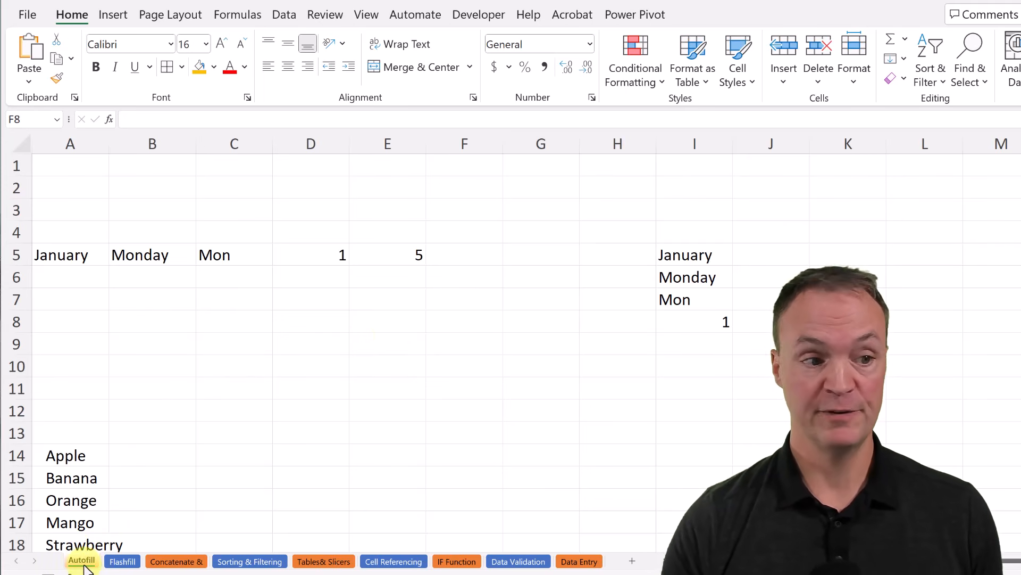
left_click(120, 317)
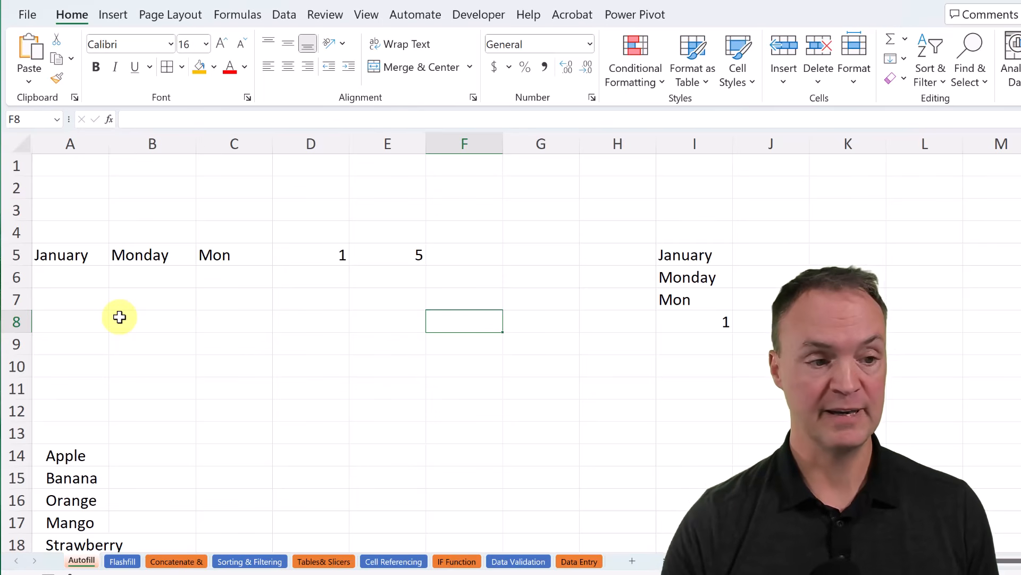
left_click(68, 257)
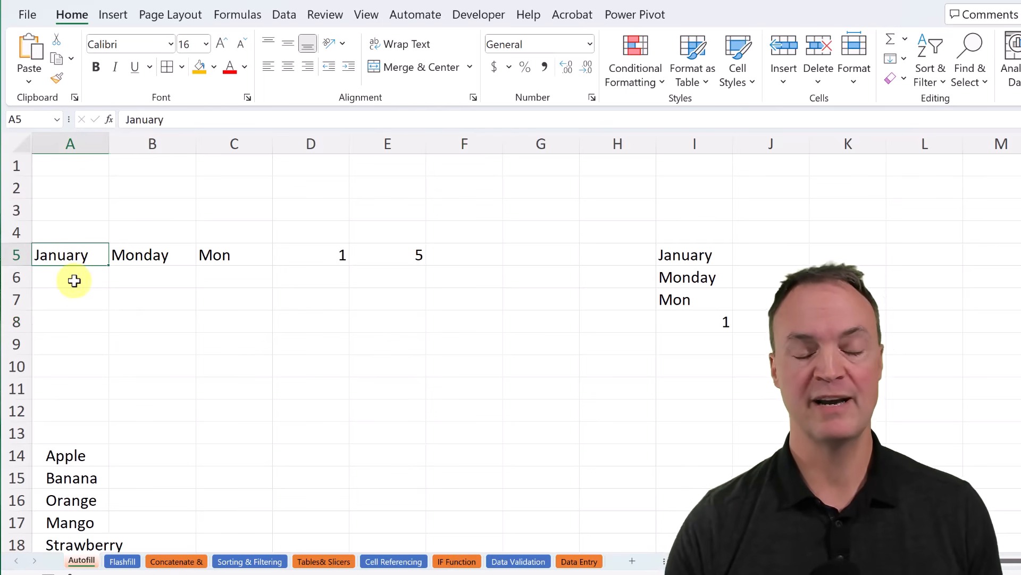
left_click(74, 280)
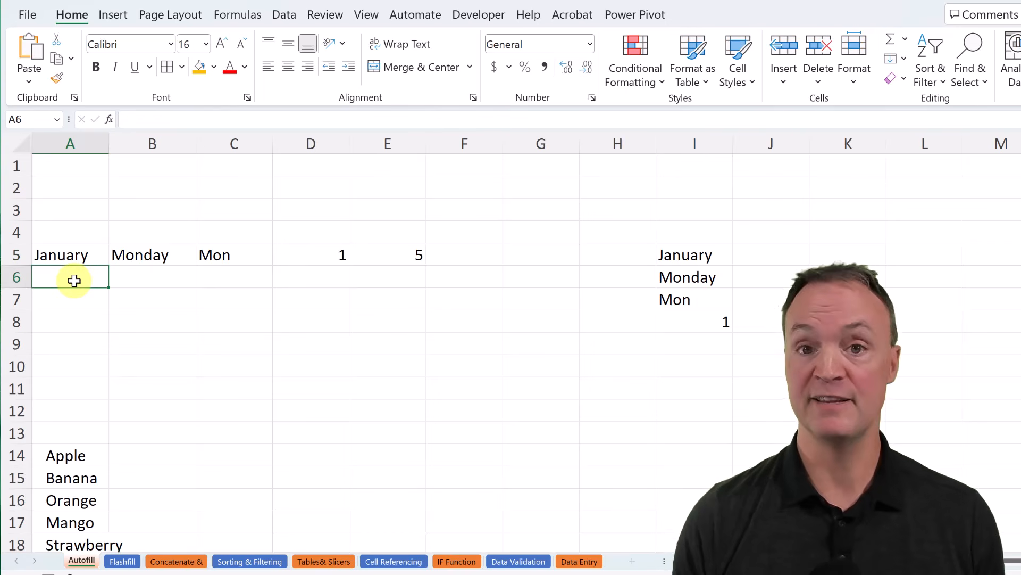
type("Fe")
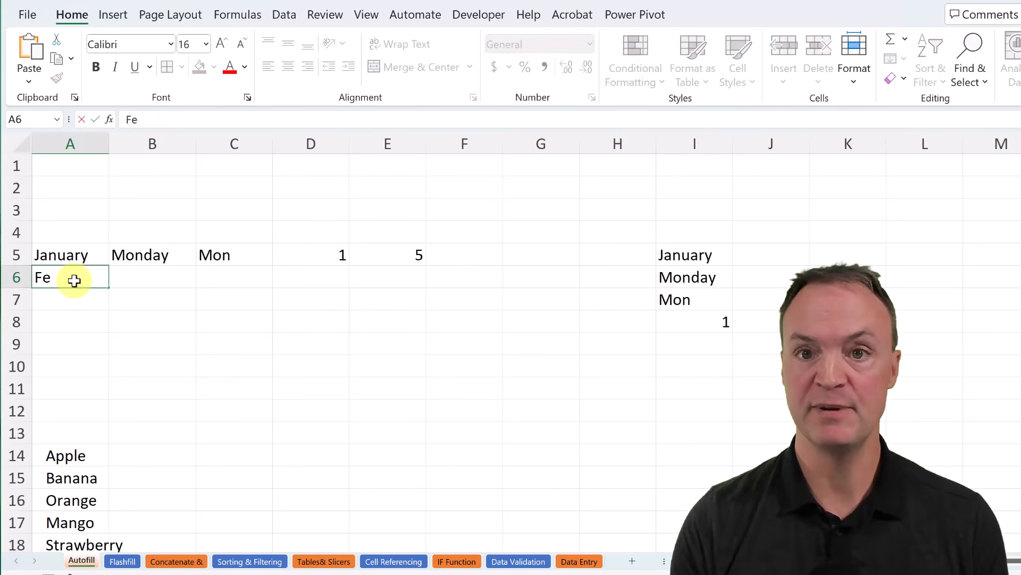
key("BackSpace")
key("BackSpace")
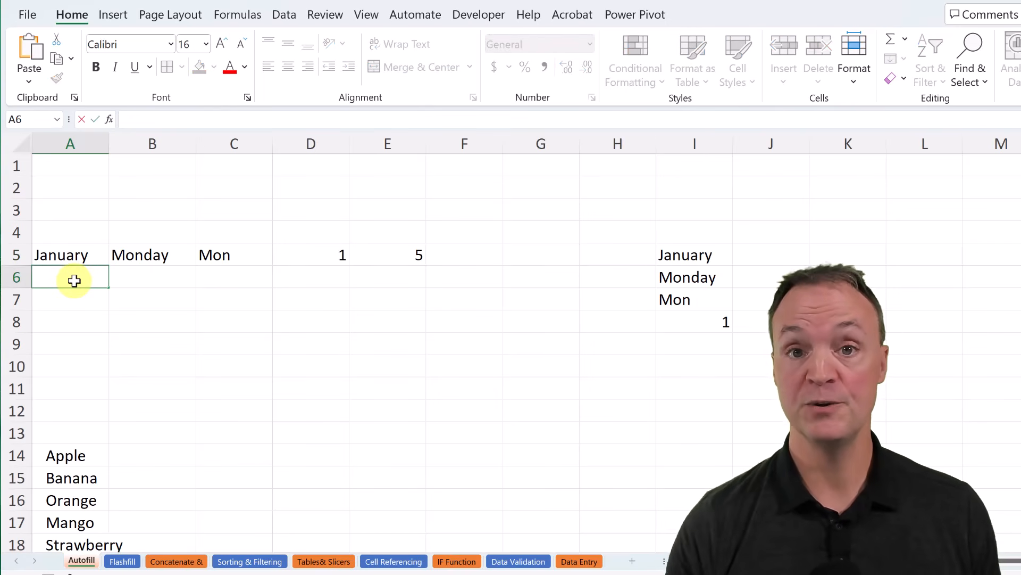
left_click(94, 367)
- Autofill the month series from January in A5 down to May in A9
left_click(85, 257)
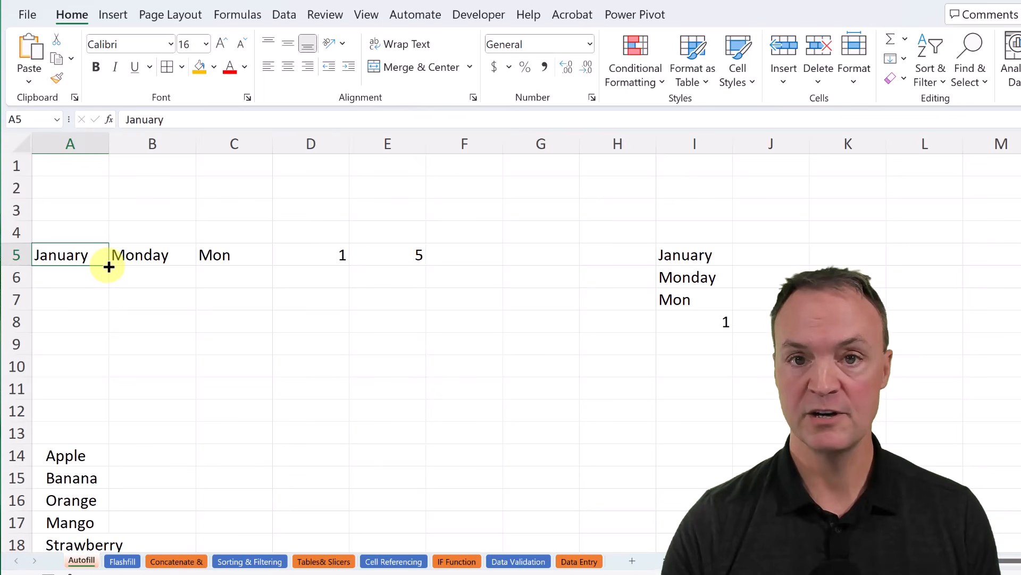
left_click_drag(108, 266, 96, 353)
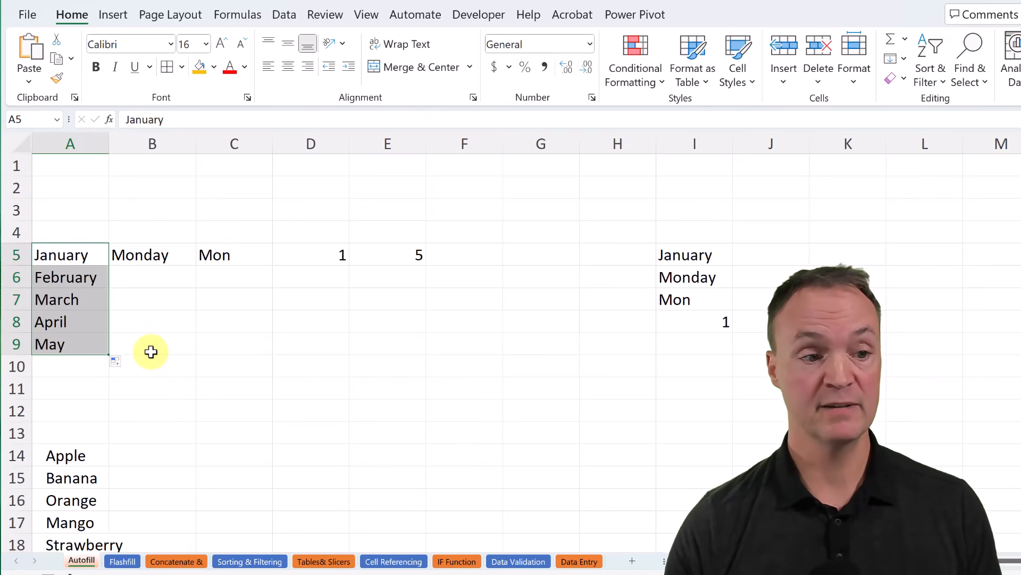
- Autofill the weekdays downward from Monday in B5 to B10 and the abbreviated weekdays from Mon in C5 to C9
left_click(186, 254)
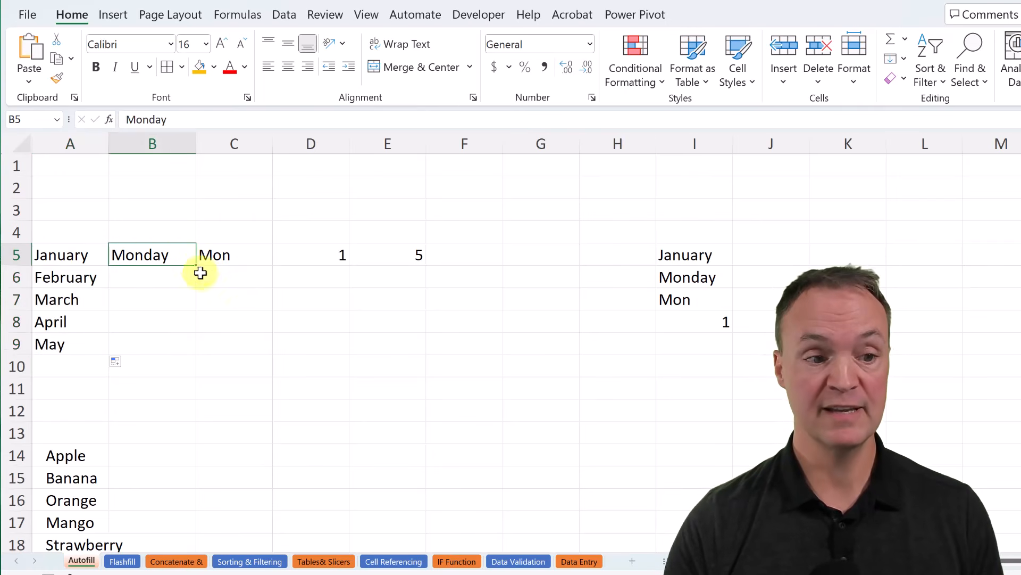
left_click_drag(196, 266, 186, 372)
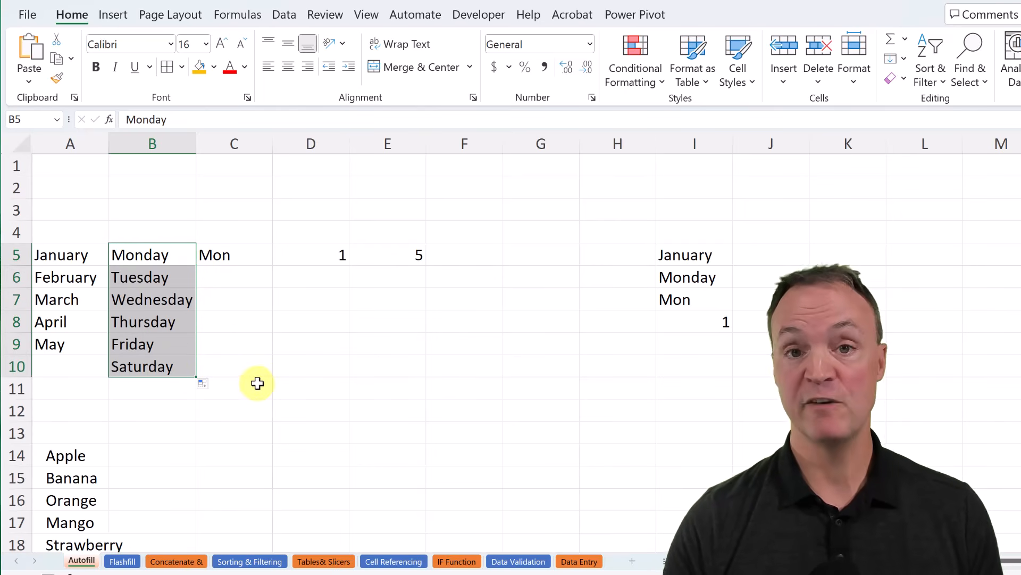
left_click(239, 257)
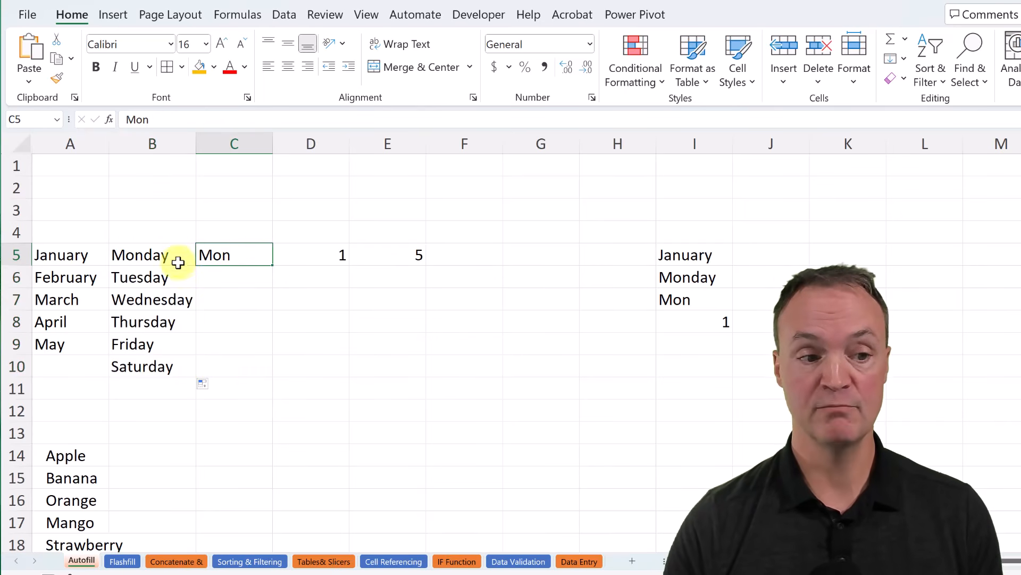
left_click_drag(274, 266, 271, 347)
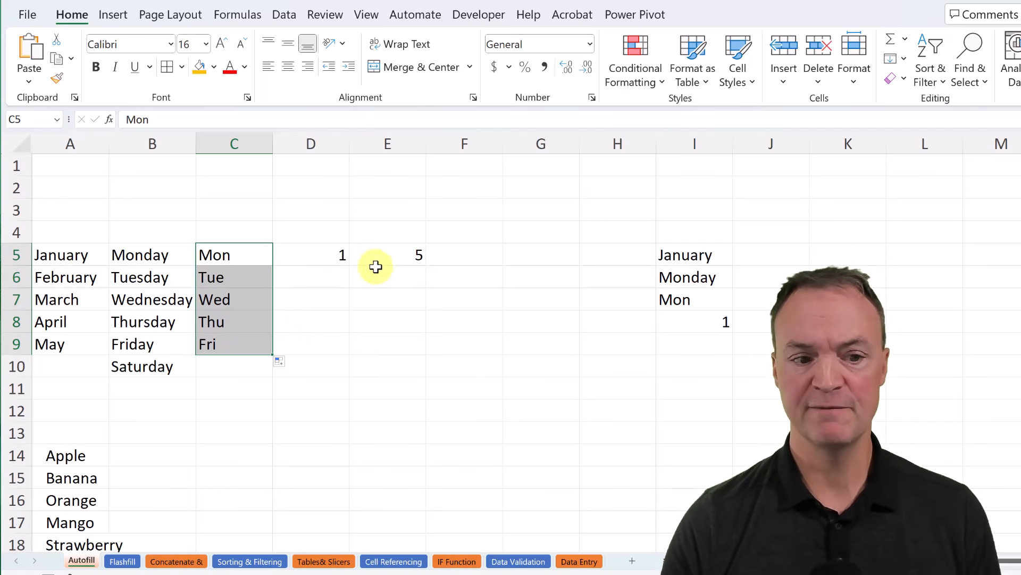
- Try to autofill from the single 1 in D5 down to D12, and undo that fill
left_click(342, 255)
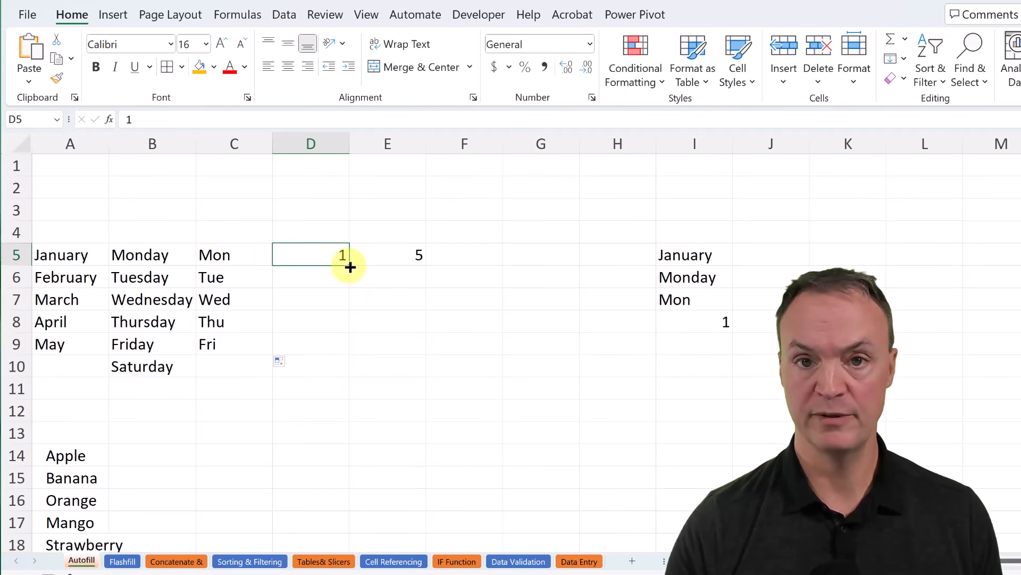
left_click_drag(350, 267, 341, 418)
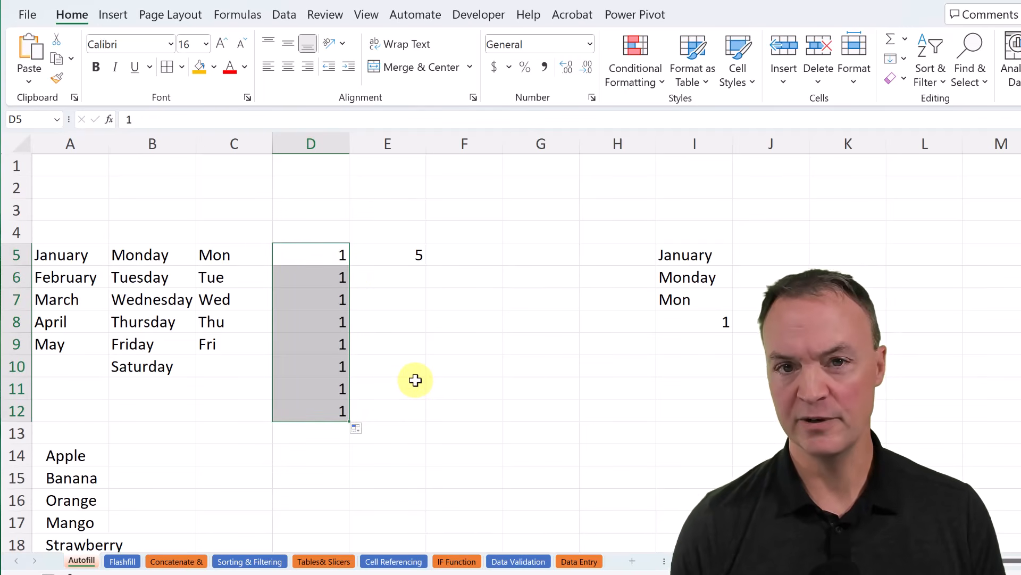
left_click(396, 344)
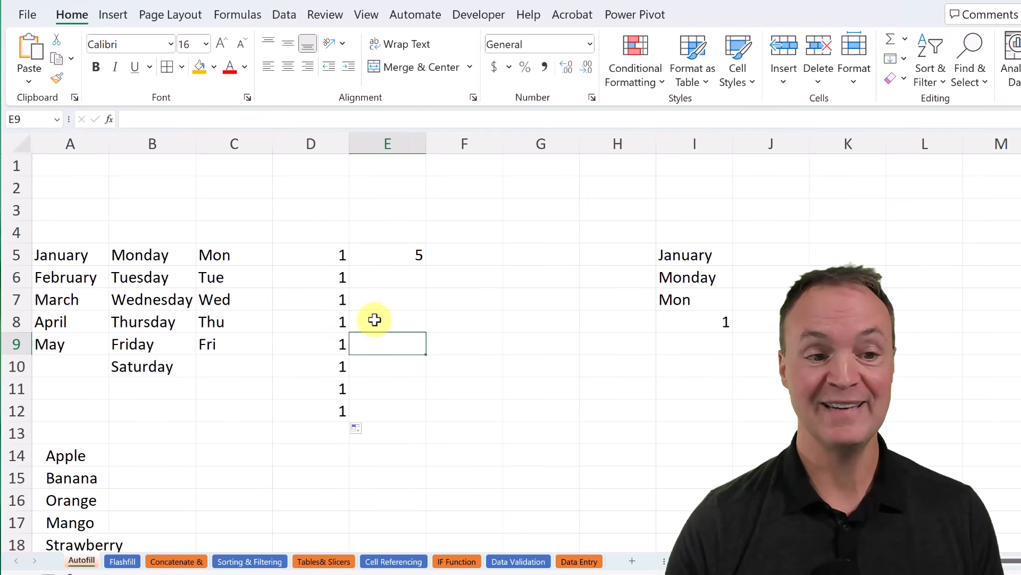
key("ctrl+z")
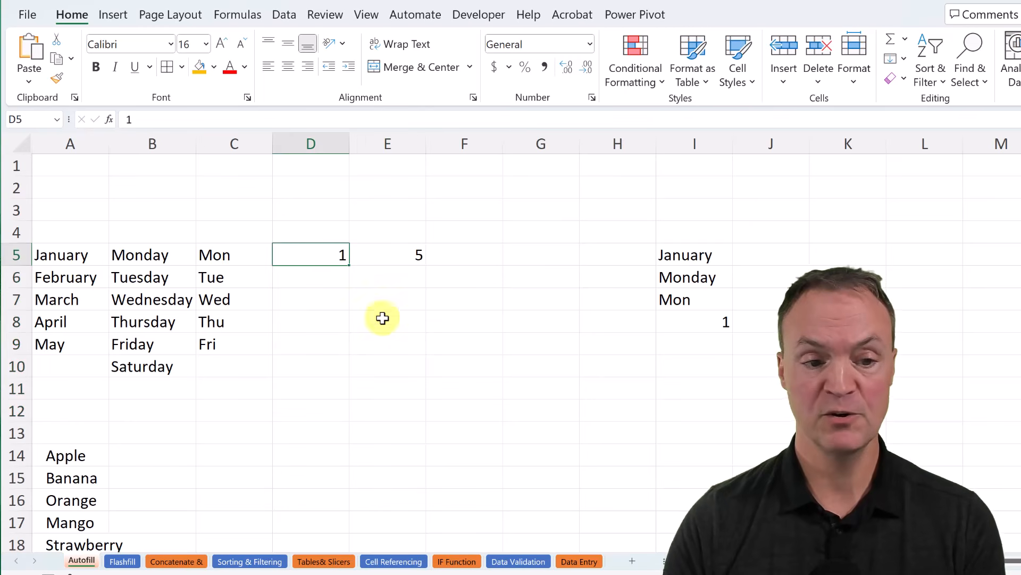
left_click(407, 319)
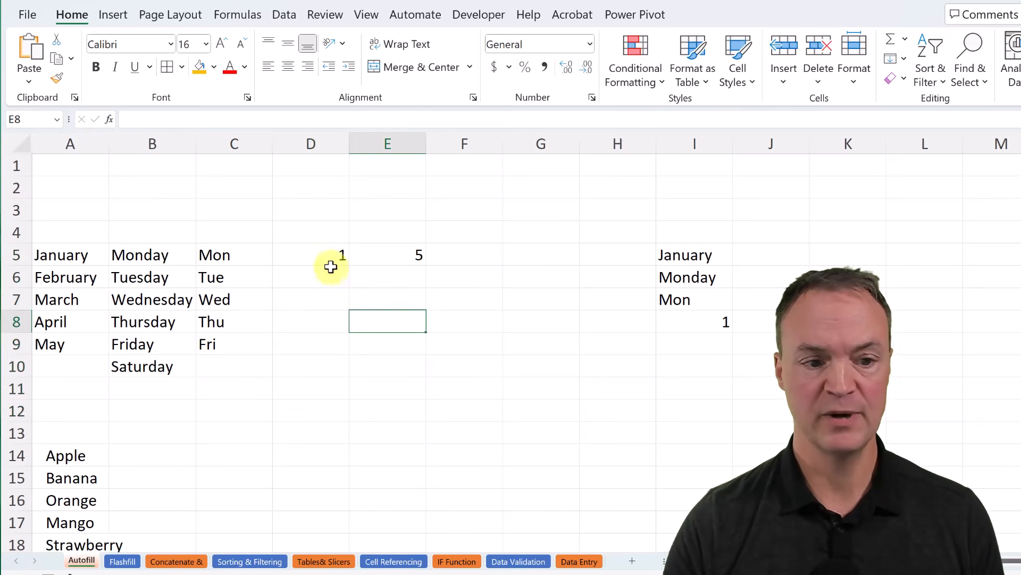
- Enter 2 in D6 and autofill the series from D5:D6 down to D11
left_click(332, 283)
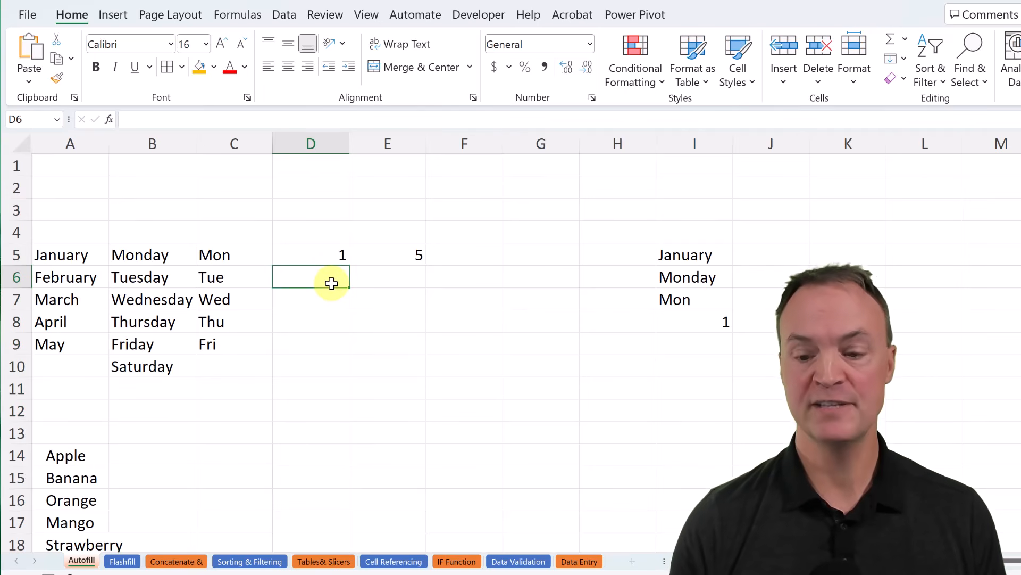
type("2")
left_click(397, 310)
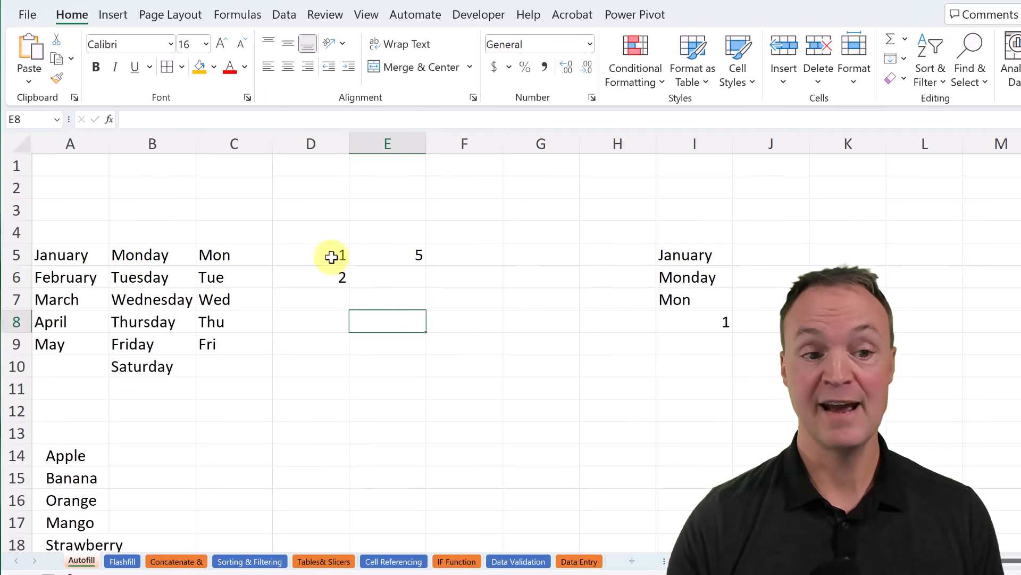
left_click_drag(334, 255, 338, 397)
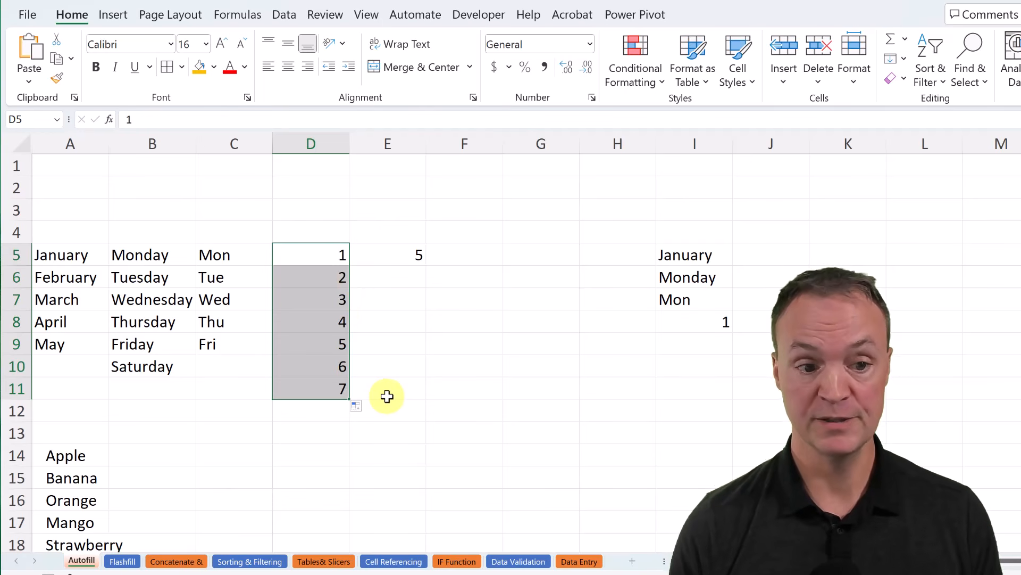
- Enter 10 in E6 and autofill the steps-of-five series from E5:E6 down to E12
left_click(414, 266)
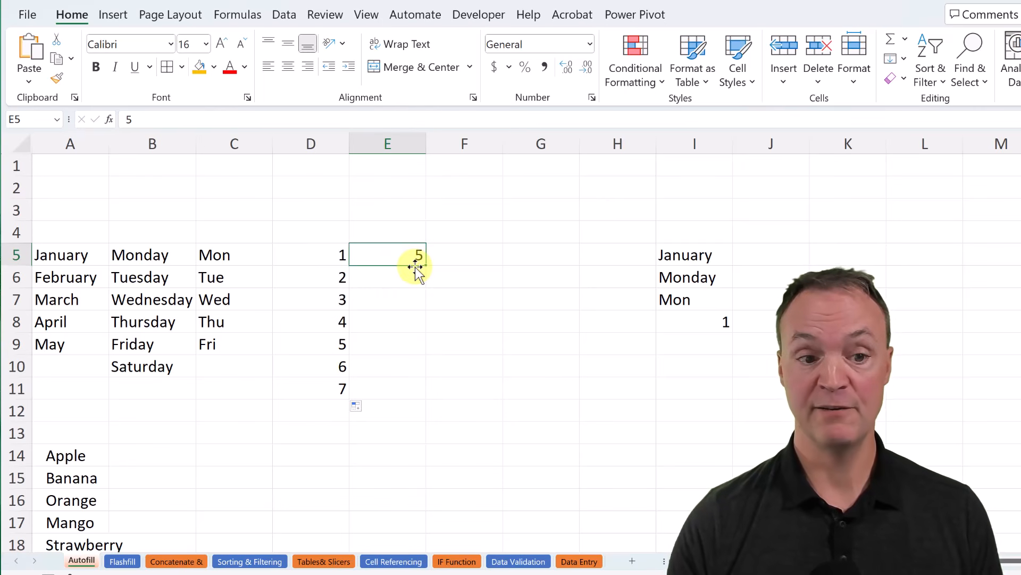
left_click(409, 278)
type("10")
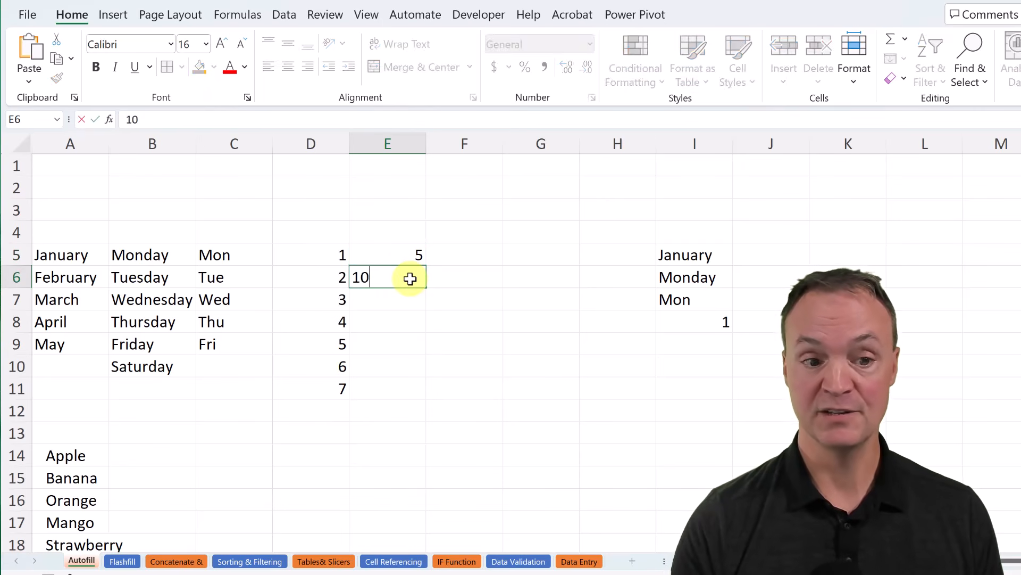
left_click(458, 296)
left_click(423, 260)
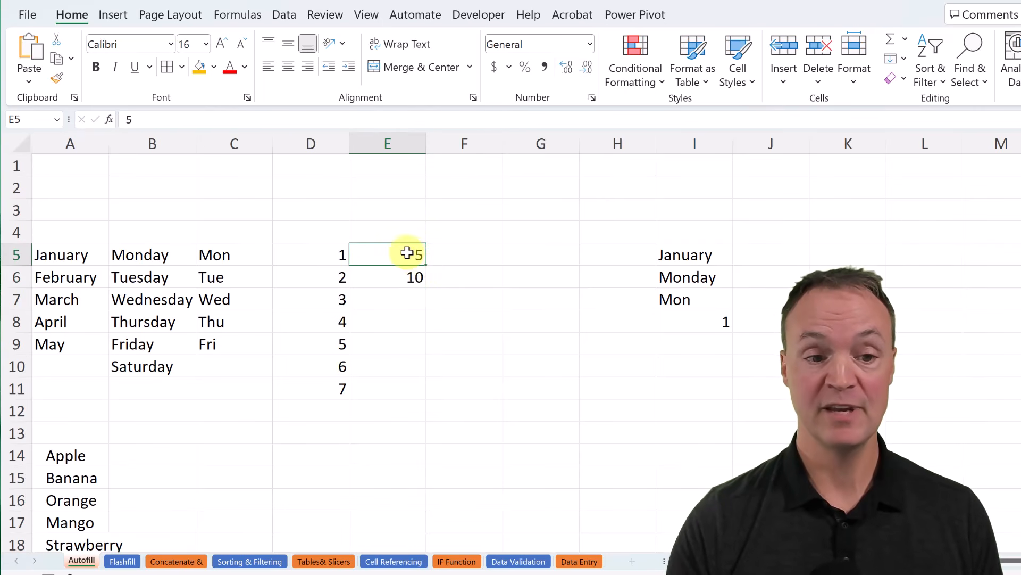
left_click_drag(406, 254, 413, 421)
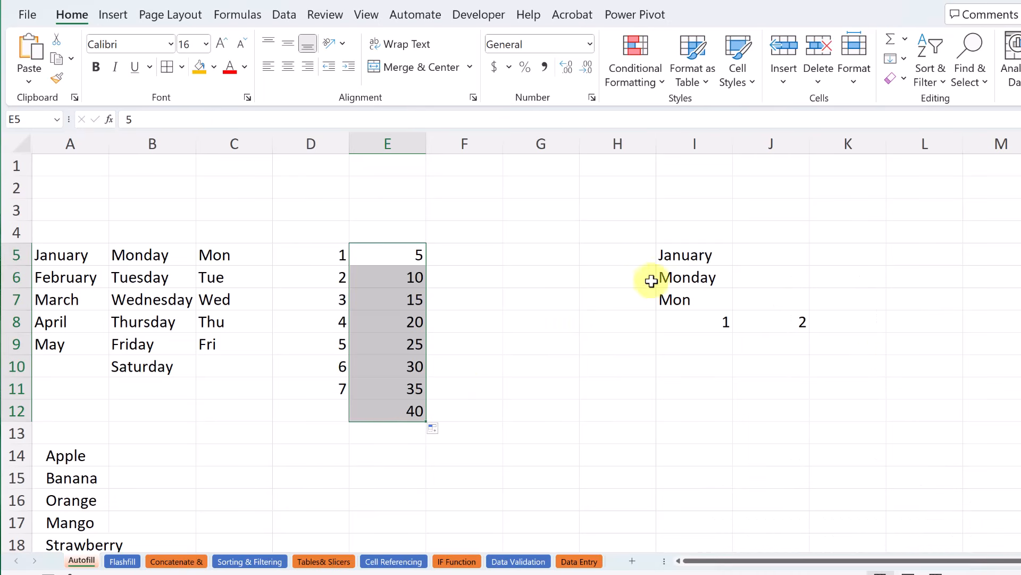
- Autofill the months across row 5 from January in I5 to March in K5
left_click(612, 279)
left_click(691, 256)
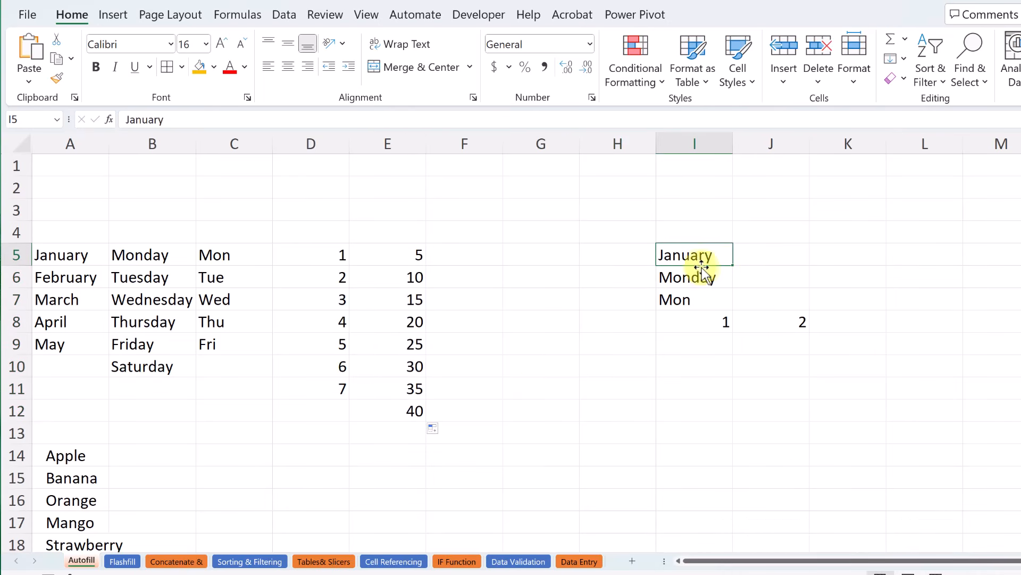
left_click_drag(733, 268, 862, 269)
- Autofill the full weekdays from I6 across to L6 and the abbreviated weekdays from I7 across to L7
left_click(714, 278)
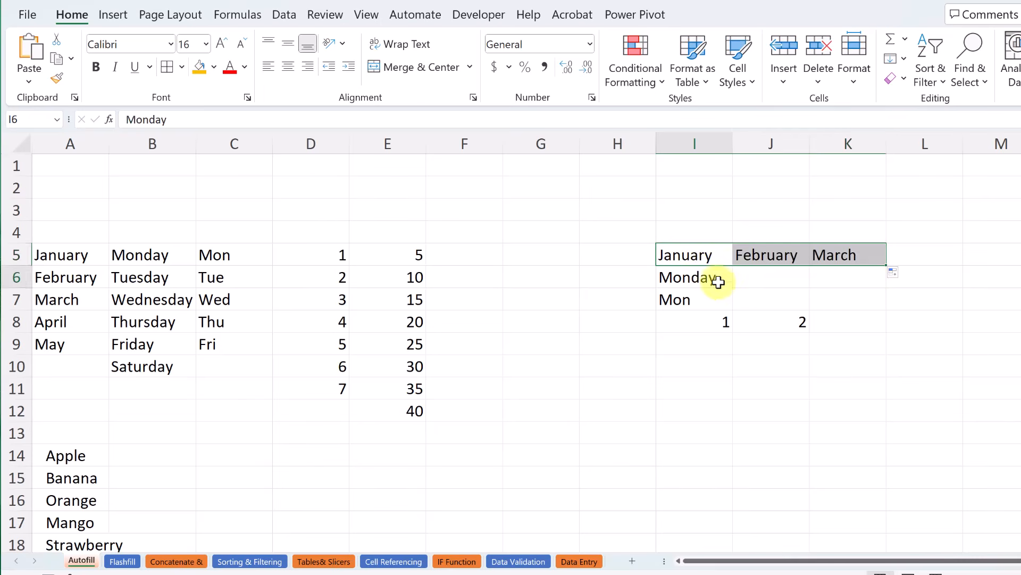
left_click_drag(733, 288, 943, 292)
left_click(720, 299)
left_click_drag(736, 313, 953, 313)
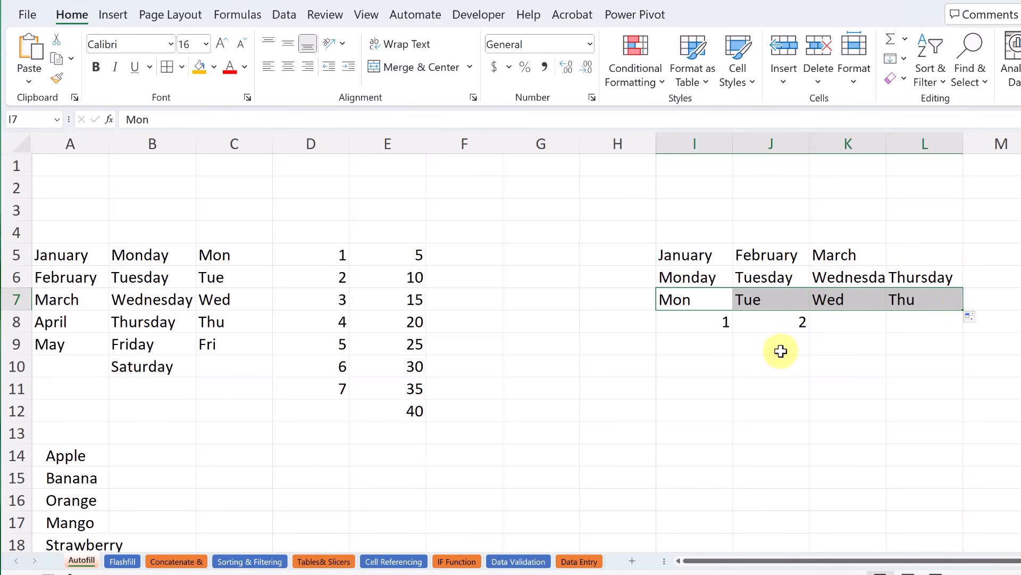
- Autofill backward across the rows, from January in I5 to November in G5 and from Monday in I6 to Sunday in H6
left_click(730, 283)
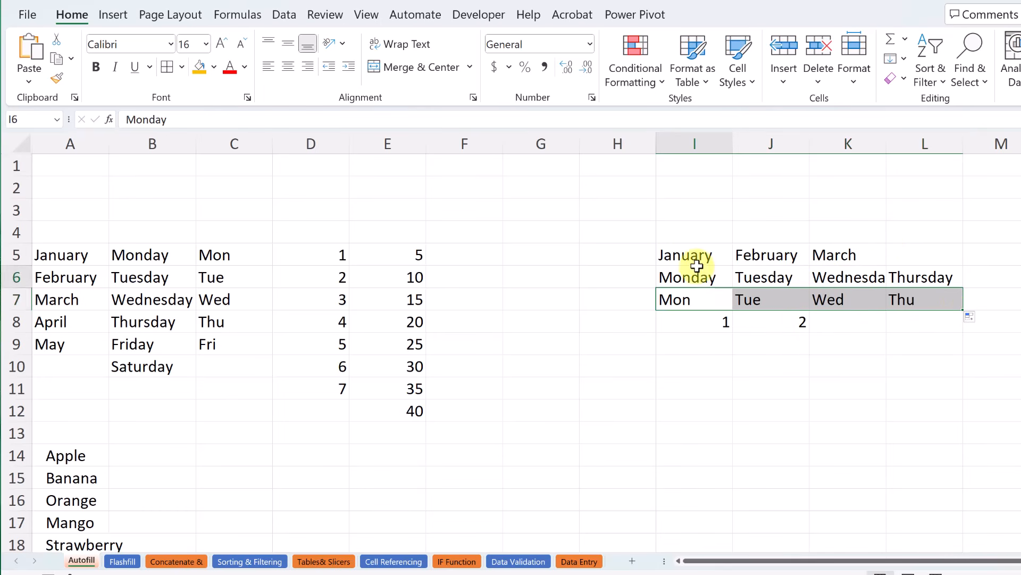
left_click(698, 256)
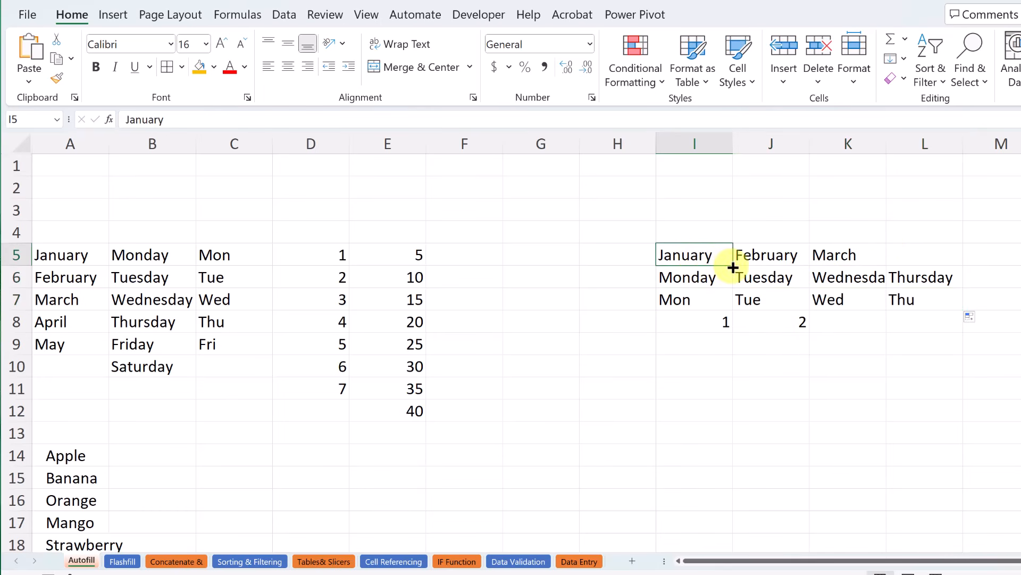
left_click_drag(726, 264, 551, 260)
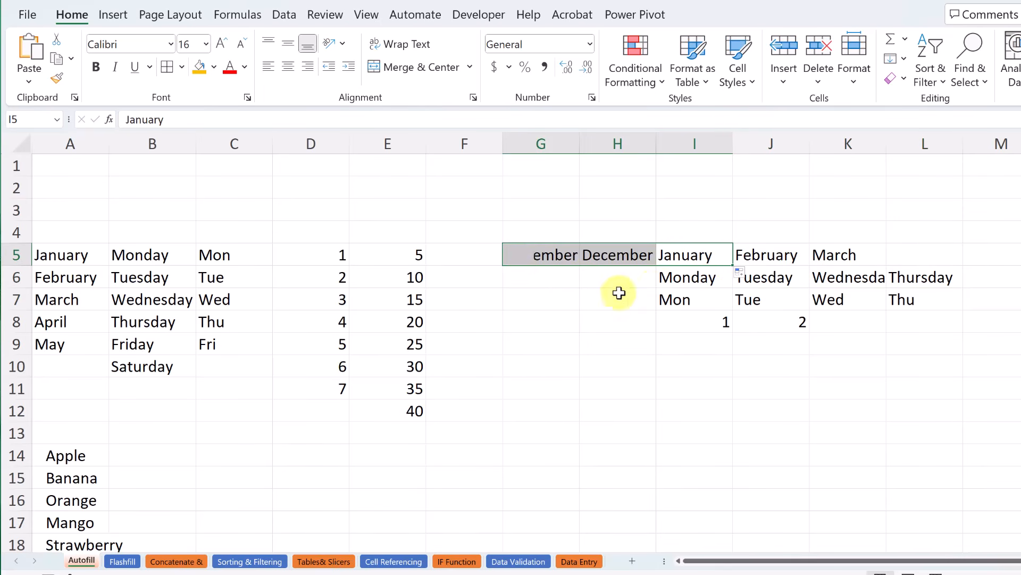
left_click(712, 278)
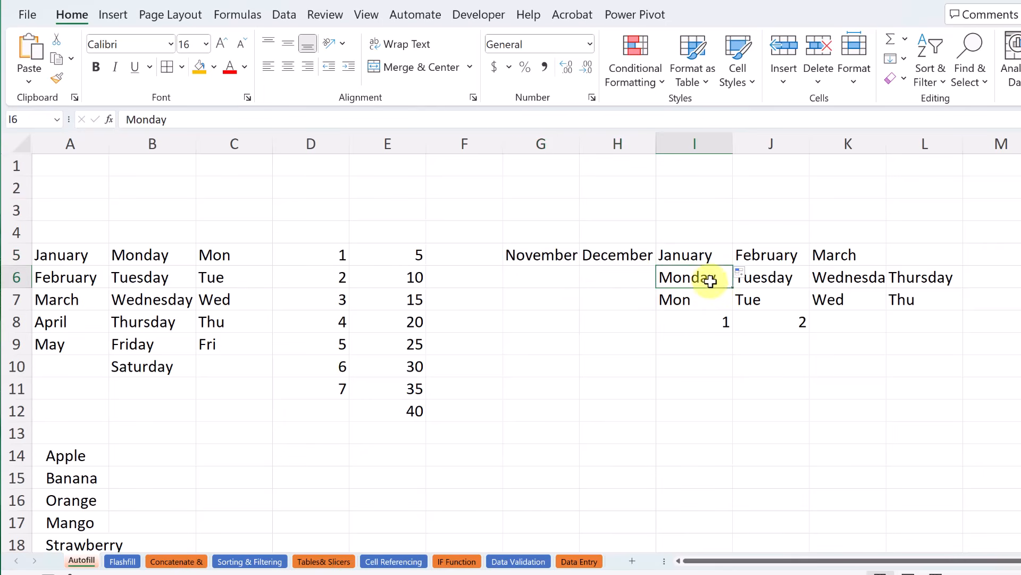
left_click_drag(628, 276, 606, 274)
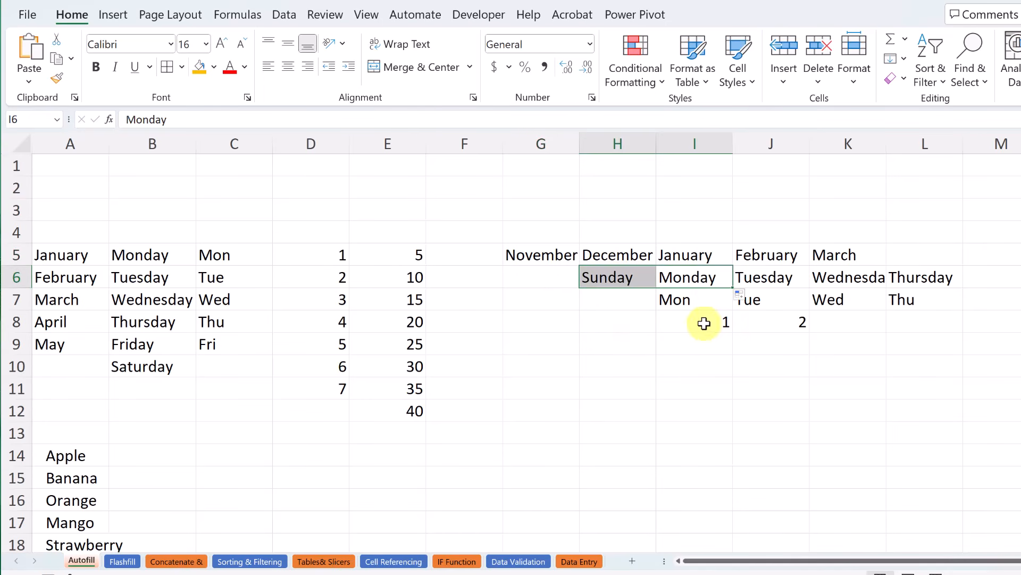
- Autofill the number series in I8:J8 forward to L8 and backward to G8
left_click_drag(704, 323, 965, 340)
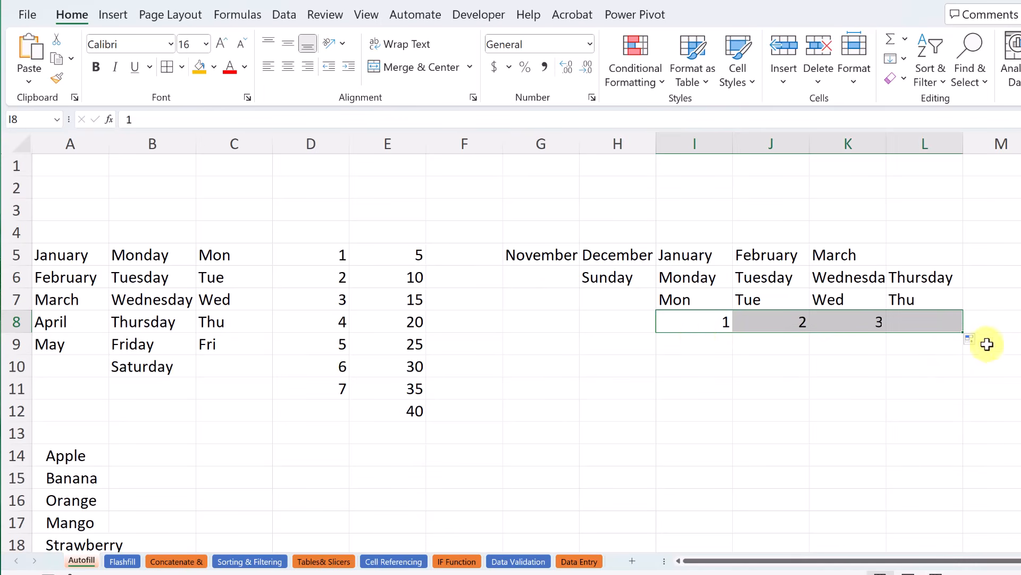
left_click_drag(694, 334, 538, 326)
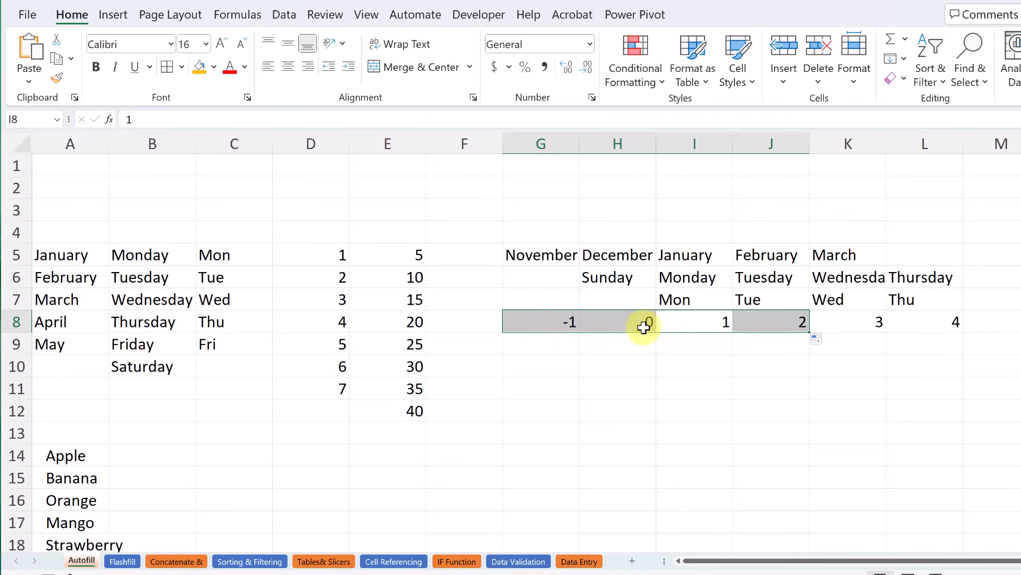
left_click(564, 353)
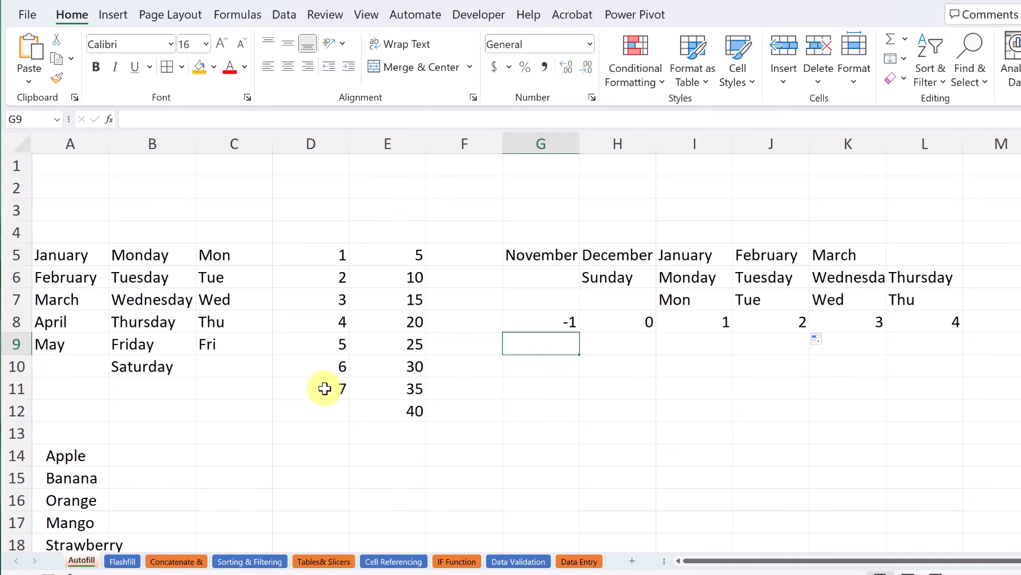
scroll(324, 387, "down", 2)
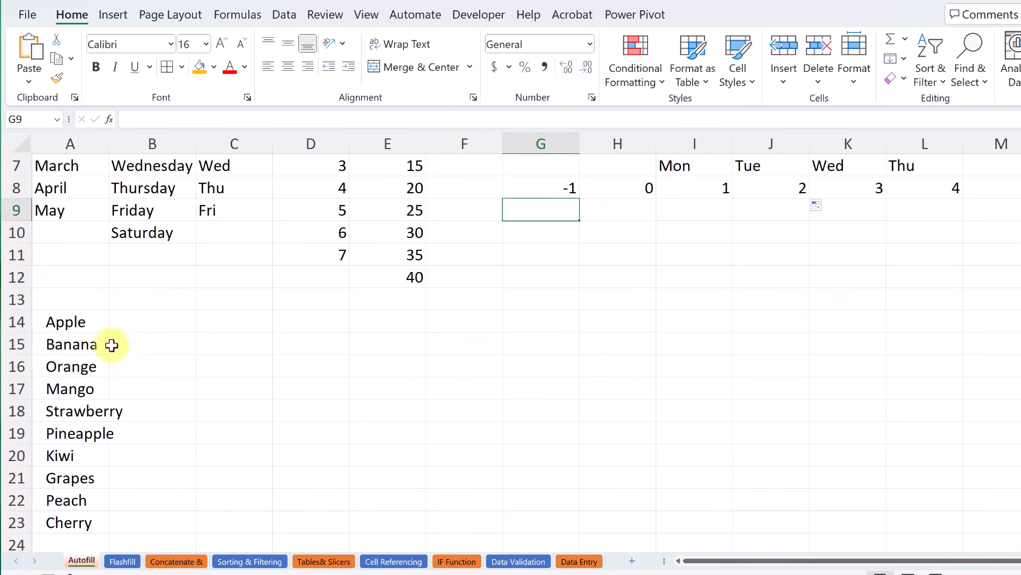
scroll(155, 378, "down", 1)
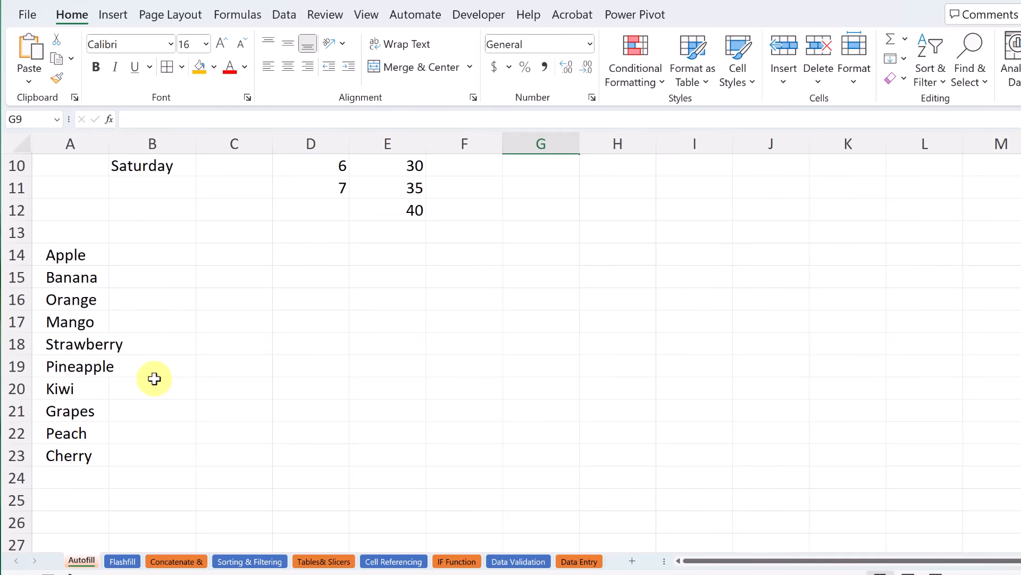
left_click(27, 15)
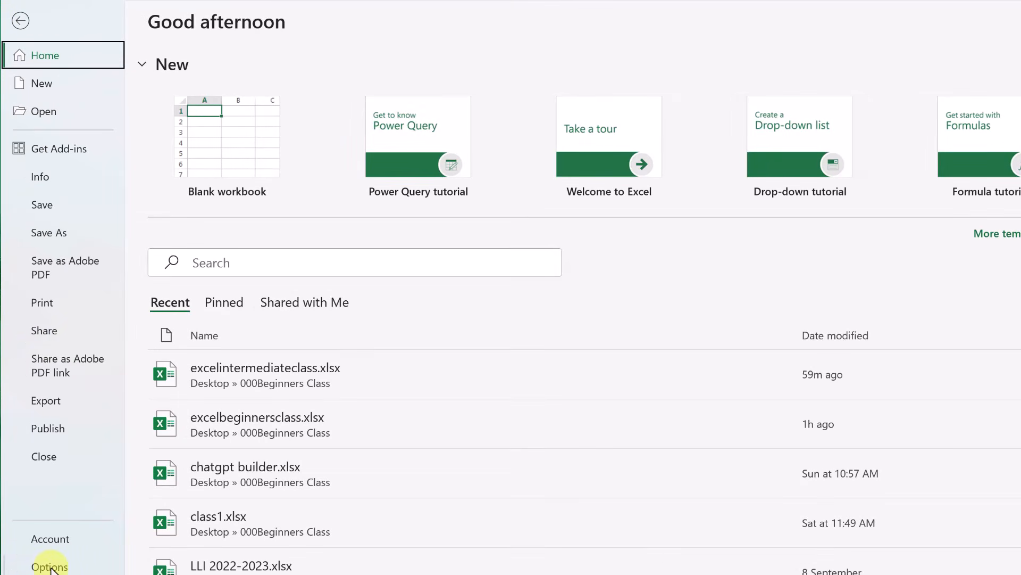
left_click(49, 566)
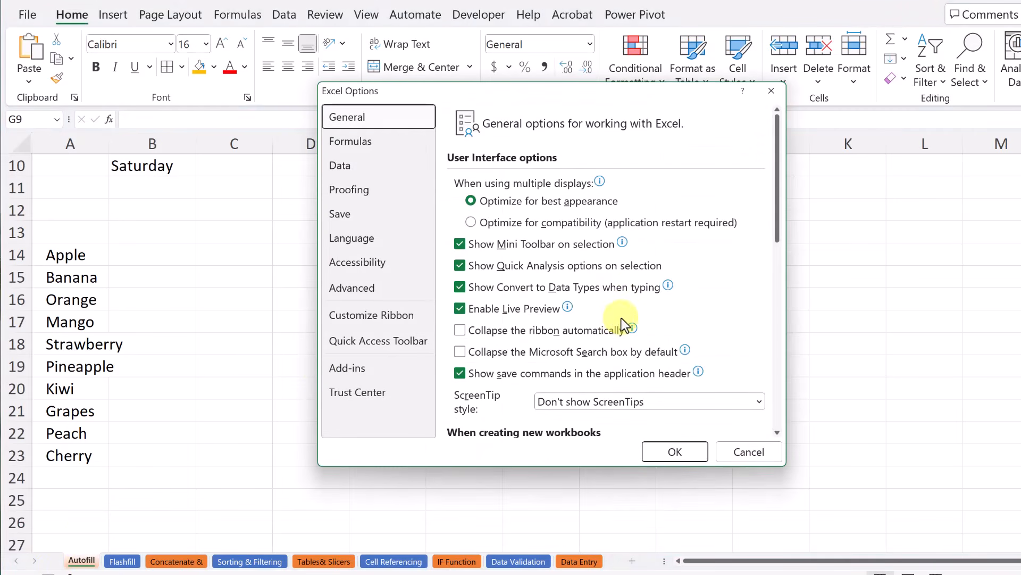
left_click(748, 458)
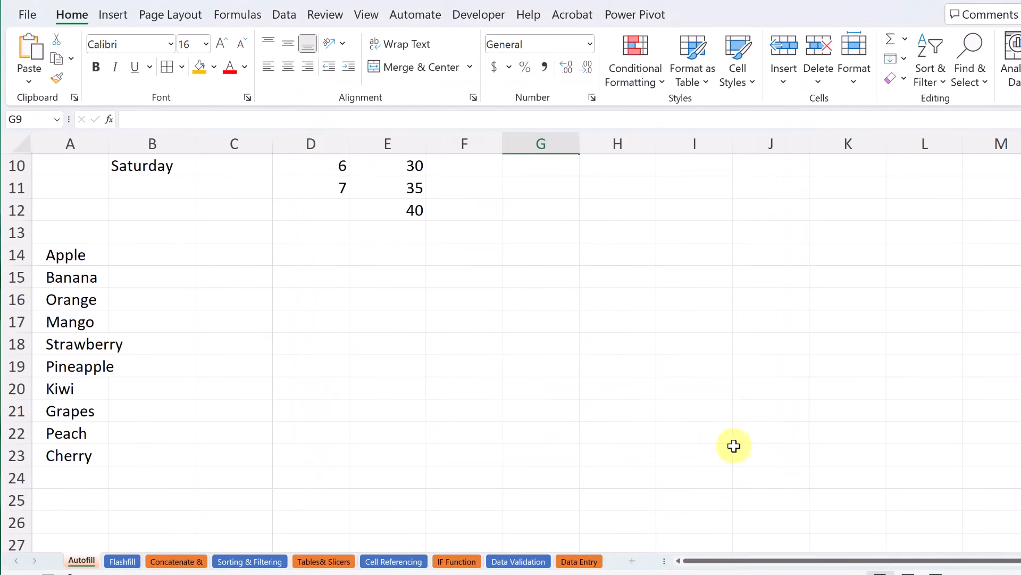
- Open the Custom Lists editor for sorts and fill sequences from the advanced program options
right_click(123, 89)
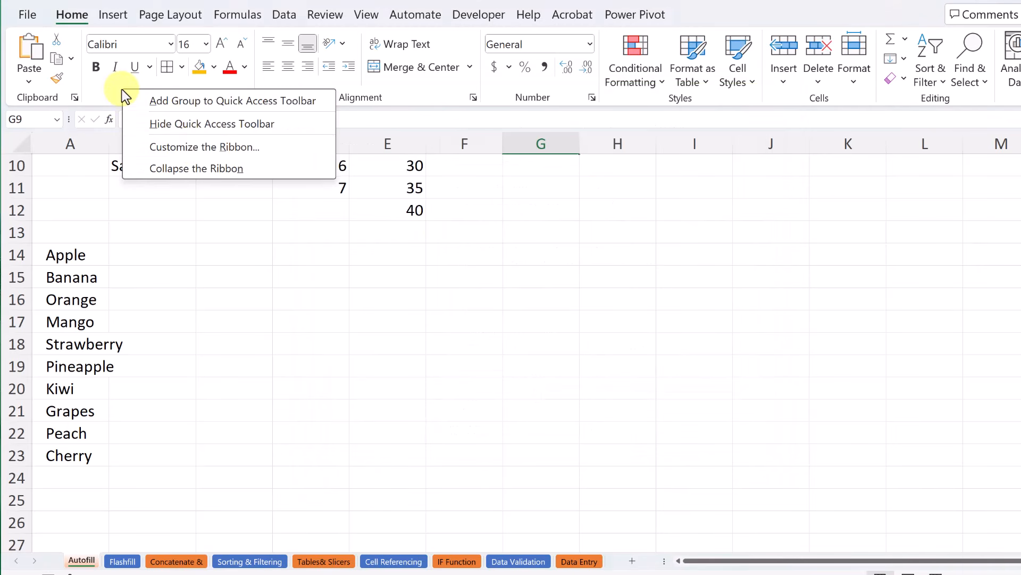
left_click(216, 149)
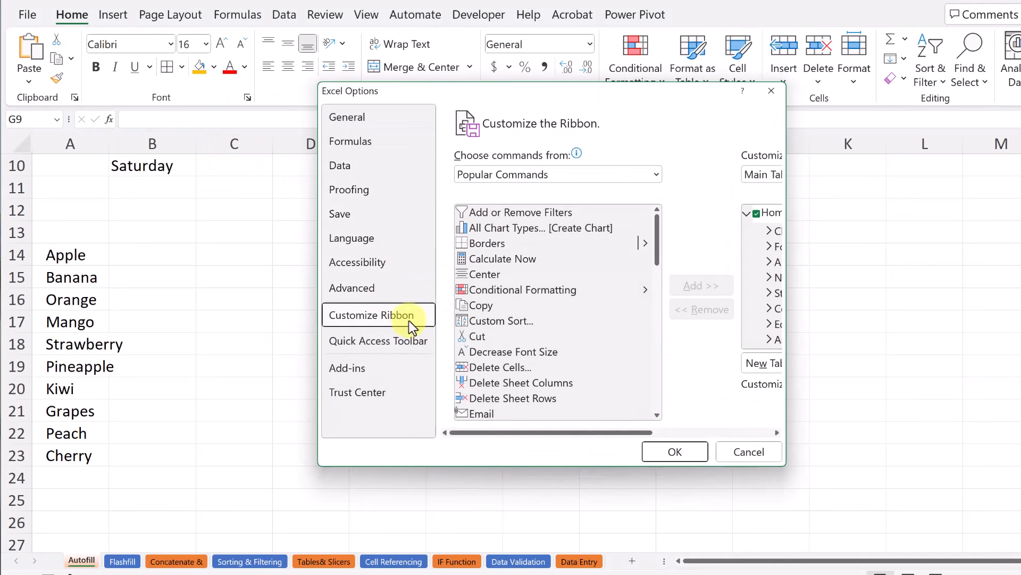
left_click(369, 289)
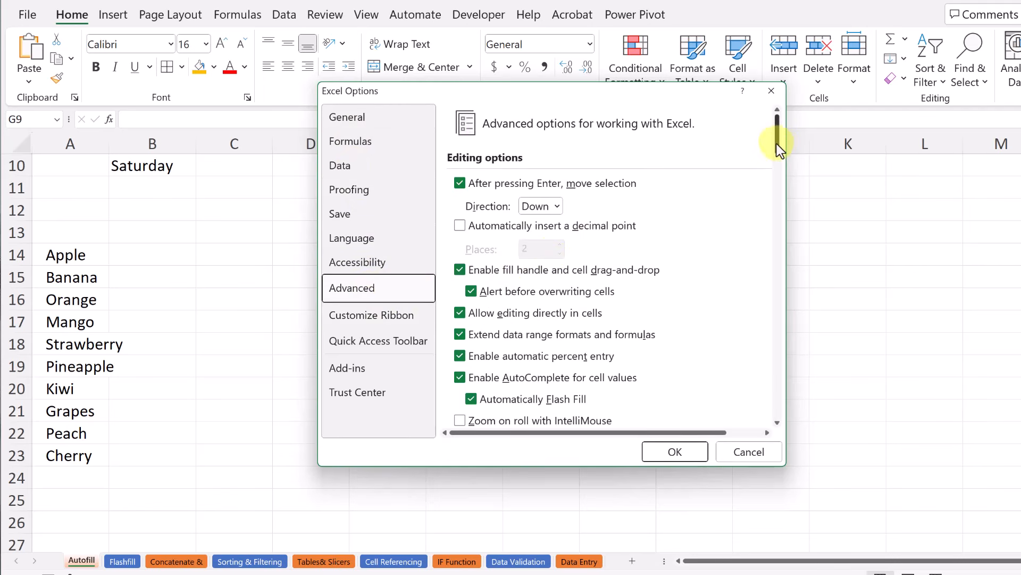
left_click_drag(777, 143, 764, 416)
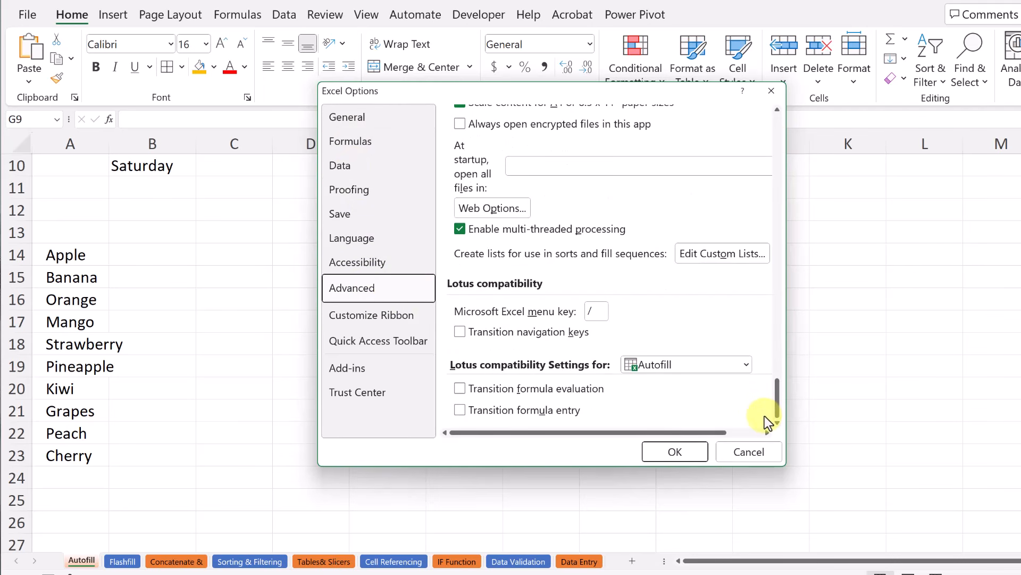
left_click(720, 257)
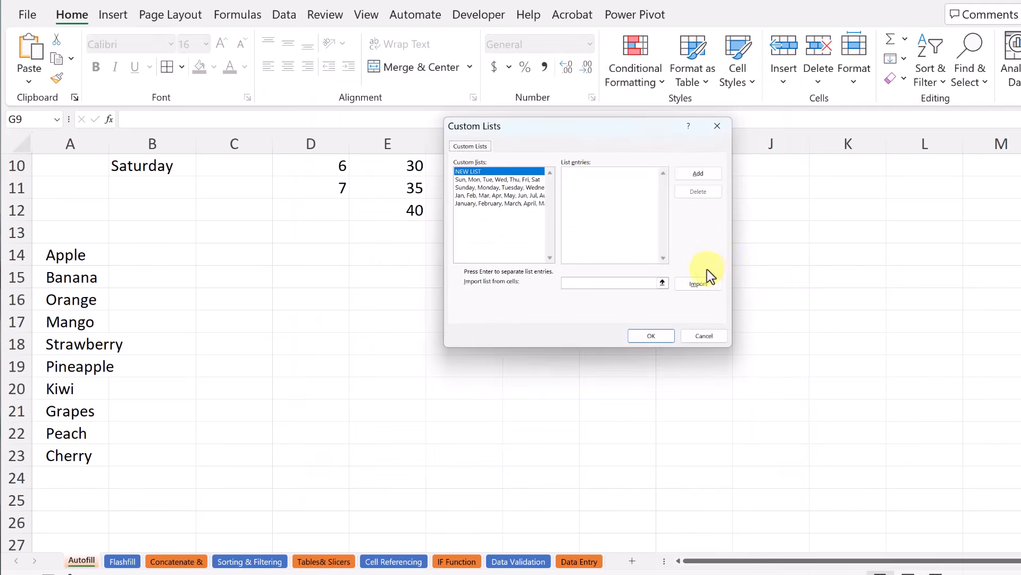
left_click(594, 180)
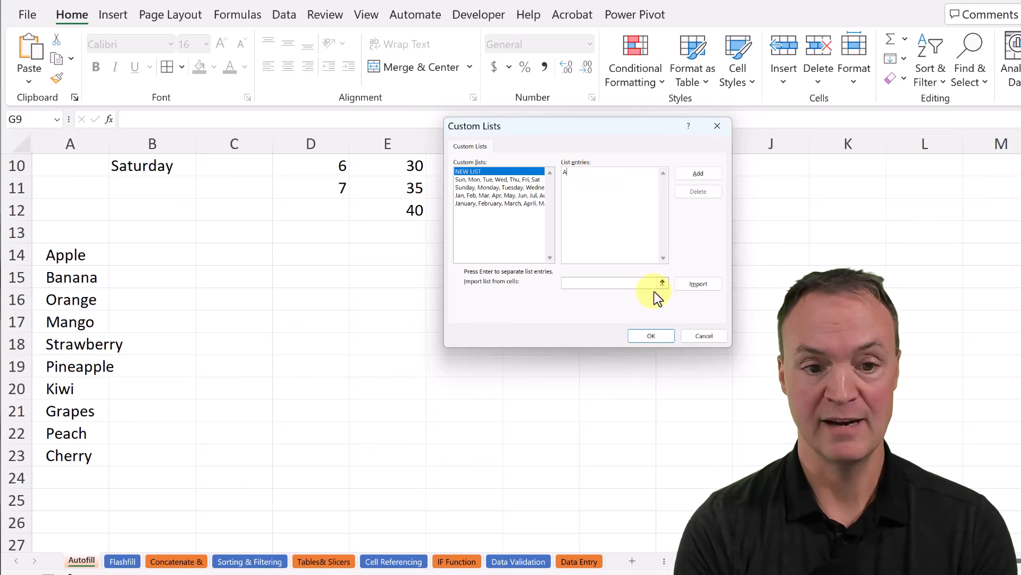
type("Apple")
key("Return")
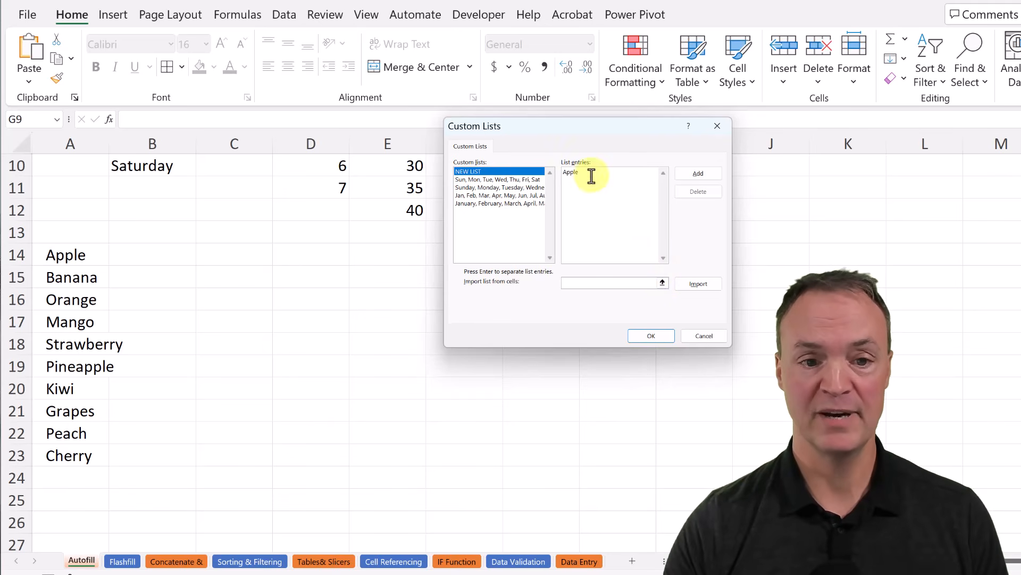
left_click_drag(590, 175, 562, 168)
key("Delete")
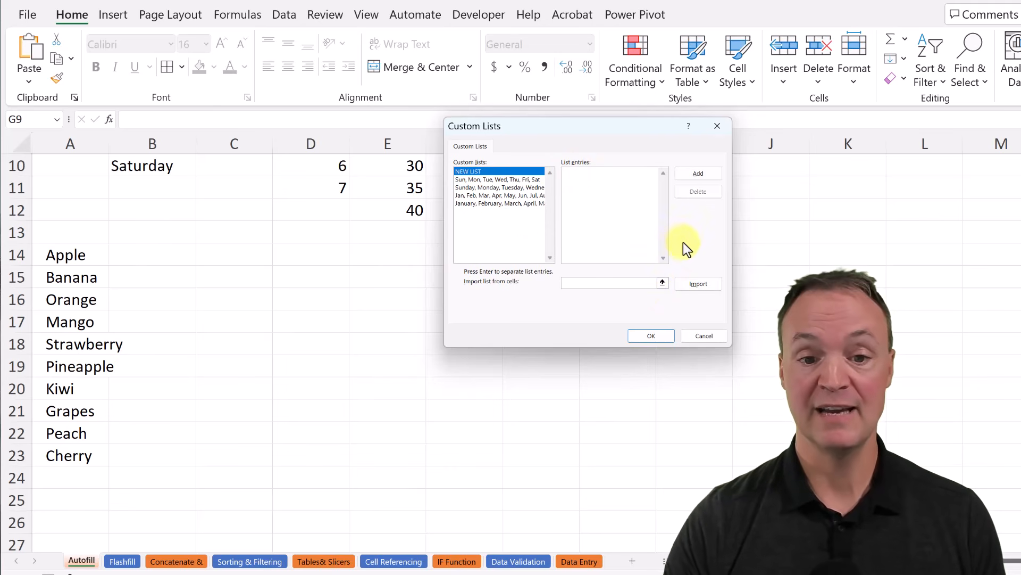
- Import the fruit names in A14:A23 as a new custom list and accept the options
left_click(663, 286)
left_click(663, 283)
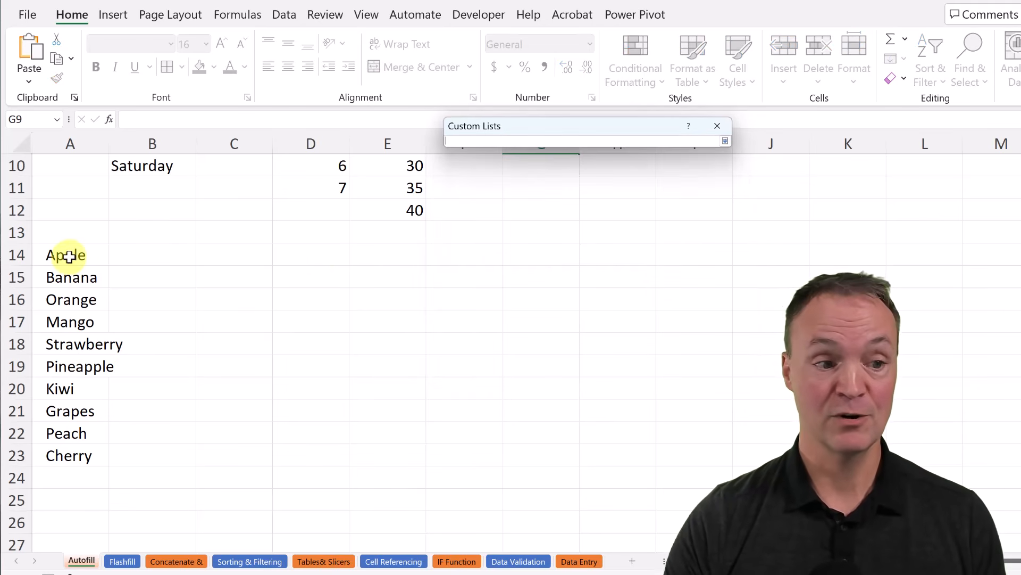
left_click_drag(68, 256, 69, 457)
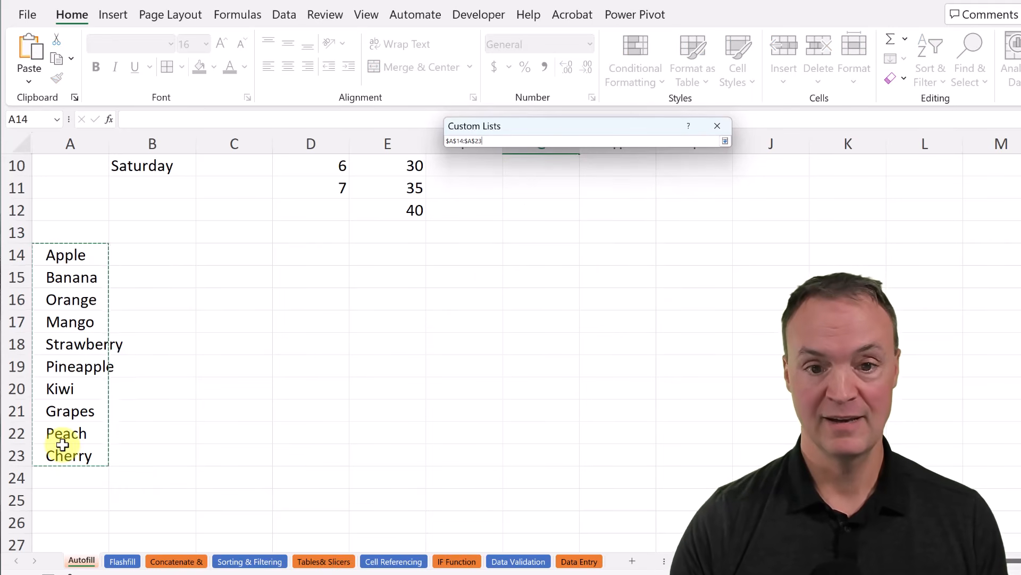
left_click(724, 141)
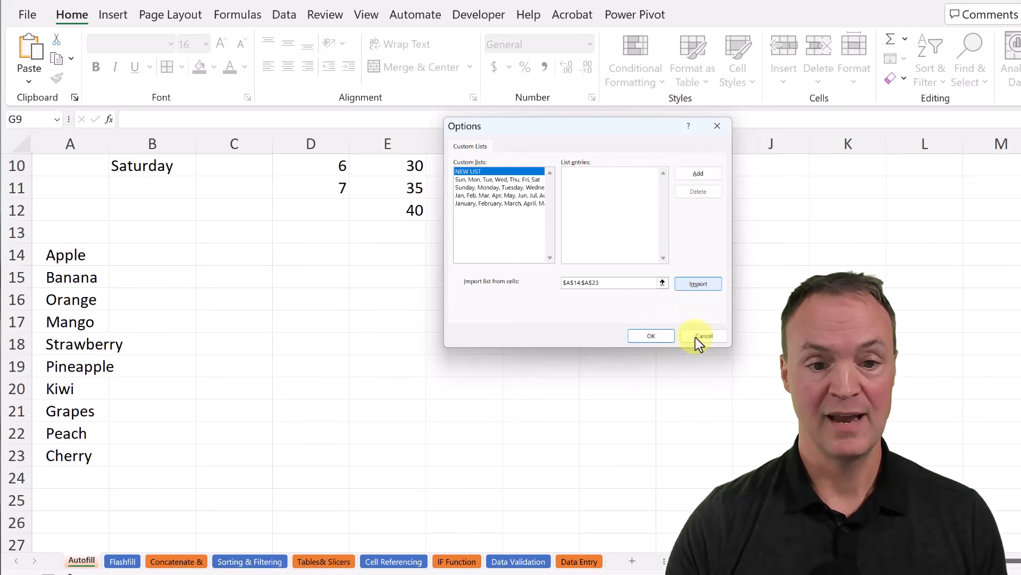
left_click(700, 285)
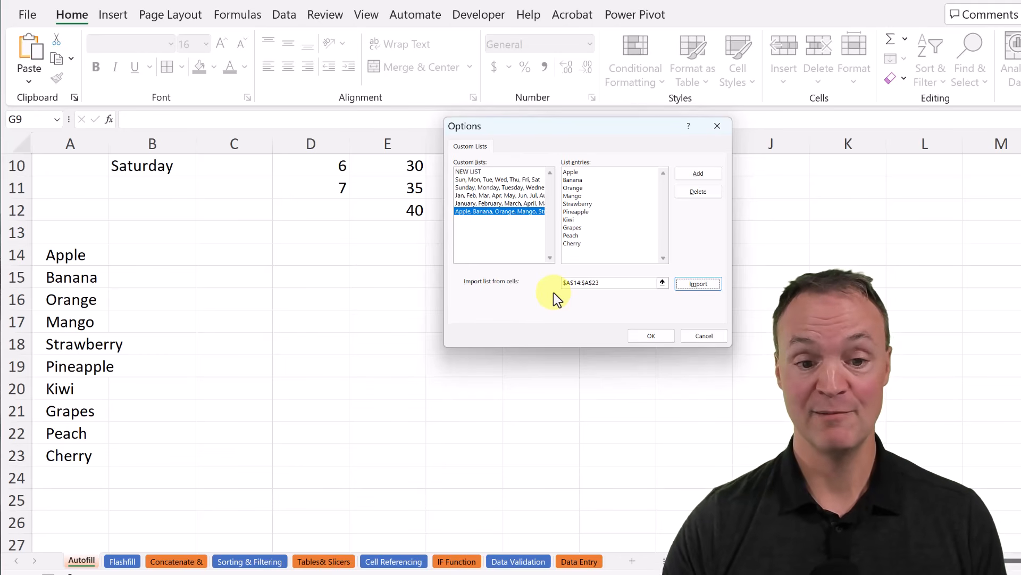
left_click(662, 337)
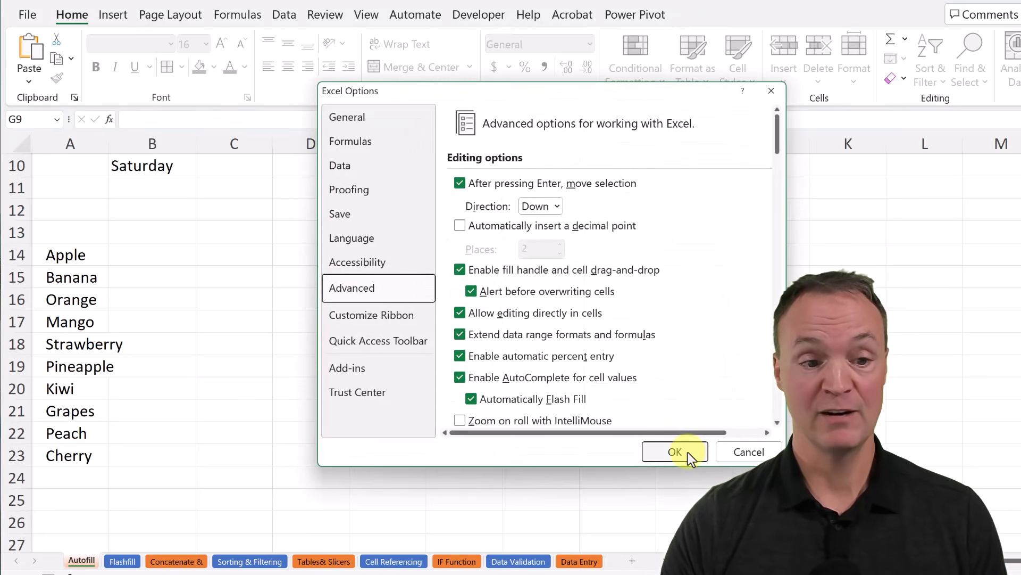
left_click(686, 452)
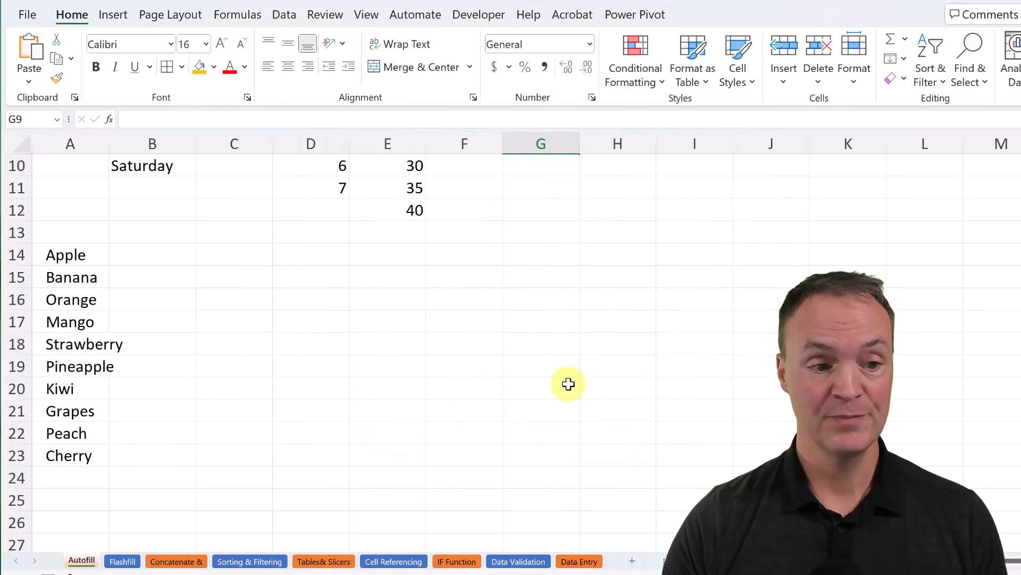
- Enter Apple in C14 and autofill the custom fruit list down to Cherry in C23
left_click(230, 254)
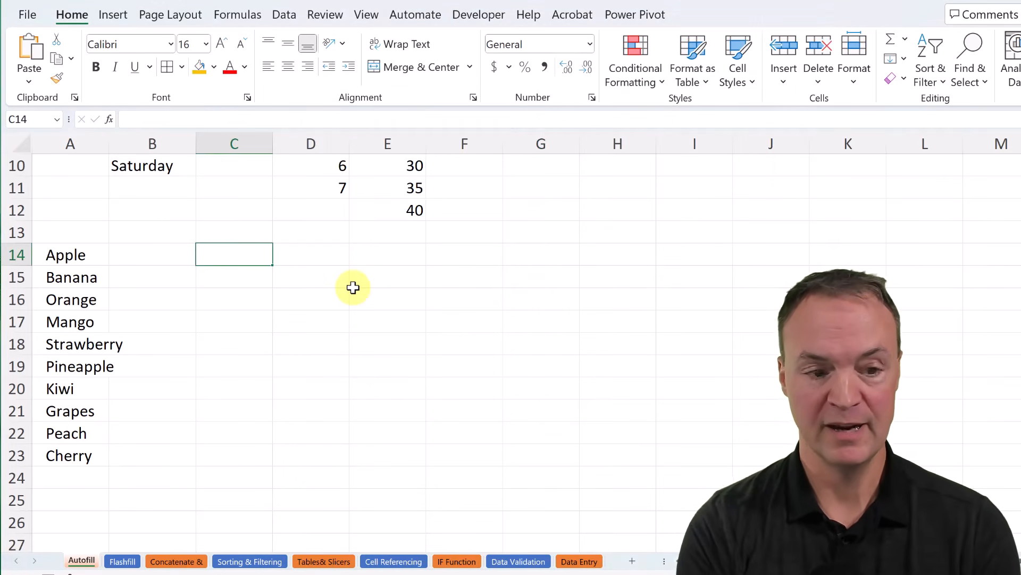
type("Apple")
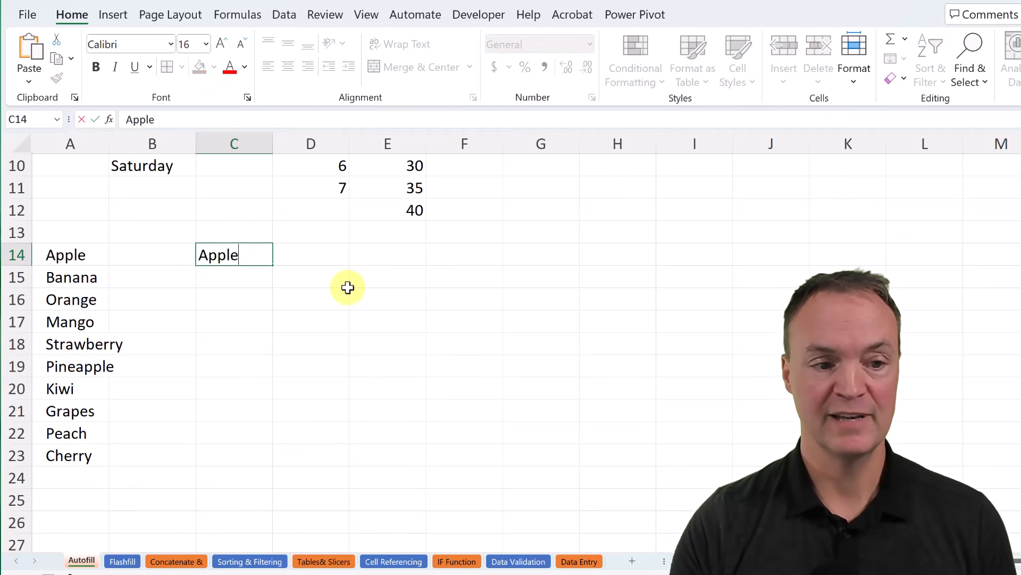
left_click(346, 285)
left_click(262, 256)
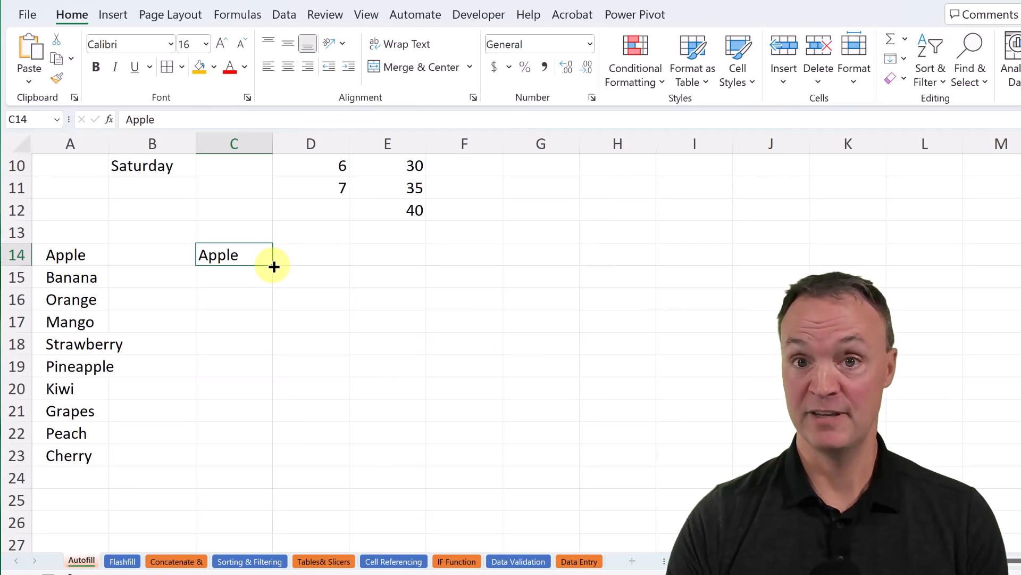
left_click_drag(272, 265, 255, 456)
left_click(393, 394)
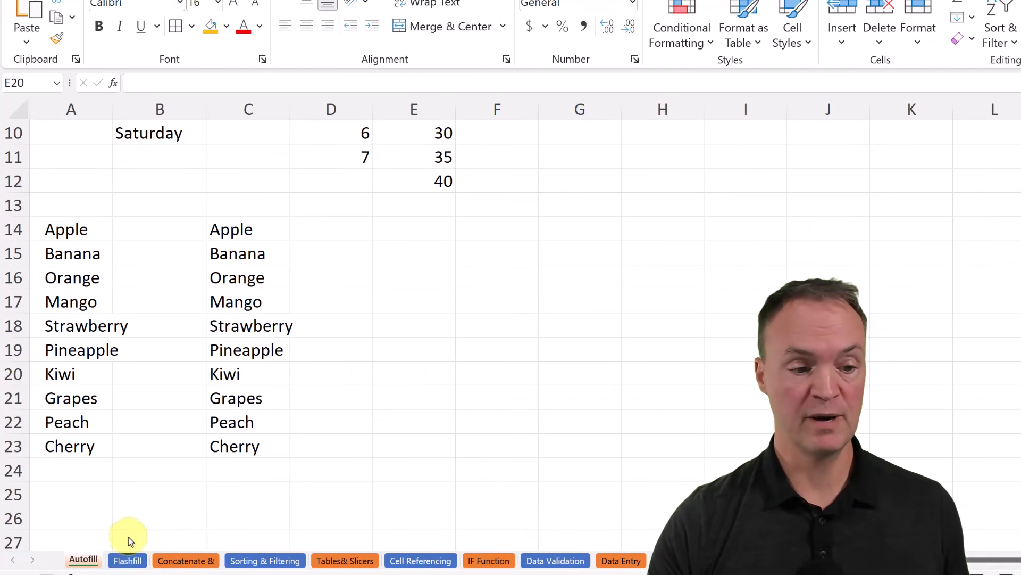
- Switch to the Flashfill sheet and enter the first name of the person in A1 into B1
left_click(128, 560)
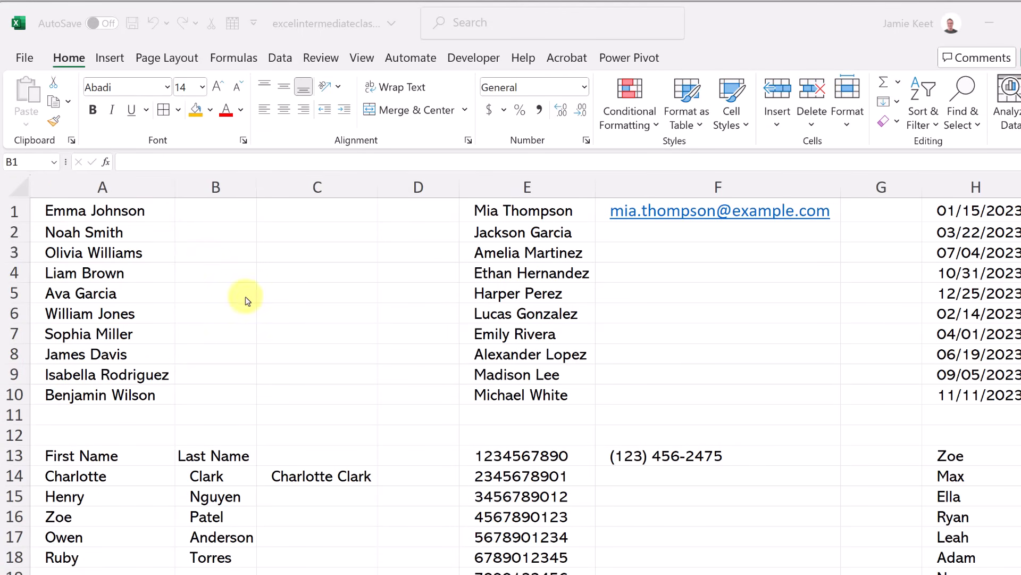
left_click(214, 211)
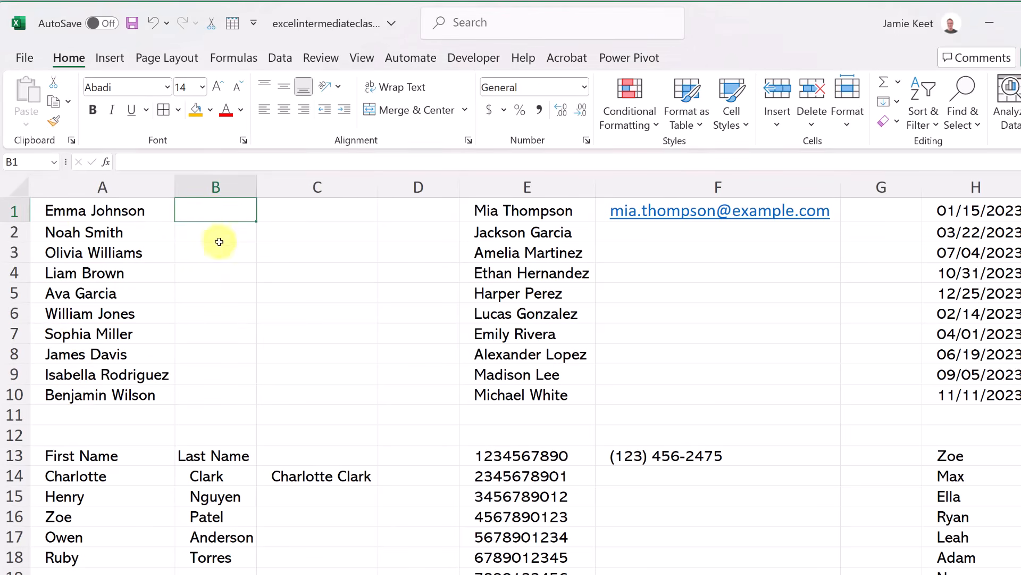
type("Emma")
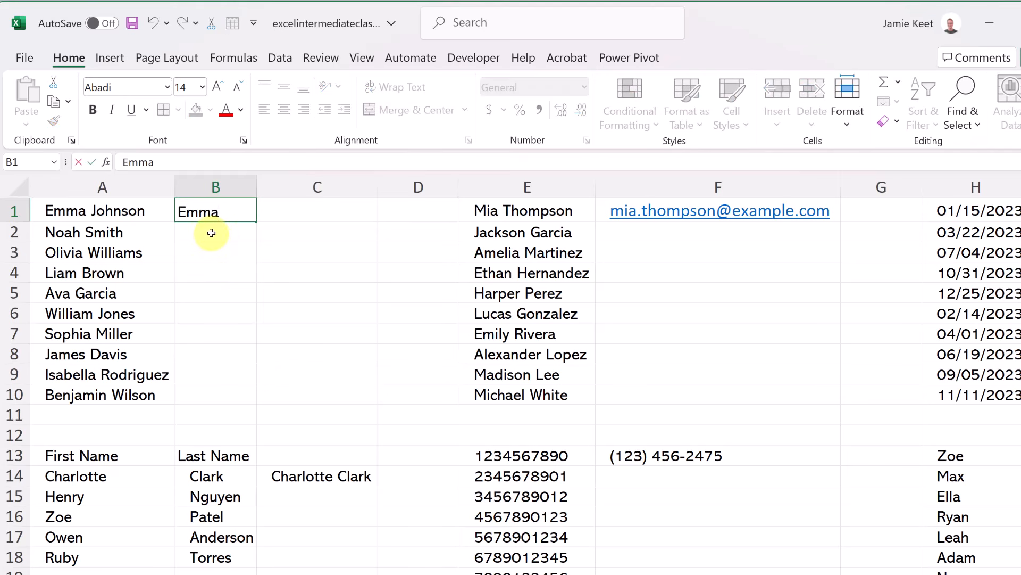
key("Return")
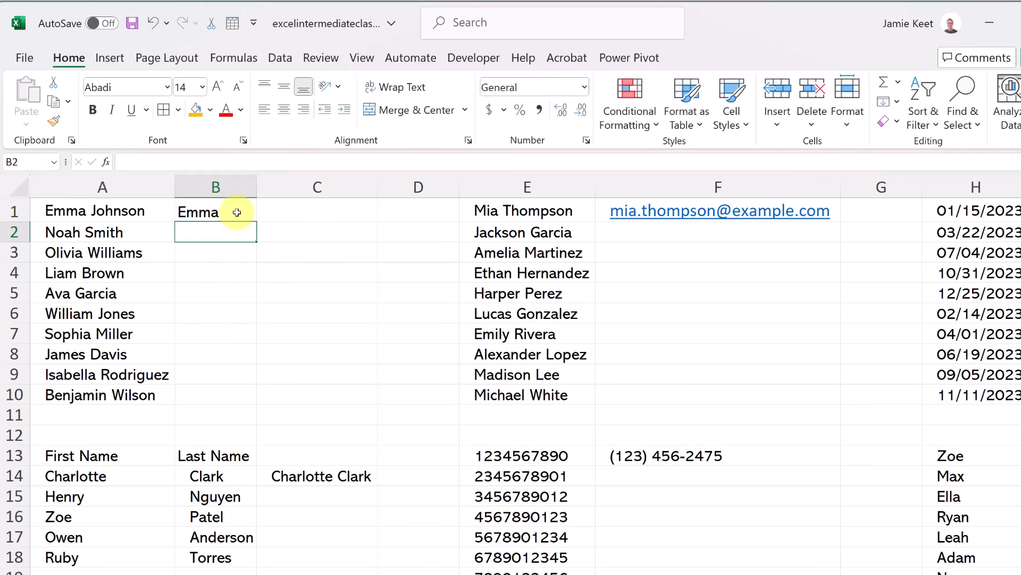
- Fill B1 down to B10 using the Flash Fill option to extract the first names, and clear B2:B10
left_click(242, 214)
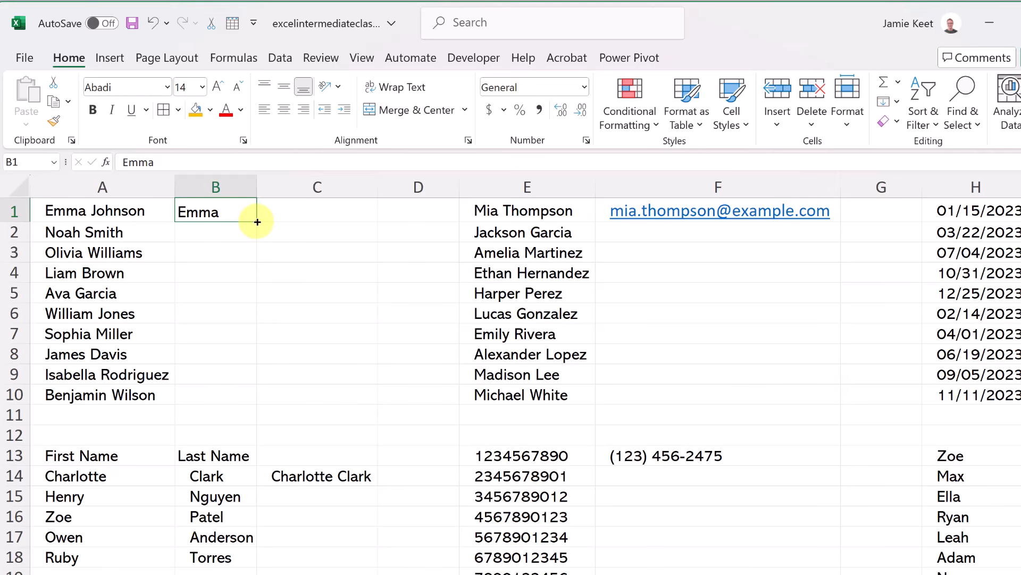
left_click_drag(257, 222, 250, 396)
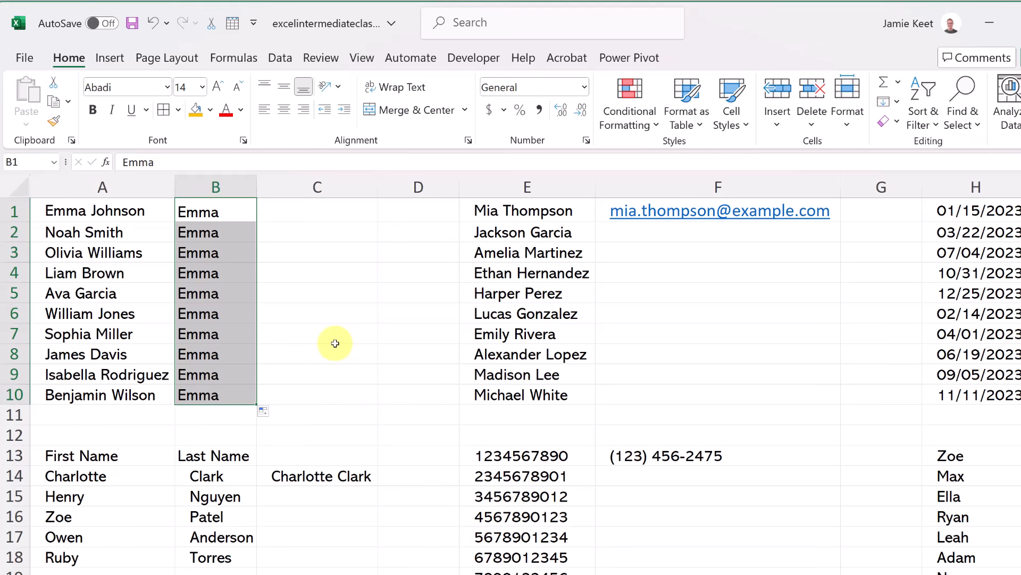
left_click(267, 415)
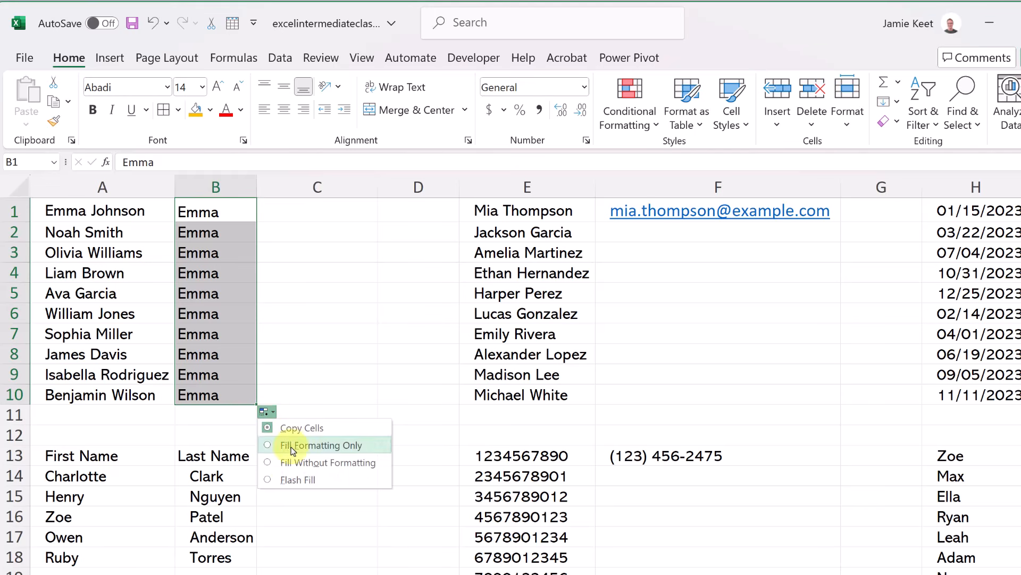
left_click(297, 481)
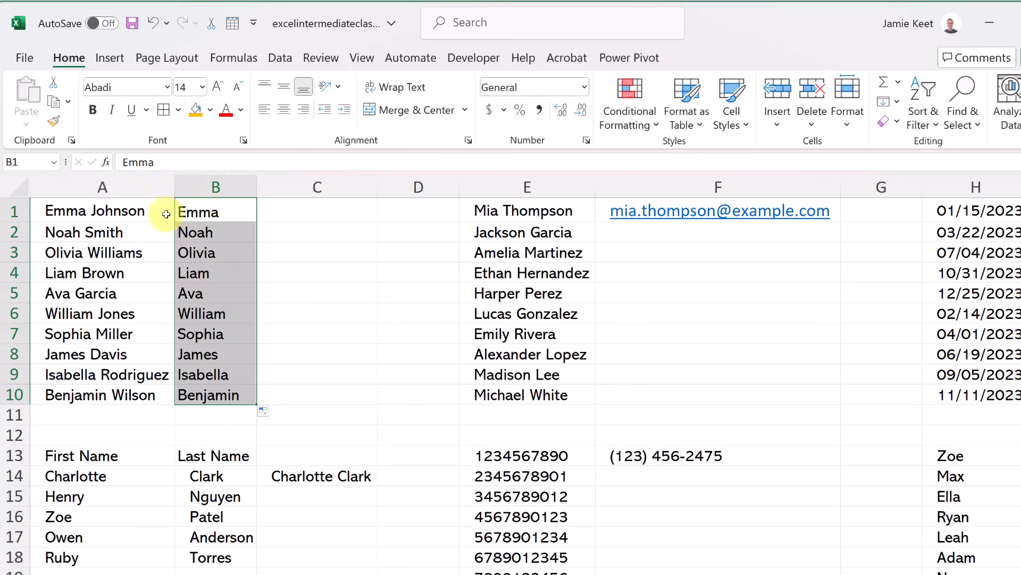
left_click(271, 339)
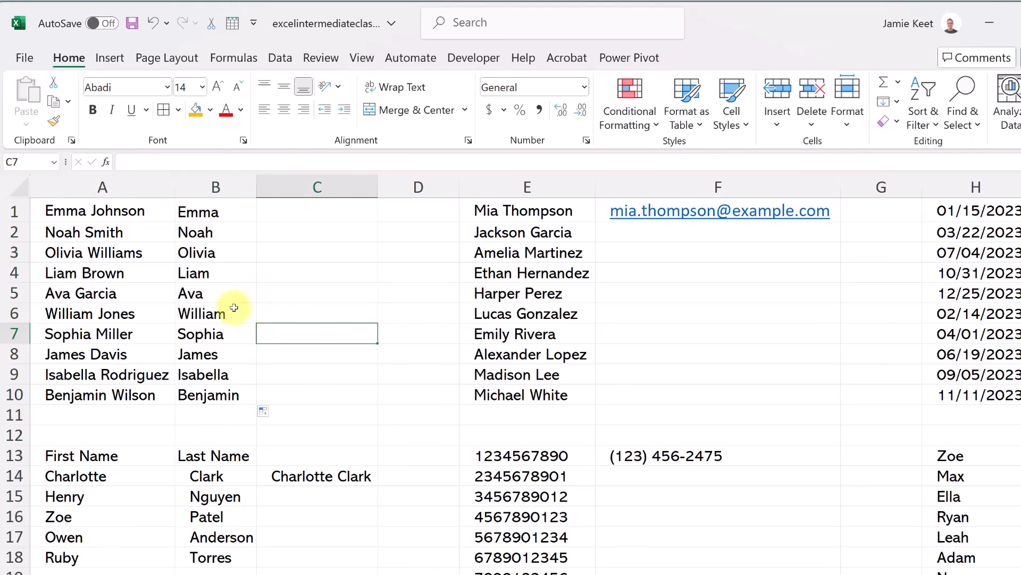
left_click_drag(199, 234, 205, 387)
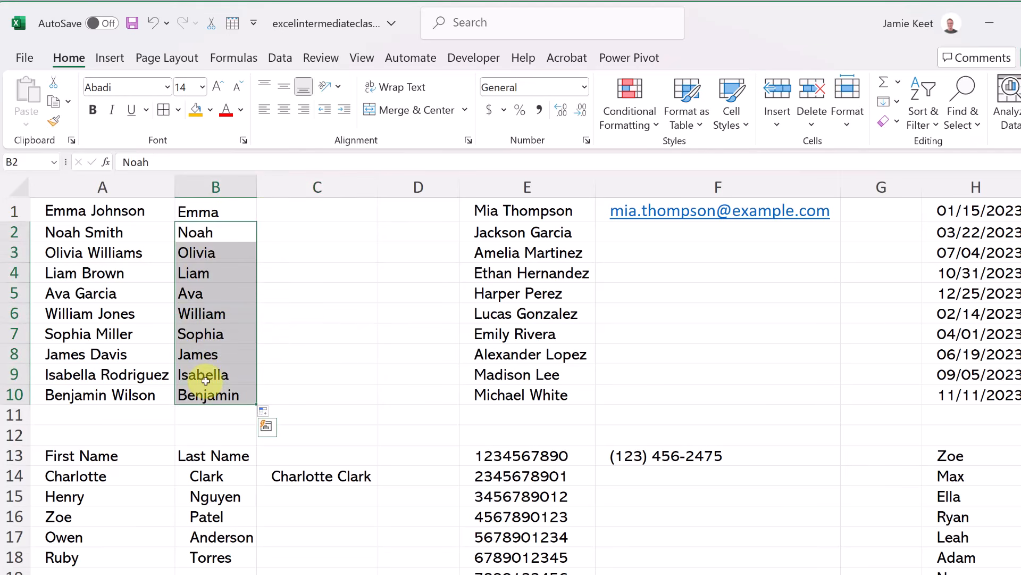
key("Delete")
- Flash Fill the first names from column A into B2:B10, using B1 as the example
left_click(222, 215)
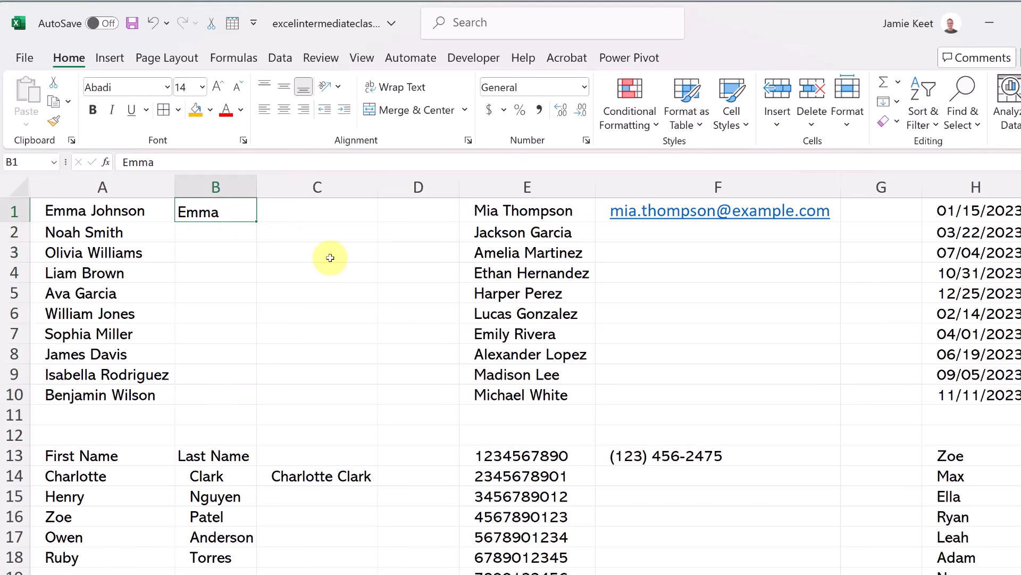
key("ctrl+e")
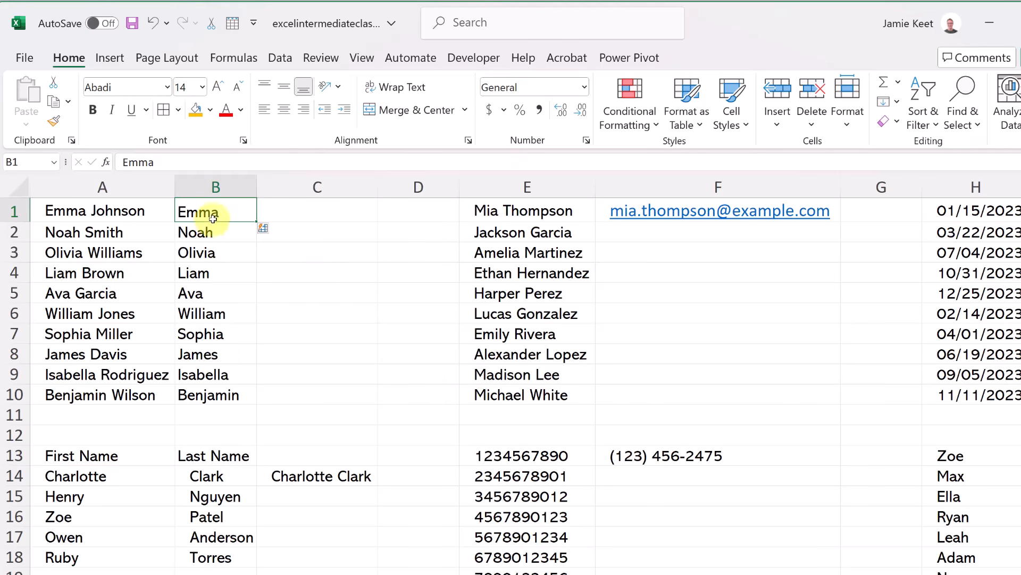
left_click(262, 378)
left_click(201, 232)
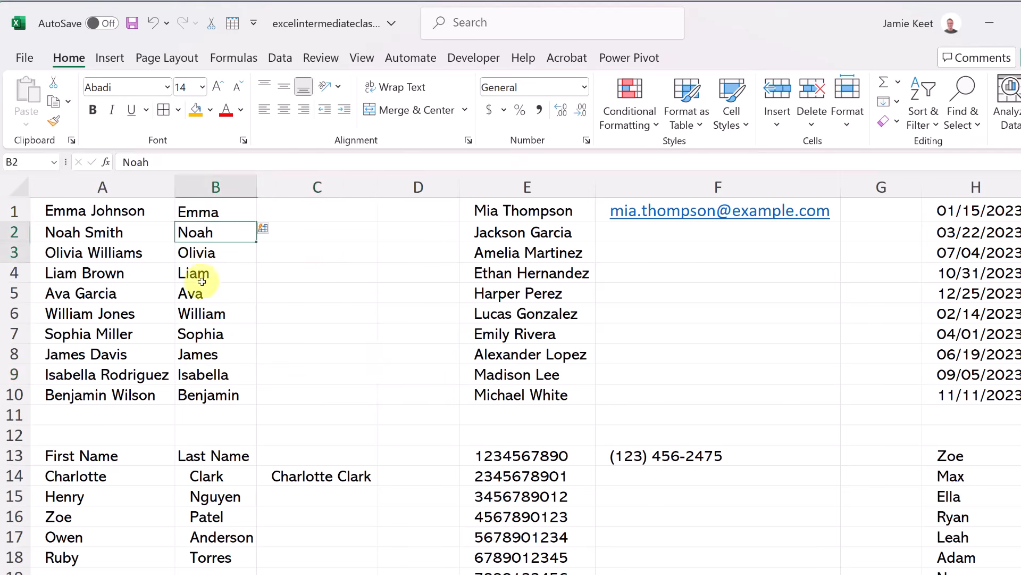
- Clear B2:B10 and try to run Flash Fill on the emptied range
left_click_drag(202, 281, 212, 392)
key("Delete")
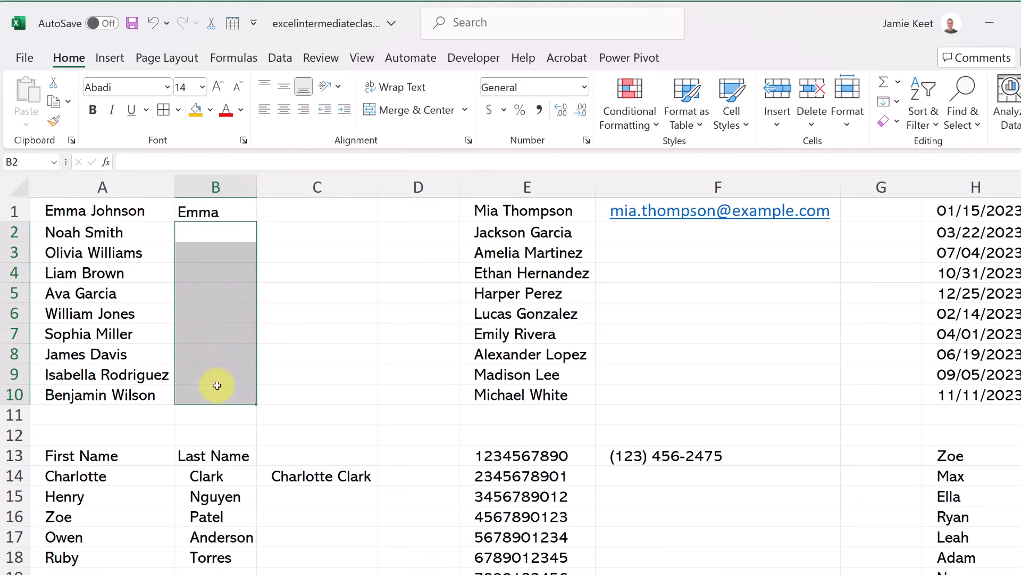
left_click(496, 25)
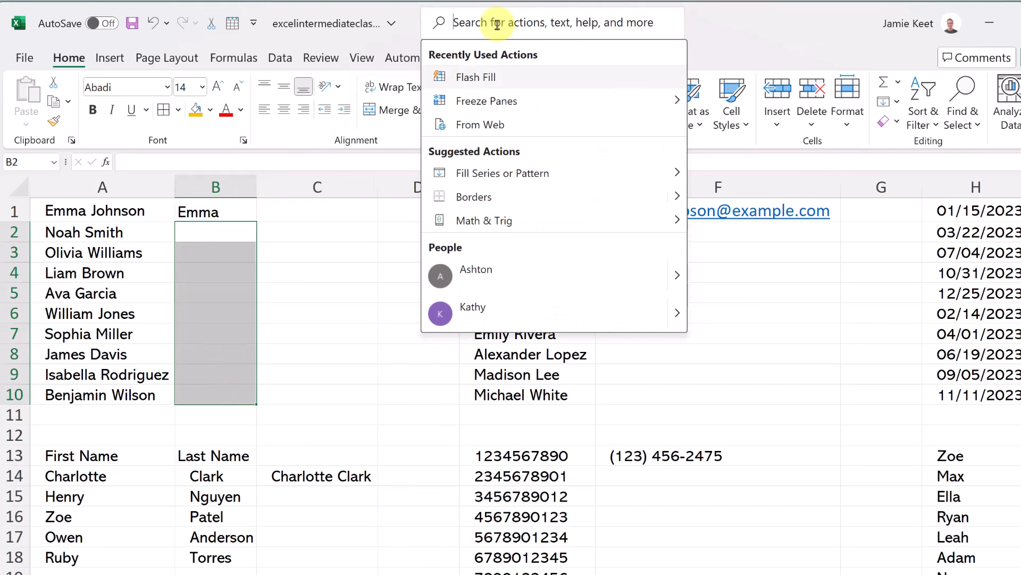
type("fla")
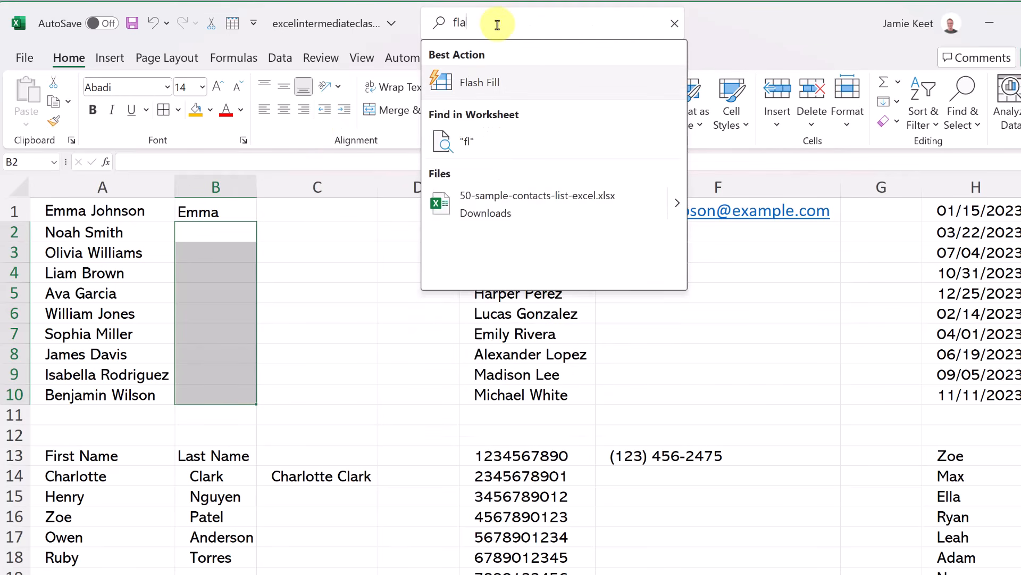
left_click(497, 81)
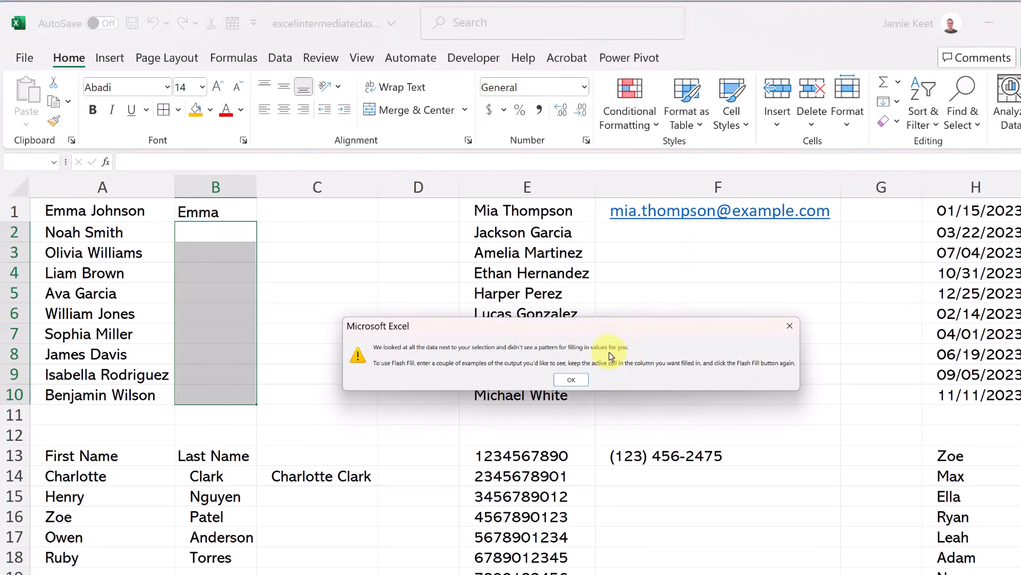
left_click(572, 380)
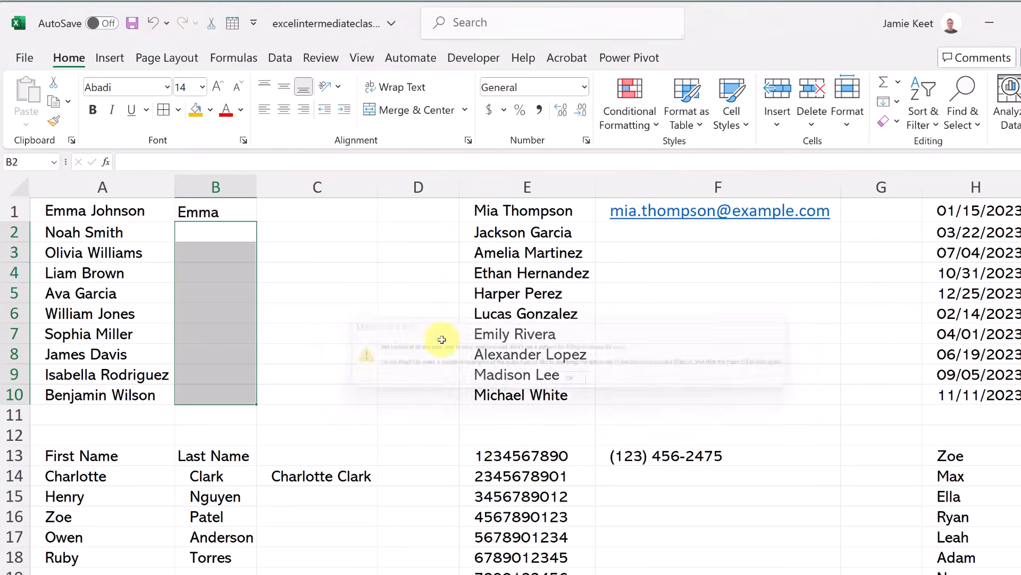
- Run Flash Fill from the example in B1 to extract column A's first names down to B10
left_click(220, 215)
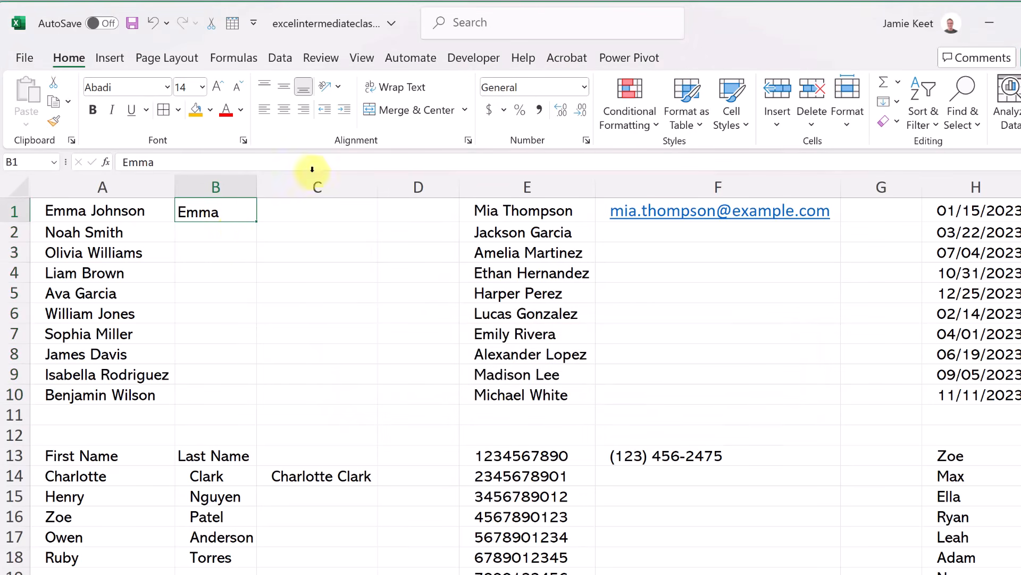
left_click(487, 22)
type("flas")
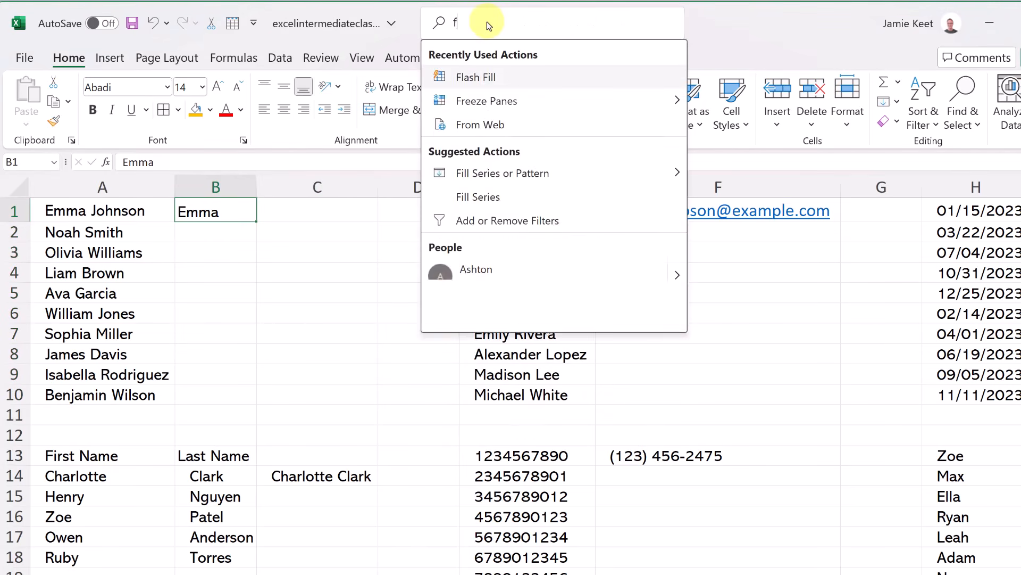
left_click(488, 78)
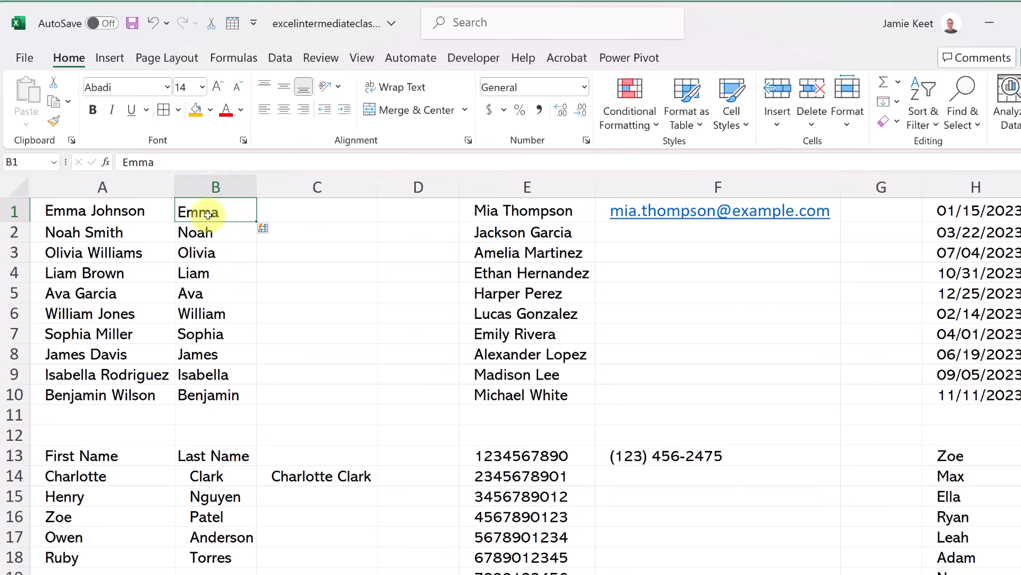
- Replace B1:B10 with first initial and last name, entering the example in B1 and Flash Filling the rest from column A
left_click_drag(208, 214, 210, 388)
key("Delete")
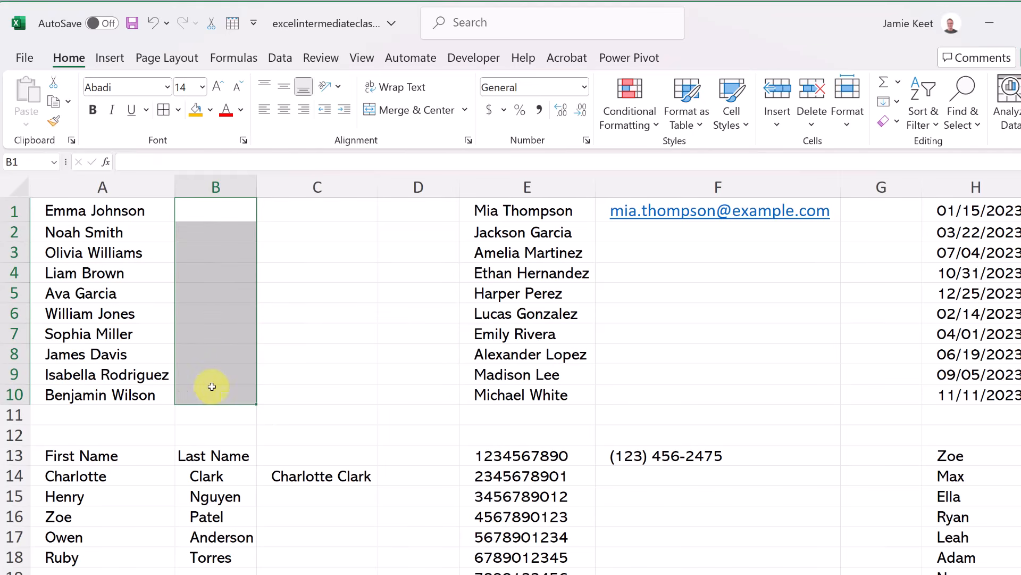
left_click(208, 211)
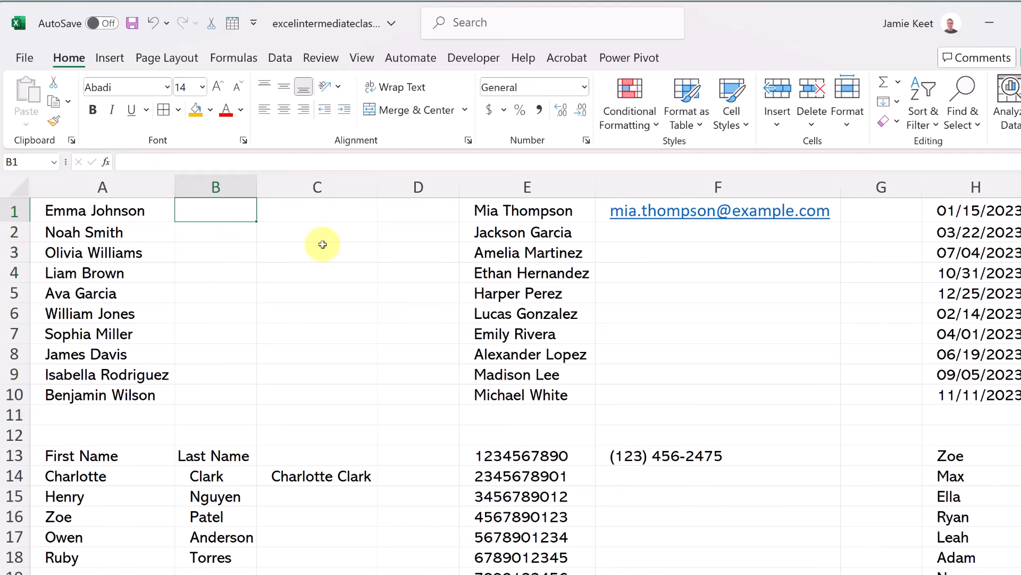
type("E J")
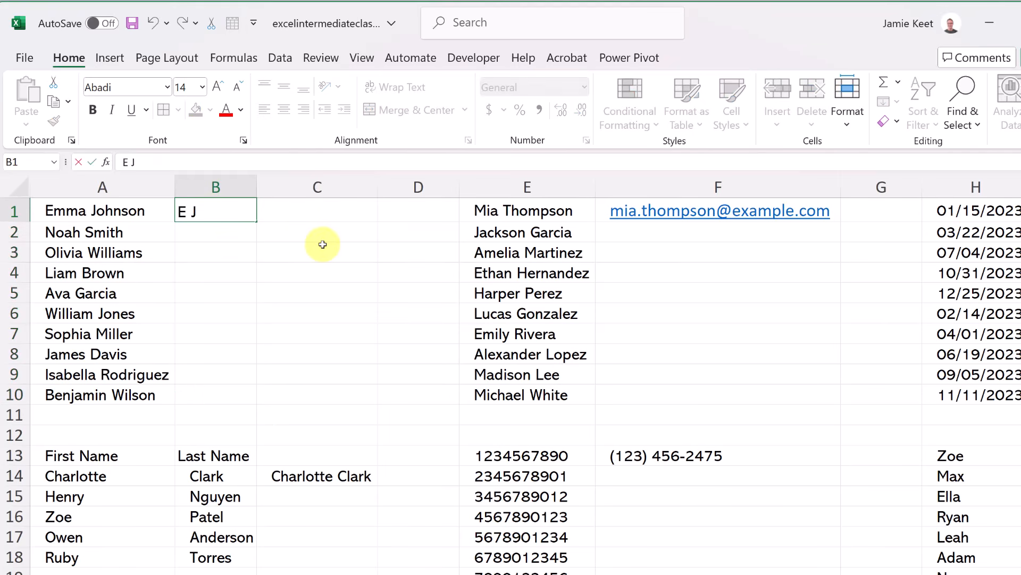
type("ohnsonhnson")
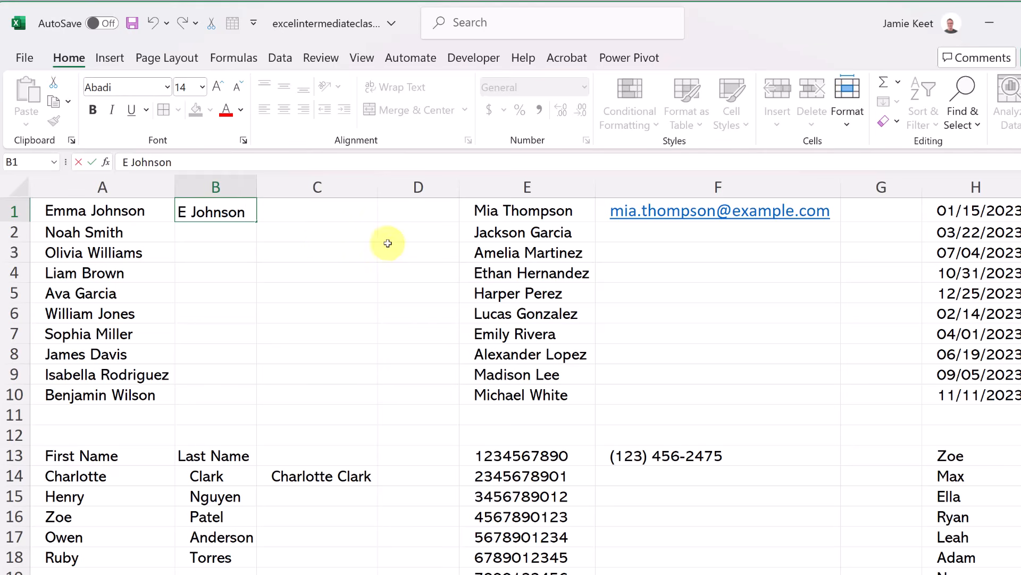
left_click(333, 246)
left_click(237, 213)
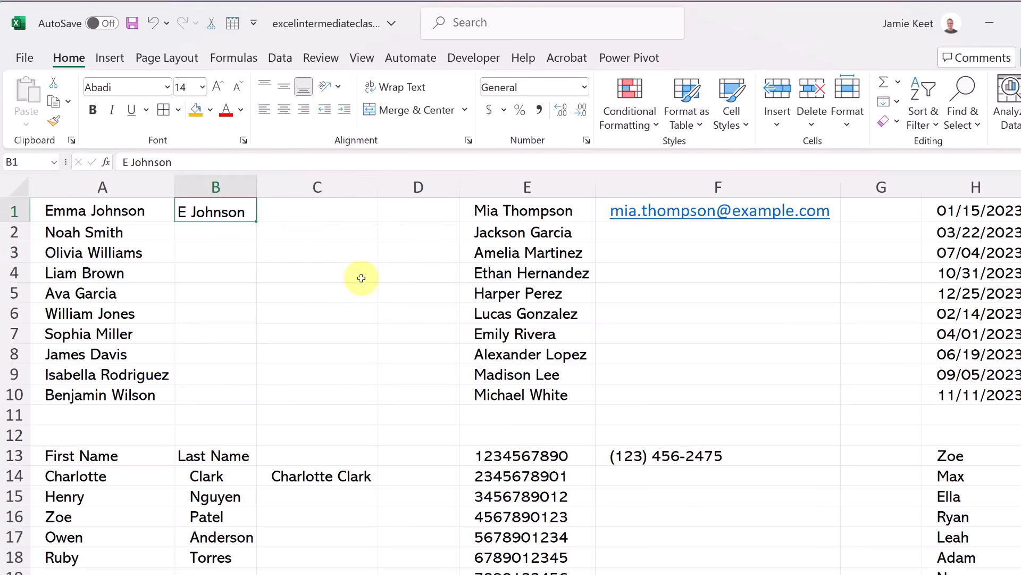
key("ctrl+e")
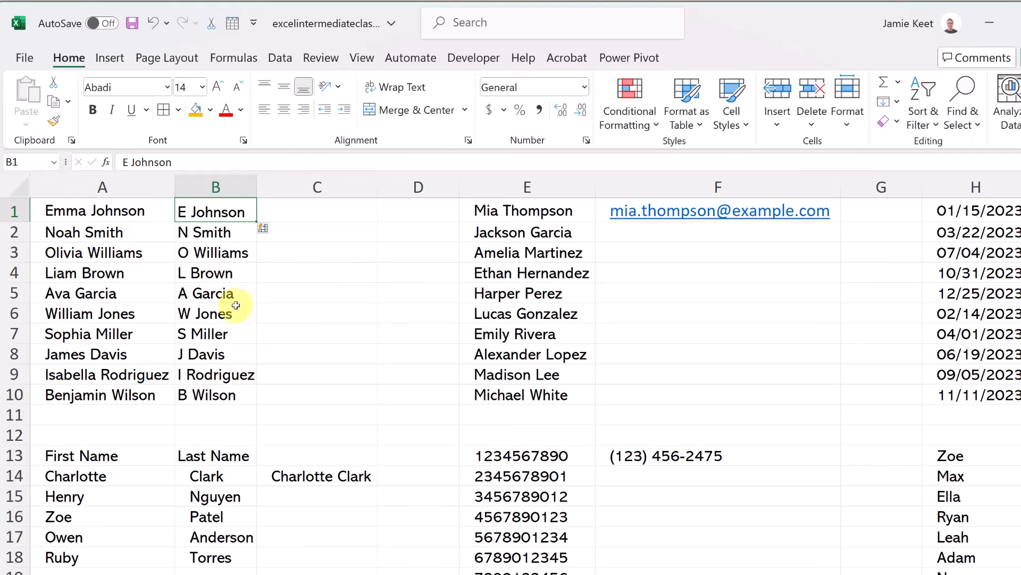
- Replace B1:B10 with the initials of the names in column A, entering EJ in B1 and Flash Filling the rest
left_click_drag(218, 213, 219, 388)
key("Delete")
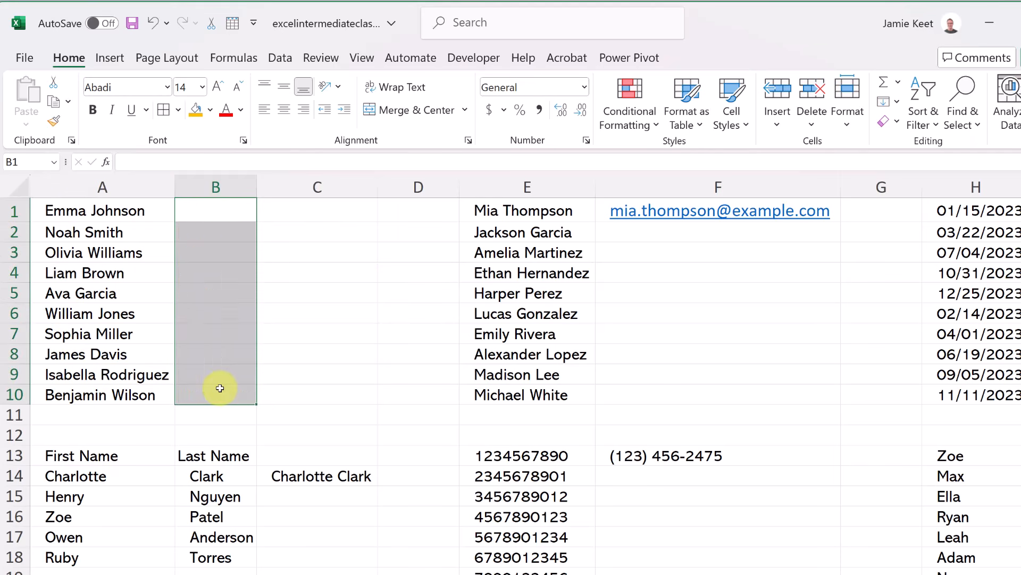
left_click(216, 214)
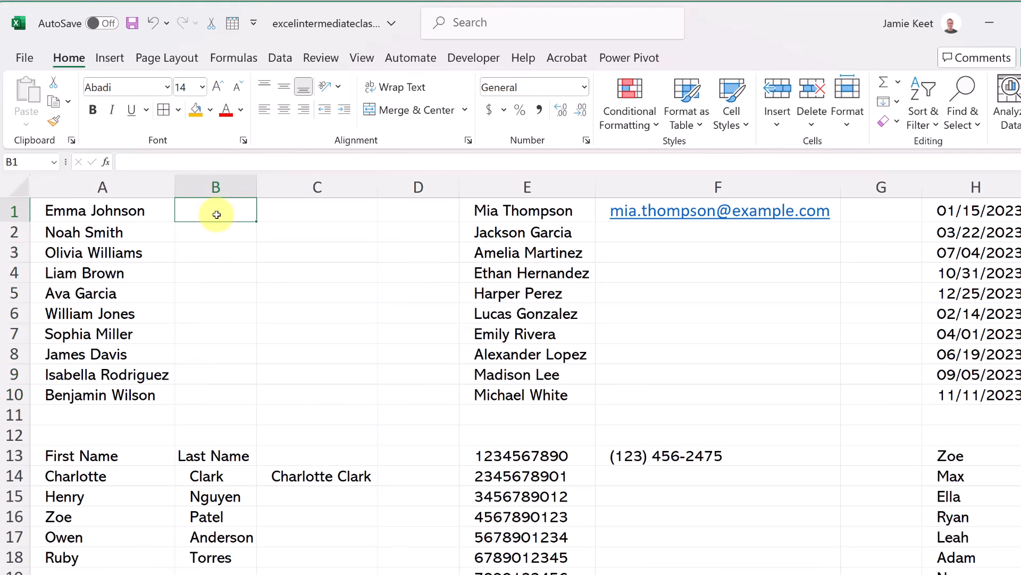
type("EJ")
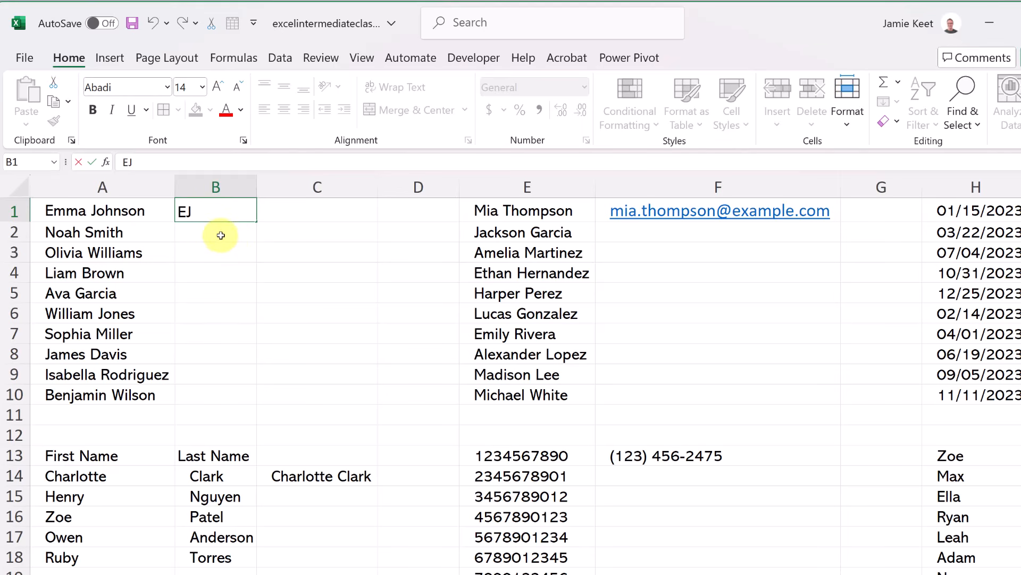
left_click(219, 234)
left_click(219, 216)
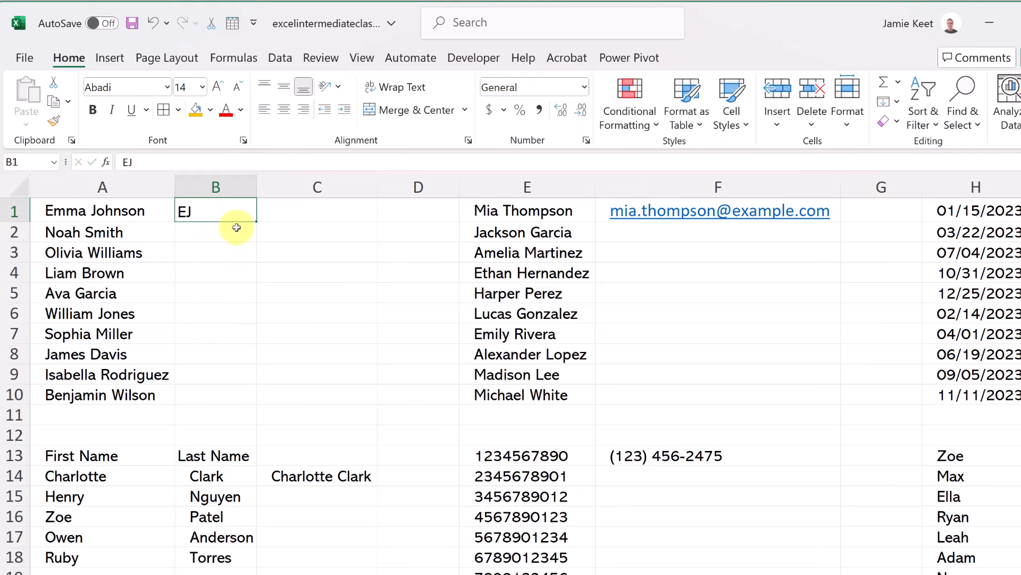
key("ctrl+e")
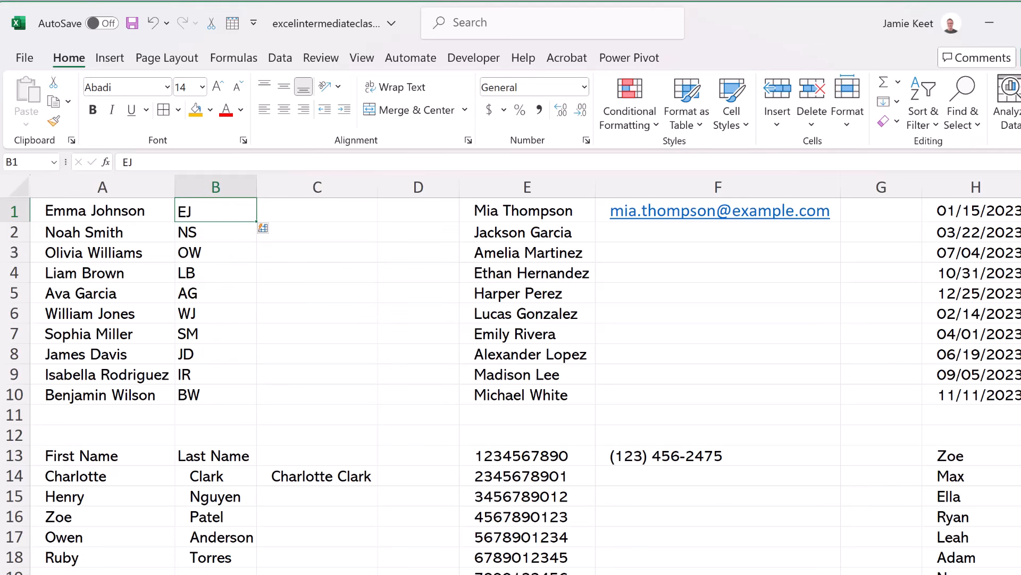
- Flash Fill e-mail addresses for the column E names into F2:F10, using the address in F1 as the example
scroll(511, 373, "right", 1)
scroll(511, 372, "right", 2)
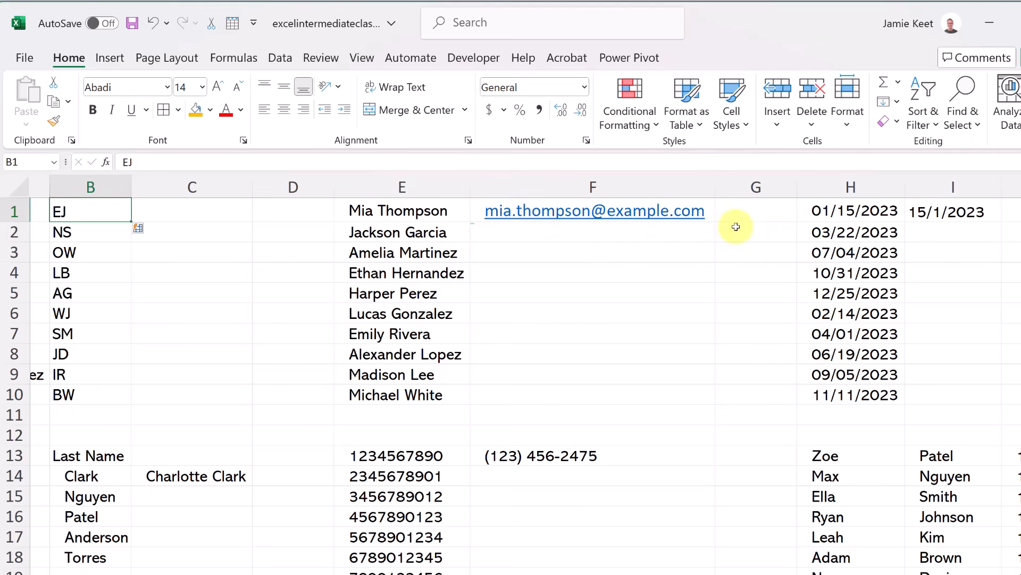
left_click(716, 206)
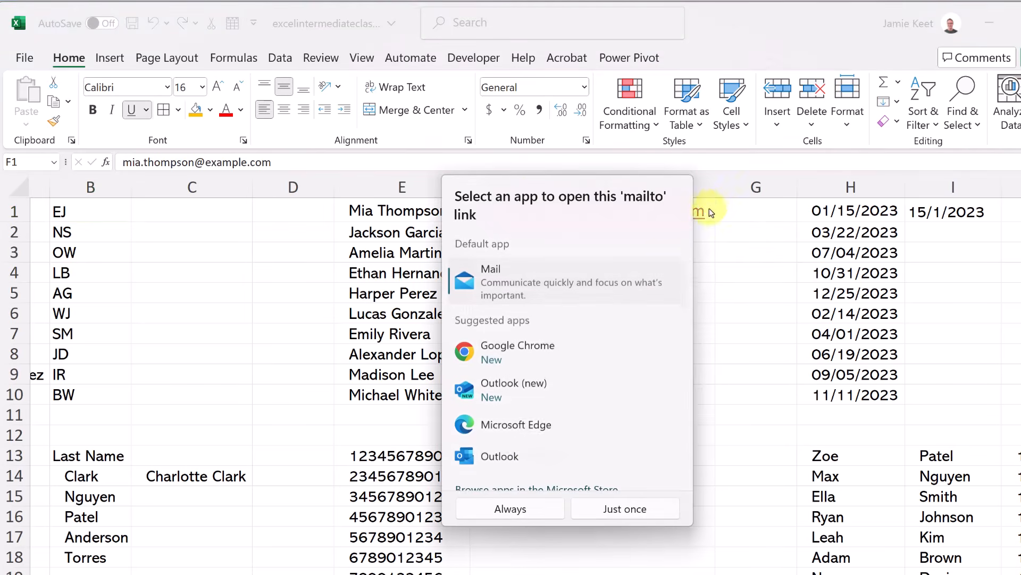
left_click(740, 324)
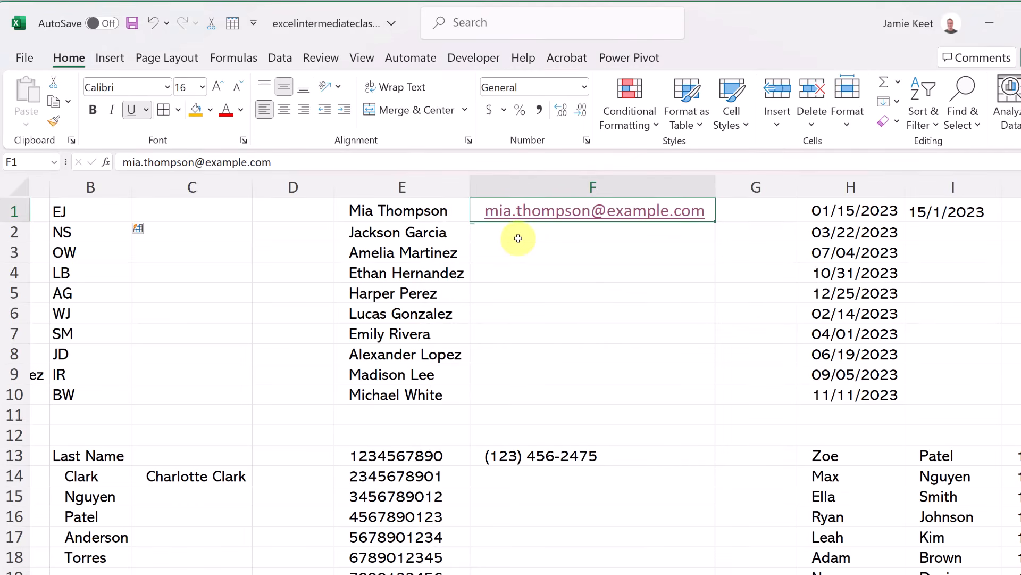
key("ctrl+e")
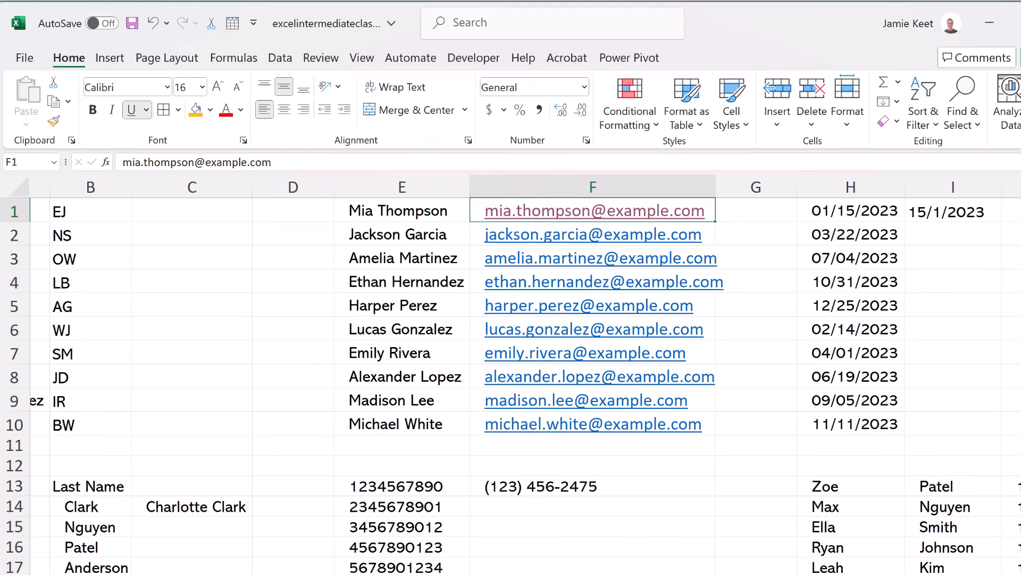
- Flash Fill the column H dates in day/month/year order into I2:I10, using I1 as the example
scroll(525, 374, "right", 2)
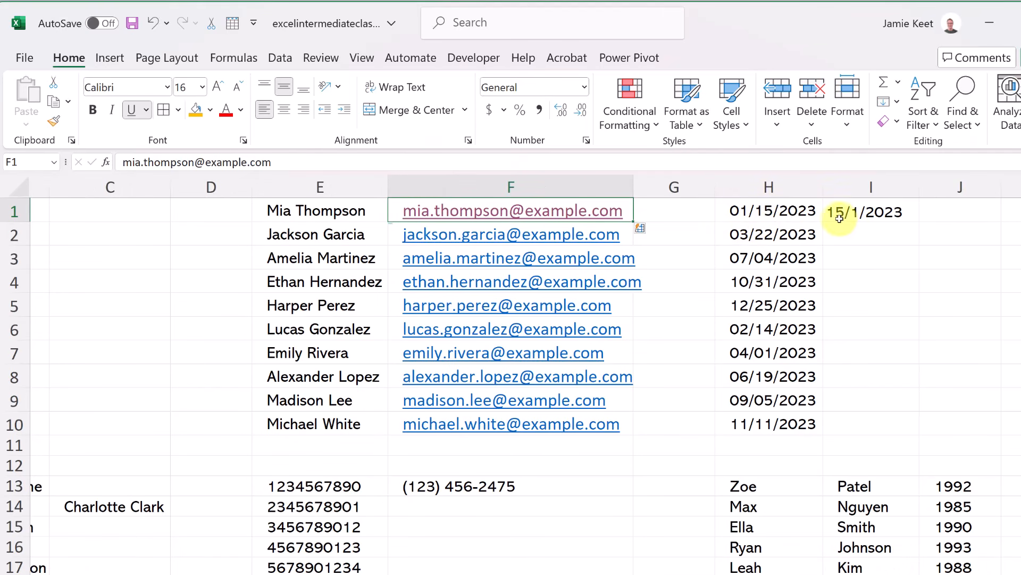
left_click(858, 214)
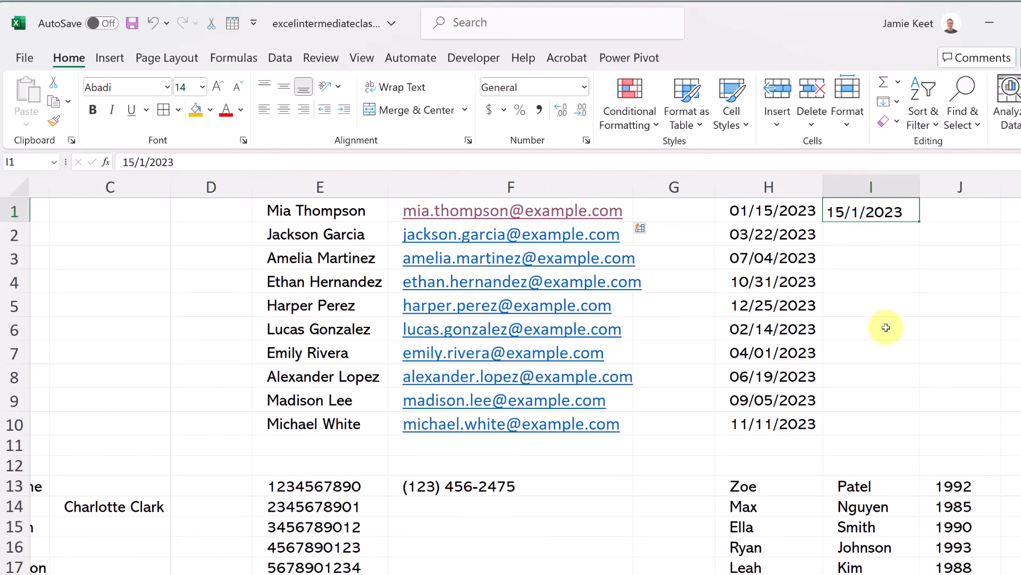
key("ctrl+e")
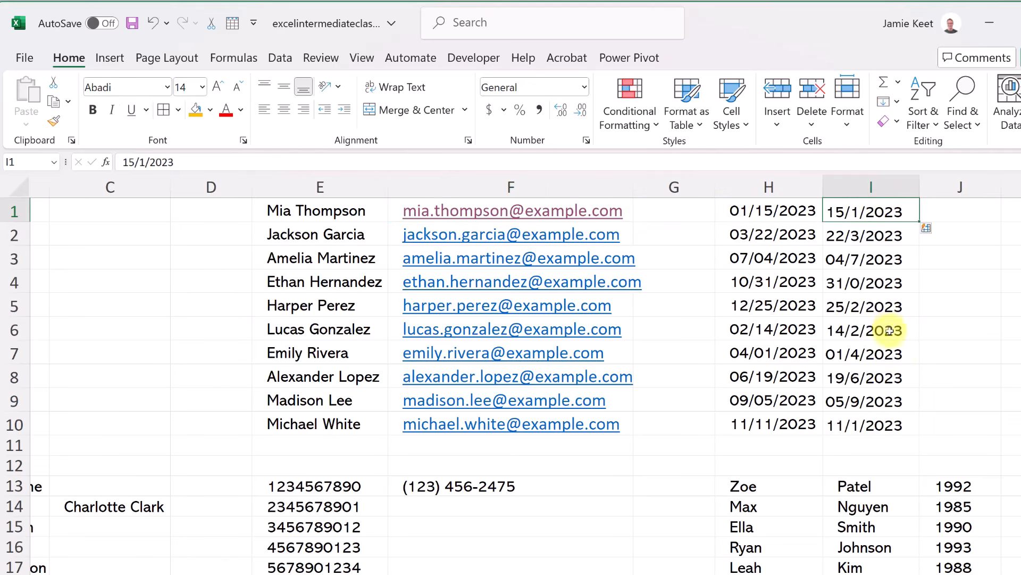
- Flash Fill C15:C18 with the first and last names from columns A and B combined, using C14 as the example
scroll(319, 437, "left", 2)
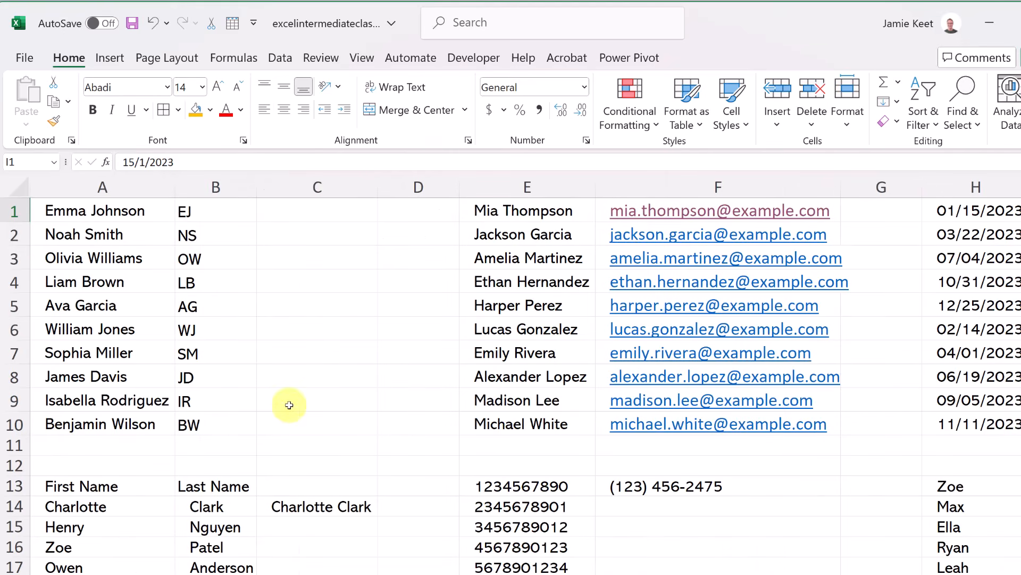
scroll(245, 435, "down", 2)
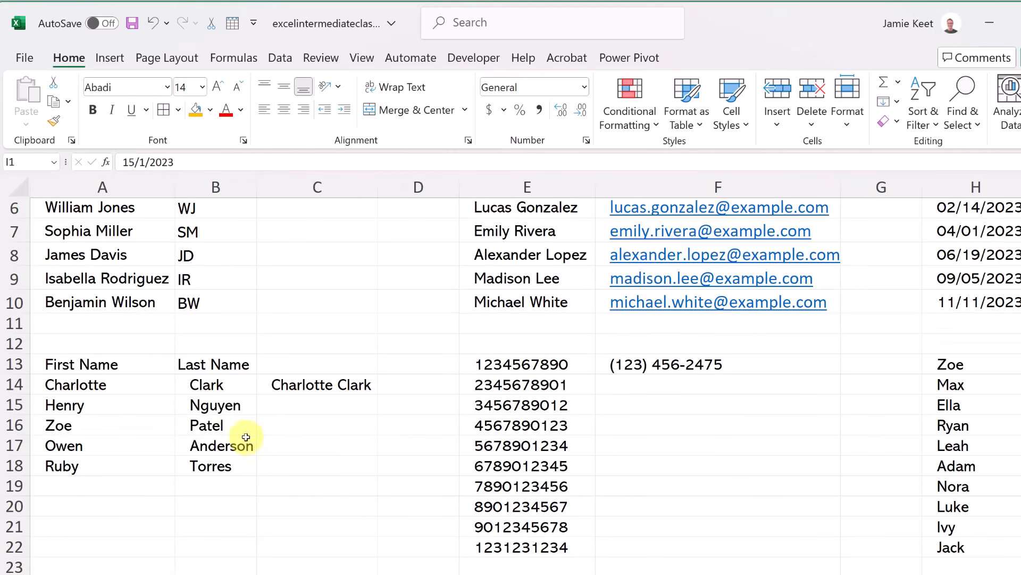
left_click(109, 390)
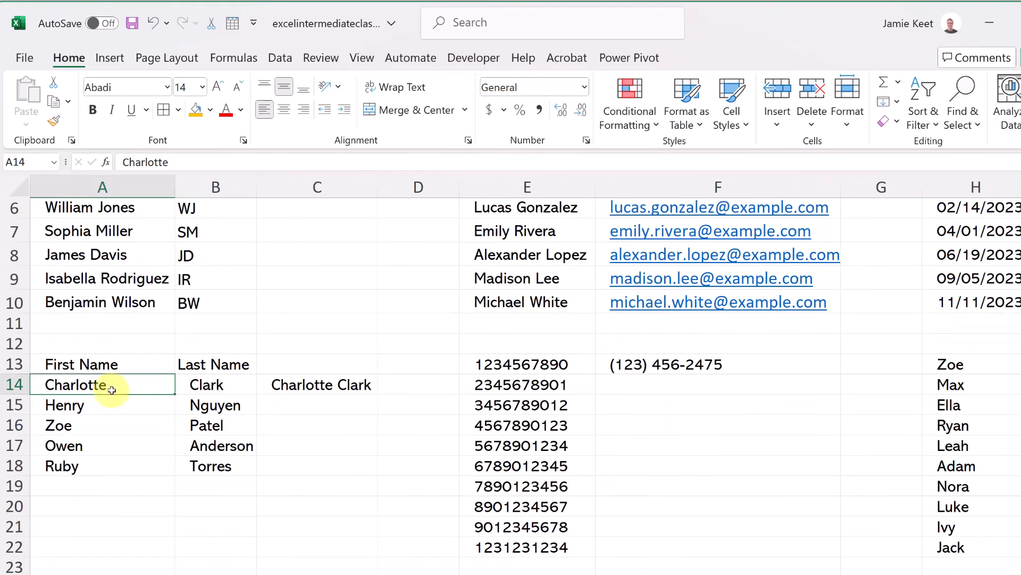
left_click(214, 388)
left_click(319, 389)
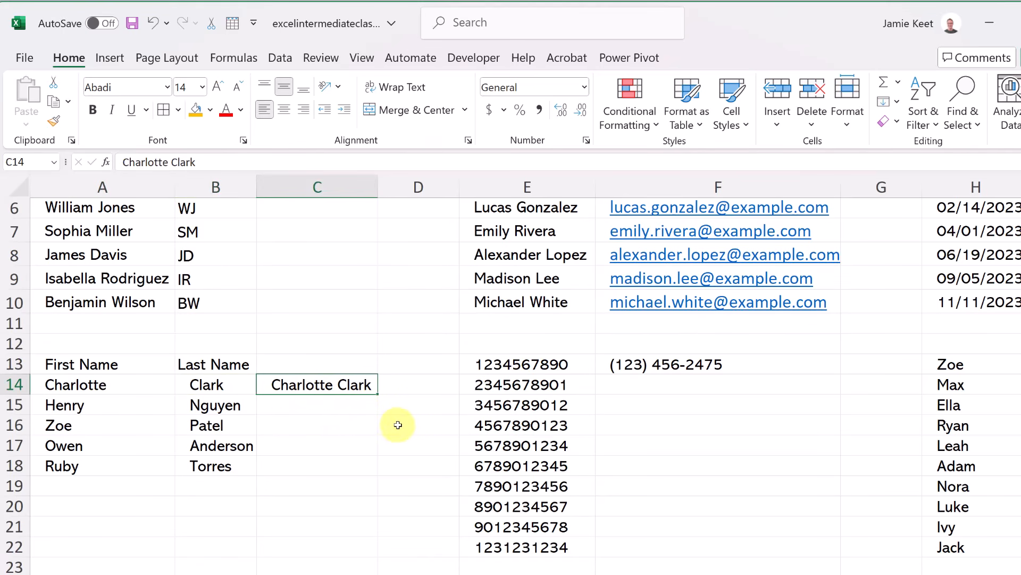
key("ctrl+e")
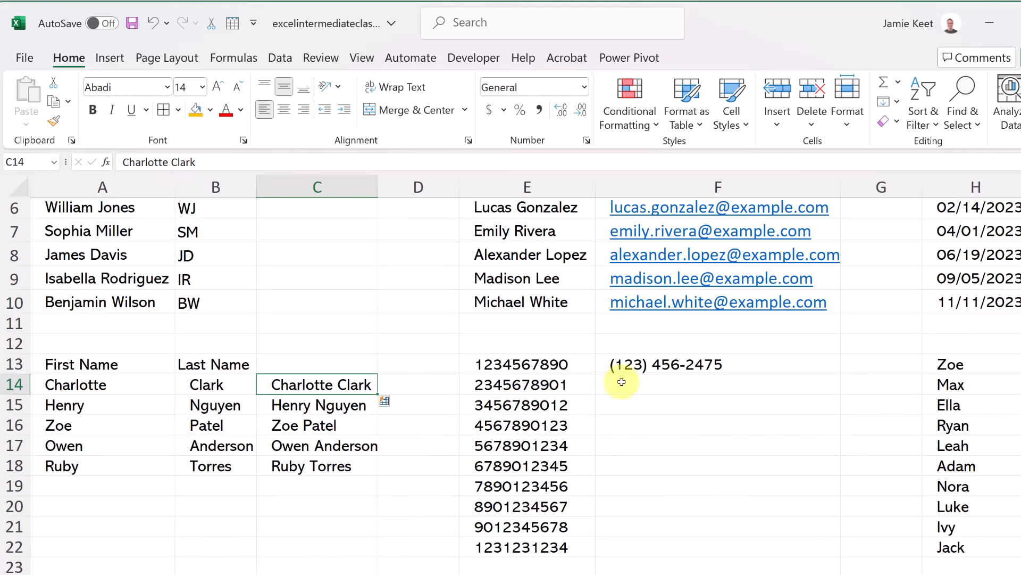
- Flash Fill the column E numbers as formatted phone numbers into F14:F22, using F13 as the example
left_click(552, 370)
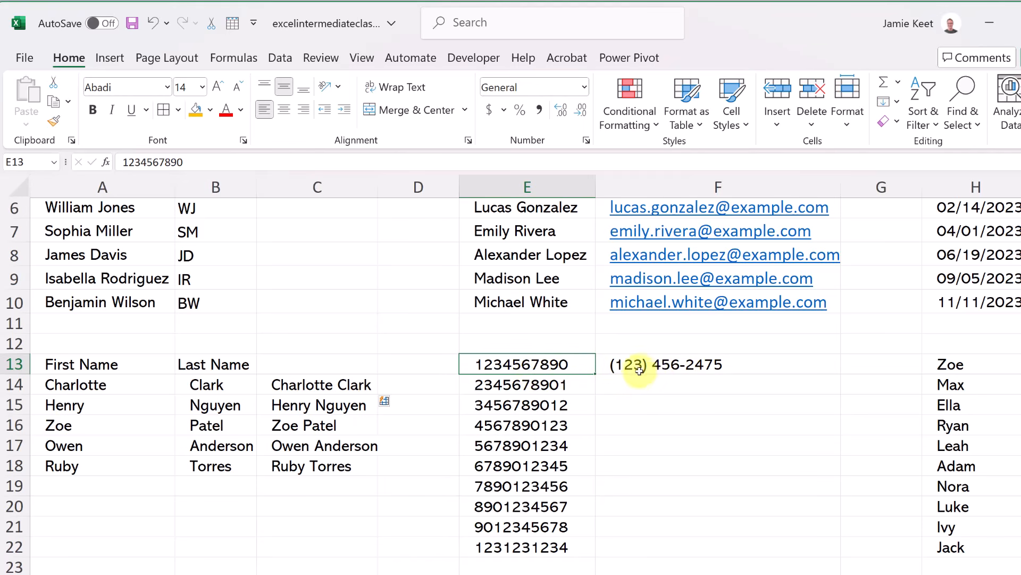
left_click(713, 364)
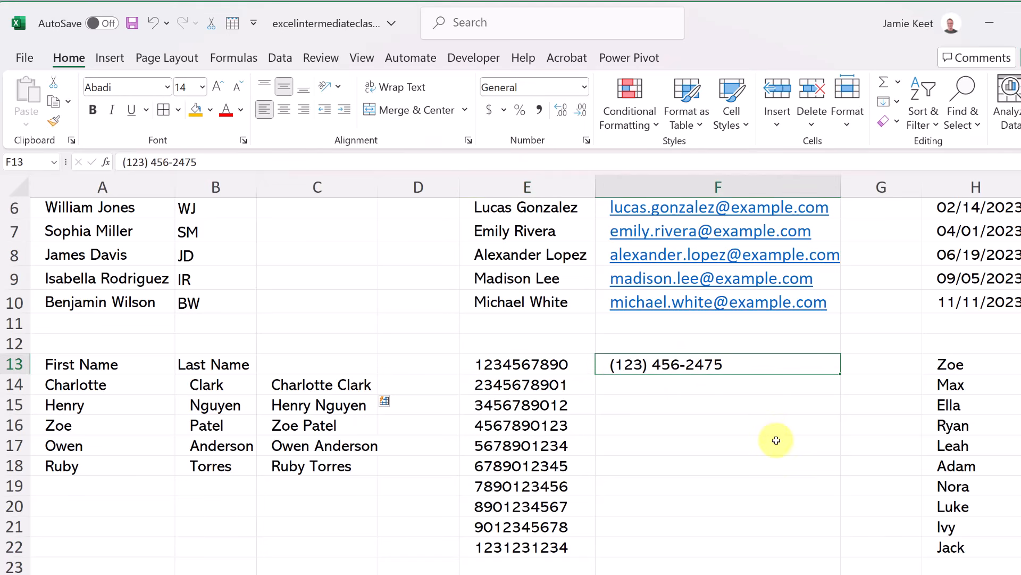
key("ctrl+e")
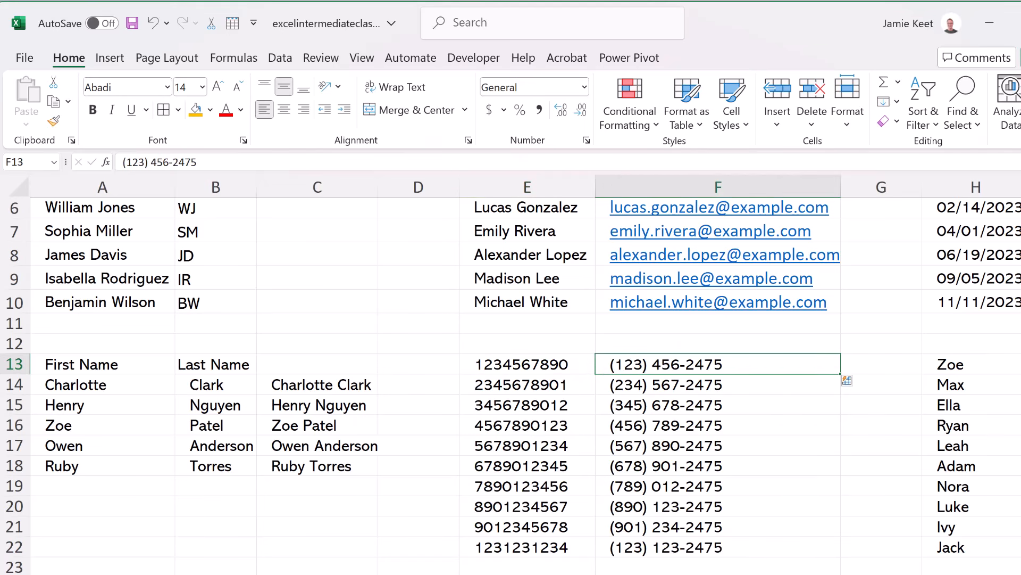
scroll(525, 373, "right", 2)
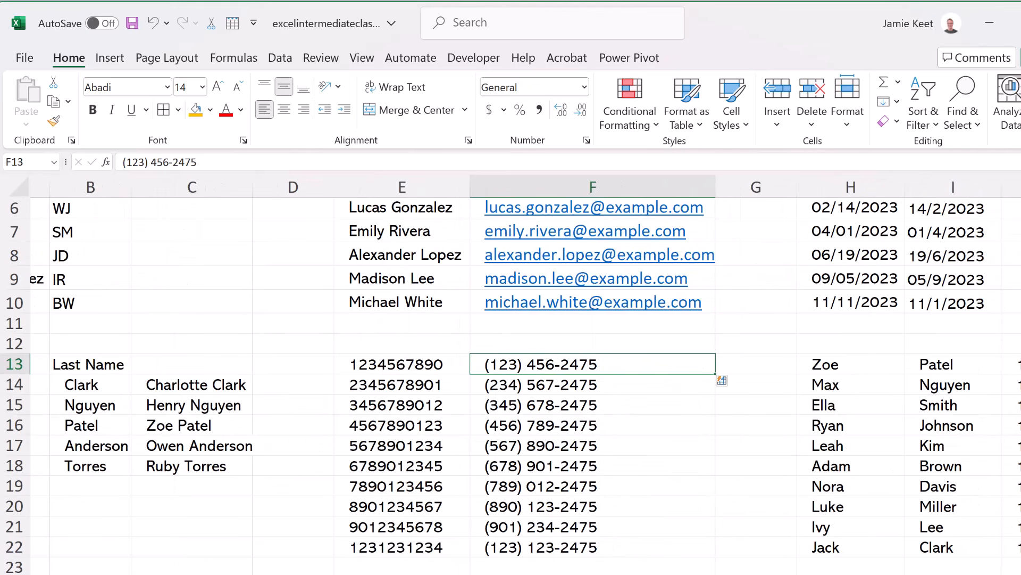
- Flash Fill K14:K22 with the first name, last name and year from columns H to J combined, entering the example in K13
scroll(896, 392, "right", 2)
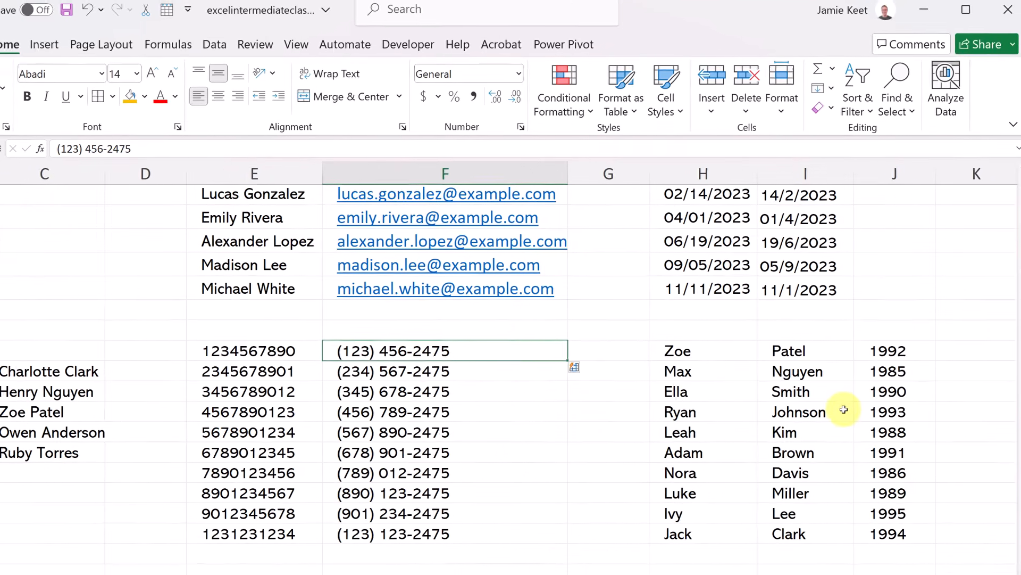
left_click(957, 358)
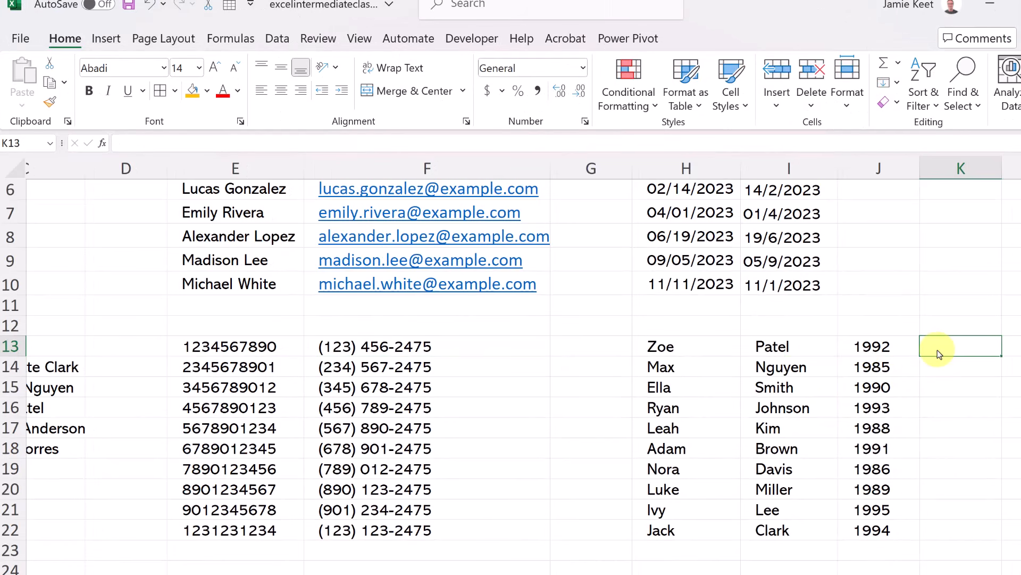
type("Zoe Patel")
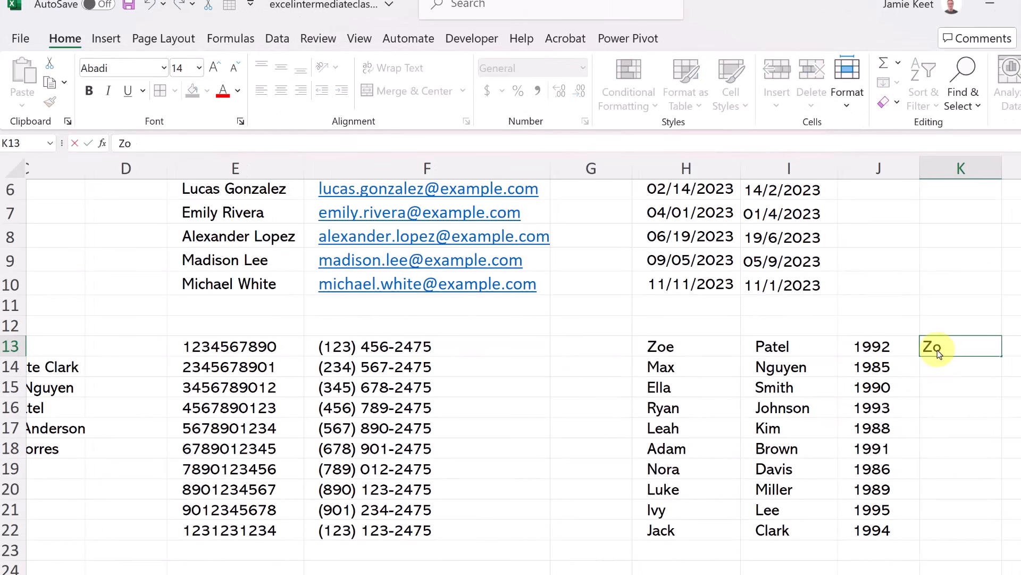
type(" 1992")
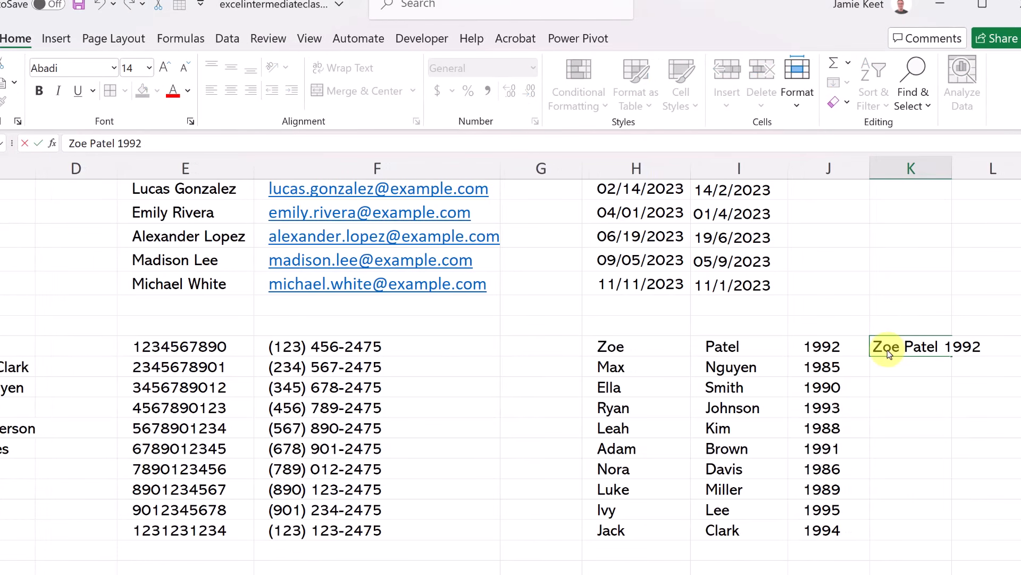
key("Return")
left_click(909, 344)
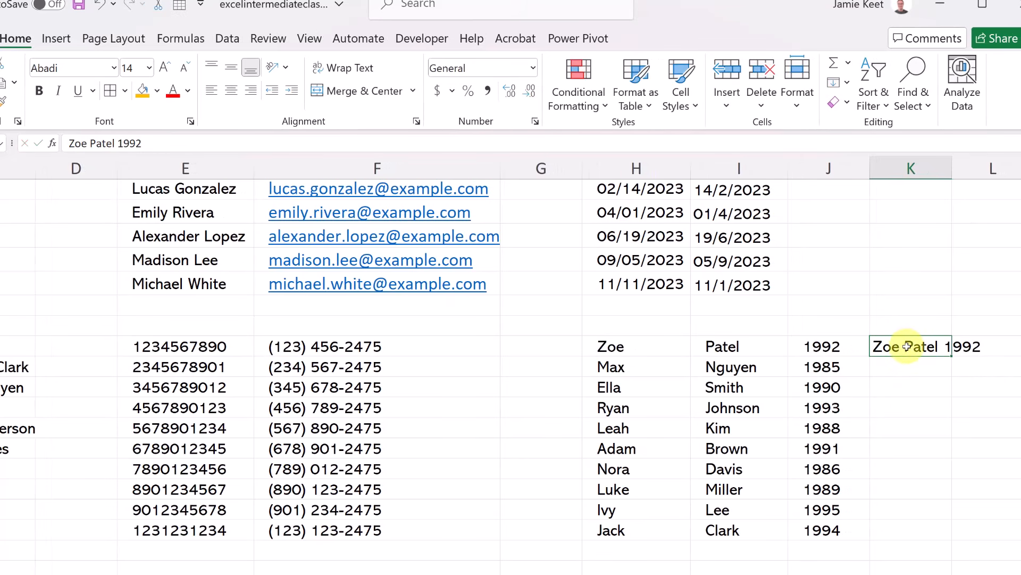
key("ctrl+e")
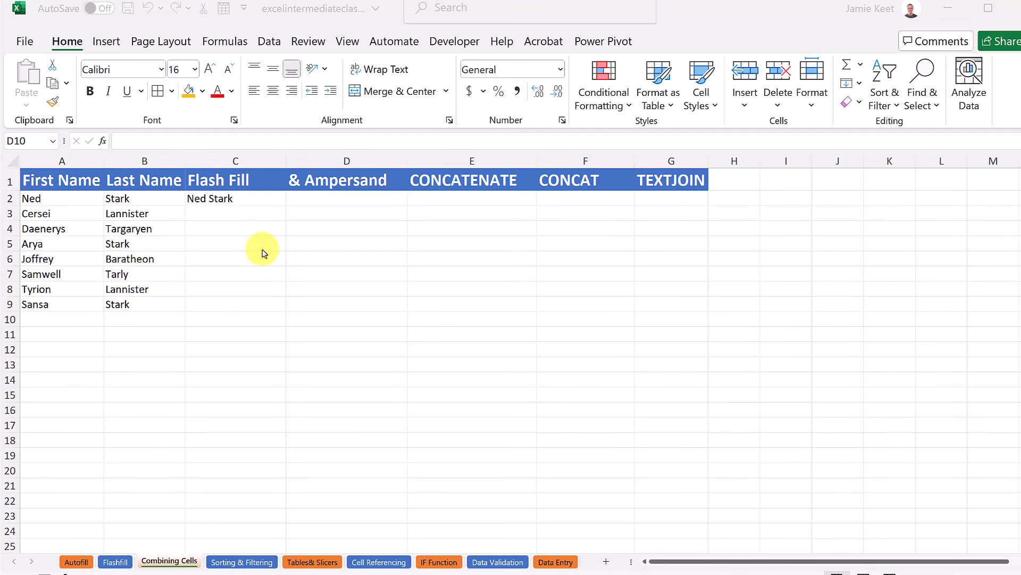
- On the Combining Cells sheet, Flash Fill the combined first and last names into C3:C9, using C2 as the example
left_click(244, 199)
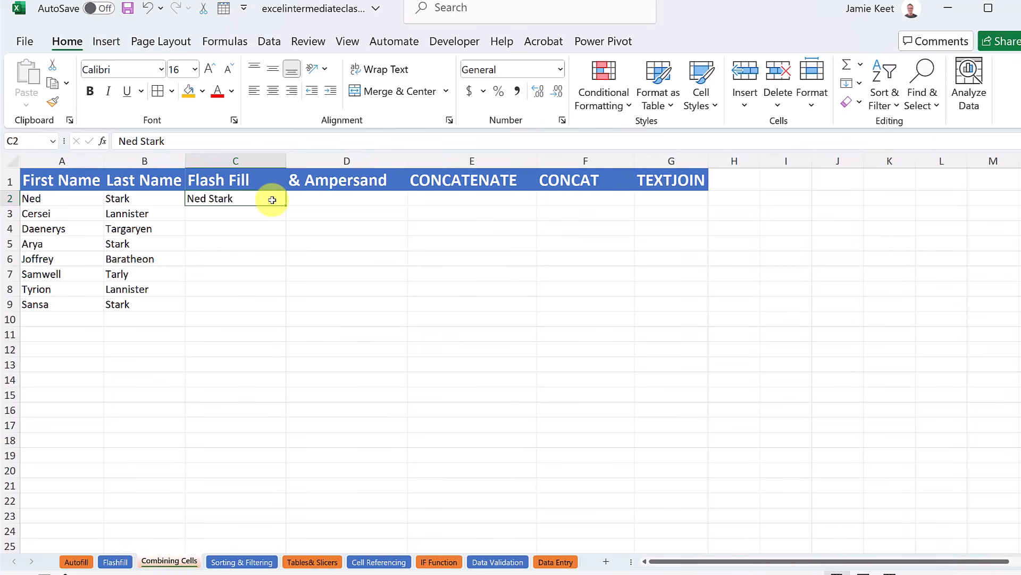
key("ctrl+e")
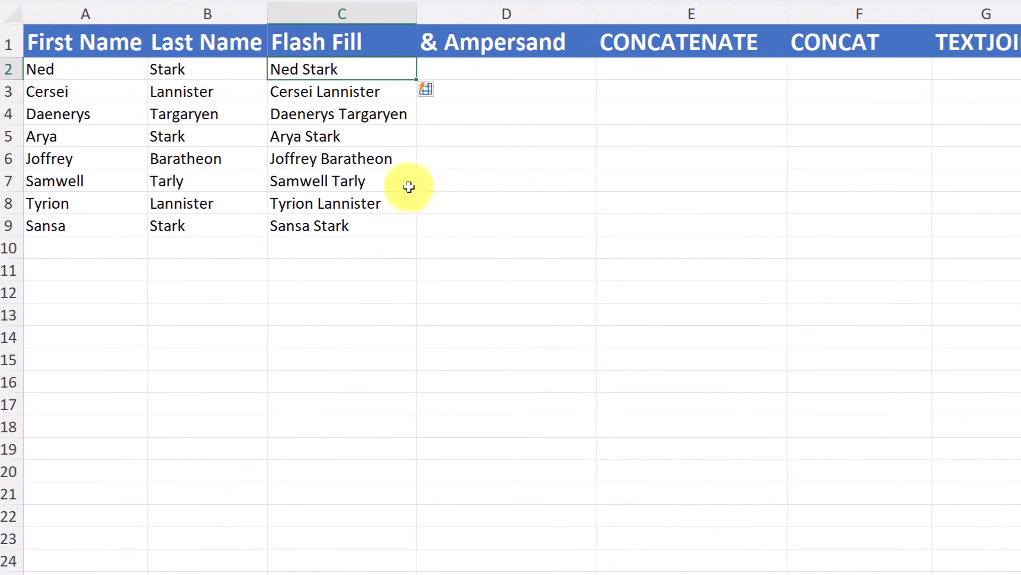
- Append "dy" to the first name in A2 to test whether the Flash Fill result updates
left_click(89, 72)
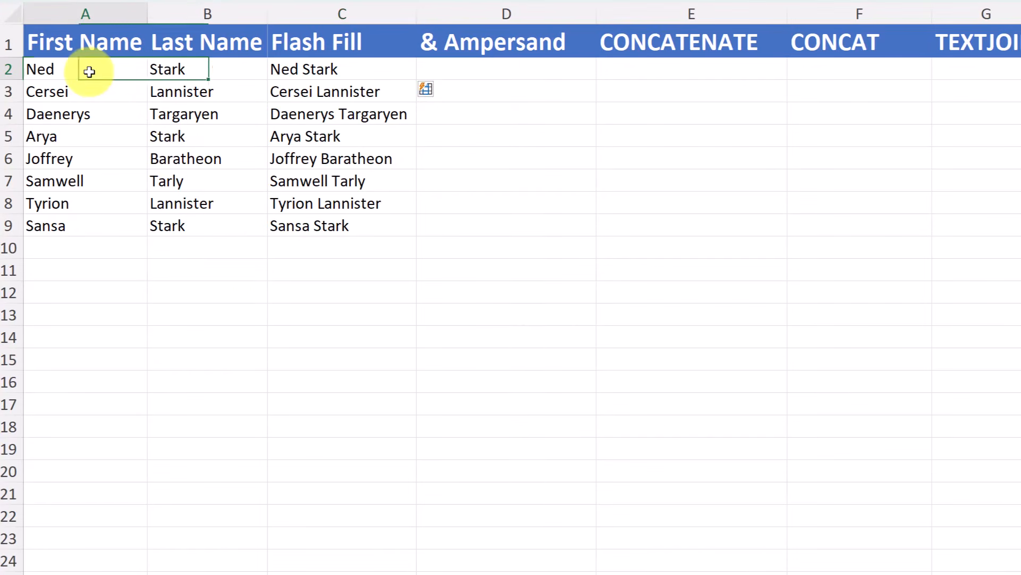
type("dy")
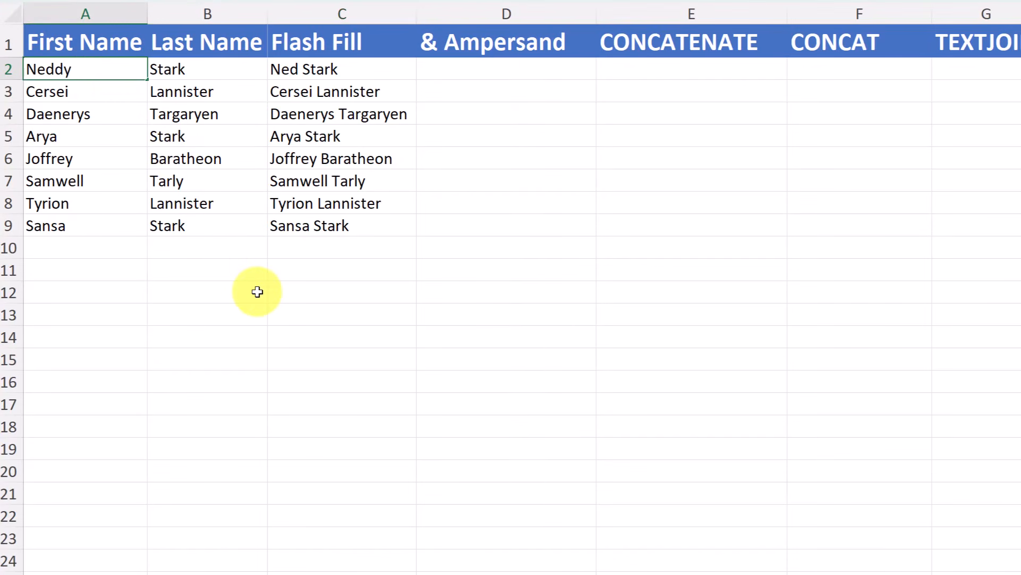
left_click(309, 382)
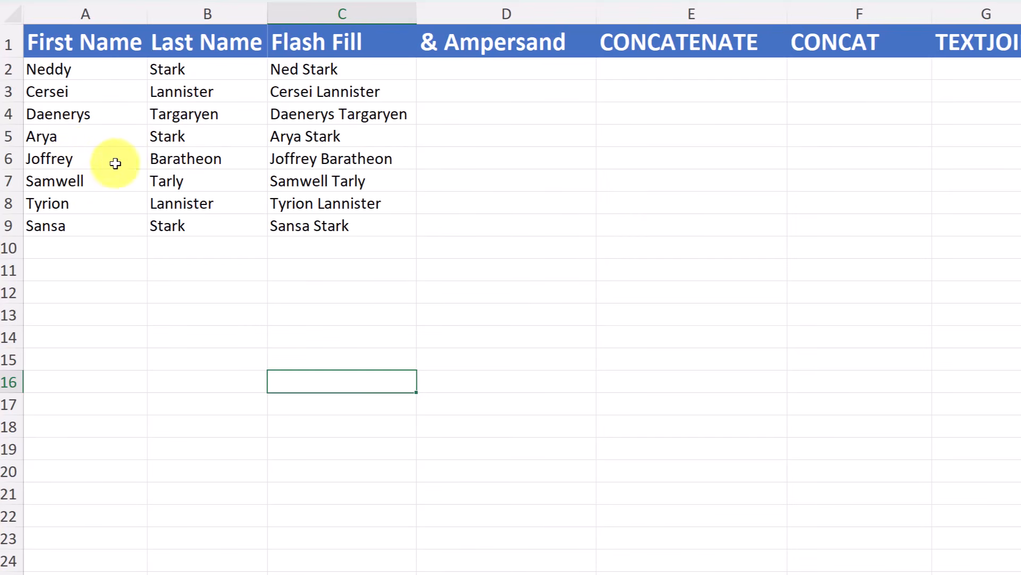
- Enter the formula =A2&B2 in D2 to join the first and last names with an ampersand
left_click(474, 73)
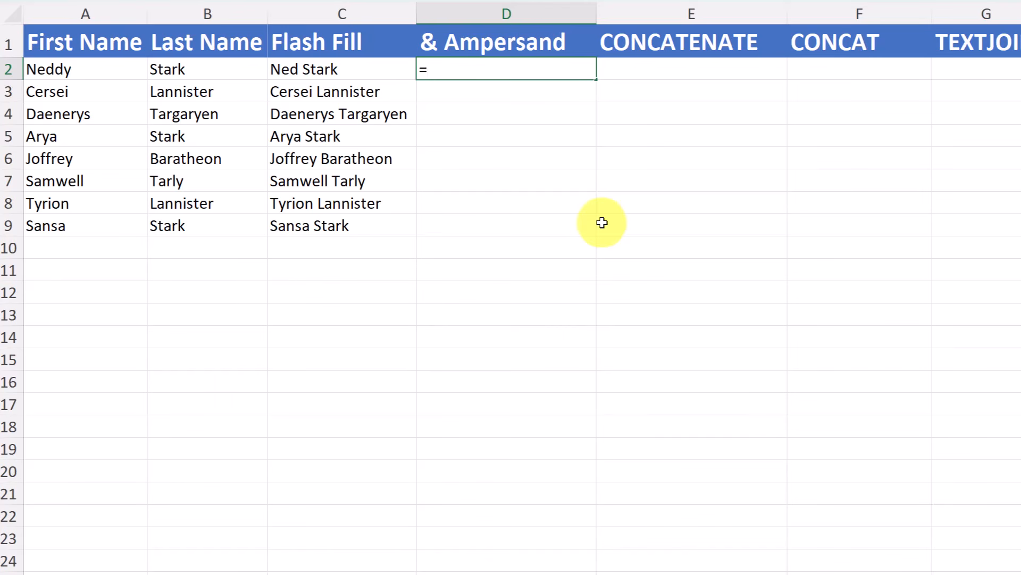
left_click(93, 71)
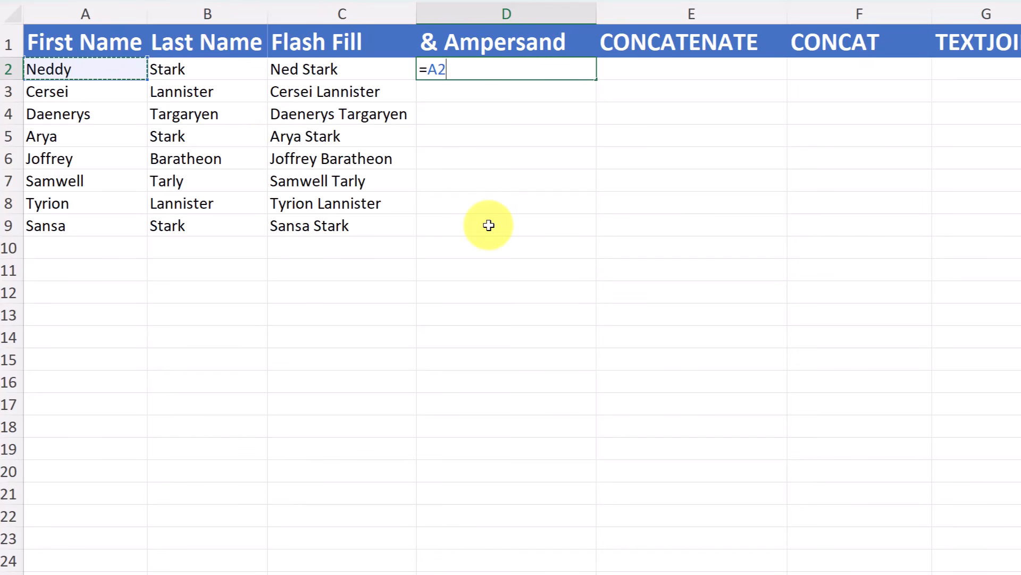
type("&")
left_click(198, 71)
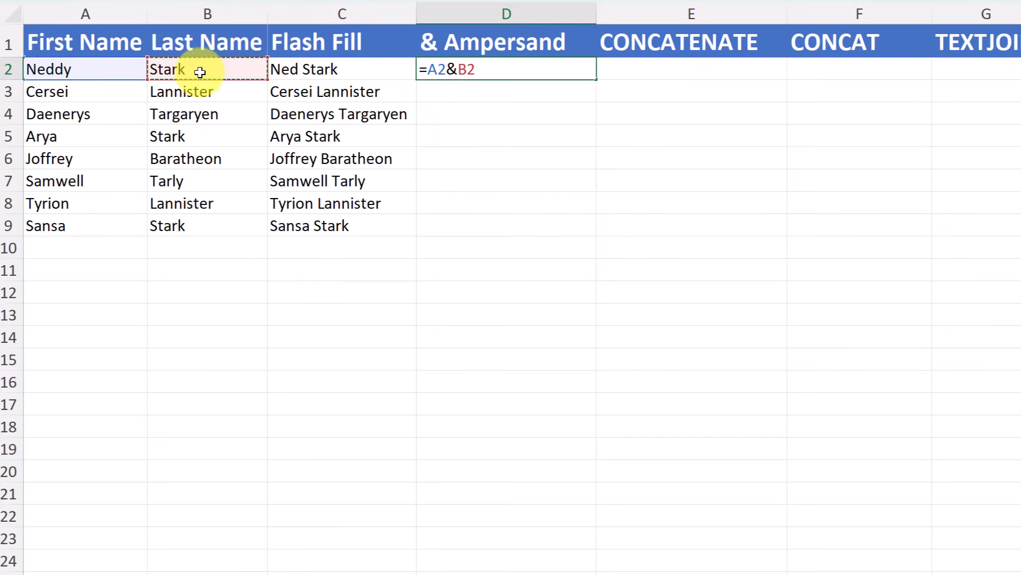
key("Return")
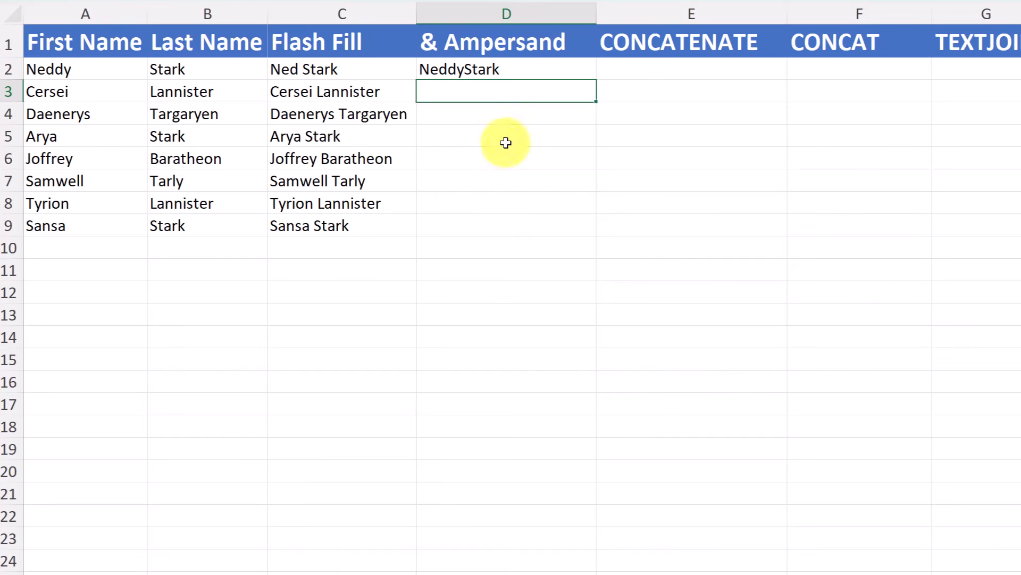
- Add a space between the names in D2 by changing its formula to =A2&" "&B2
left_click(506, 73)
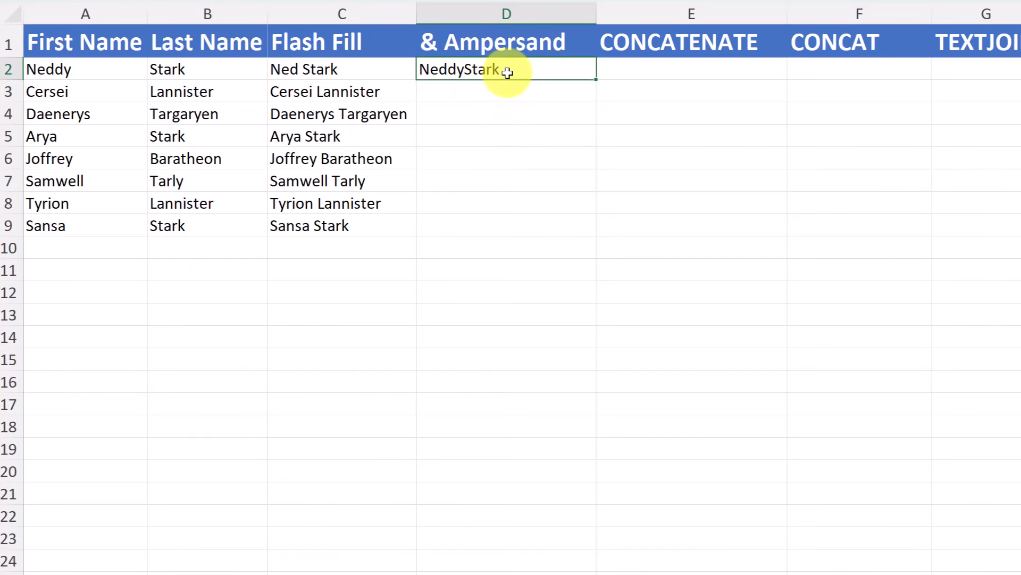
double_click(508, 72)
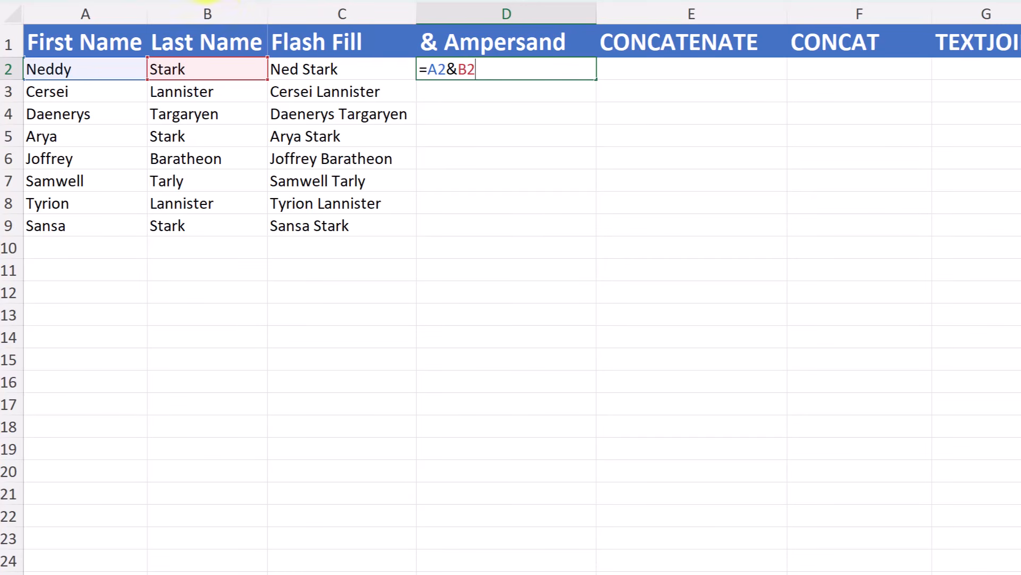
left_click(457, 69)
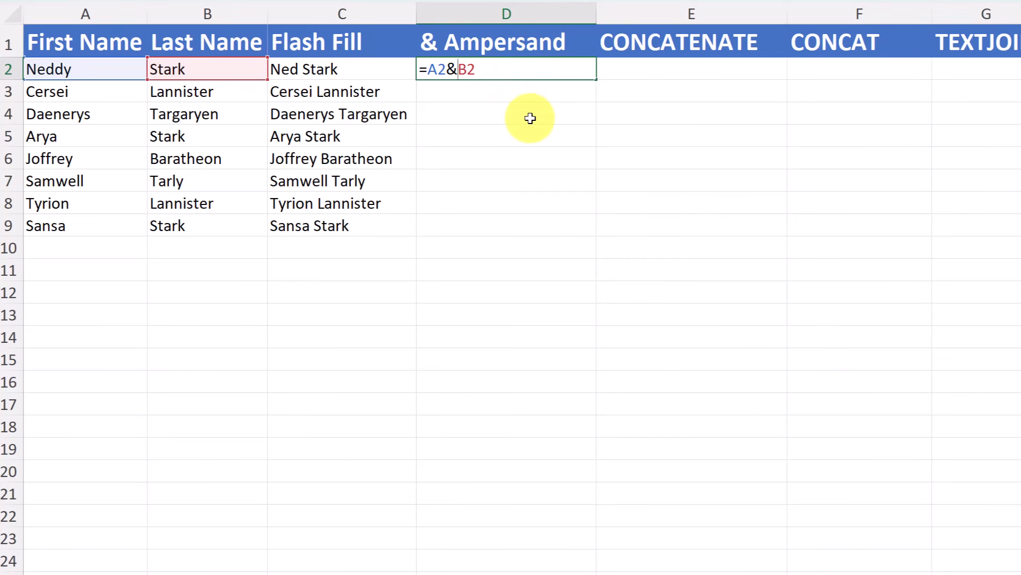
type("\"\"")
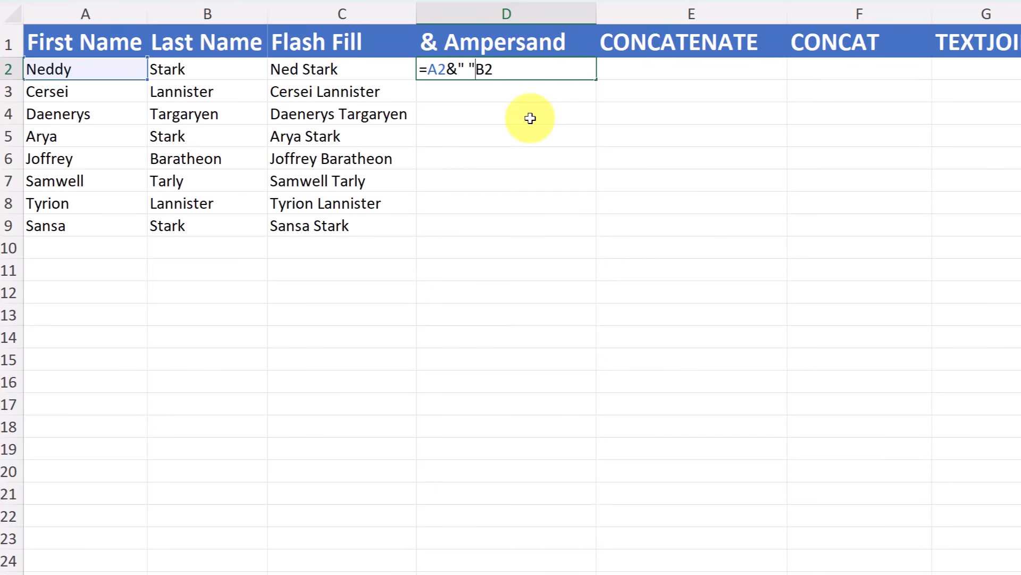
type("&")
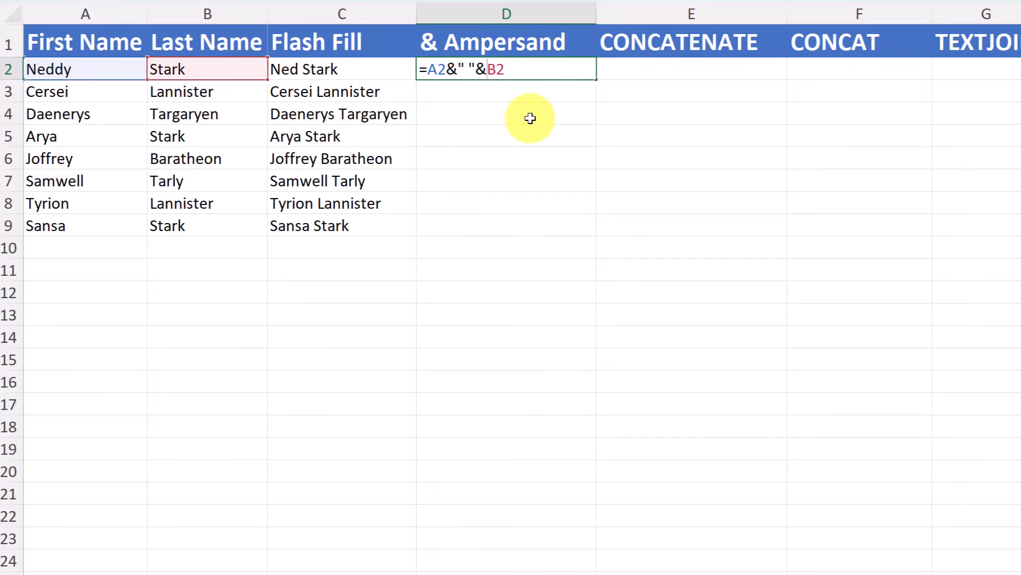
key("Return")
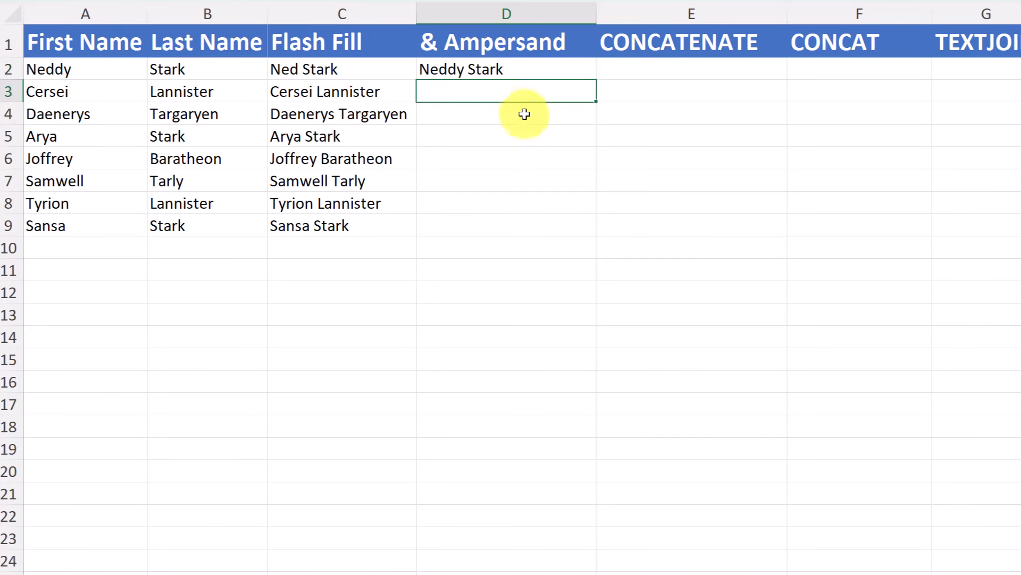
- Replace the space in the D2 formula with a hyphen, giving =A2&"-"&B2
left_click(518, 73)
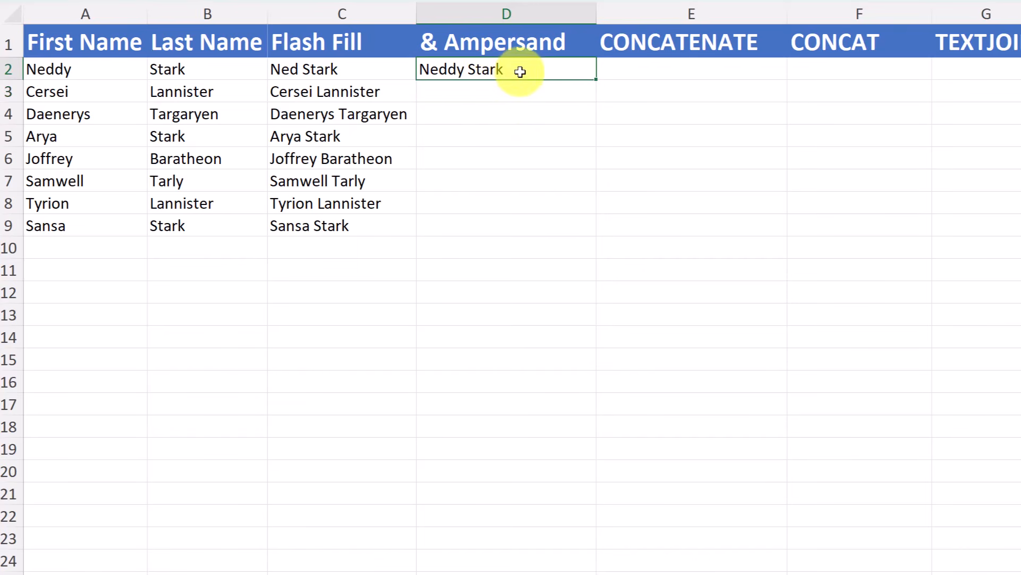
double_click(524, 71)
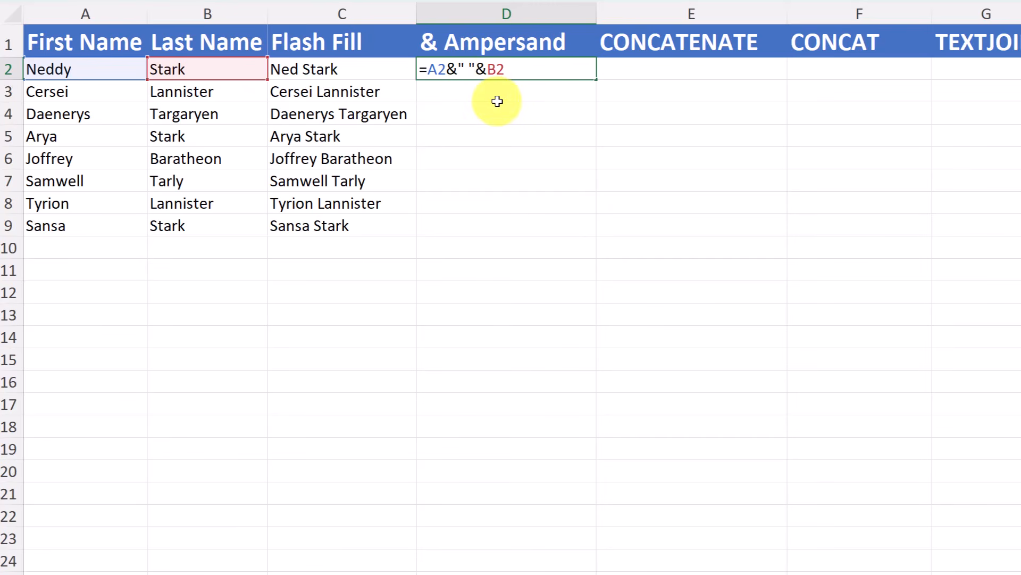
key("BackSpace")
type("-")
key("Return")
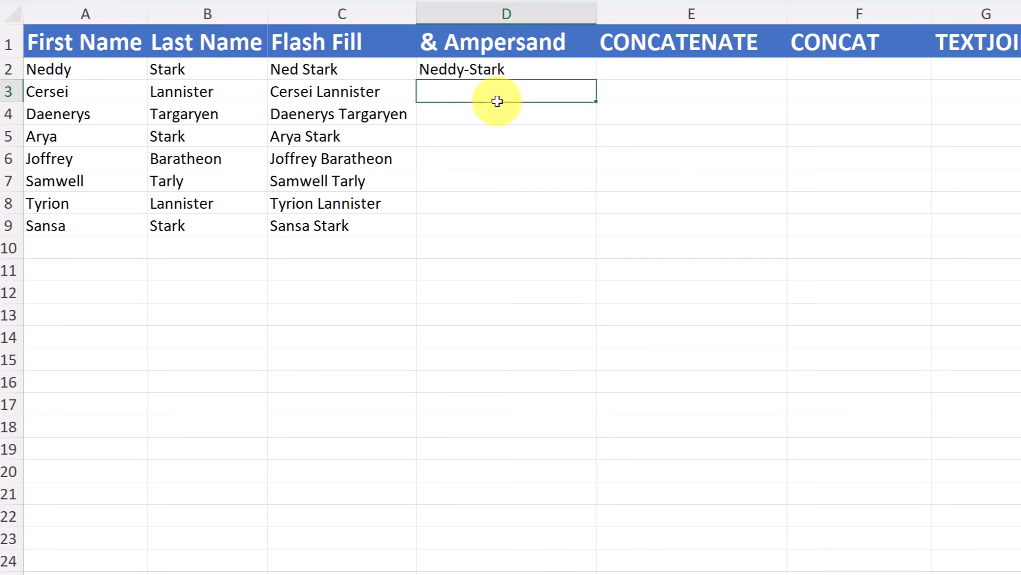
- Restore the space separator in the D2 formula, giving =A2&" "&B2
left_click(480, 70)
double_click(468, 69)
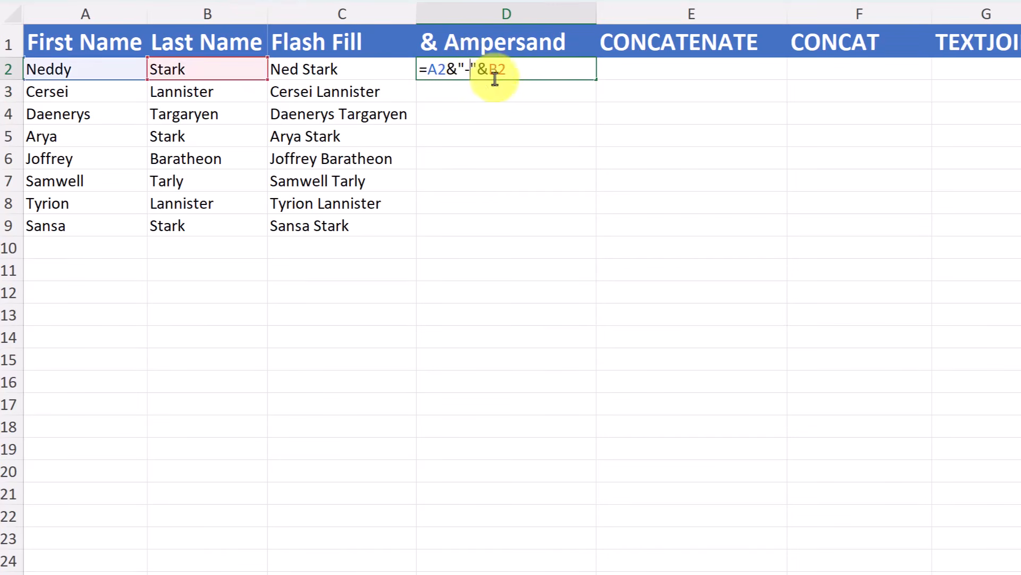
key("BackSpace")
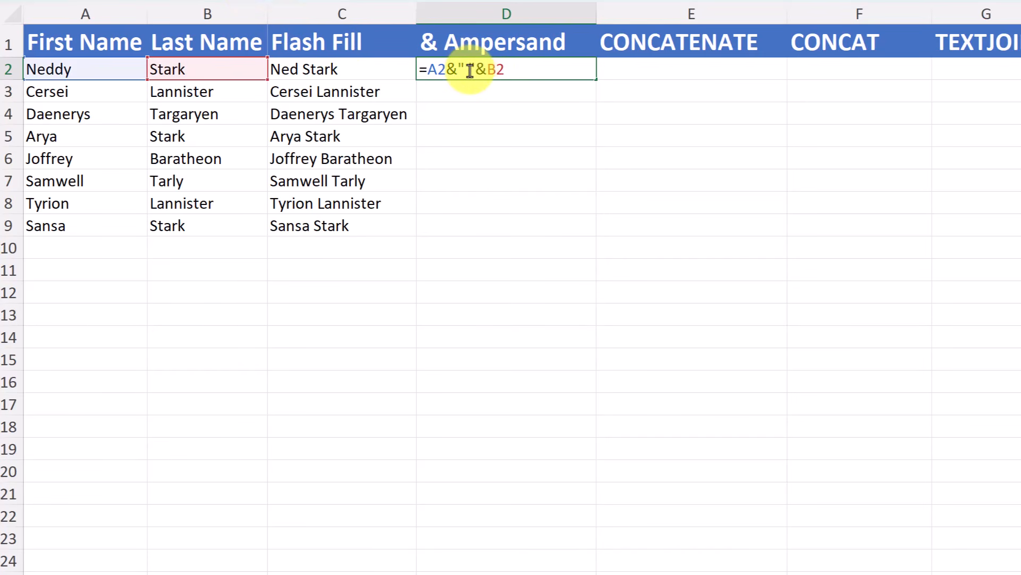
key("Return")
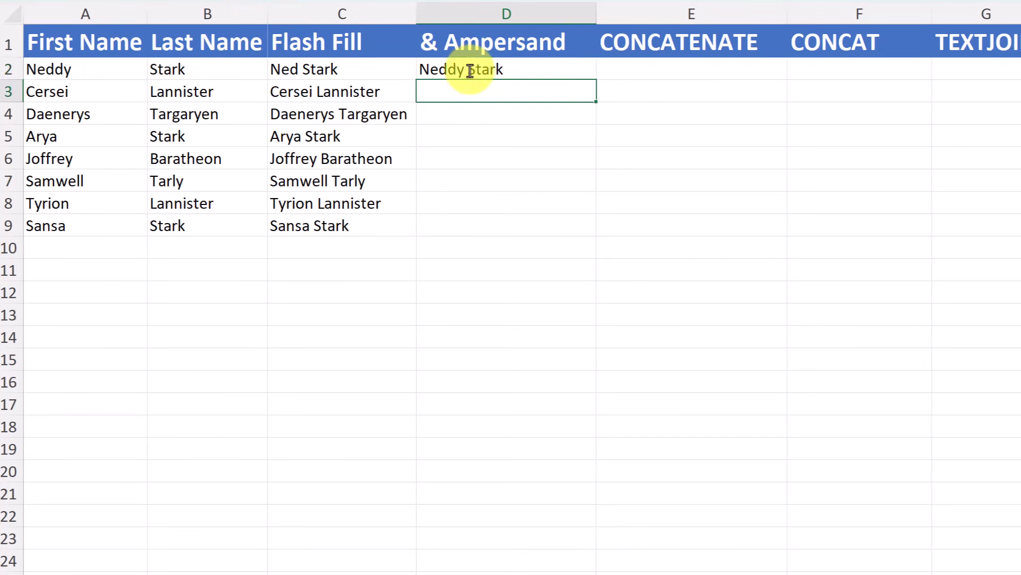
- Remove the trailing "dy" from the first name in A2
double_click(101, 73)
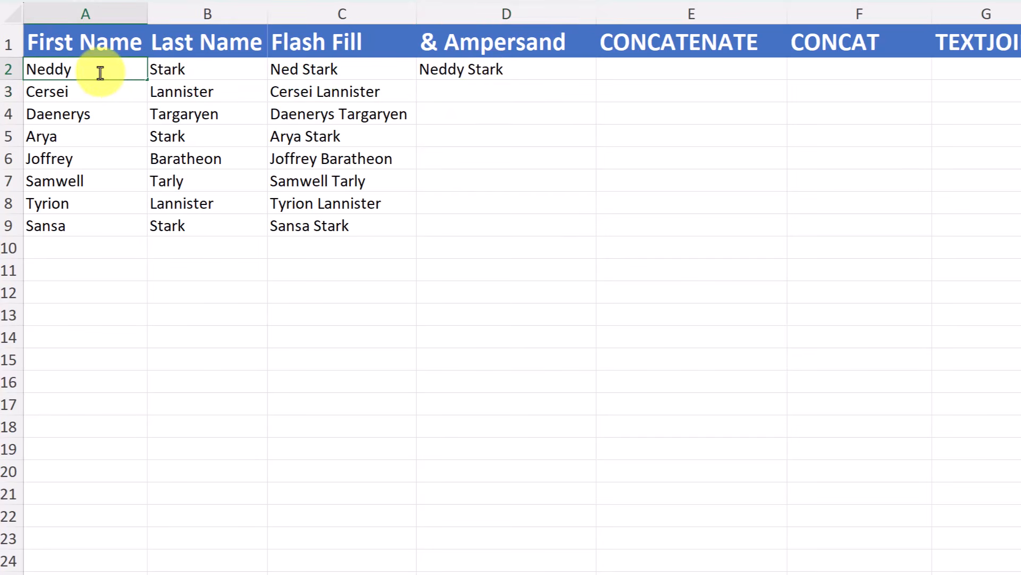
key("BackSpace")
key("BackSpace")
key("Return")
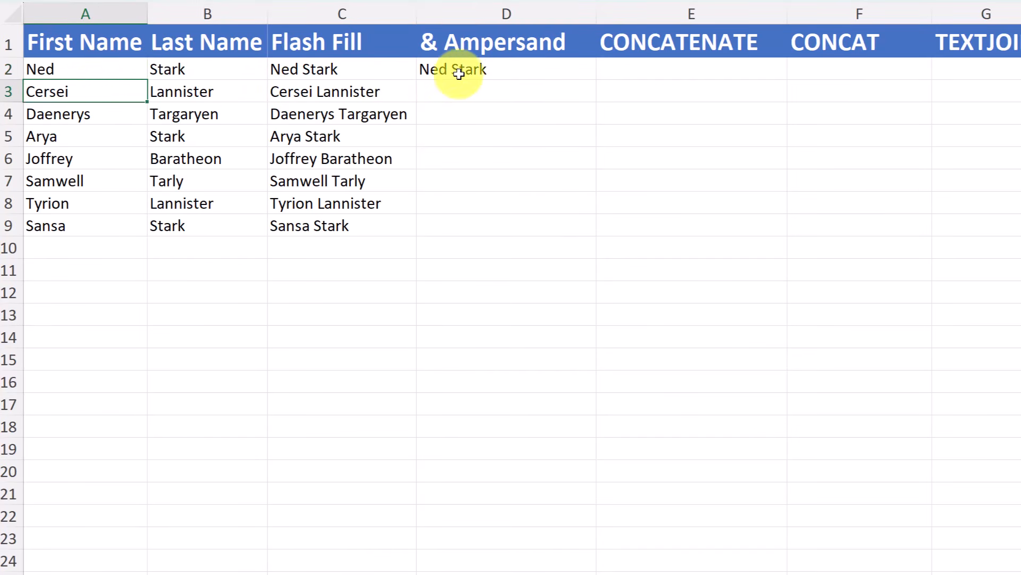
- Fill the ampersand formula from D2 down through D9
left_click(521, 72)
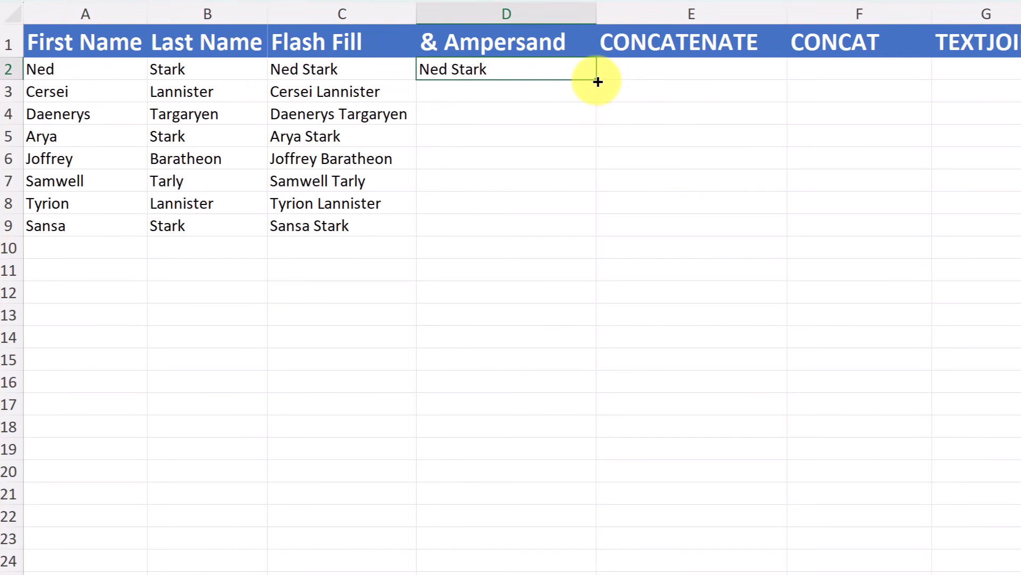
left_click_drag(598, 81, 577, 247)
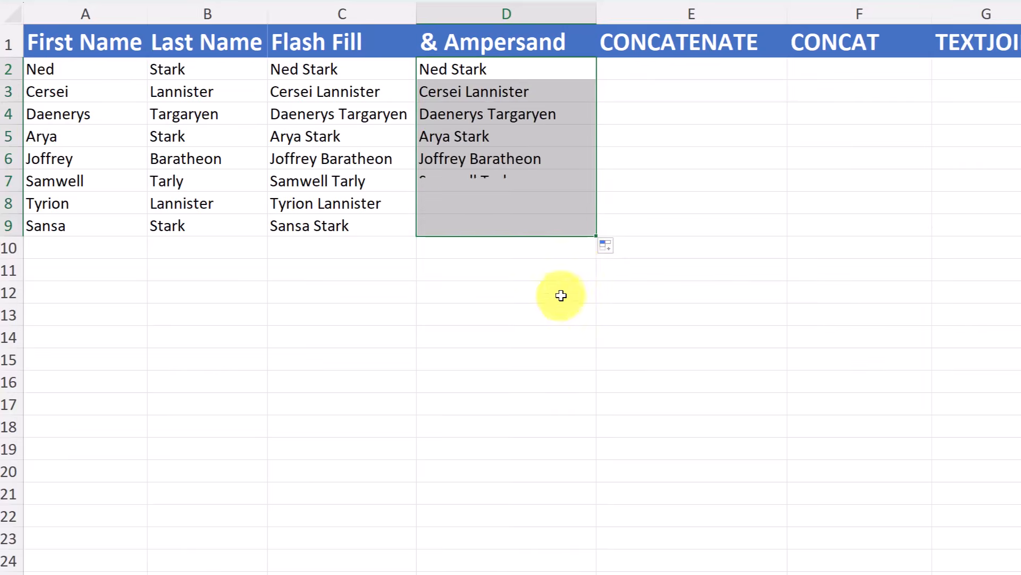
left_click(551, 302)
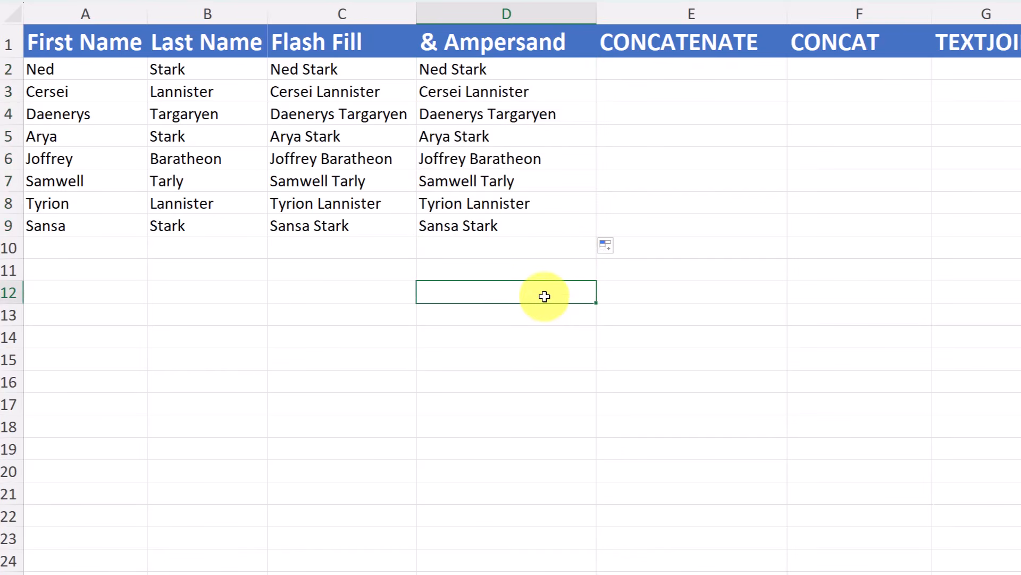
- Examine the filled formula in D4 to see which cells it references
key("Up")
key("Up")
key("Up")
key("Up")
key("Up")
key("Up")
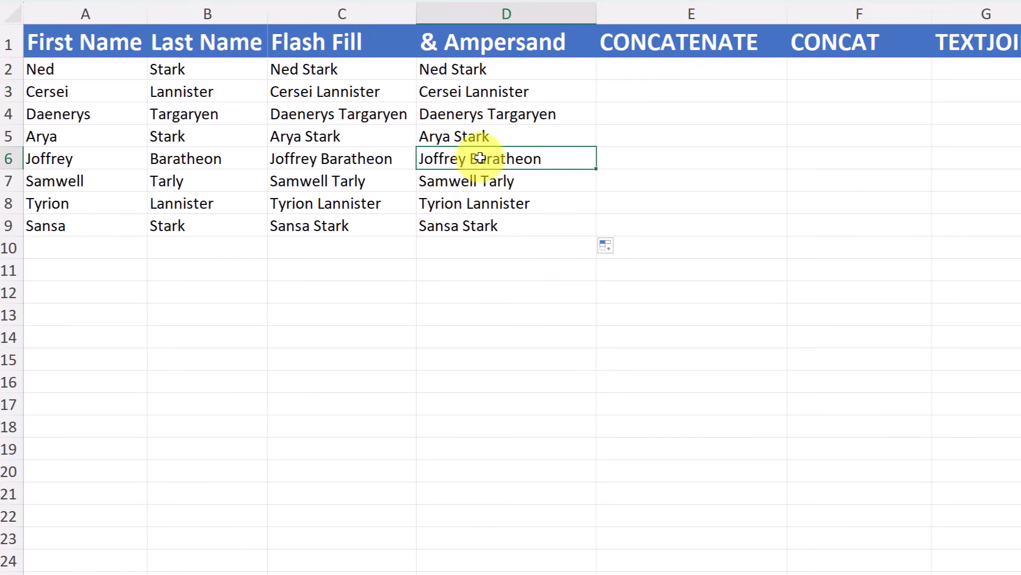
left_click(467, 113)
double_click(475, 113)
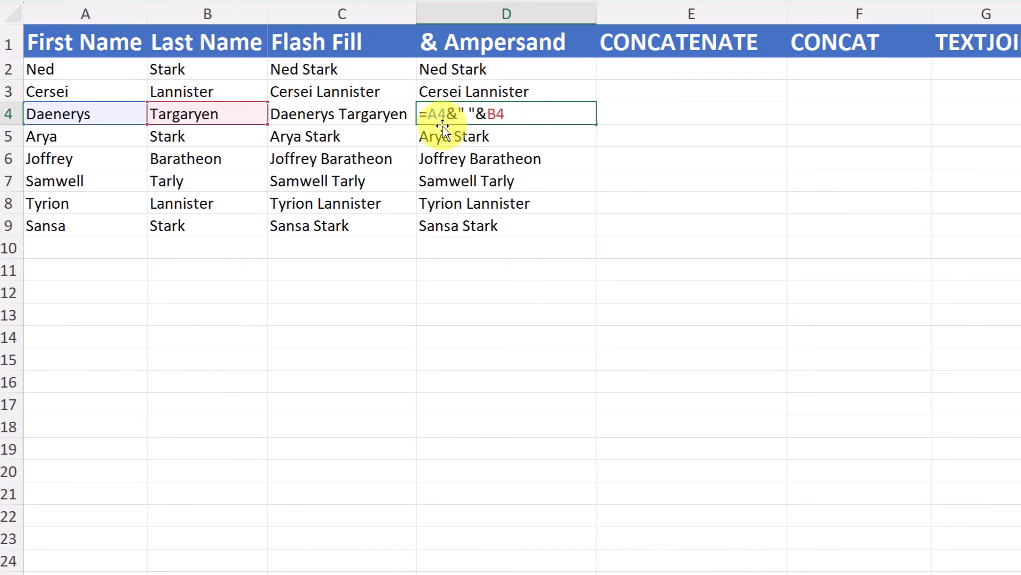
left_click(579, 156)
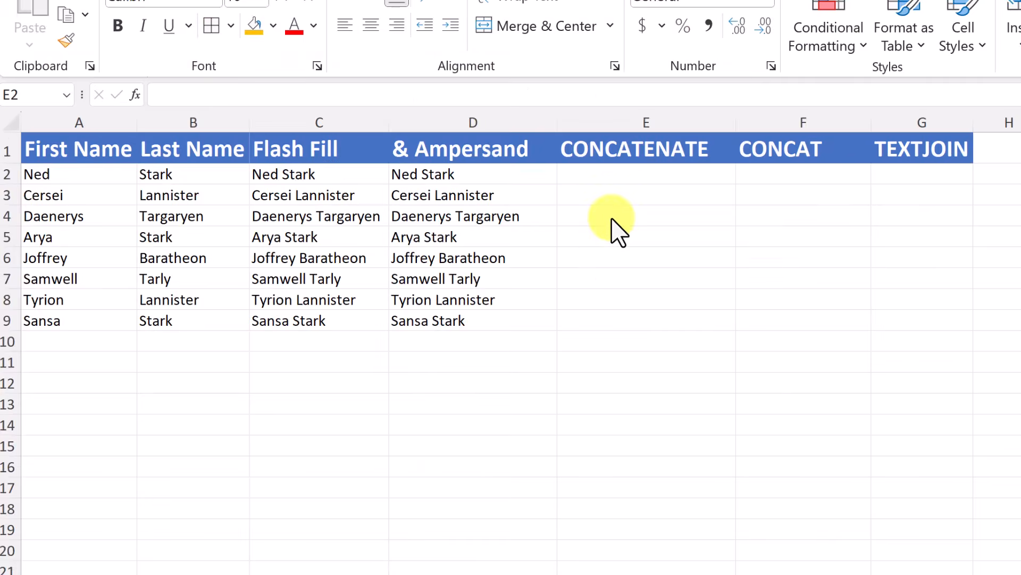
- Insert the CONCATENATE function in E2 by searching the function list for "conc"
left_click(608, 179)
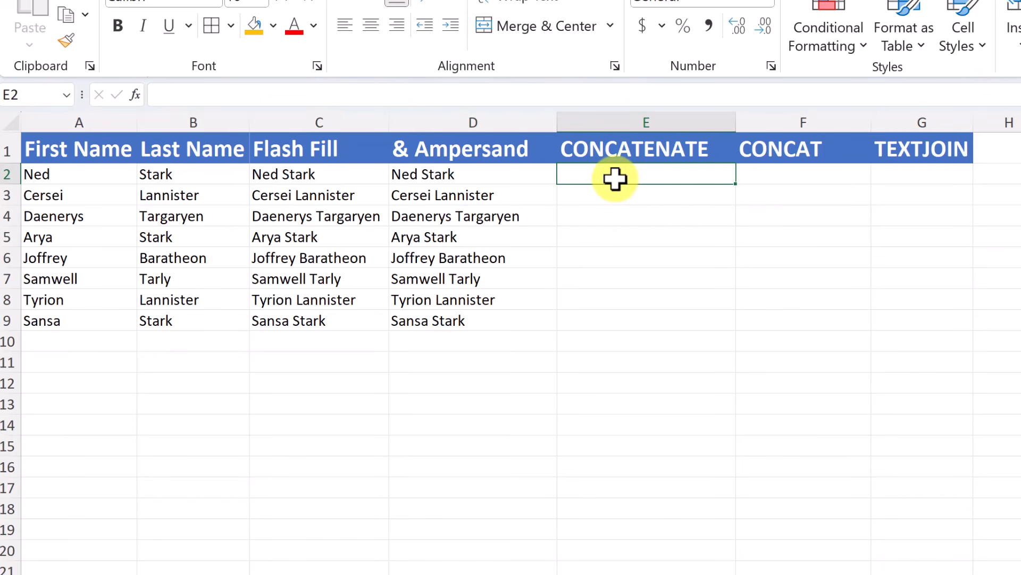
left_click(134, 95)
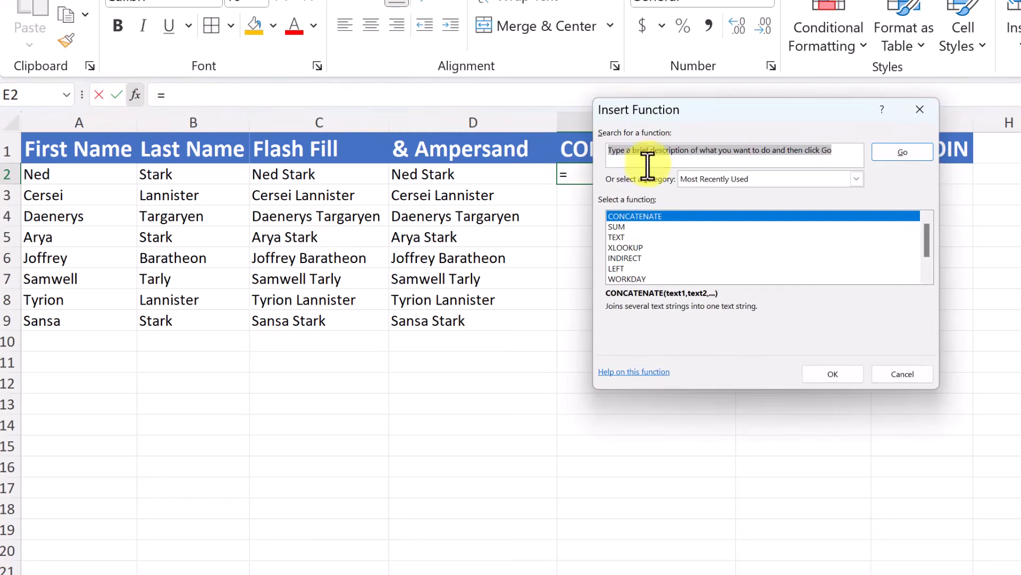
type("conc")
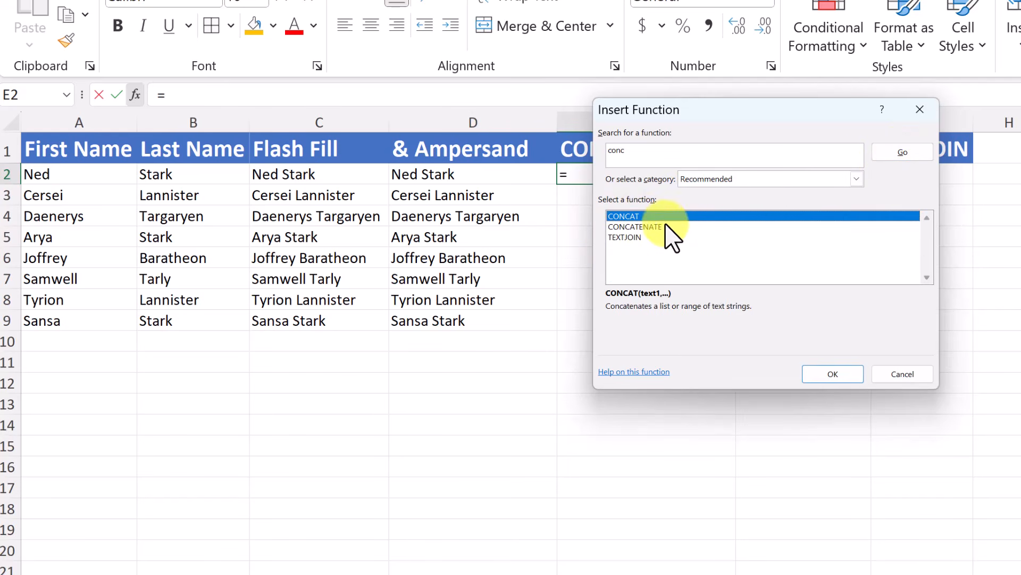
left_click(646, 228)
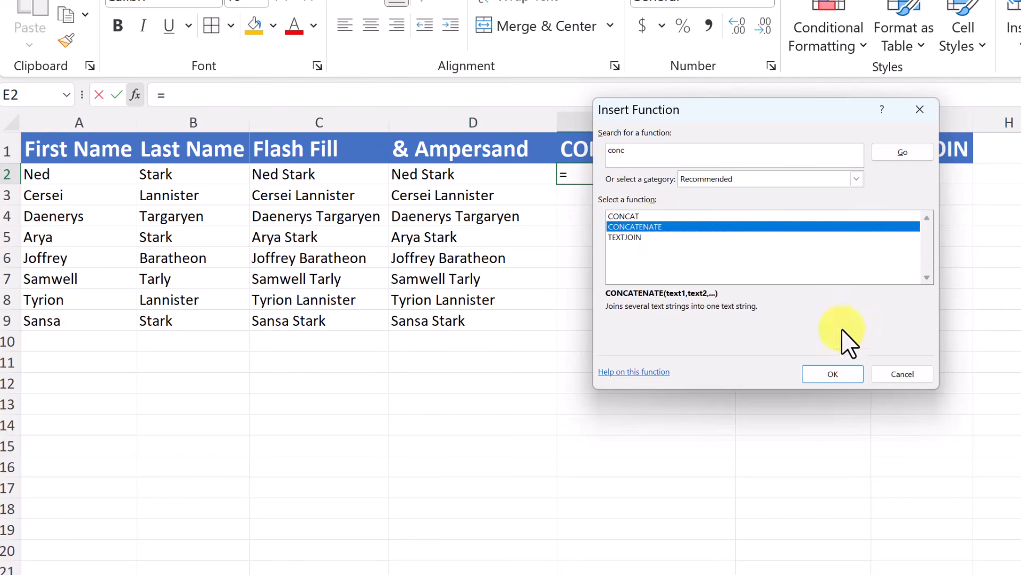
left_click(848, 375)
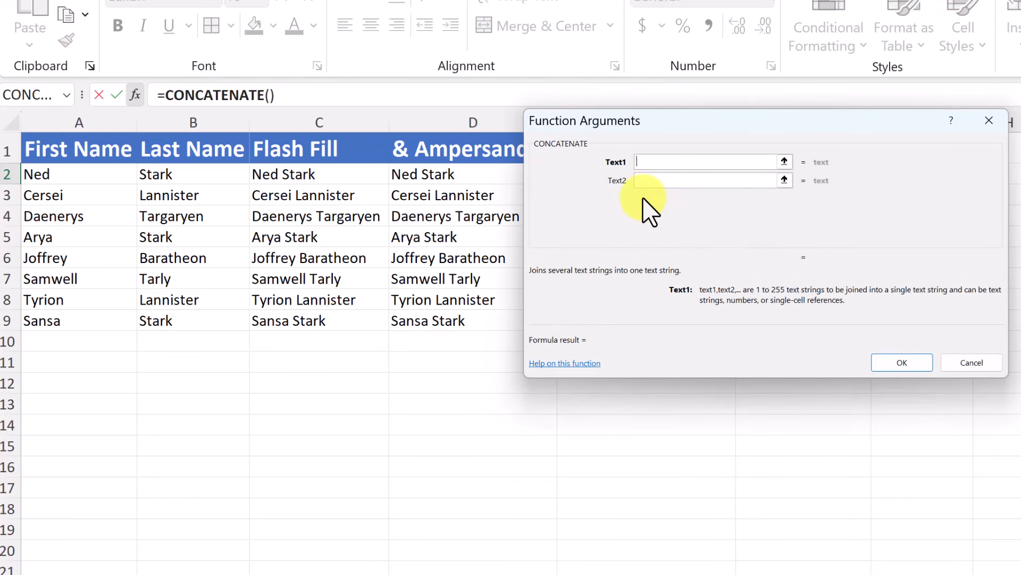
- Set the CONCATENATE arguments to A2, a space in quotes and B2, and accept the formula
left_click(51, 178)
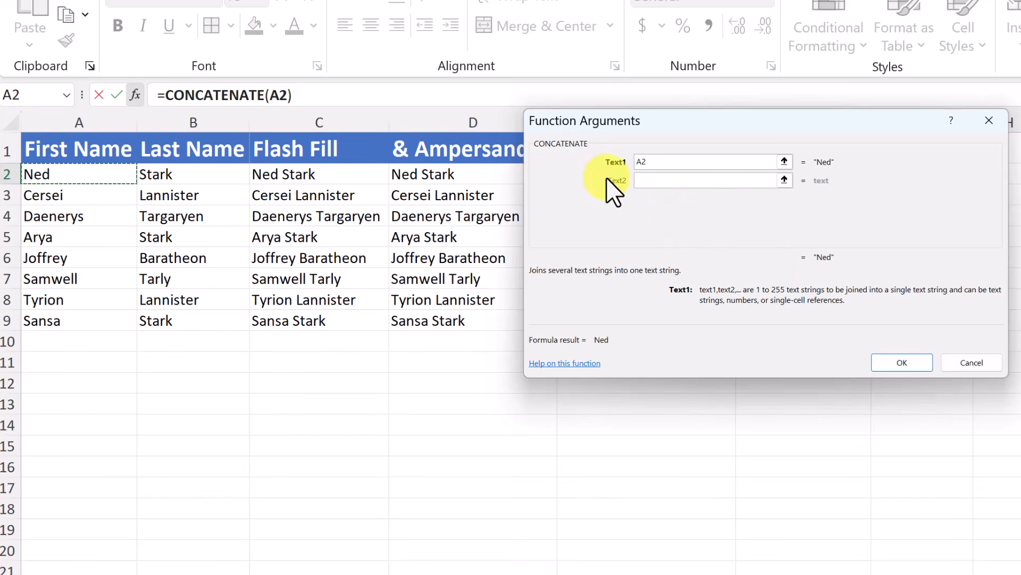
left_click(653, 181)
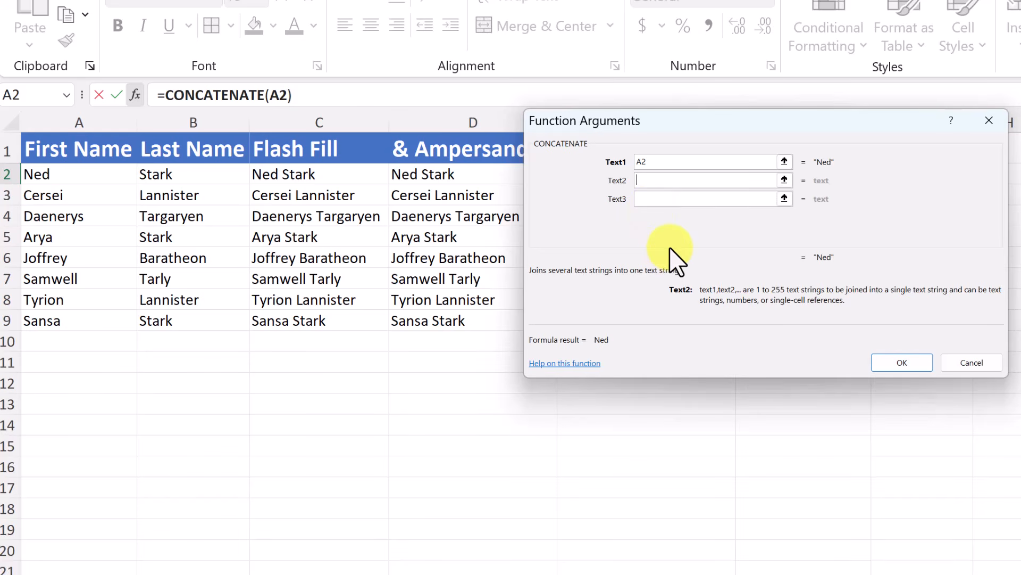
type("\" \"")
left_click(651, 200)
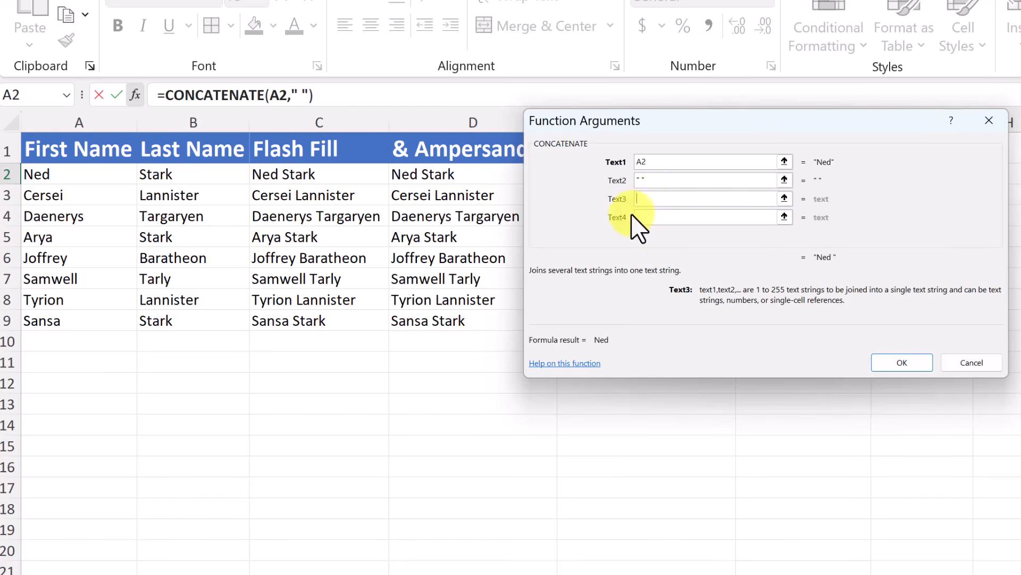
left_click(181, 174)
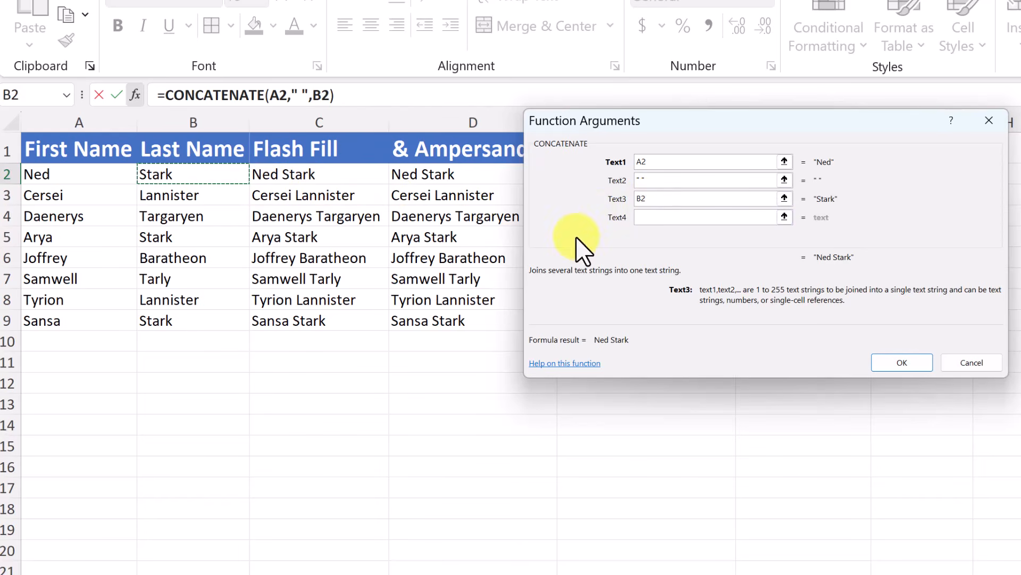
left_click(900, 363)
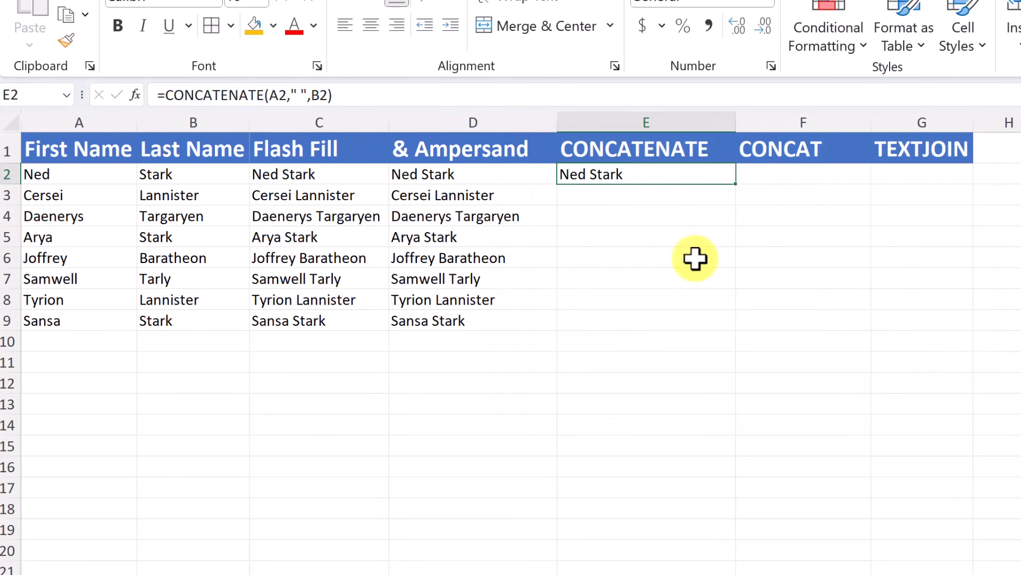
- Review the CONCATENATE formula in E2 and fill it down through E9
double_click(622, 177)
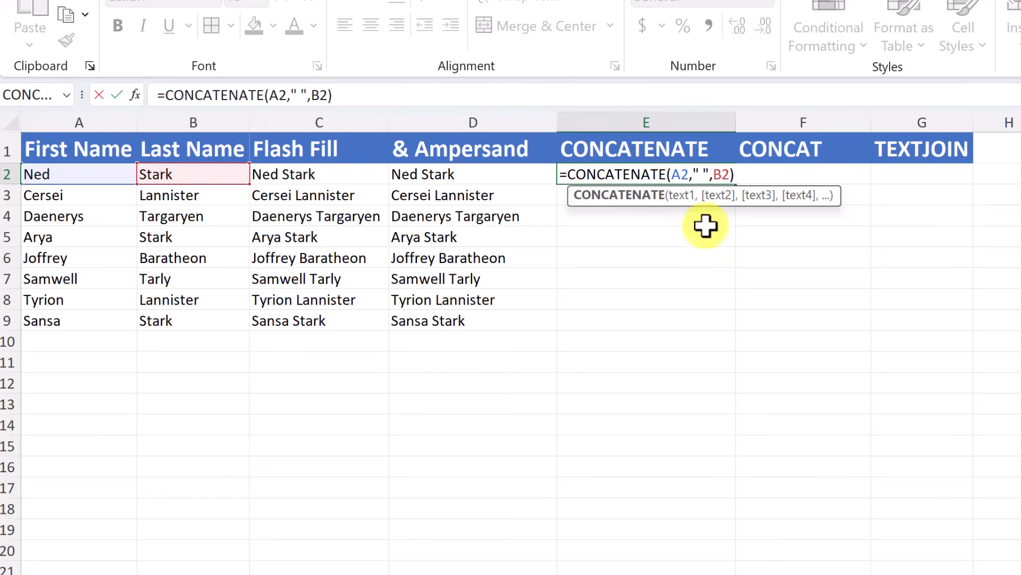
key("Return")
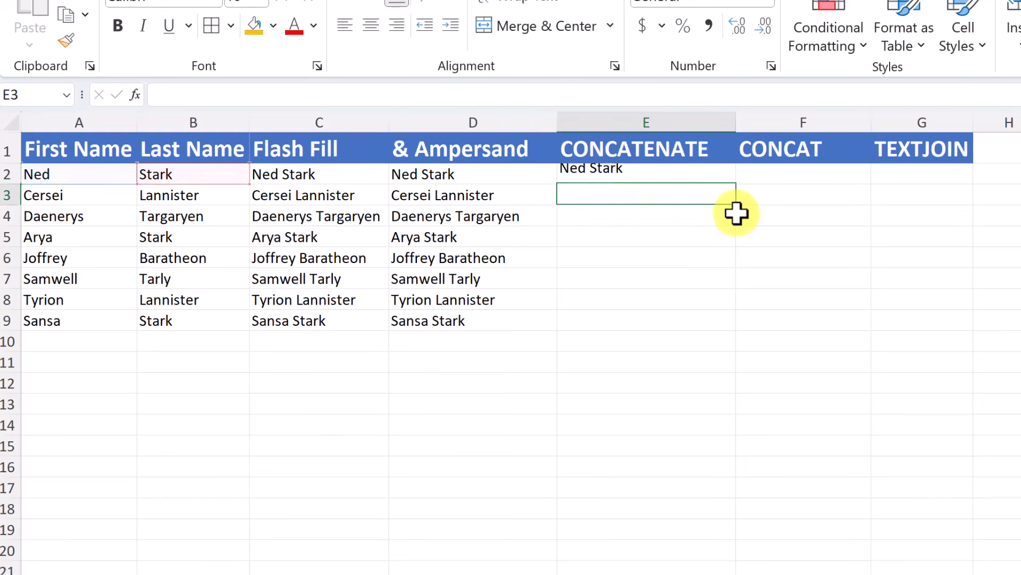
left_click(703, 176)
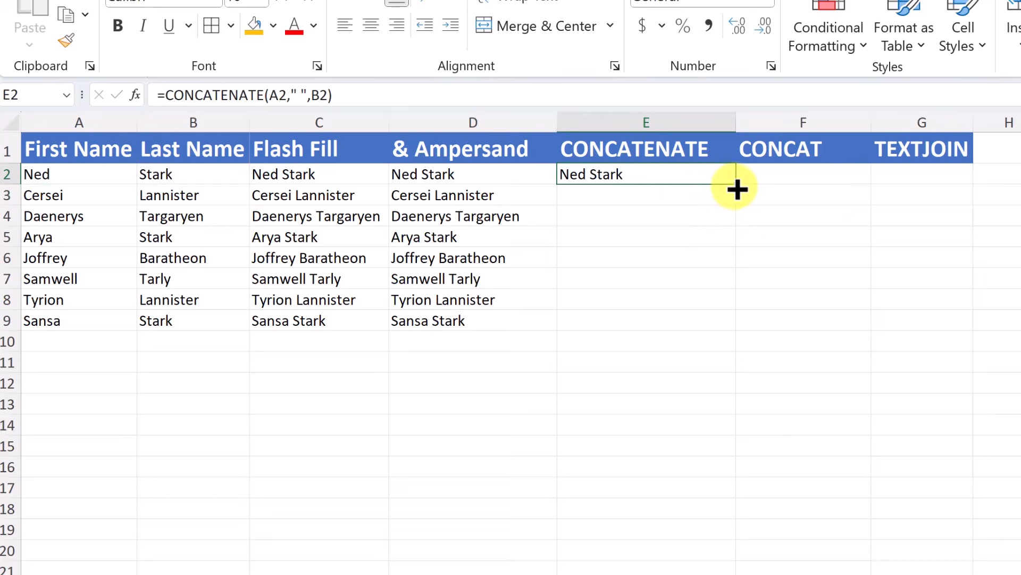
double_click(737, 187)
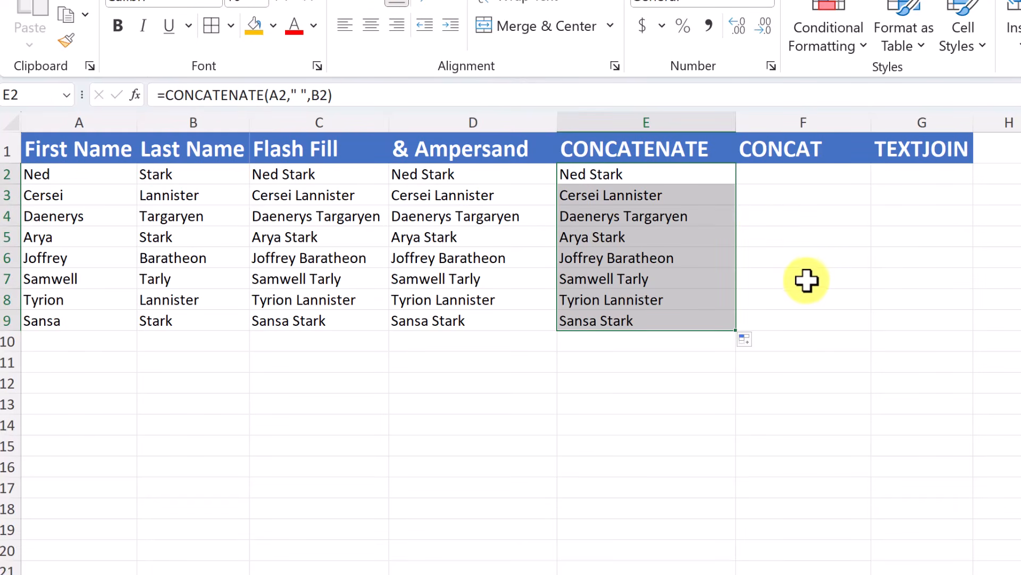
- Try joining the first and last name in F2 with a range reference, using =CONCAT(A2:B2)
left_click(779, 173)
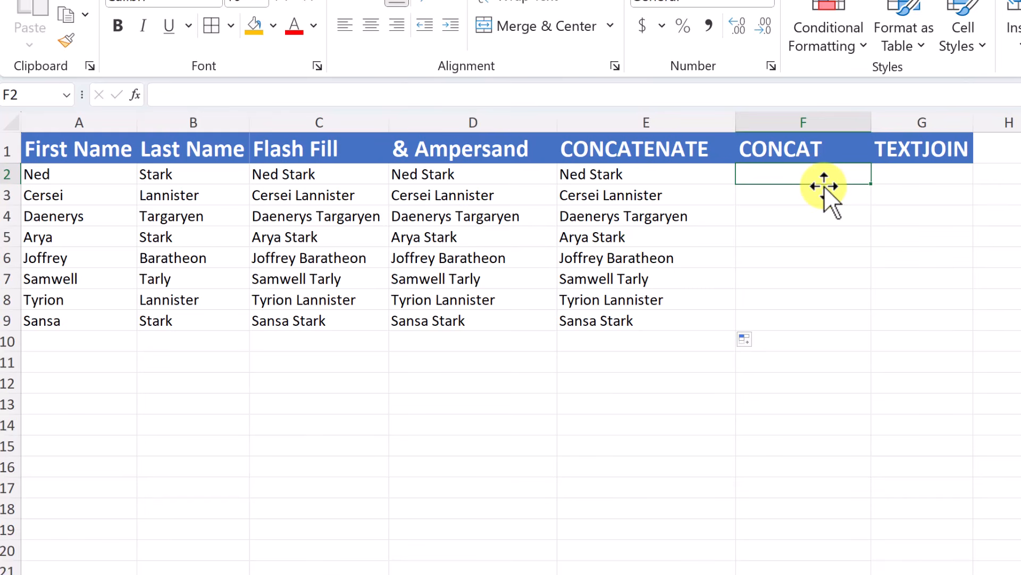
type("=con")
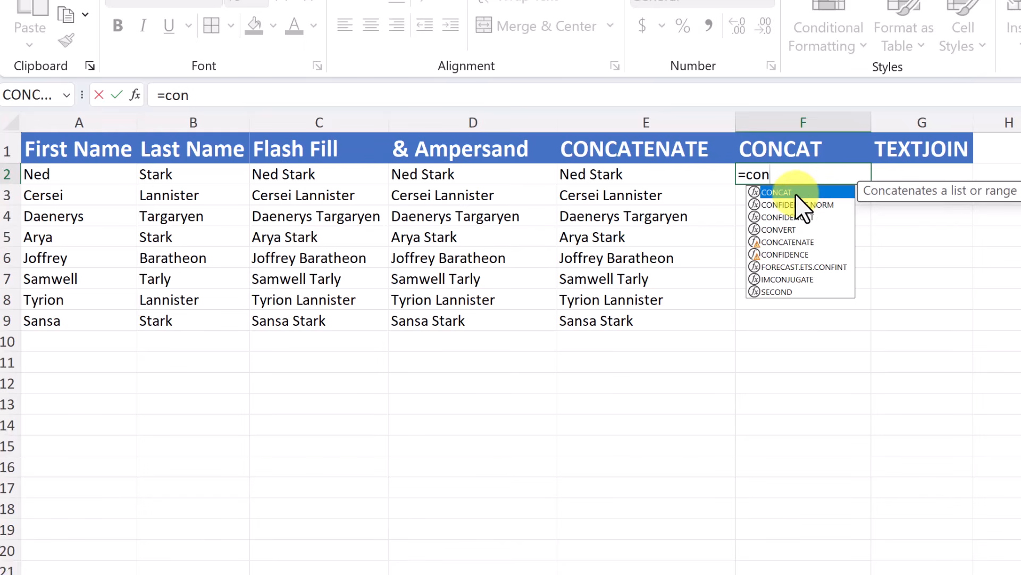
type("c")
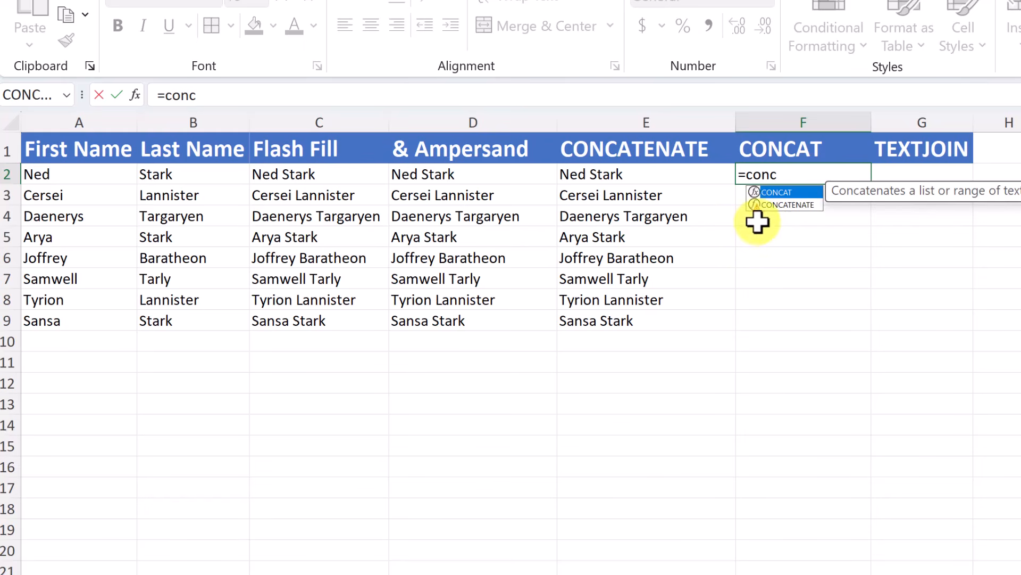
double_click(781, 193)
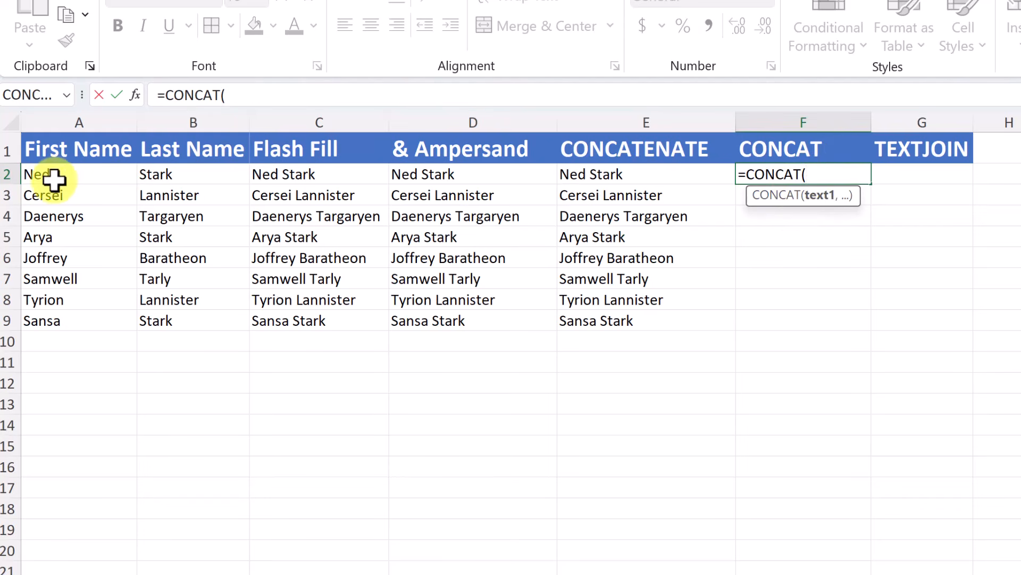
left_click_drag(54, 180, 205, 174)
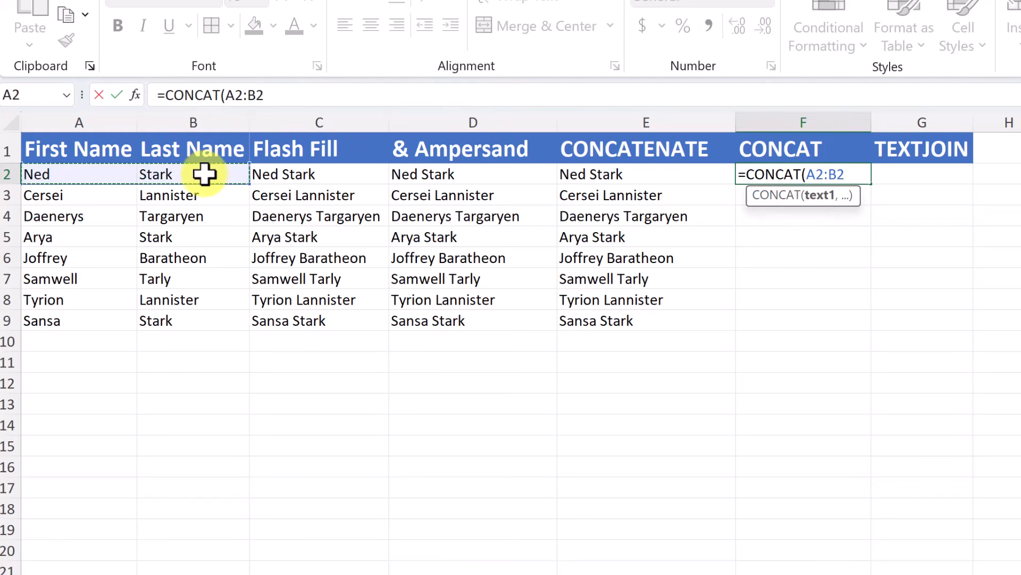
key("Return")
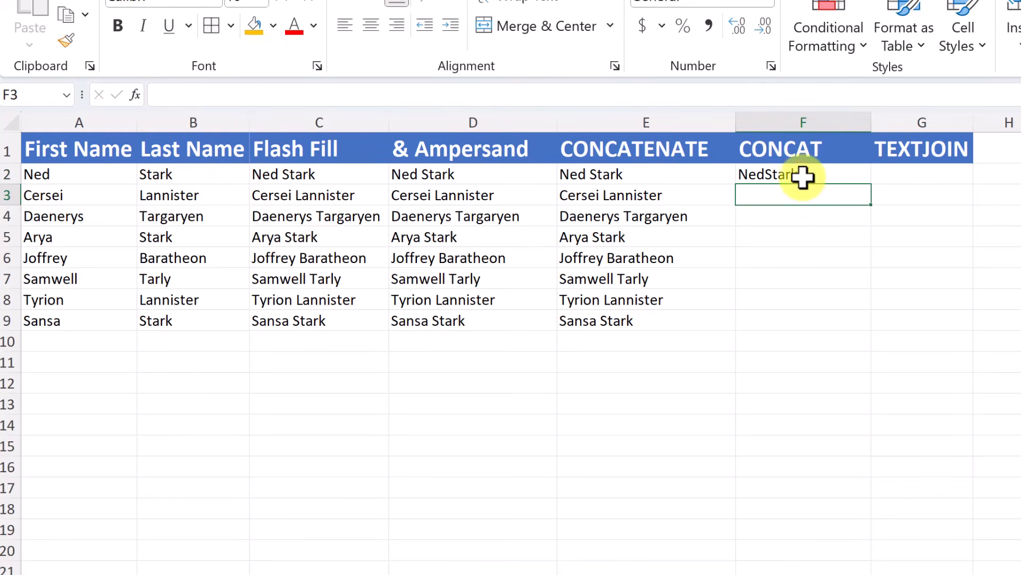
- Replace the F2 formula with =CONCAT(A2," ",B2) and fill it down through F9
left_click(802, 177)
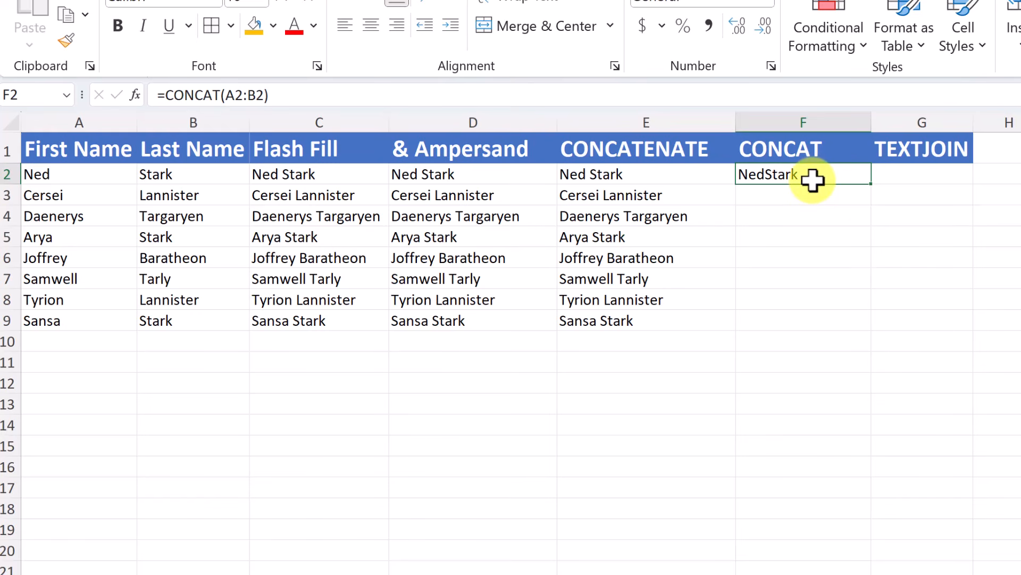
key("Delete")
type("=can")
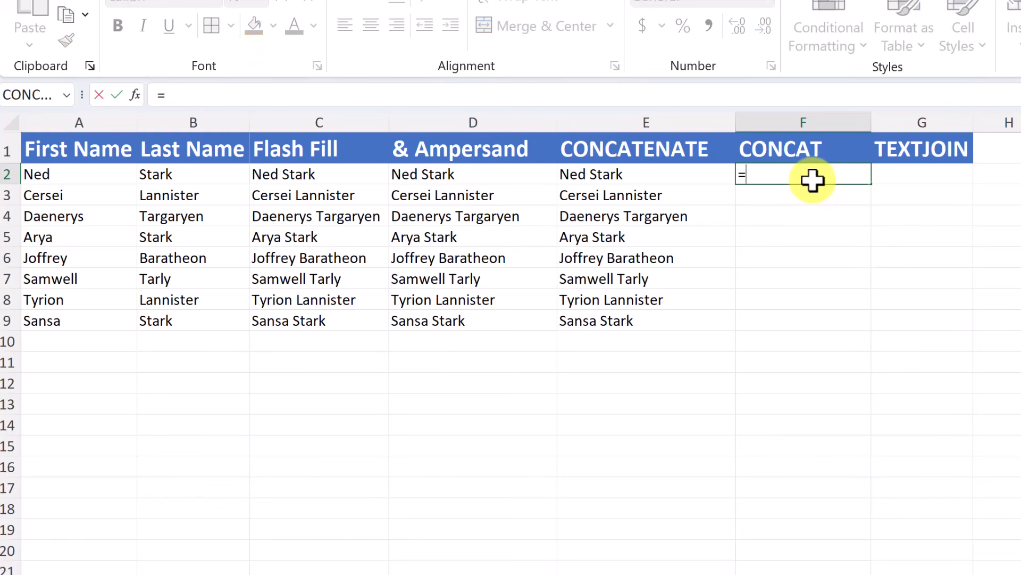
key("BackSpace")
key("BackSpace")
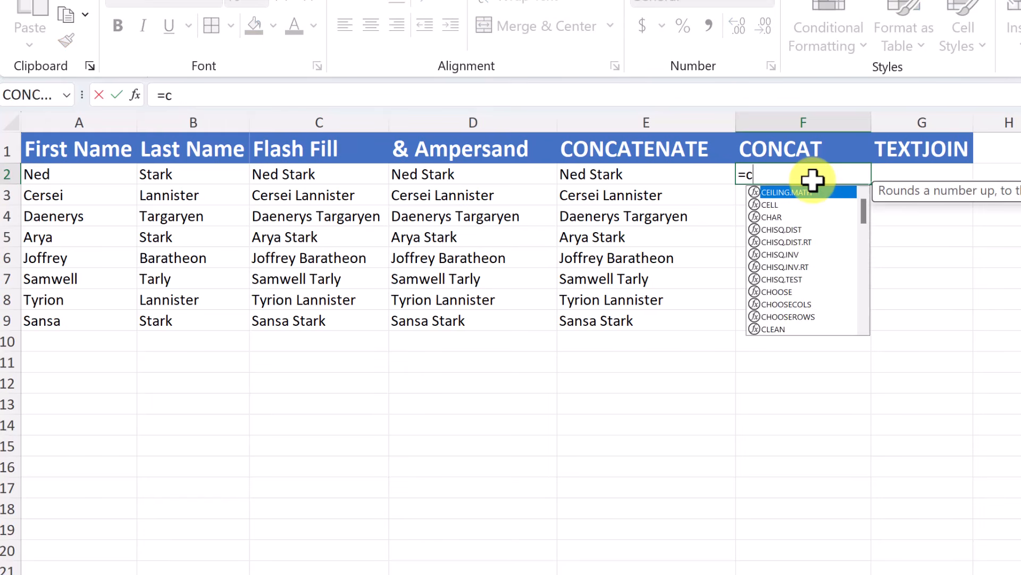
type("on")
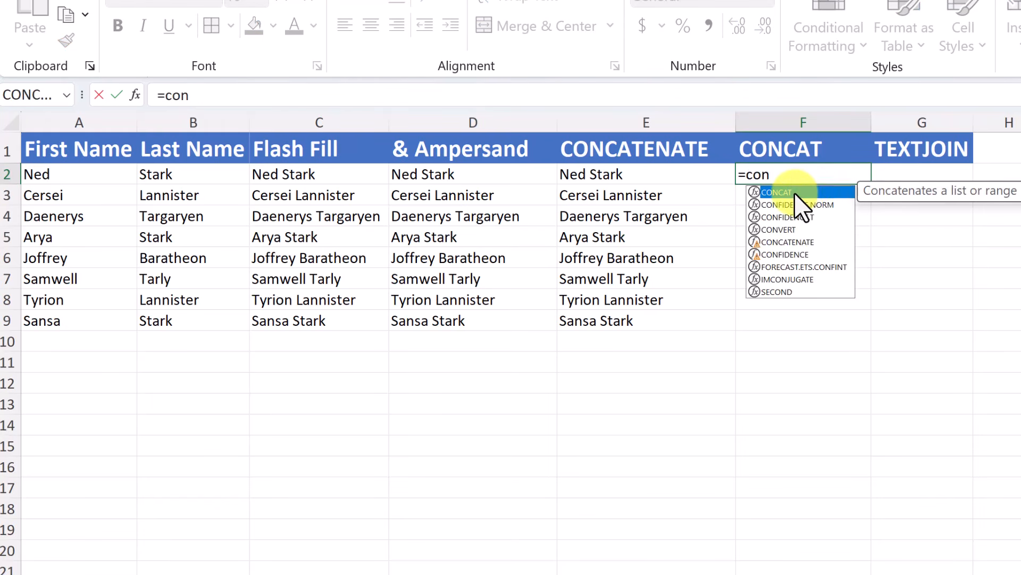
double_click(801, 192)
left_click(64, 179)
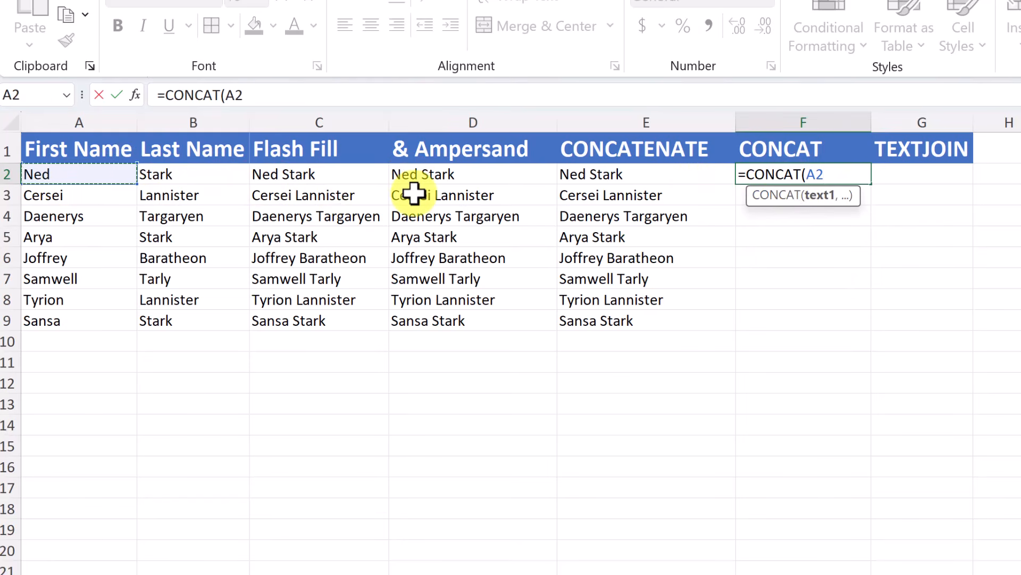
type(",")
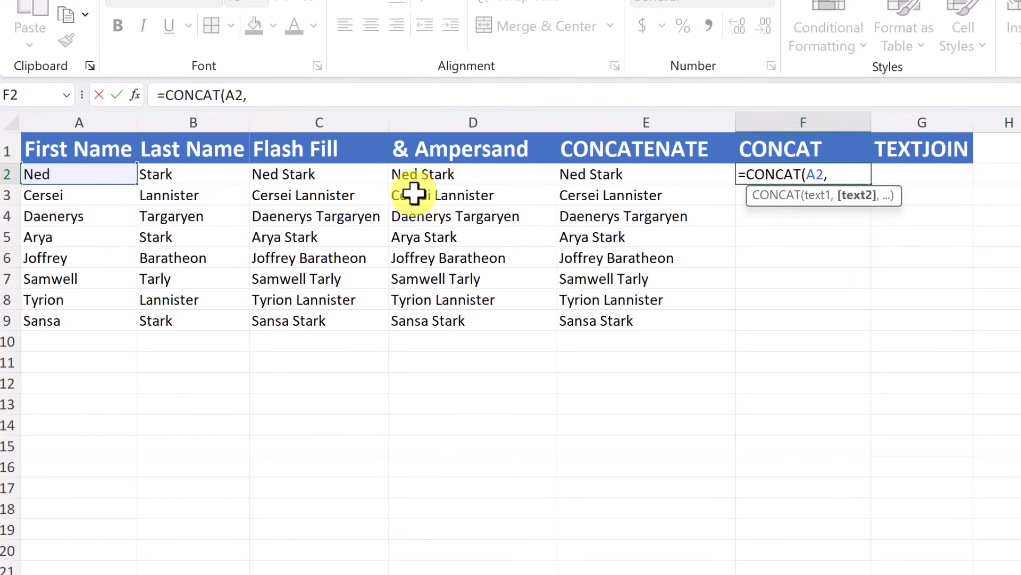
type("\" \",")
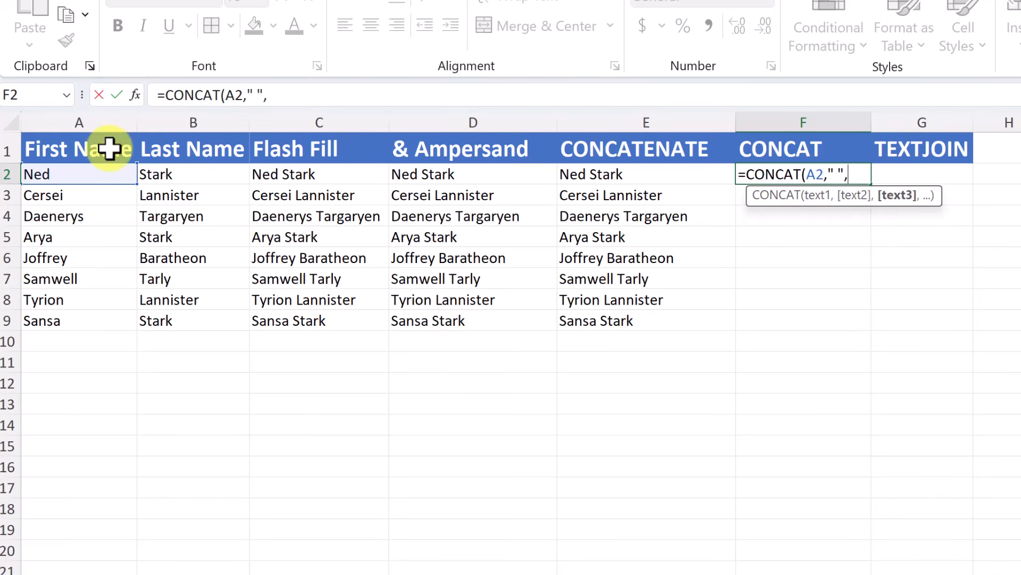
left_click(176, 177)
key("Return")
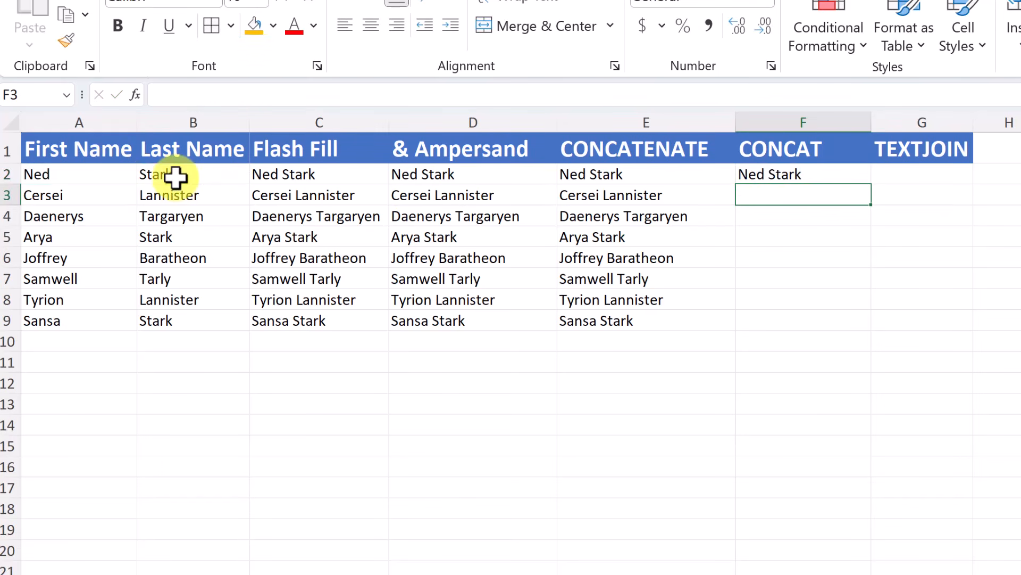
left_click(819, 174)
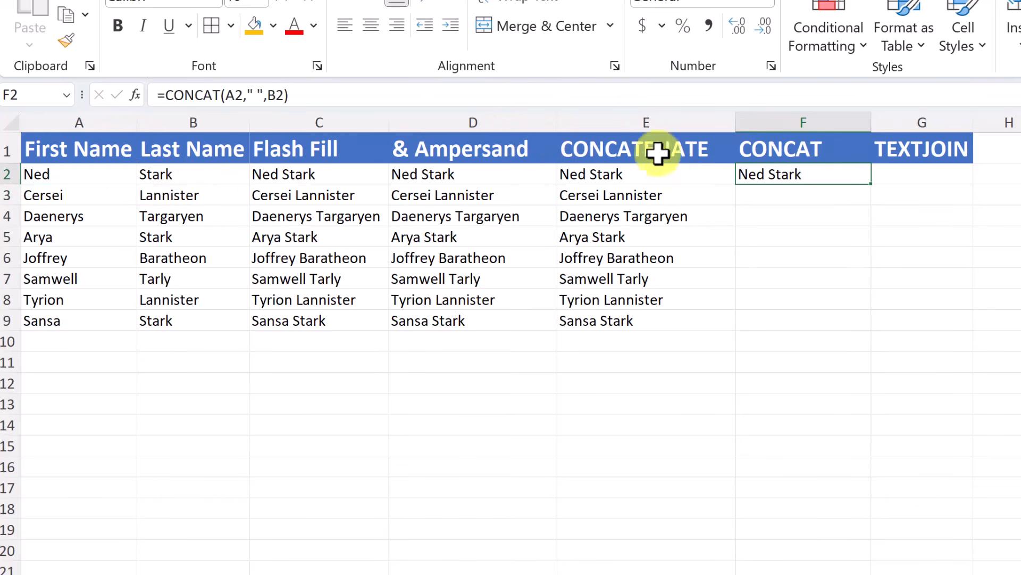
double_click(872, 187)
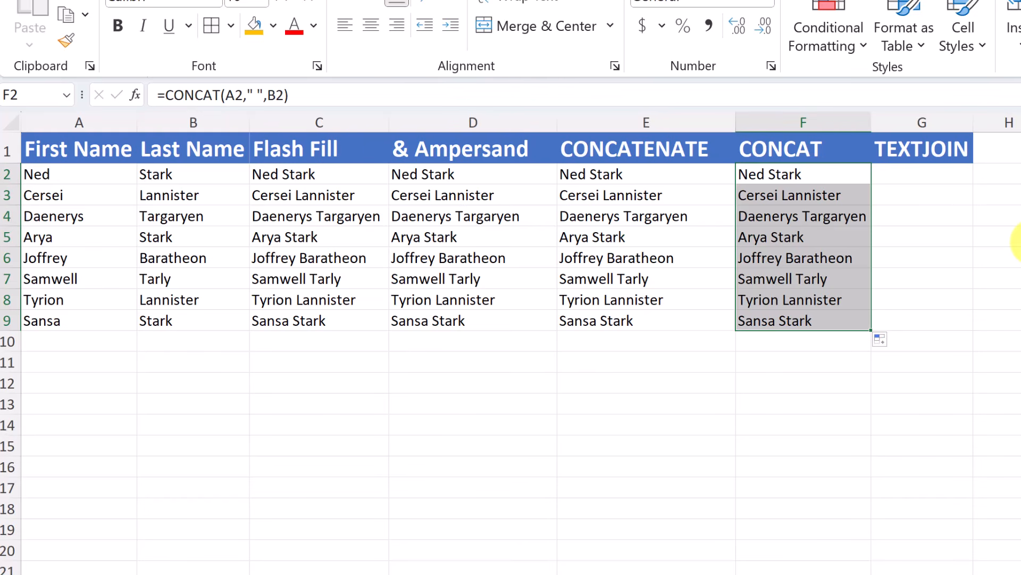
- Enter =TEXTJOIN(" ",TRUE,A2:B2) in G2 to join the first and last name with a space, ignoring empty cells
left_click(900, 178)
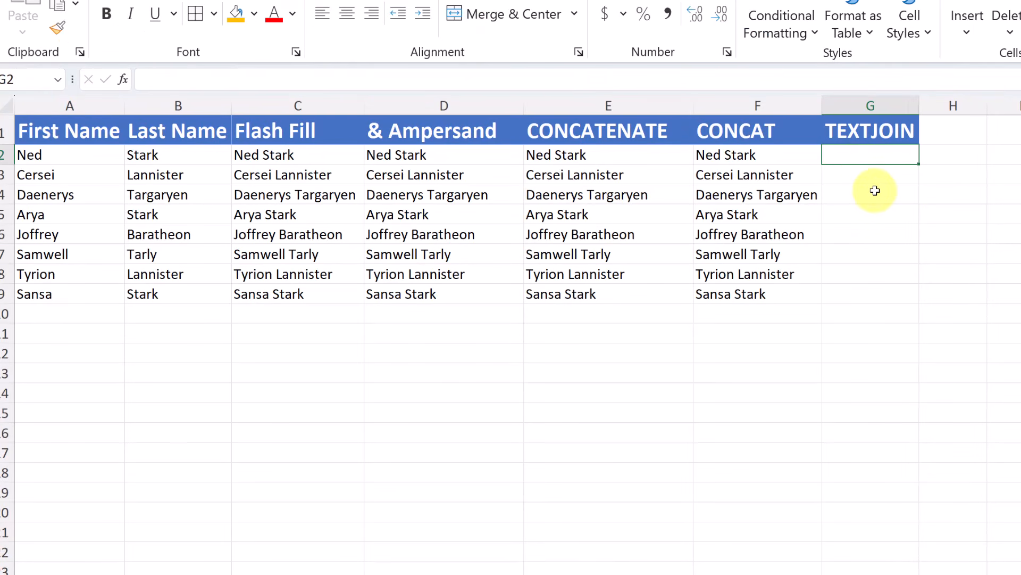
type("=")
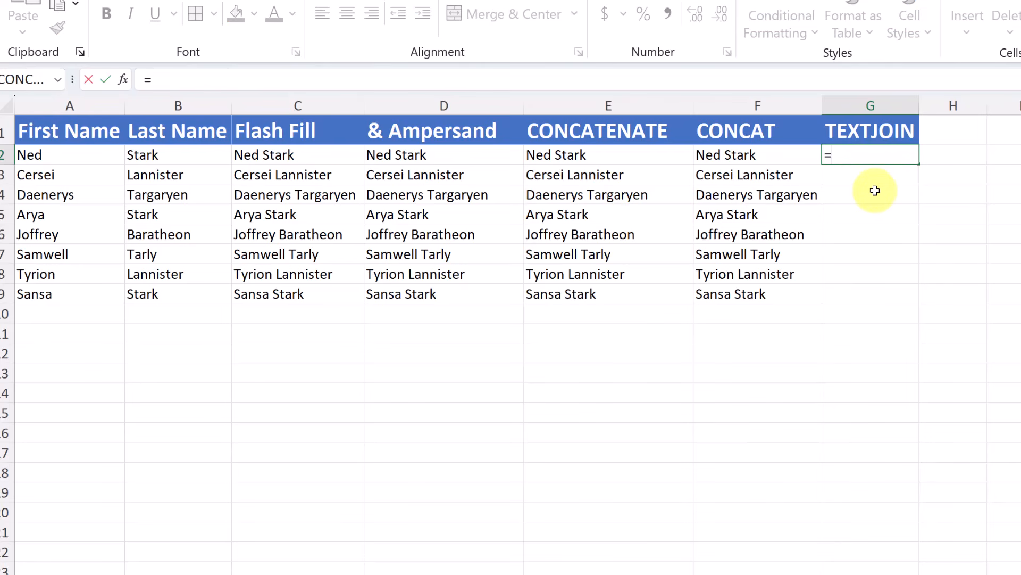
type("textj")
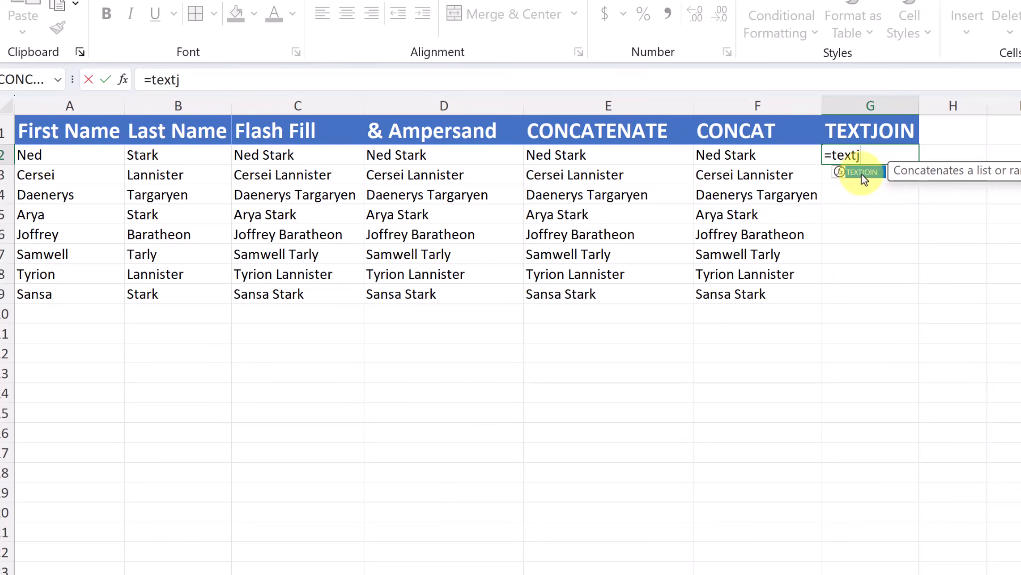
double_click(862, 174)
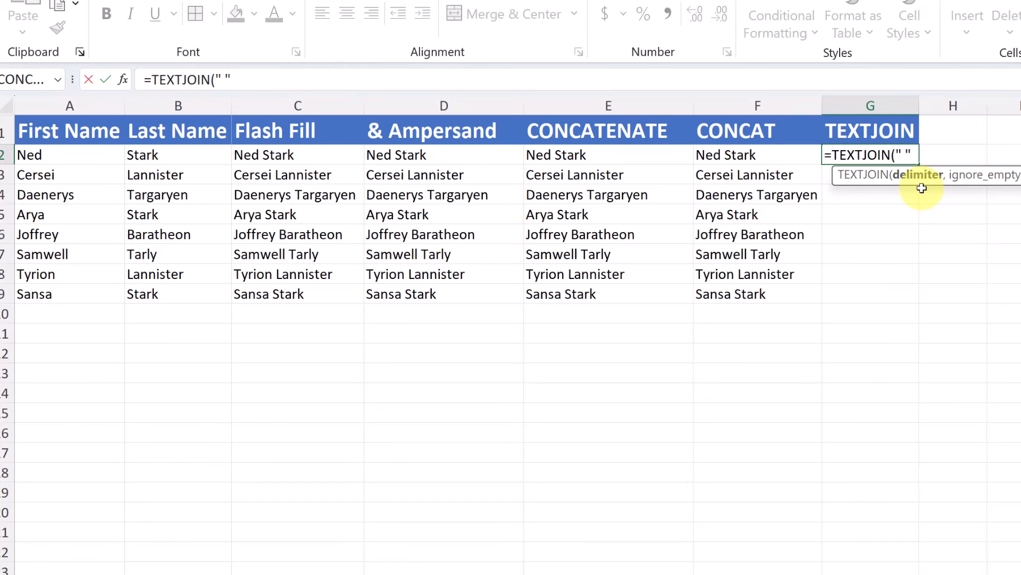
type(",")
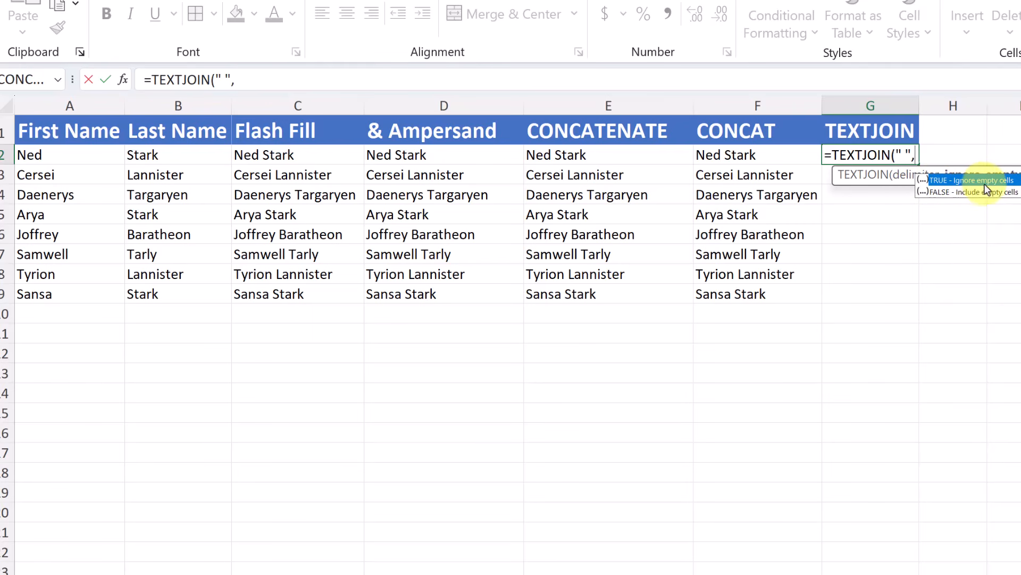
double_click(956, 185)
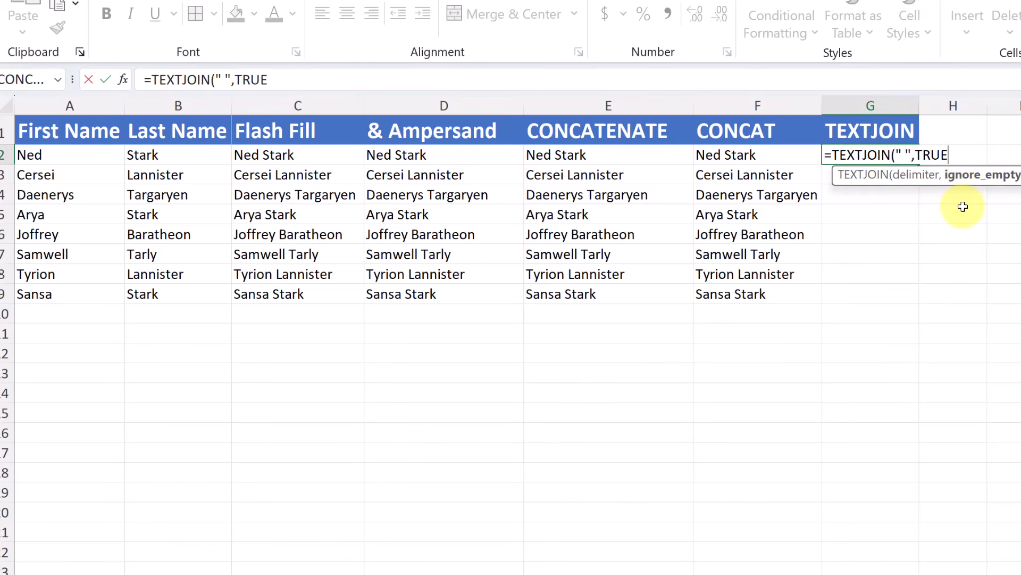
type(",")
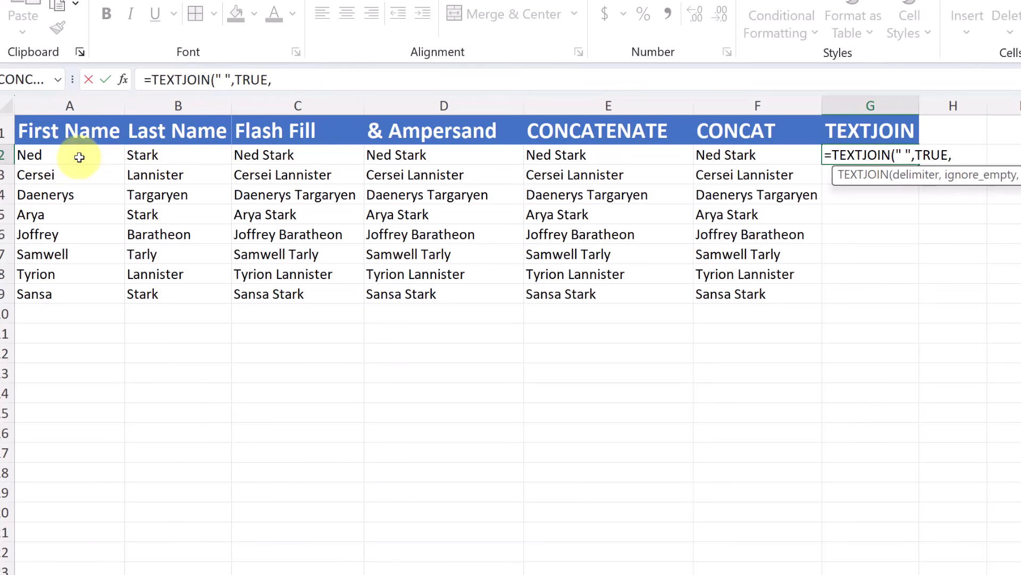
left_click_drag(75, 158, 142, 157)
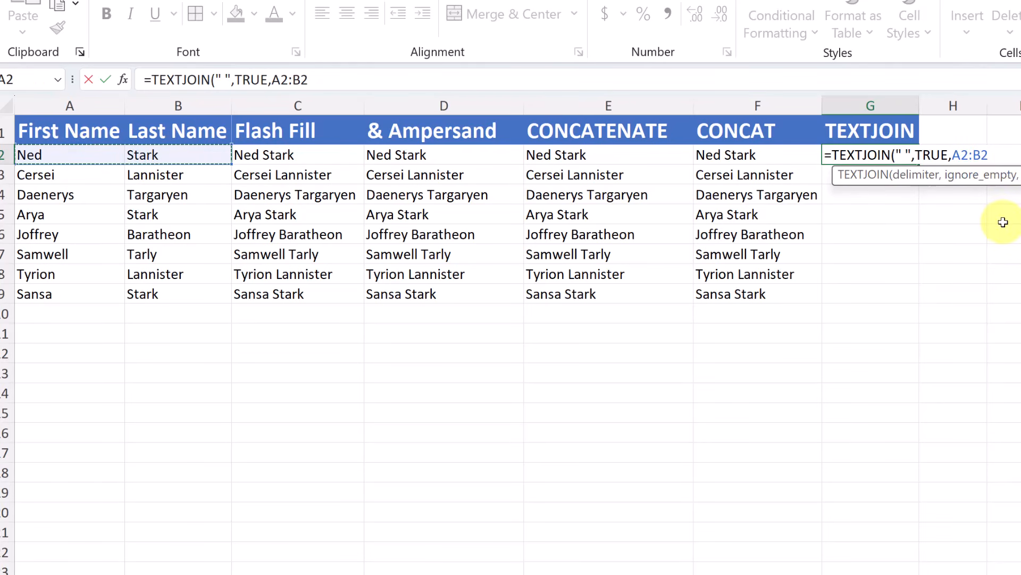
key("Return")
- Fill the TEXTJOIN formula in G2 down through G9
left_click(904, 155)
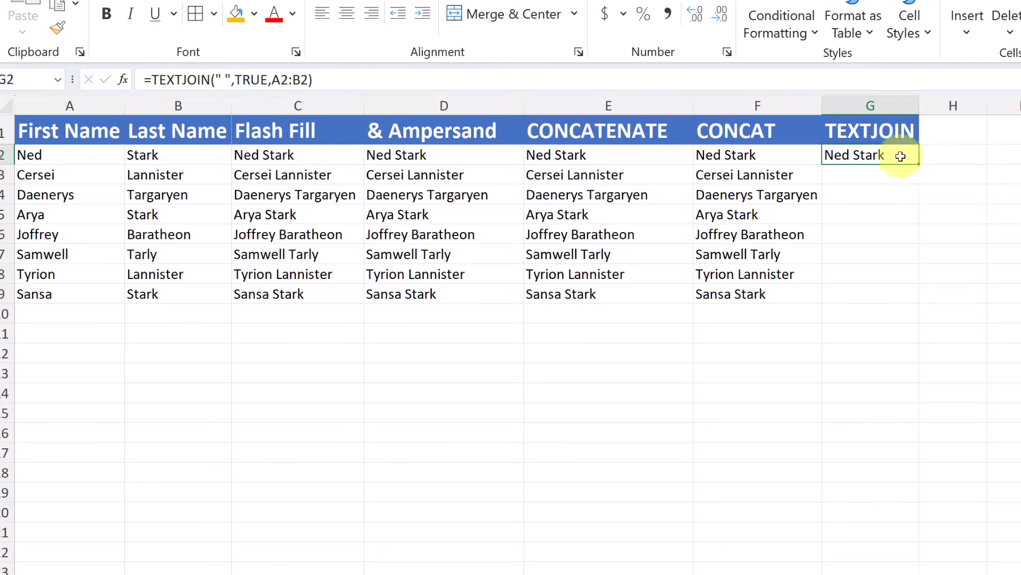
double_click(920, 167)
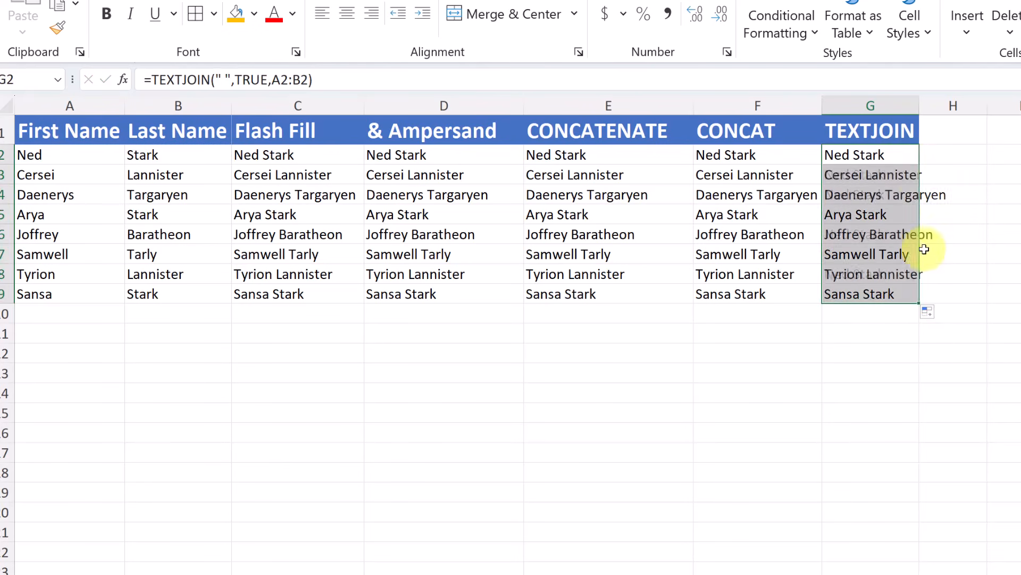
left_click(847, 387)
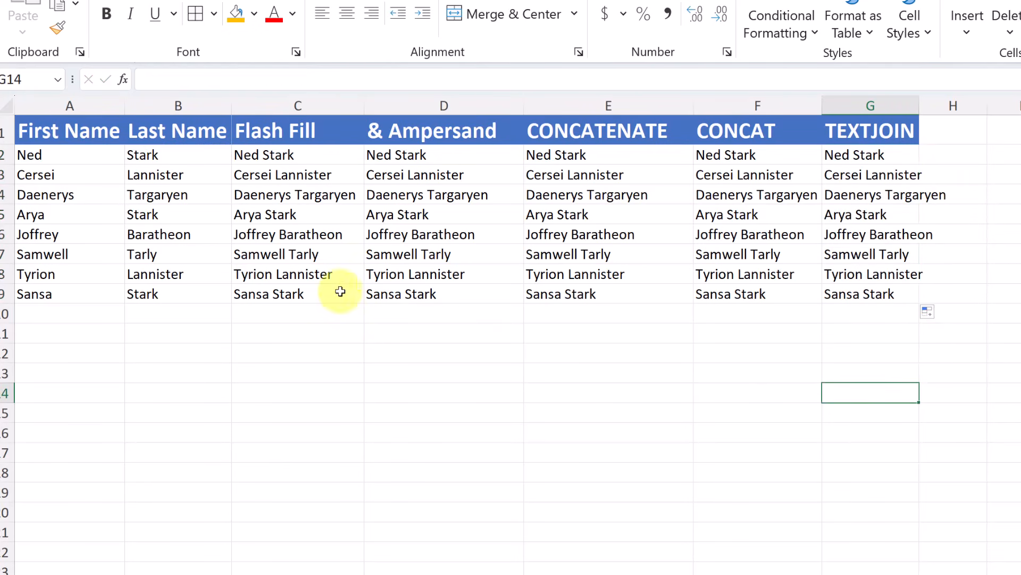
- Append "dy" to the first name in A2 to test whether the combined names update
double_click(80, 160)
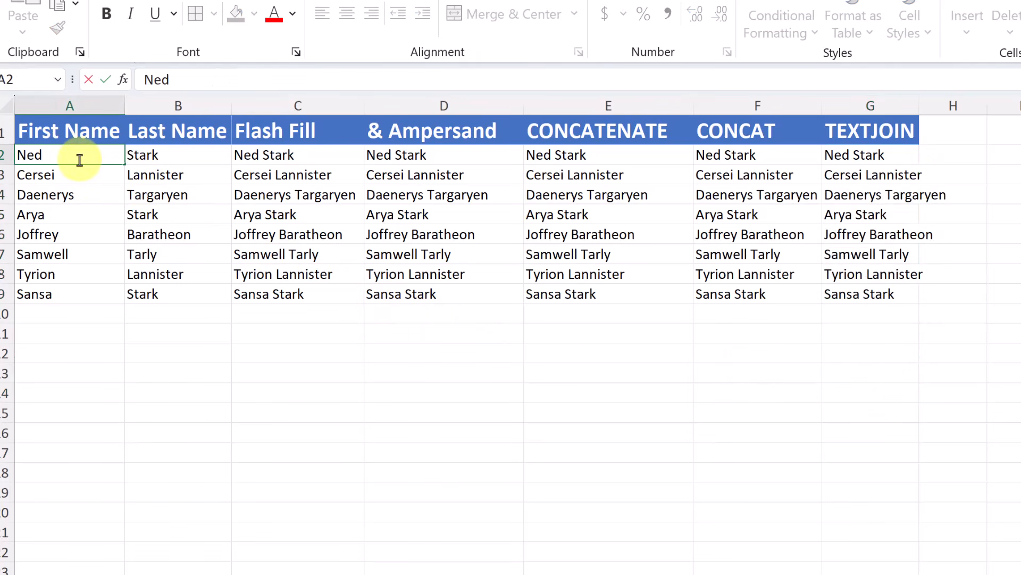
type("dy")
key("Return")
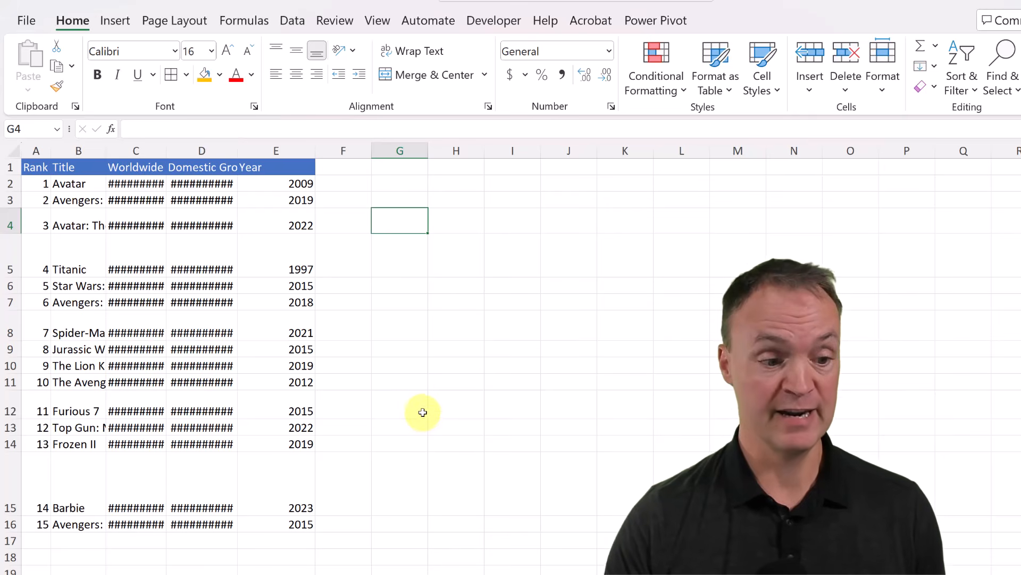
- Select the whole movie table and AutoFit its column widths
left_click(133, 330)
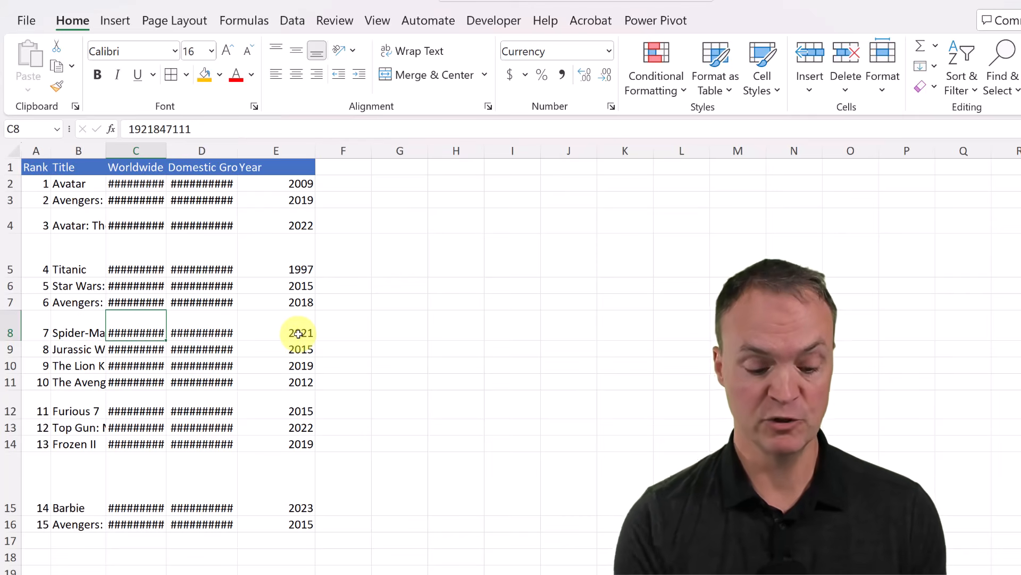
key("ctrl+a")
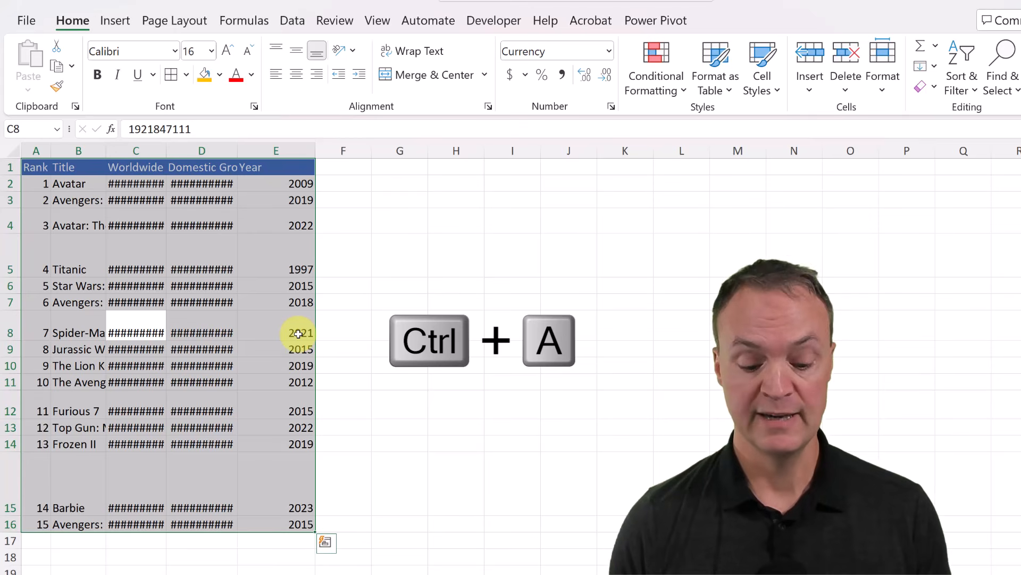
key("alt+h")
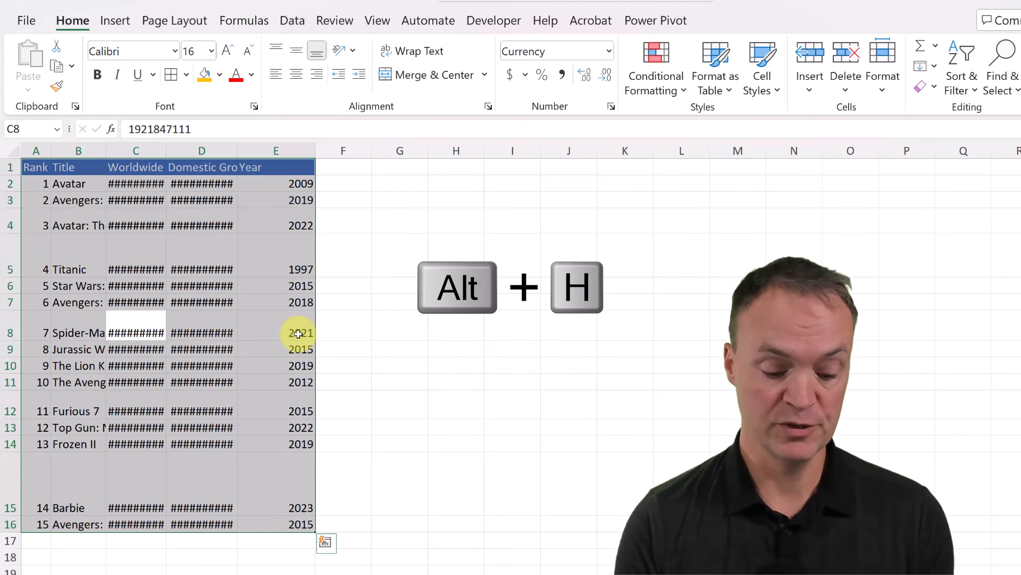
key("alt+h")
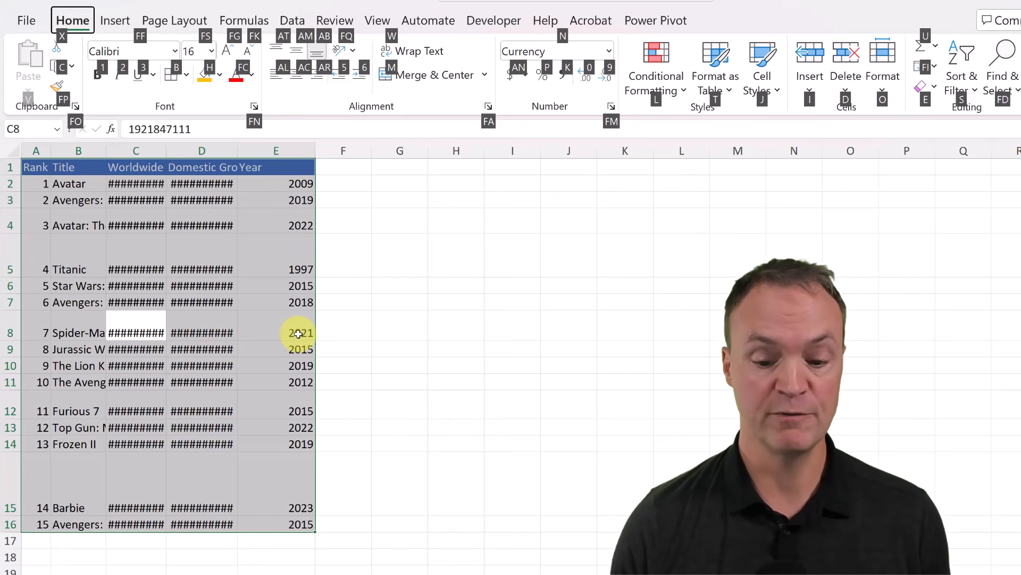
key("o")
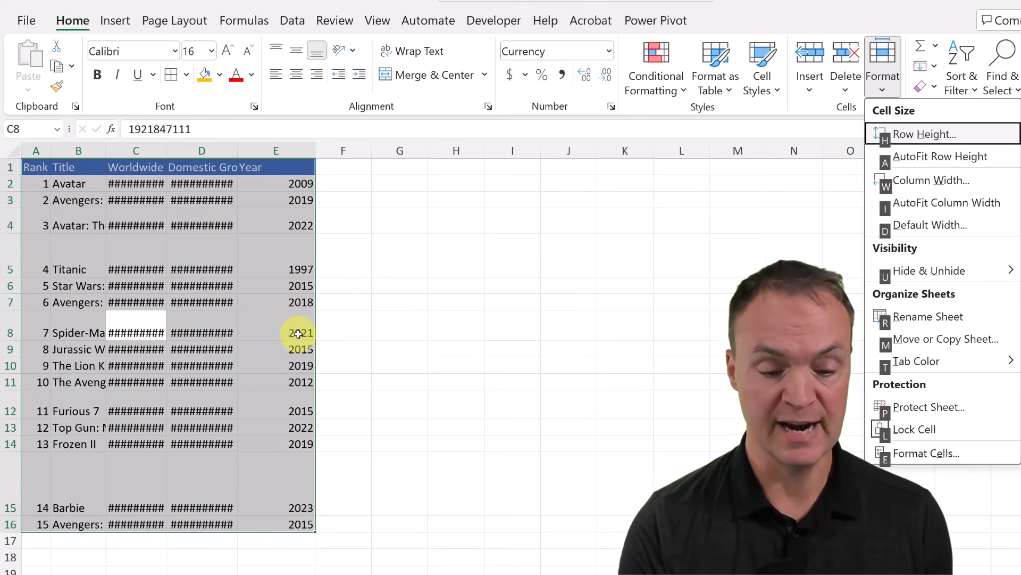
key("i")
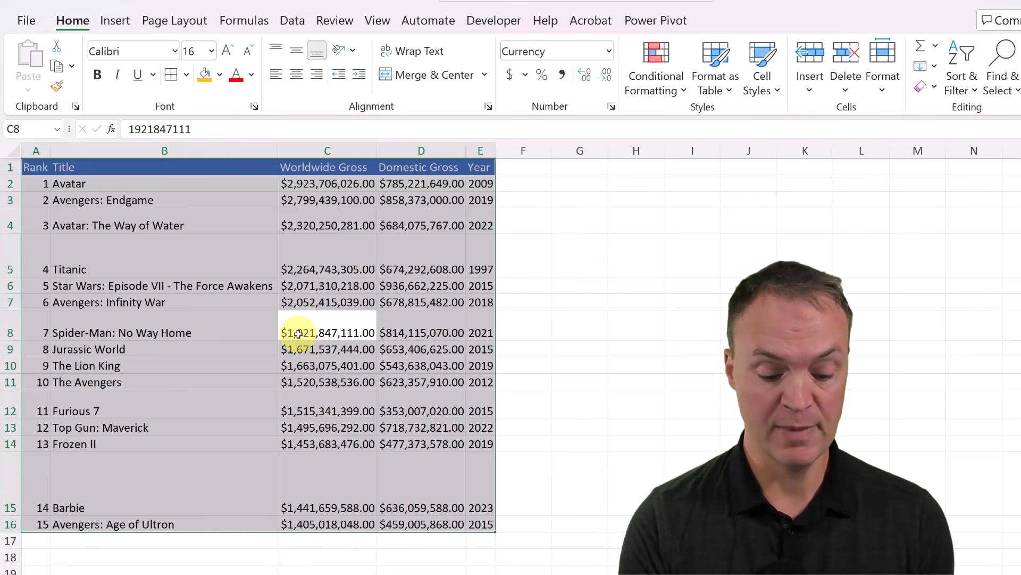
- AutoFit the row heights of the selected movie table and deselect it
key("alt+h")
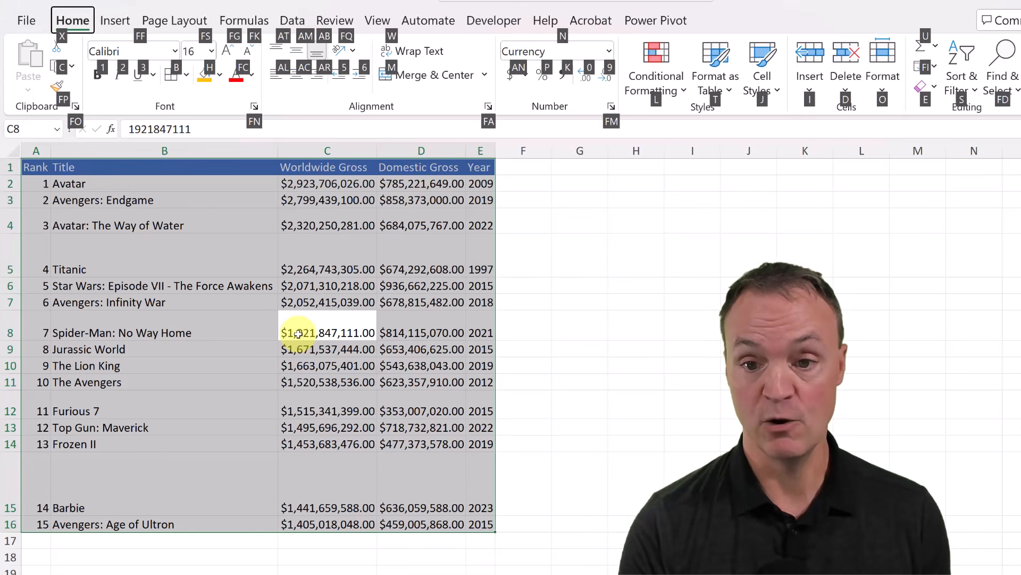
key("o")
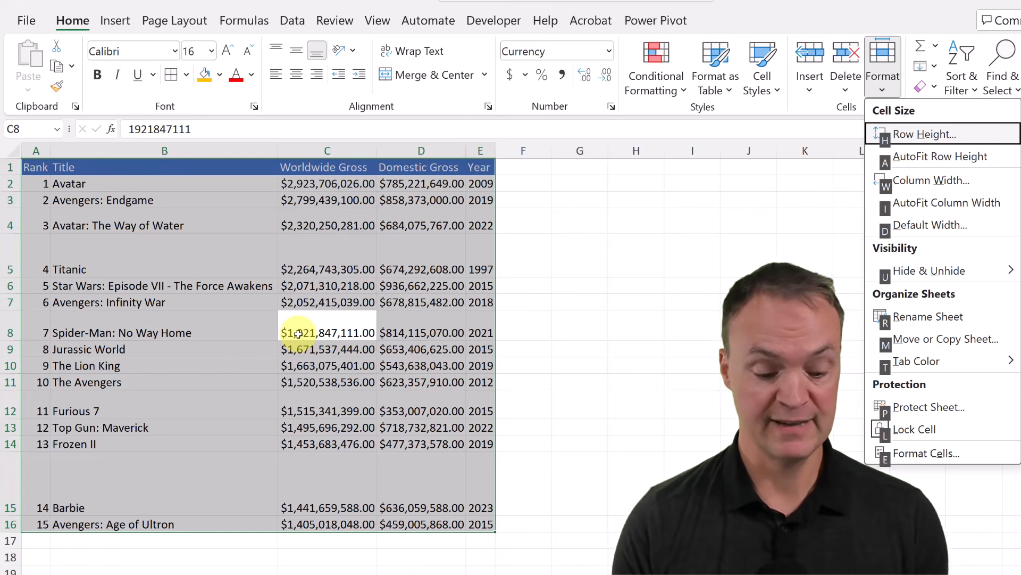
key("a")
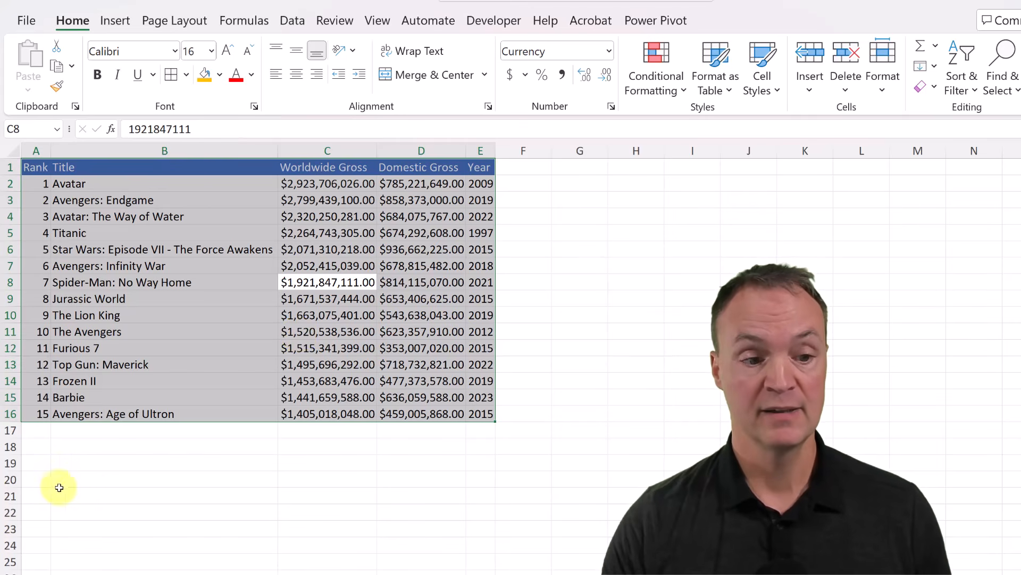
left_click(106, 479)
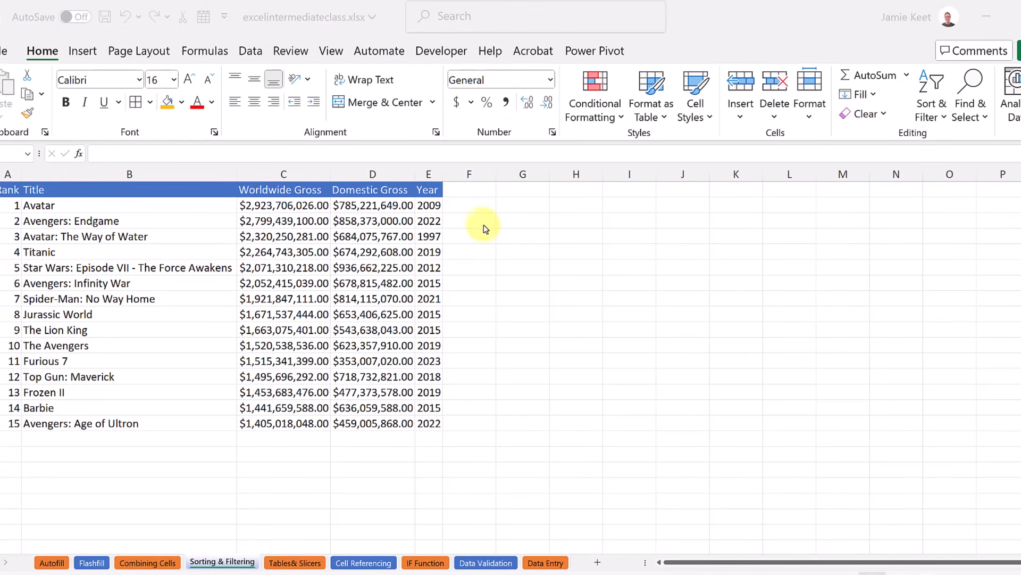
- Insert a new column before the Year column on the Sorting & Filtering sheet
left_click(430, 172)
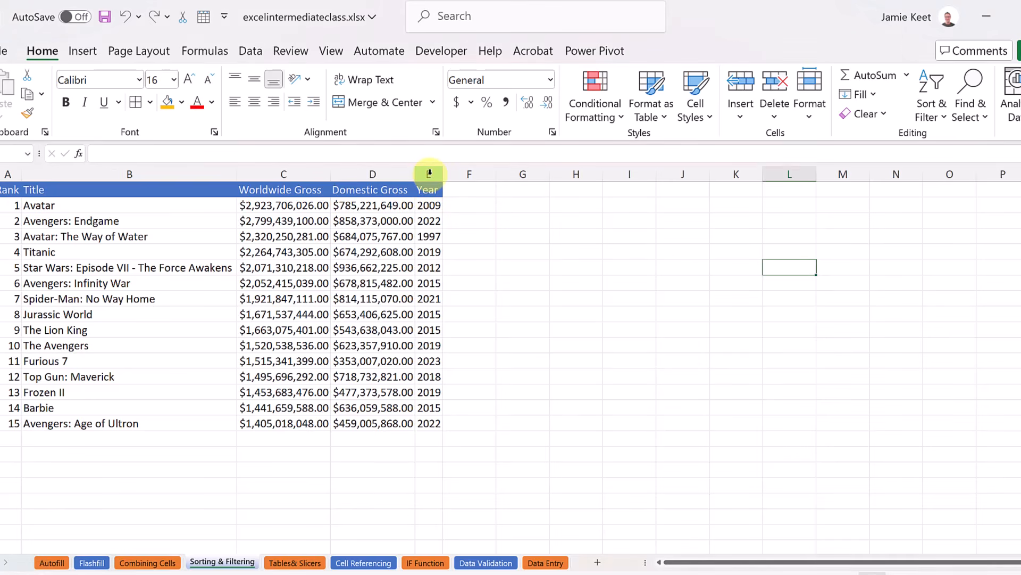
left_click(430, 173)
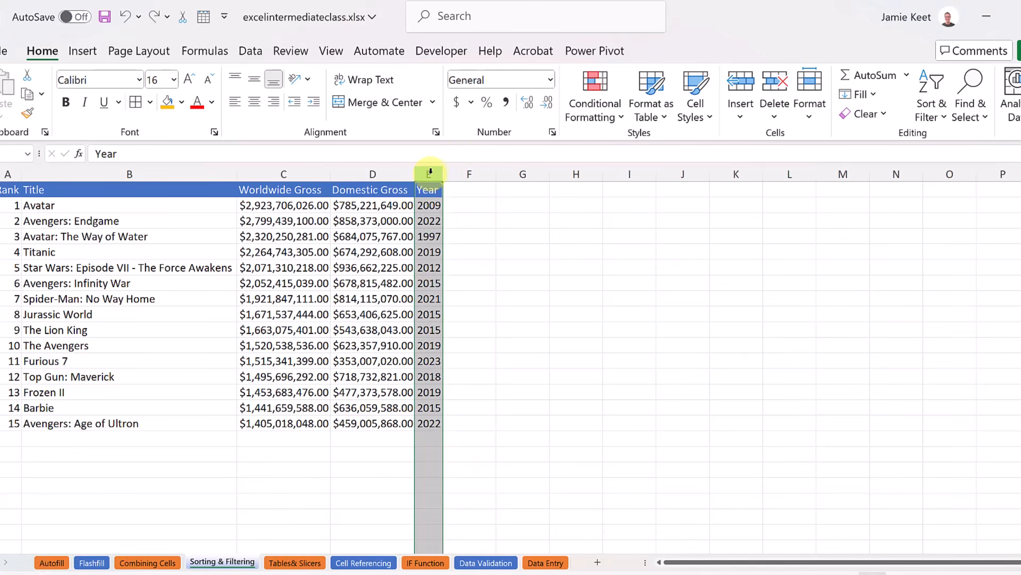
left_click(735, 118)
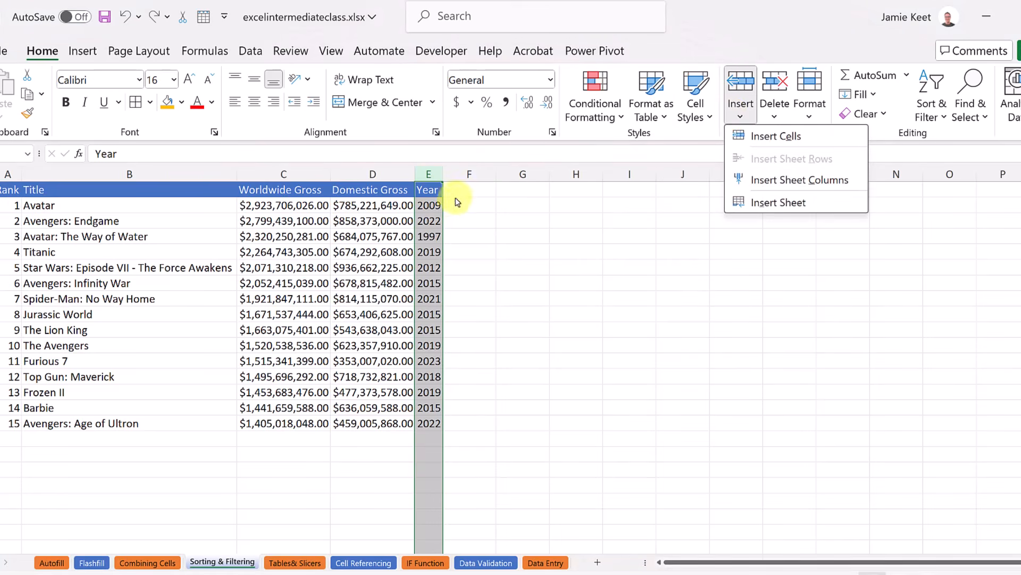
right_click(430, 177)
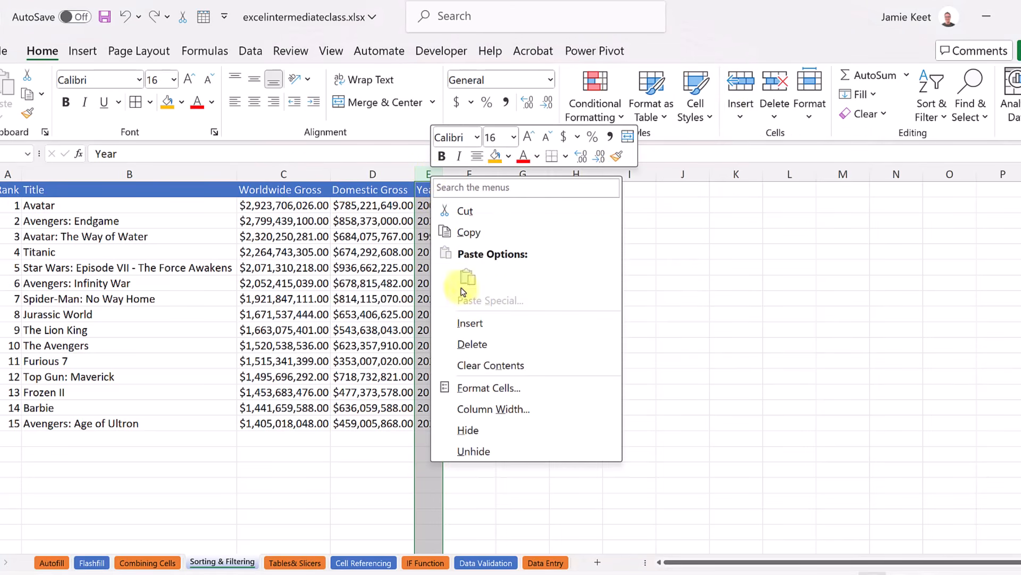
left_click(475, 326)
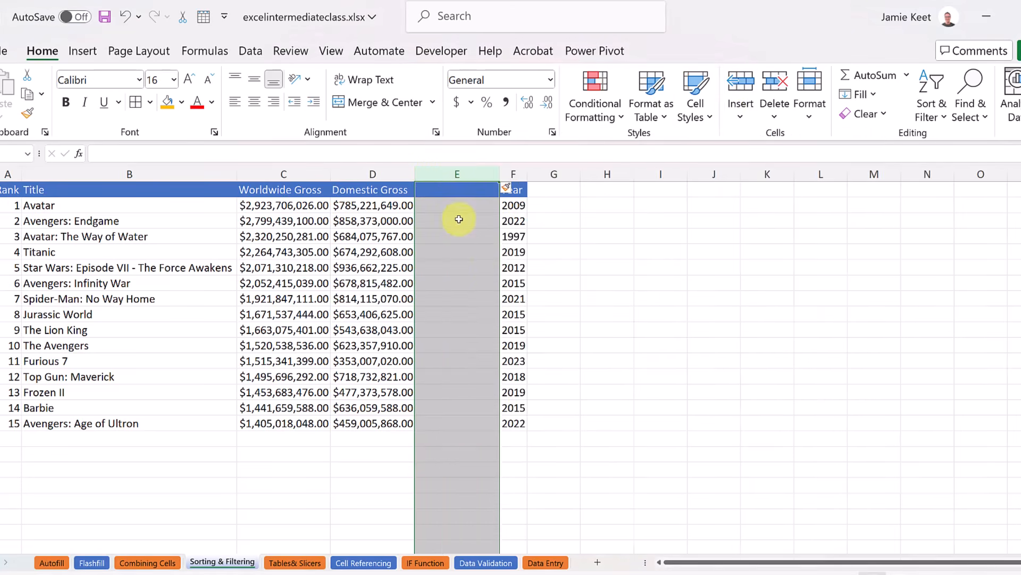
- Enter the header "Foreign Gross" in E1 above the empty column
left_click(452, 194)
double_click(455, 190)
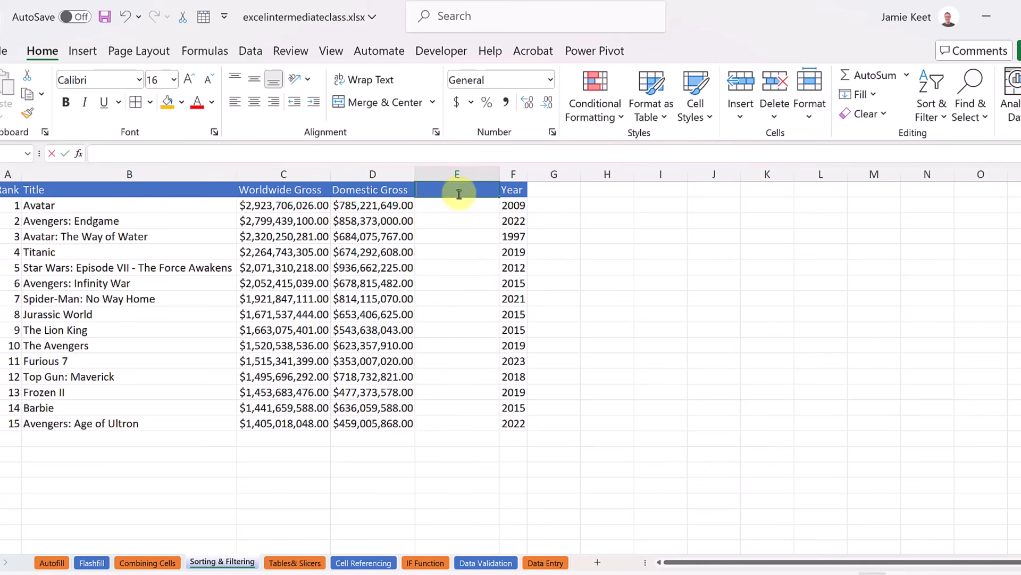
type("Fo")
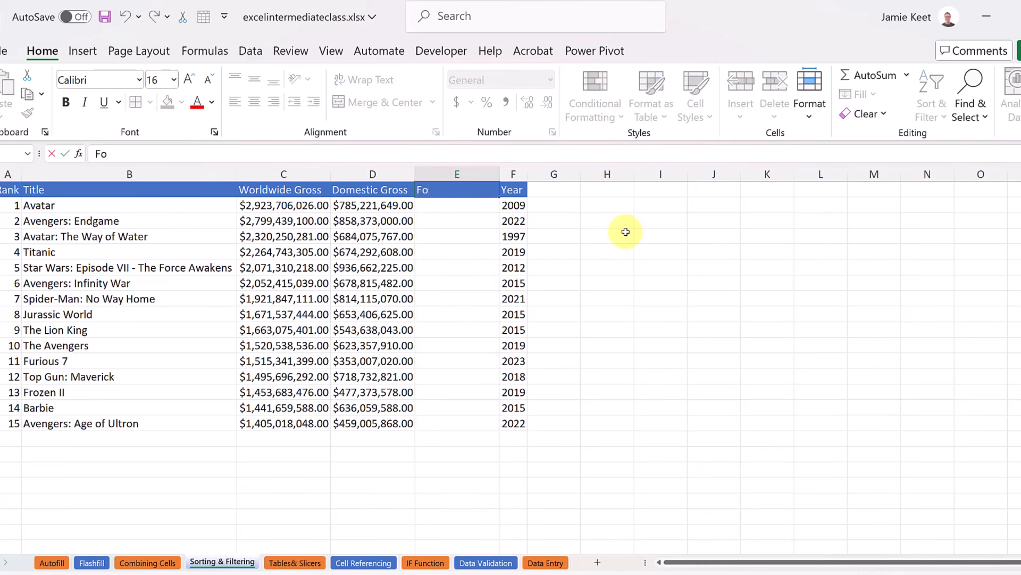
type("reign Gross")
left_click(595, 252)
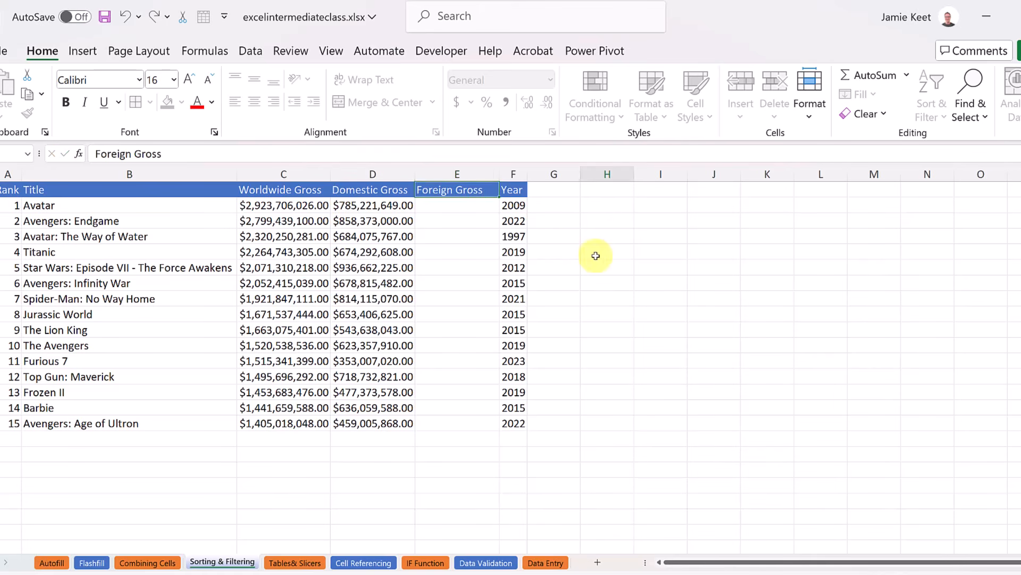
- Enter the formula =C2-D2 in E2 to calculate the first movie's foreign gross
left_click(469, 207)
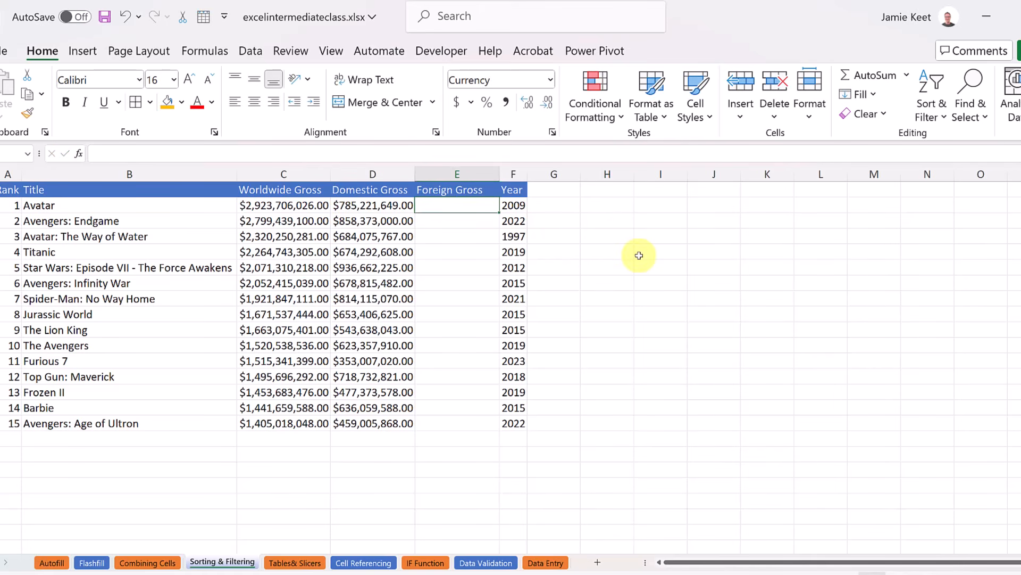
type("=")
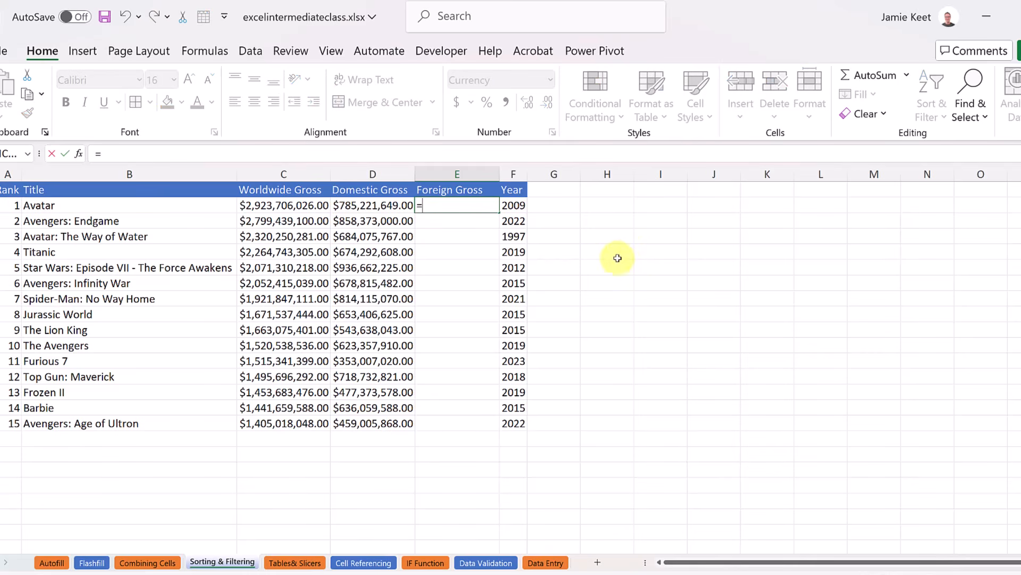
left_click(297, 205)
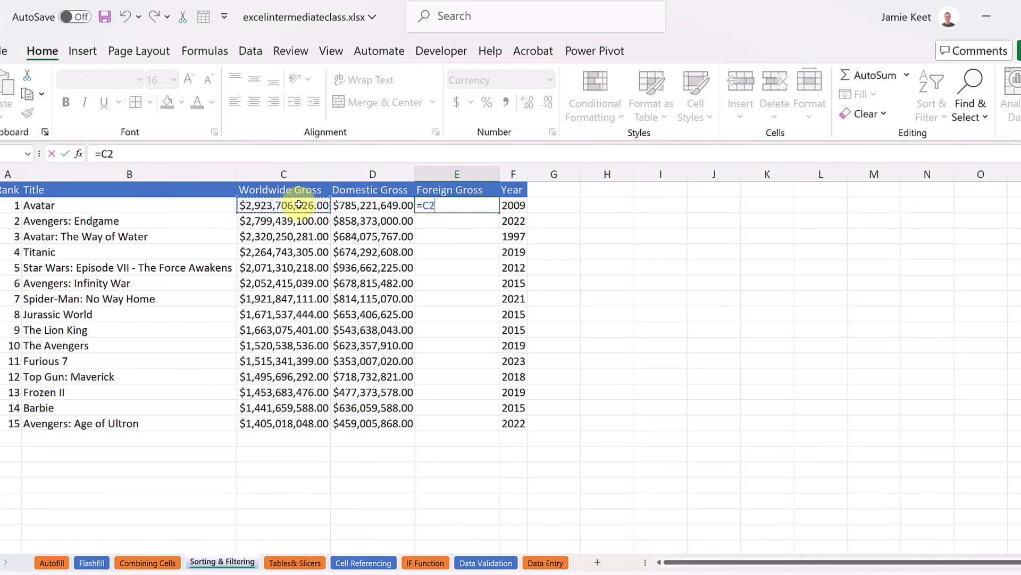
type("-")
left_click(360, 205)
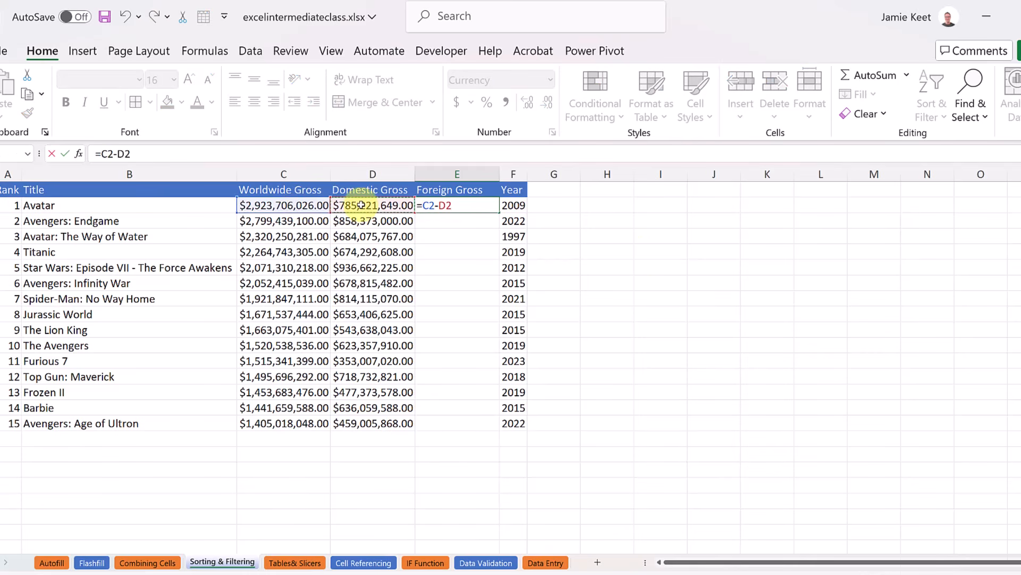
key("Return")
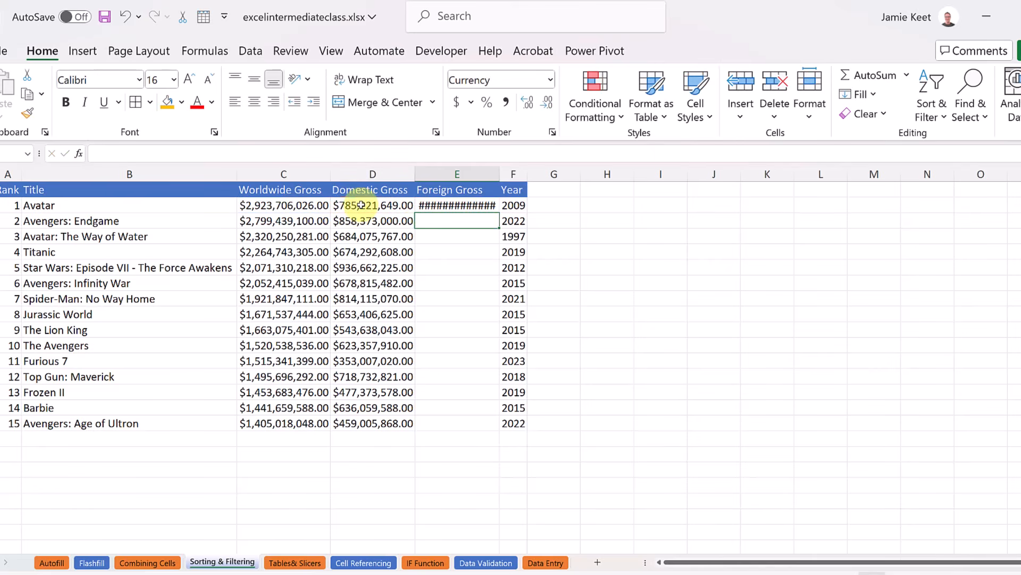
- AutoFit the Foreign Gross column's width and fill the E2 formula down through E16
double_click(501, 174)
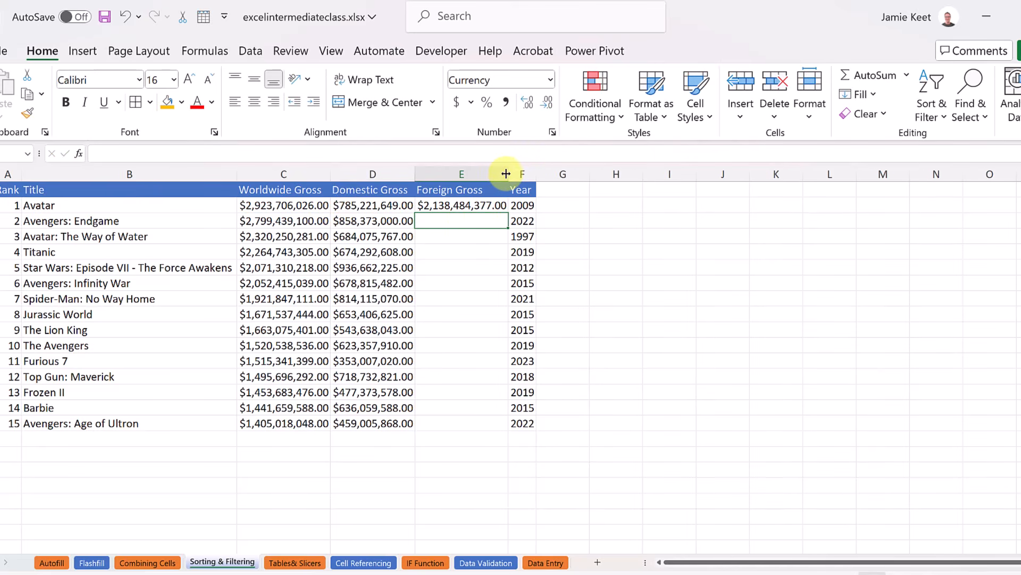
left_click(504, 208)
double_click(510, 214)
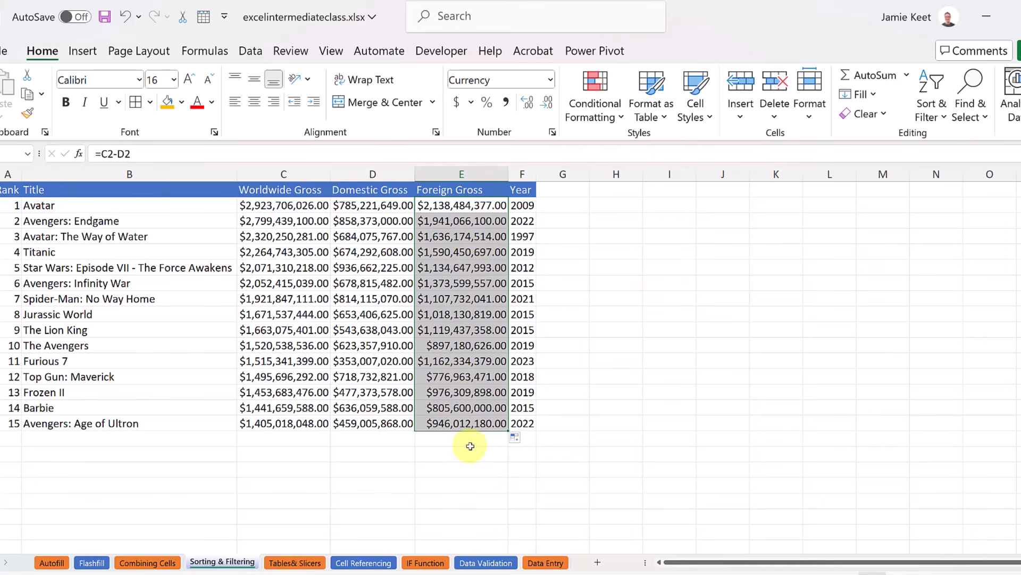
left_click(471, 442)
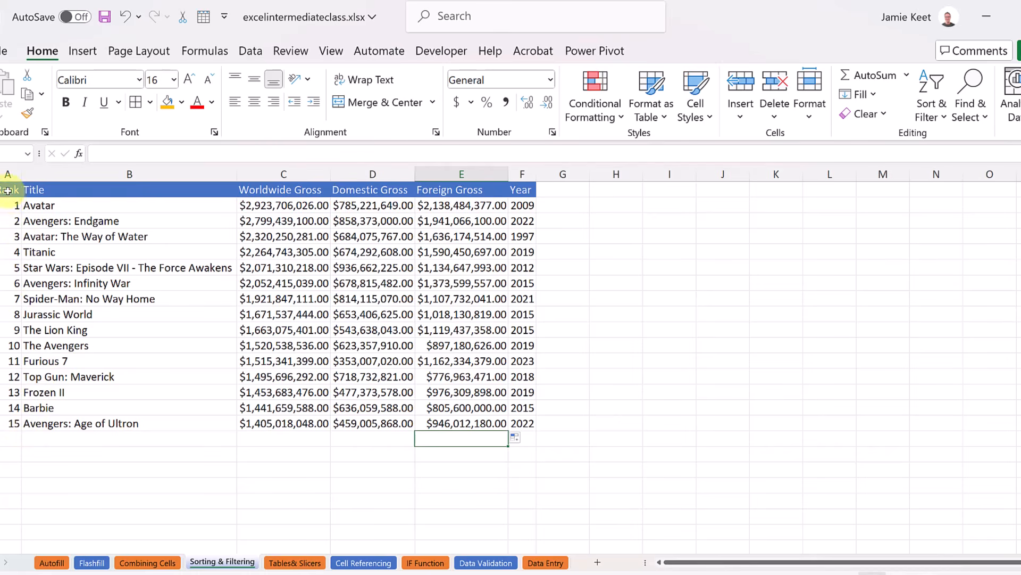
- Sort the whole movie table, A1 to F16, by Rank from largest to smallest
left_click_drag(8, 191, 525, 423)
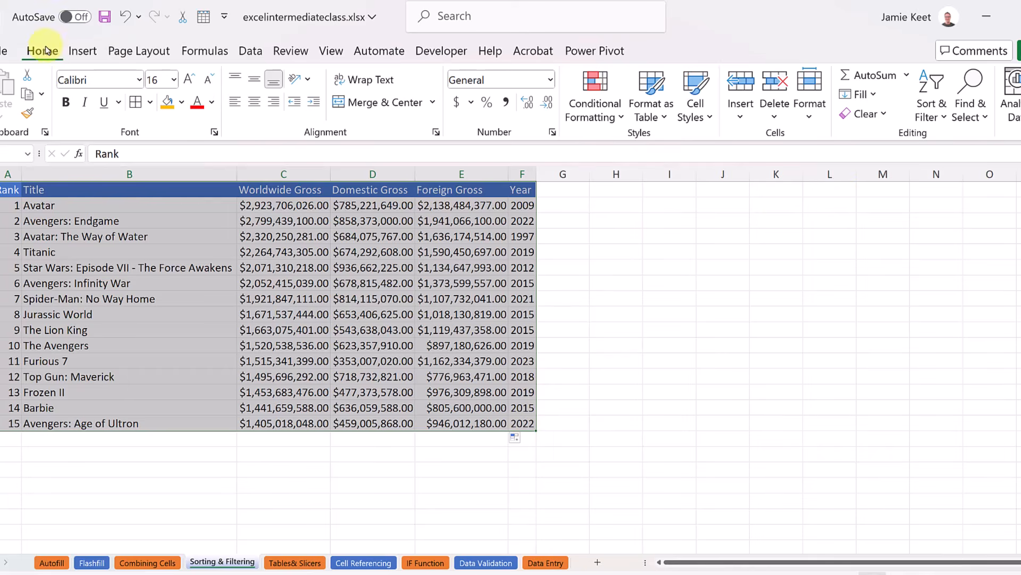
left_click(948, 123)
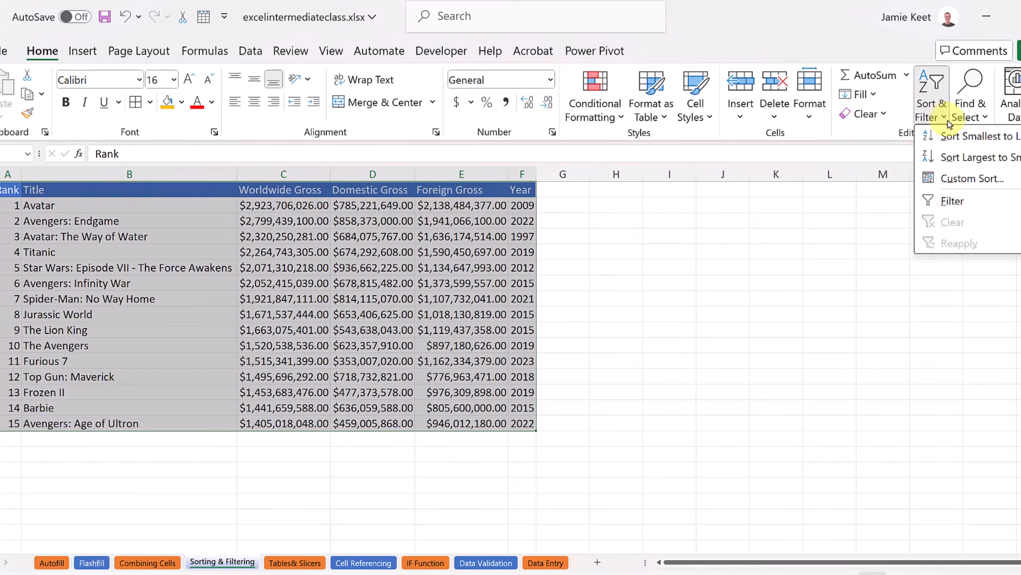
left_click(967, 158)
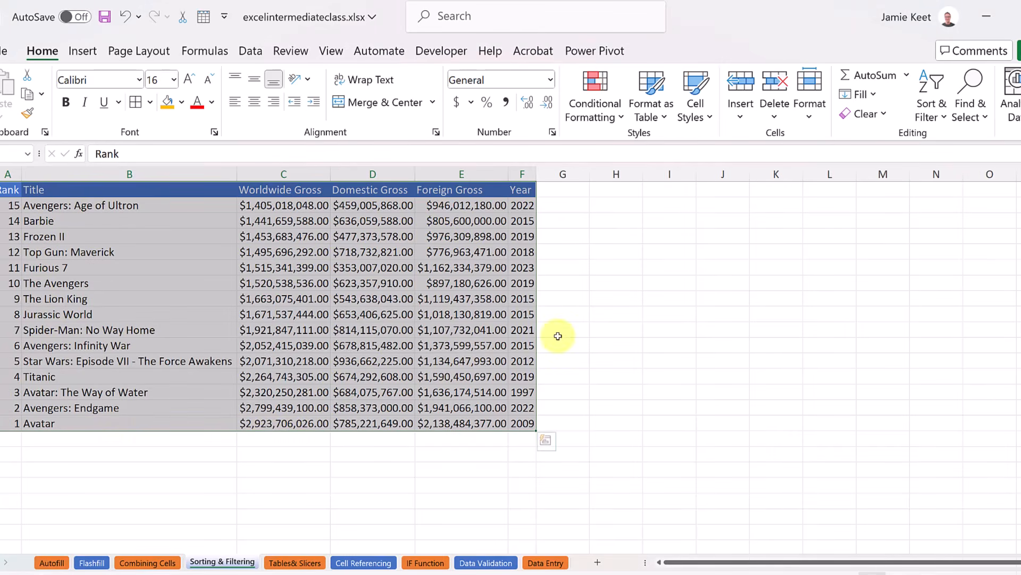
- Sort the selected movie table by Rank from smallest to largest and deselect it
right_click(325, 242)
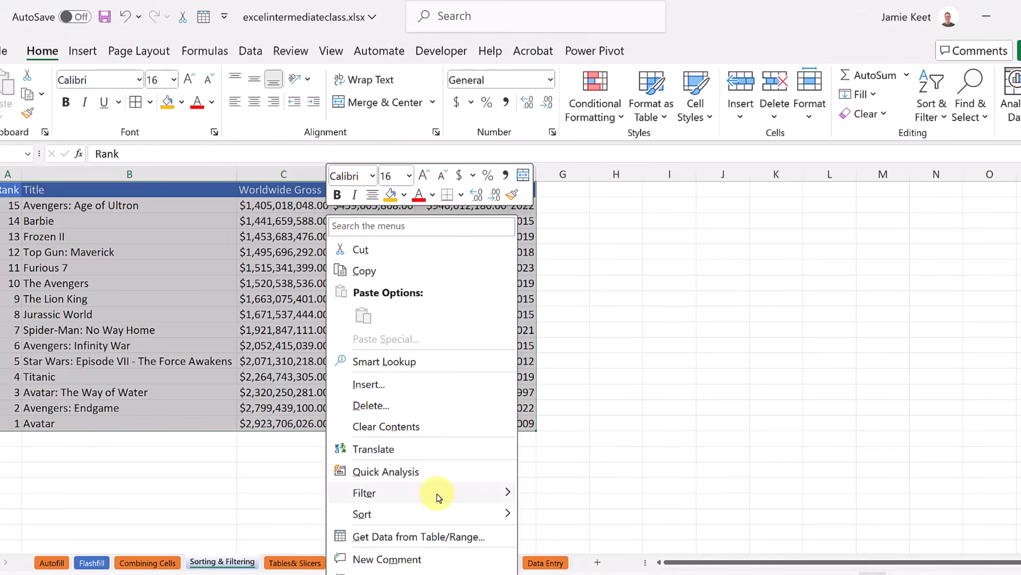
mouse_move(446, 516)
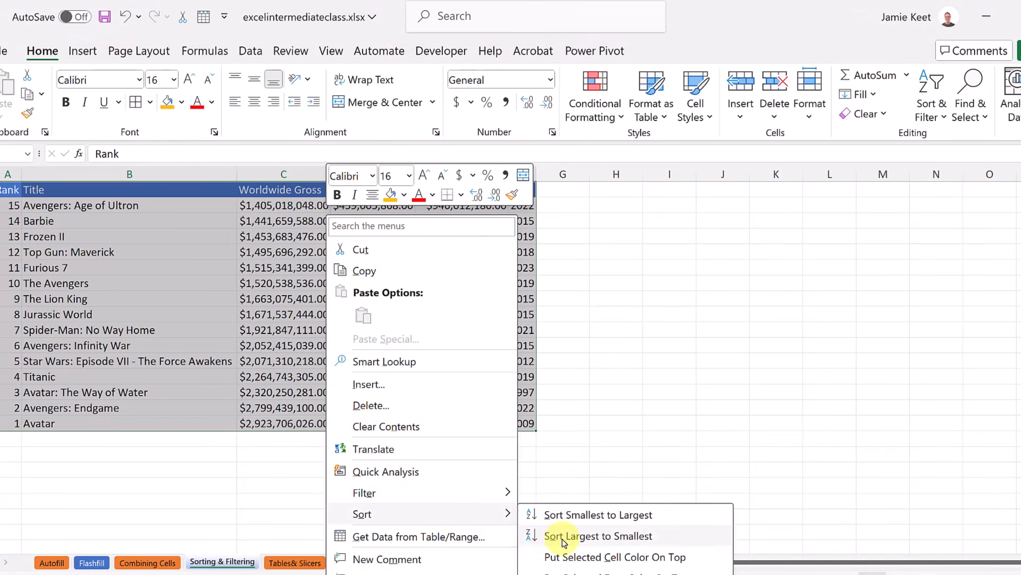
left_click(580, 516)
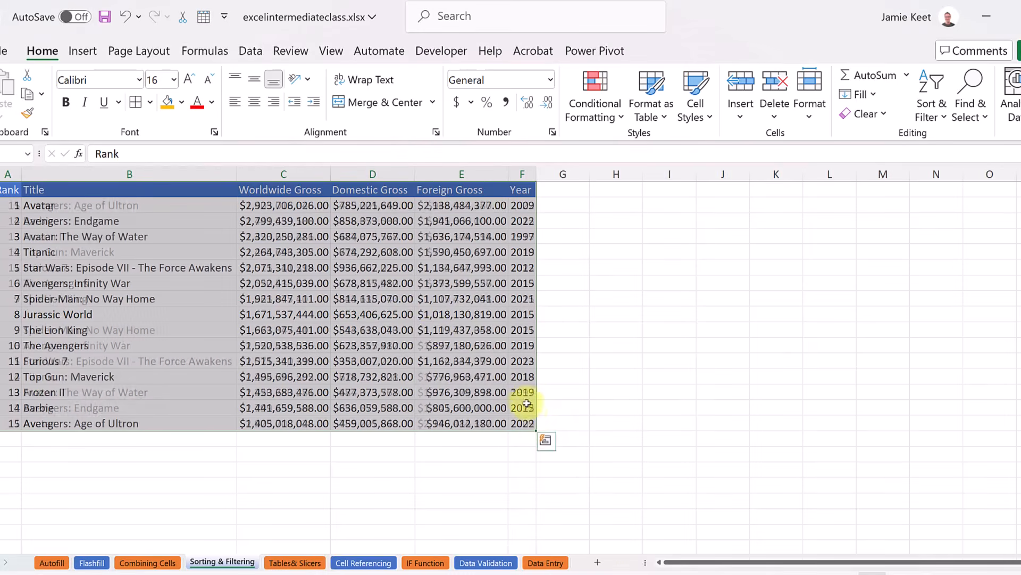
left_click(342, 330)
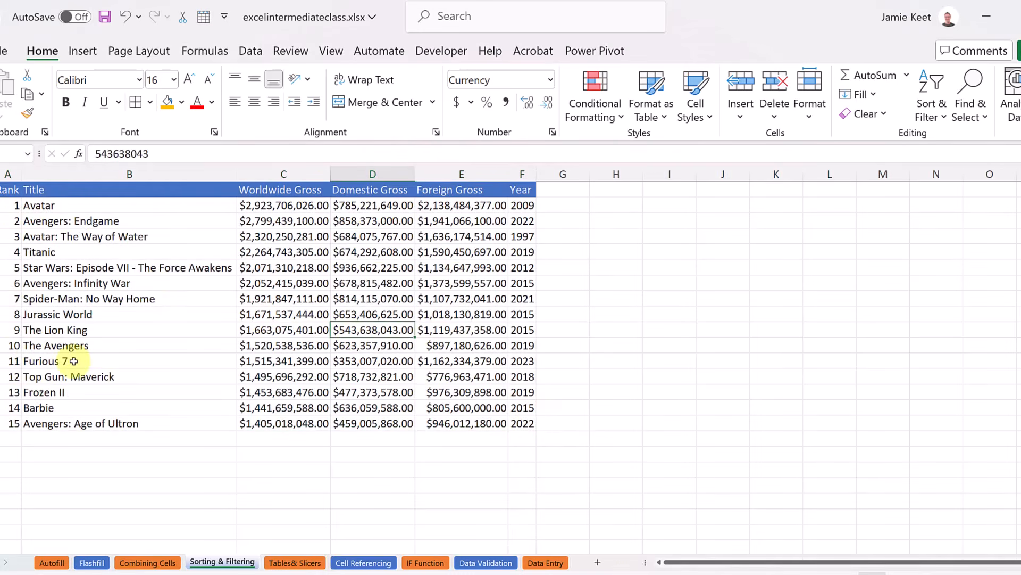
- Try to sort only the Title through Year columns, B1 to F16, by title from Z to A
left_click(177, 339)
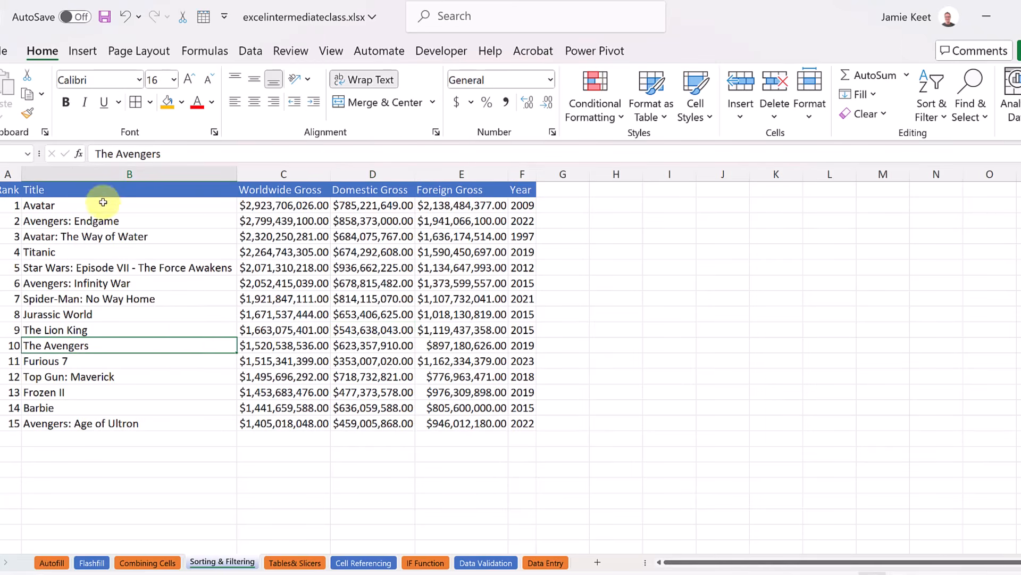
left_click(85, 191)
left_click_drag(85, 191, 521, 420)
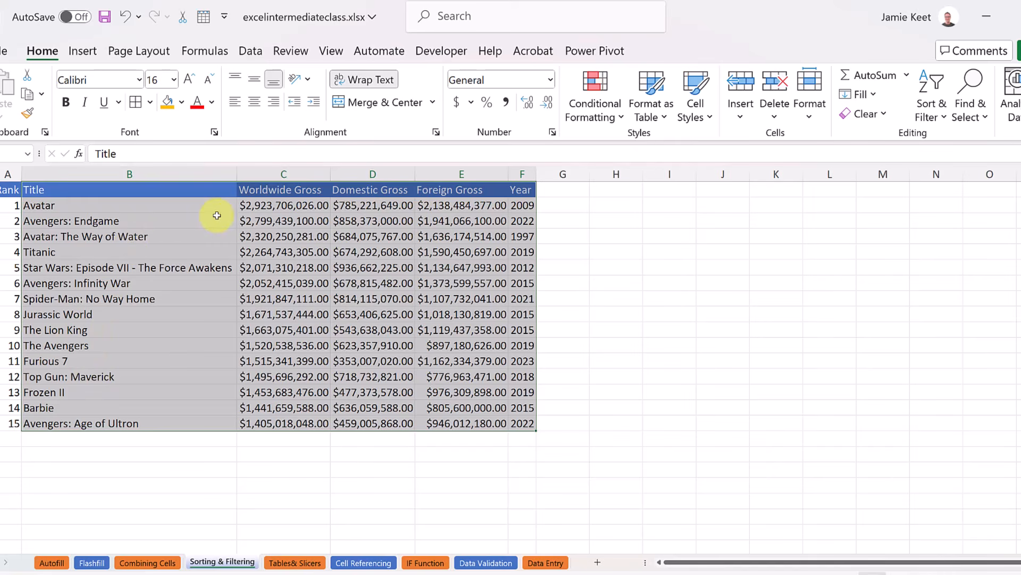
right_click(172, 215)
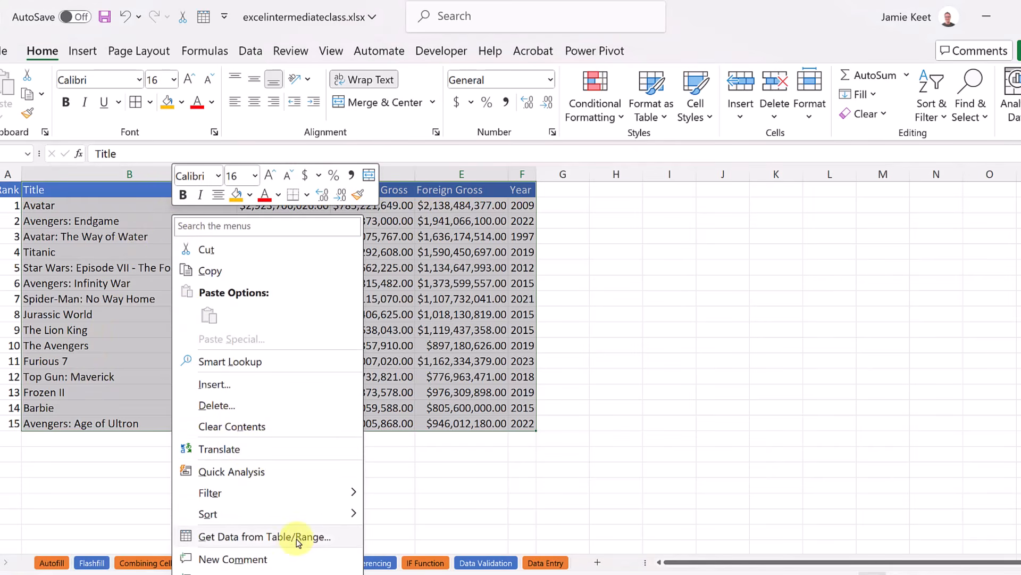
mouse_move(304, 518)
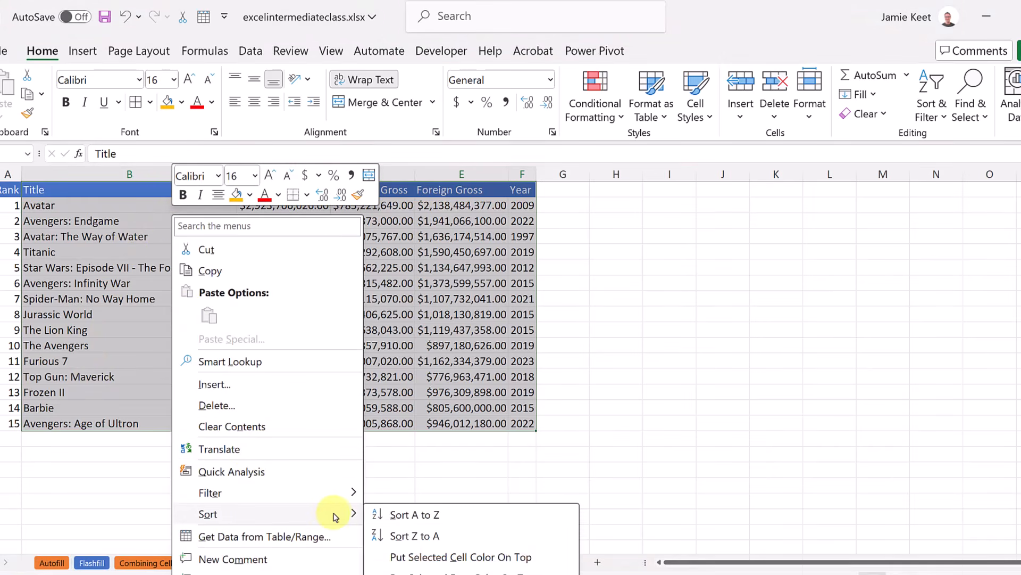
left_click(454, 536)
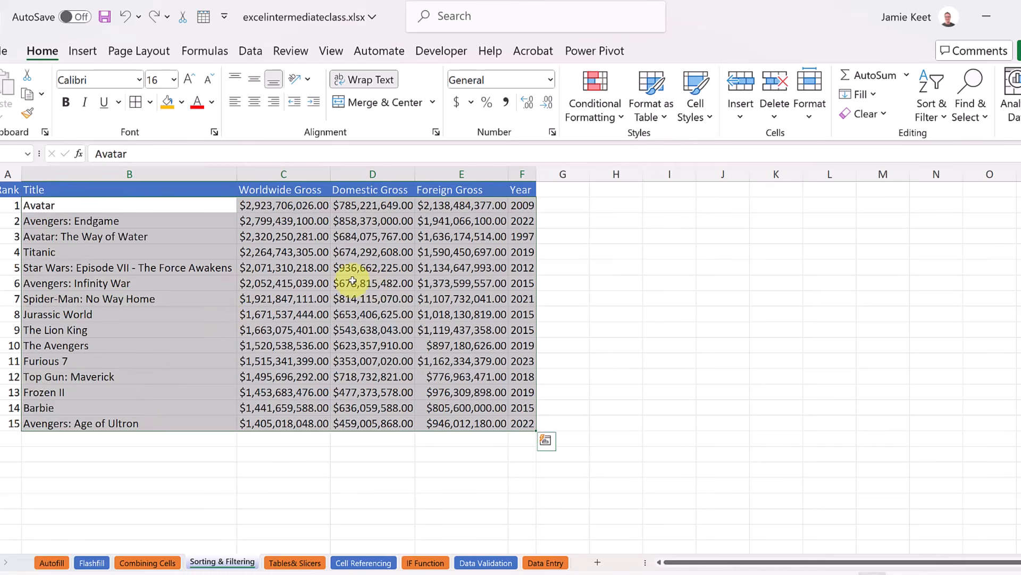
left_click(367, 282)
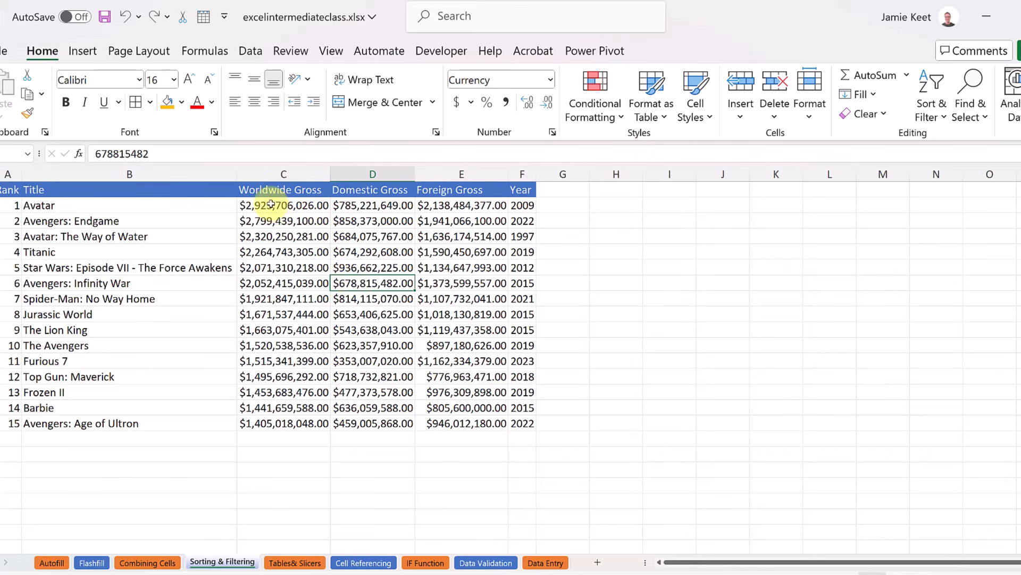
left_click_drag(285, 209, 331, 291)
left_click_drag(276, 190, 519, 426)
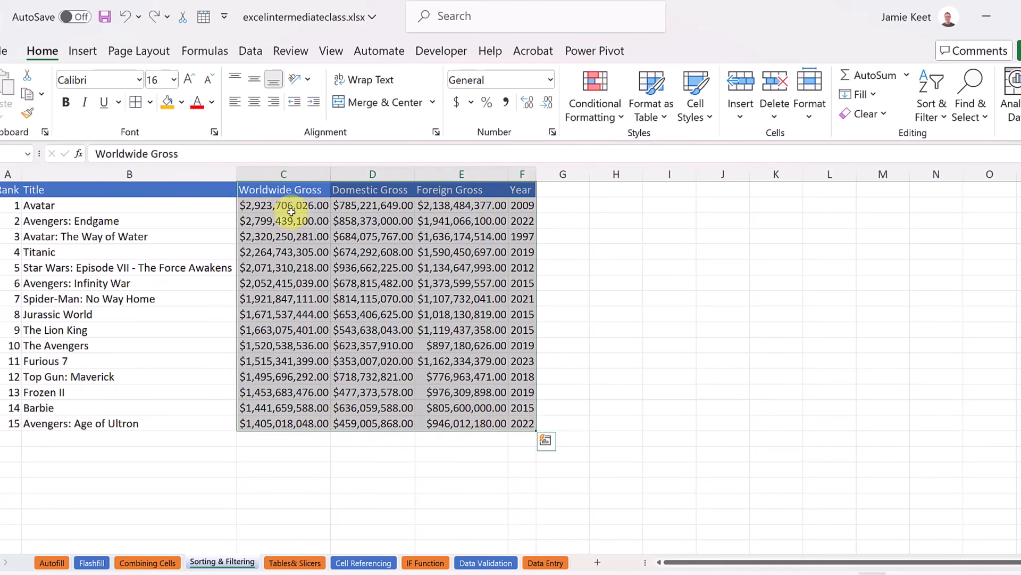
left_click(611, 334)
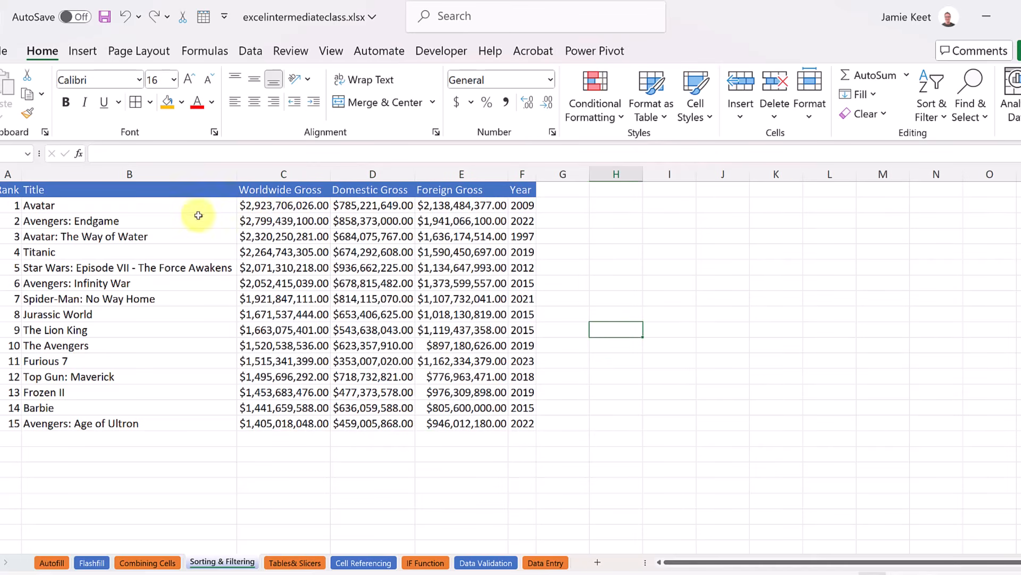
- Add filters to the movie table's header row from Rank to Year and deselect it
left_click_drag(14, 189, 517, 191)
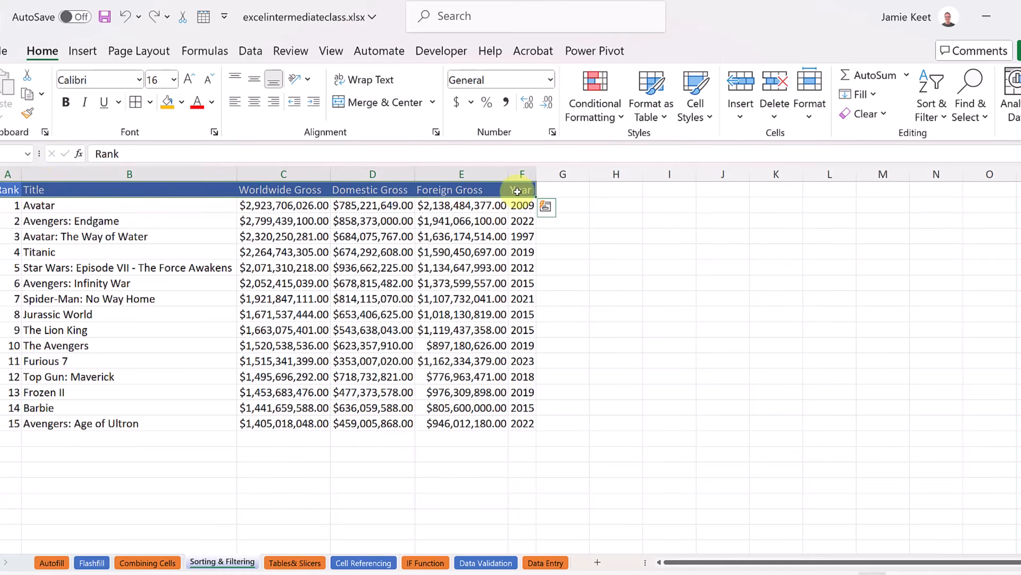
right_click(512, 190)
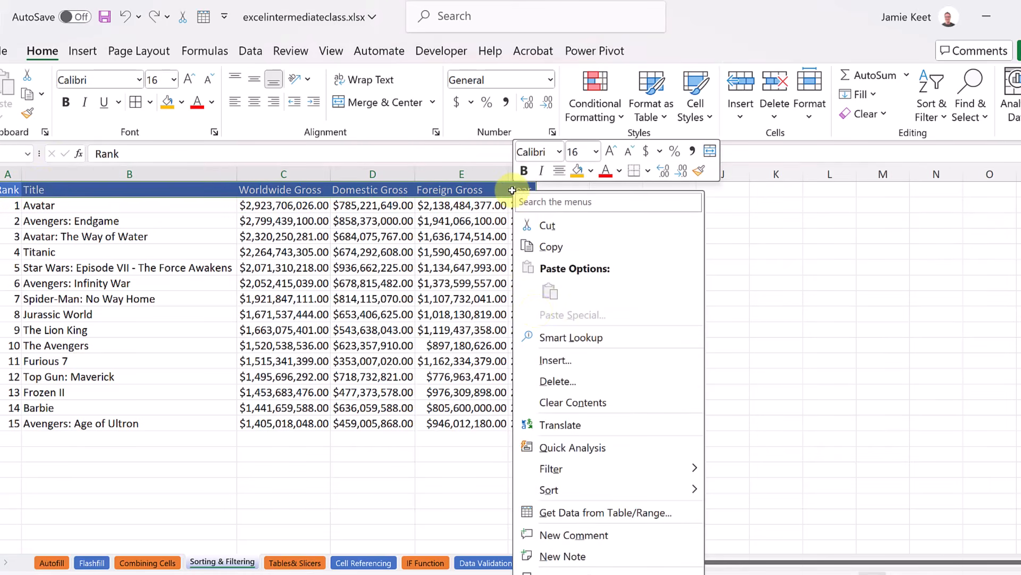
mouse_move(596, 478)
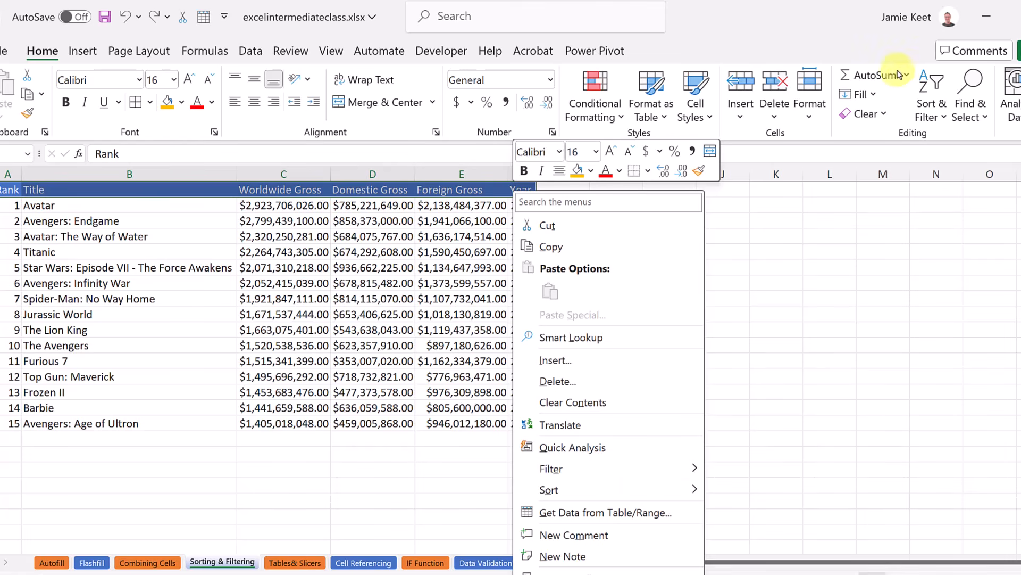
left_click(930, 109)
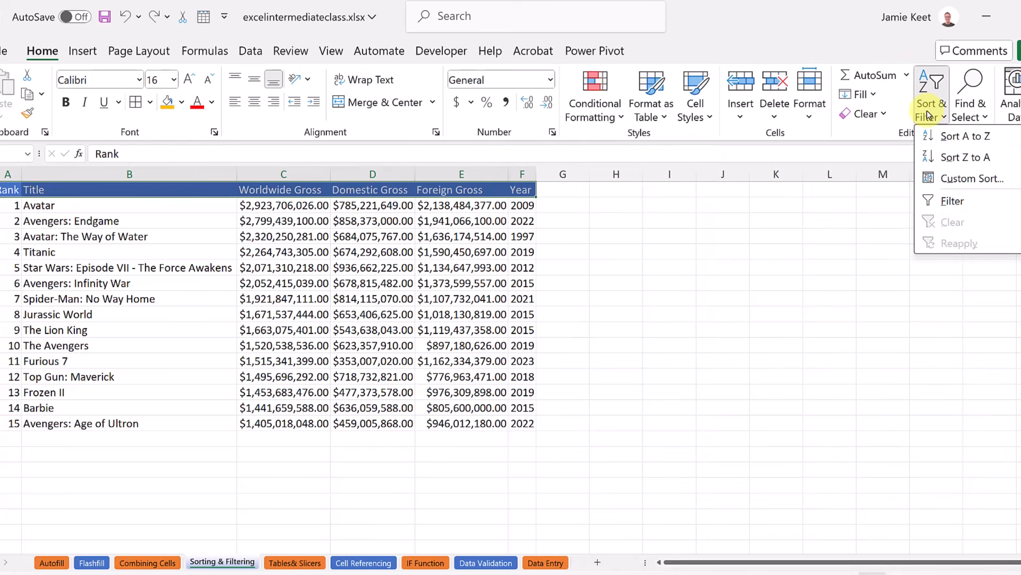
left_click(945, 203)
left_click(611, 215)
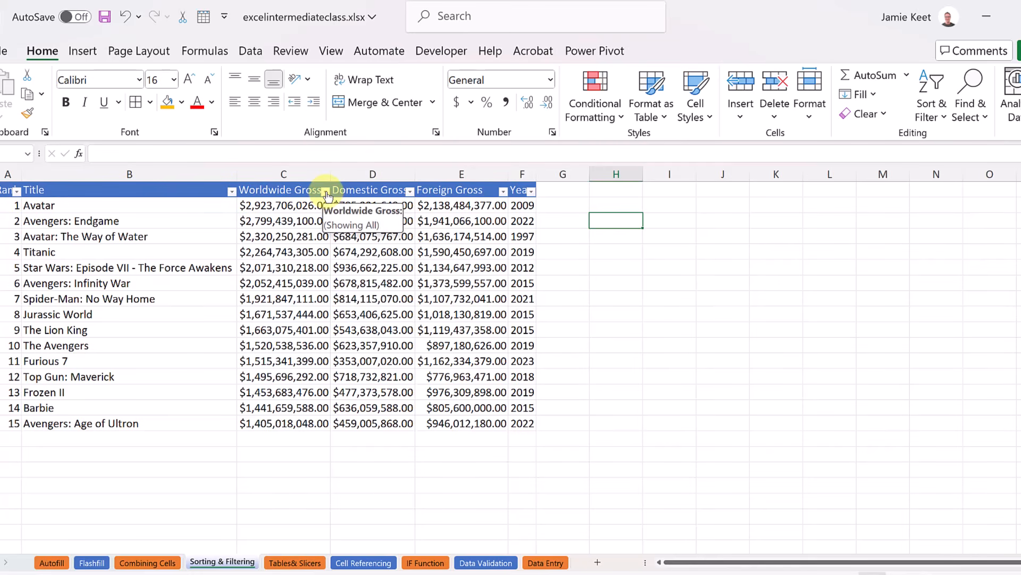
- Filter the Year column so that only movies from 2015 are shown
left_click(532, 191)
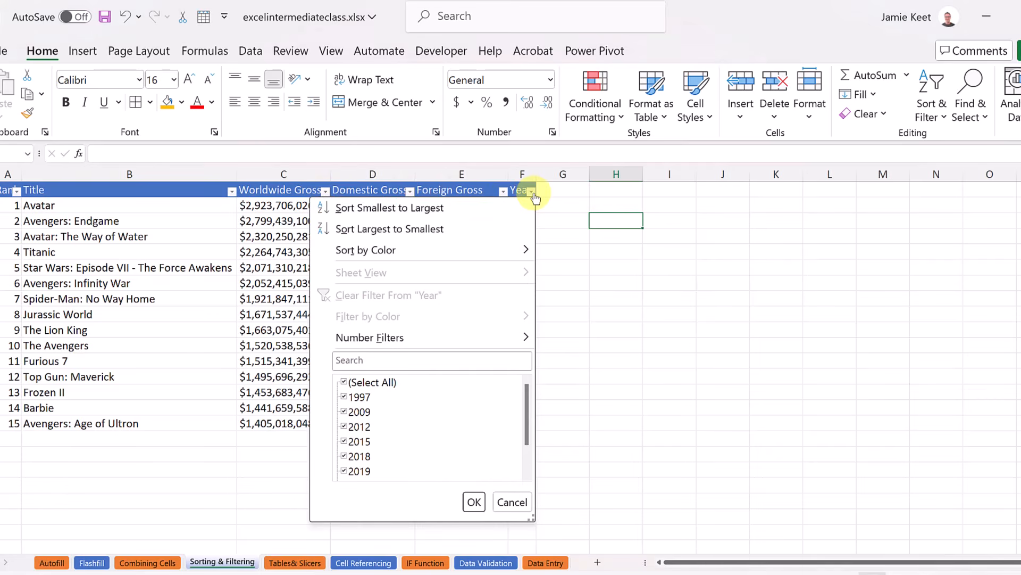
left_click(346, 384)
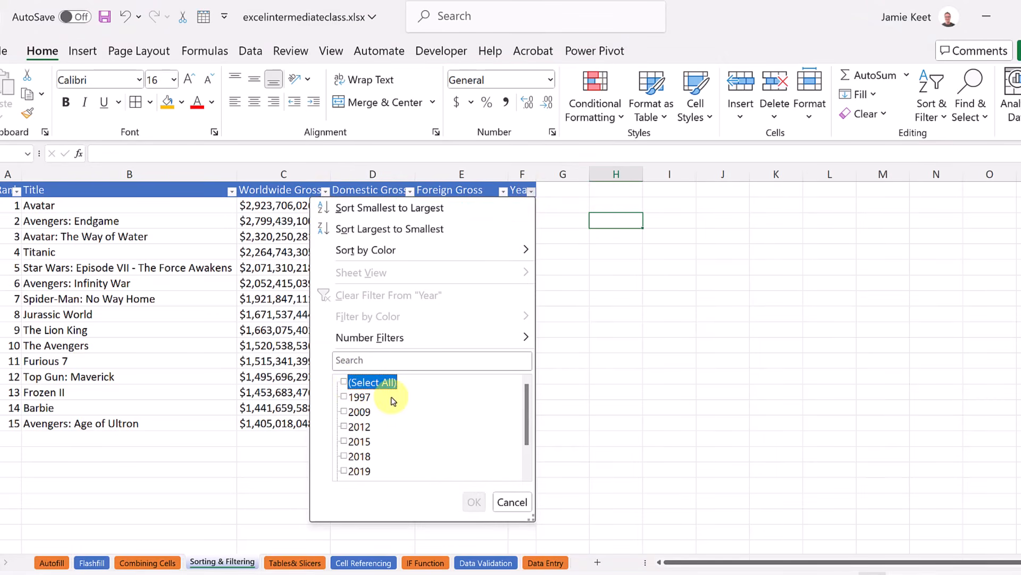
left_click(352, 441)
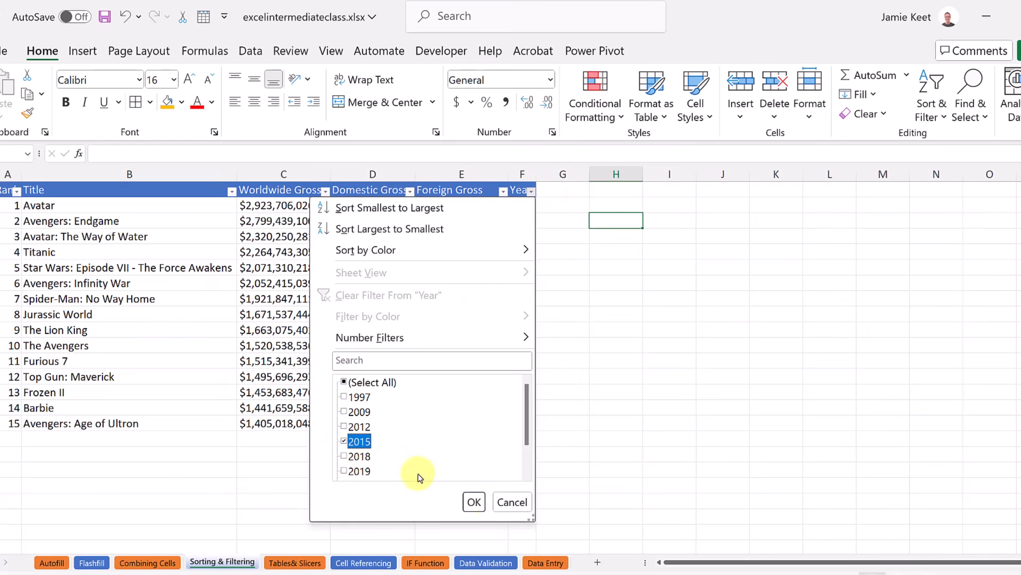
left_click(470, 503)
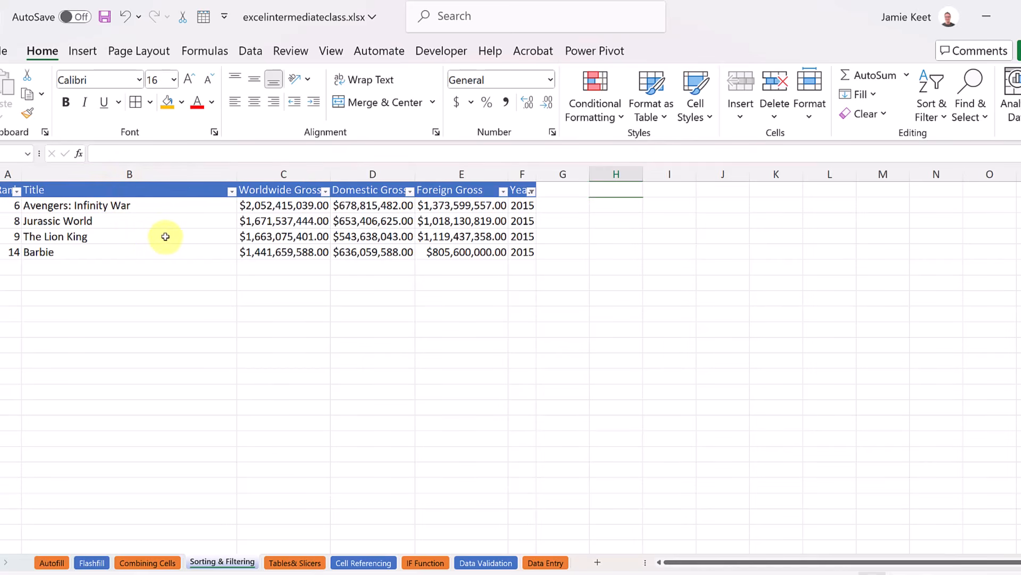
- Filter the Title column of the 2015 movies to show only Barbie
left_click(233, 192)
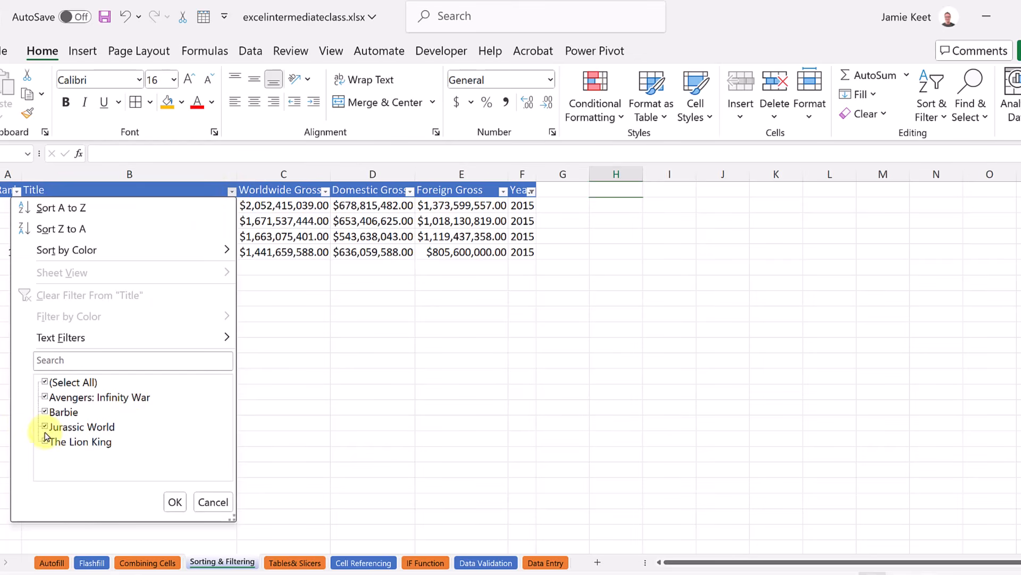
left_click(53, 384)
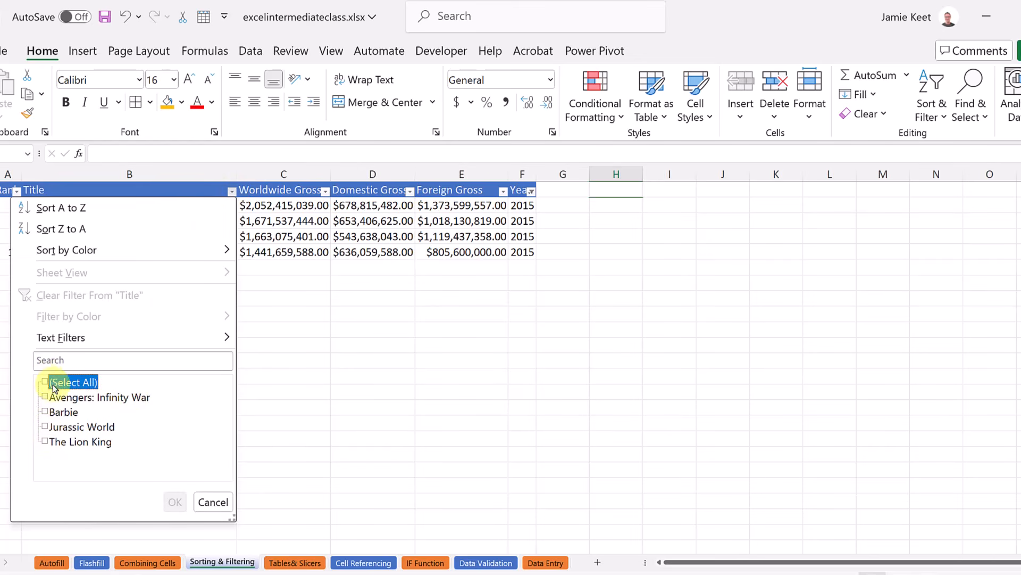
left_click(45, 412)
left_click(175, 501)
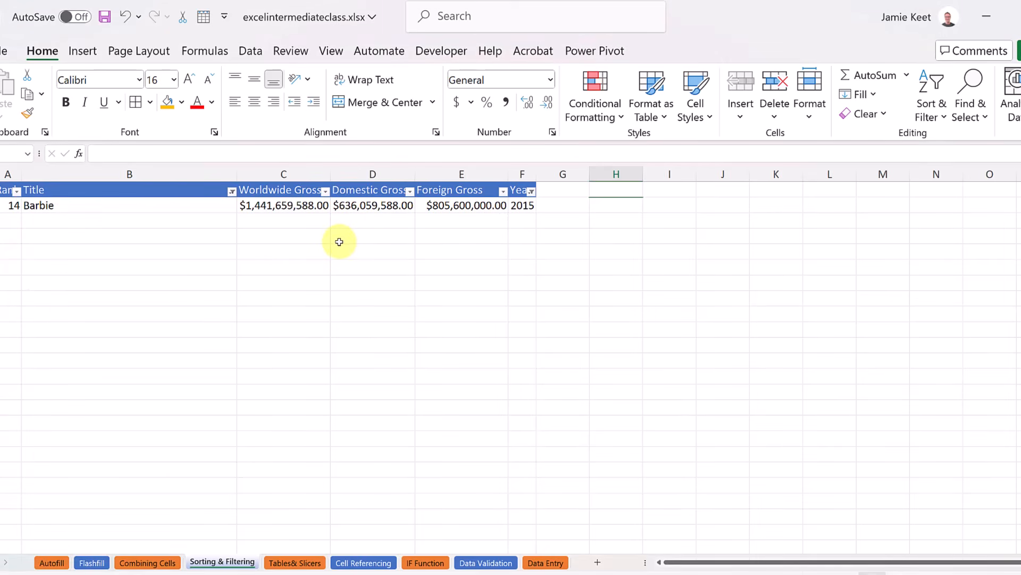
- Clear the Year and Title filters from the movie table to show all movies
left_click(937, 113)
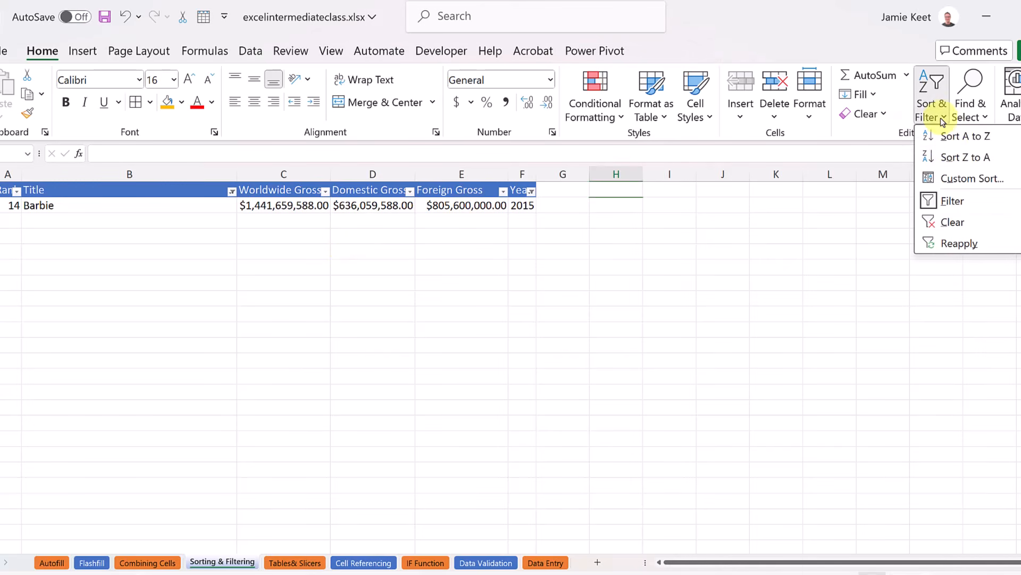
left_click(951, 223)
left_click(461, 253)
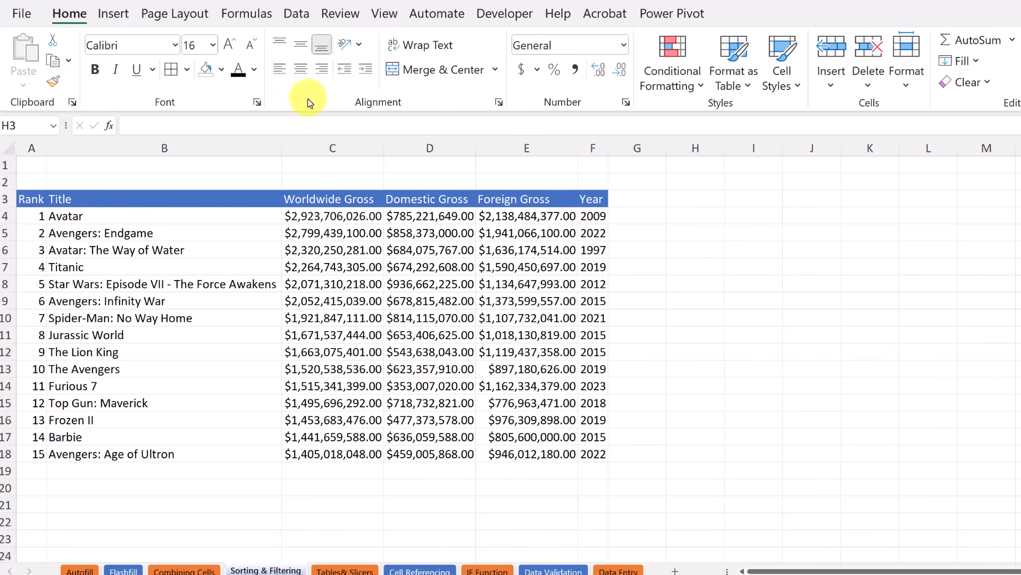
- Create a criteria list beside the table with the heading Year in H3 and 2019, 2015 and 2012 in H4 to H6
left_click(296, 14)
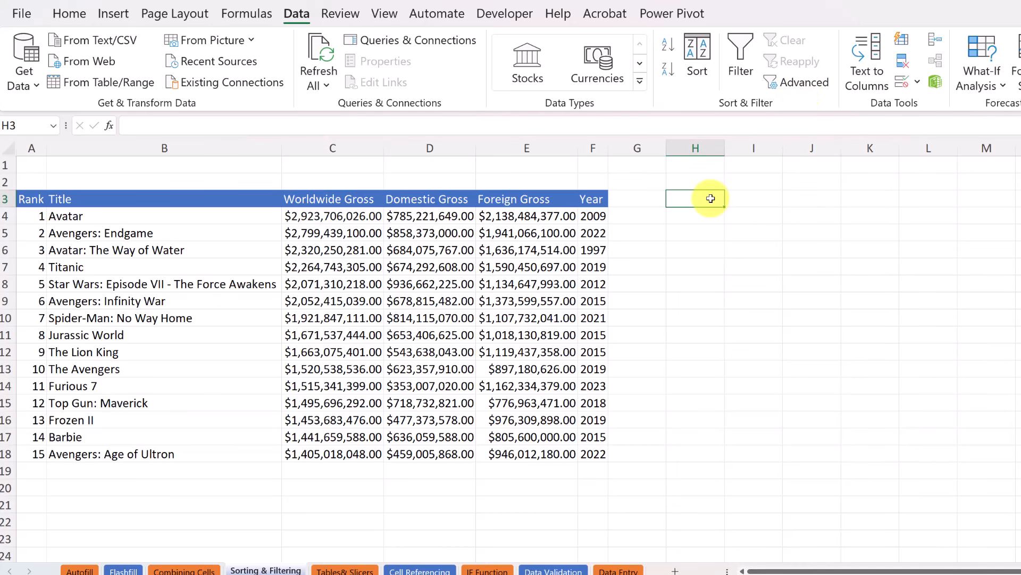
type("Year")
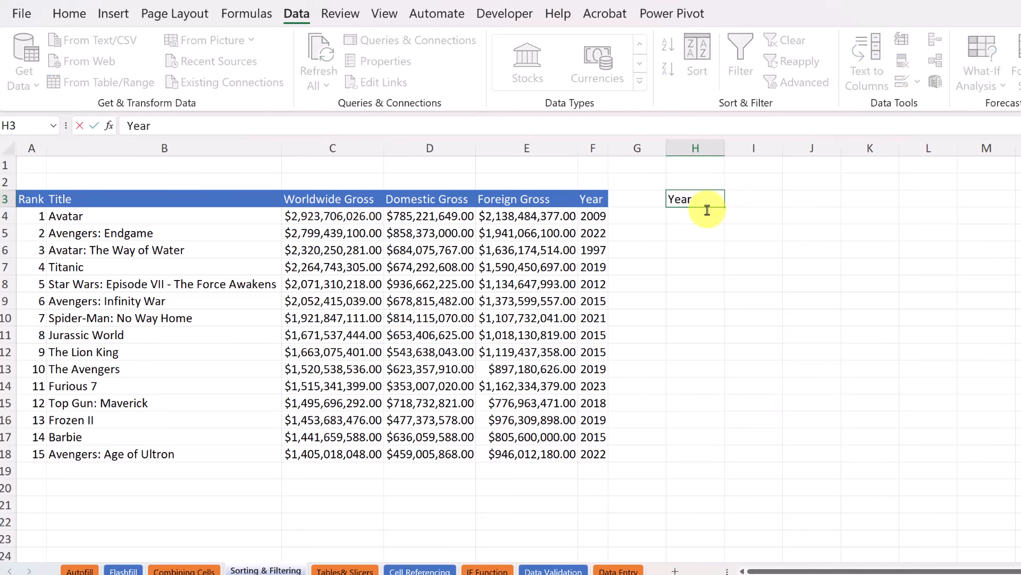
key("Return")
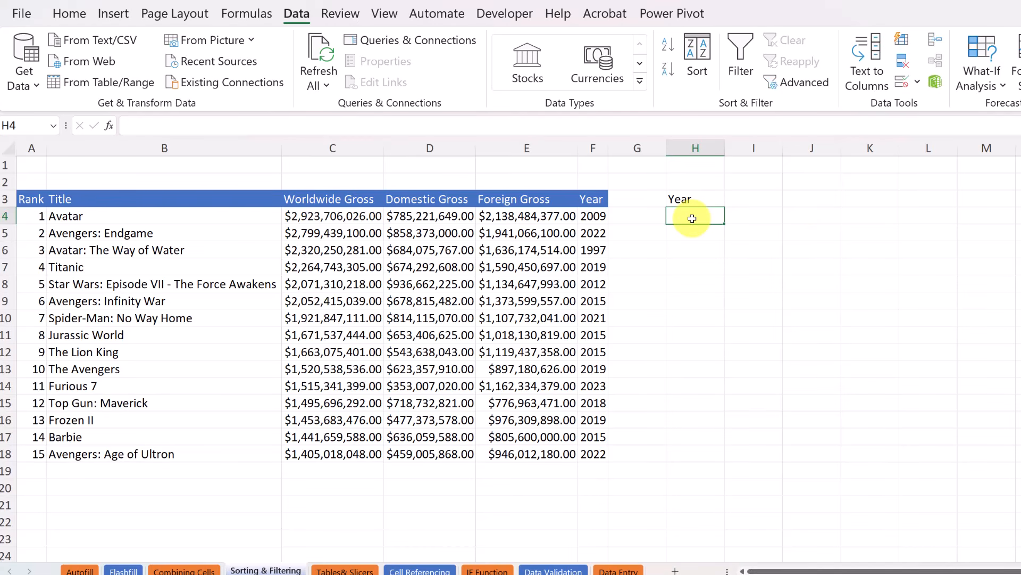
type("2019")
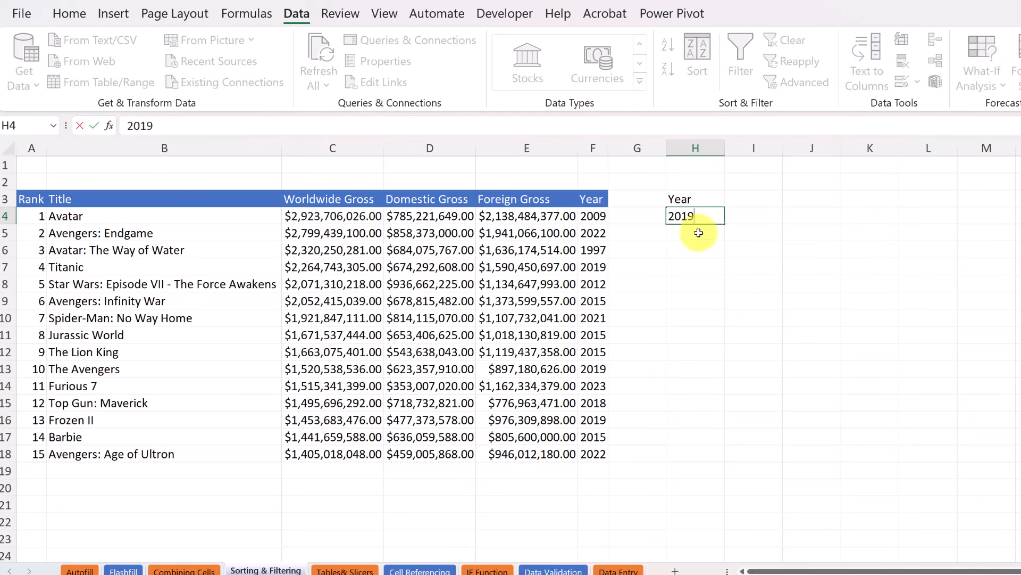
key("Return")
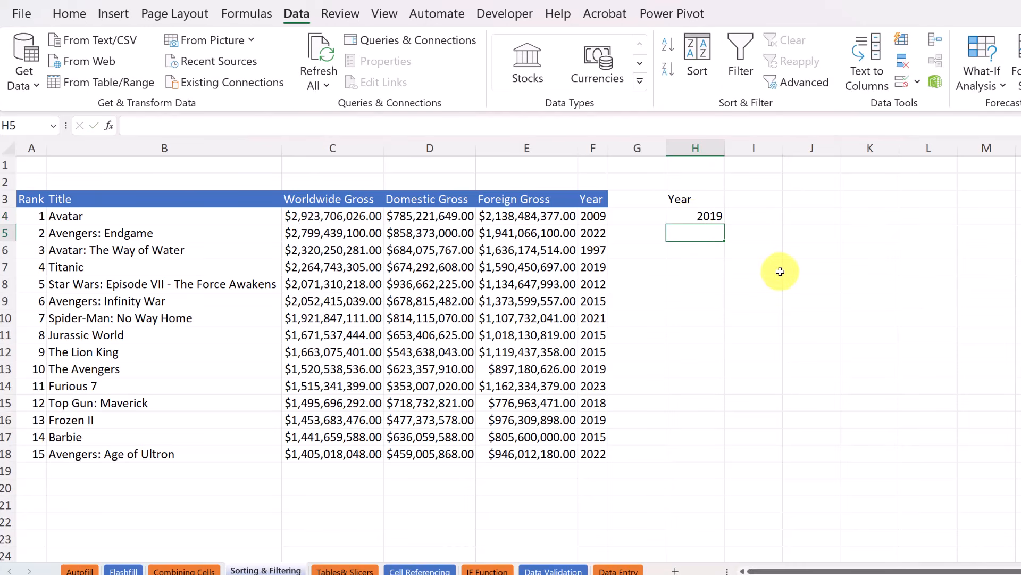
type("1")
key("BackSpace")
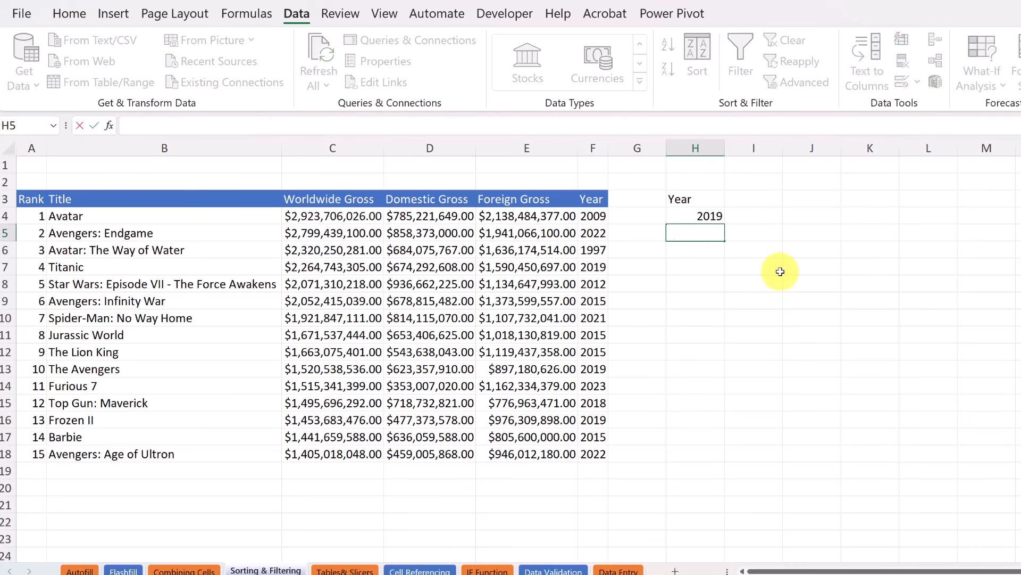
type("2015")
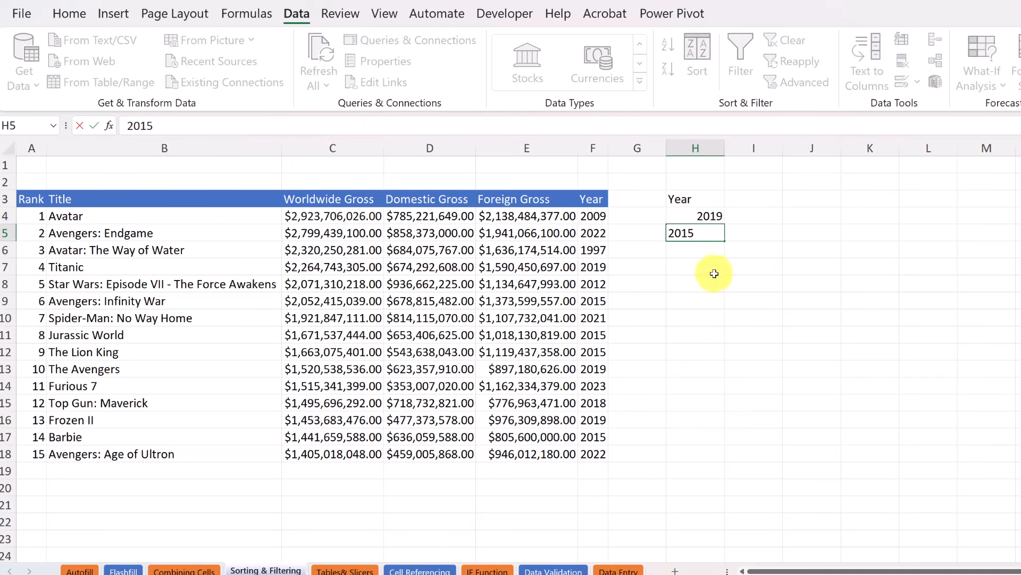
left_click(704, 250)
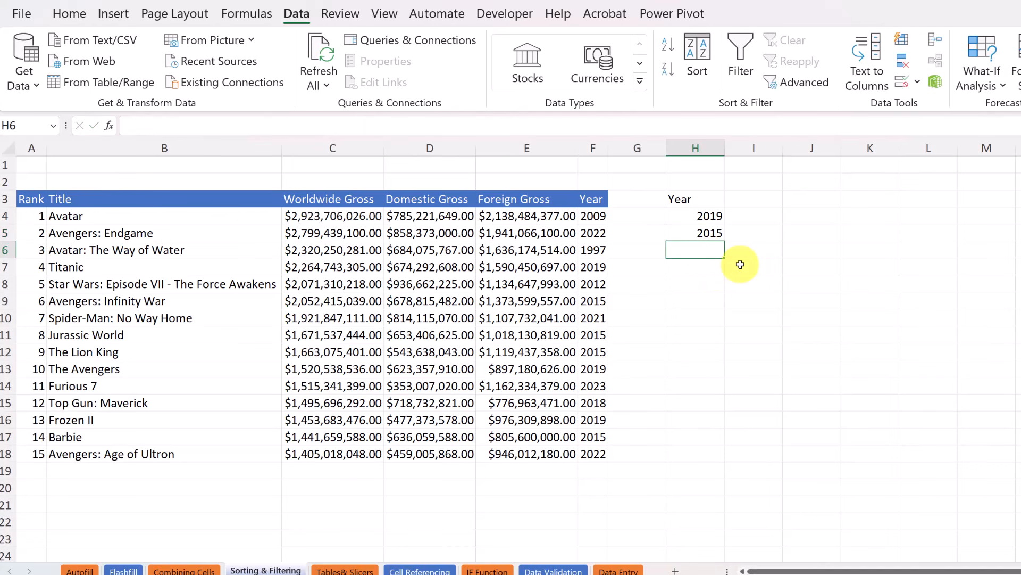
type("2012")
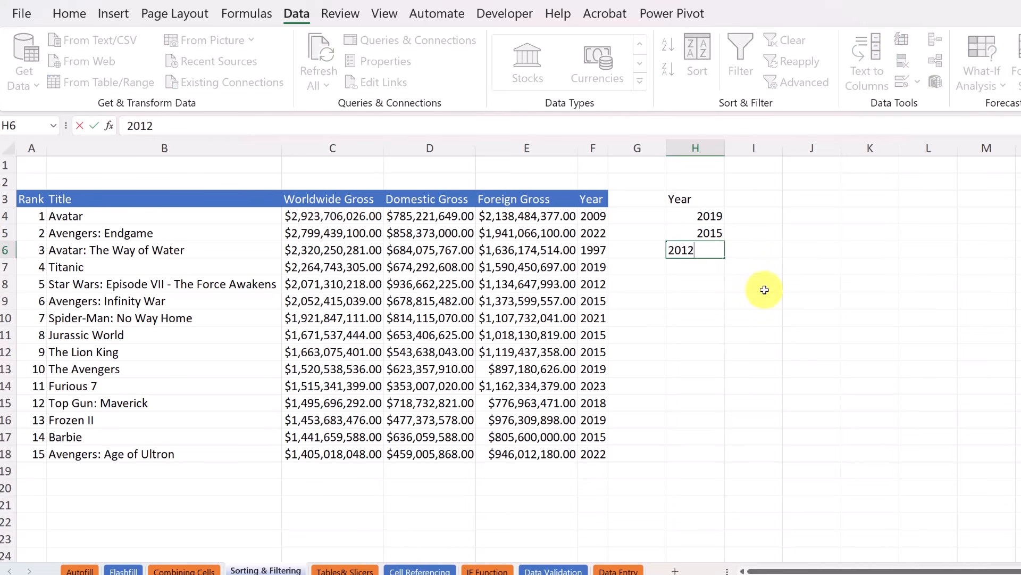
left_click(775, 288)
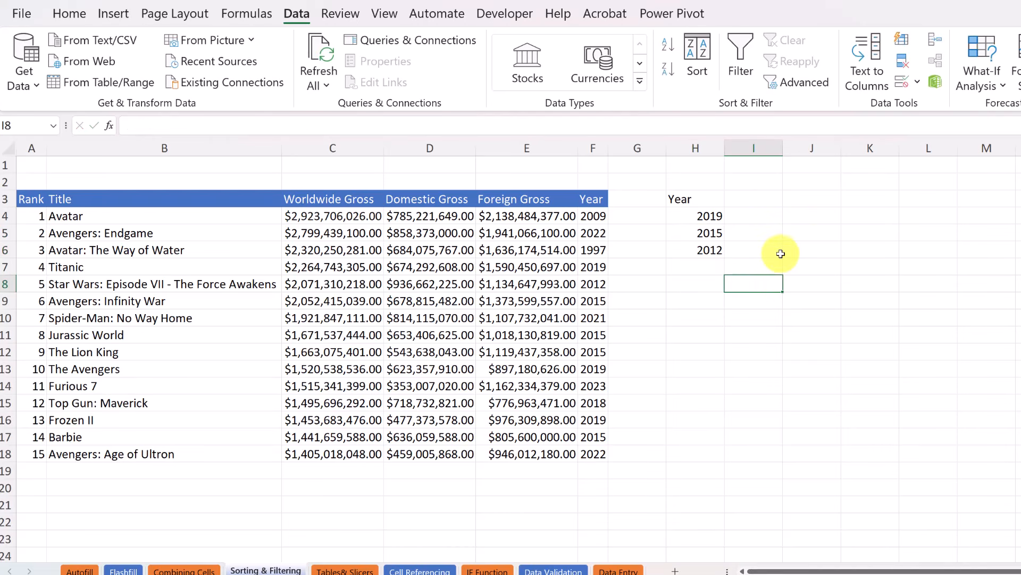
- Apply an advanced filter in place to the movie table A3 to F18, using H3 to H6 as the criteria range
left_click(529, 285)
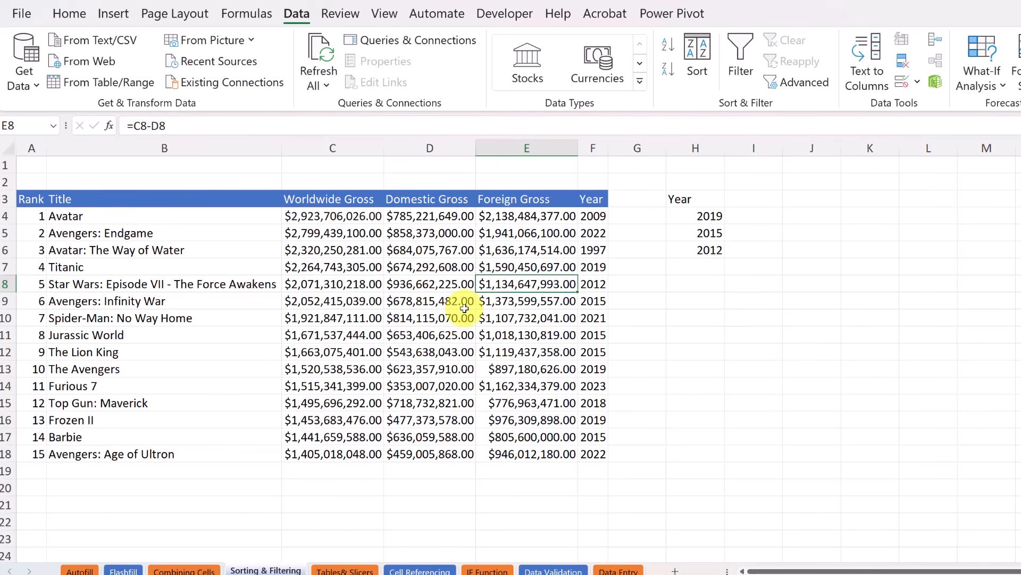
left_click(803, 86)
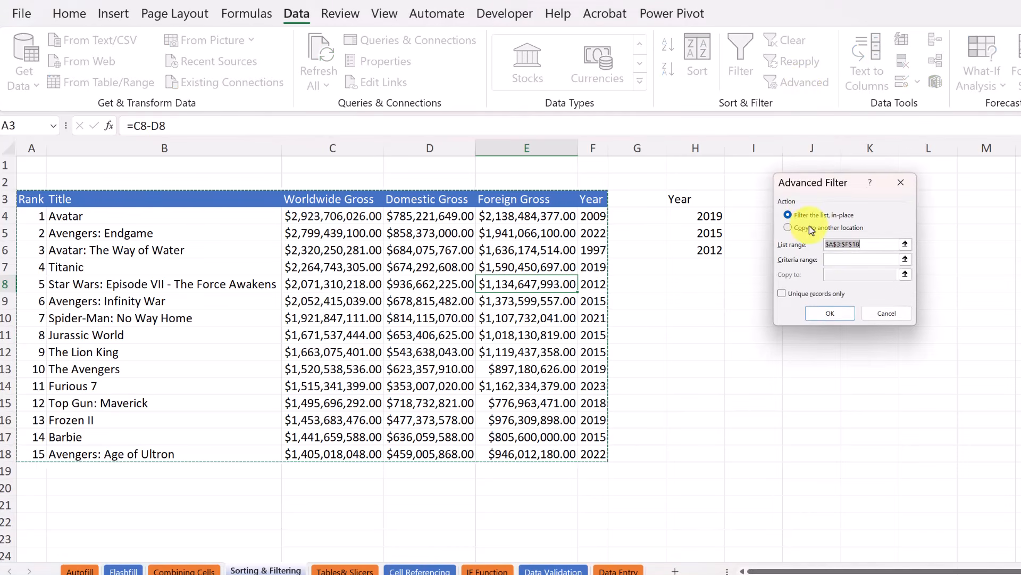
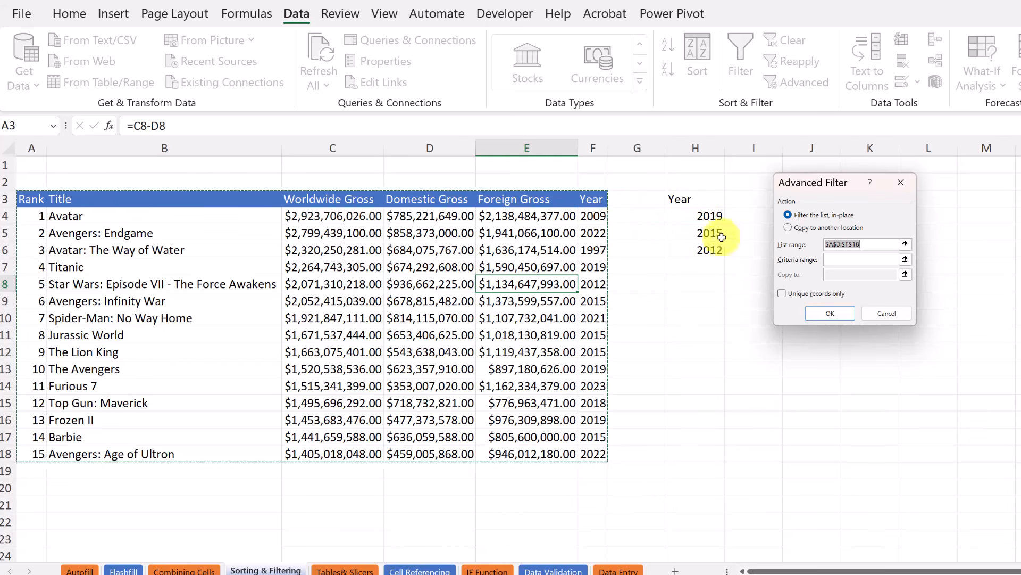
left_click(905, 259)
left_click_drag(686, 199, 718, 253)
key("Return")
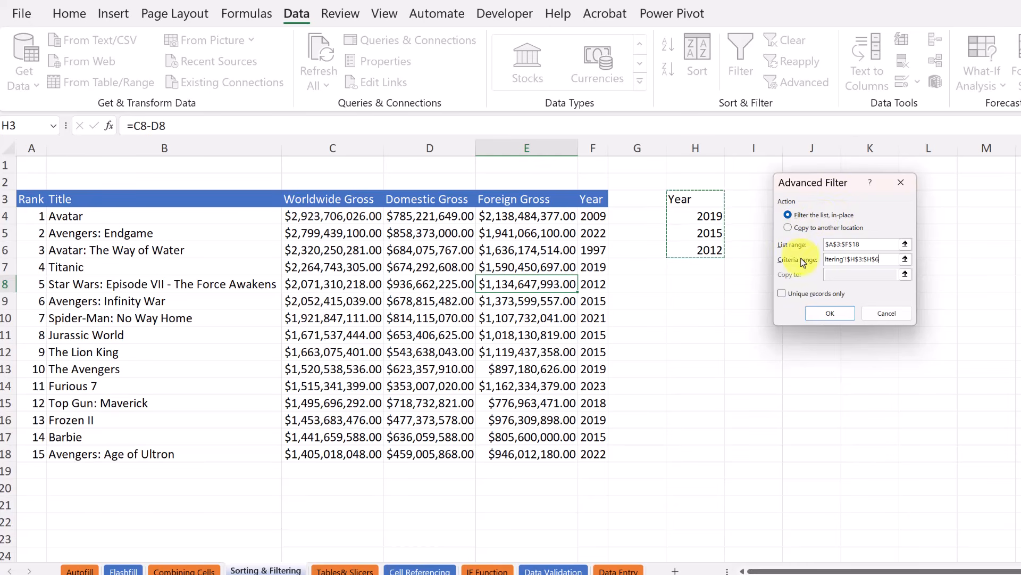
left_click(841, 314)
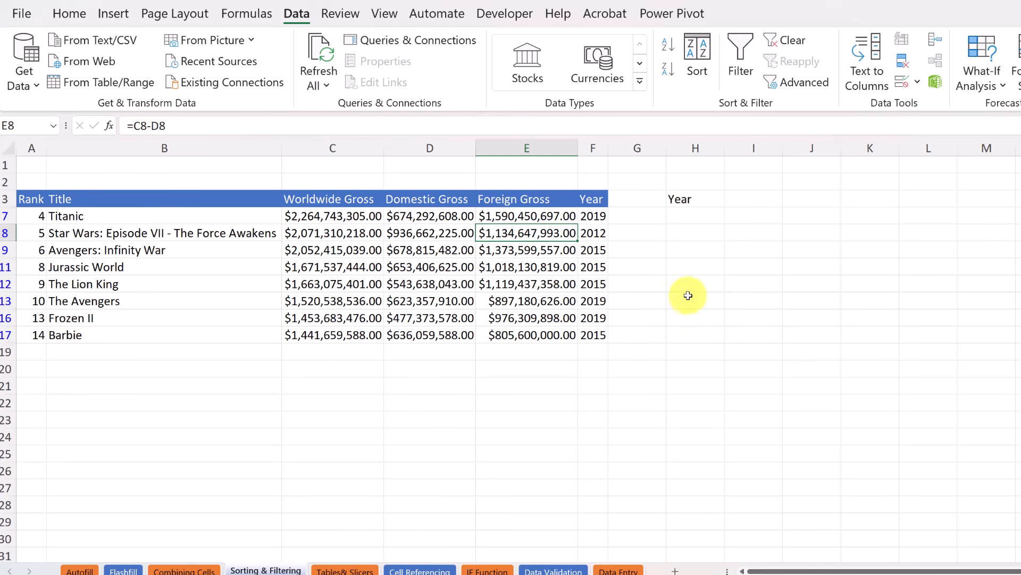
- Clear the advanced filter from the movie table and change the criteria year in H6 to 2021
left_click(792, 42)
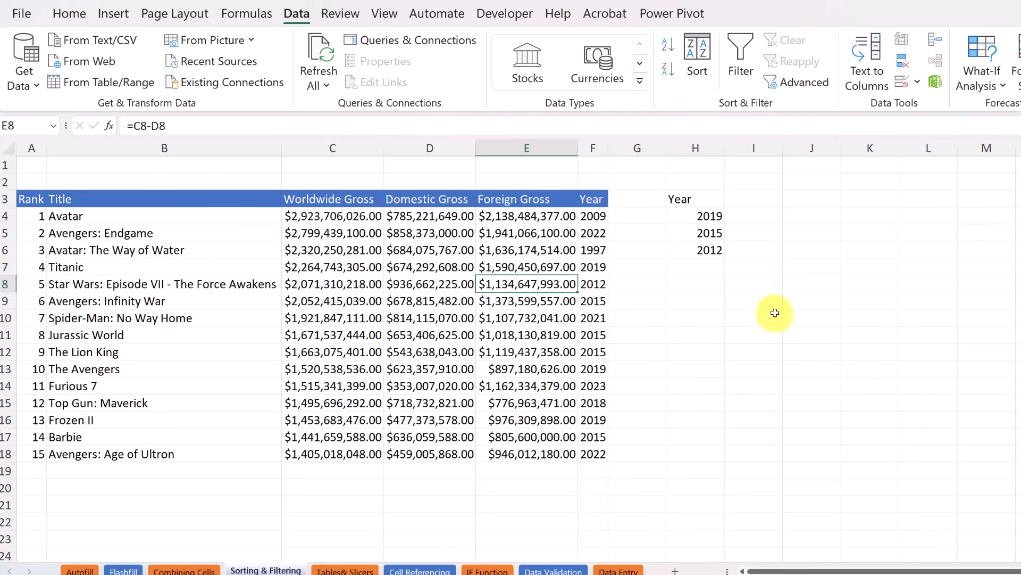
left_click(717, 251)
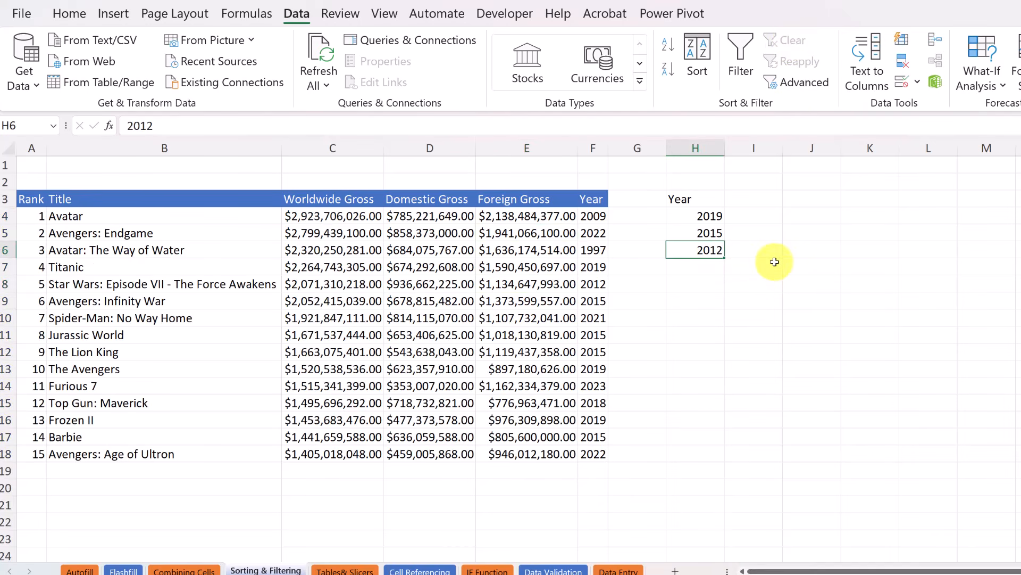
type("20")
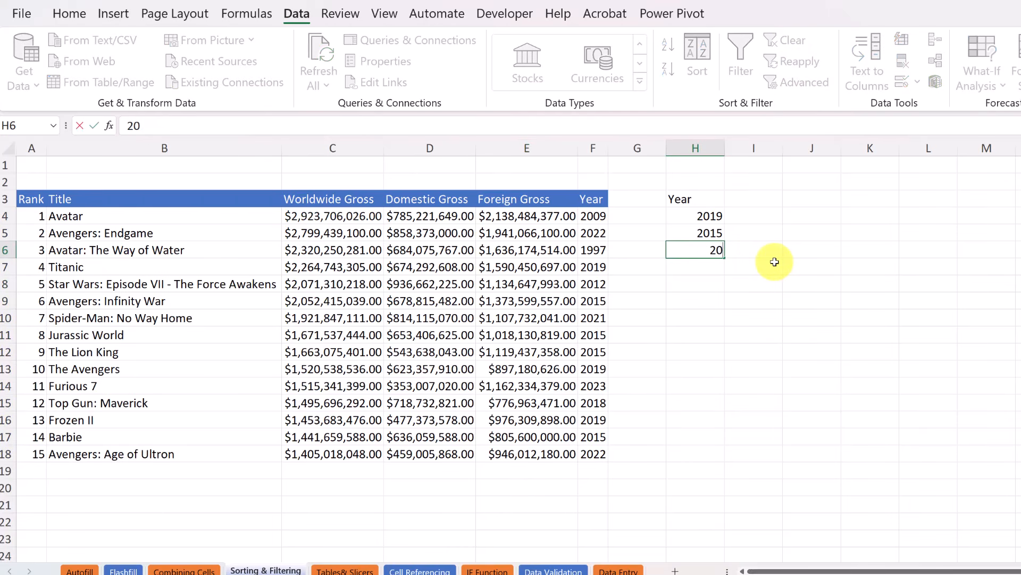
type("21")
key("Return")
left_click(711, 251)
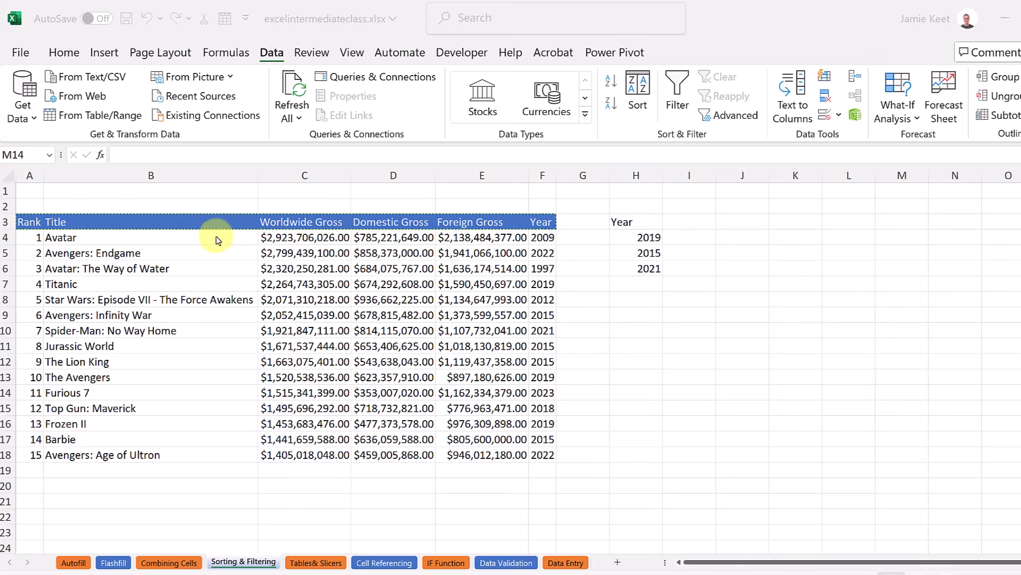
- Copy the table's header row from Rank to Year, A3 to F3, and paste it starting at J3
left_click(79, 218)
left_click_drag(23, 220, 539, 224)
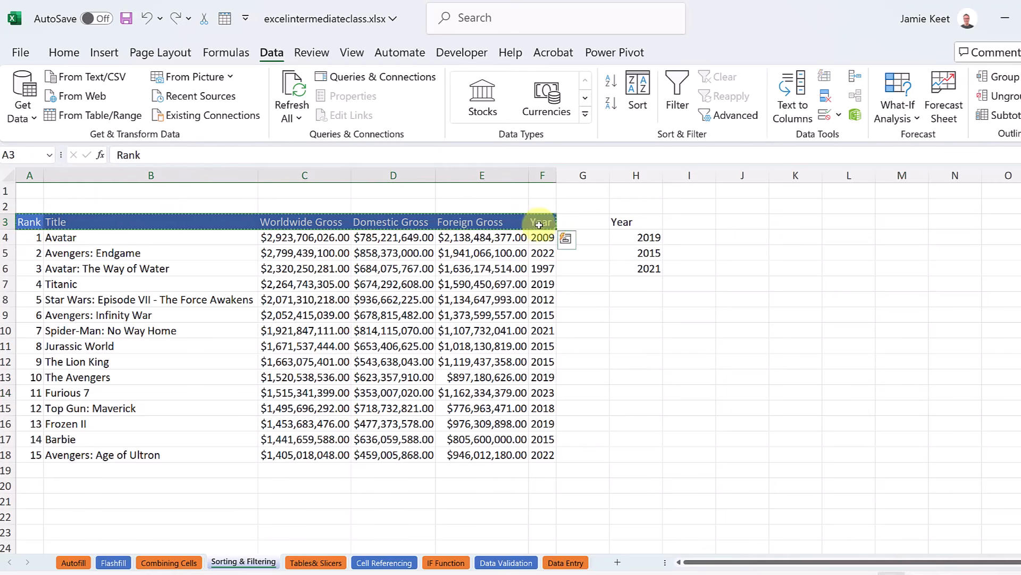
left_click(732, 224)
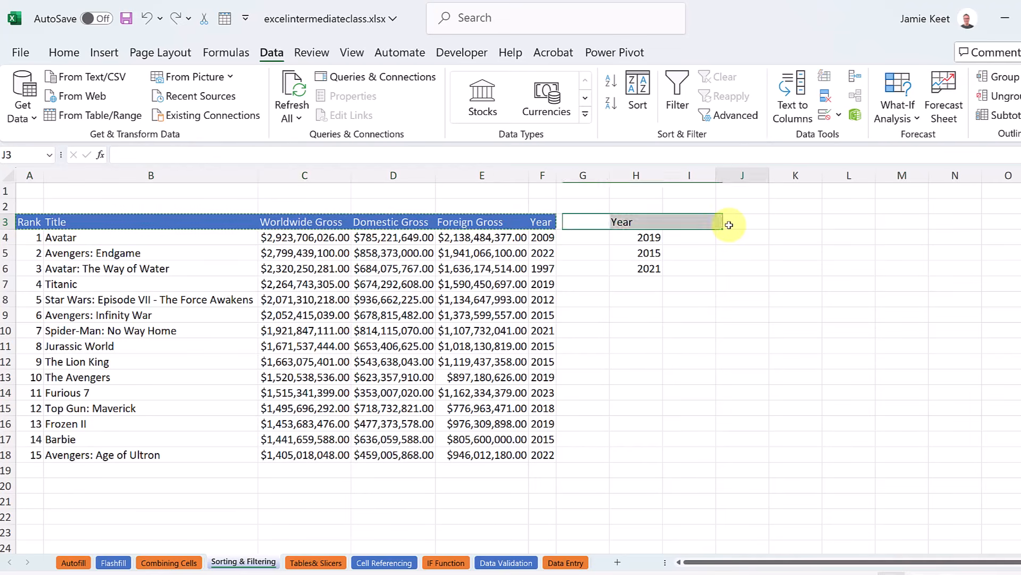
key("ctrl+v")
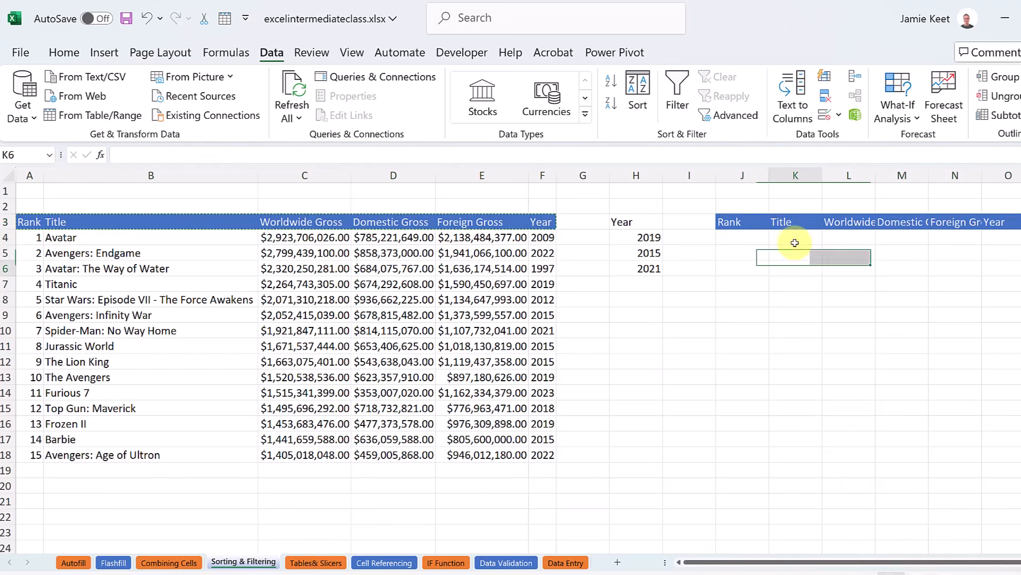
- AutoFit the widths of columns J to O to the pasted headers and deselect them
left_click_drag(737, 175, 1004, 186)
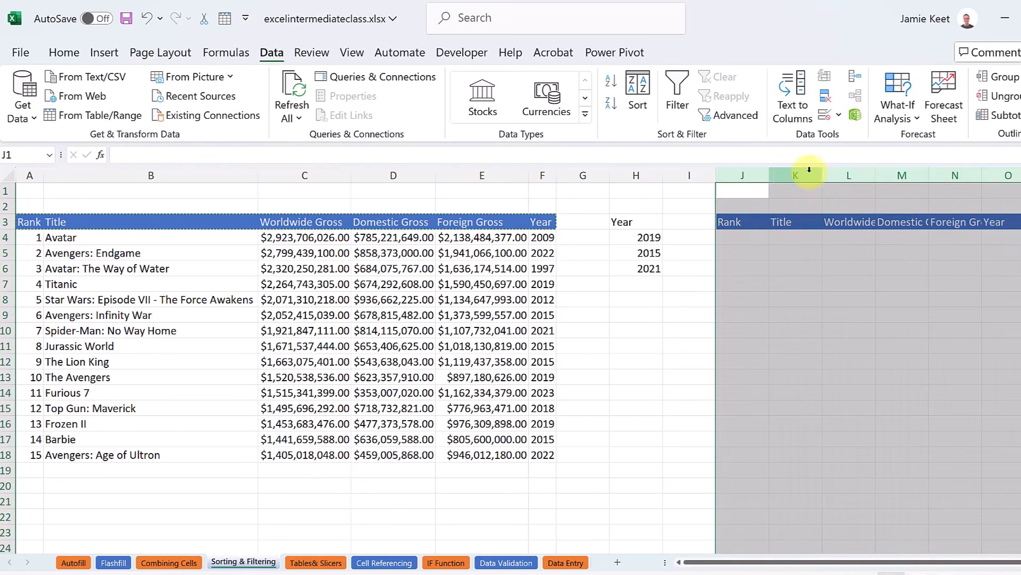
double_click(772, 176)
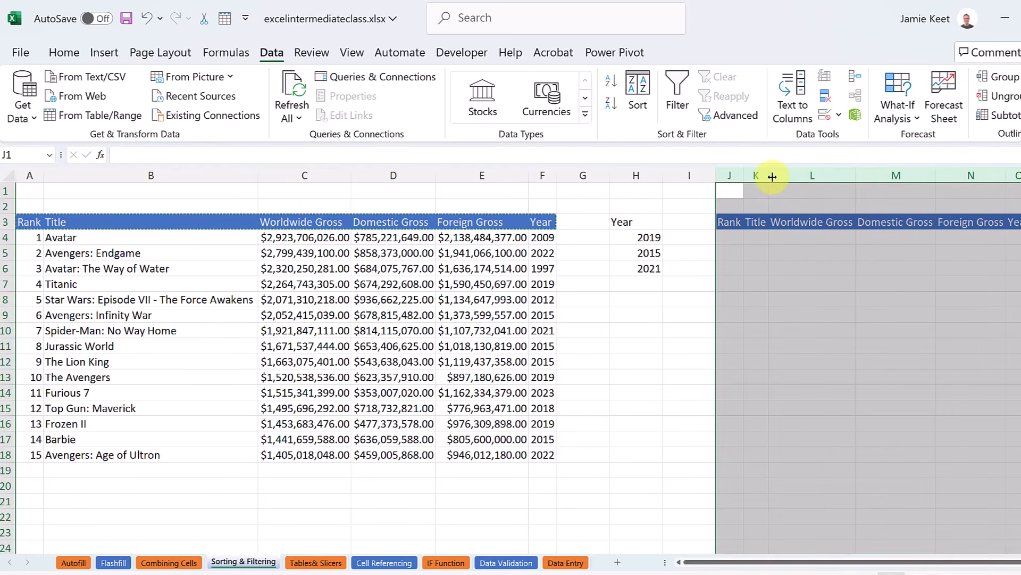
left_click(810, 282)
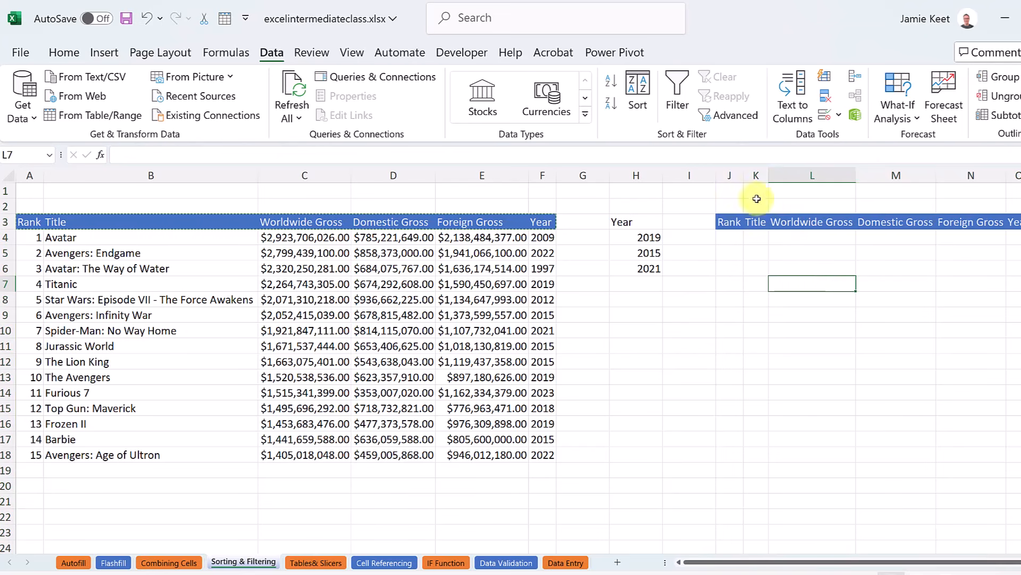
- Enter the label Year in J1 and the filter value 2019 in K1 above the pasted headers
left_click(730, 191)
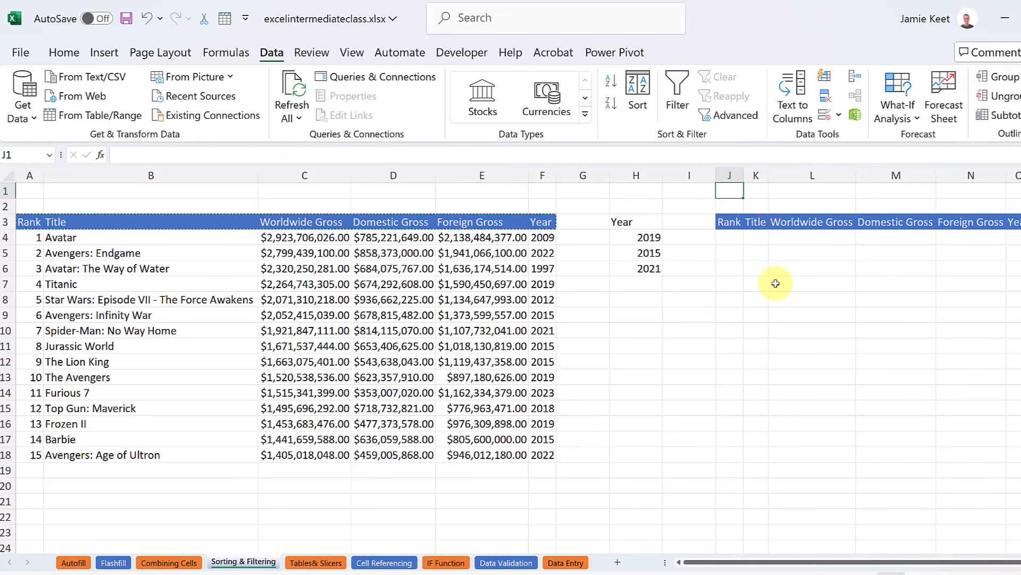
type("Year")
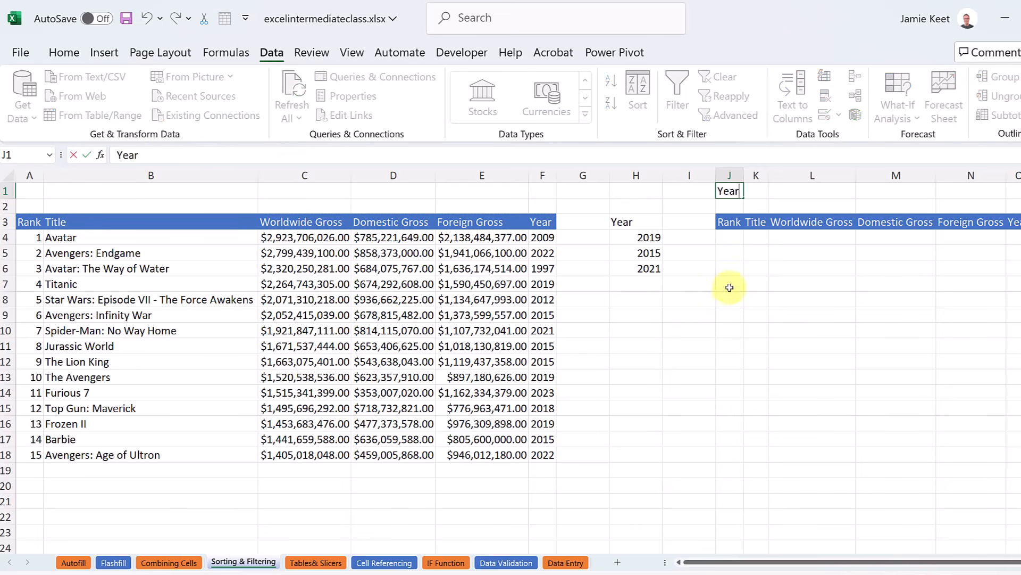
key("Tab")
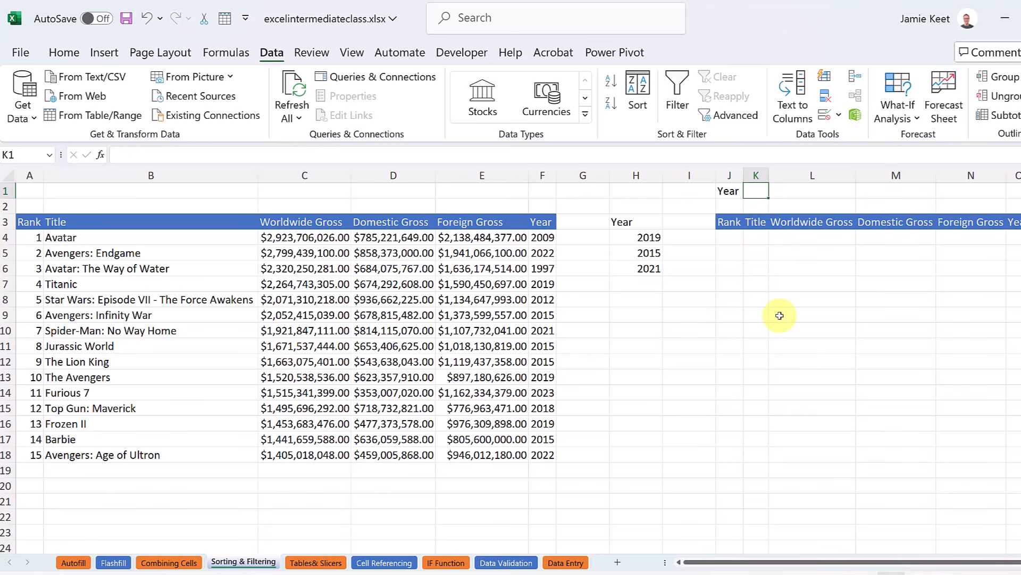
type("2019")
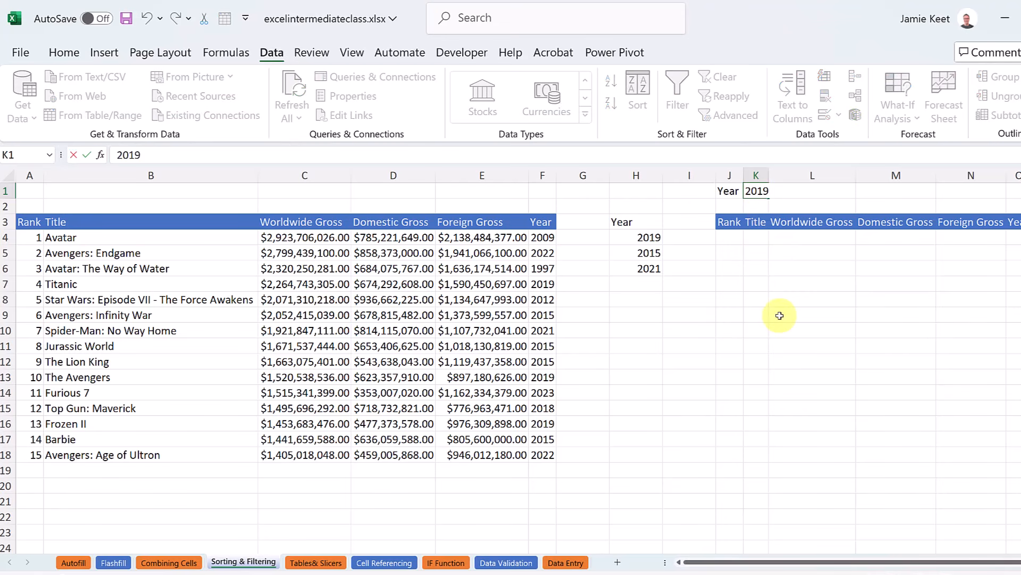
left_click(805, 314)
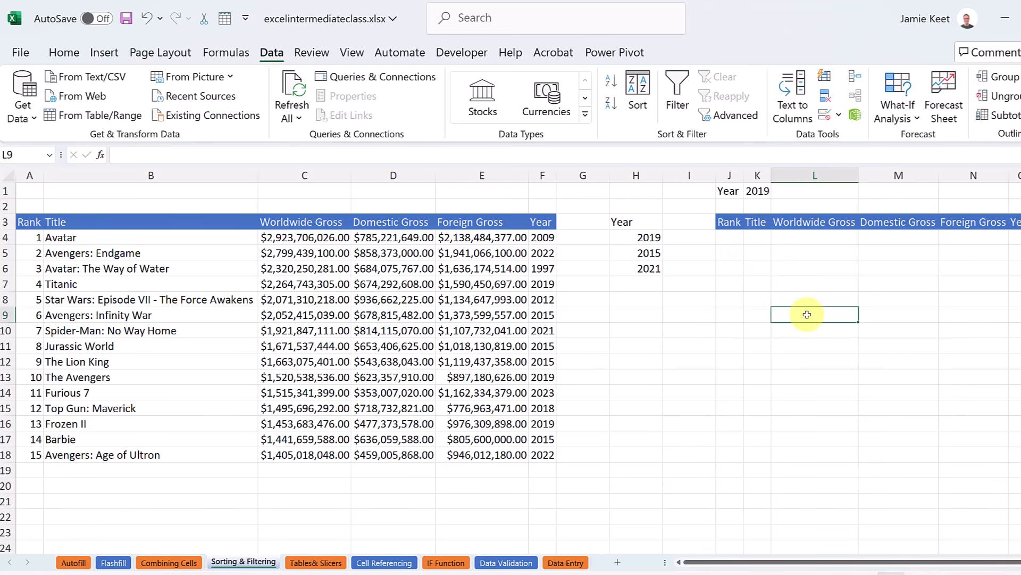
- Search the function library for filter and insert the FILTER function into cell J4
left_click(729, 238)
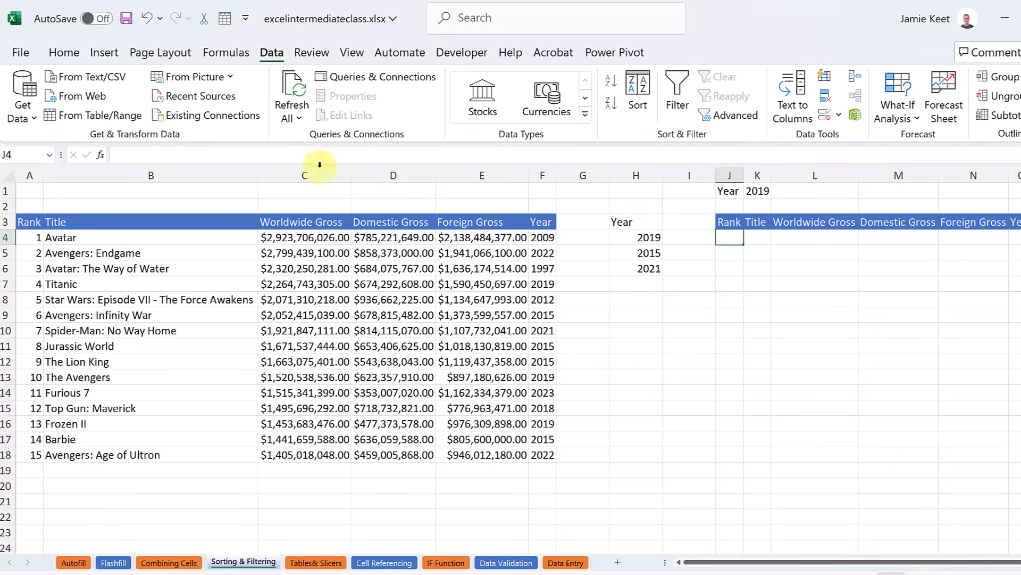
left_click(101, 156)
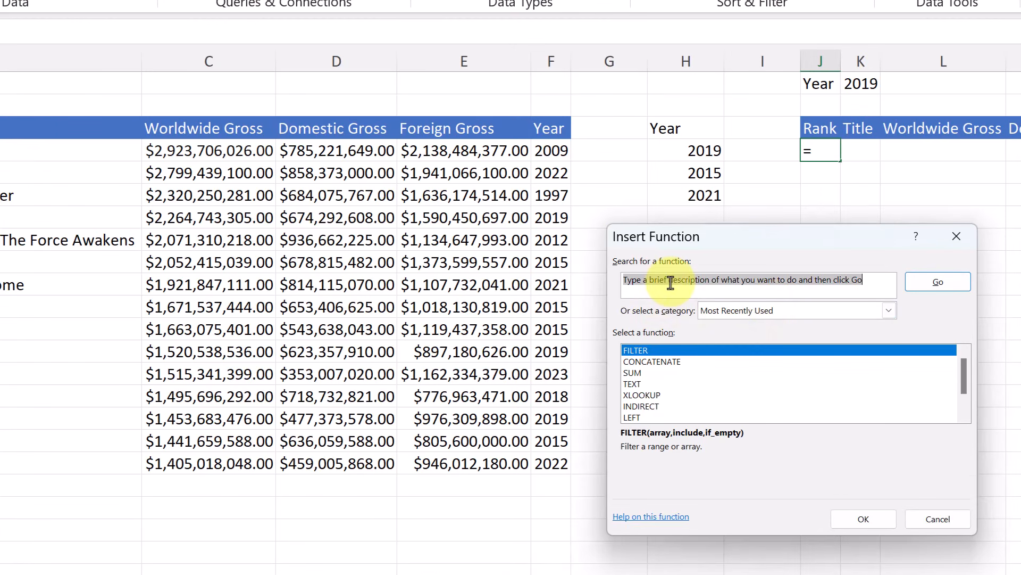
type("filter")
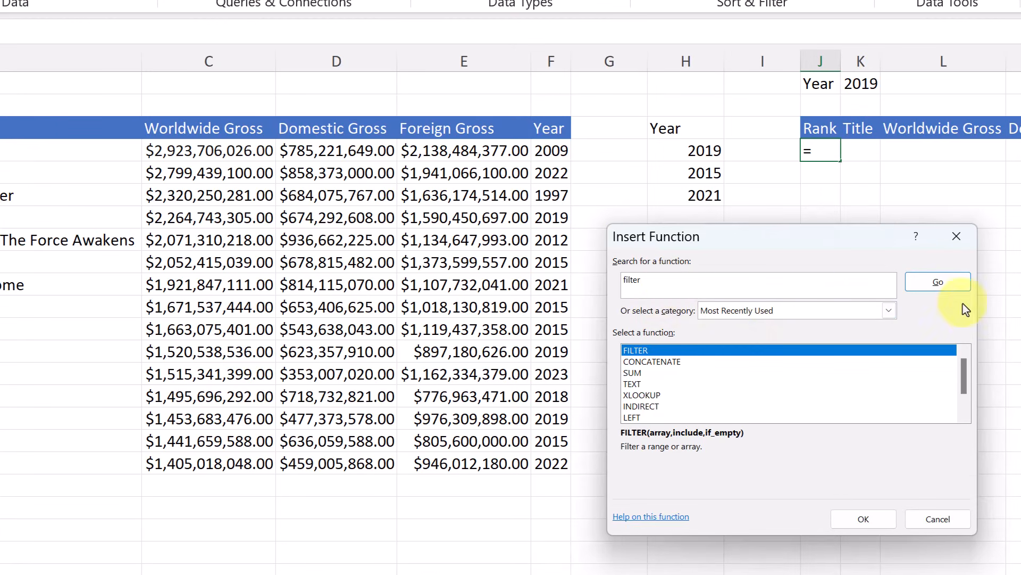
left_click(959, 290)
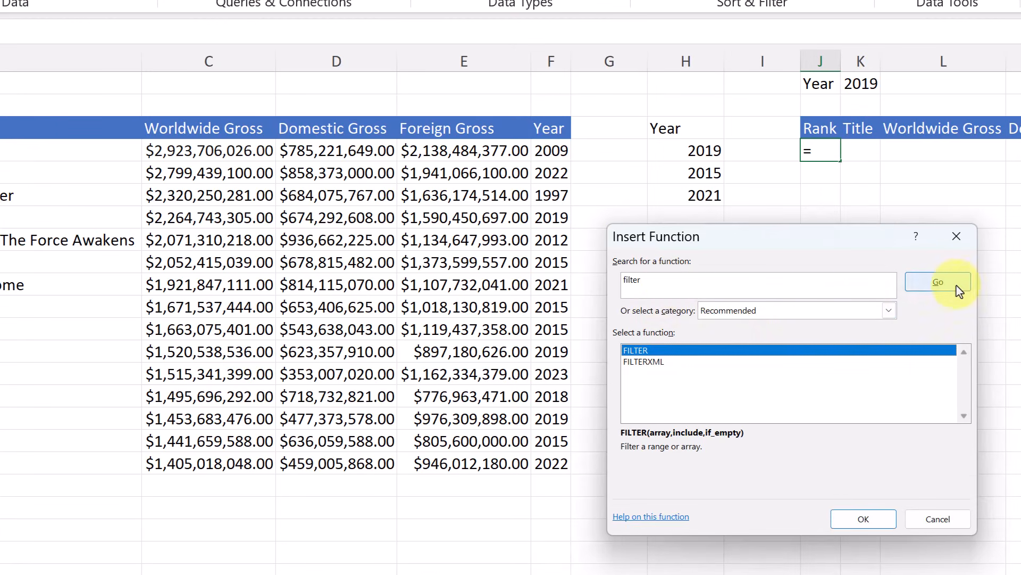
double_click(650, 354)
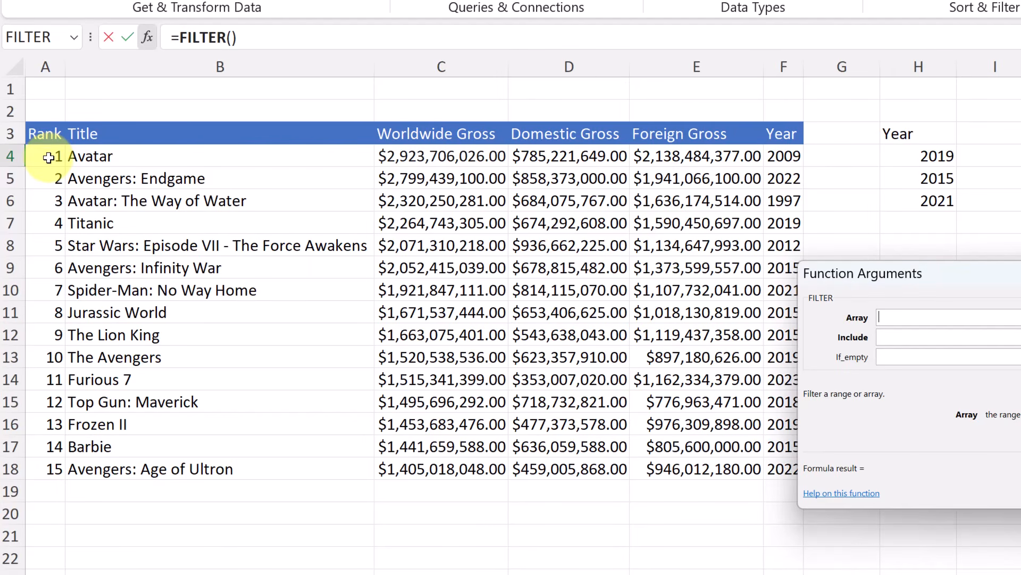
- Set the FILTER function's array to A4:F18 and its include condition to F4:F18=K1
left_click_drag(49, 158, 781, 473)
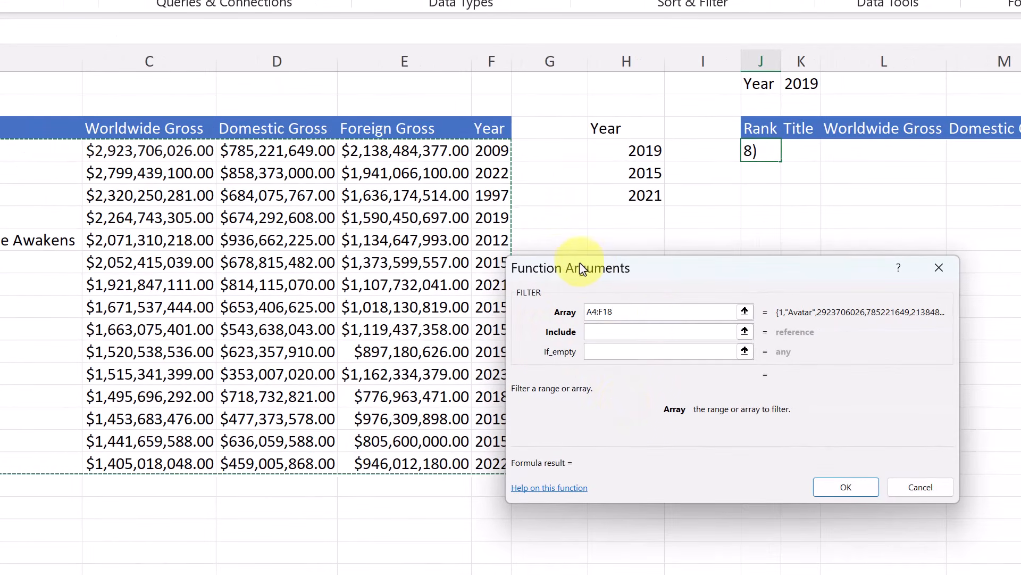
left_click_drag(582, 268, 627, 264)
left_click(643, 327)
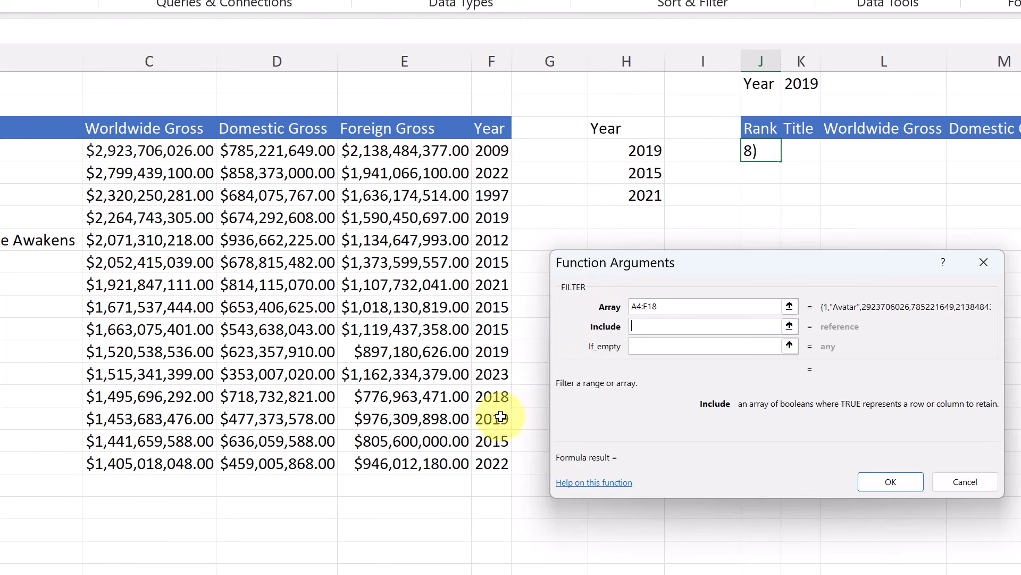
left_click_drag(488, 151, 497, 455)
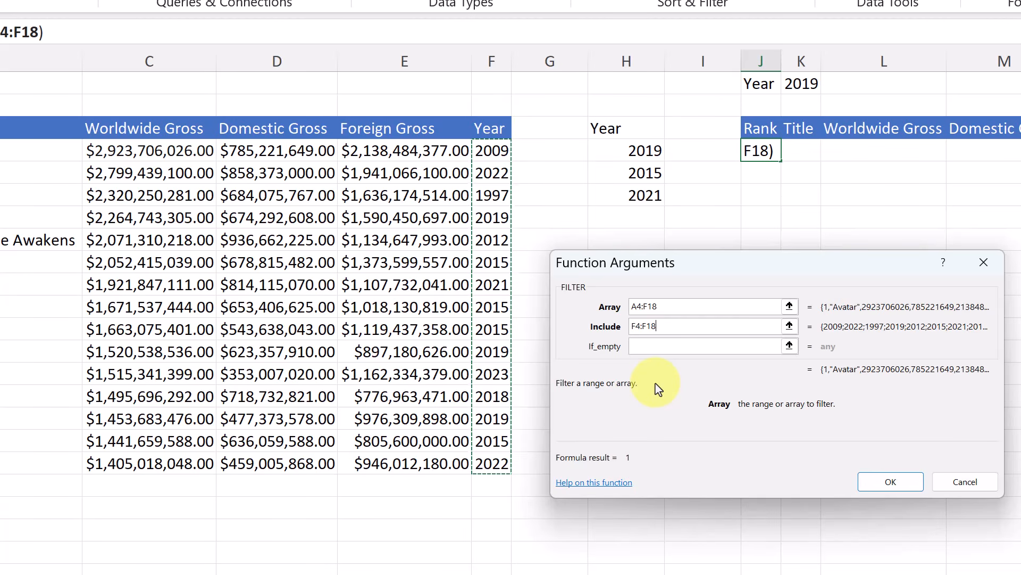
type("=")
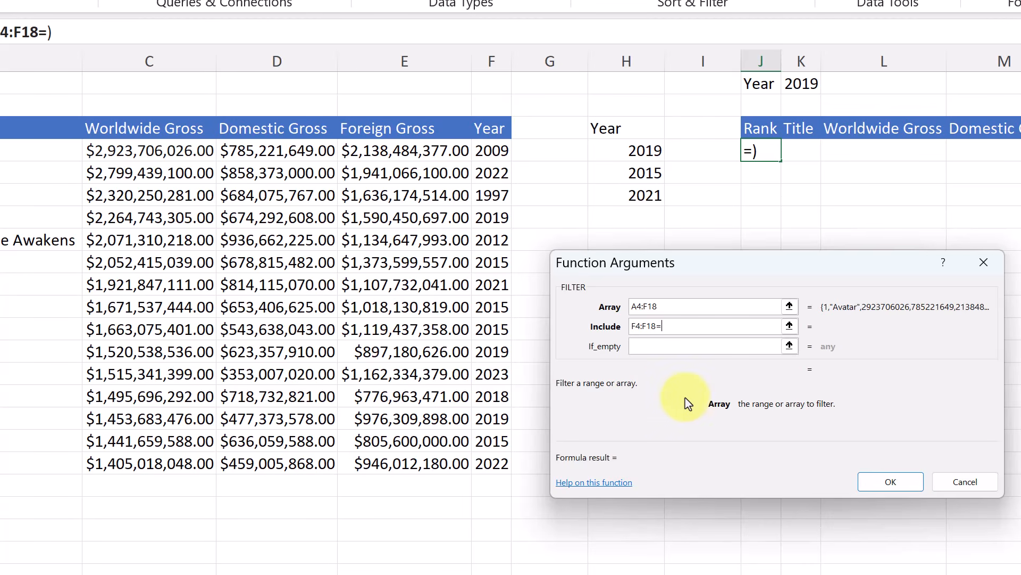
left_click(806, 85)
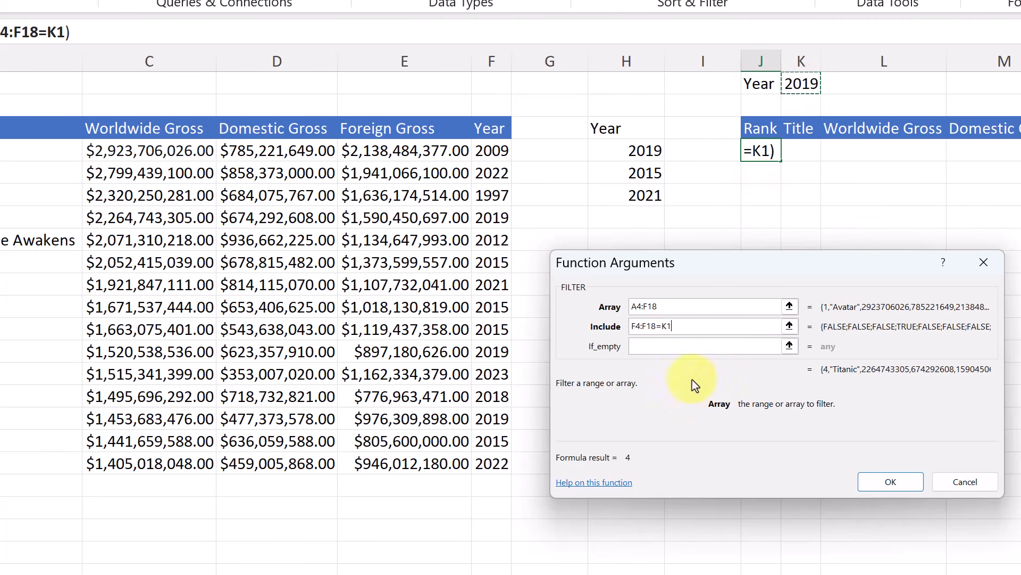
- Set the FILTER function's If_empty argument to "" and complete the formula
left_click(668, 347)
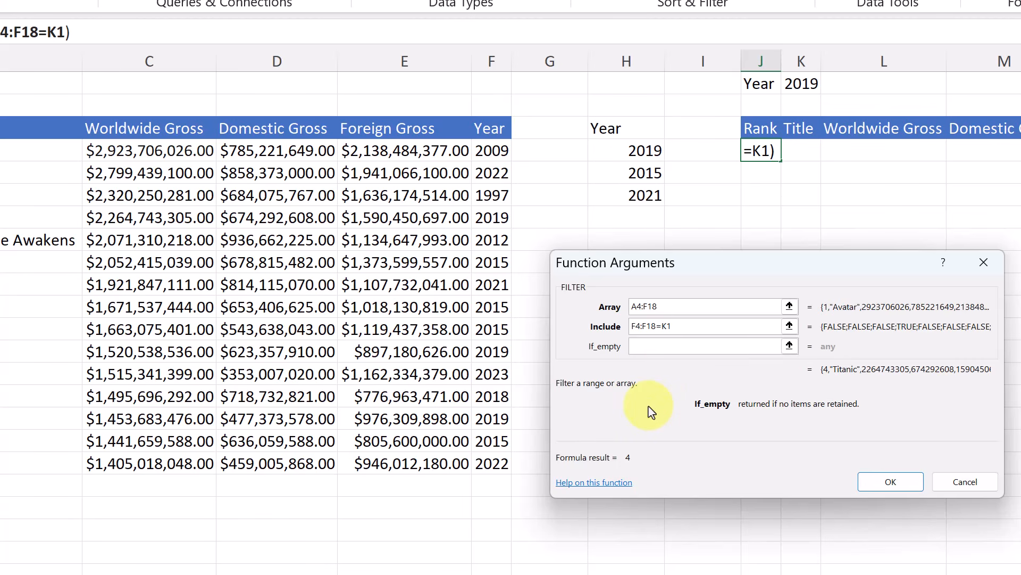
type("\"\"")
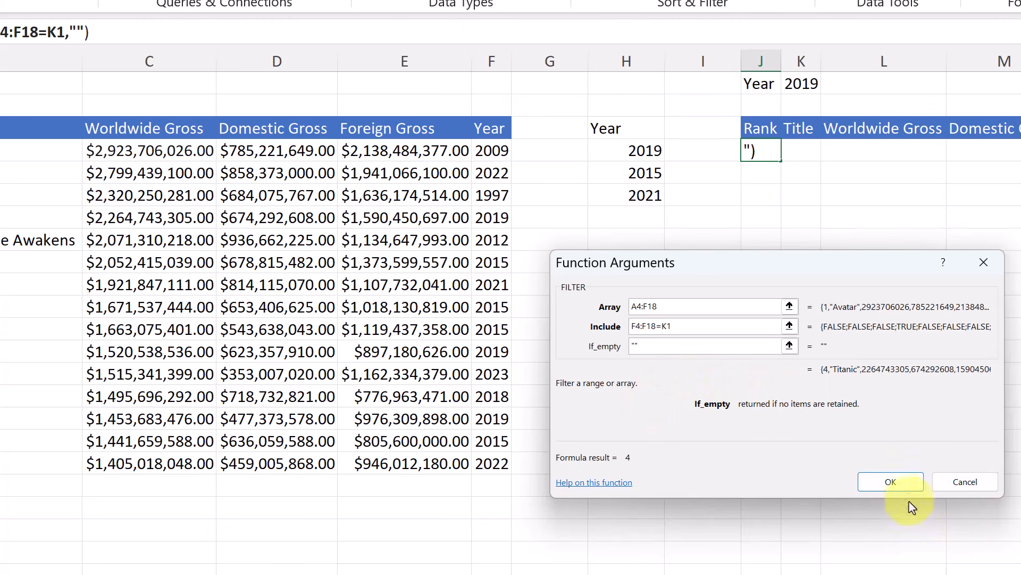
left_click(890, 481)
- AutoFit columns K and O to the filtered titles and years
scroll(748, 484, "right", 3)
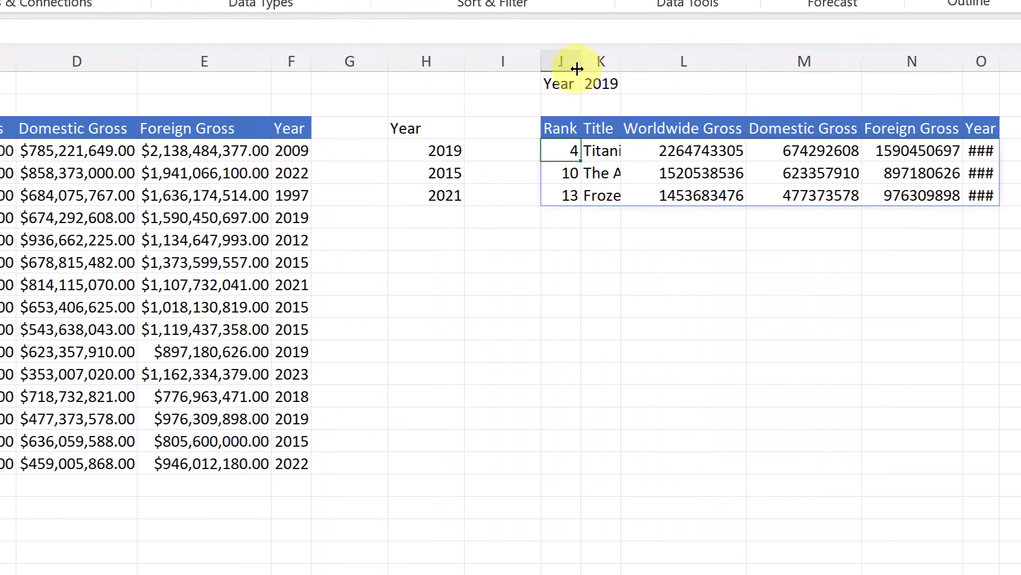
double_click(622, 66)
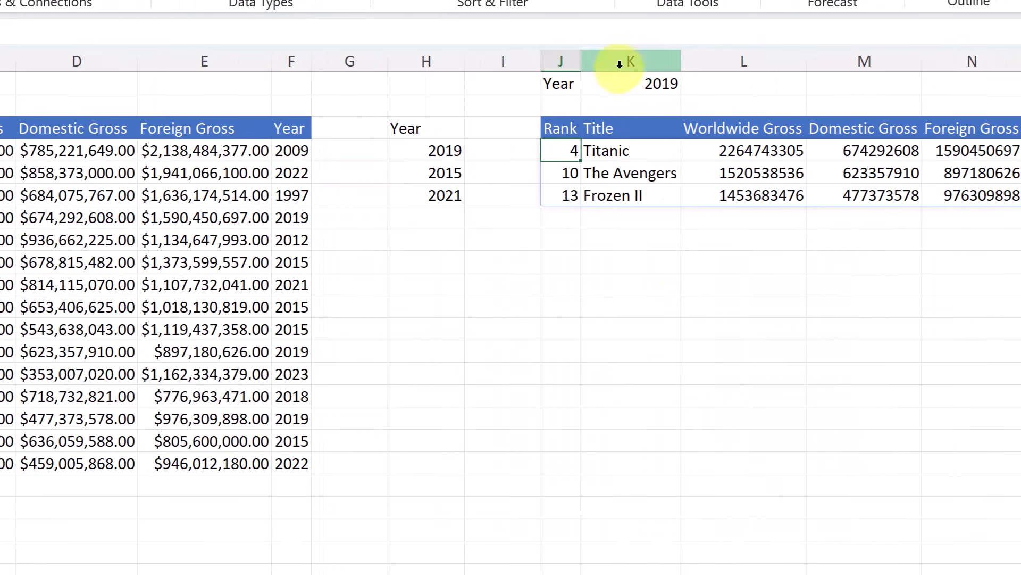
left_click(738, 263)
scroll(1010, 69, "right", 3)
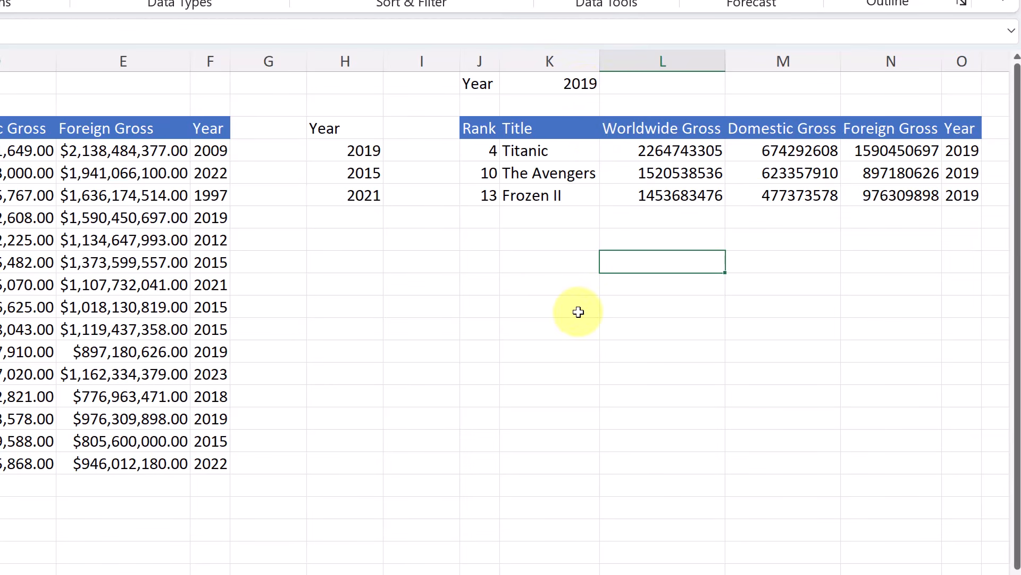
- Change the filter year in K1 to 2022 so the FILTER formula returns that year's movies
left_click(581, 84)
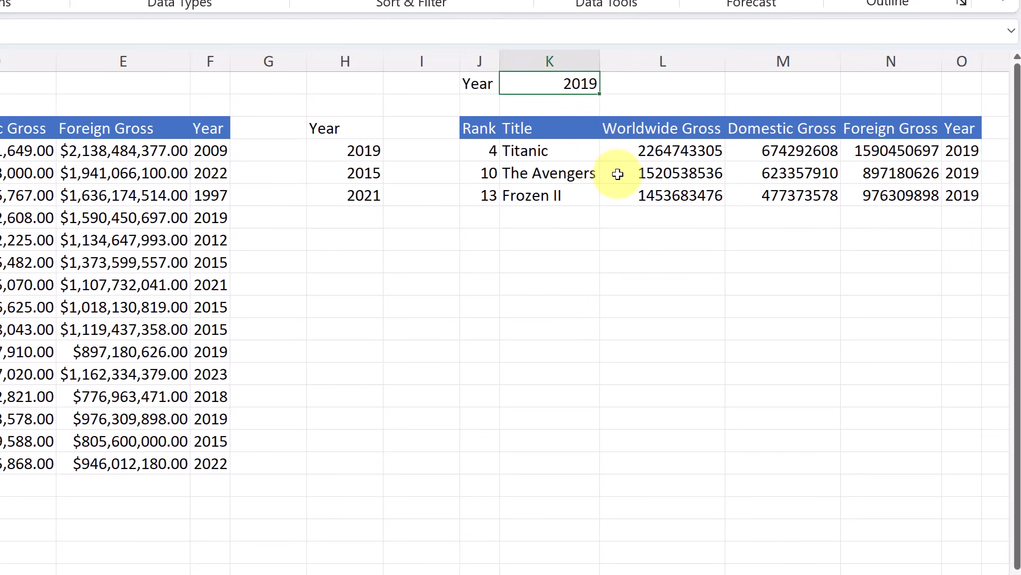
type("2022")
key("Return")
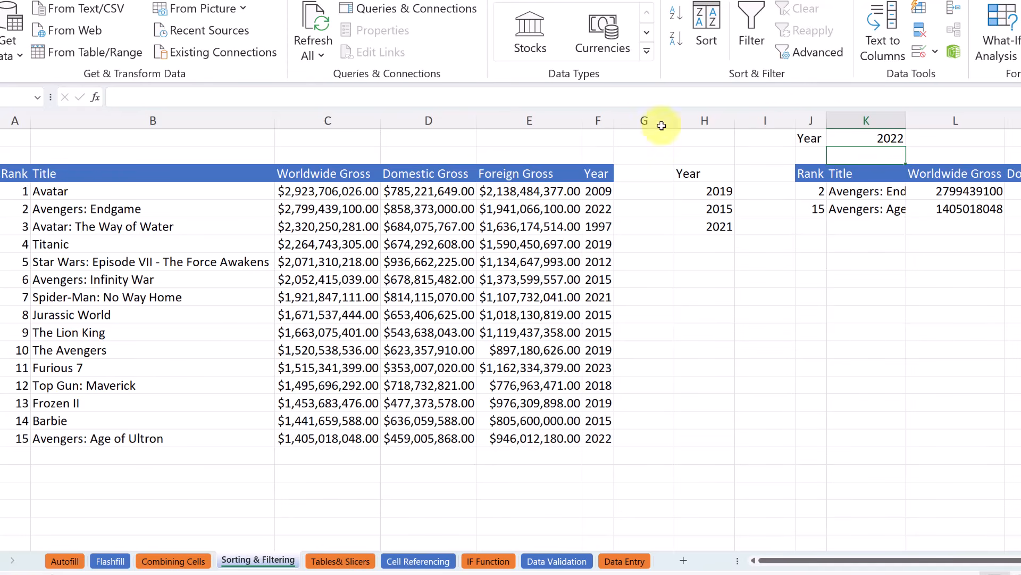
left_click(883, 140)
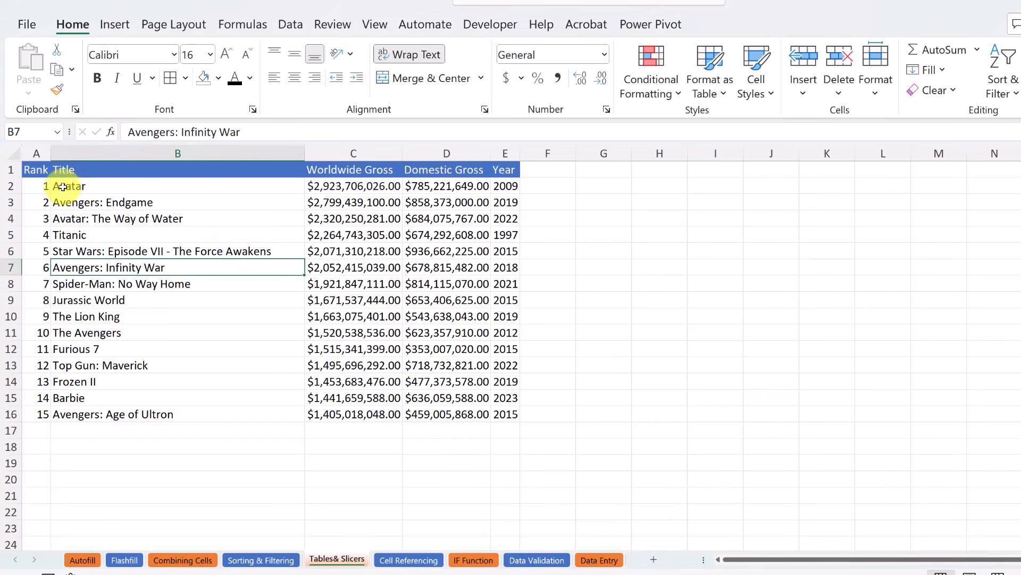
- On the Tables& Slicers sheet, create a table with headers from the movie data in A1:E16
left_click_drag(68, 189, 499, 411)
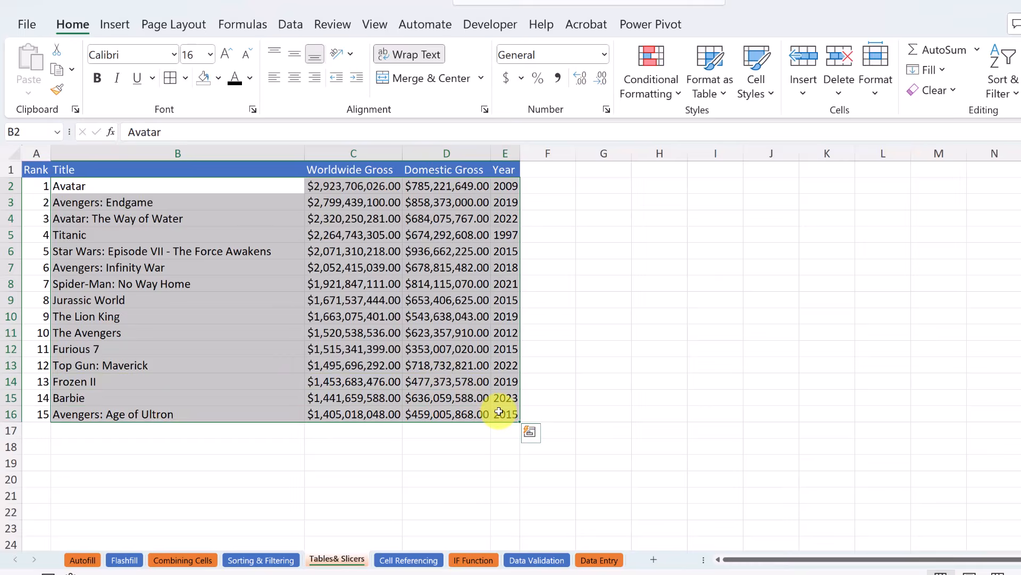
left_click(294, 268)
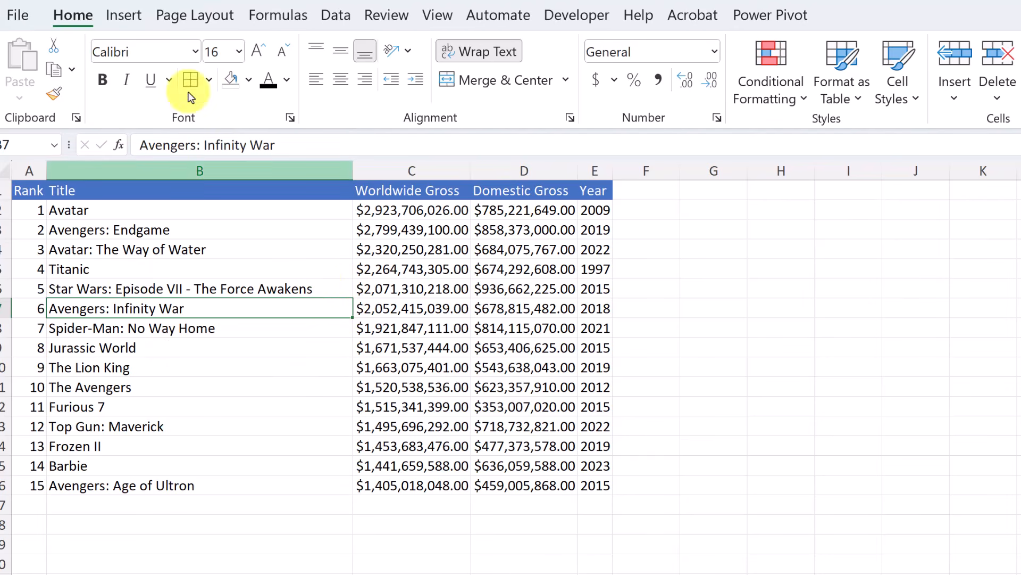
left_click(122, 19)
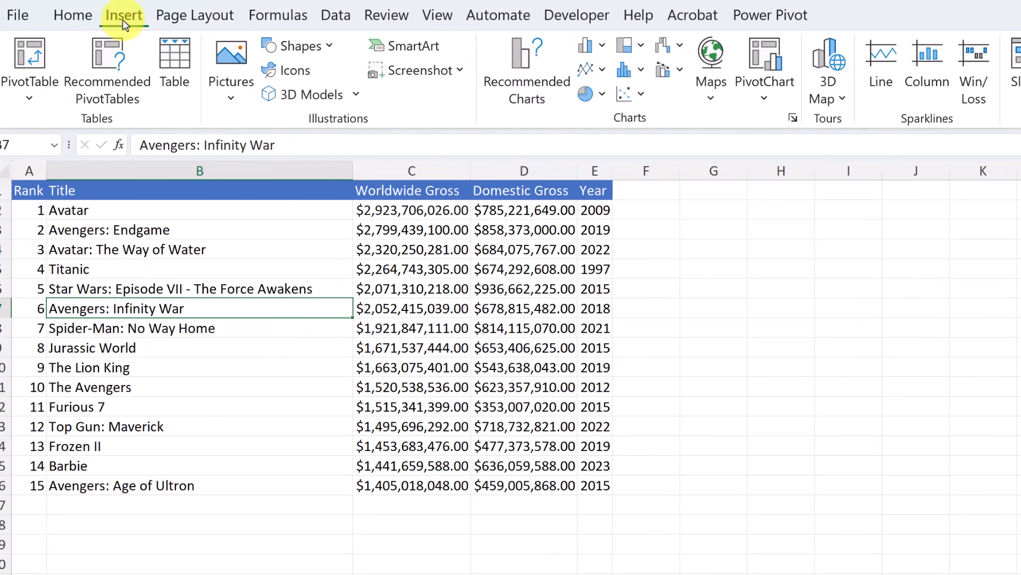
left_click(177, 63)
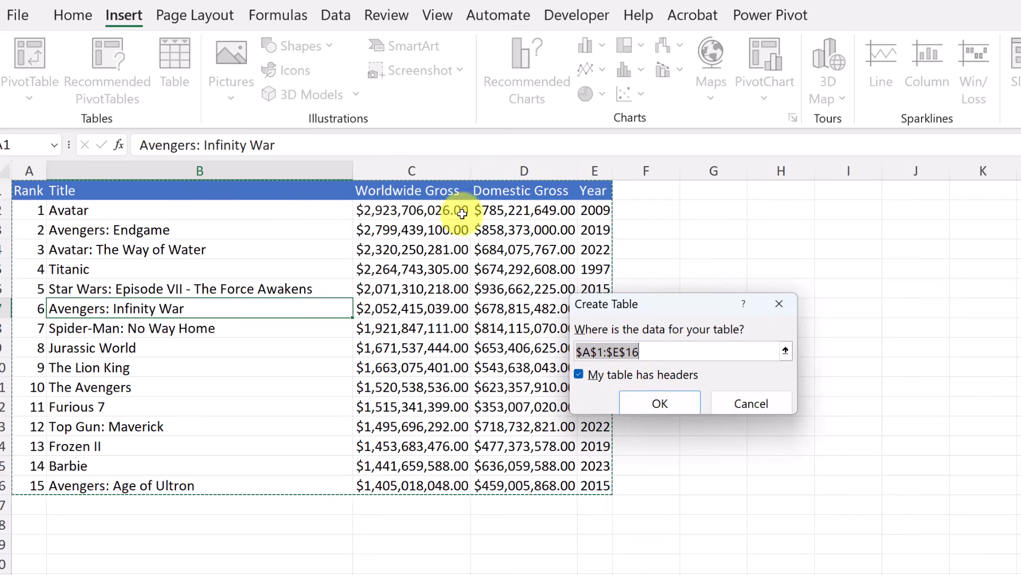
left_click(661, 402)
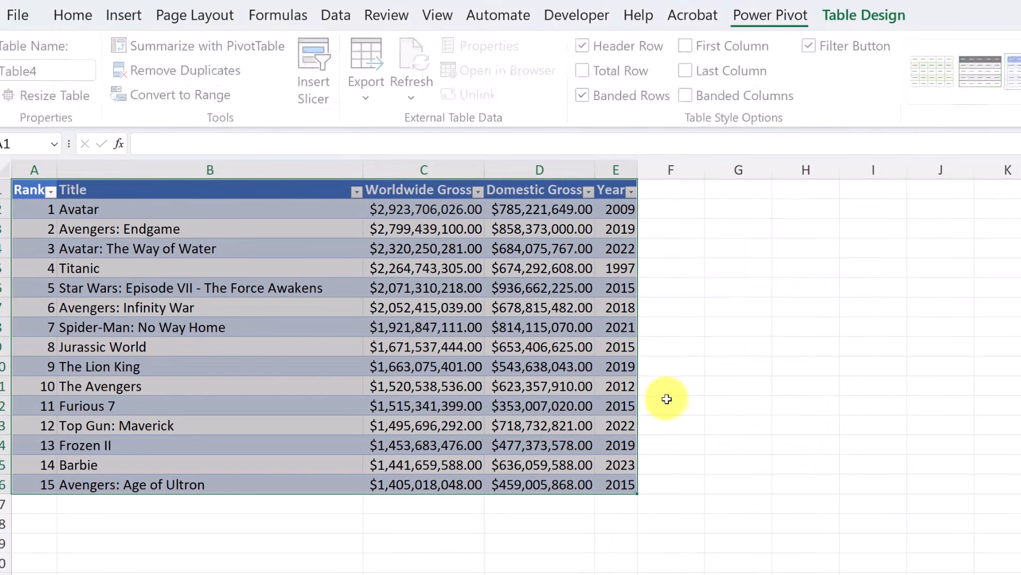
- Convert the movie table to a normal range
left_click(478, 345)
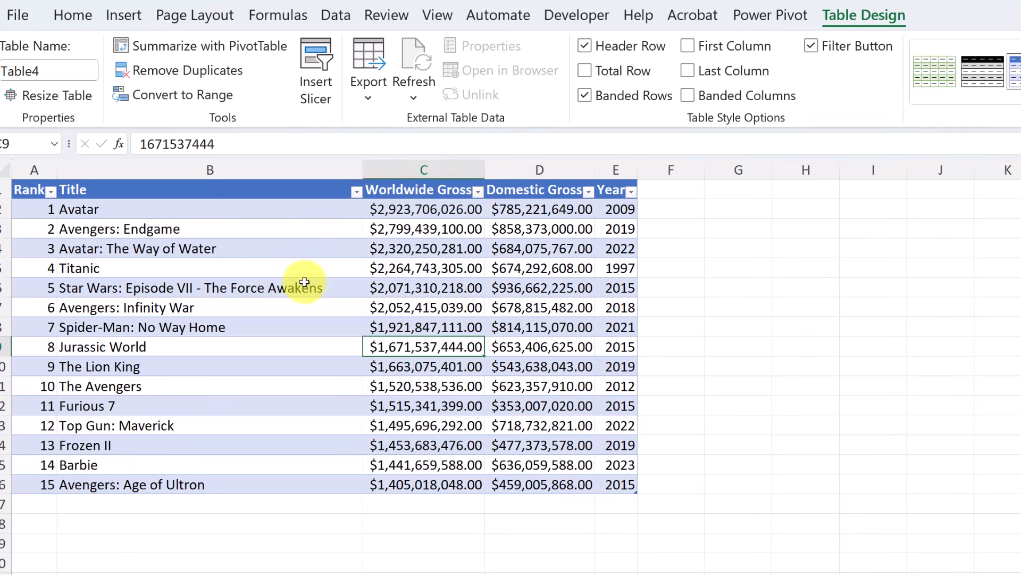
left_click(222, 101)
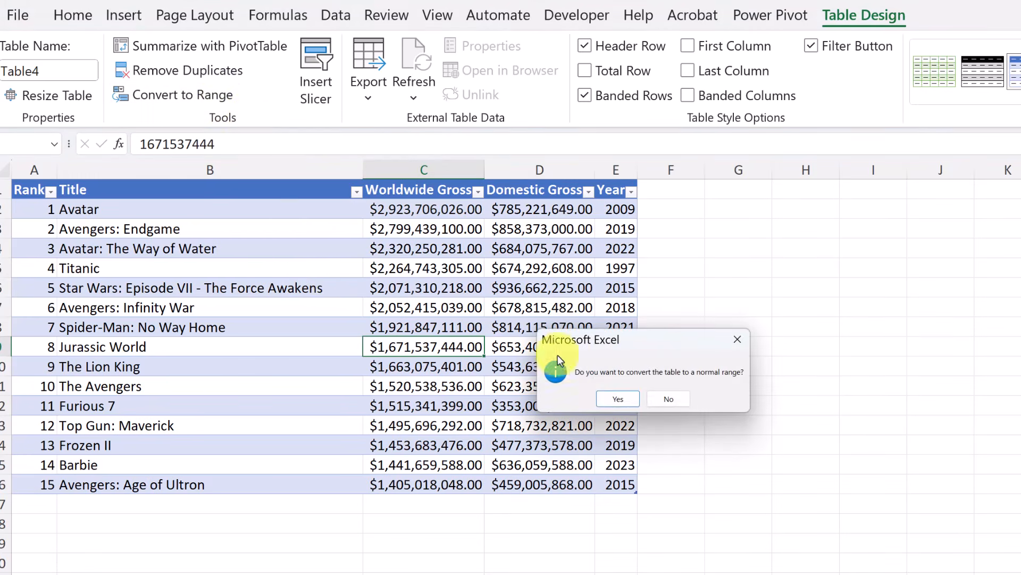
left_click(621, 399)
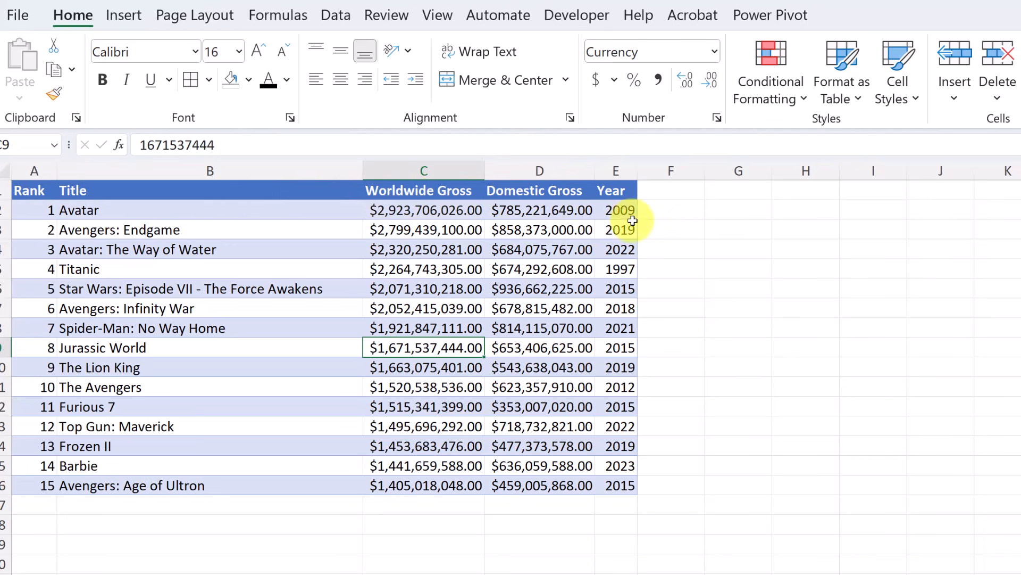
left_click(375, 263)
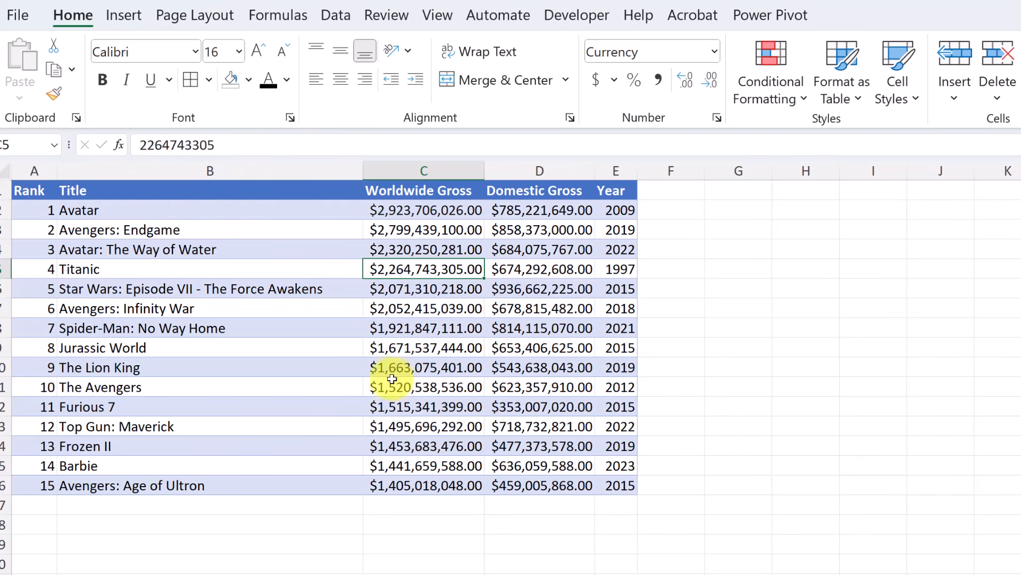
- Make the movie range A1:E16 a table again, with its first row as headers
left_click(335, 309)
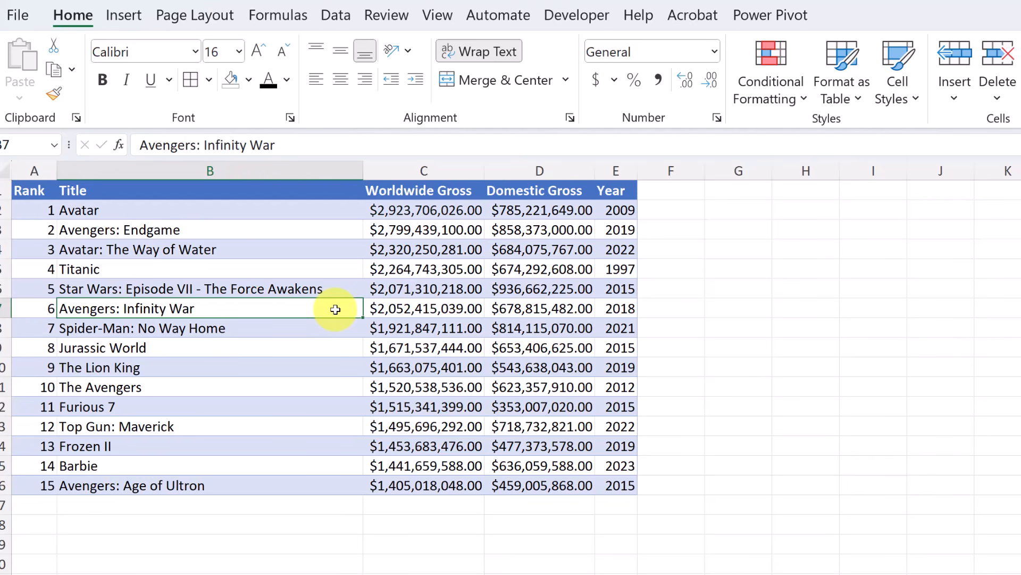
key("ctrl+t")
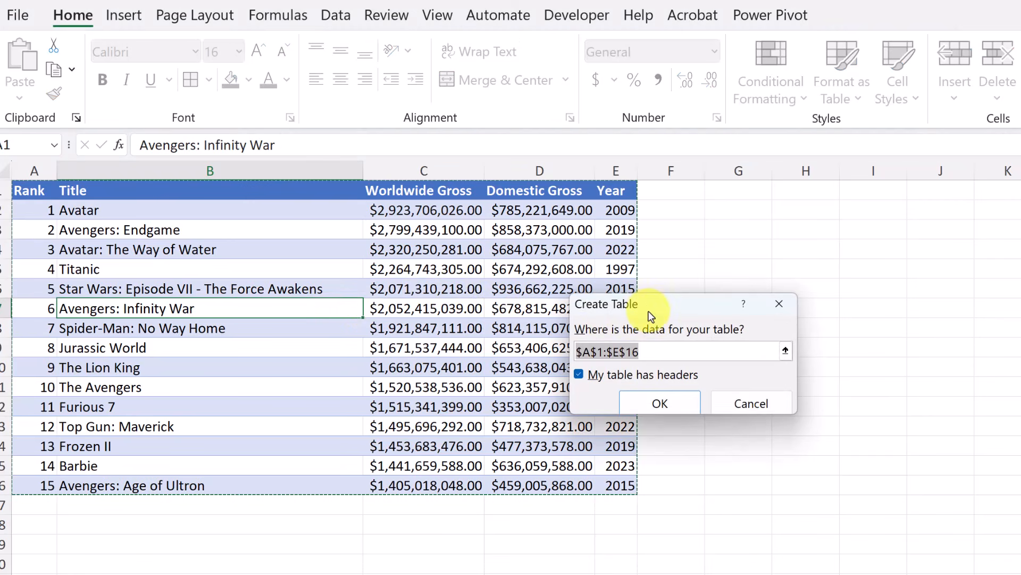
left_click(660, 401)
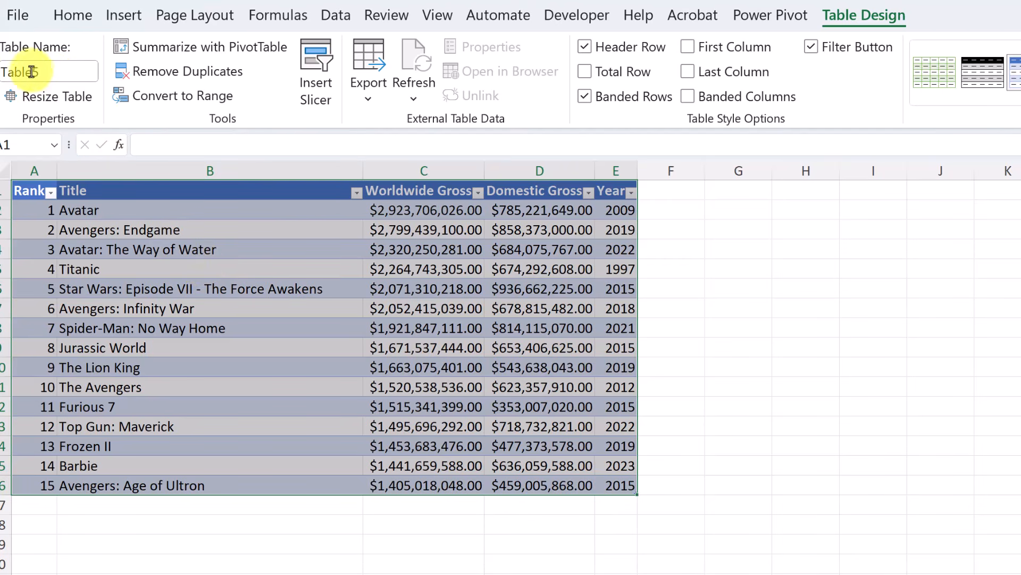
- Rename the movie table as TopMovies and select the Avatar title in B2
left_click(5, 74)
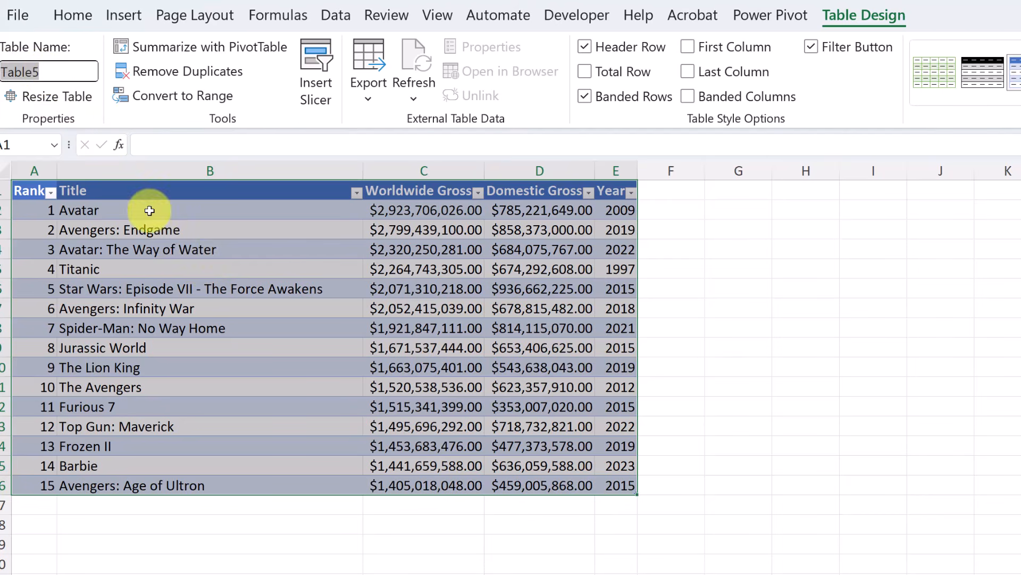
type("T")
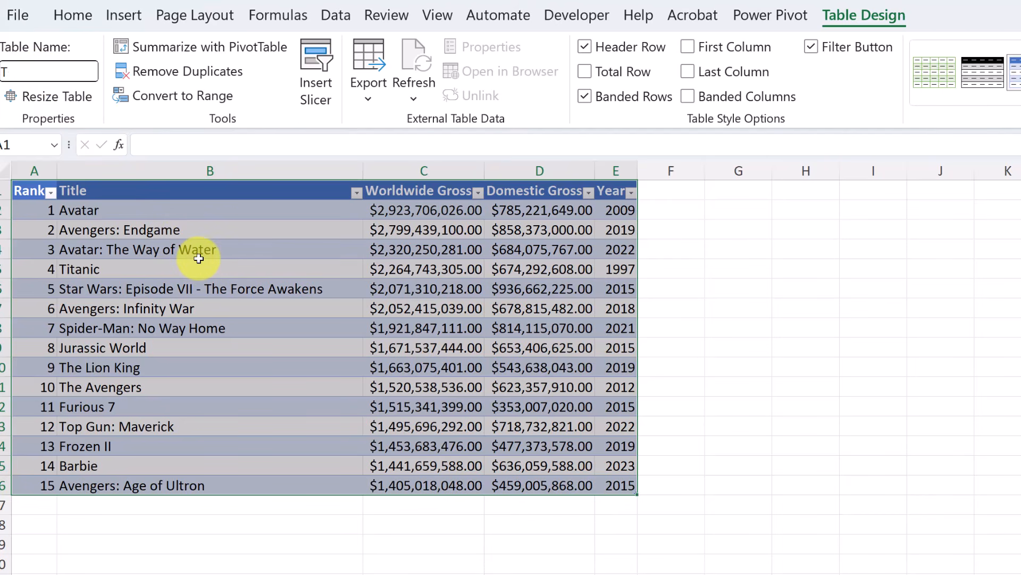
type("opMovies")
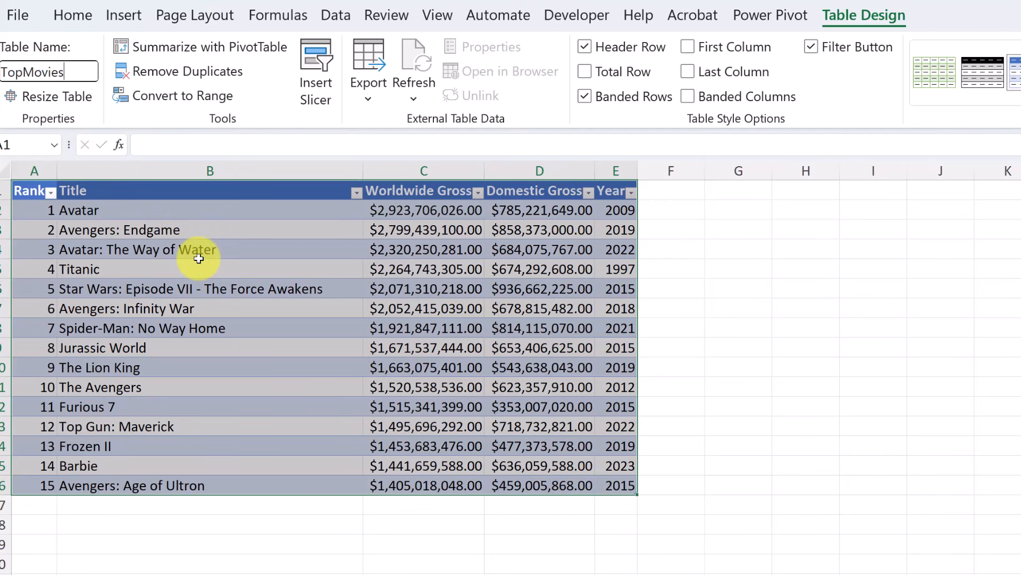
left_click(289, 287)
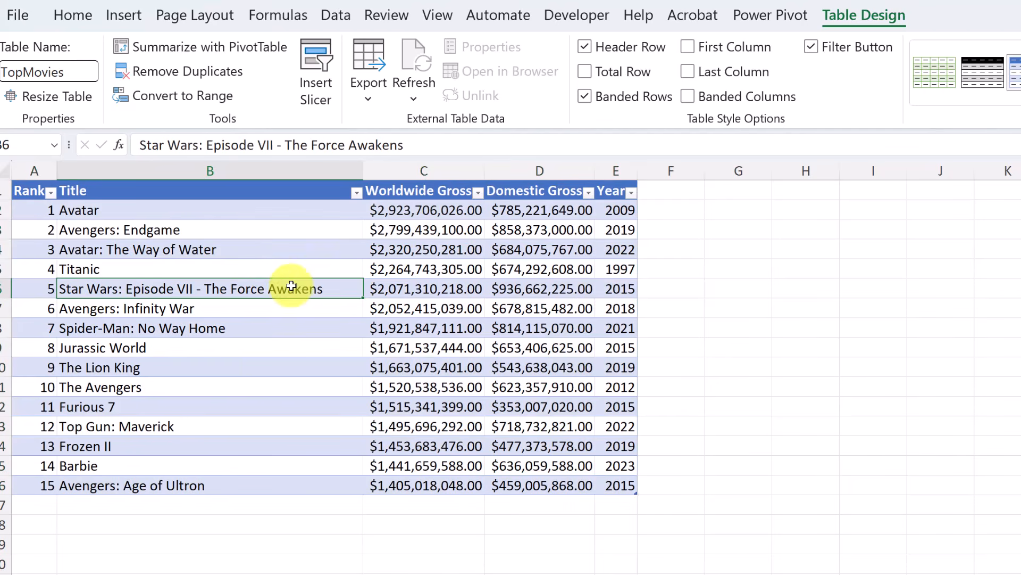
left_click(141, 211)
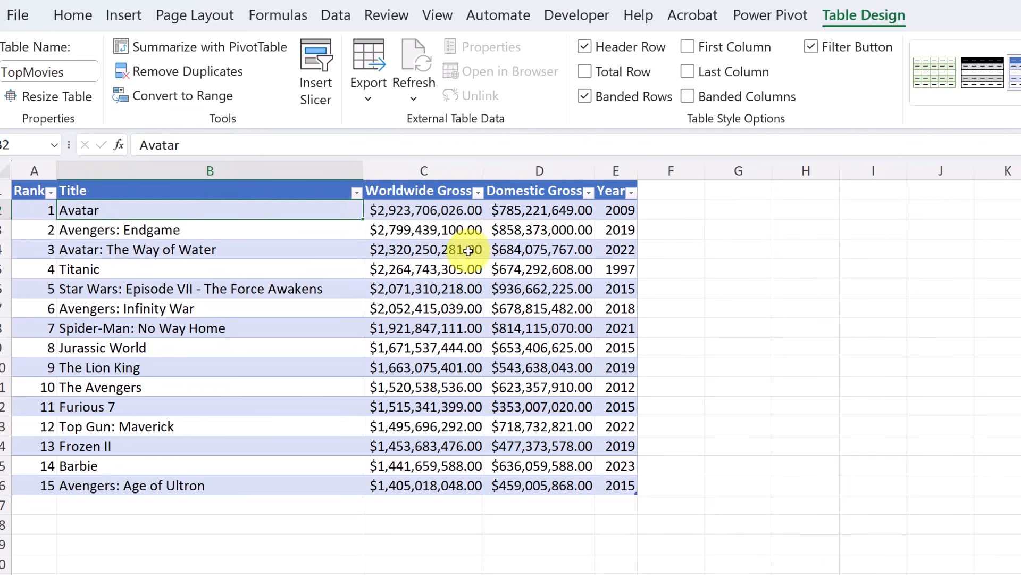
- Filter the Worldwide Gross column to its top 7 items and clear that filter again
left_click(479, 198)
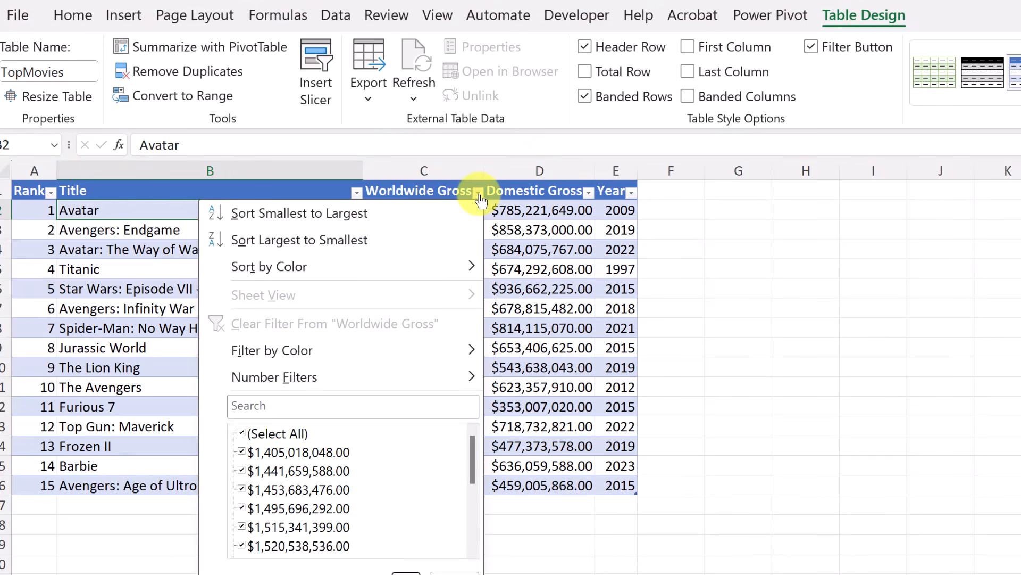
mouse_move(401, 257)
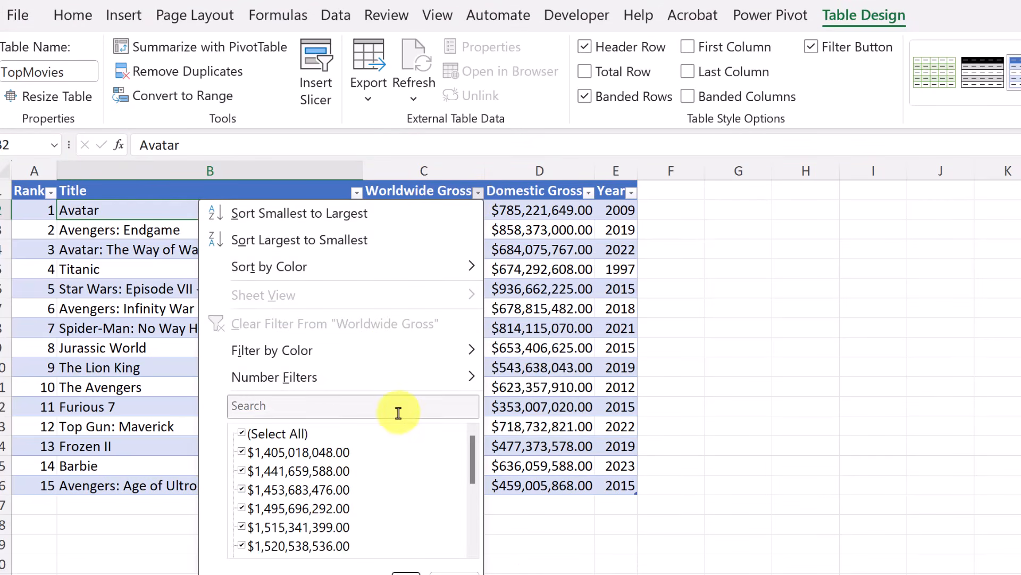
mouse_move(378, 383)
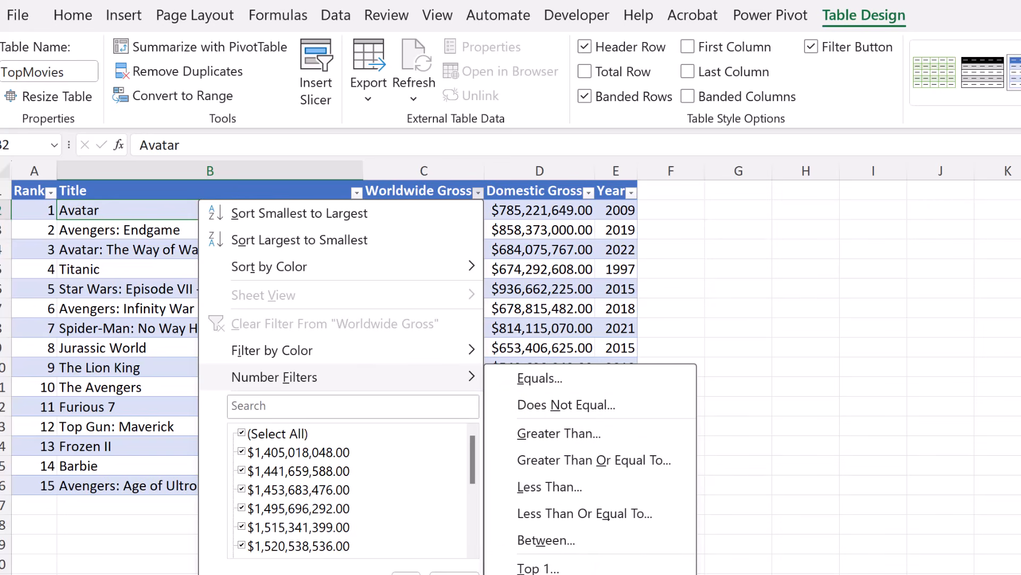
left_click(553, 569)
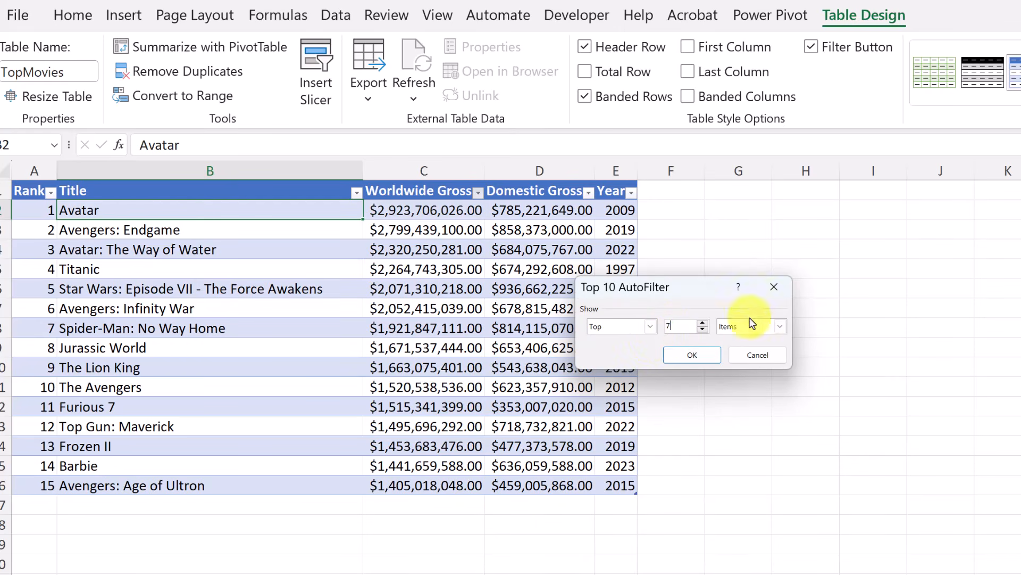
left_click(698, 357)
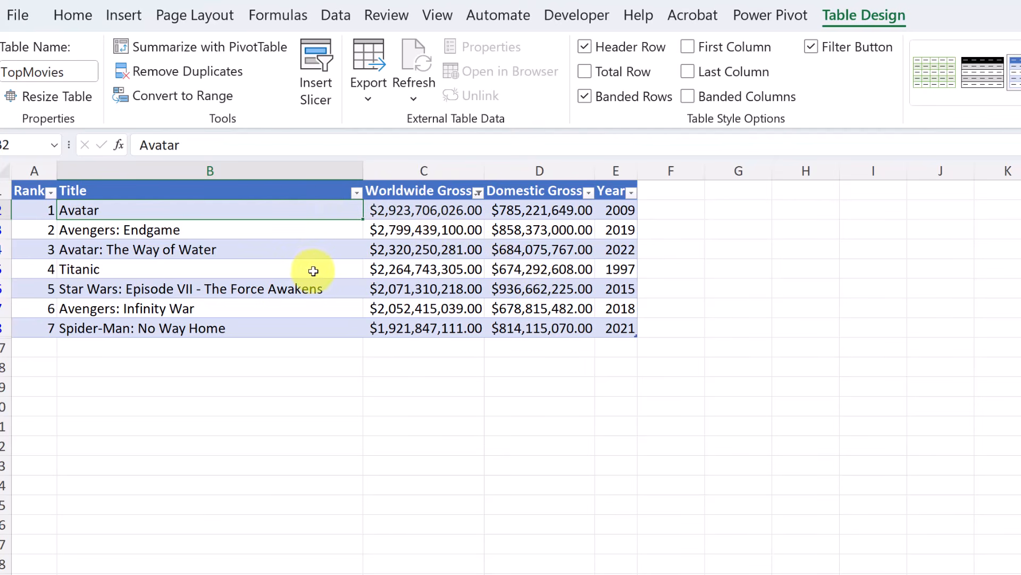
left_click(478, 193)
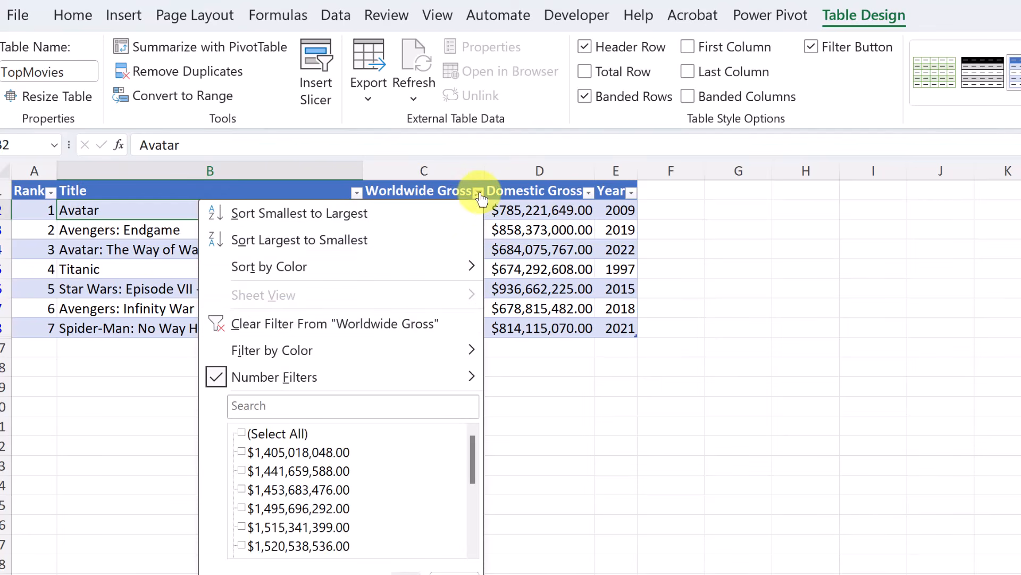
left_click(289, 324)
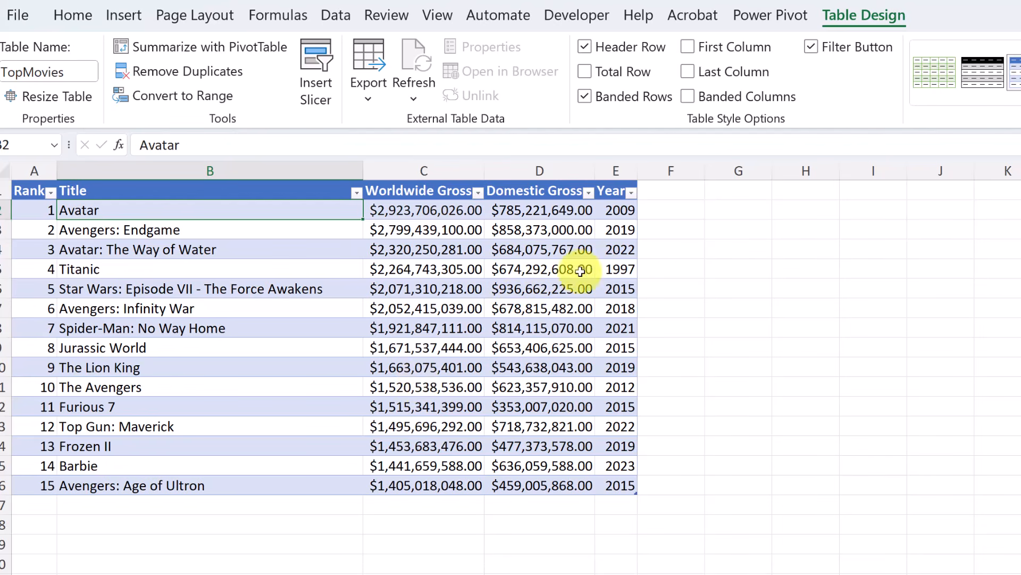
- Add a Foreign Gross column to the TopMovies table by entering that header in F1
left_click(678, 192)
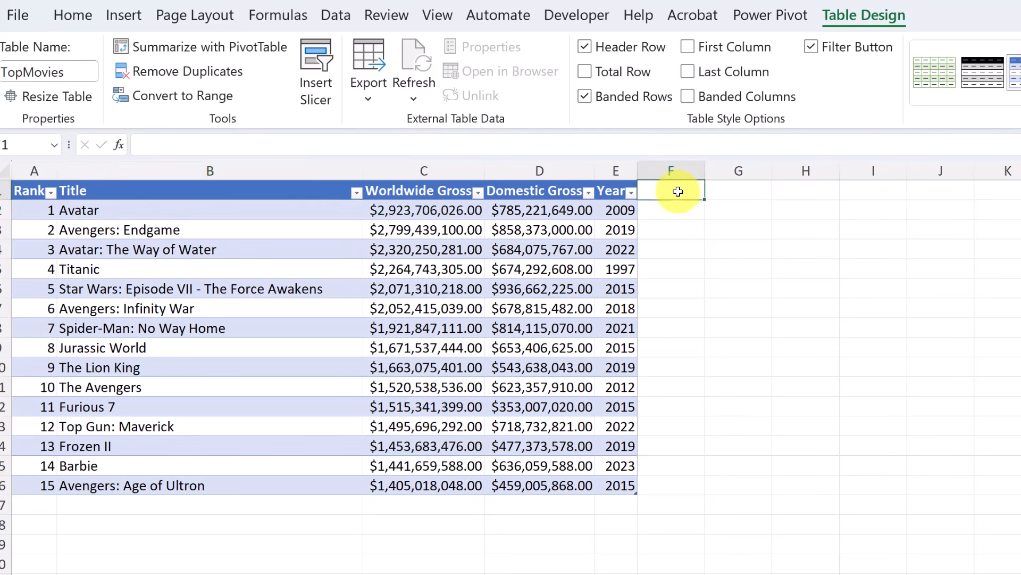
type("F")
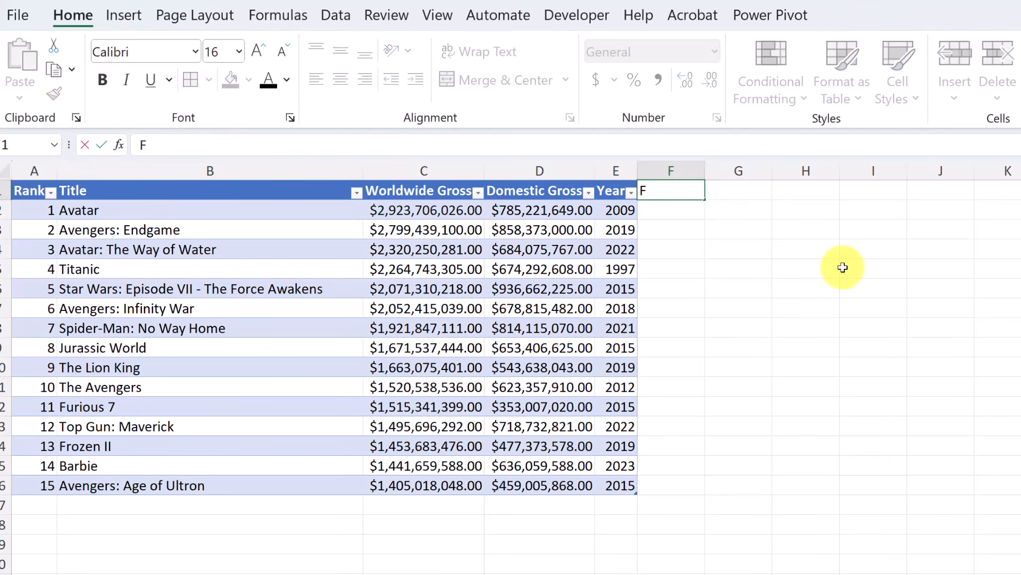
type("oreigh")
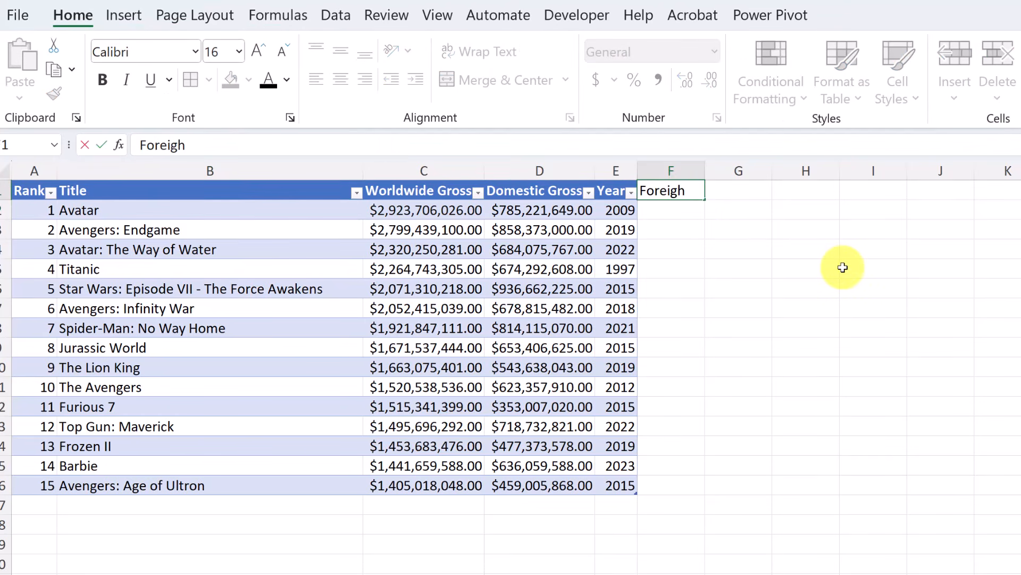
key("BackSpace")
type("n Gross")
left_click(795, 269)
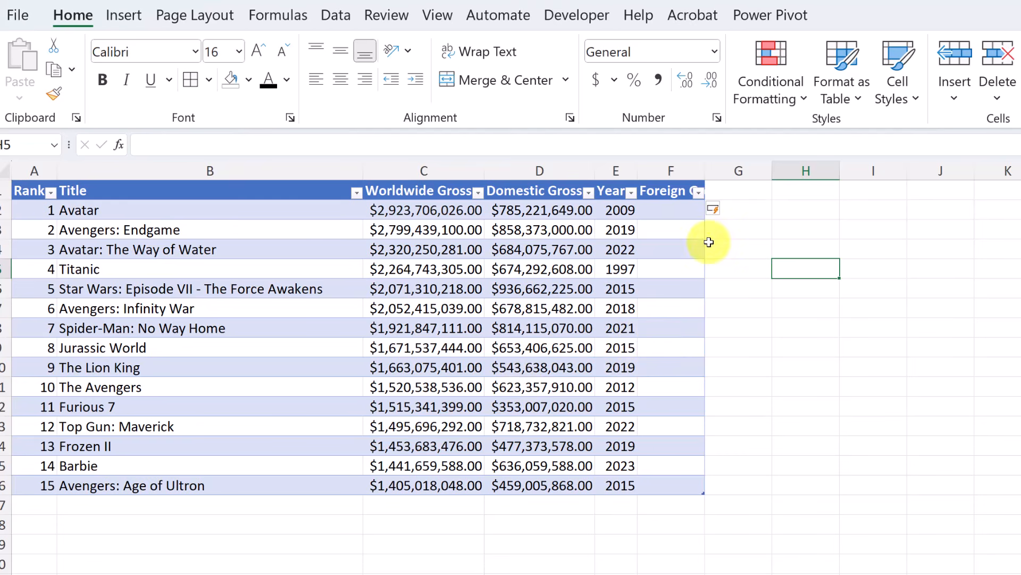
- Fill the Foreign Gross column with the formula =[@[Worldwide Gross]]-[@[Domestic Gross]], entered in F2
left_click(681, 214)
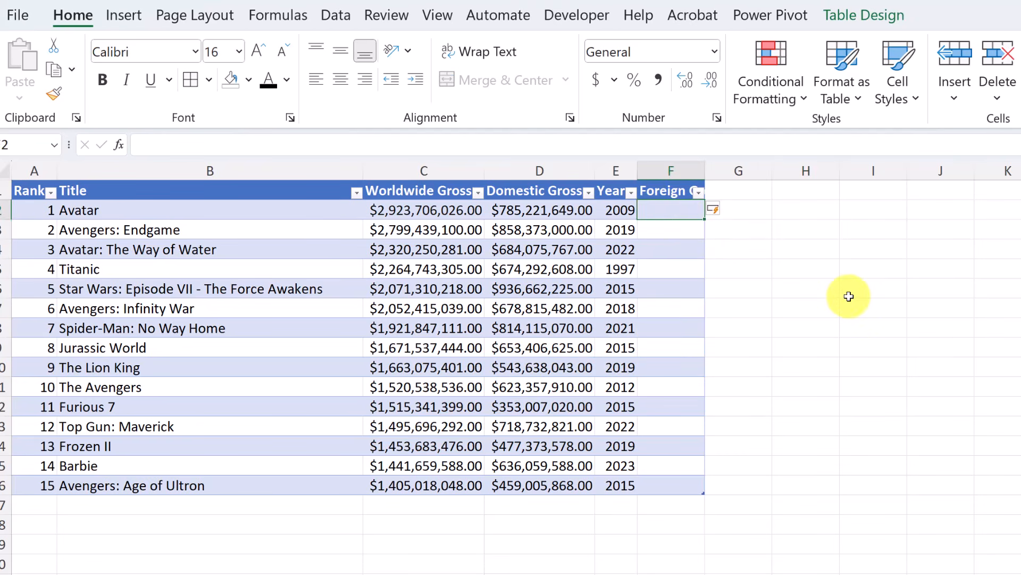
type("=")
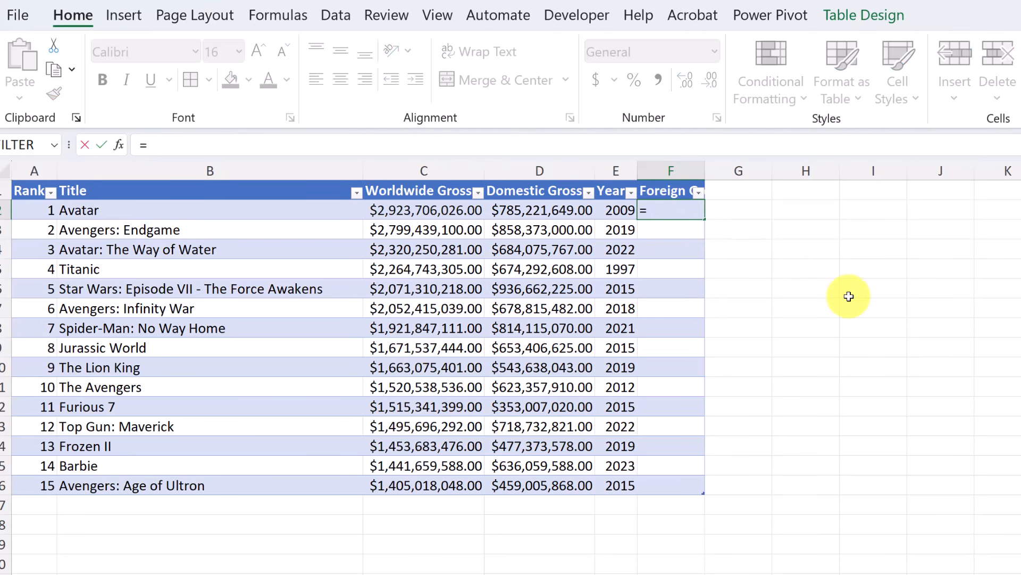
left_click(432, 211)
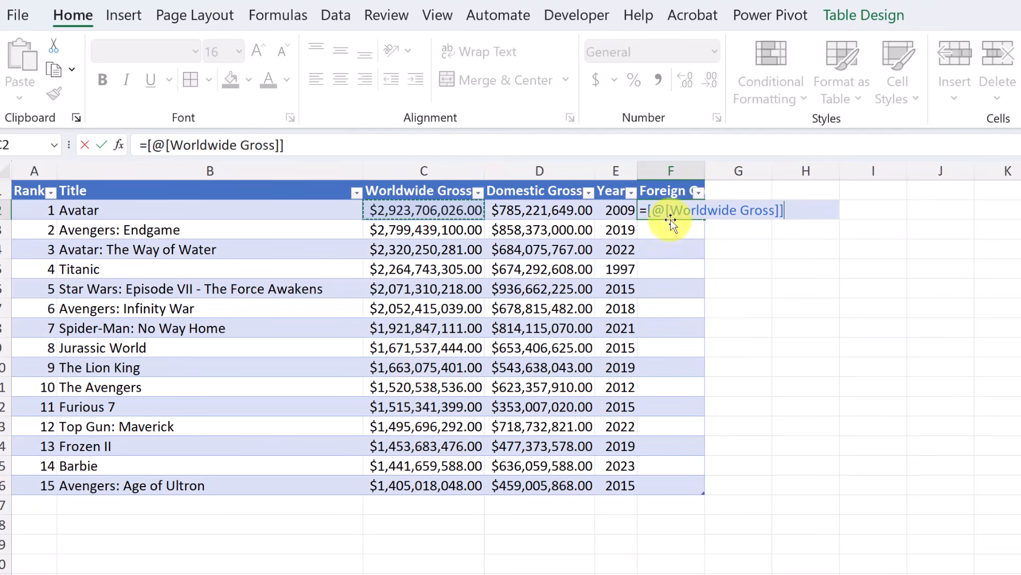
type("-")
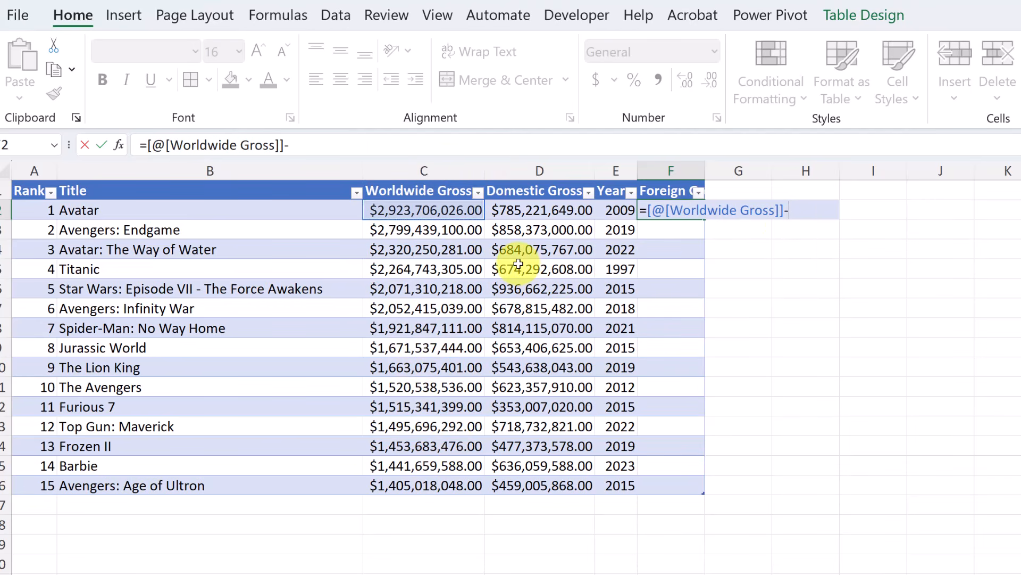
left_click(524, 212)
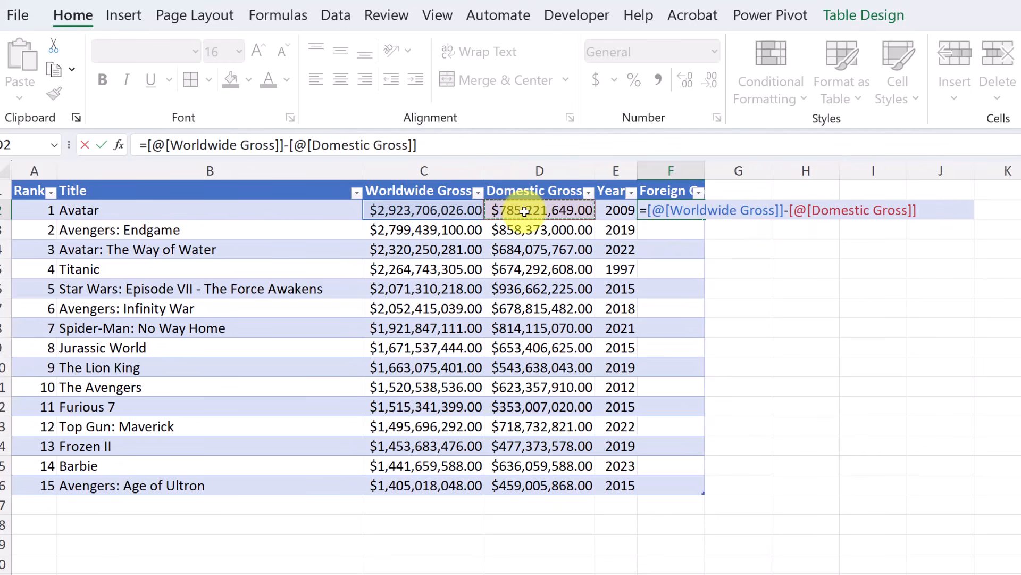
key("Return")
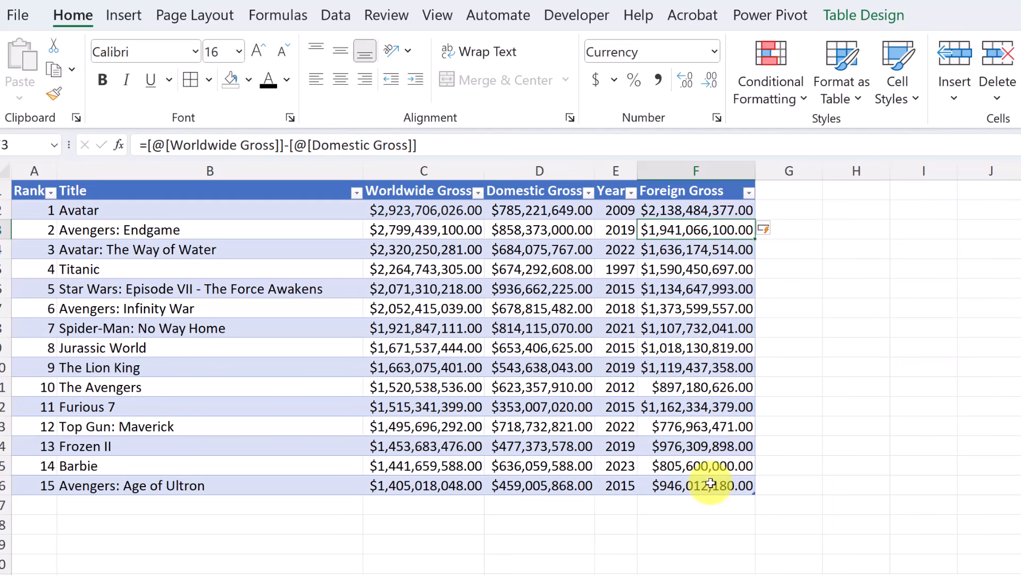
- Turn the TopMovies table's header row off and back on
left_click(666, 366)
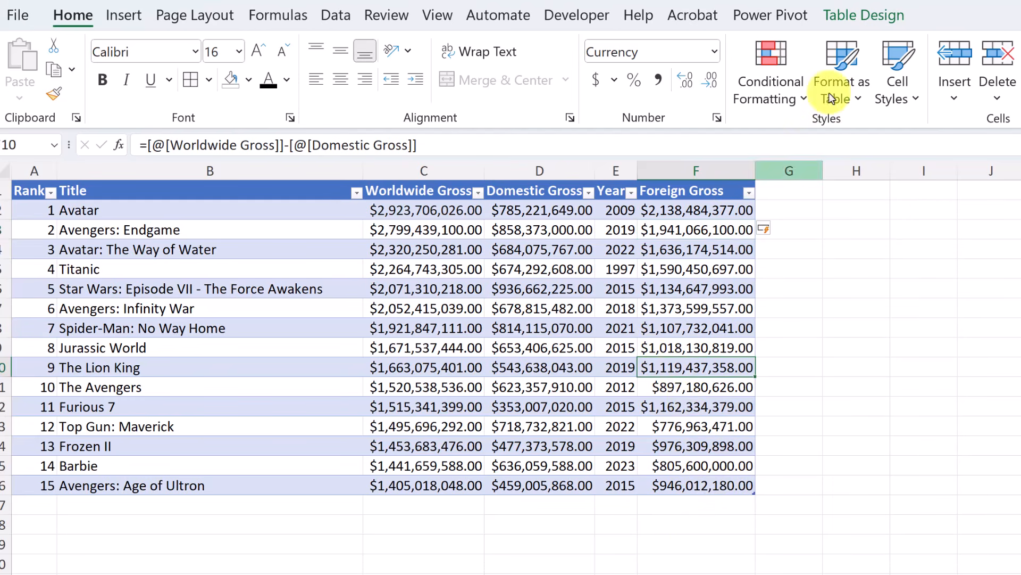
left_click(846, 21)
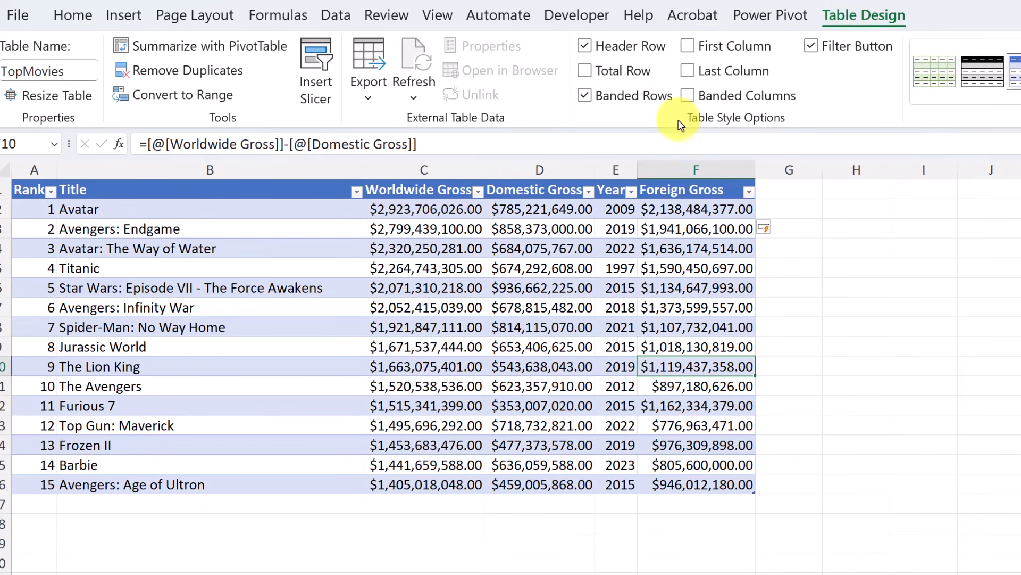
left_click(585, 46)
left_click(585, 47)
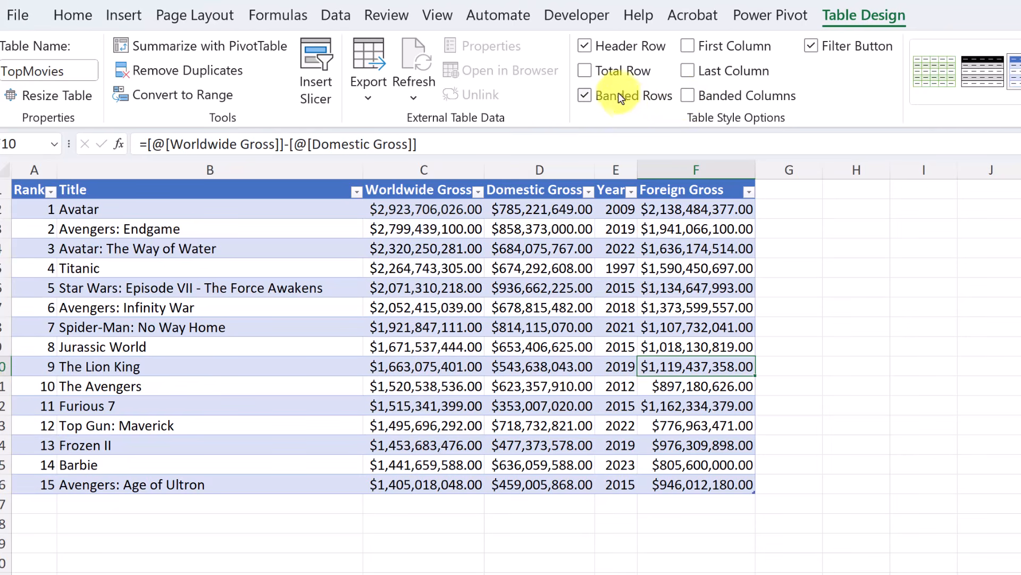
- Add a total row to the TopMovies table and widen the Foreign Gross column to fit its total
left_click(589, 73)
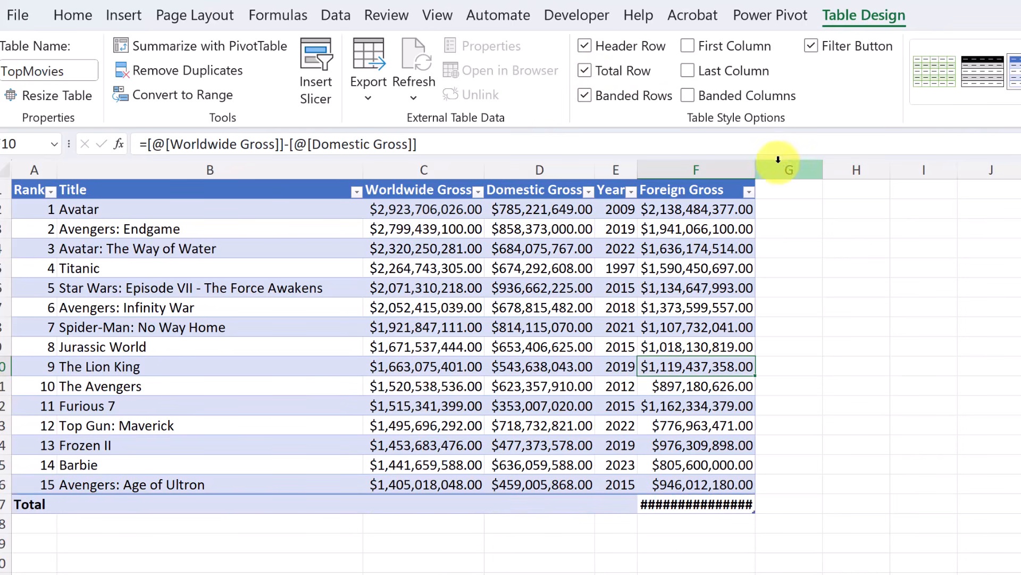
left_click_drag(755, 170, 783, 171)
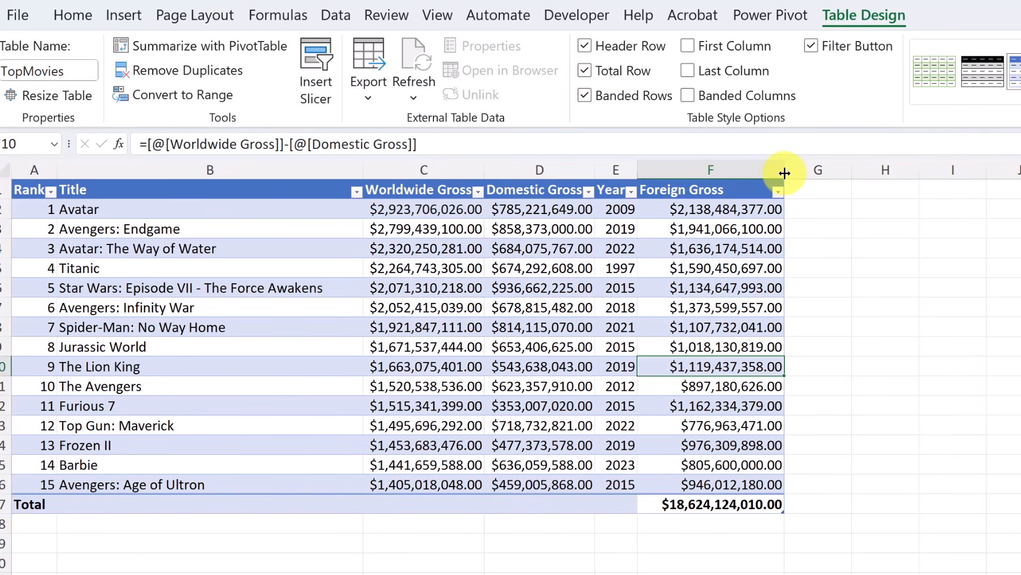
- Change the Foreign Gross calculation in total row cell F17 to Max
left_click(738, 505)
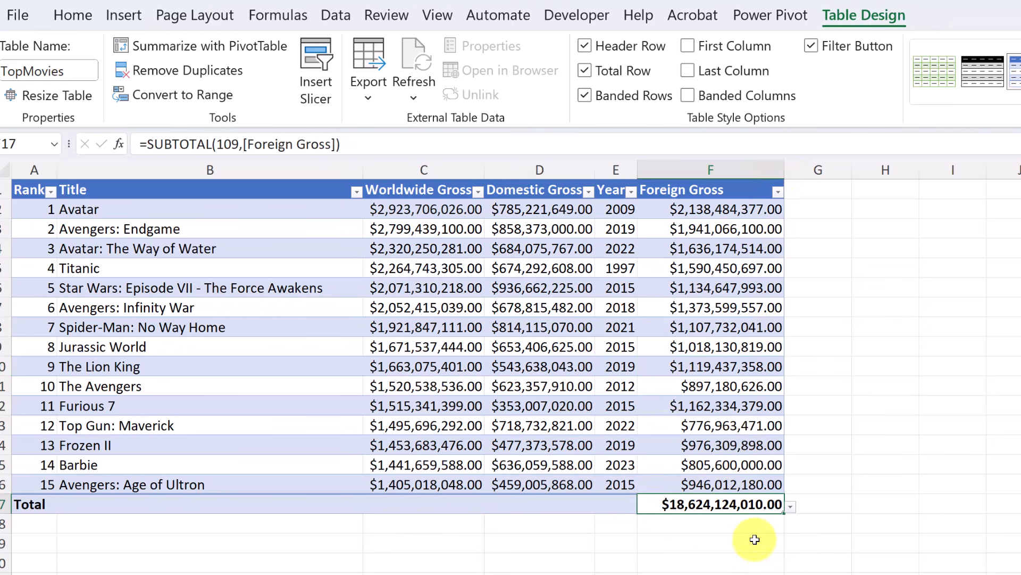
left_click(791, 507)
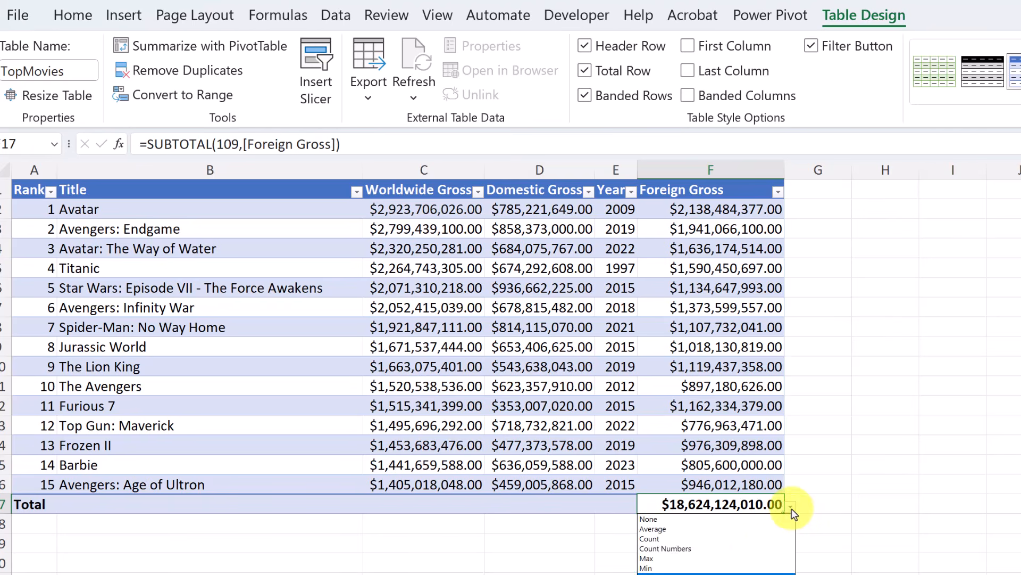
left_click(741, 560)
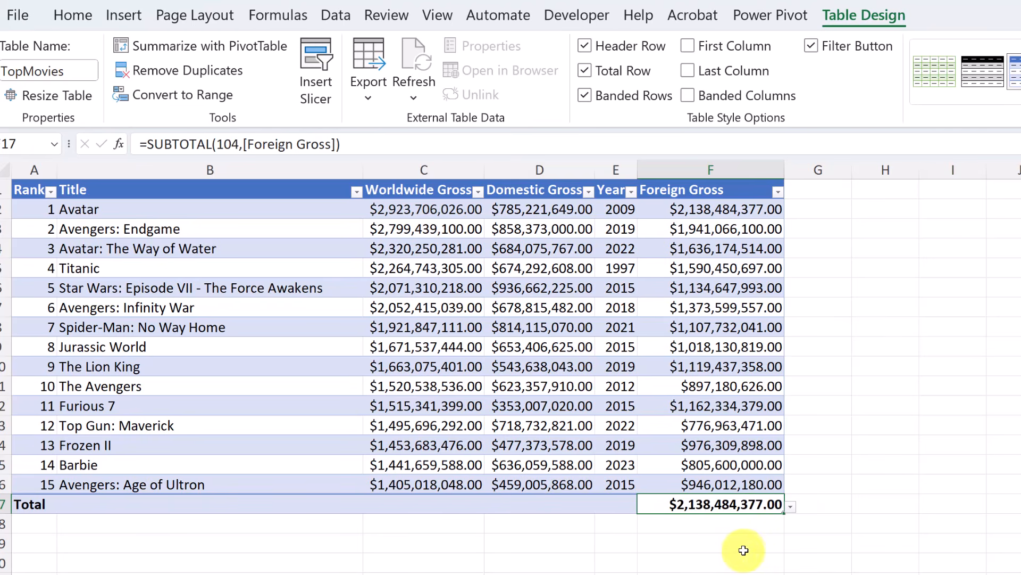
- Set the Foreign Gross calculation in the total row to Average
left_click(791, 505)
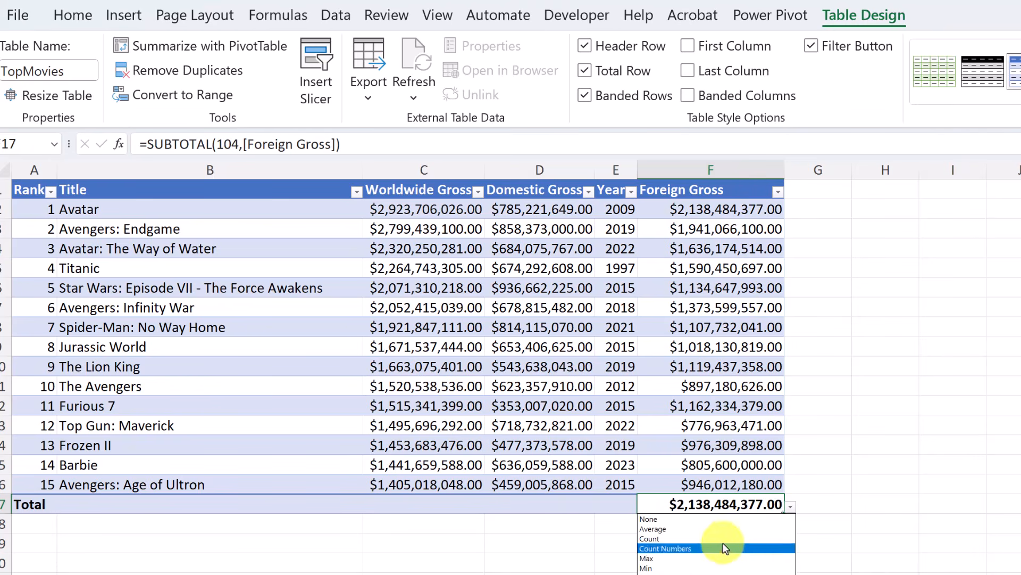
left_click(721, 529)
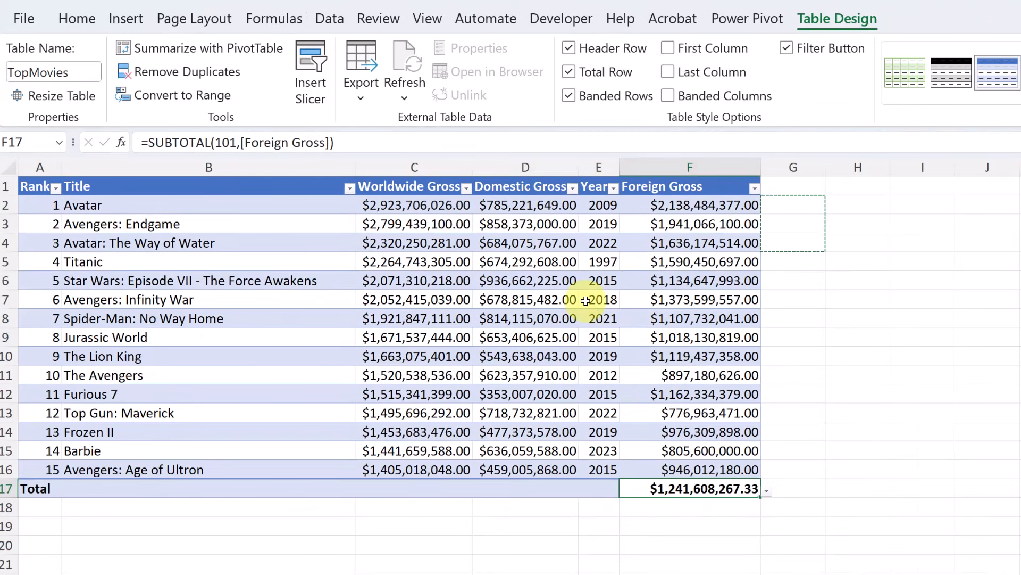
- Add a Sum for Worldwide Gross in total row cell C17 and AutoFit column C
left_click(543, 493)
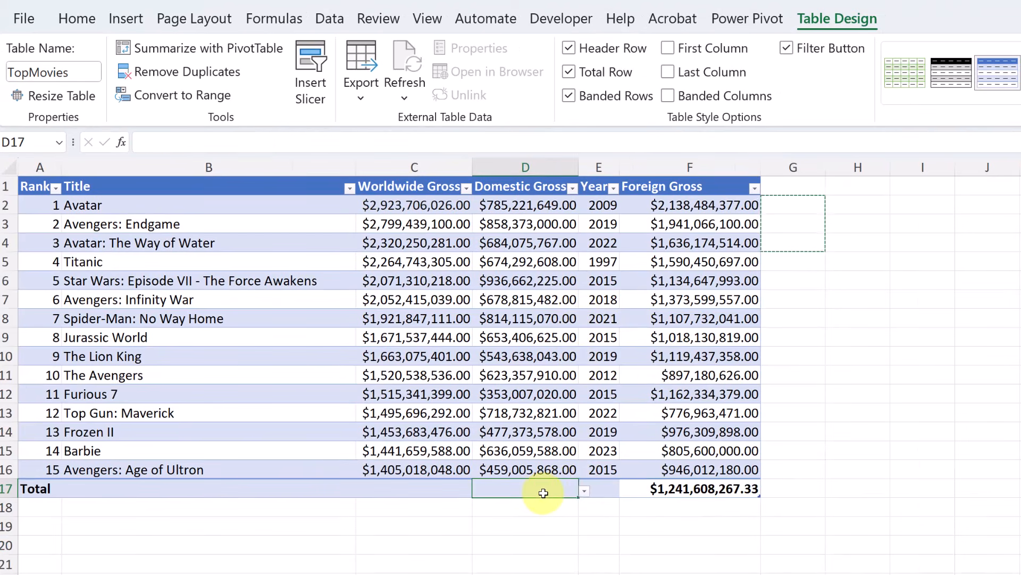
left_click(583, 491)
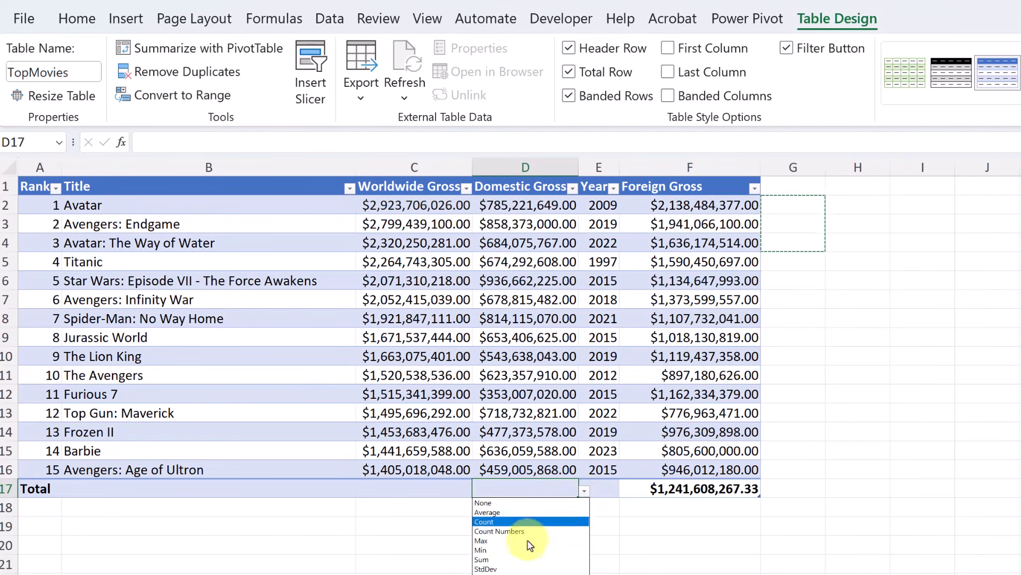
left_click(447, 493)
left_click(478, 491)
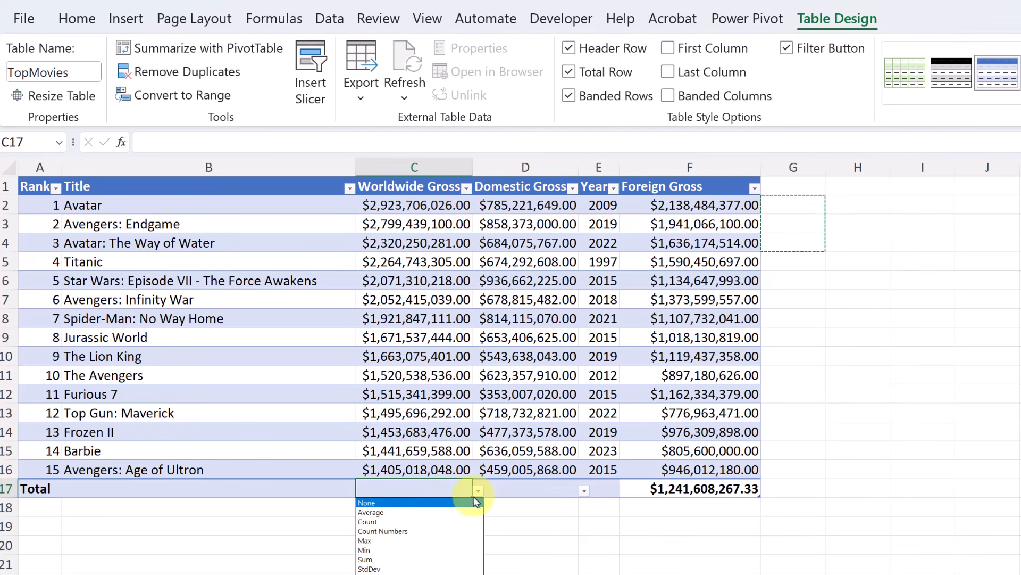
left_click(439, 559)
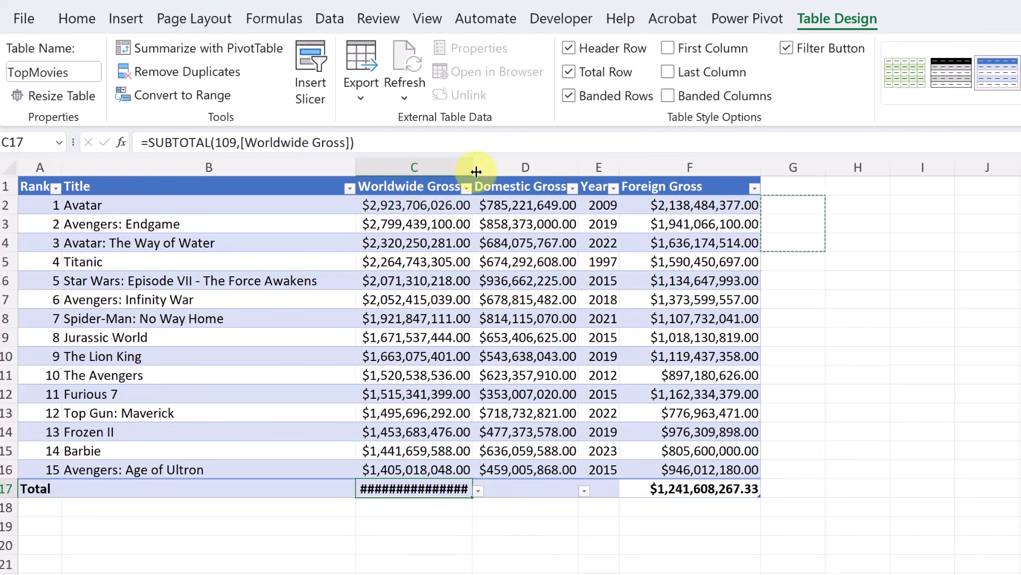
double_click(476, 172)
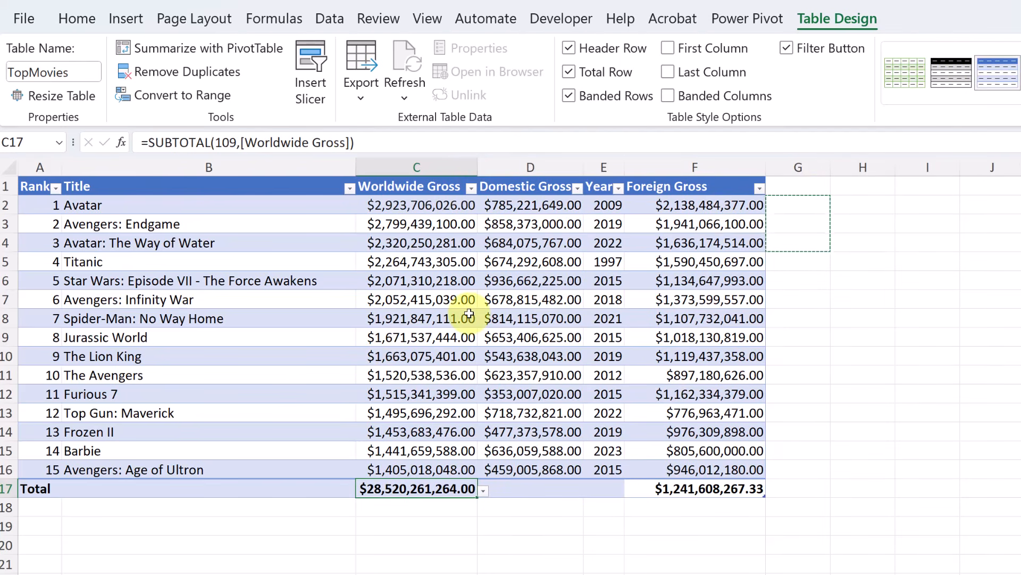
- Look over the available table styles without applying one, and select the empty cell G1
left_click(1020, 96)
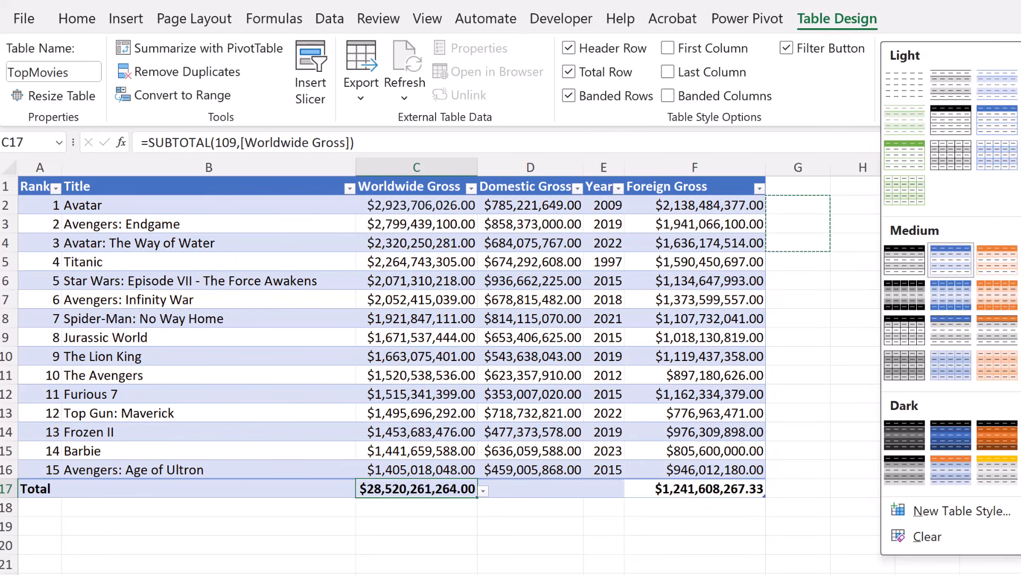
key("Escape")
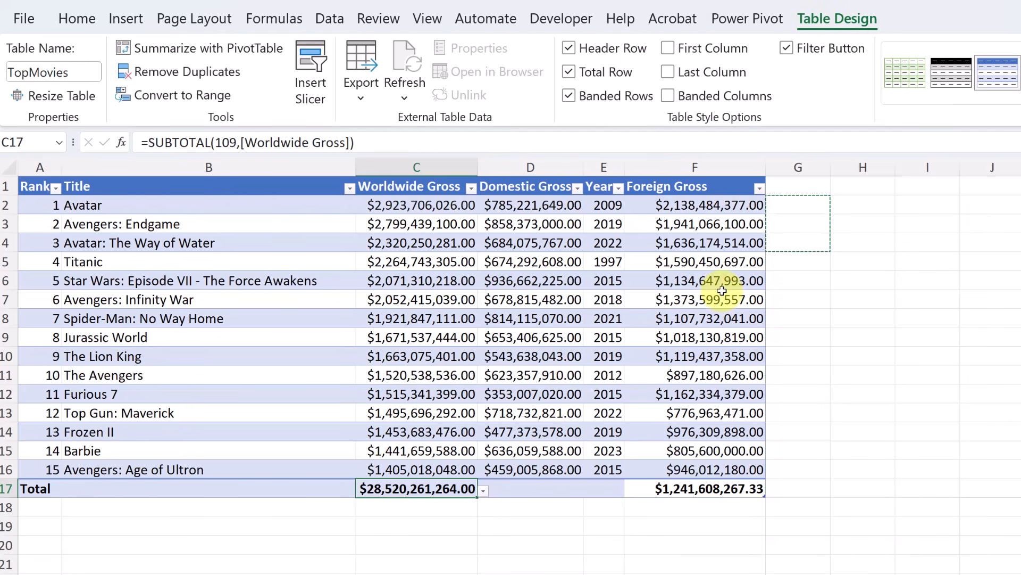
left_click(796, 189)
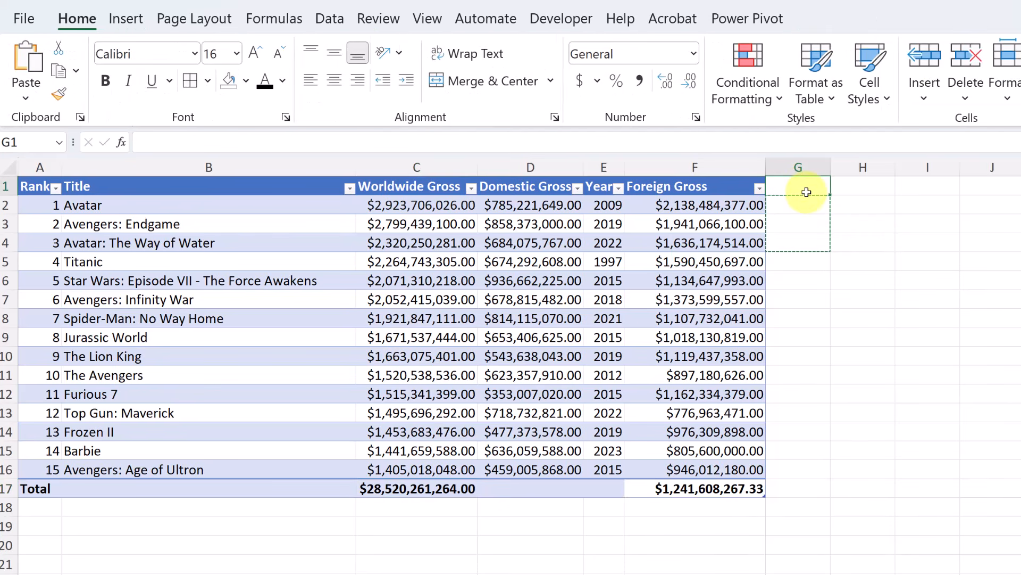
- Add a Studio column to the table with its header in G1, and fill G2:G4 with Studio 1 through Studio 3
type("Studio")
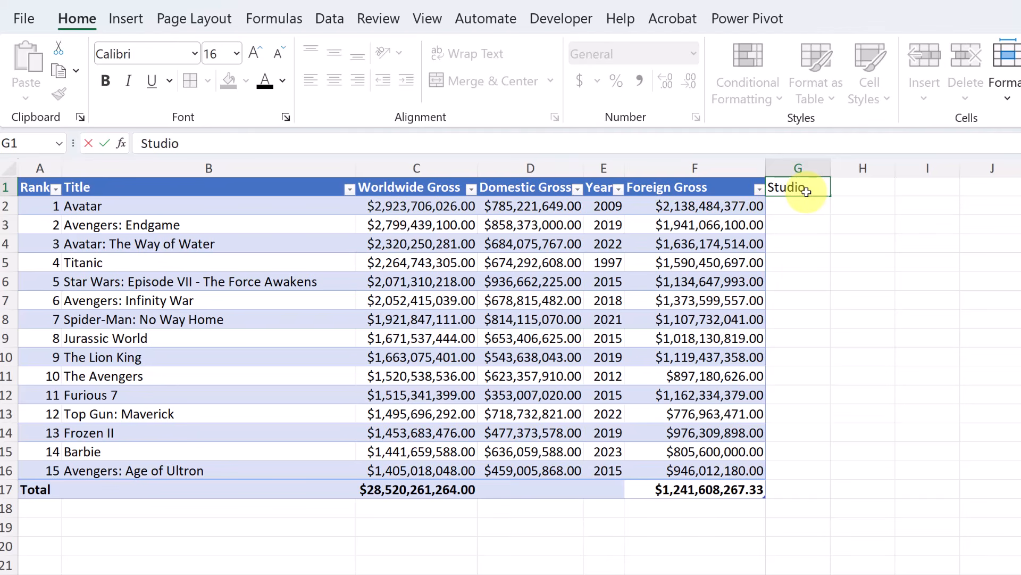
left_click(851, 210)
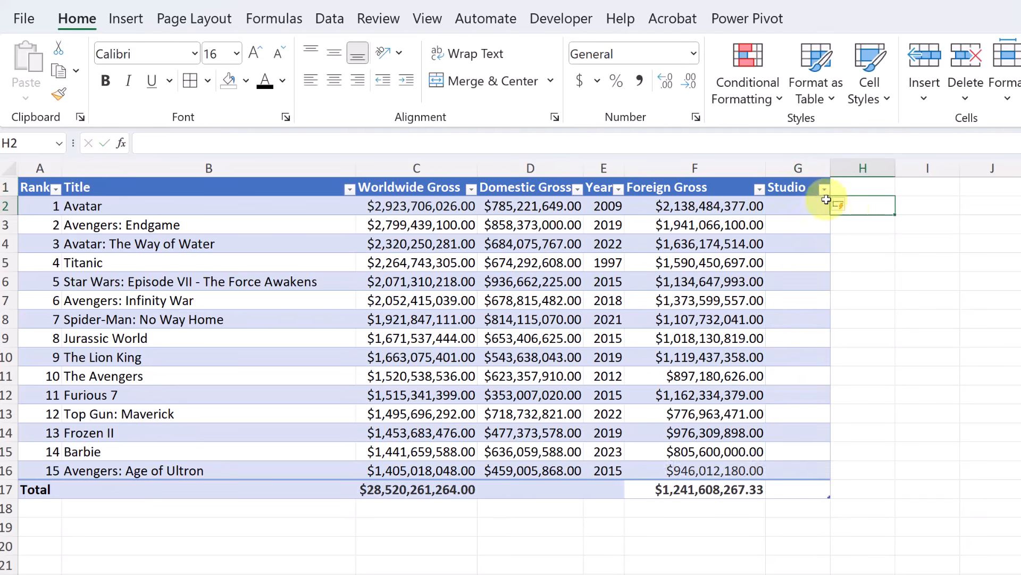
left_click(799, 207)
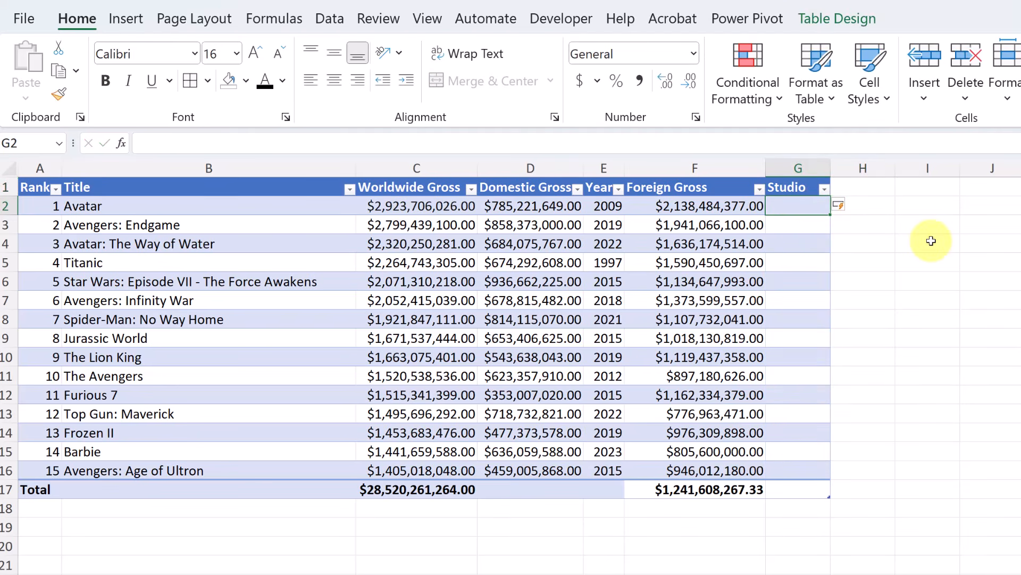
type("Studio 1")
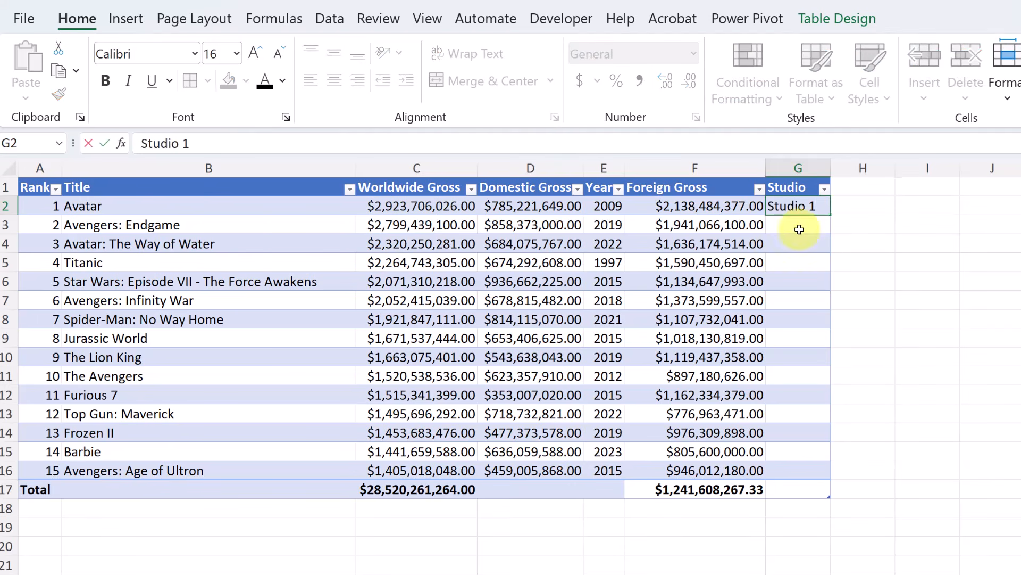
key("ctrl+Return")
left_click_drag(831, 215, 824, 258)
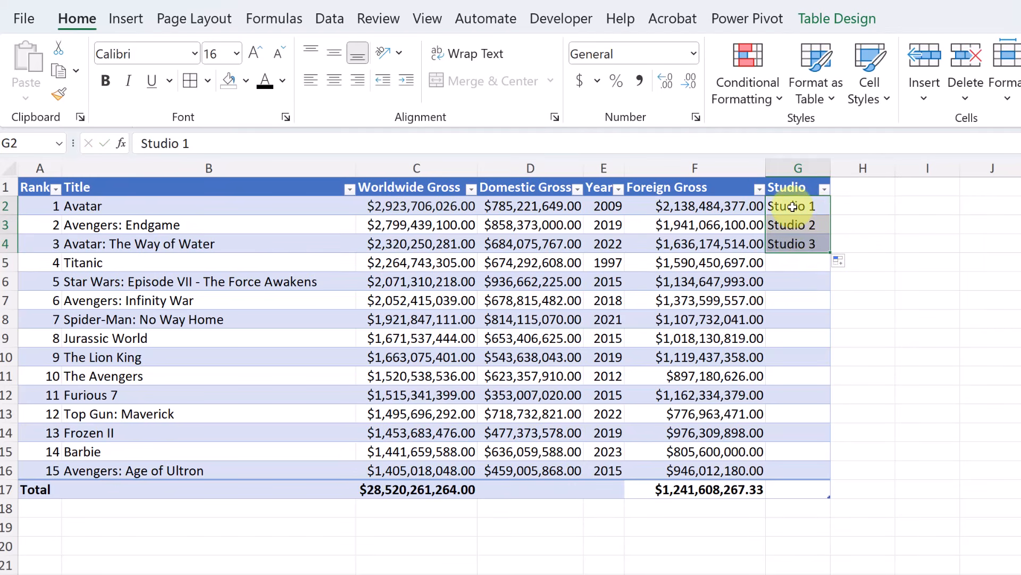
- Copy the three studio names in G2:G4 and paste them repeatedly down the Studio column through G16
right_click(793, 207)
left_click(831, 262)
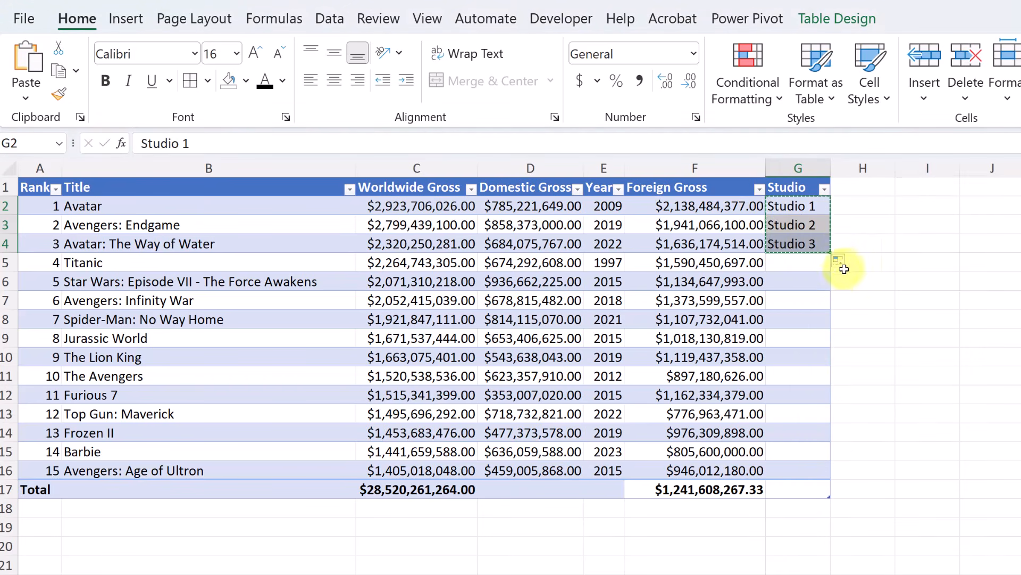
left_click(810, 264)
key("ctrl+v")
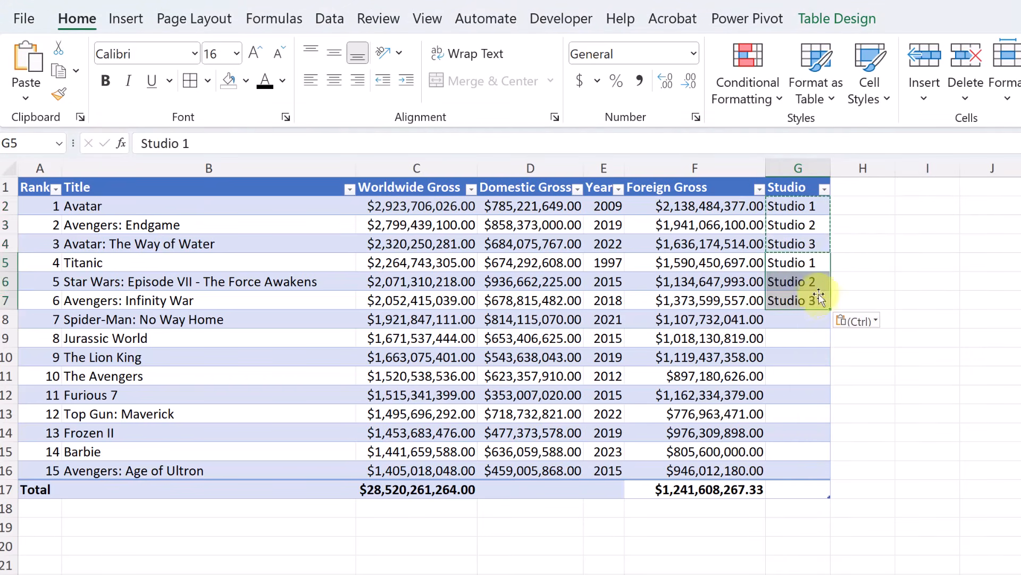
left_click(796, 321)
key("ctrl+v")
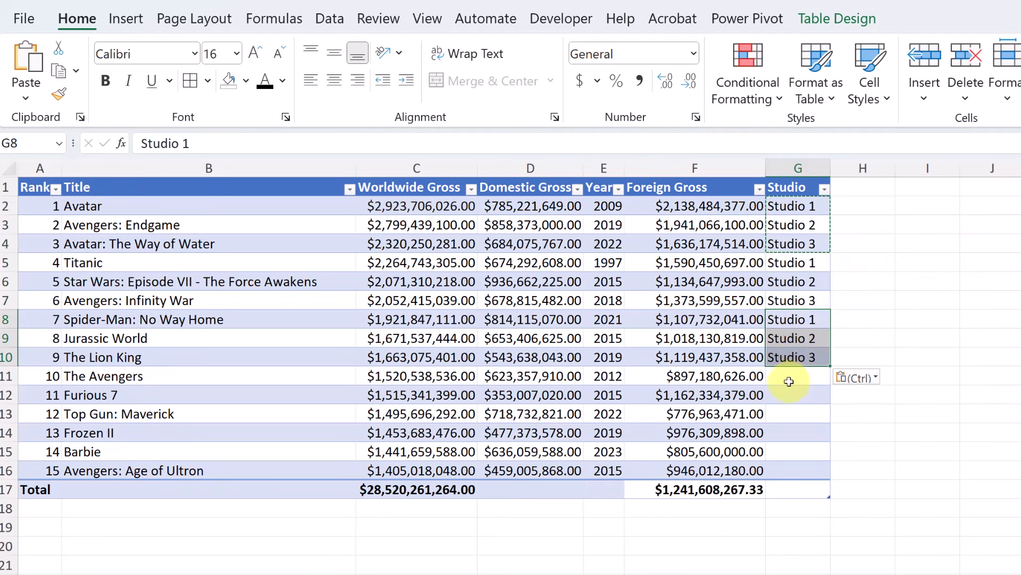
left_click(790, 378)
key("ctrl+v")
left_click(791, 438)
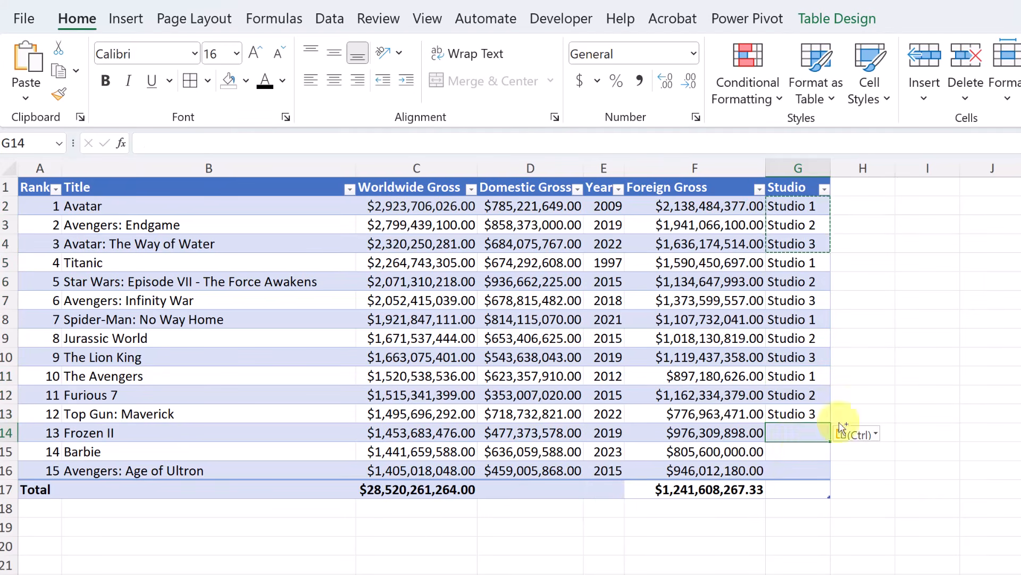
key("ctrl+v")
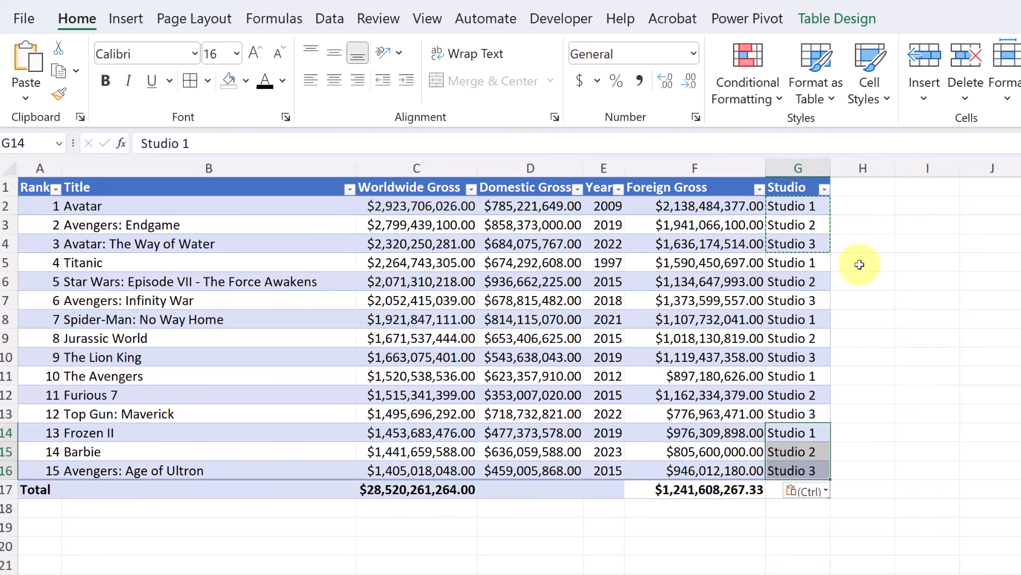
- Filter the Studio column to show only Studio 1, and undo the filter
left_click(824, 191)
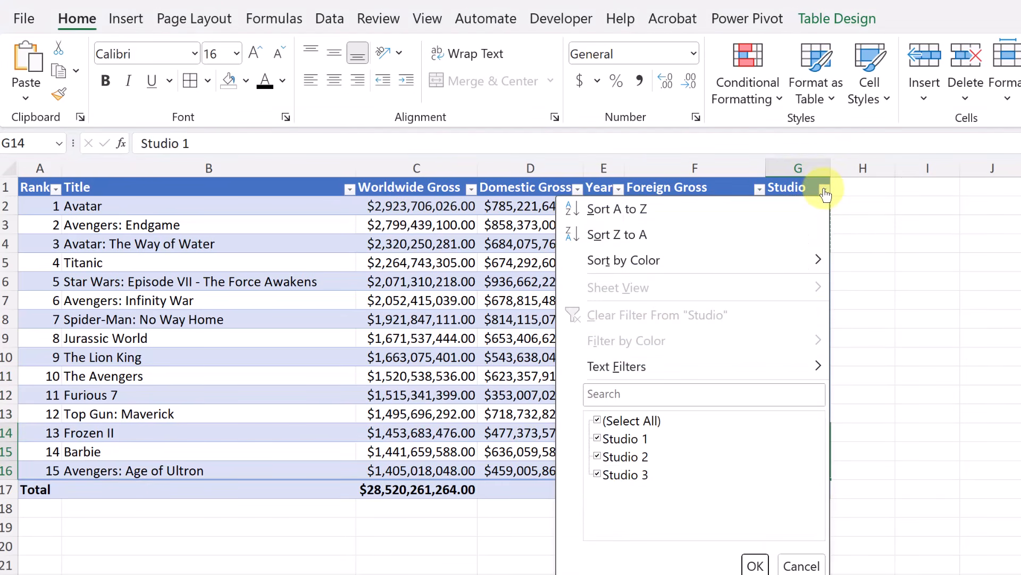
left_click(598, 421)
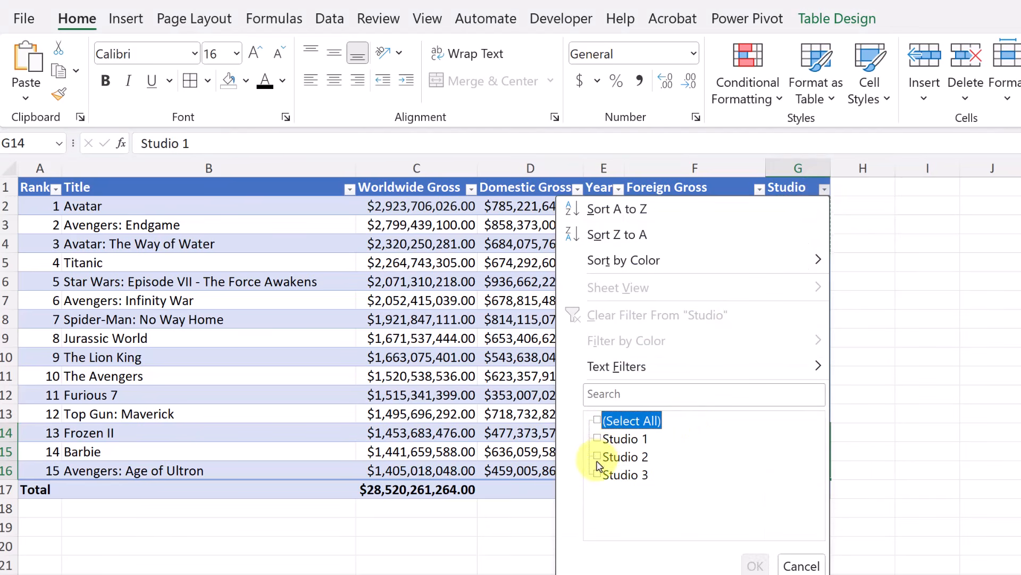
left_click(597, 439)
left_click(755, 565)
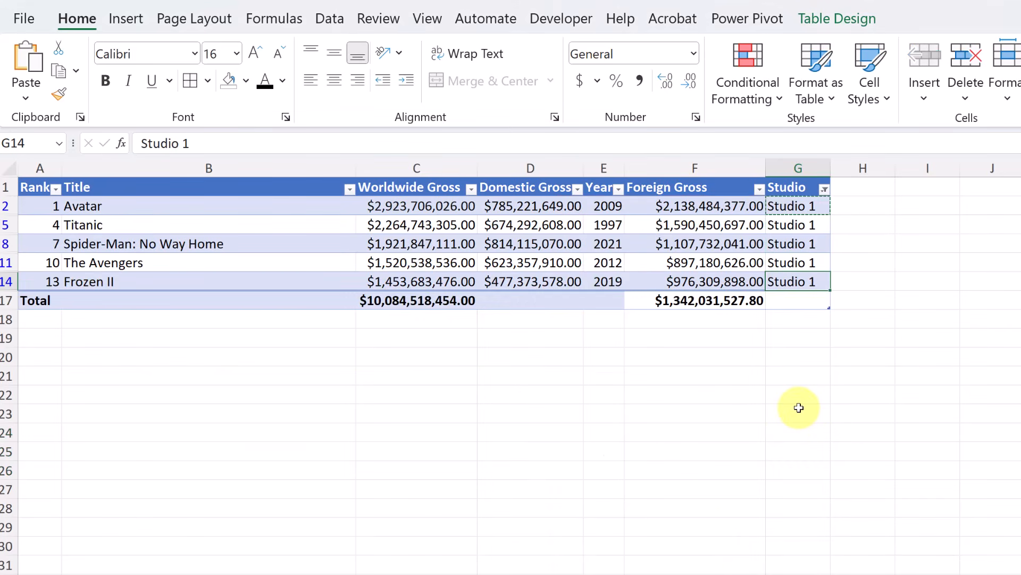
key("ctrl+z")
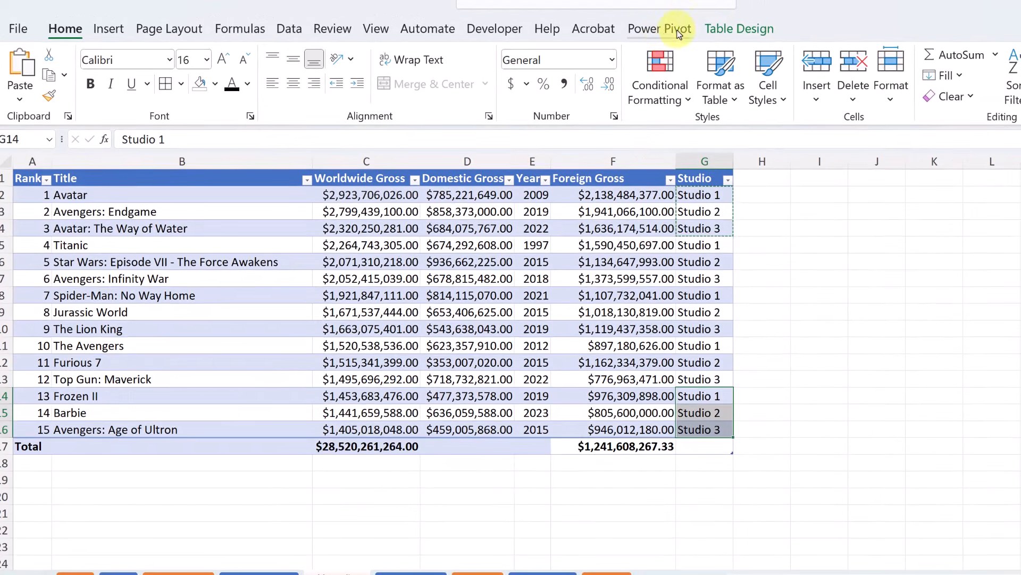
- Insert slicers for the Studio and Year columns of the TopMovies table
left_click(788, 24)
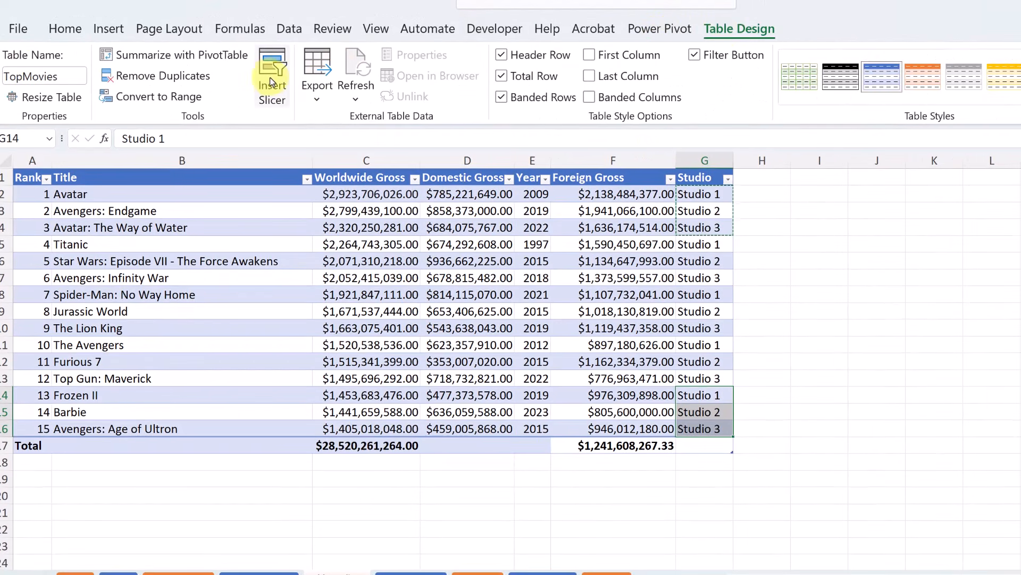
left_click(113, 28)
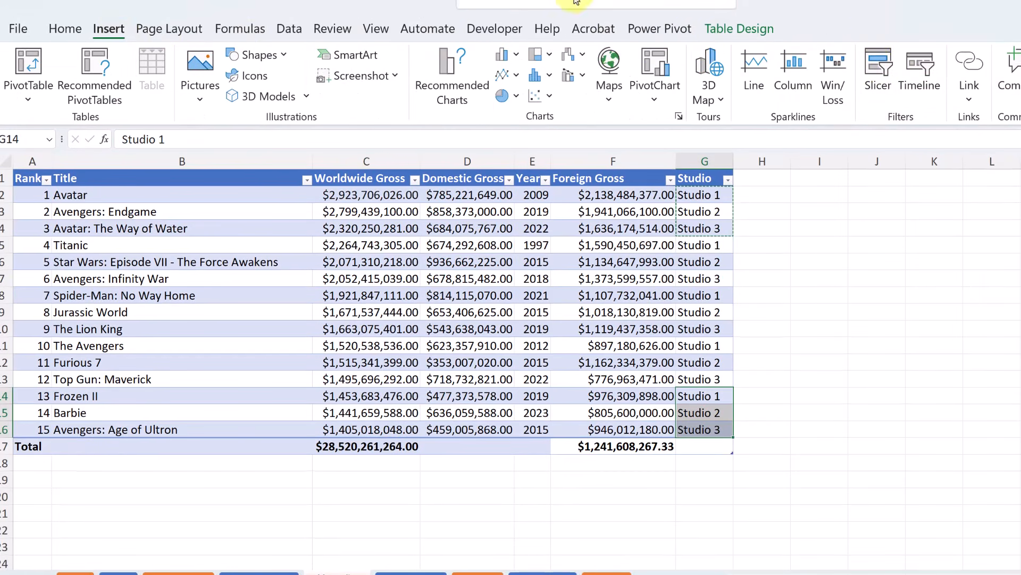
left_click(708, 29)
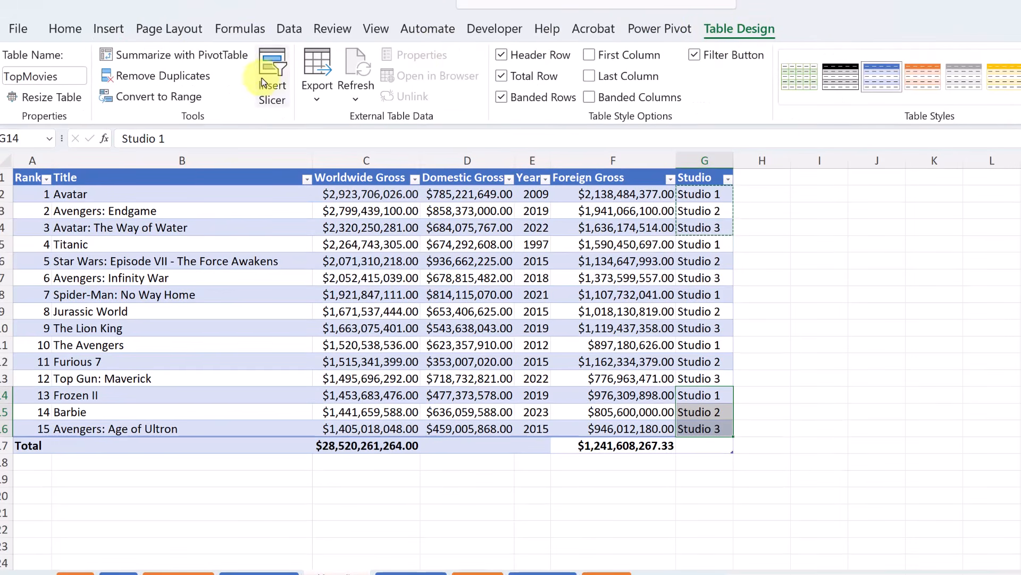
left_click(275, 75)
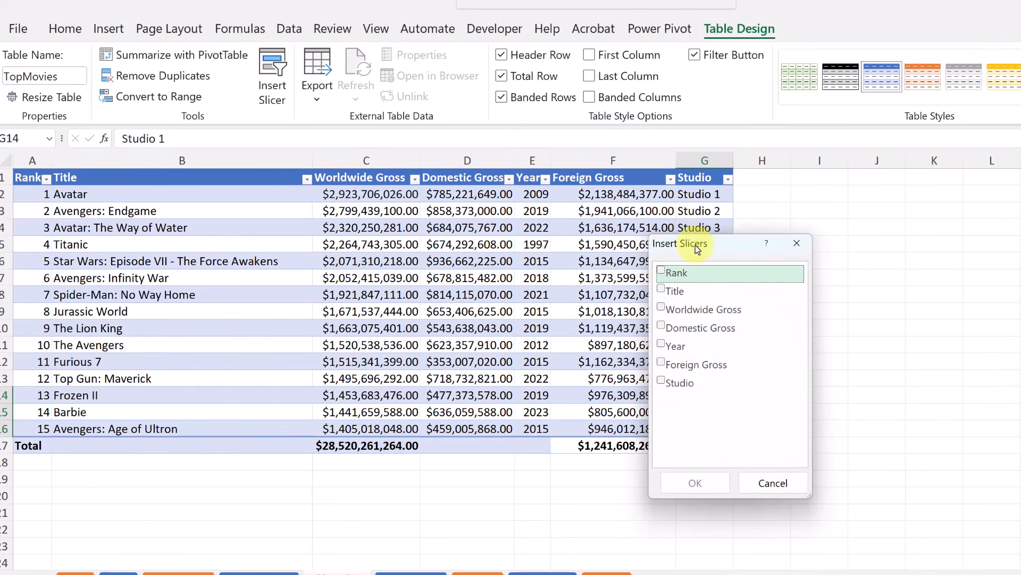
left_click_drag(702, 247, 826, 180)
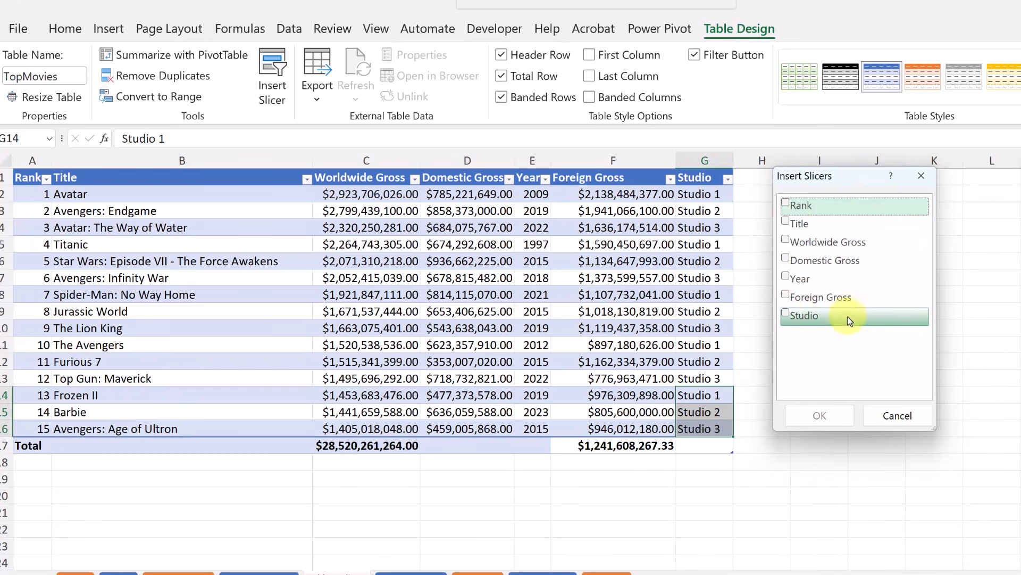
left_click(787, 314)
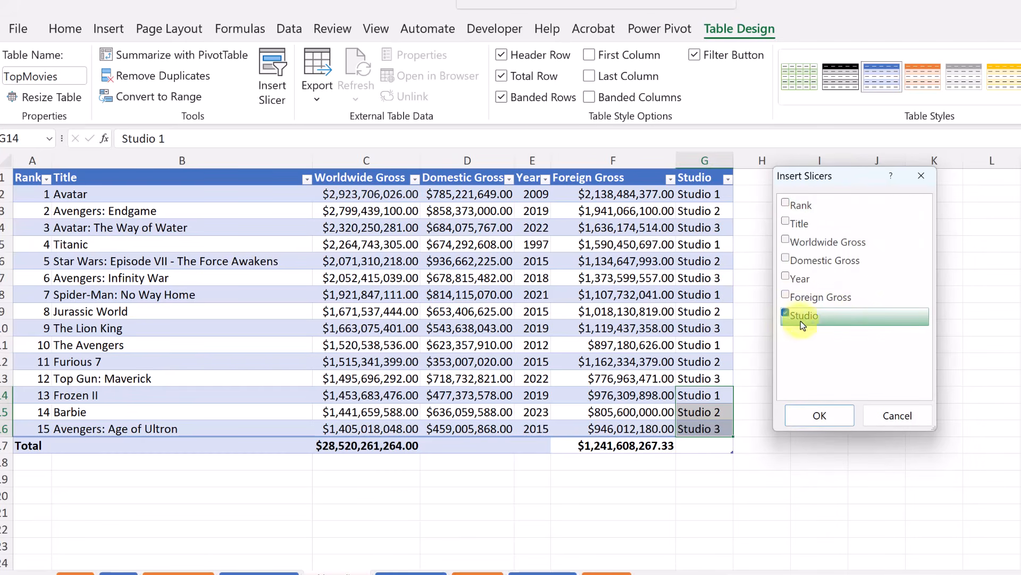
left_click(786, 279)
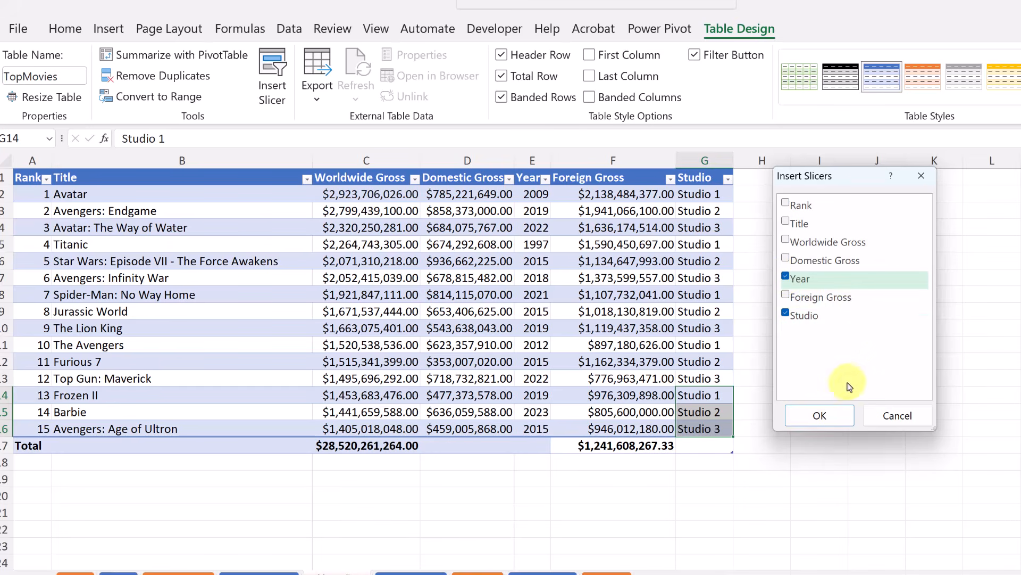
left_click(835, 421)
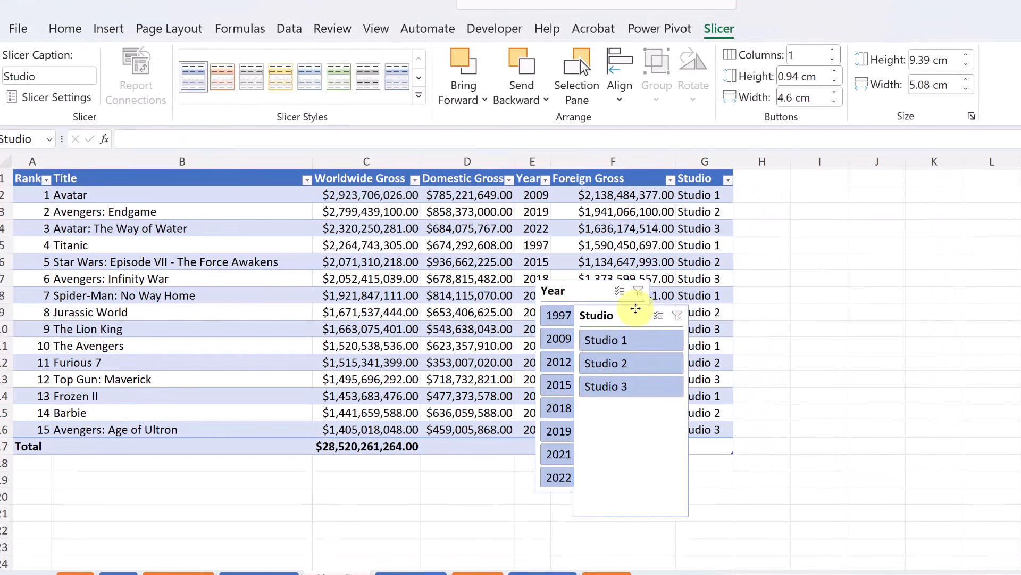
- Place the Studio and Year slicers side by side next to the table with aligned upper edges, leaving their slicer style as is
left_click_drag(635, 309, 791, 200)
left_click_drag(597, 299, 914, 197)
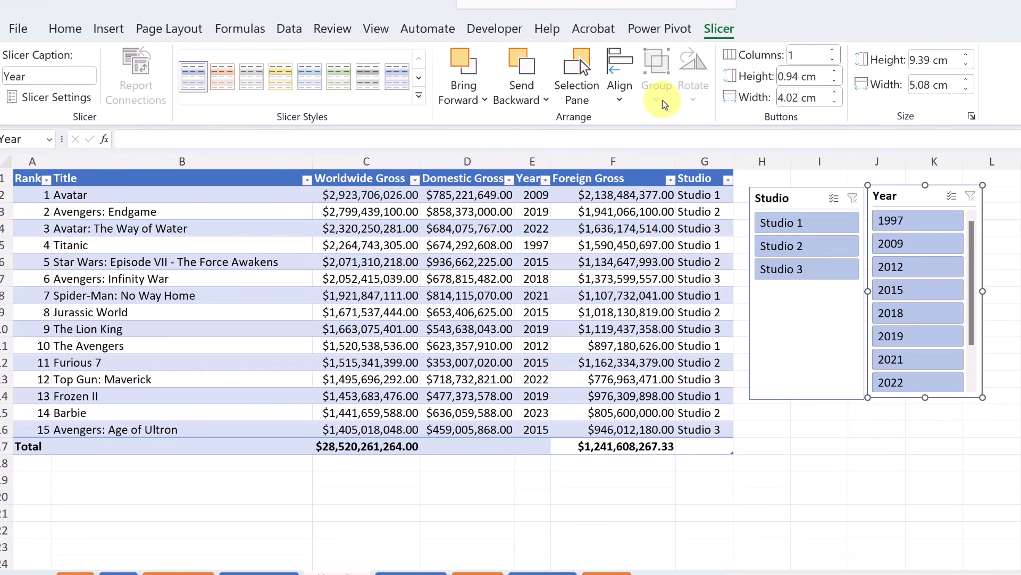
left_click(419, 95)
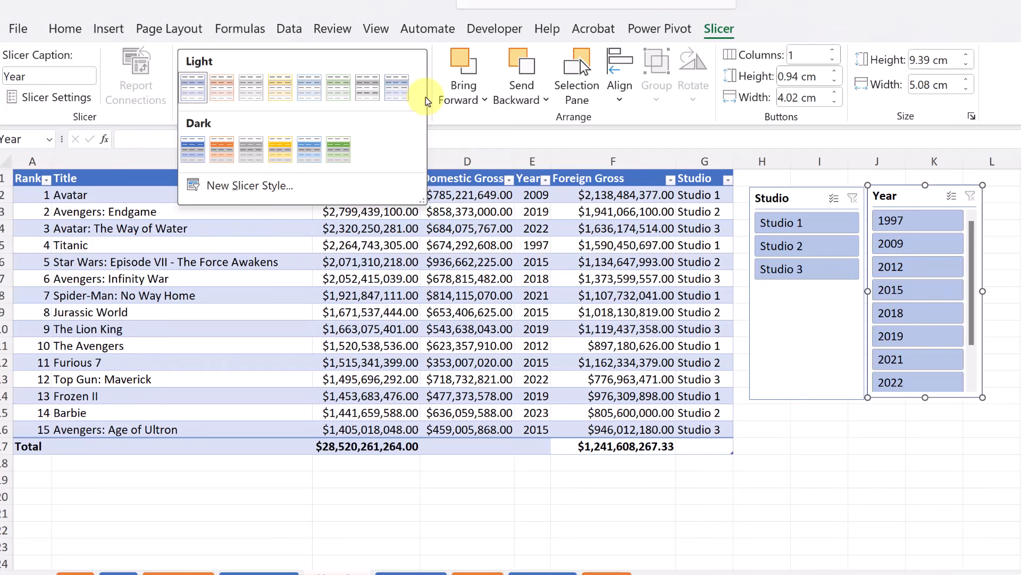
left_click(449, 116)
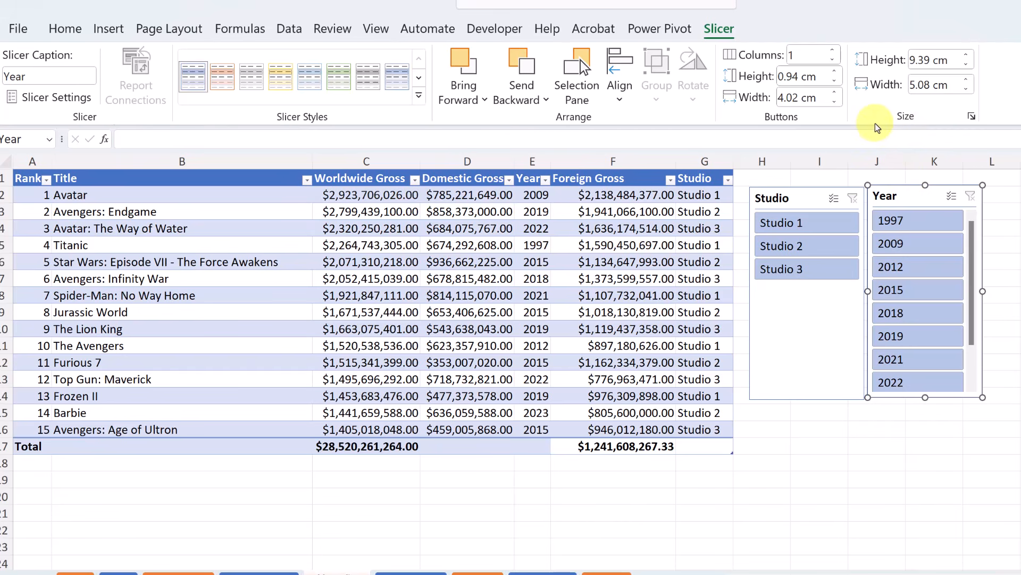
left_click_drag(804, 194, 801, 191)
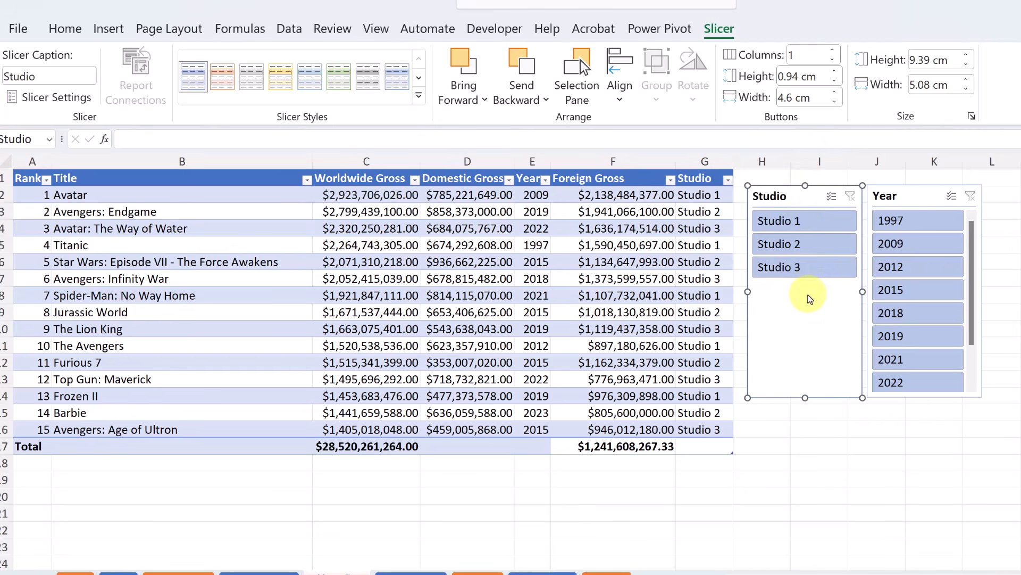
- Filter the table to Studio 2 and year 2023 with the slicers, and clear both slicer filters
left_click(777, 250)
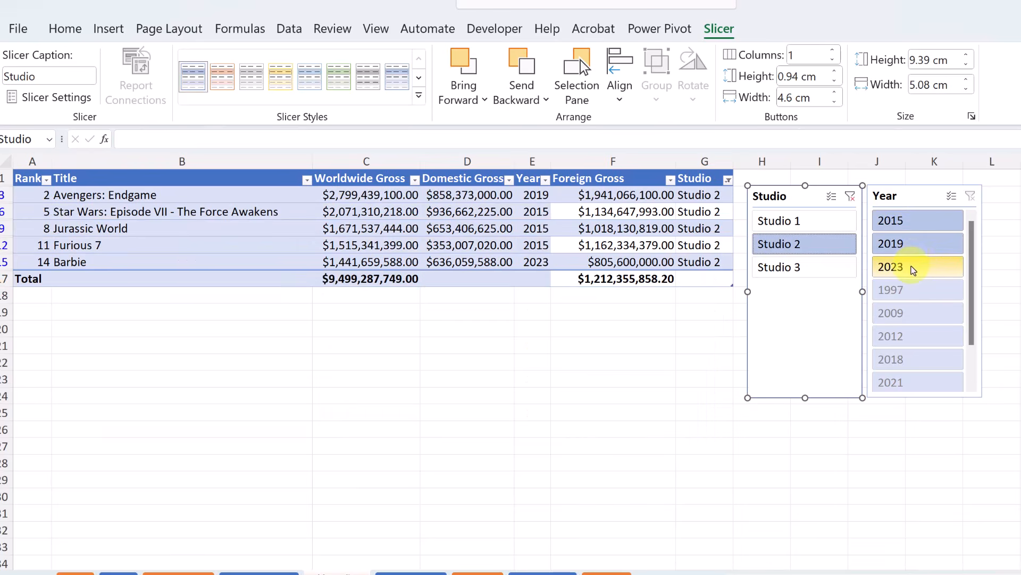
left_click(913, 269)
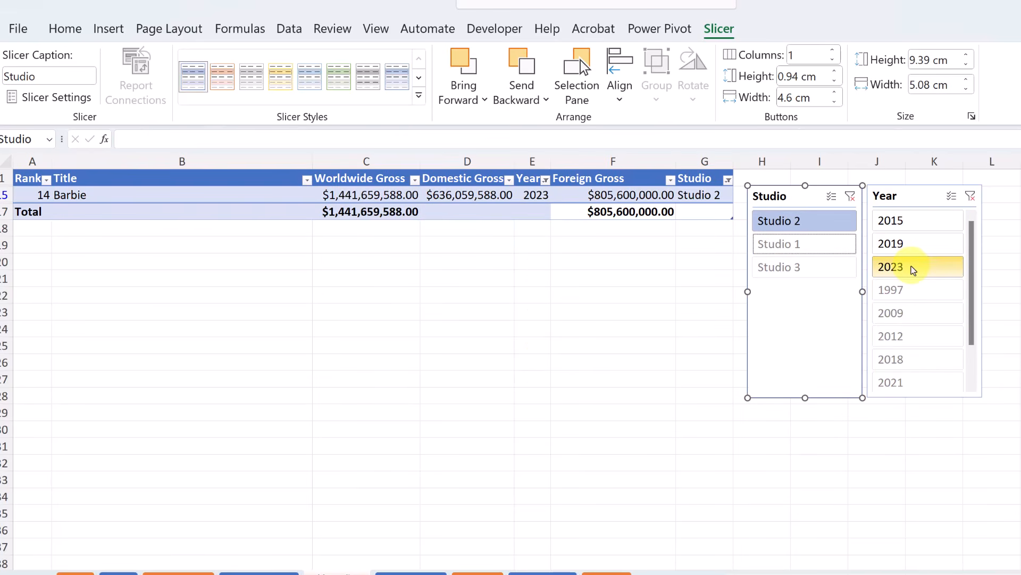
left_click(850, 200)
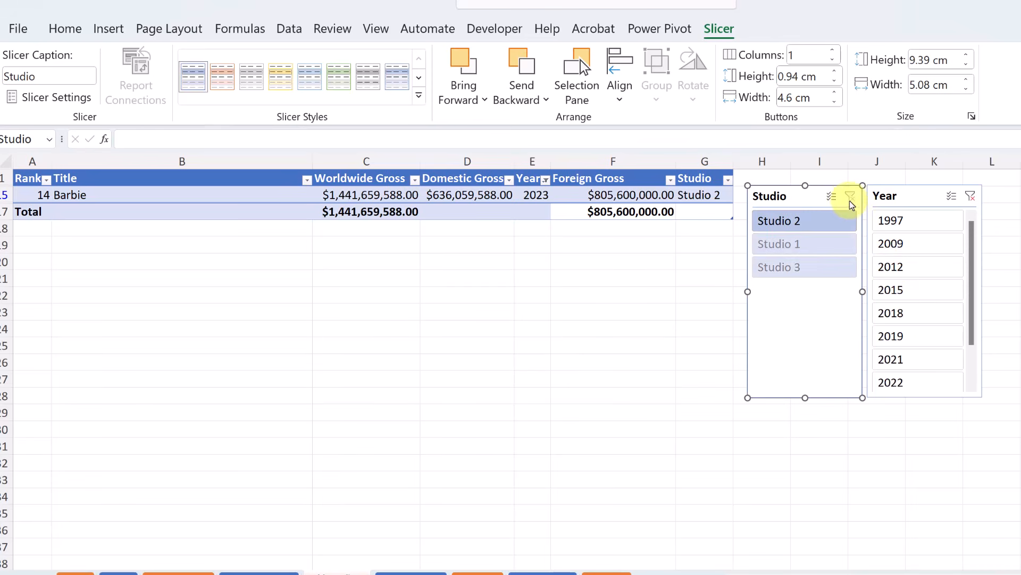
left_click(970, 197)
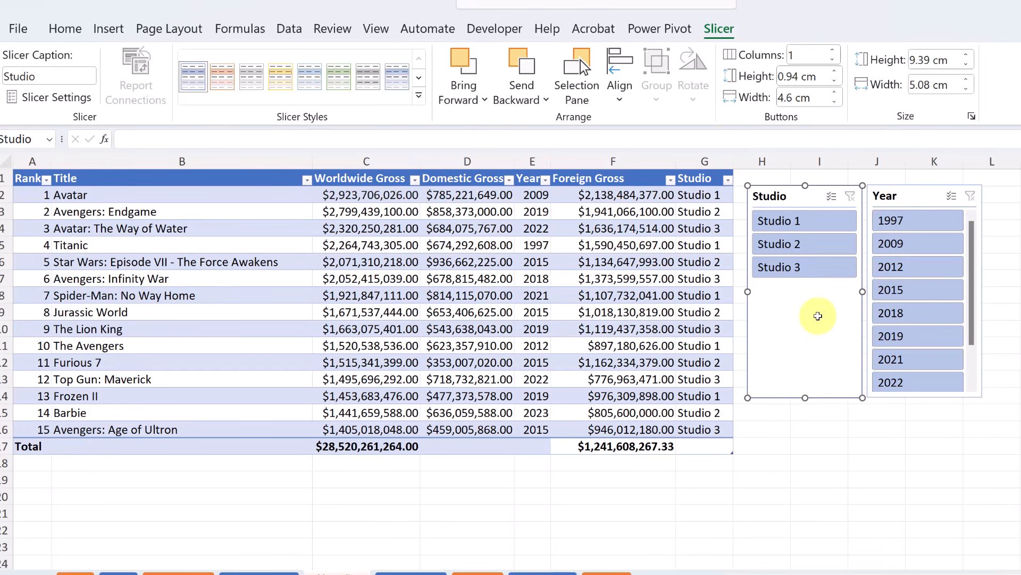
- Filter the table to year 2015 and Studio 3 with the slicers, and clear the Year filter
left_click(906, 295)
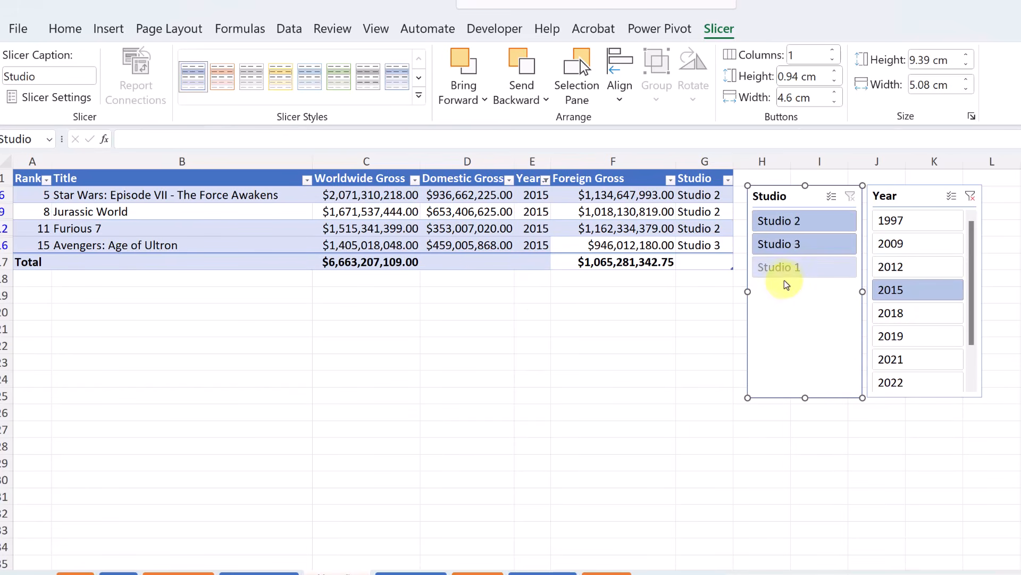
left_click(787, 245)
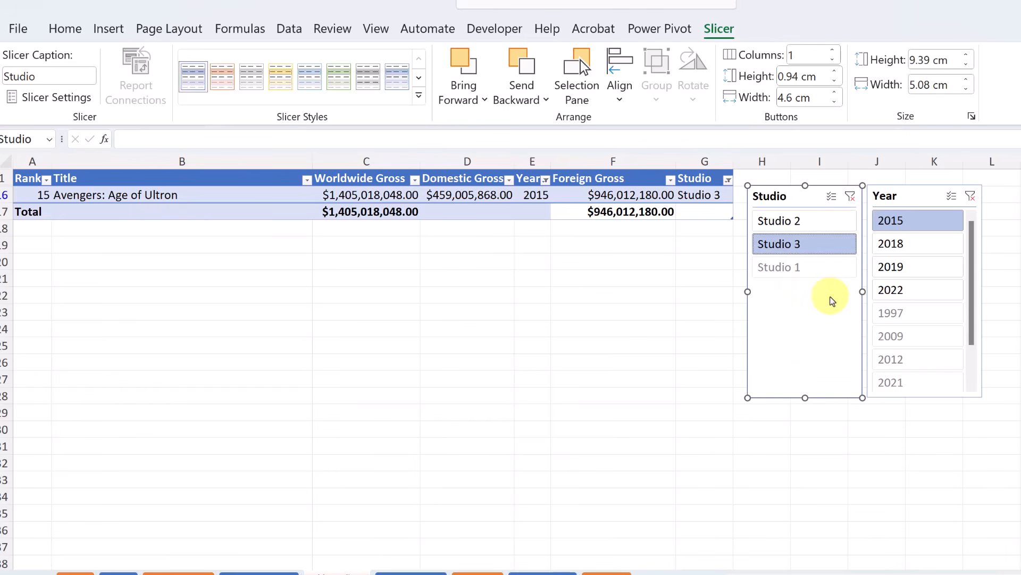
left_click(972, 199)
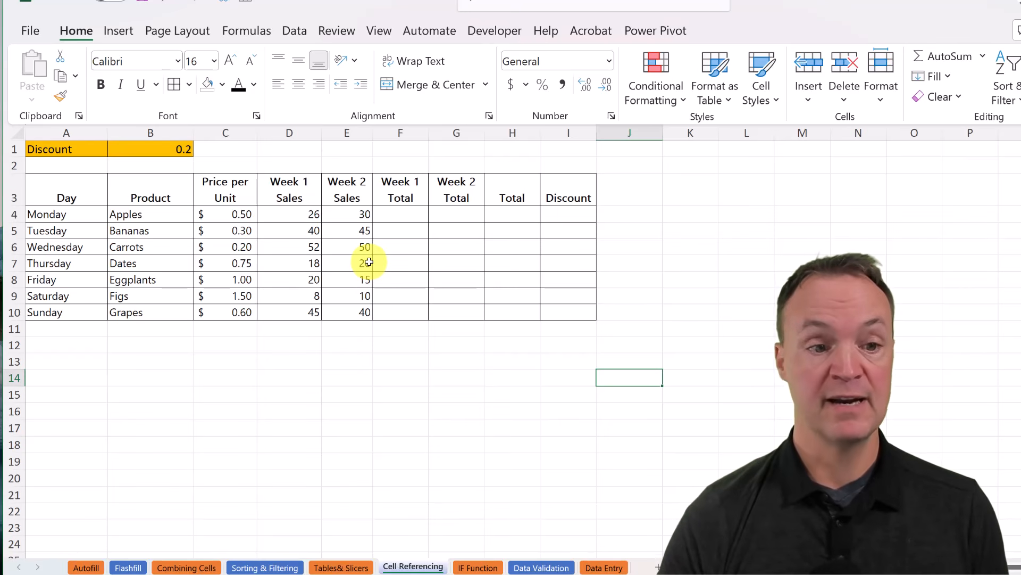
- Calculate the Week 1 Total for Apples in F4 with =C4*D4 and fill the formula down through Grapes
left_click(401, 217)
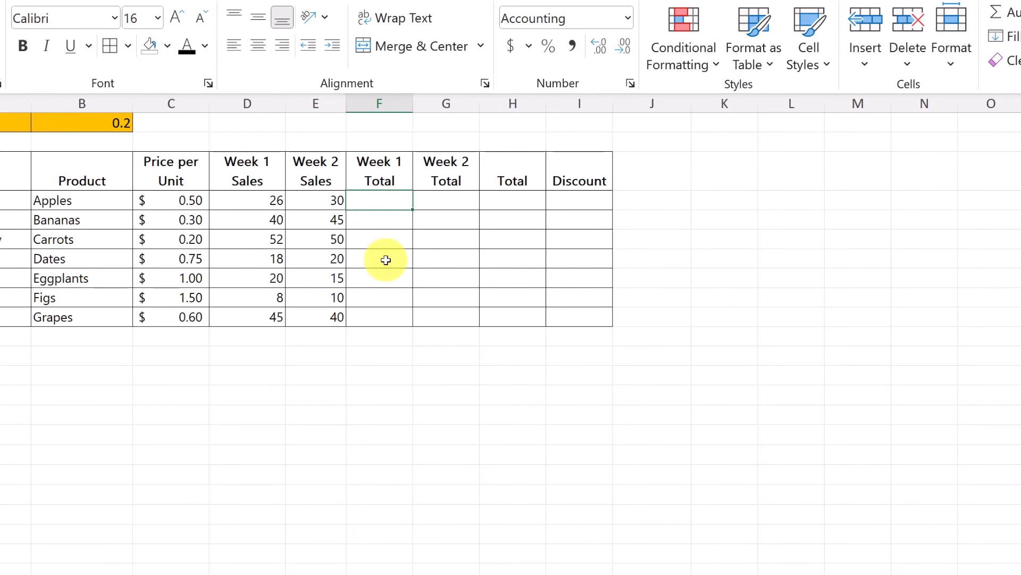
type("=")
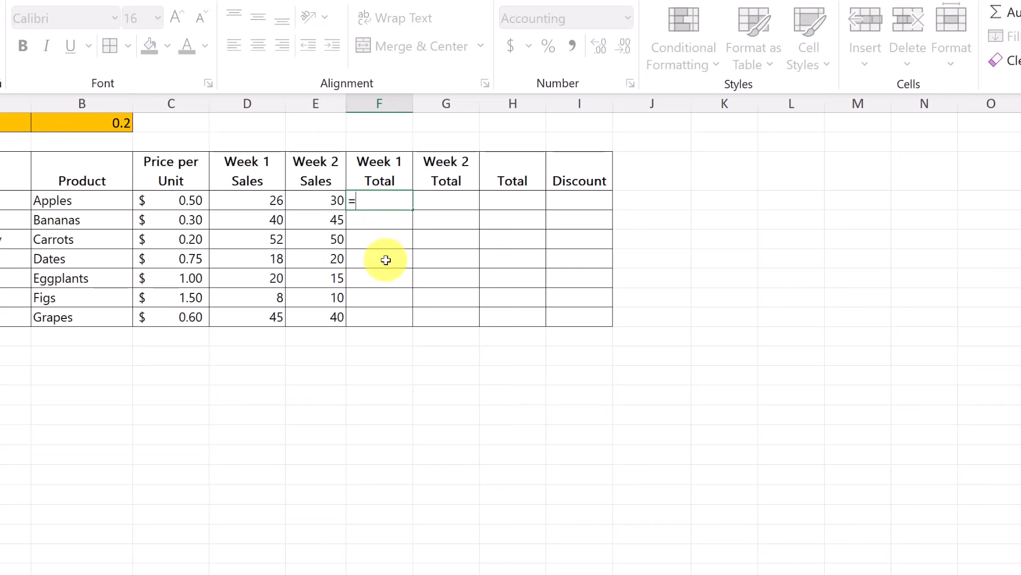
left_click(183, 204)
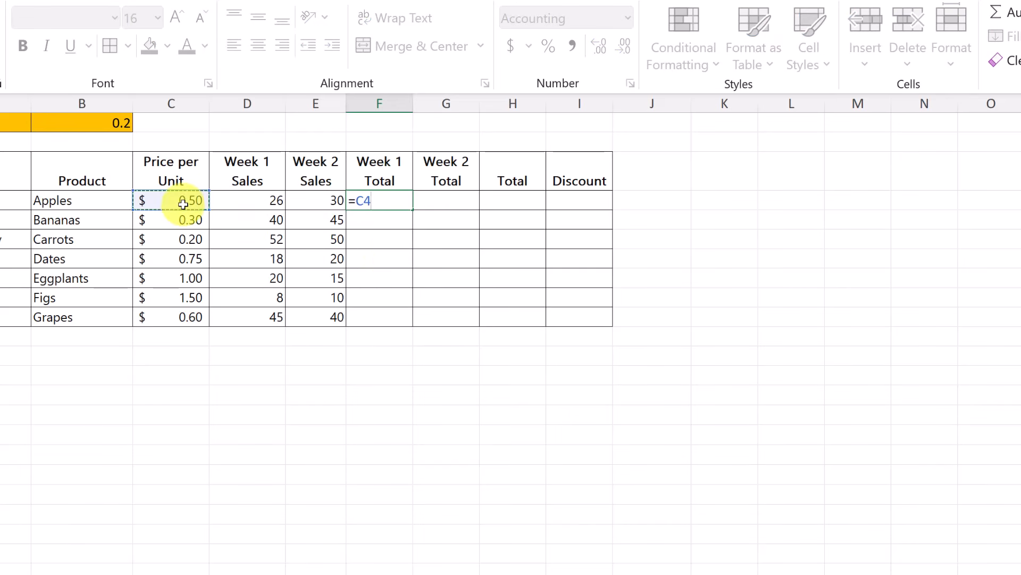
type("*")
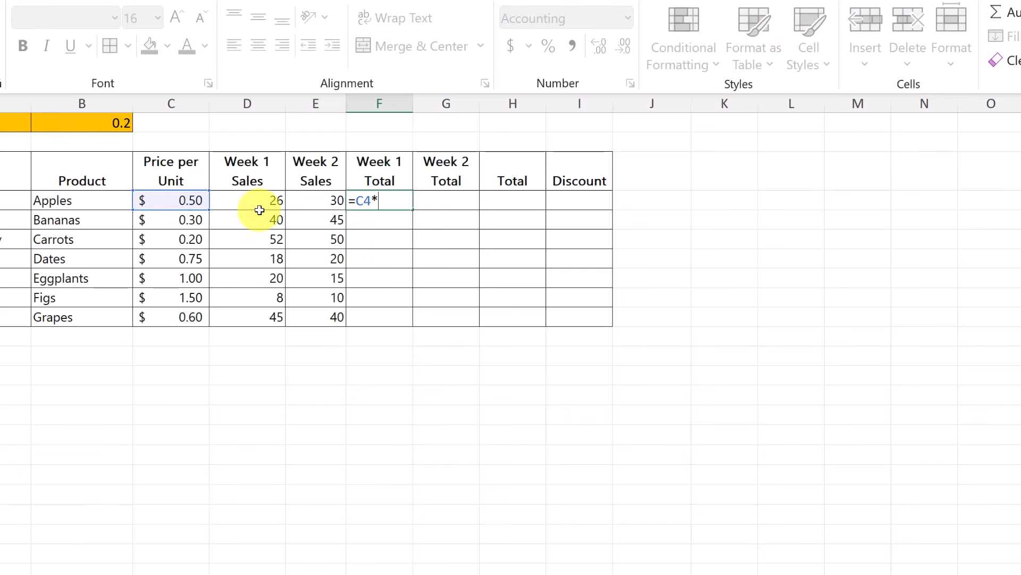
left_click(263, 202)
key("Return")
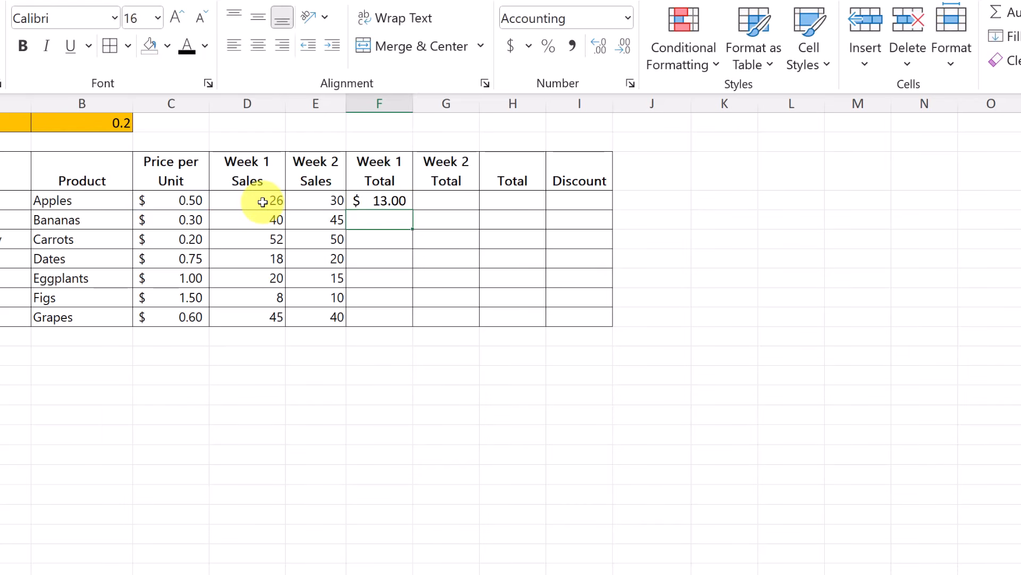
left_click(377, 201)
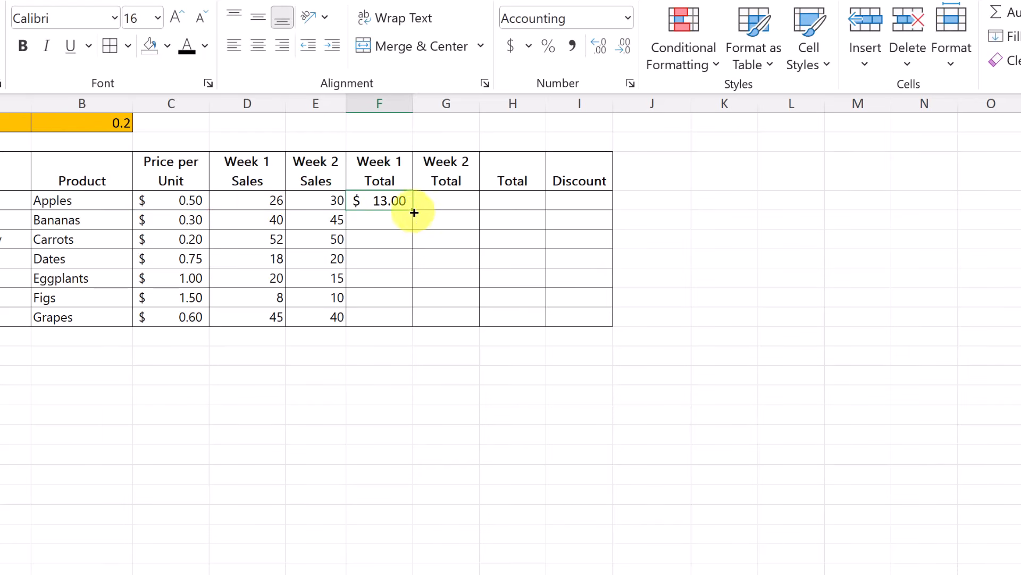
double_click(413, 211)
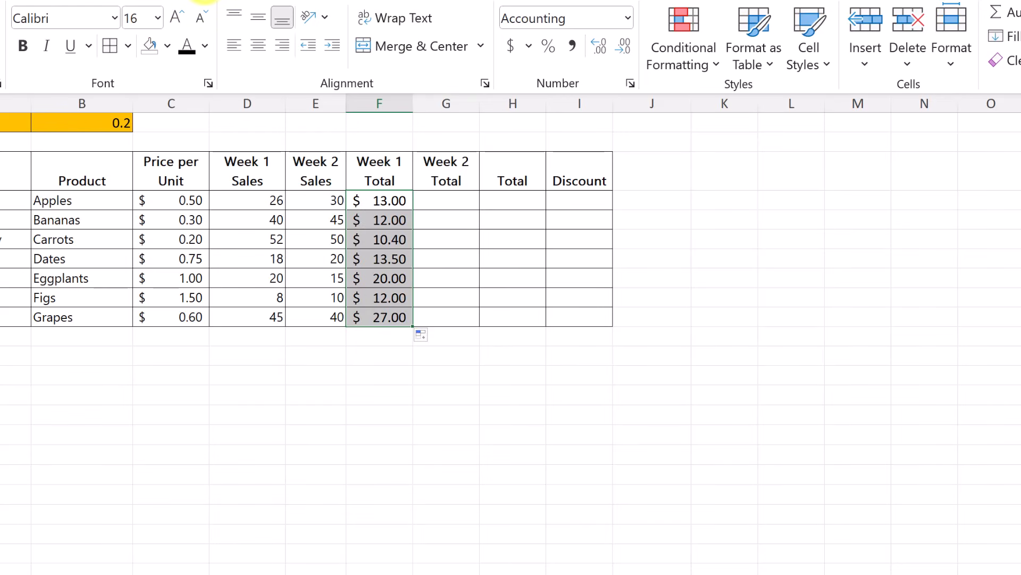
- Display the sheet's formulas to examine the relative references in the Week 1 Total column, and return to showing values
left_click(205, 1)
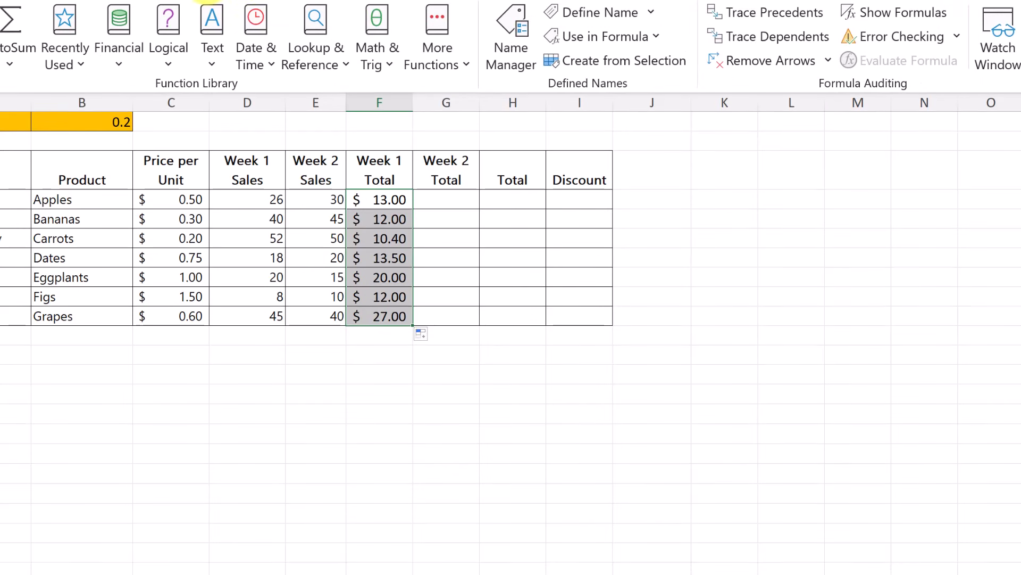
left_click(901, 18)
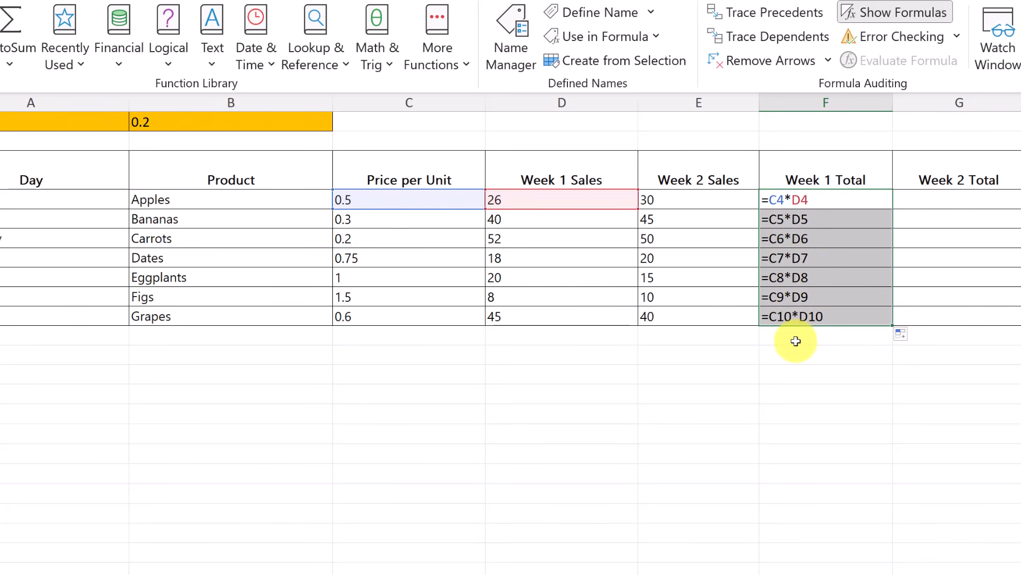
left_click(878, 15)
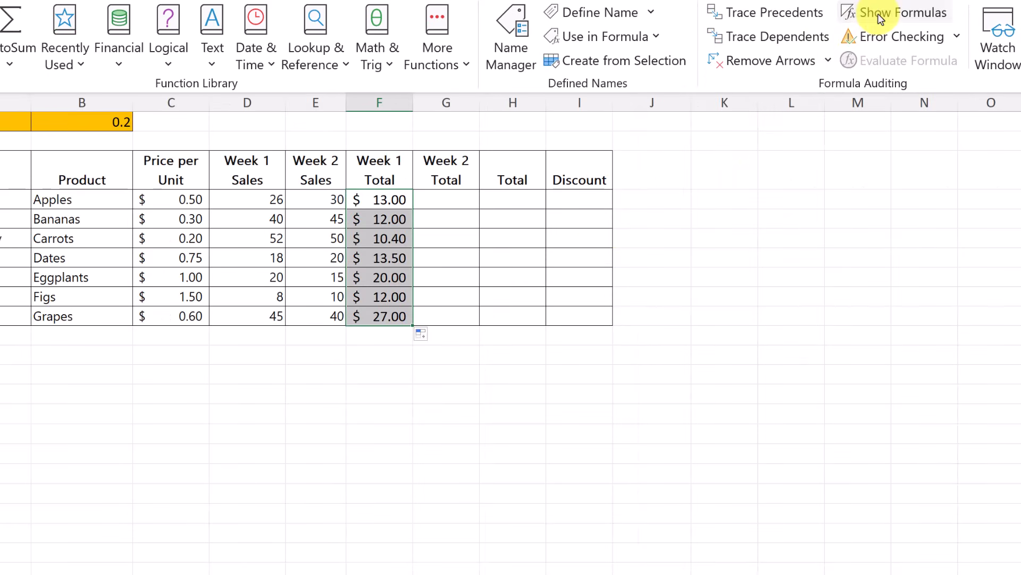
- Try to fill the Apples formula from F4 across into the Week 2 Total cell G4, and open the copied formula to check its references
left_click(500, 268)
left_click(407, 204)
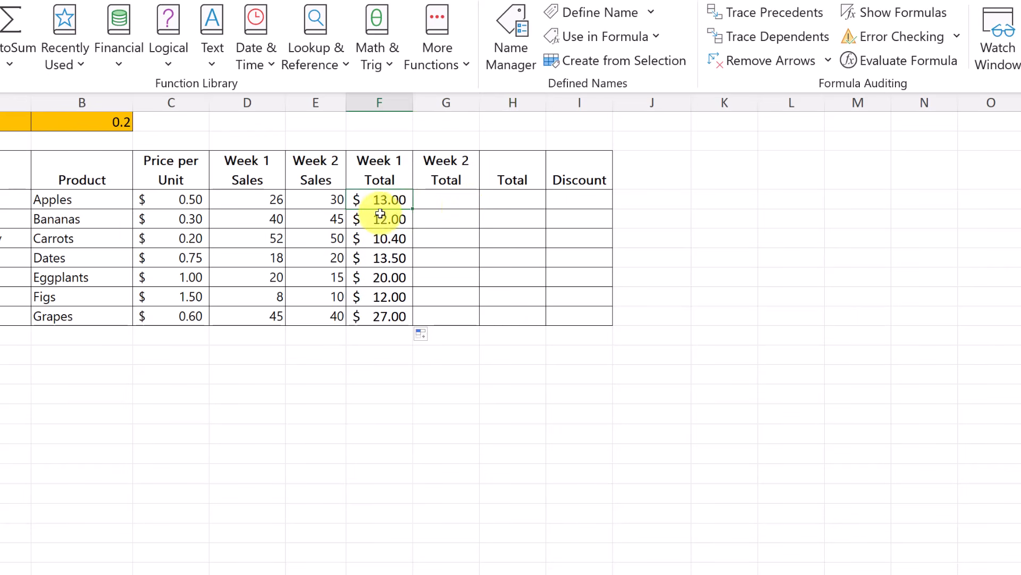
left_click_drag(412, 210, 453, 207)
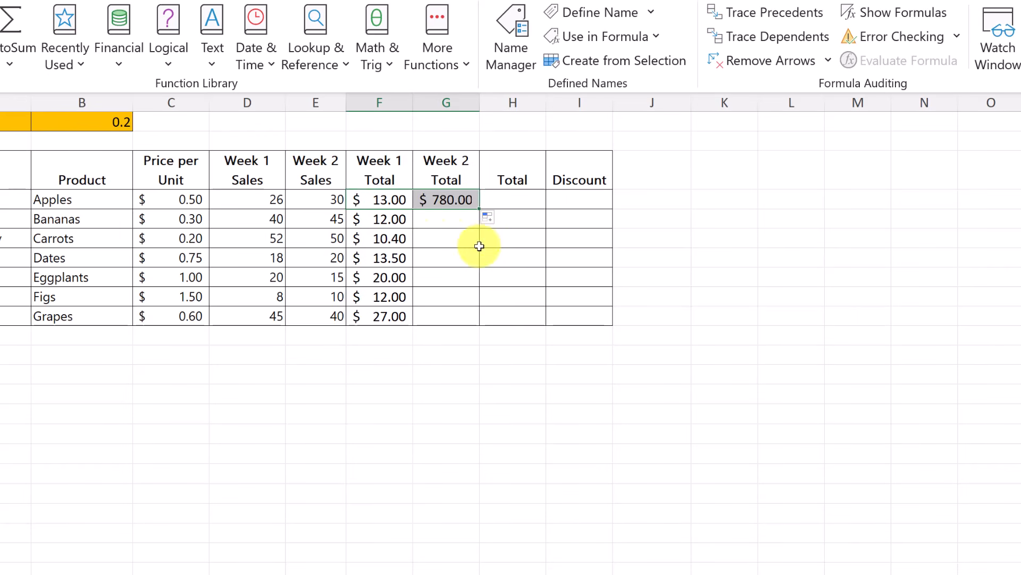
left_click(449, 235)
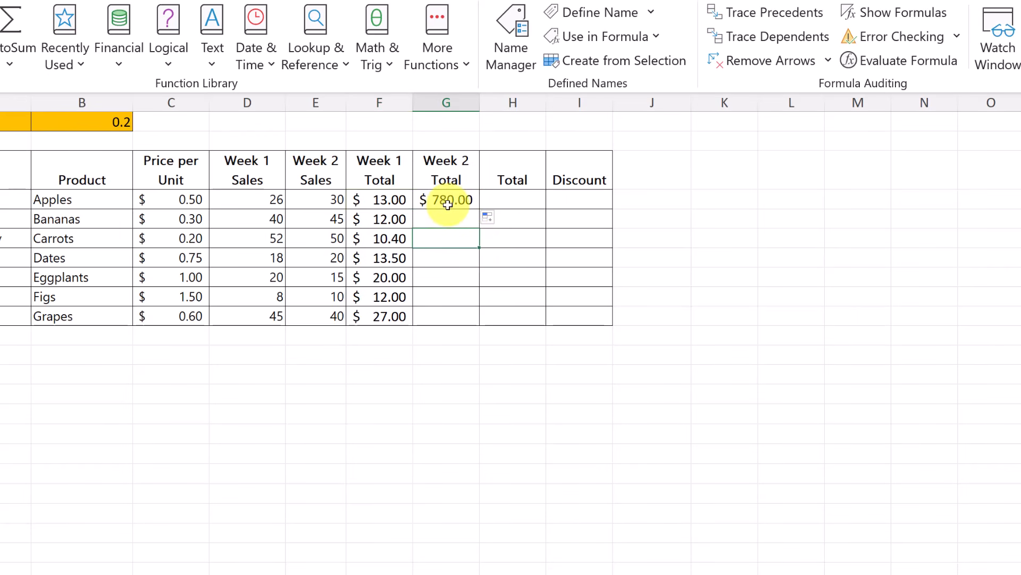
left_click(449, 203)
double_click(449, 205)
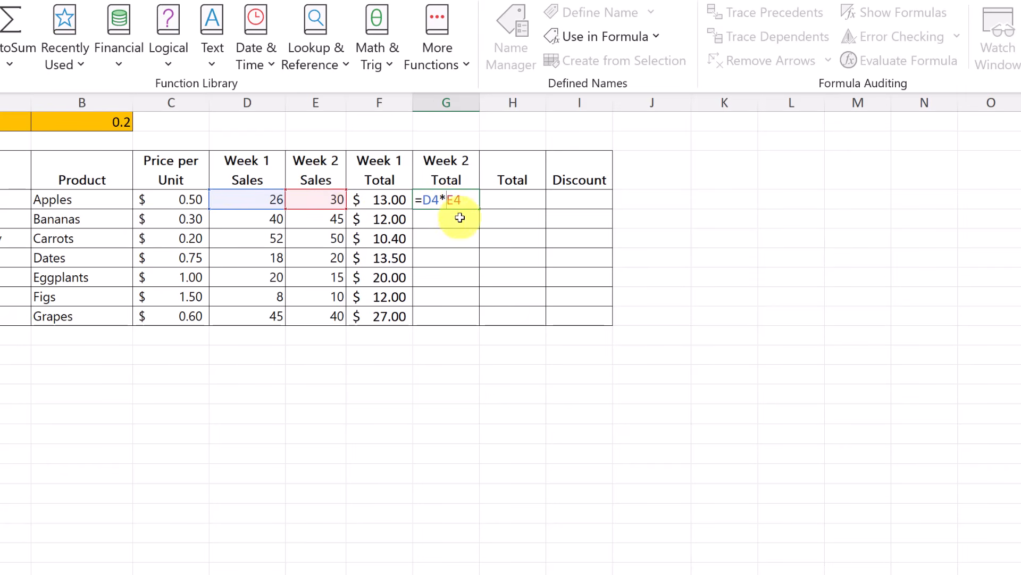
- Clear the Week 2 Total formula in G4 and all Week 1 Total formulas in F4:F10
key("Escape")
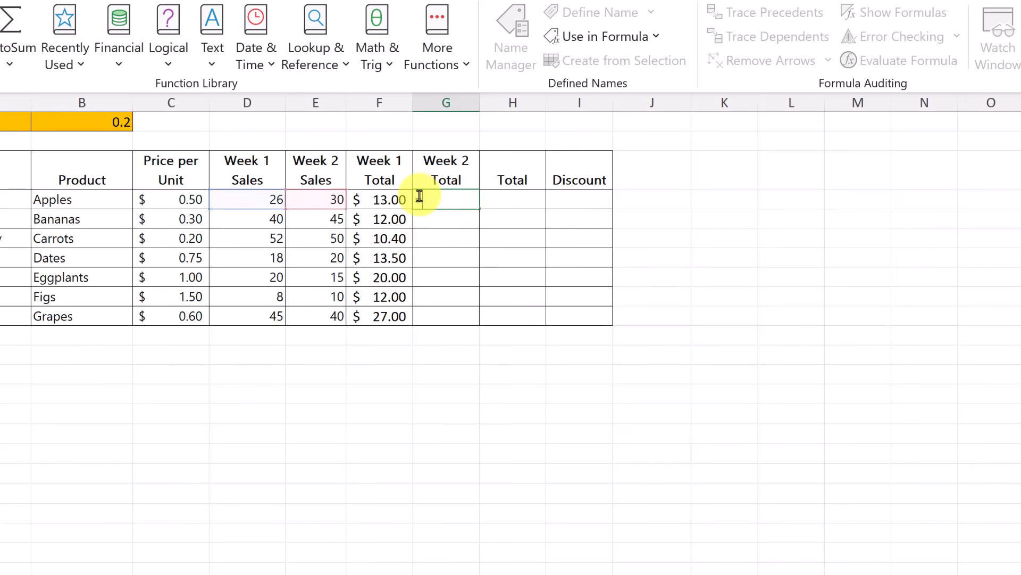
left_click_drag(391, 224, 383, 308)
key("BackSpace")
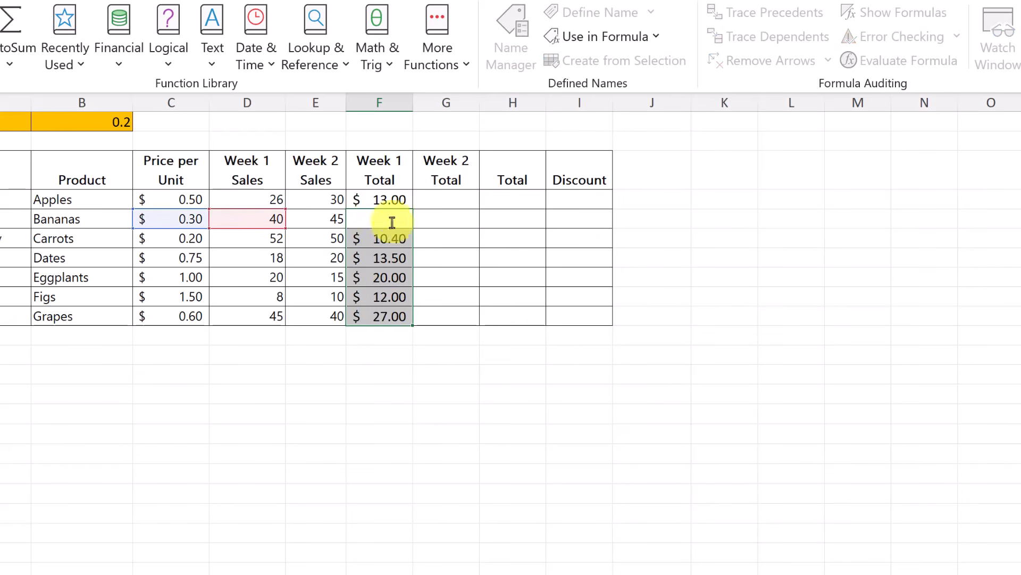
left_click_drag(386, 200, 388, 311)
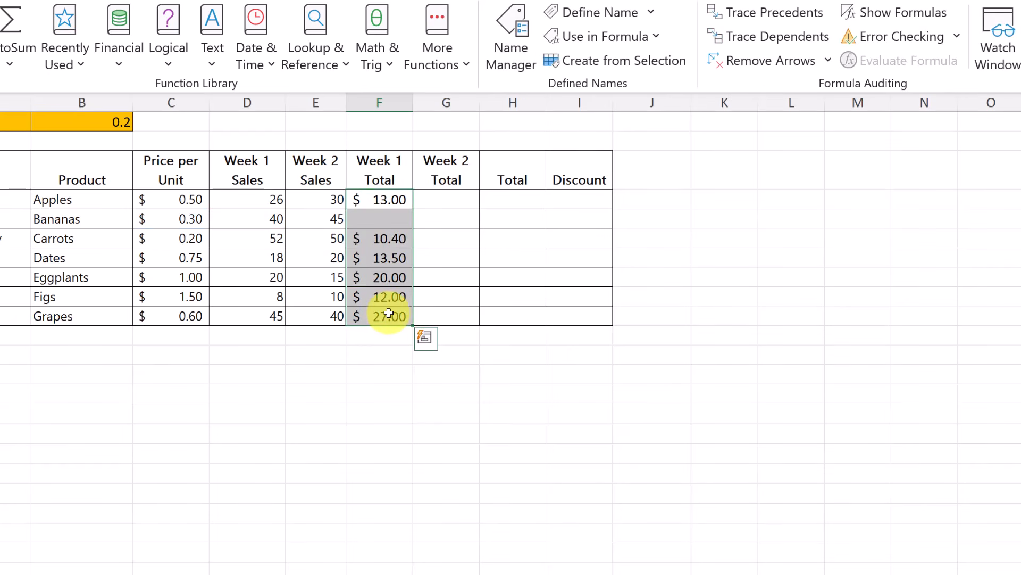
key("Delete")
- Enter =$C4*D4 as the Week 1 Total for Apples in F4, locking only the column of the price reference
left_click(378, 201)
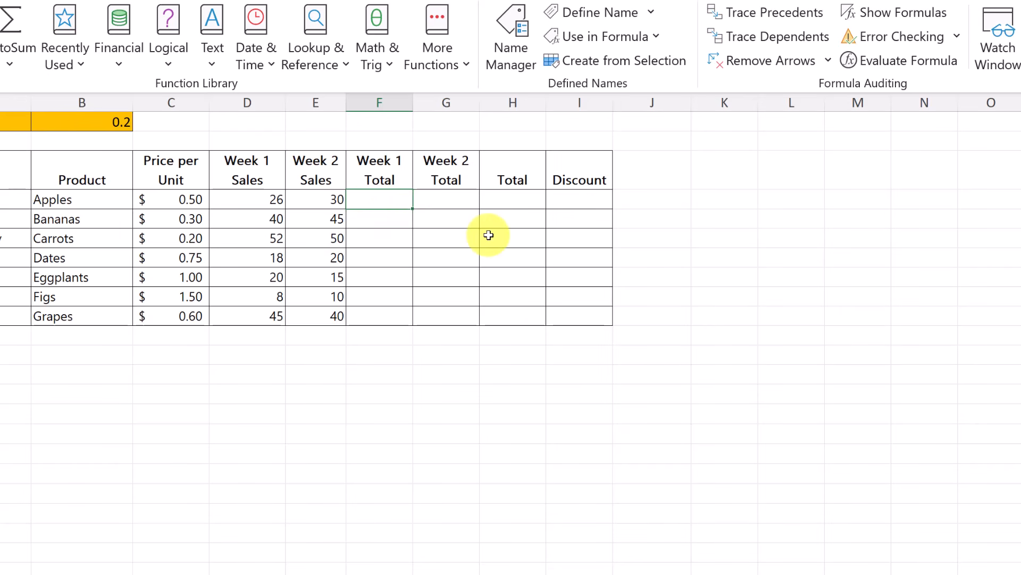
type("=")
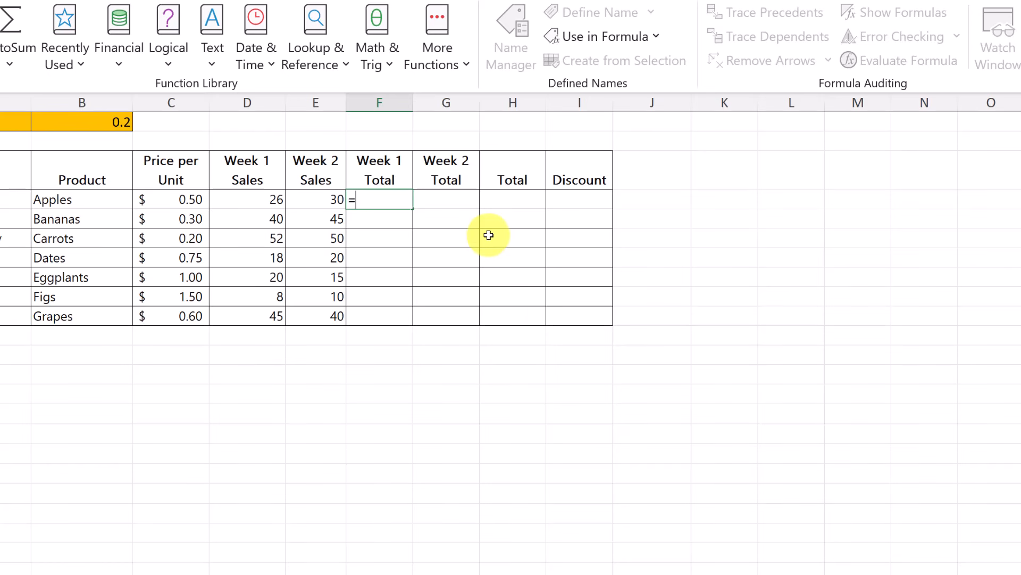
left_click(168, 200)
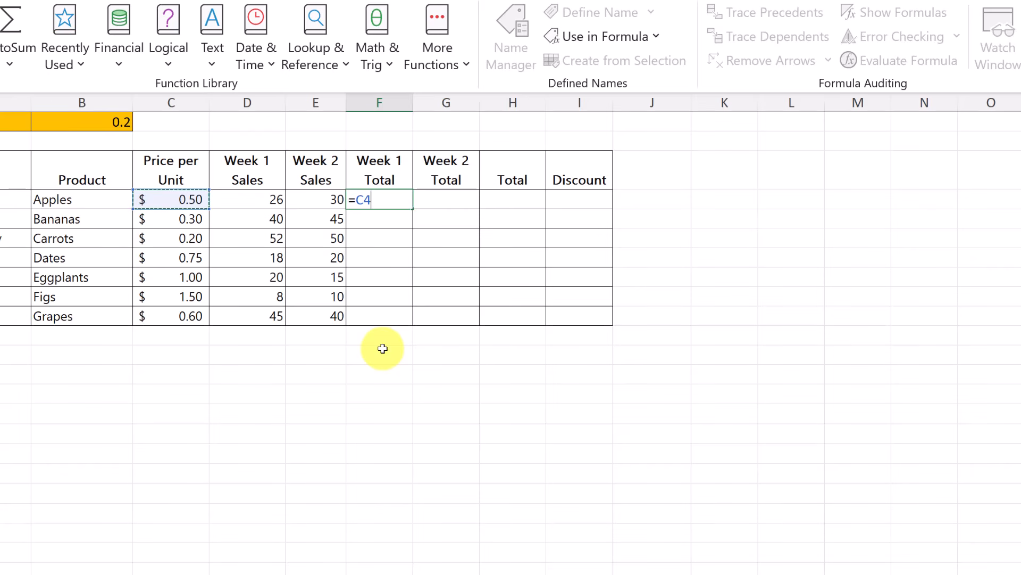
key("F4")
key("F4")
type("*")
left_click(258, 205)
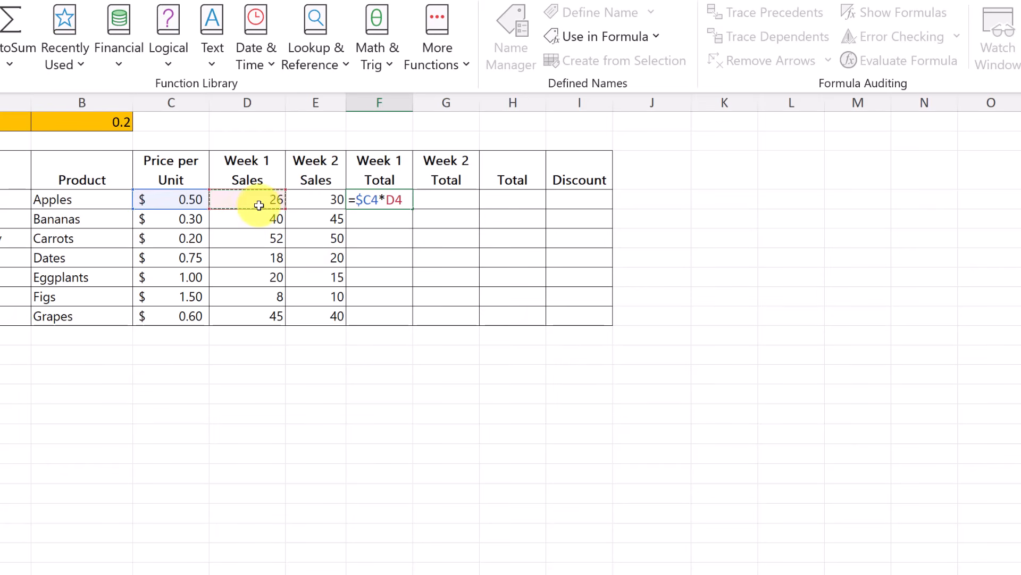
key("Return")
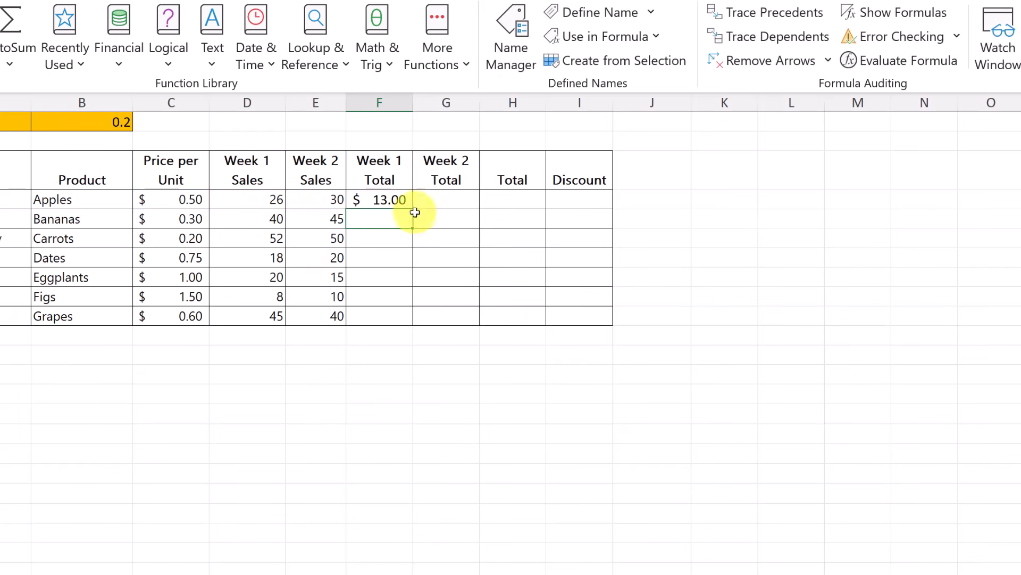
- Examine the mixed reference in the F4 formula and leave the formula as it is
left_click(395, 199)
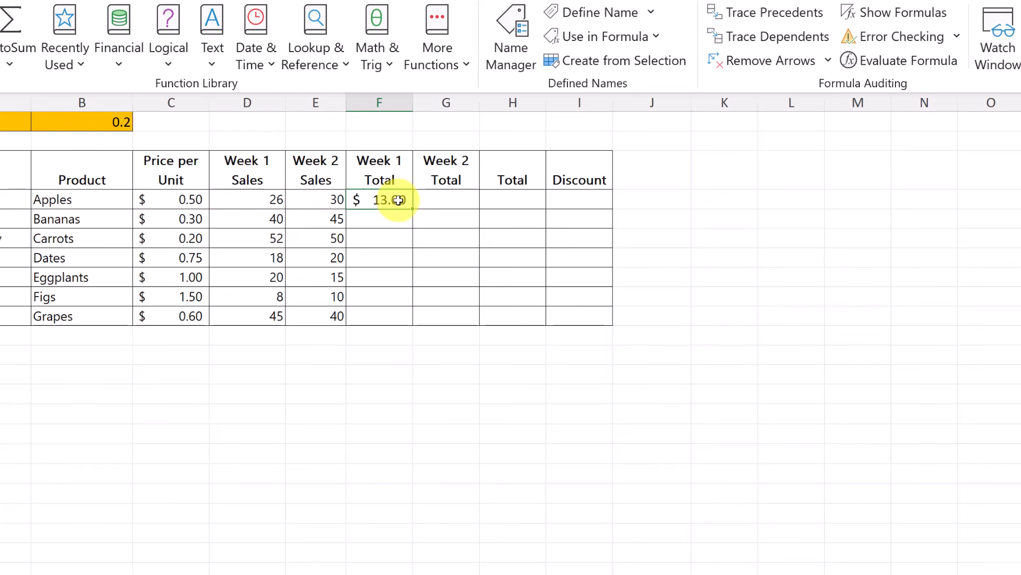
double_click(398, 200)
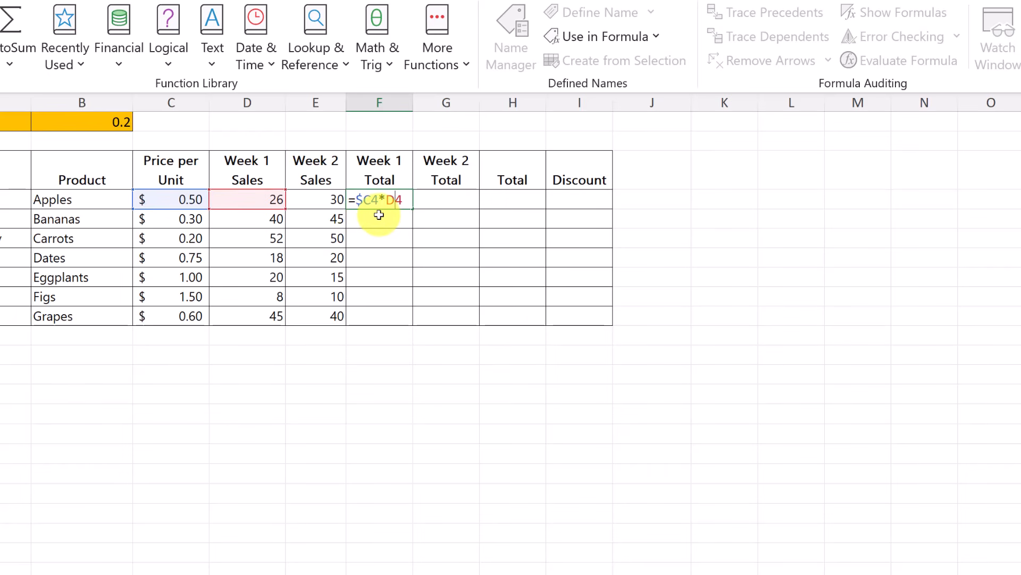
key("Return")
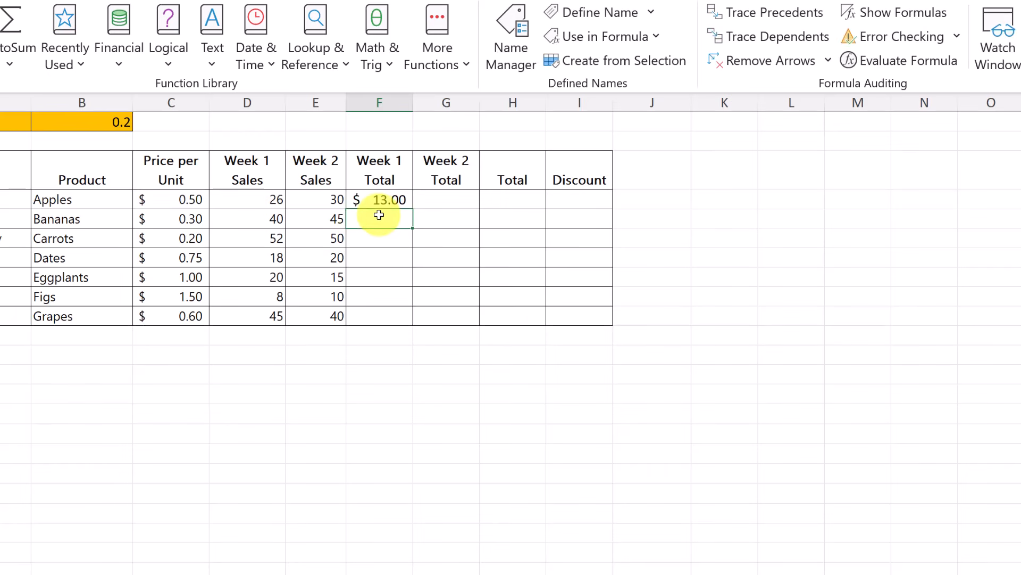
- Fill the Apples Week 1 Total formula down through Grapes and check the copied formulas in formula view
left_click(402, 200)
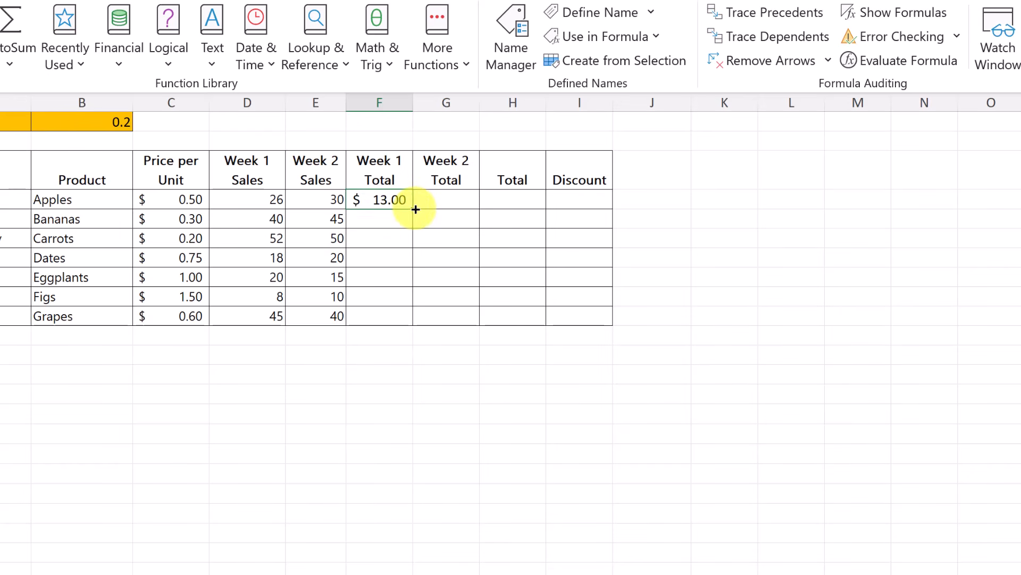
double_click(413, 209)
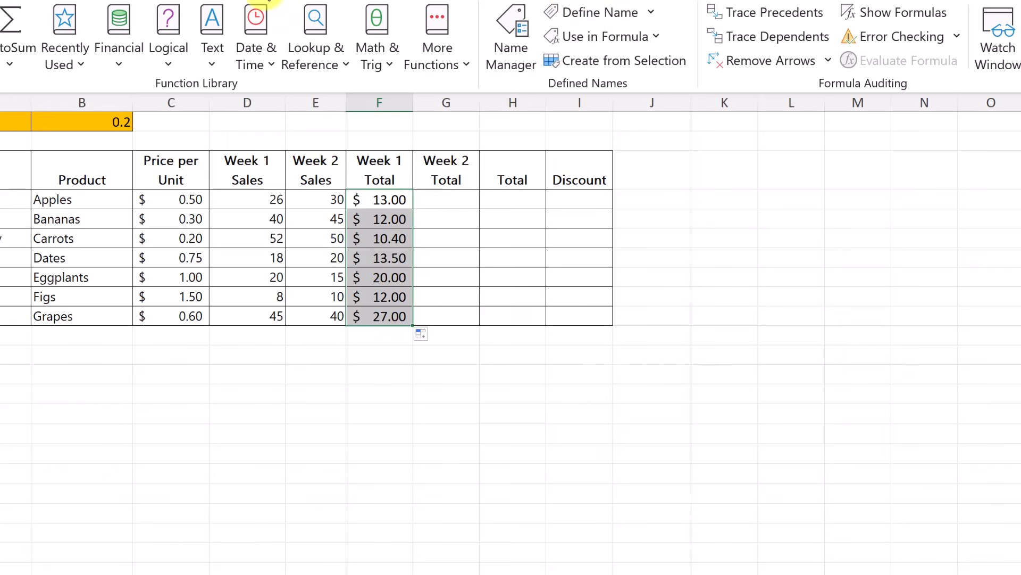
left_click(907, 14)
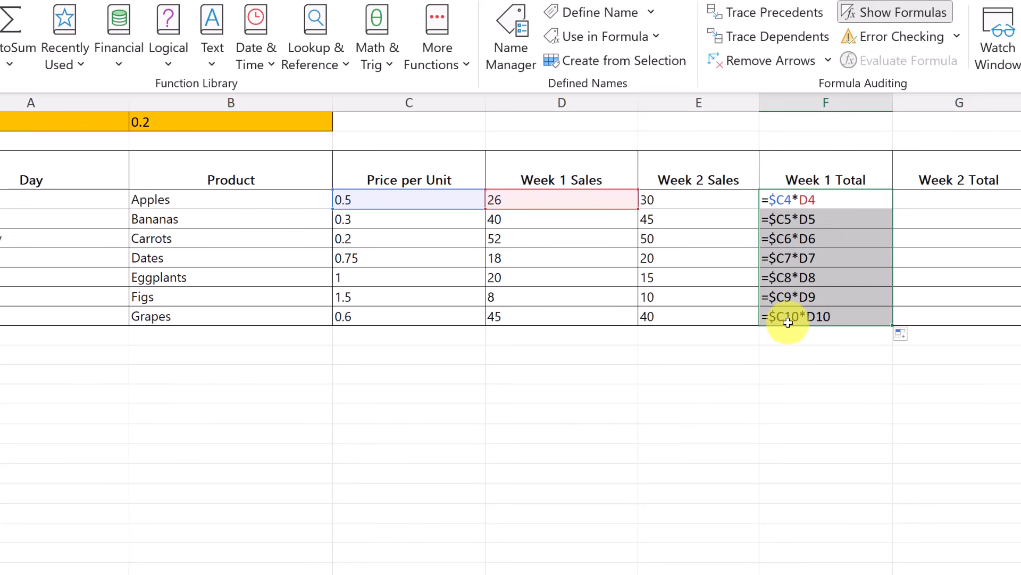
left_click(893, 14)
left_click(417, 234)
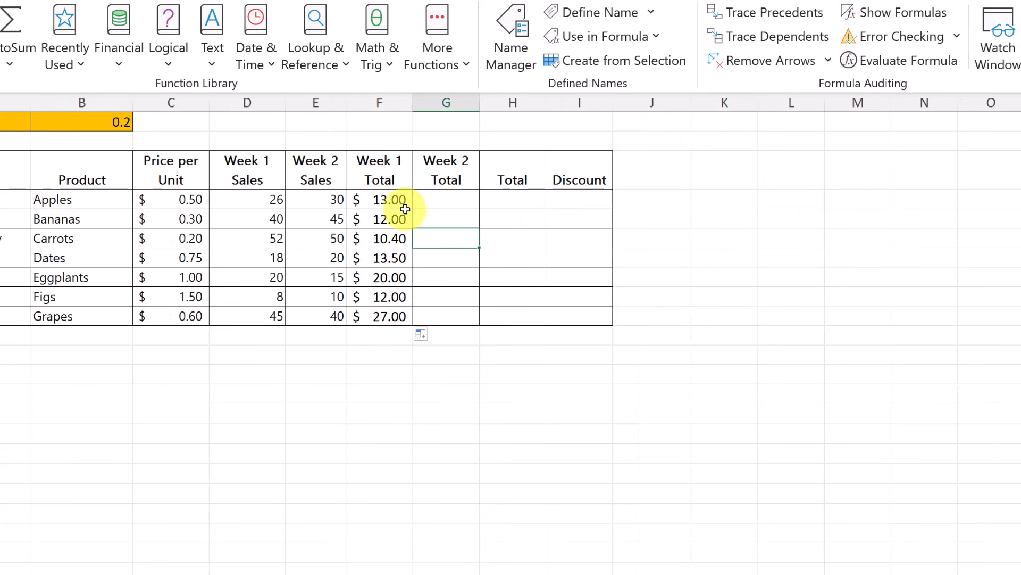
- Copy the Apples Week 1 Total formula across to Week 2 Total, and fill it down through Grapes
left_click(391, 201)
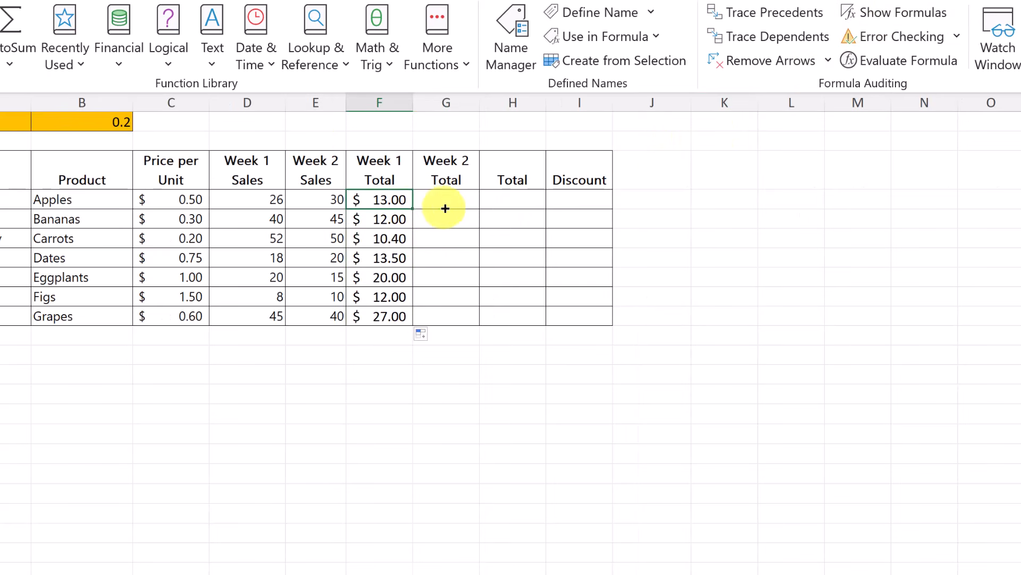
left_click_drag(446, 208, 459, 218)
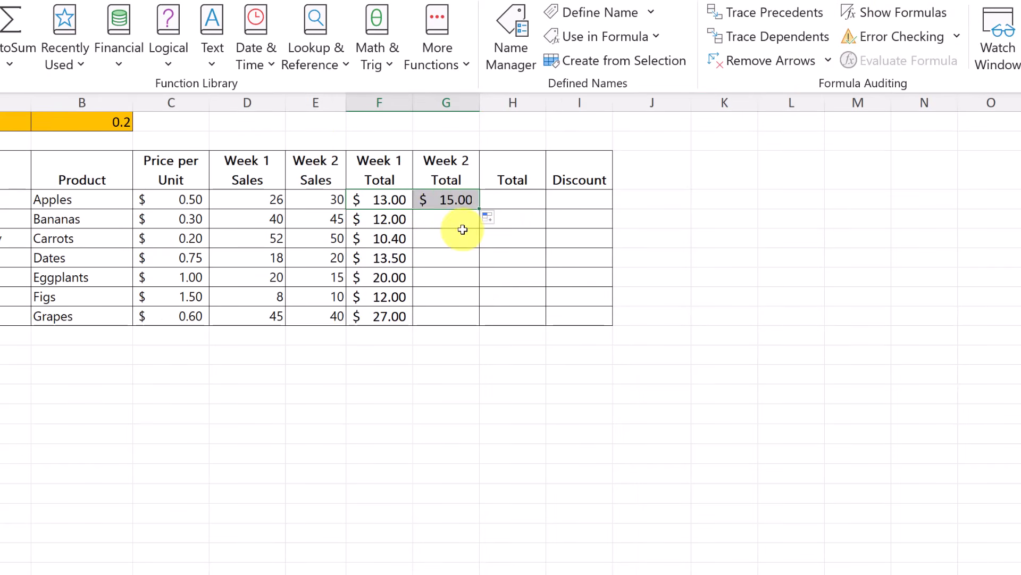
double_click(449, 201)
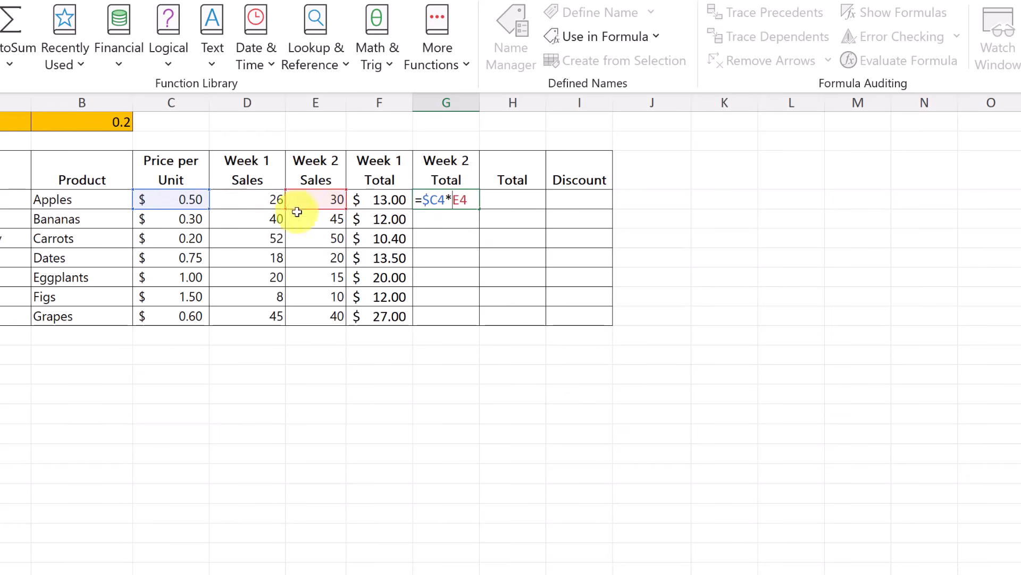
left_click(447, 223)
key("BackSpace")
key("BackSpace")
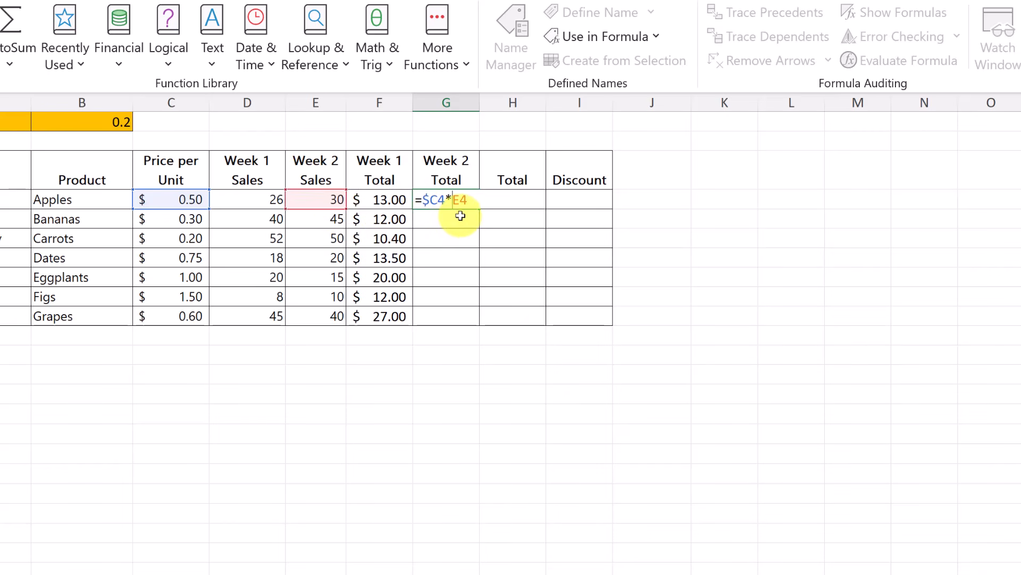
key("Return")
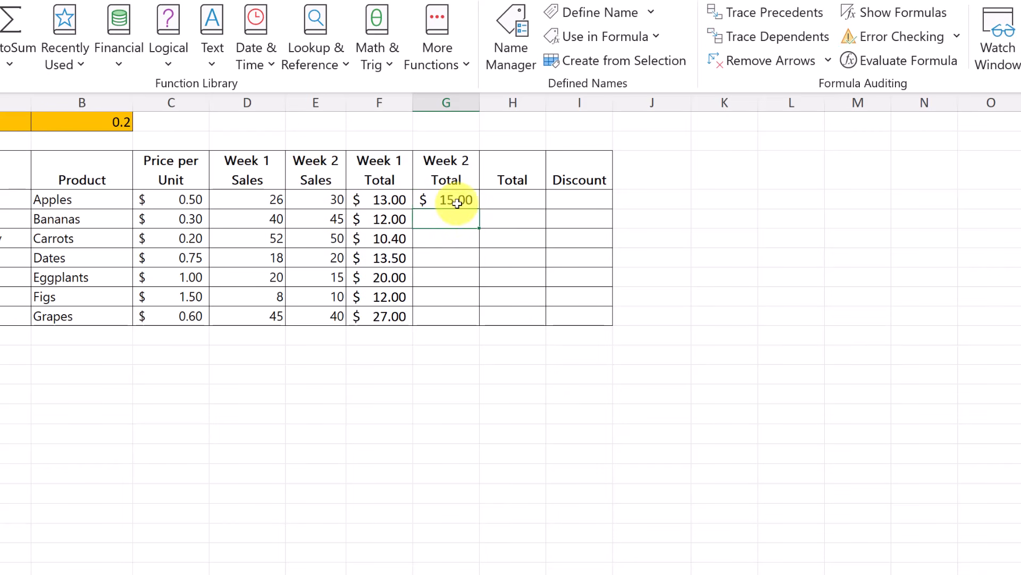
left_click(456, 201)
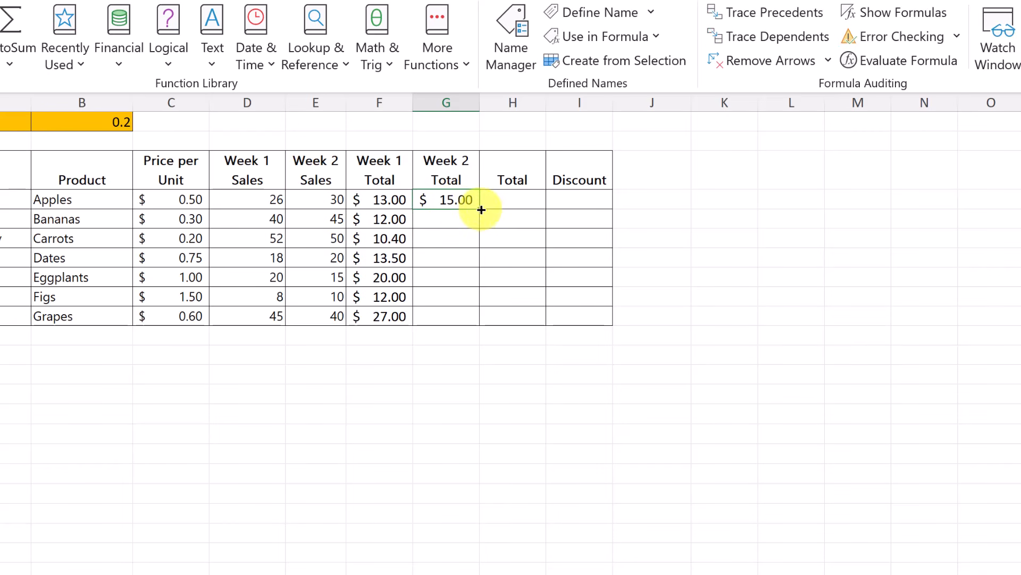
double_click(479, 210)
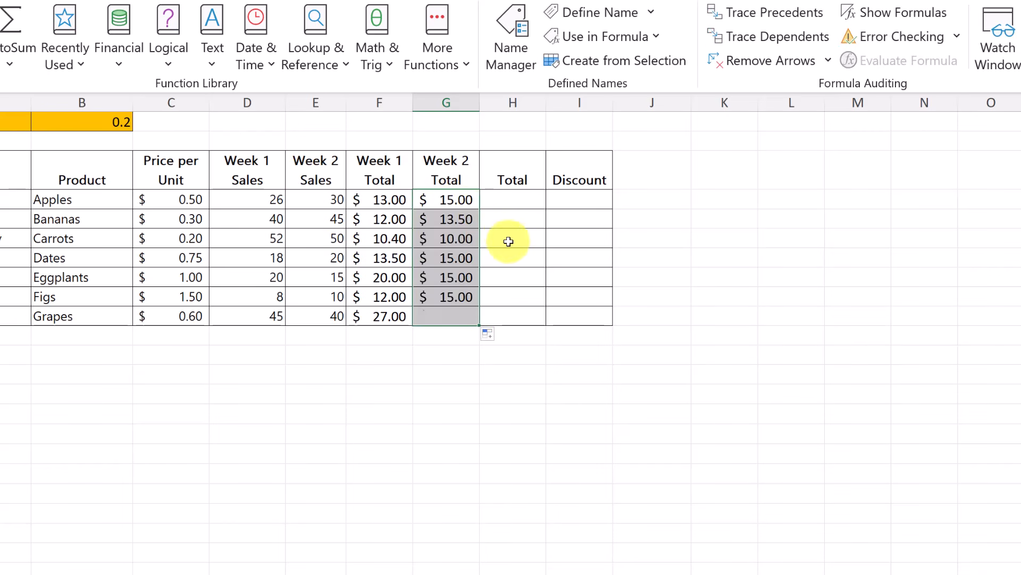
- Inspect the cell references in the Bananas and Carrots Week 2 Total formulas
double_click(453, 223)
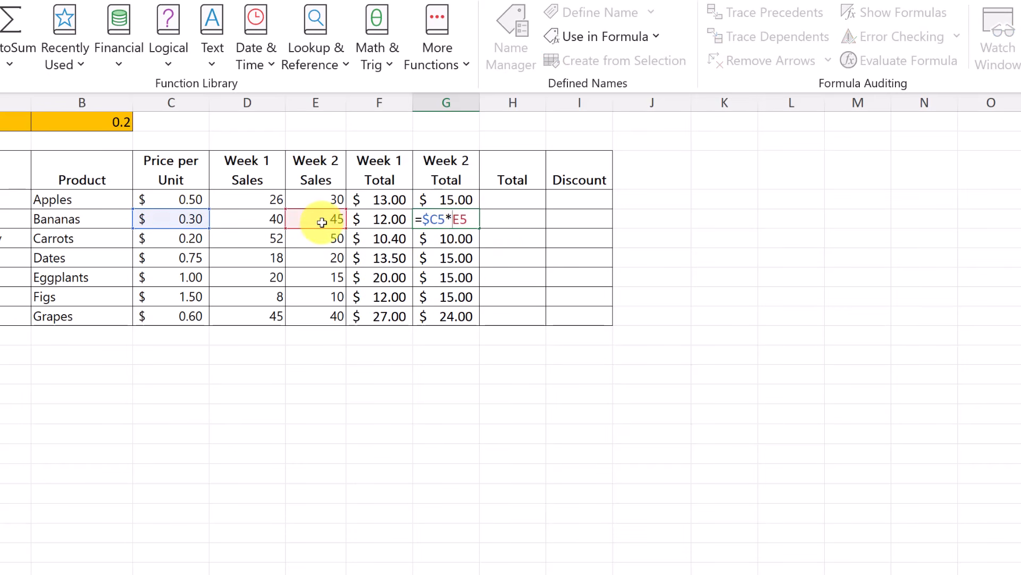
left_click(457, 241)
double_click(456, 240)
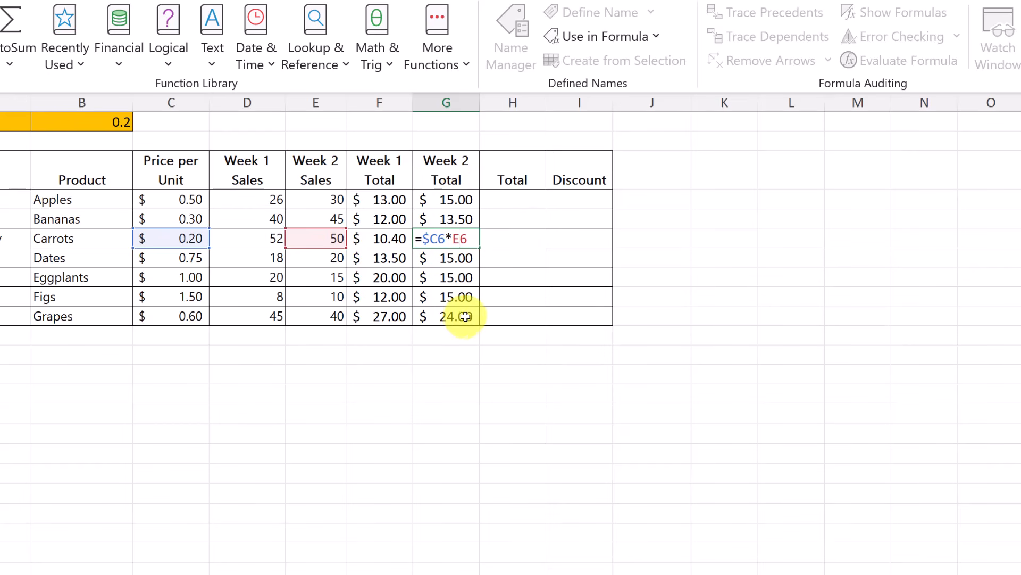
key("Return")
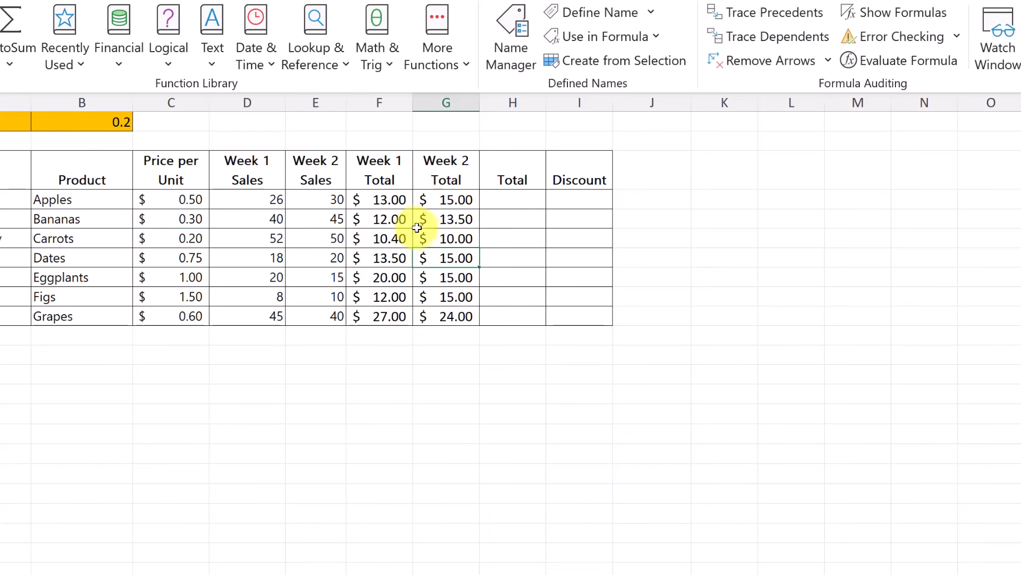
left_click(452, 239)
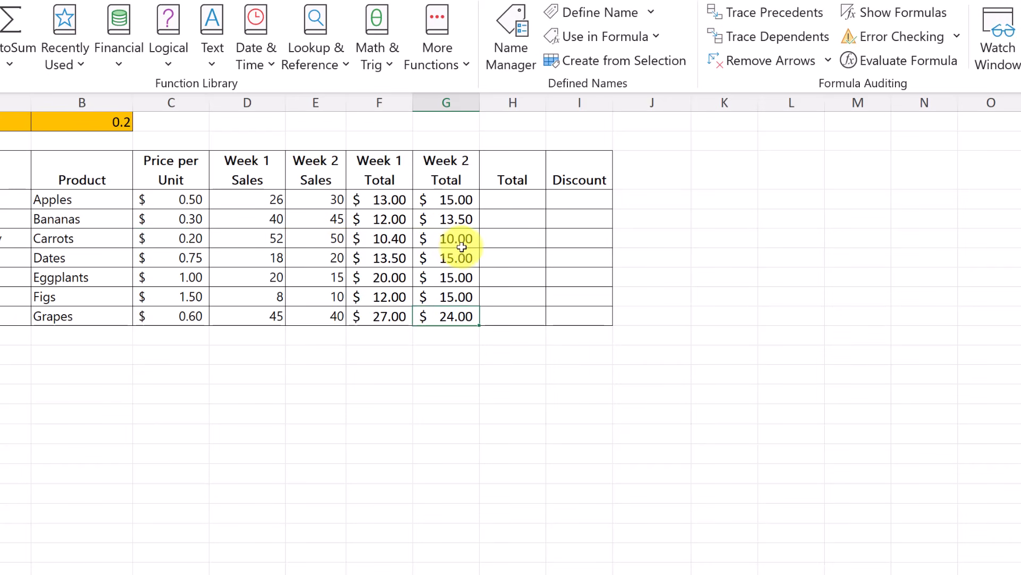
key("F2")
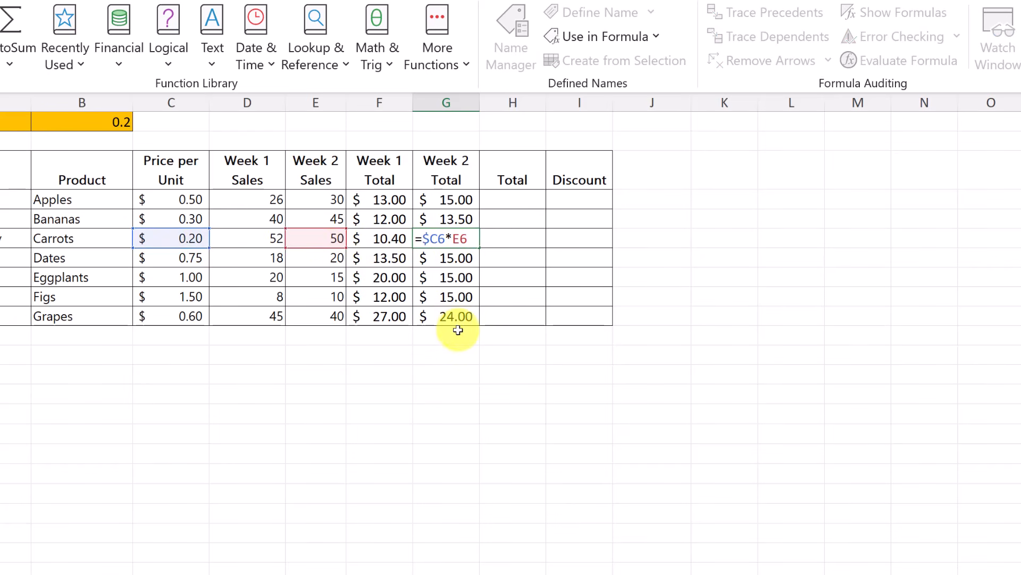
key("Return")
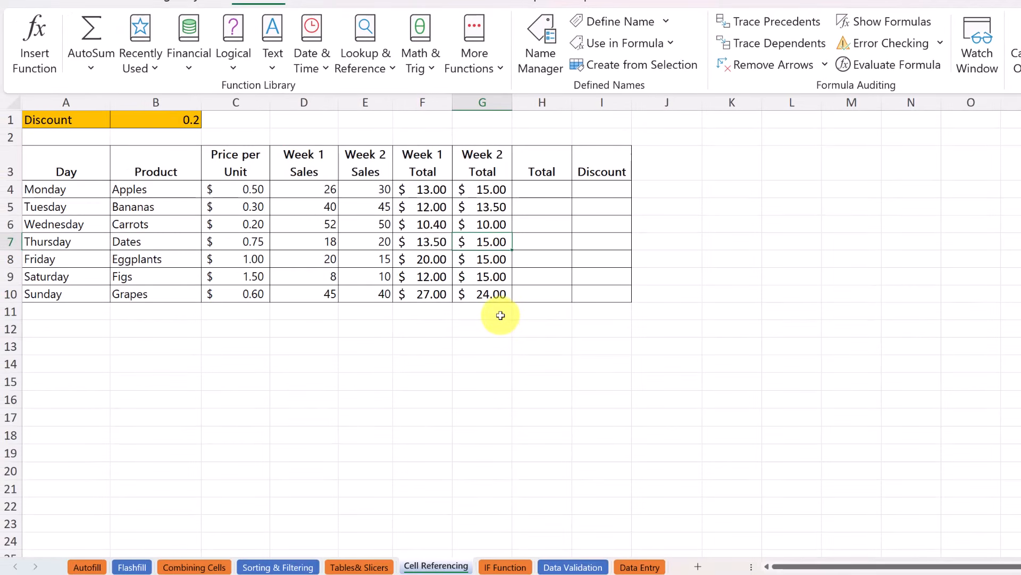
- Copy the whole sales table A3:I10 and paste it transposed starting at cell A13
left_click(59, 159)
left_click_drag(60, 160, 593, 292)
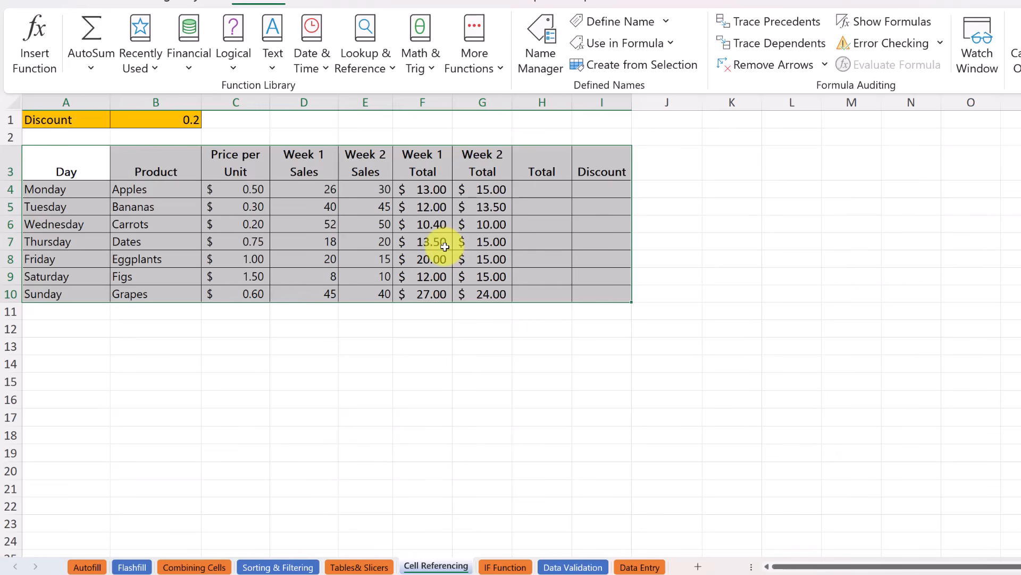
left_click(72, 348)
right_click(74, 347)
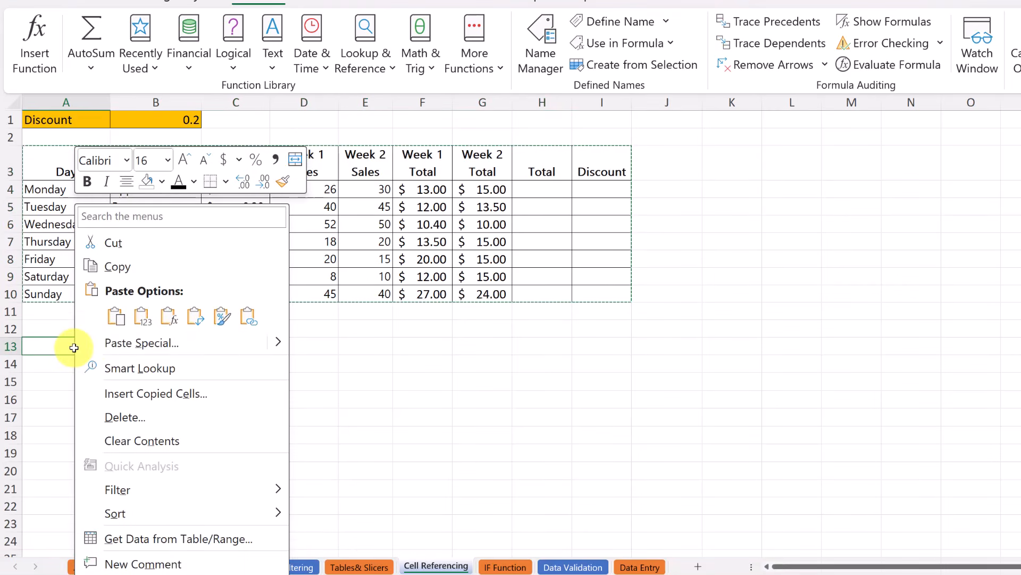
left_click(196, 318)
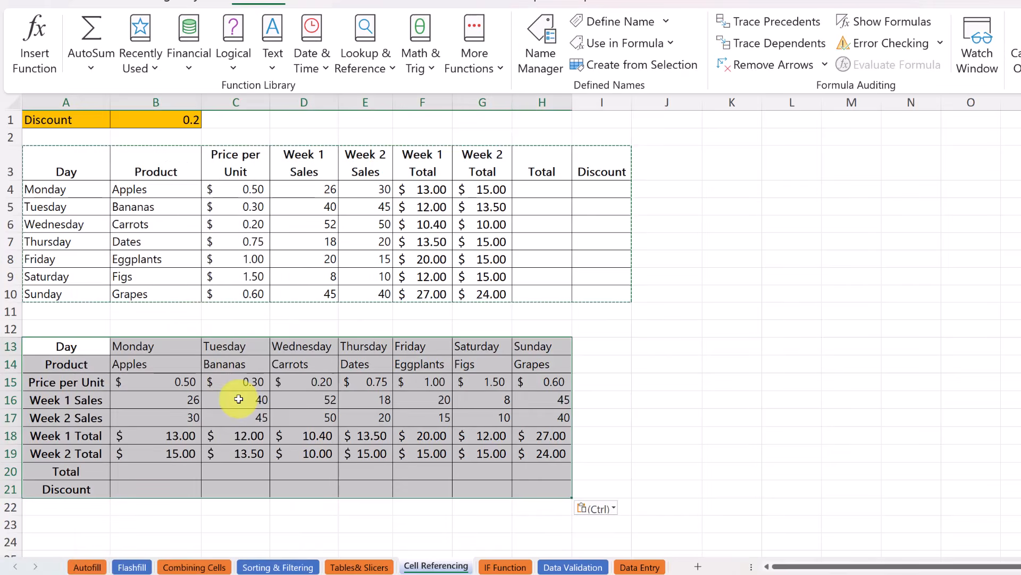
- Clear the Week 1 Total and Week 2 Total values for all days in the transposed table, B18:H19
left_click(273, 453)
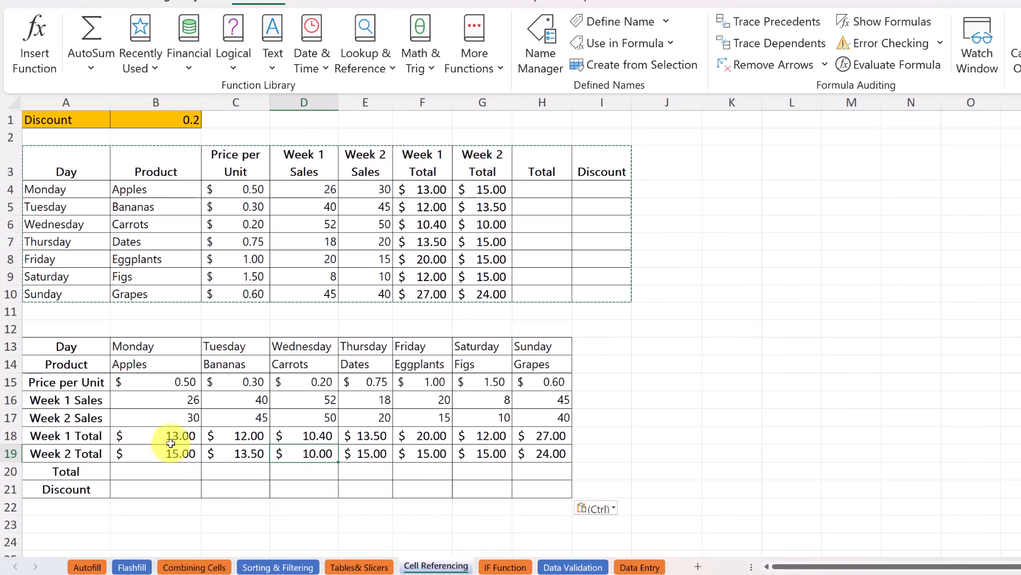
left_click_drag(182, 433, 520, 452)
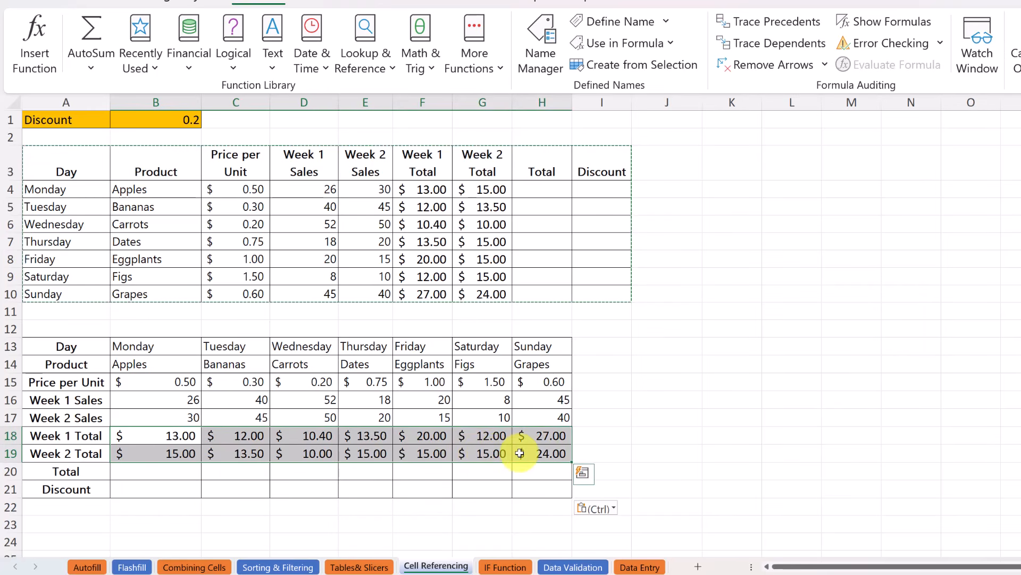
key("Delete")
- Enter =B$15*B16 as Monday's Week 1 Total in the transposed table and fill it across through Sunday
left_click(143, 431)
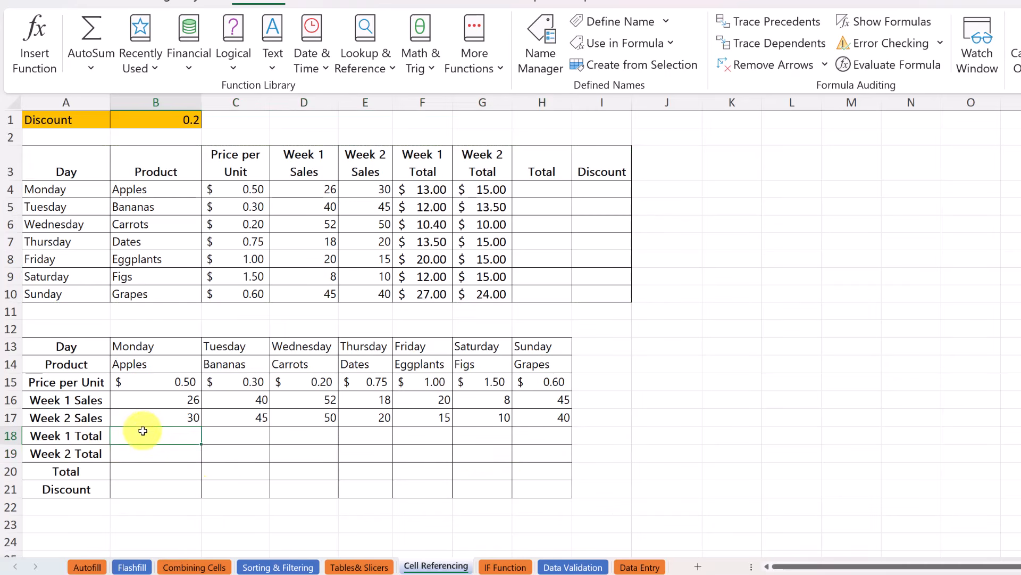
type("=")
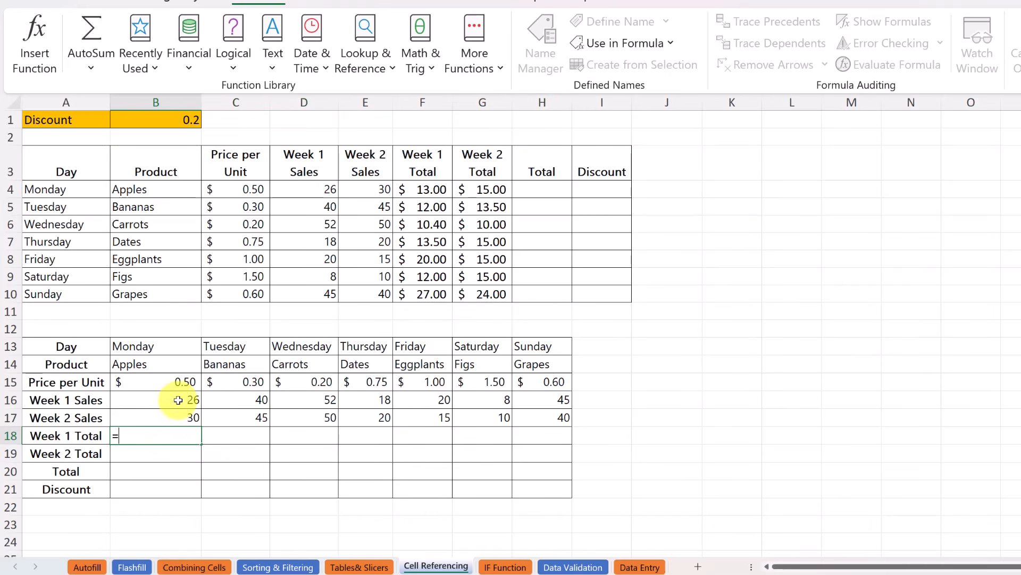
left_click(179, 383)
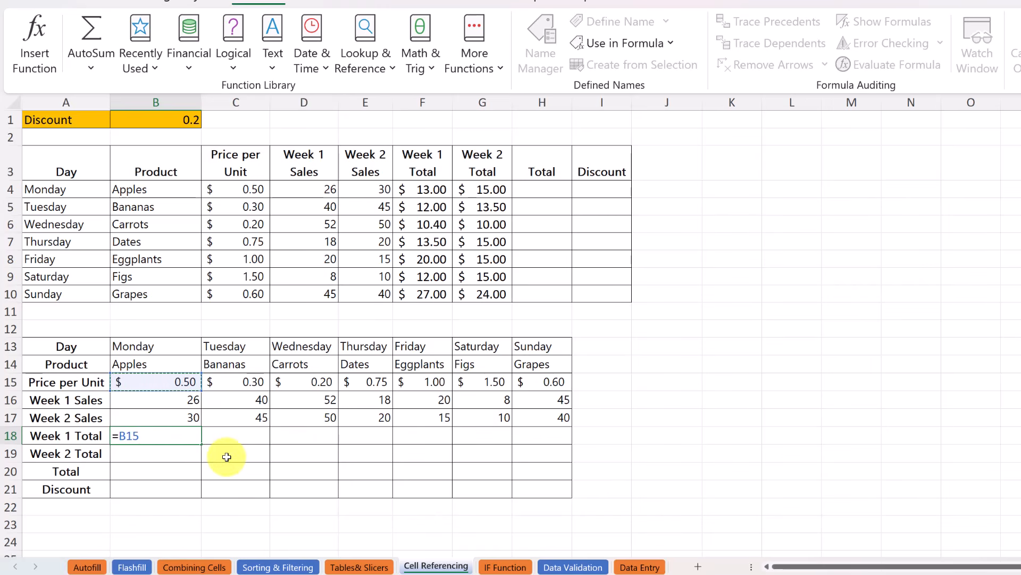
left_click(128, 436)
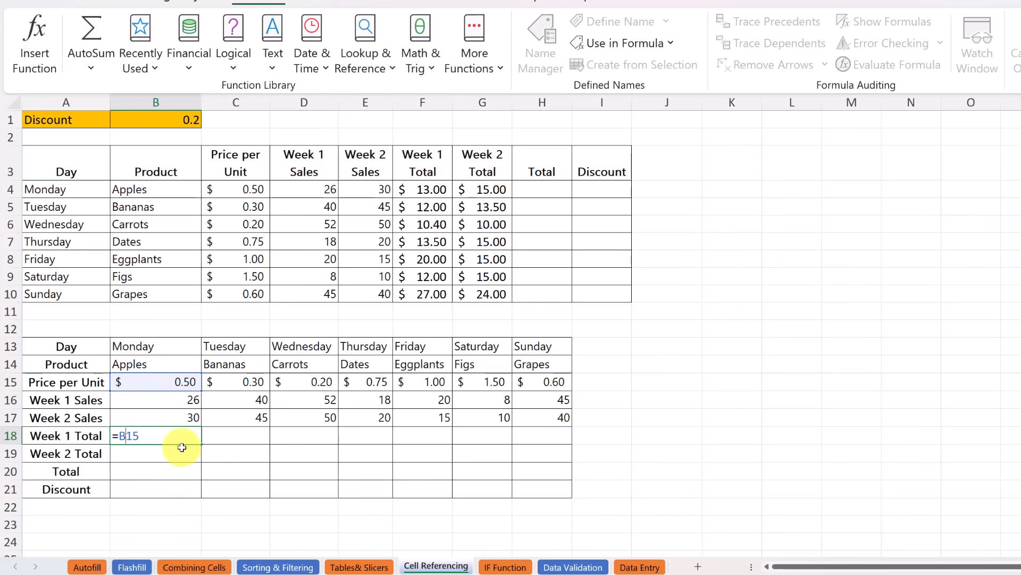
type("$15*")
left_click(178, 400)
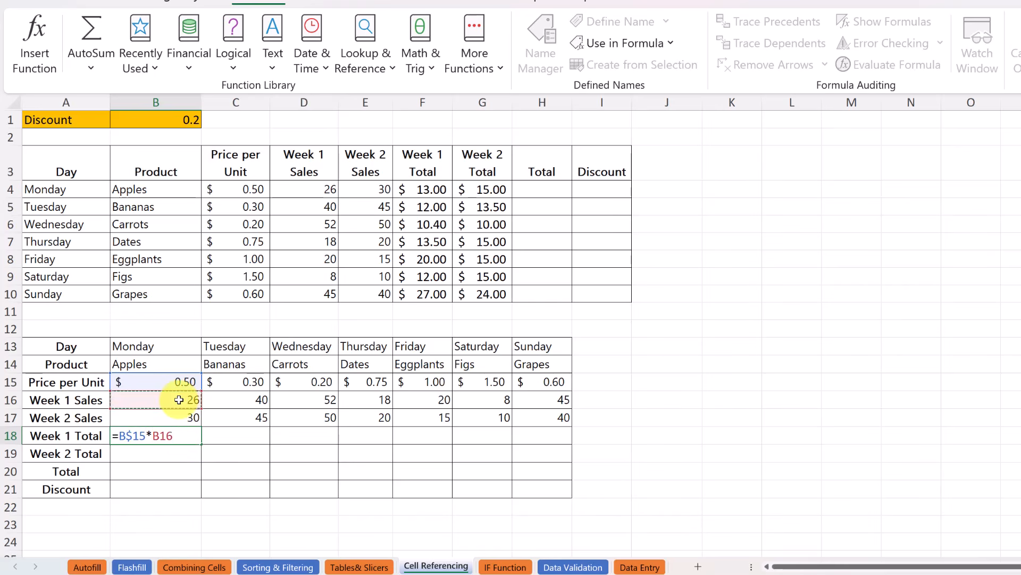
key("Return")
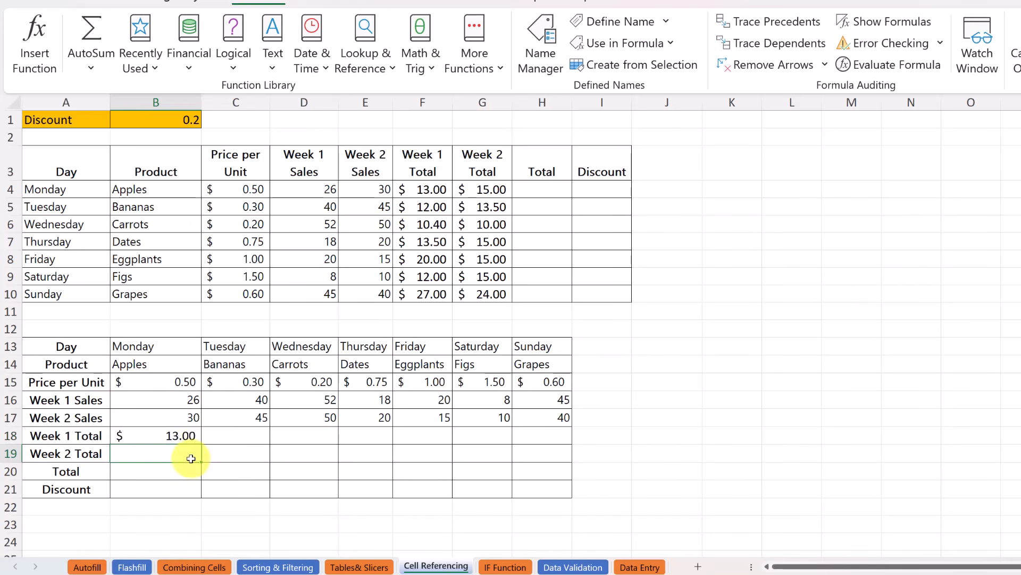
left_click(185, 435)
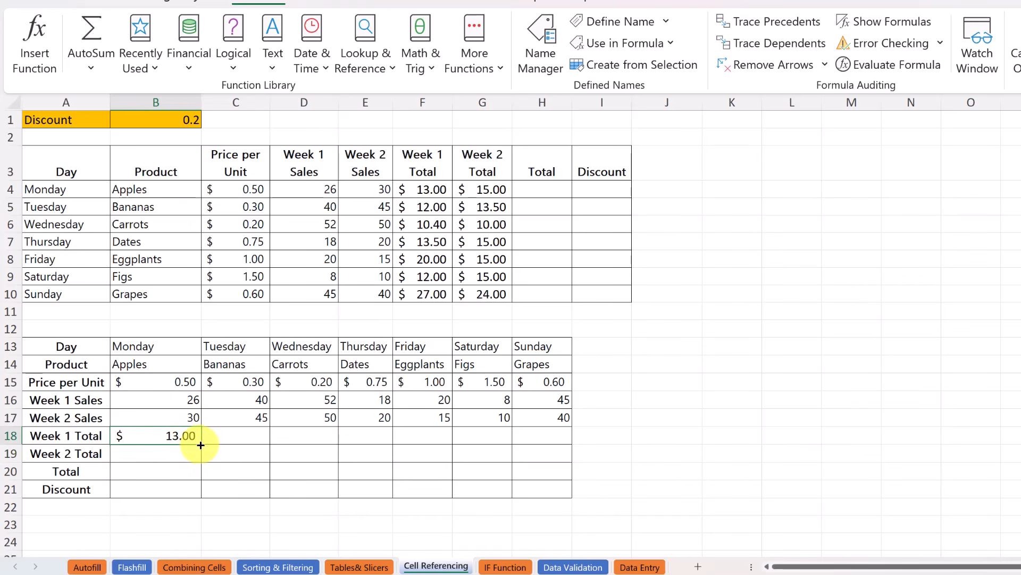
left_click_drag(202, 444, 559, 442)
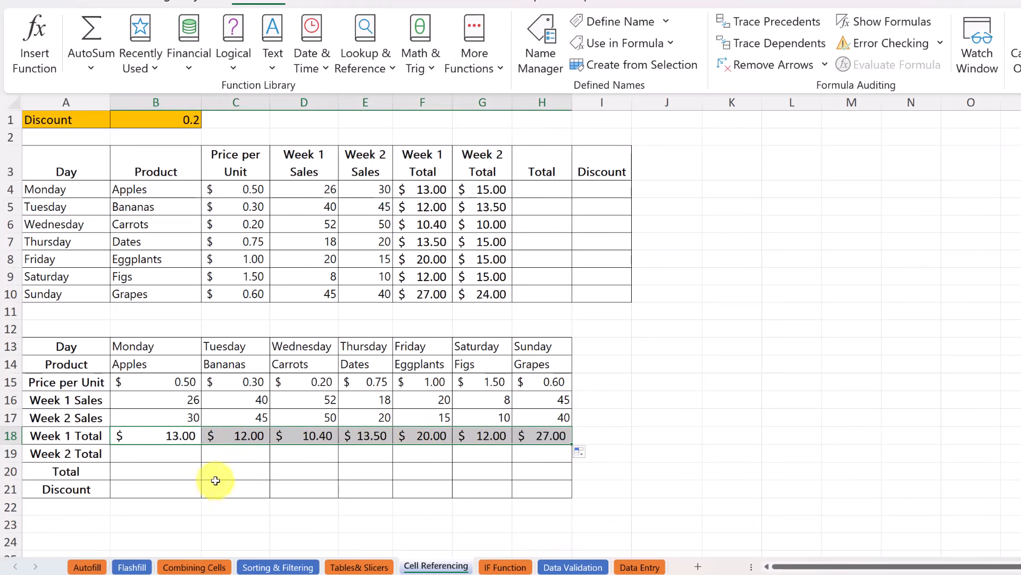
- Extend Monday's Week 1 Total formula to the whole Week 2 Total row of the transposed table, and display the sheet's formulas
left_click(179, 434)
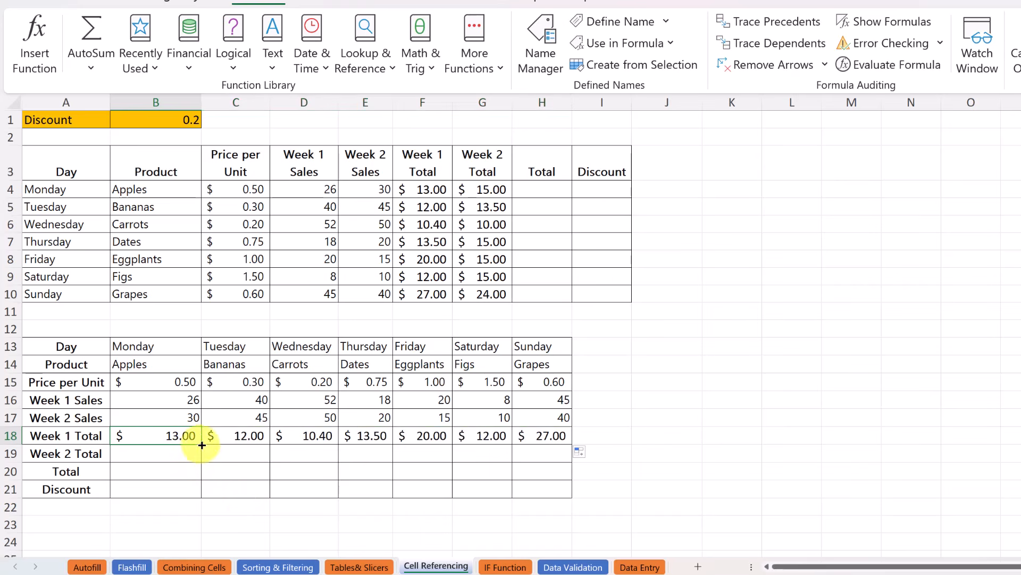
left_click_drag(198, 446, 201, 459)
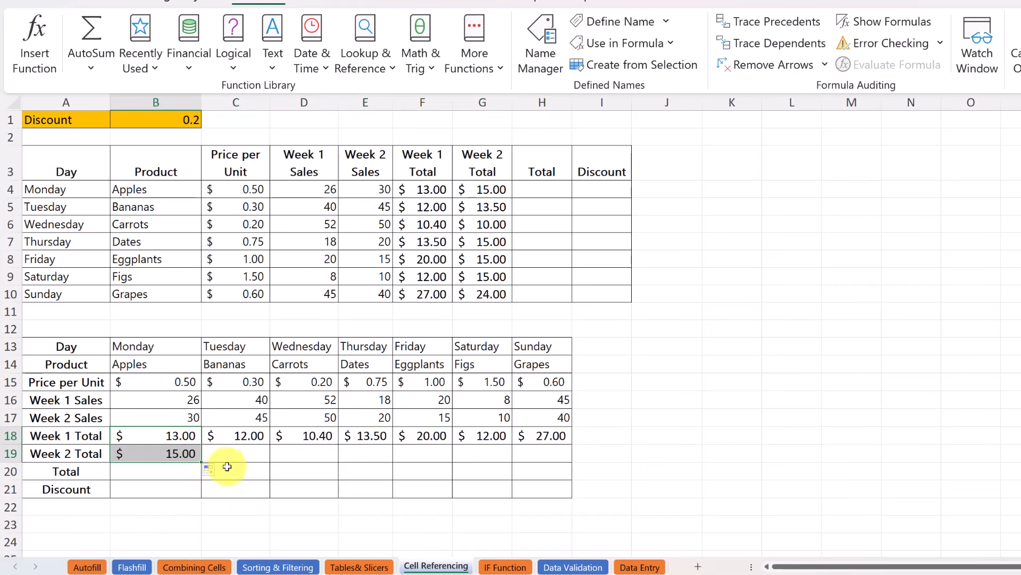
left_click(176, 457)
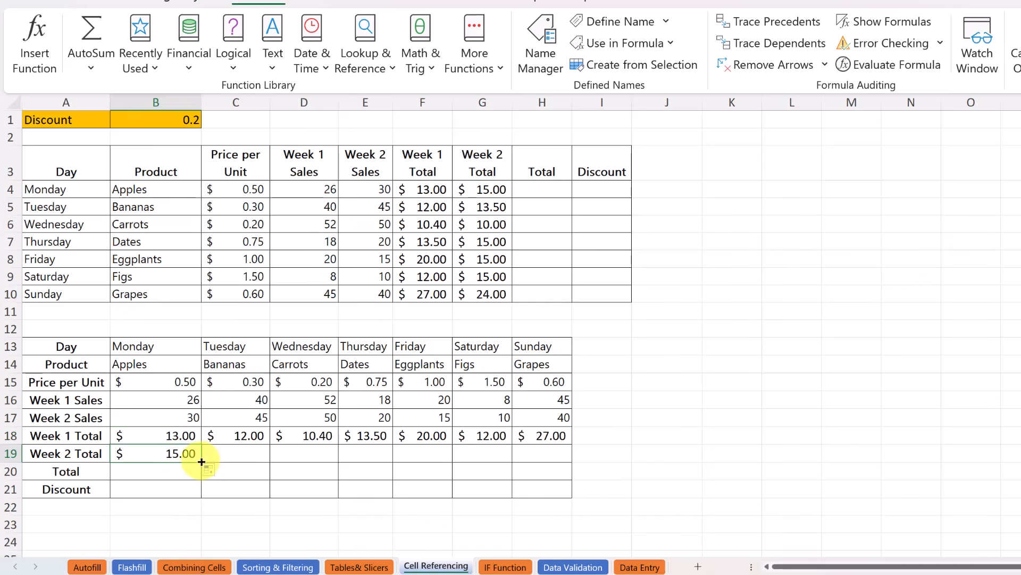
left_click_drag(201, 461, 525, 461)
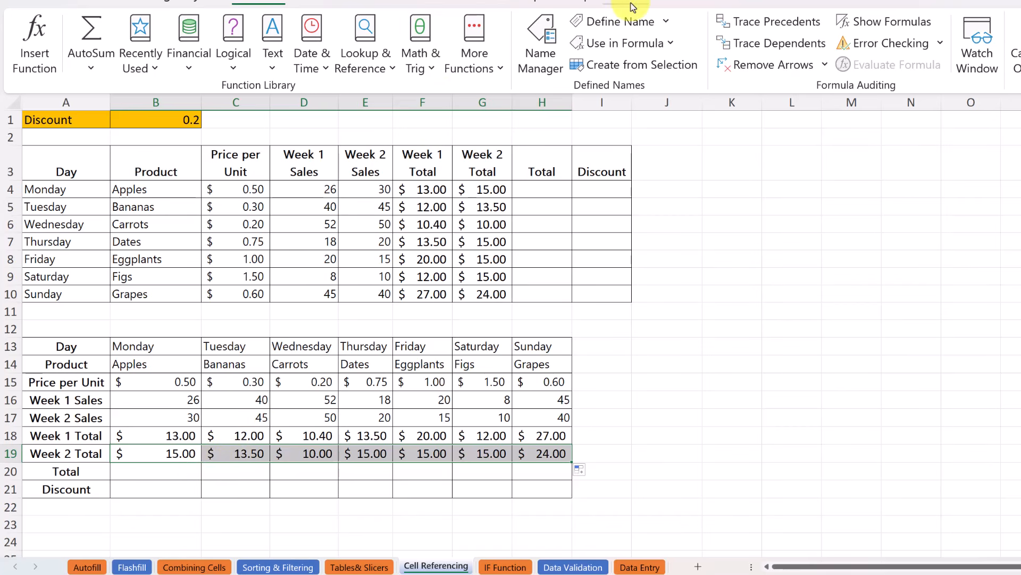
left_click(883, 21)
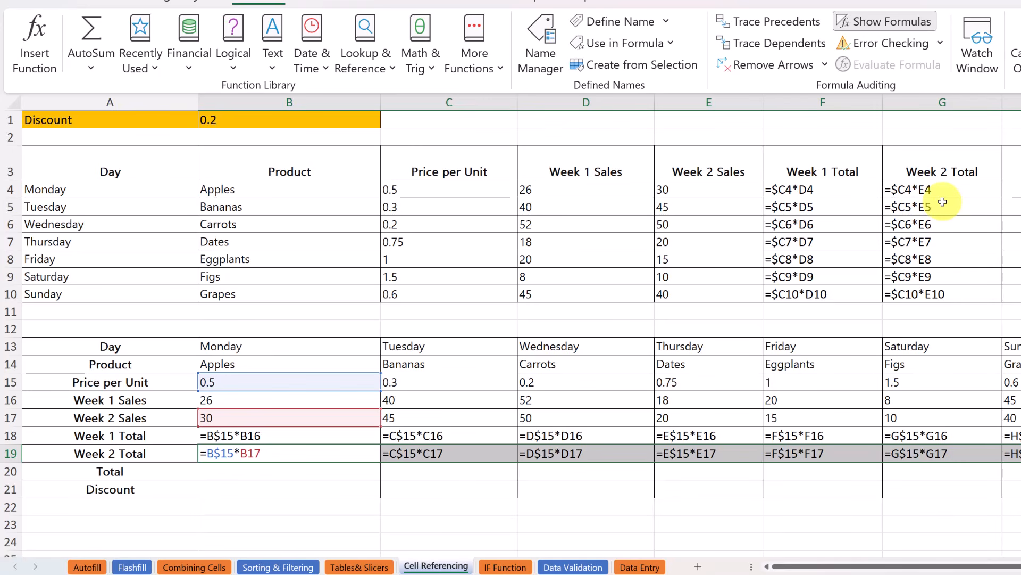
- Hide the sheet's formulas, enter =SUM(F4:G4) as Monday's Total in H4, and fill it down through Sunday
left_click(881, 23)
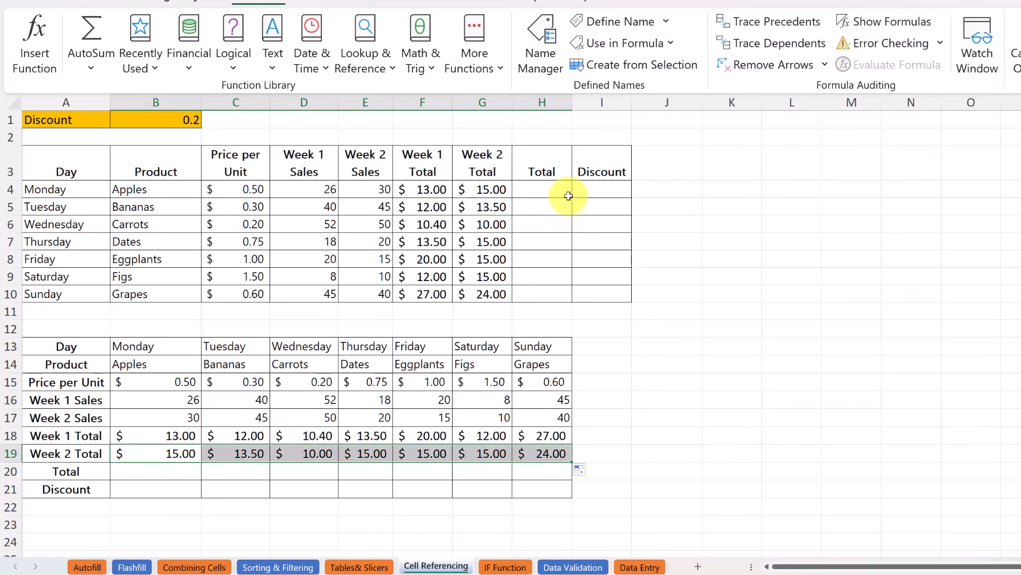
left_click(552, 192)
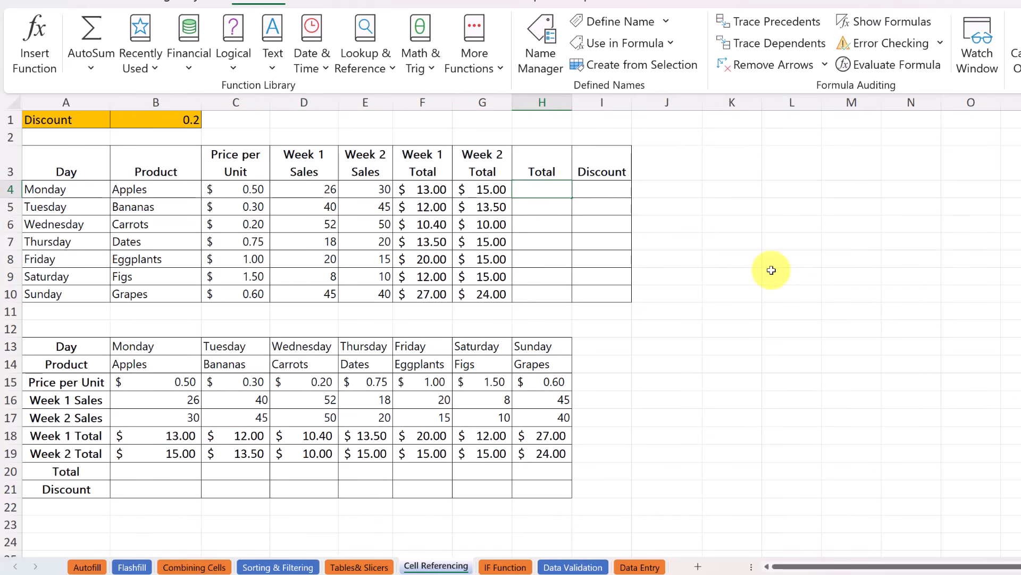
type("=sum")
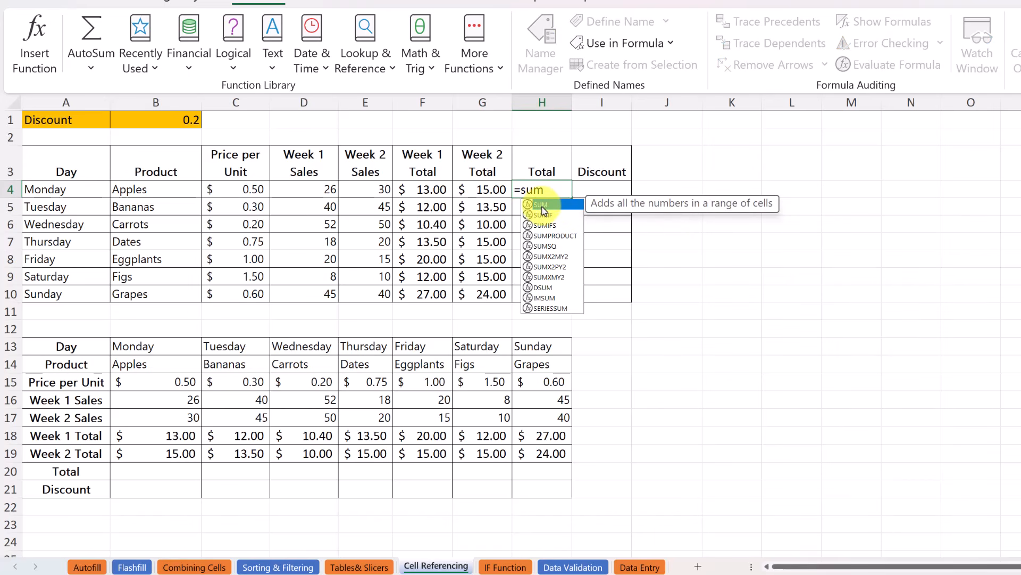
double_click(540, 204)
left_click_drag(426, 190, 483, 192)
key("Return")
left_click(536, 192)
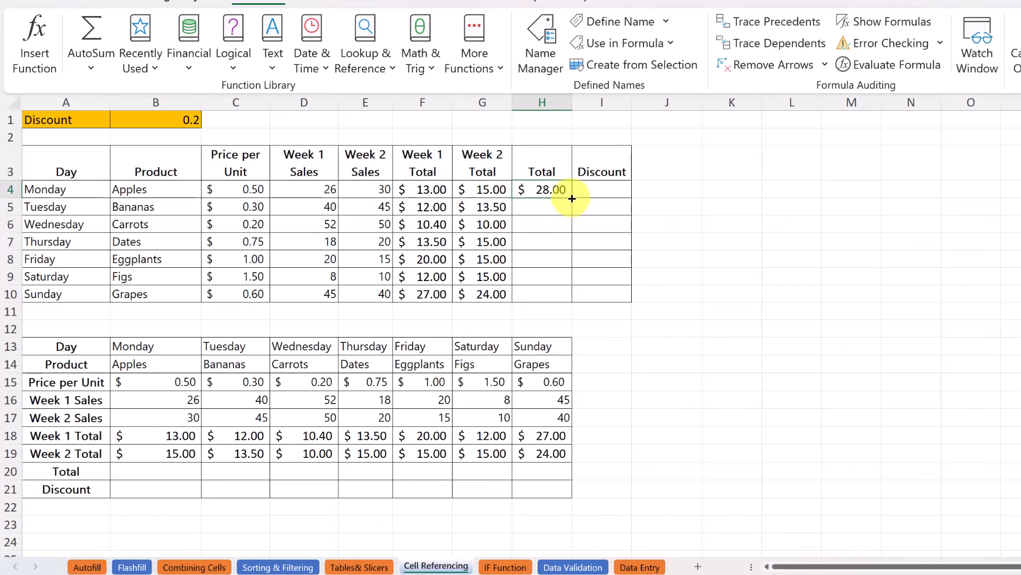
double_click(572, 198)
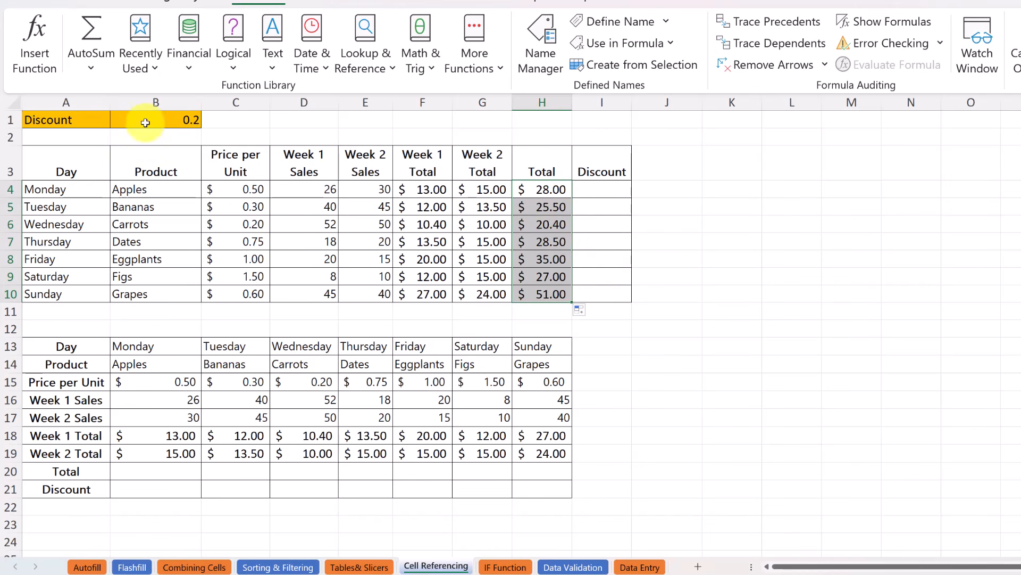
- Try to calculate Monday's Discount in I4 with =H4*B1 and fill the formula down through Sunday
left_click(598, 190)
type("=")
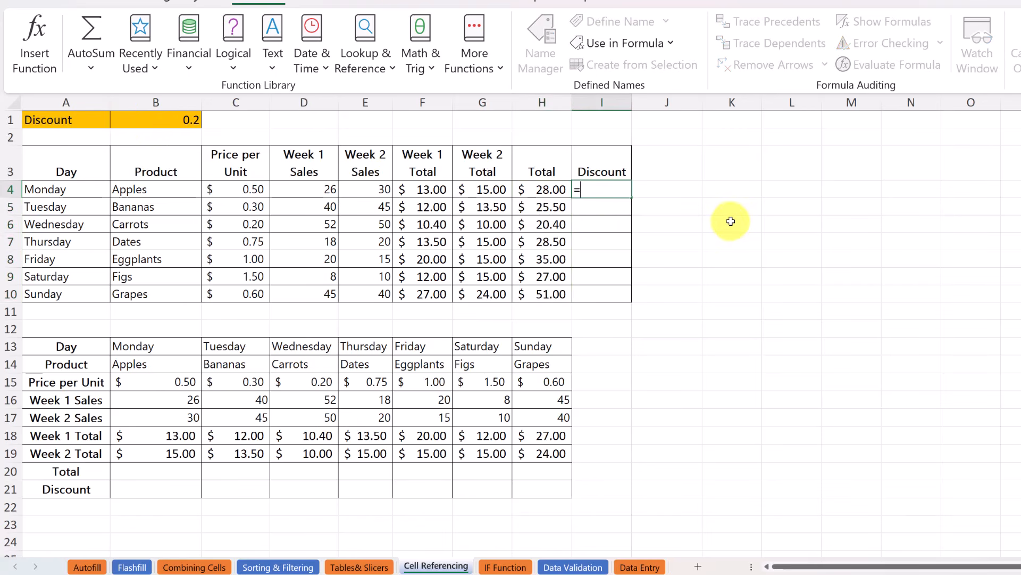
left_click(536, 189)
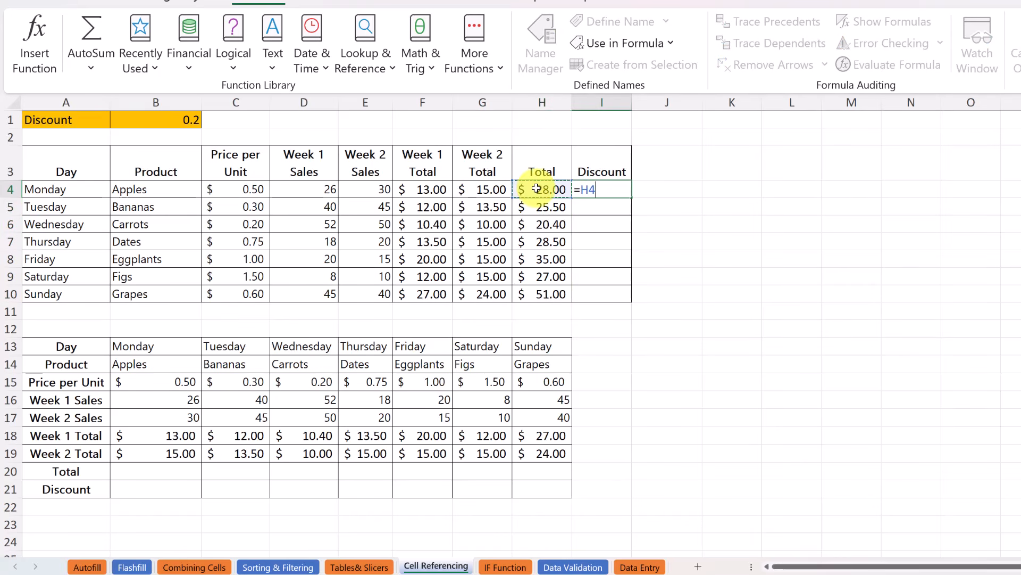
type("*")
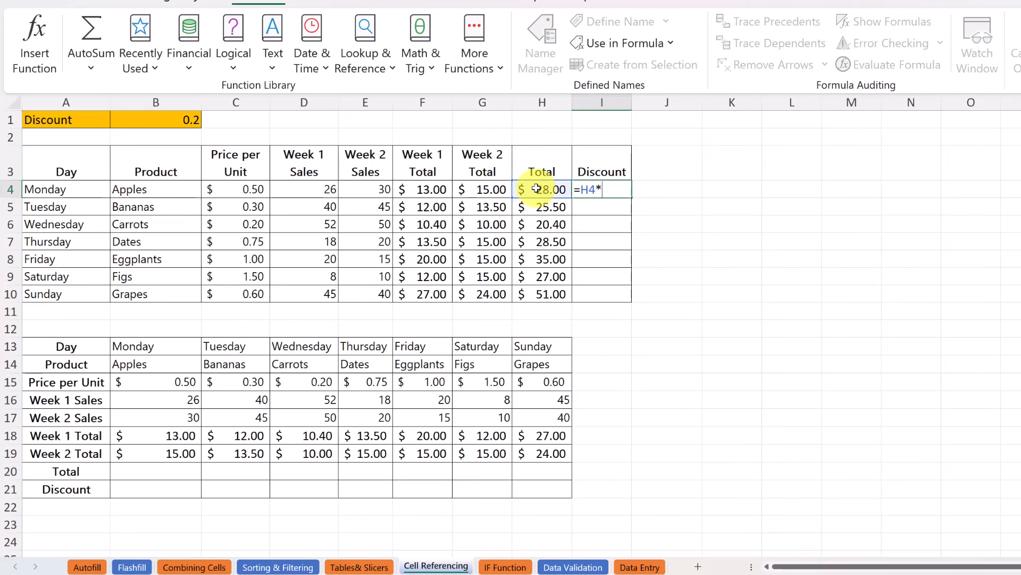
left_click(180, 119)
key("F4")
key("Return")
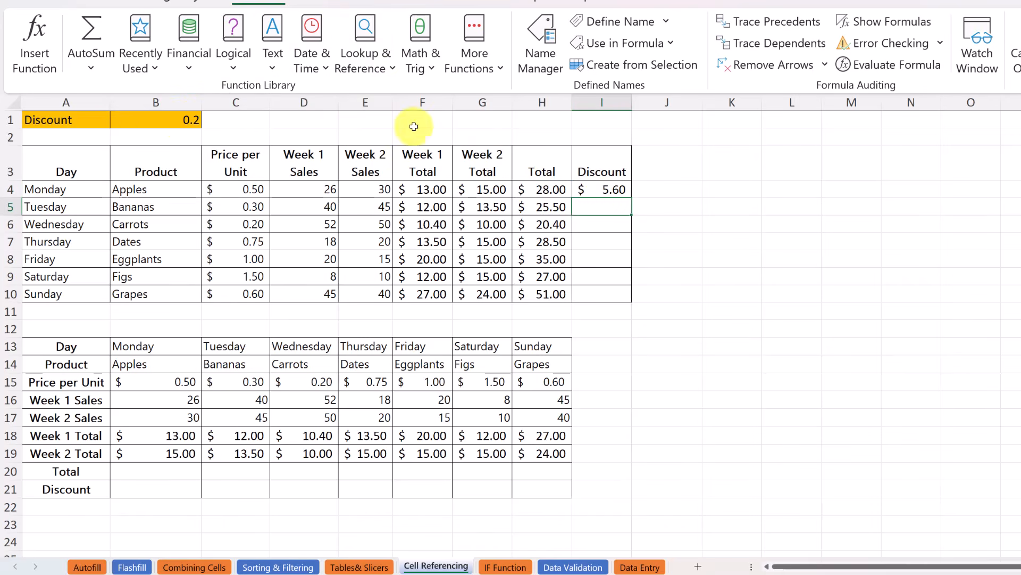
left_click(613, 188)
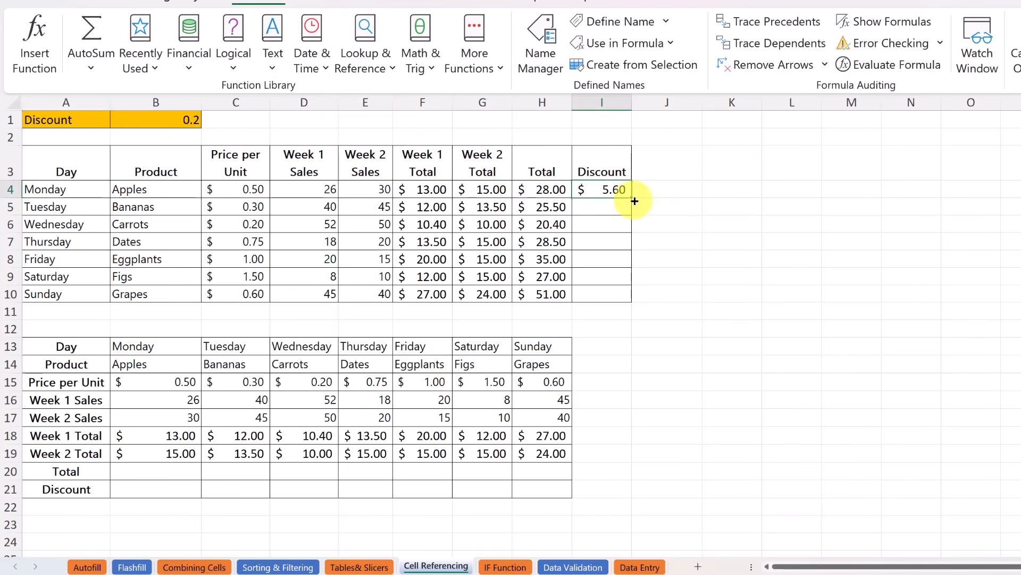
double_click(633, 199)
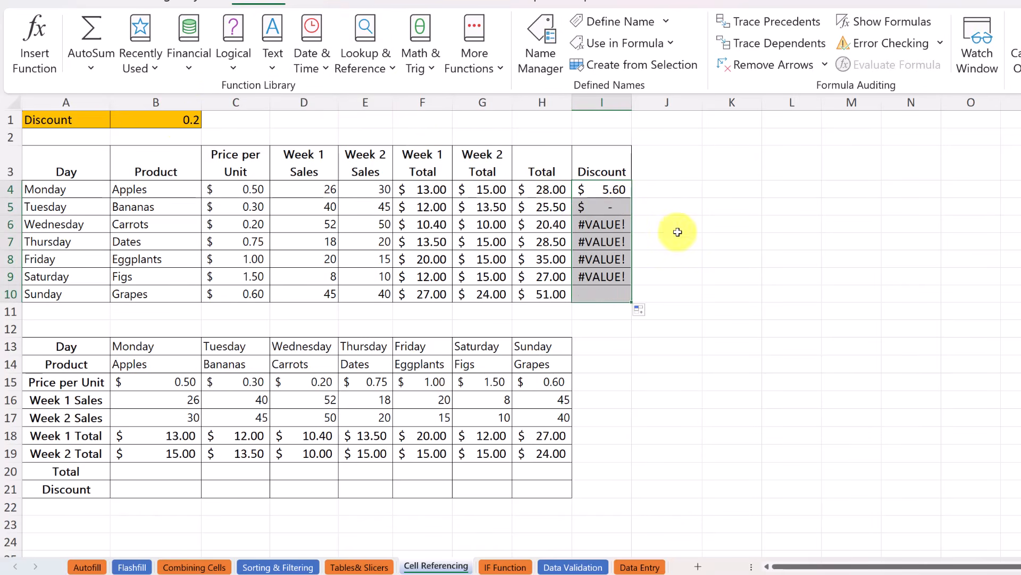
- Examine the cell references in Wednesday's Discount formula in I6
left_click(630, 213)
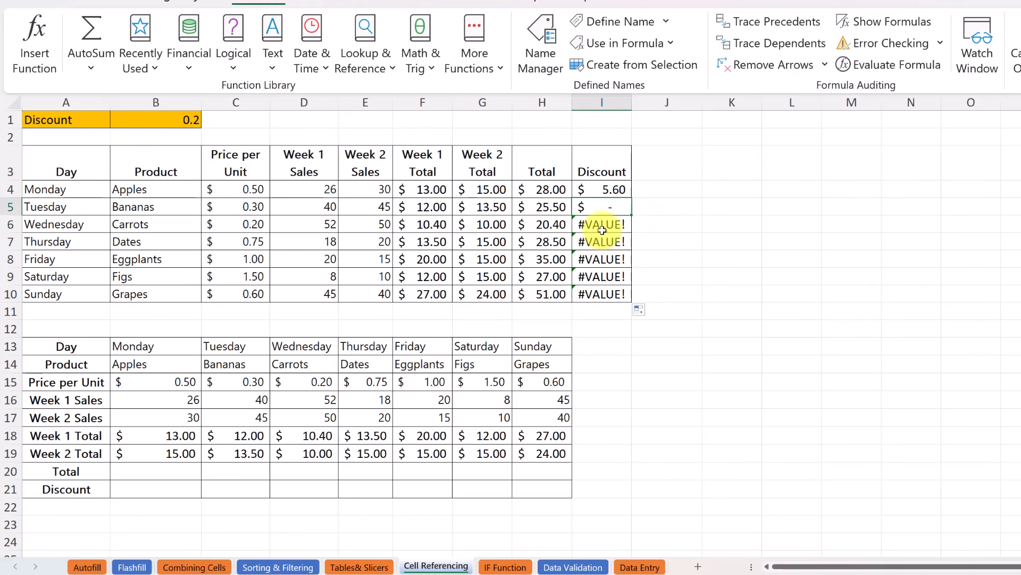
double_click(601, 227)
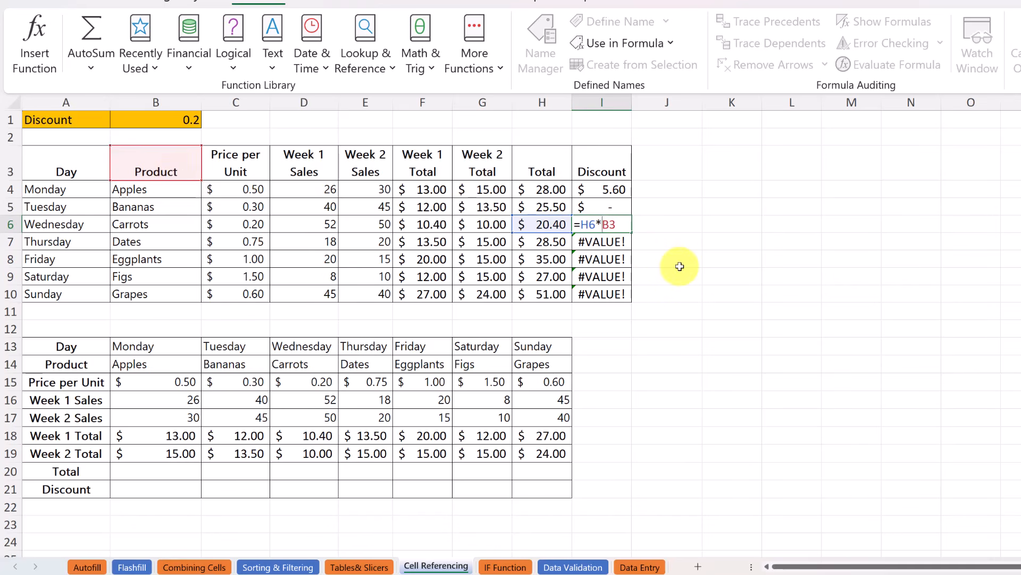
key("Left")
key("Left")
key("Return")
- Clear the Discount formulas for all days in I4:I10
left_click(607, 205)
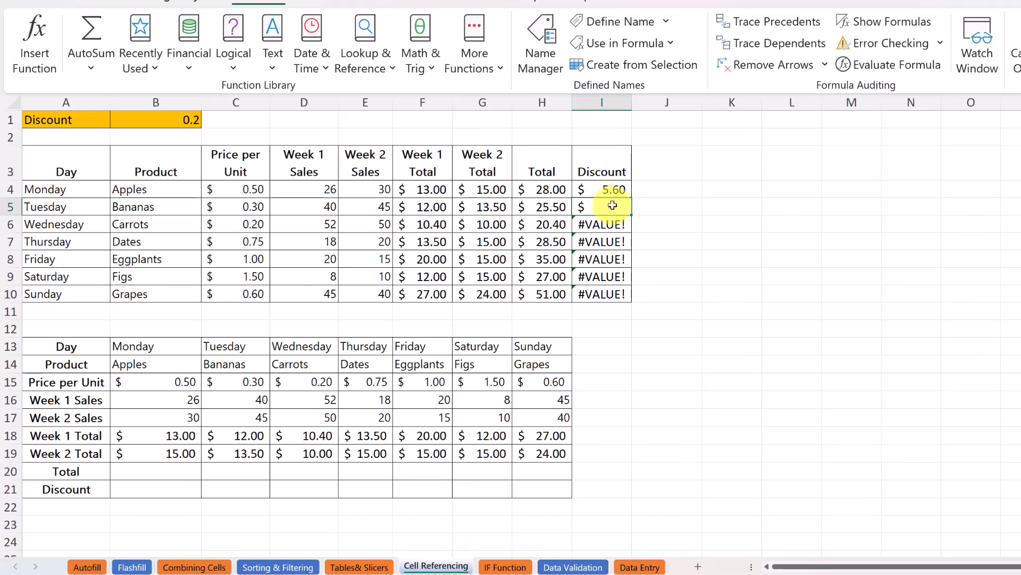
left_click(607, 189)
left_click(611, 290, "shift")
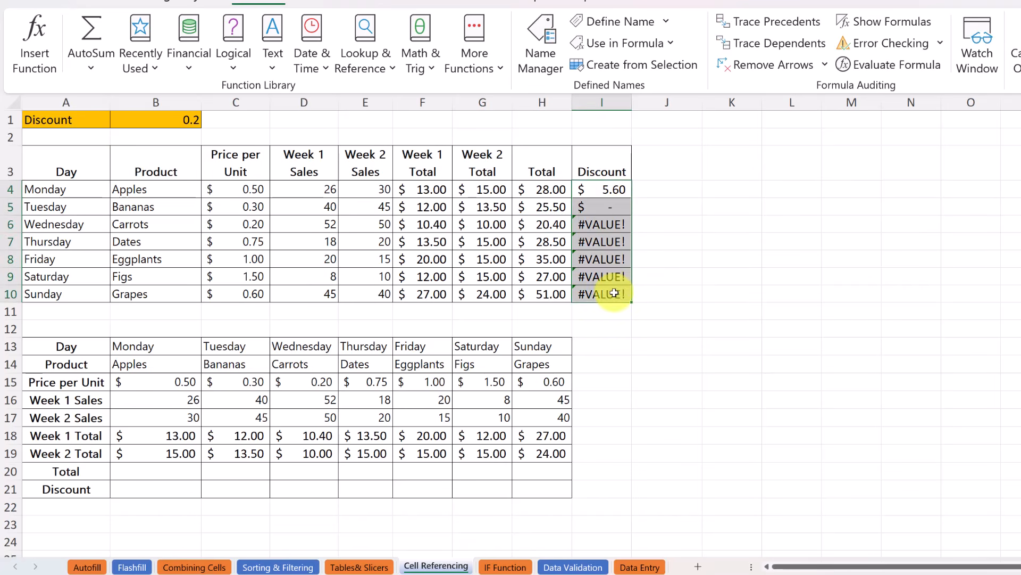
key("Delete")
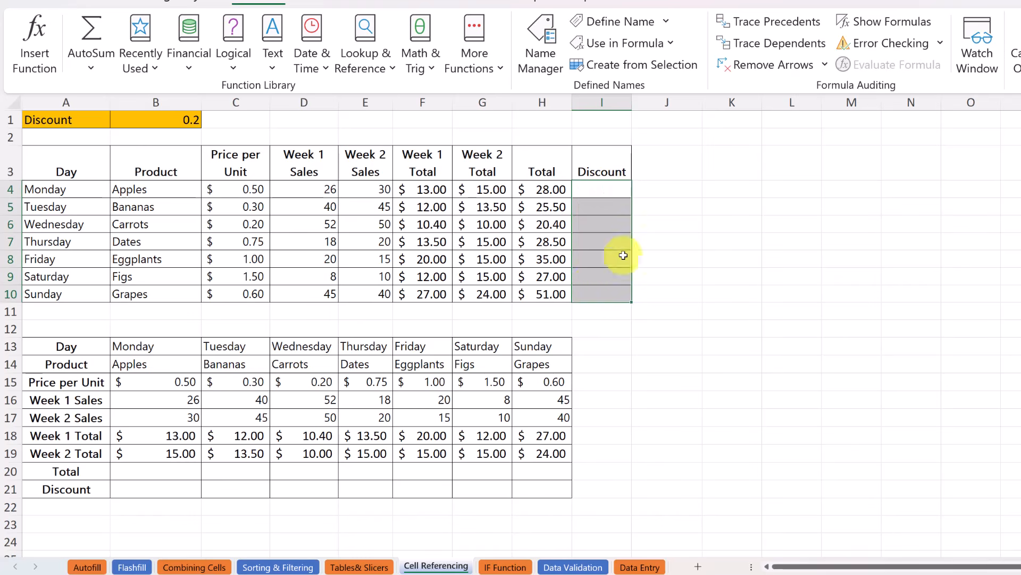
- Enter =H4*$B$1 as Monday's Discount in I4 and fill it down through Sunday
left_click(605, 187)
type("=")
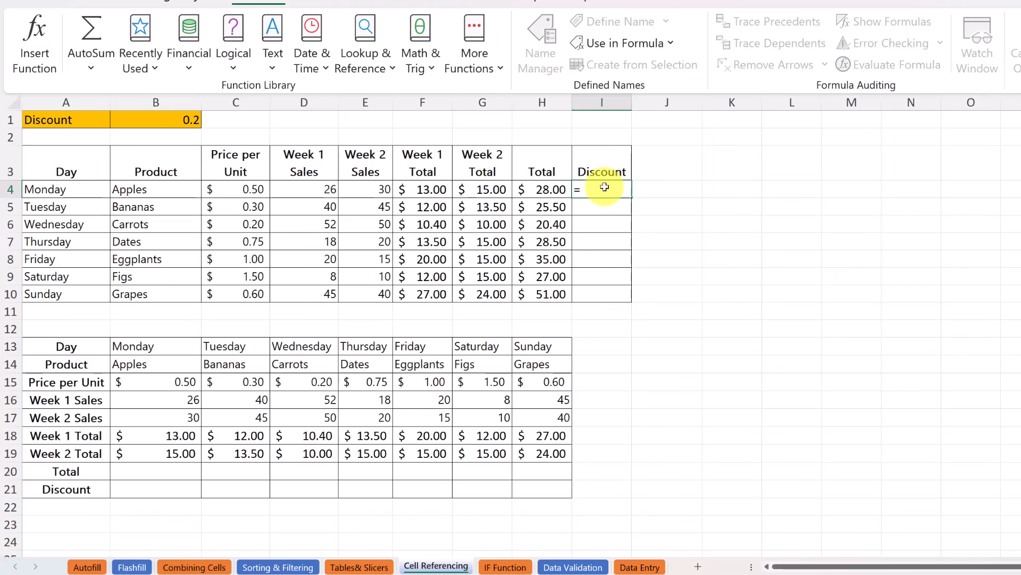
left_click(551, 189)
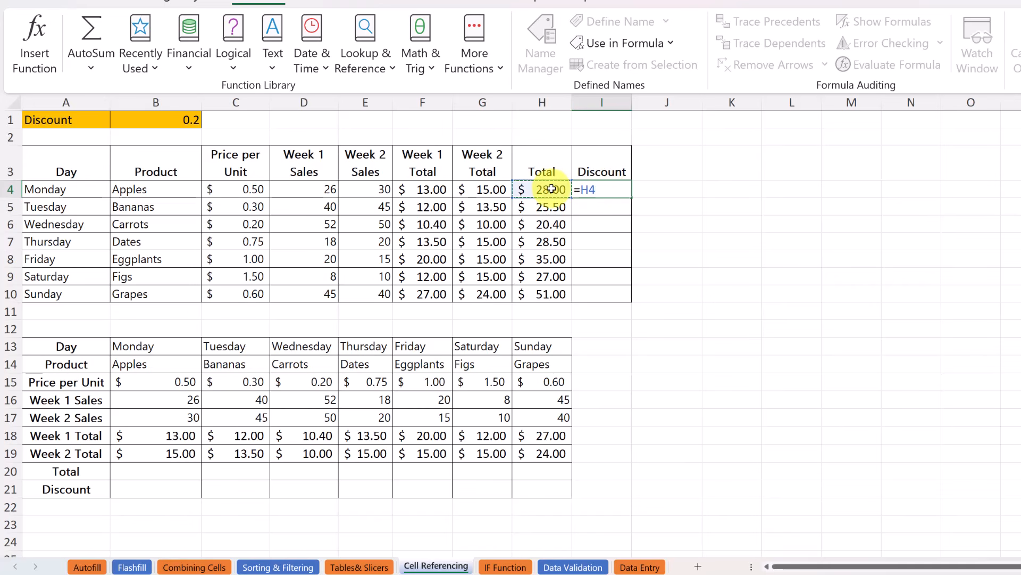
type("*")
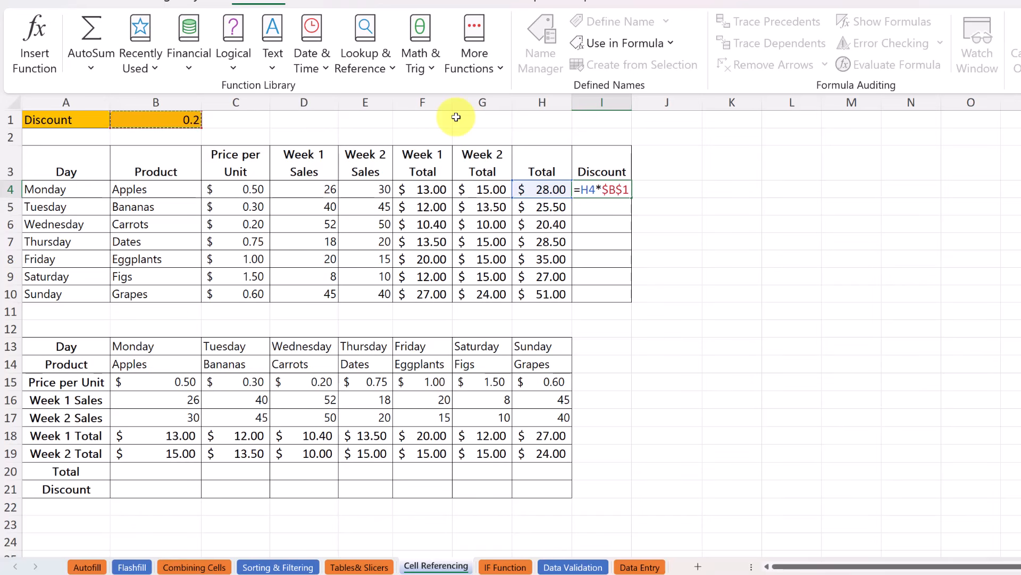
key("Return")
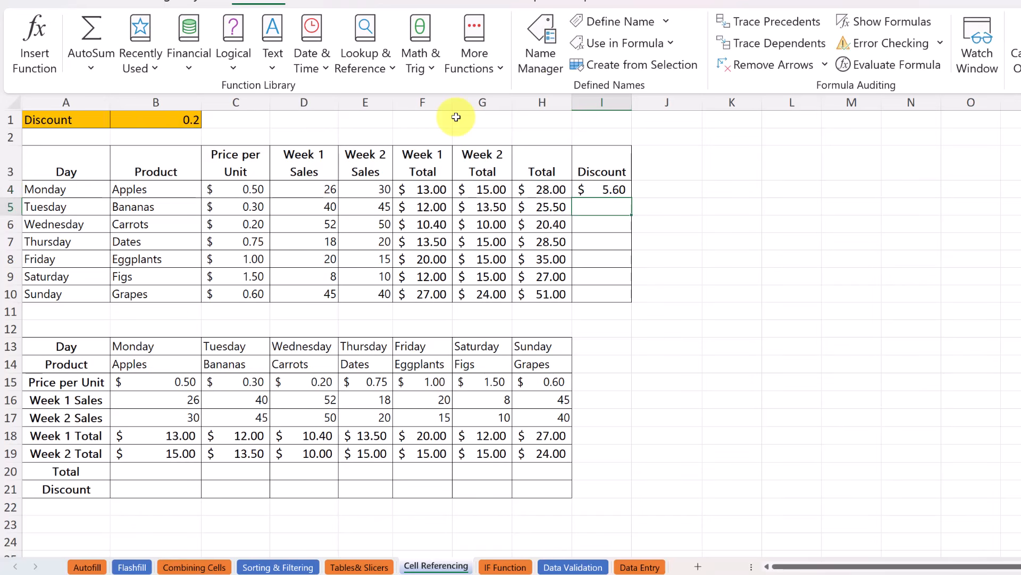
left_click(613, 189)
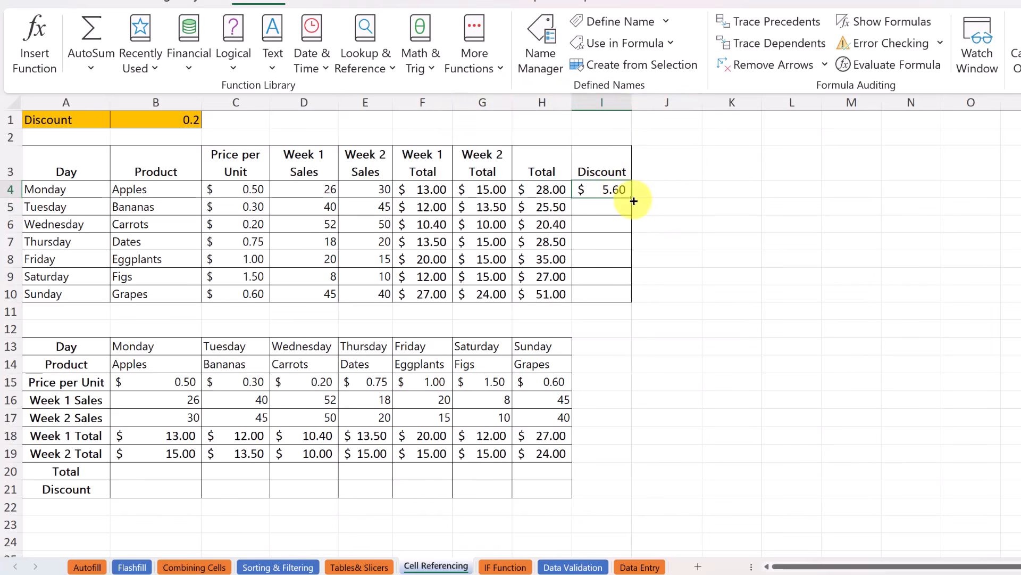
double_click(633, 197)
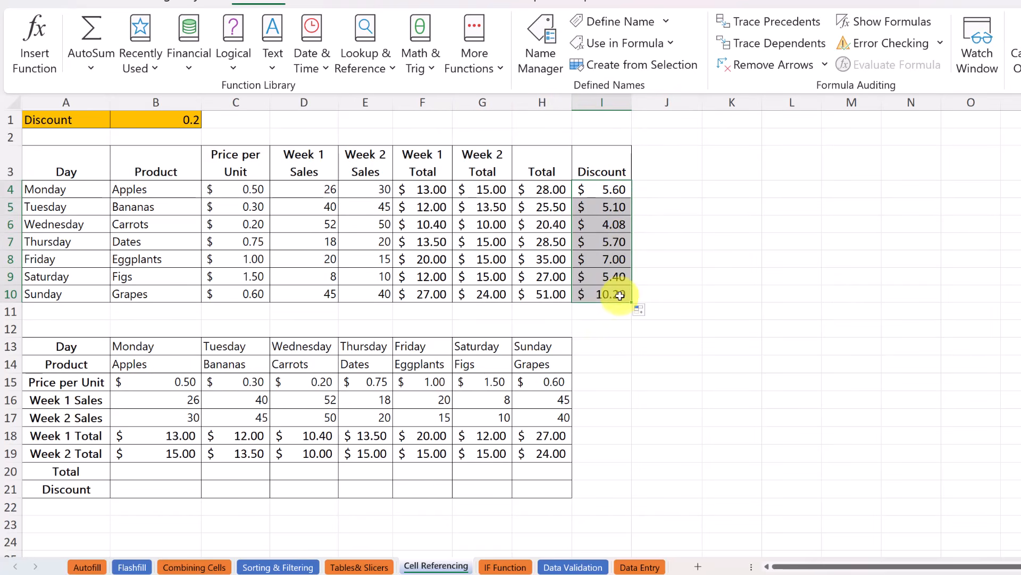
- Examine the cell references in the Discount formulas for Friday and Wednesday
double_click(610, 260)
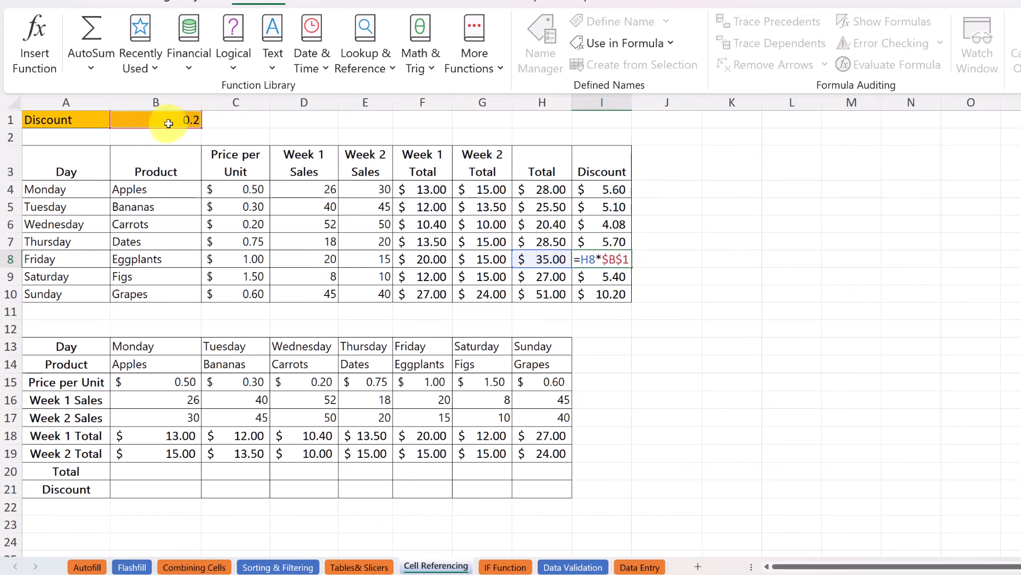
left_click(612, 225)
double_click(613, 226)
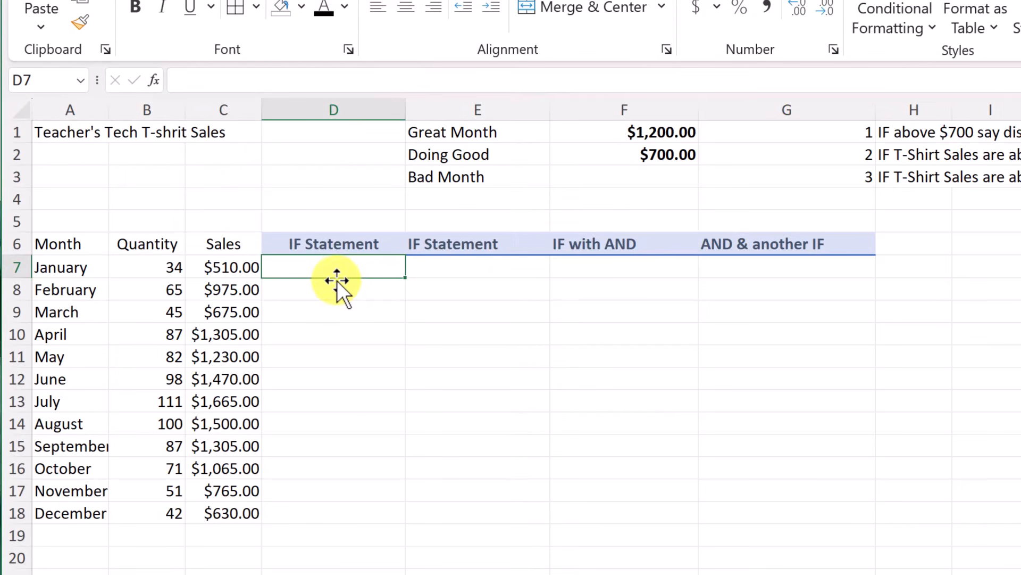
- Search for the IF function and insert it in cell D7 for January on the T-shirt sales sheet
left_click(154, 80)
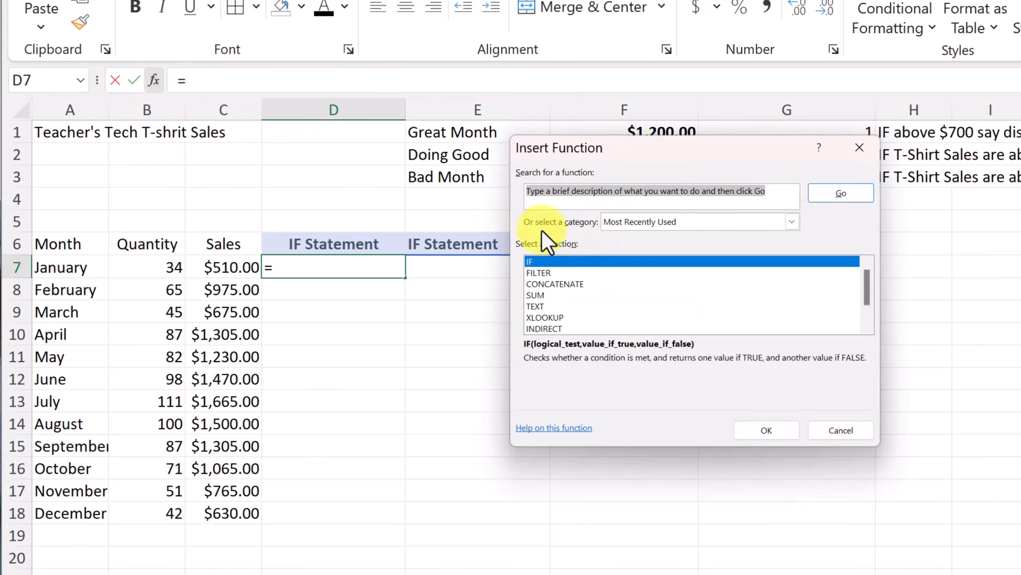
type("if")
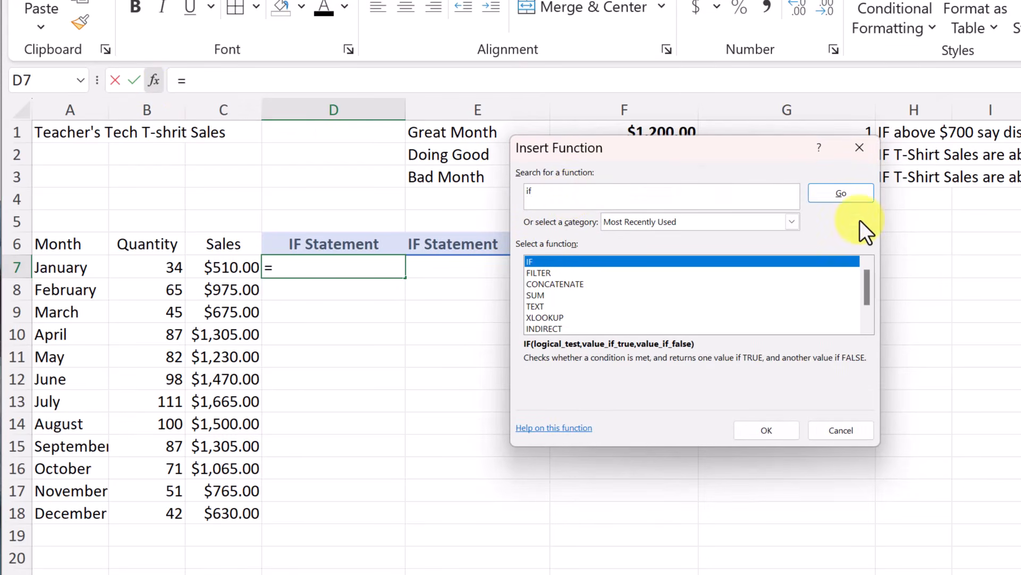
left_click(838, 192)
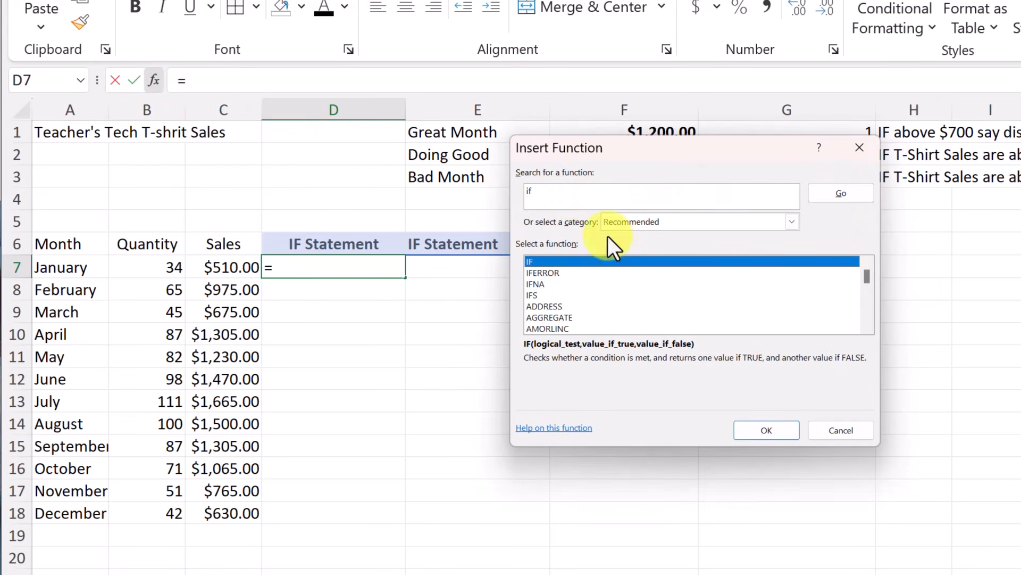
double_click(533, 260)
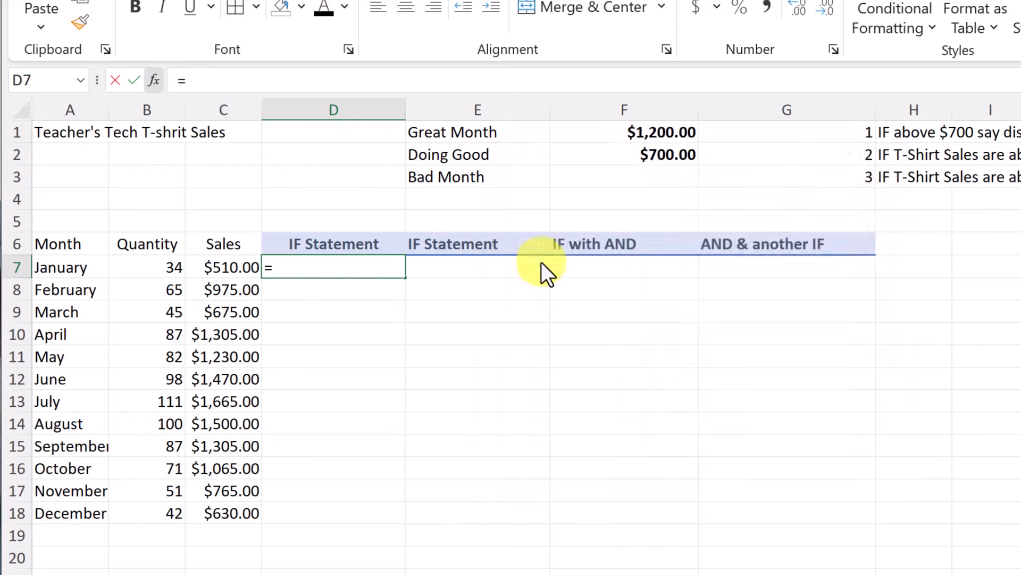
left_click_drag(545, 173, 523, 174)
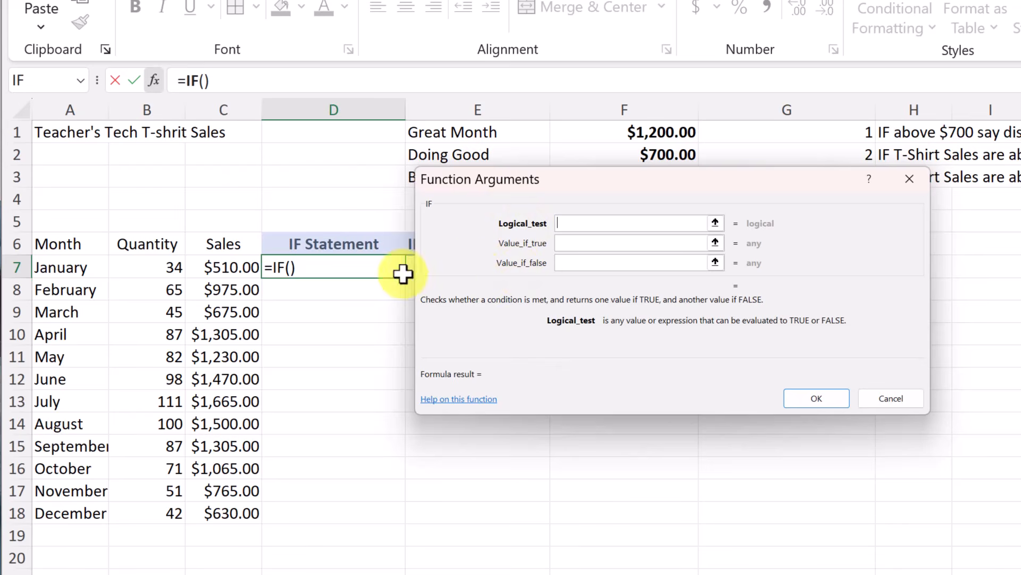
- Complete January's IF function in D7 with the test C7>700, "Doing Good" if true, and empty text "" if false
left_click(224, 268)
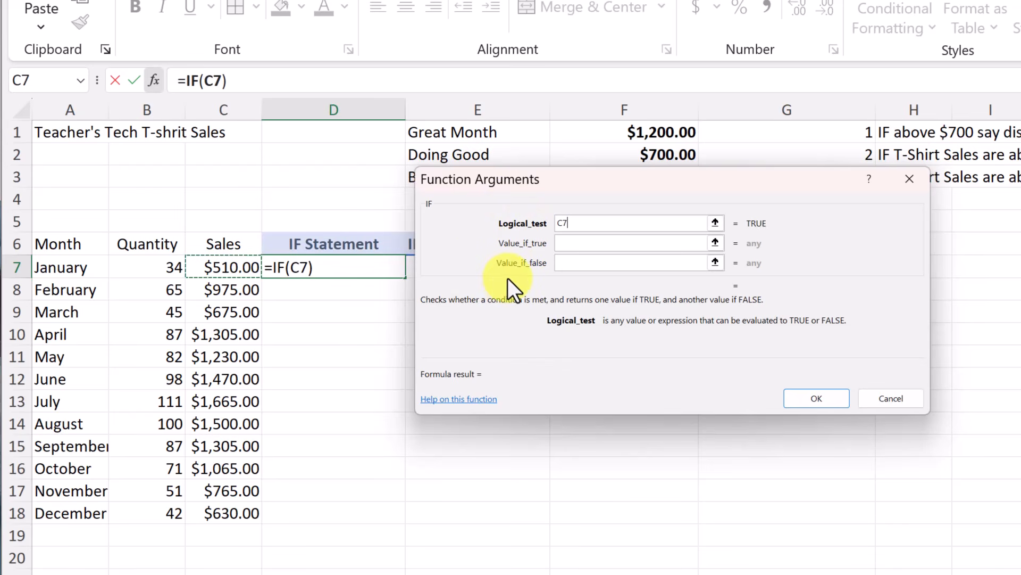
type(">")
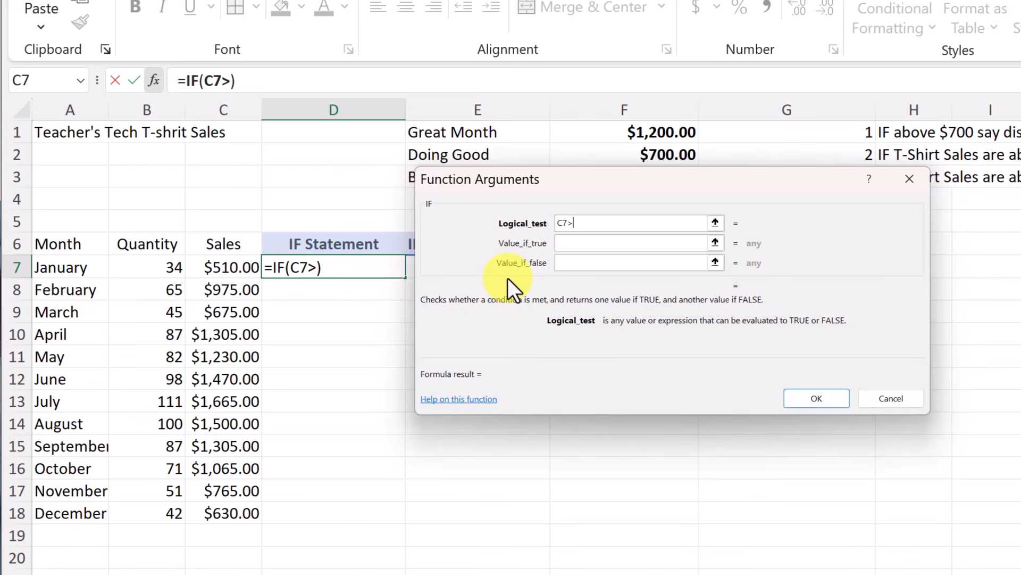
type("700")
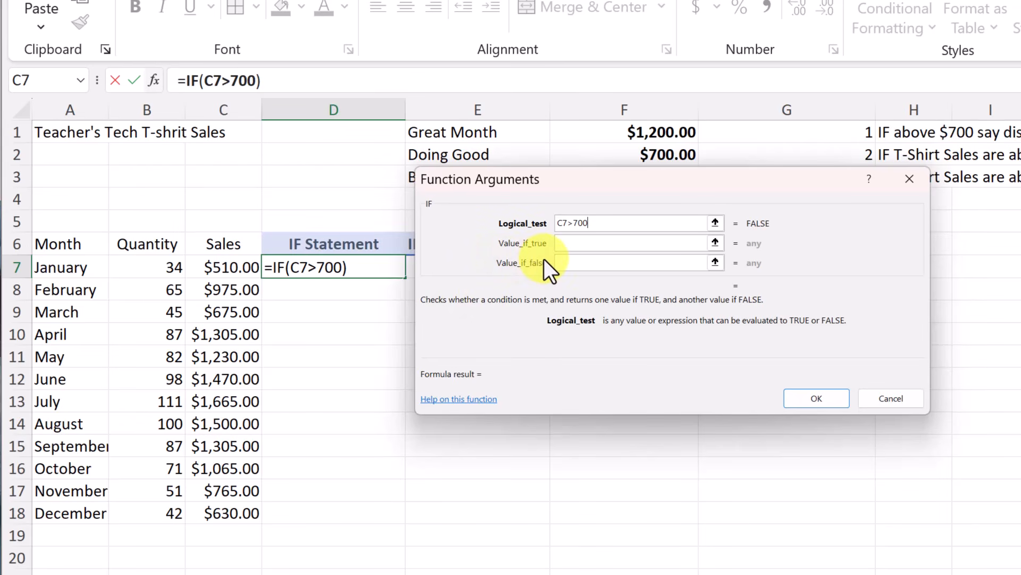
key("Tab")
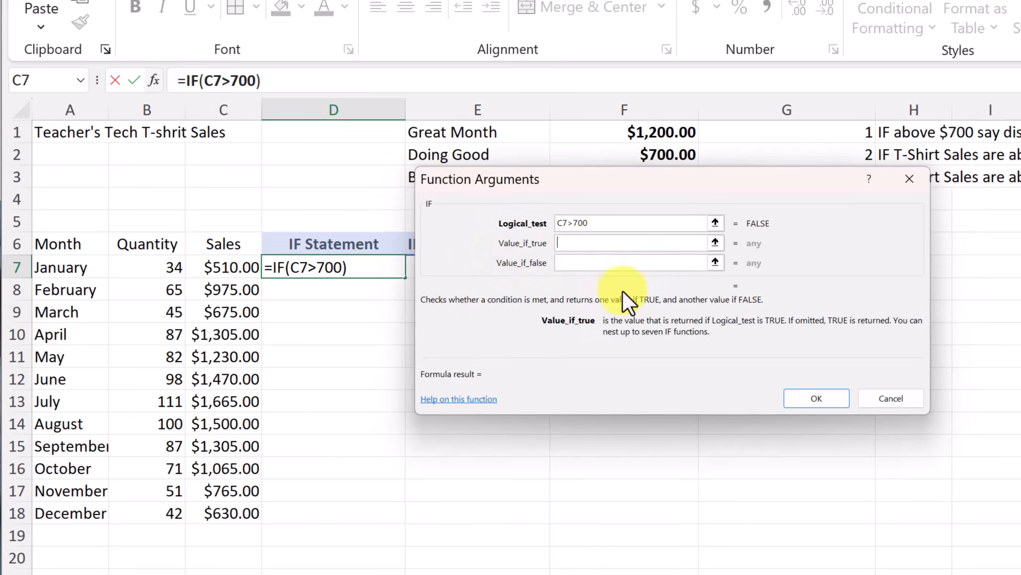
type("\"")
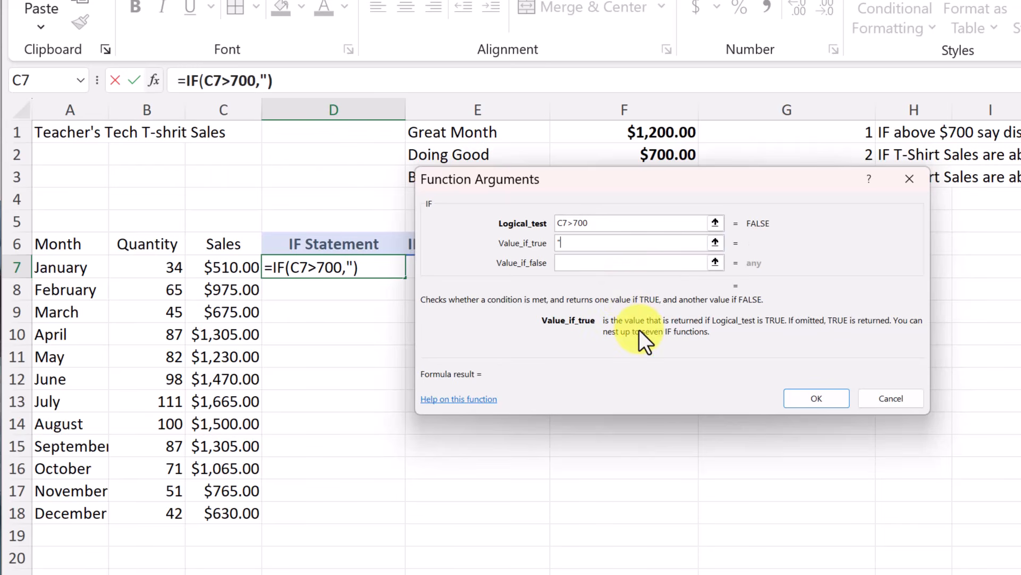
type("Doing Good")
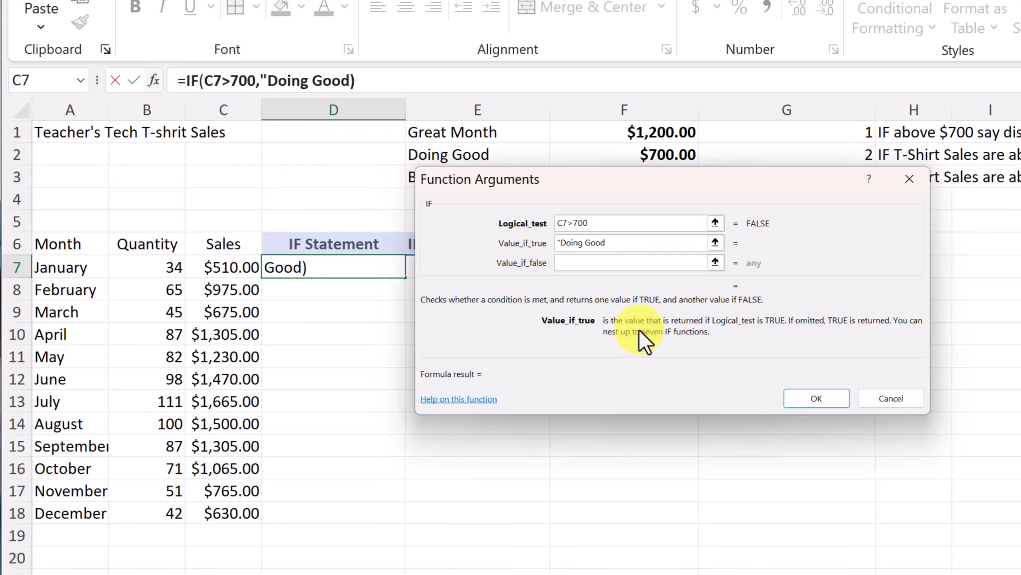
type("\"")
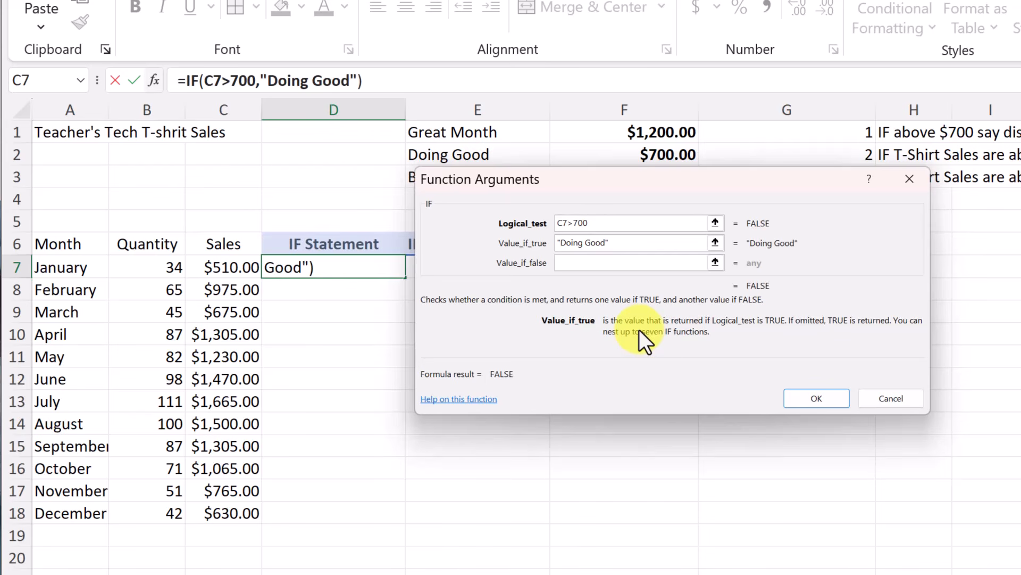
left_click(603, 262)
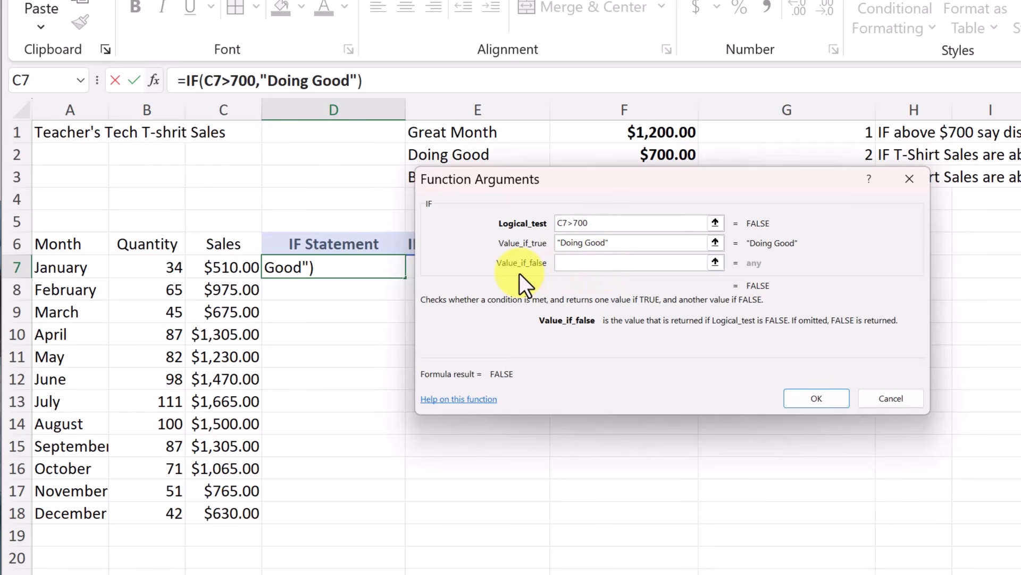
type("\"\"")
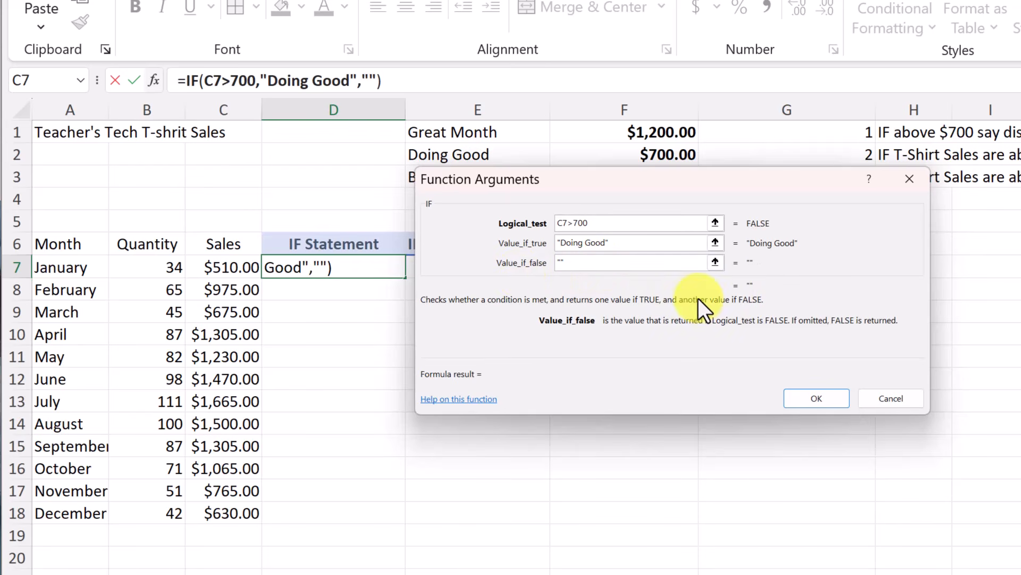
left_click(812, 398)
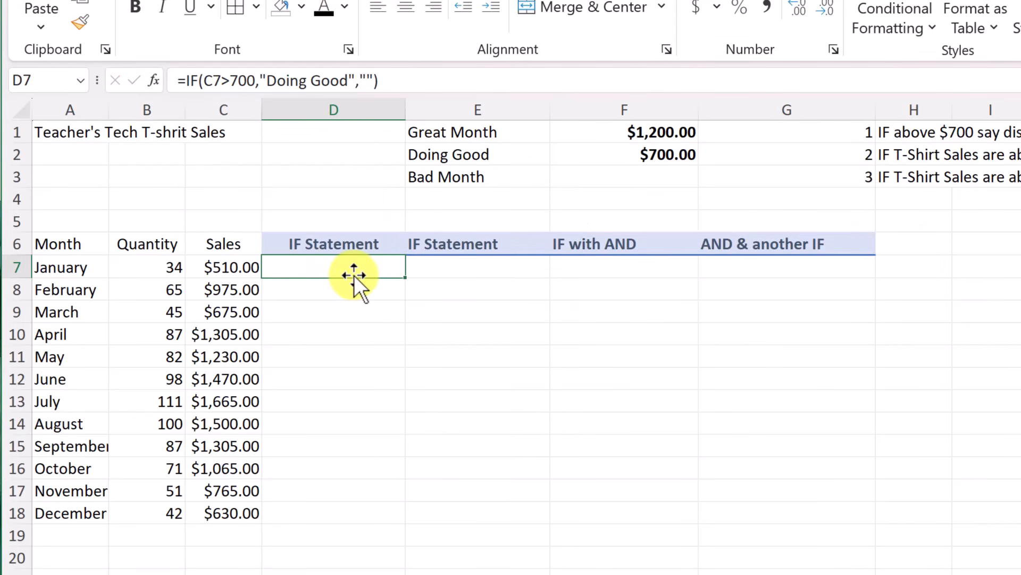
- Fill the IF formula from D7 down through December and check the copied formulas for February and March
double_click(405, 277)
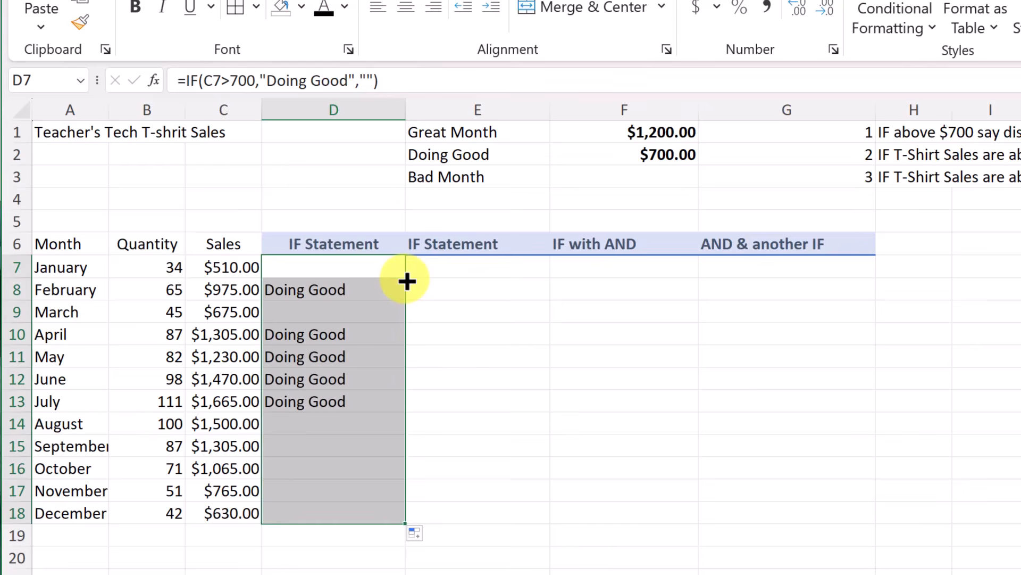
left_click(385, 304)
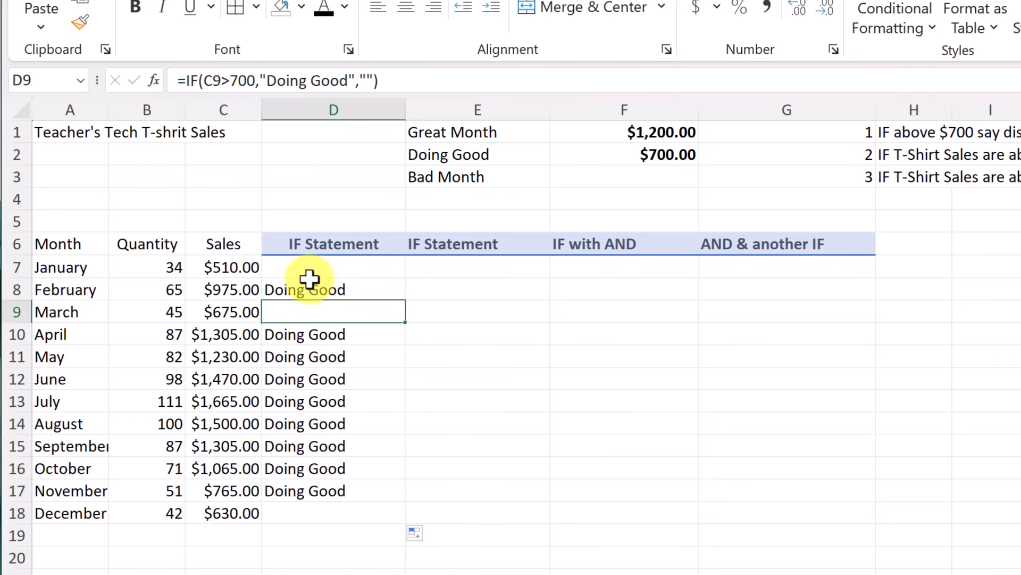
left_click(319, 290)
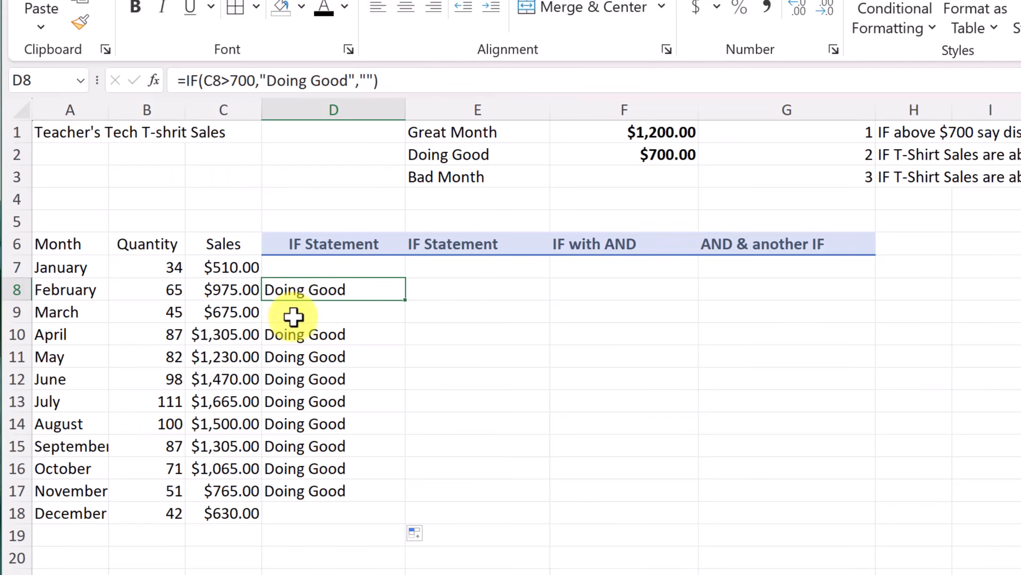
left_click(332, 320)
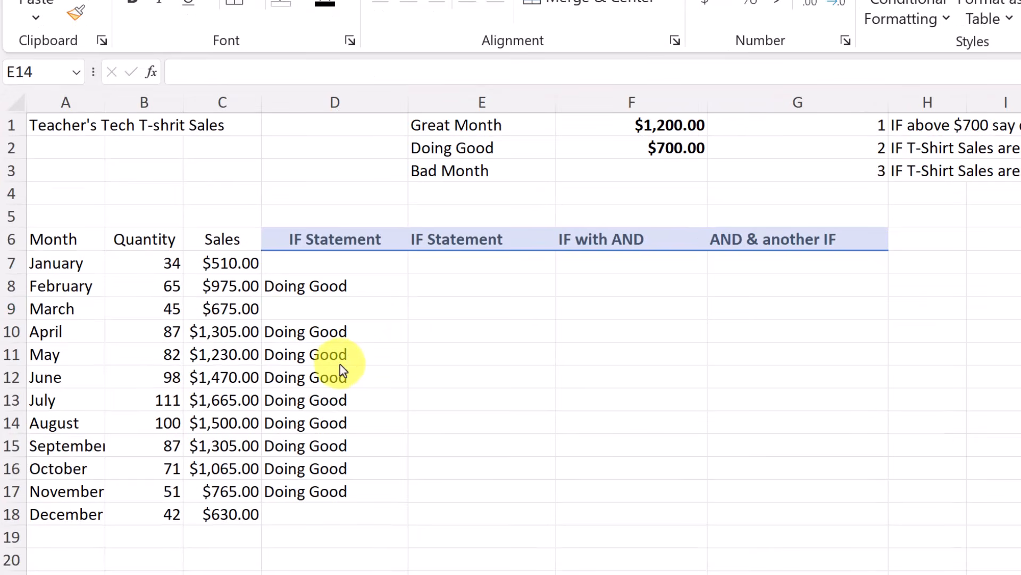
- Start an IF formula in E7 that tests whether January's sales in C7 exceed the absolute reference $F$2
left_click(464, 264)
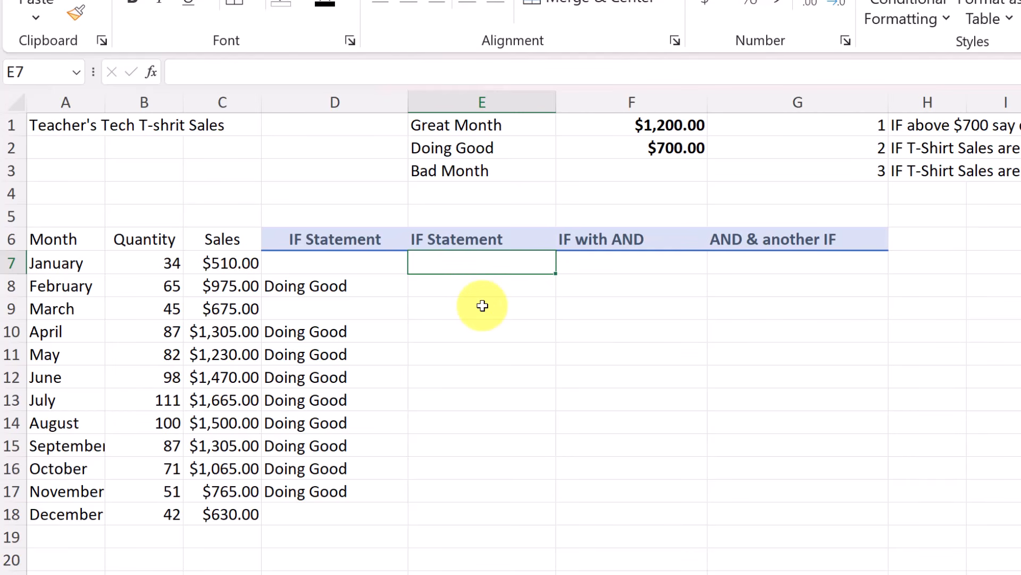
type("=i")
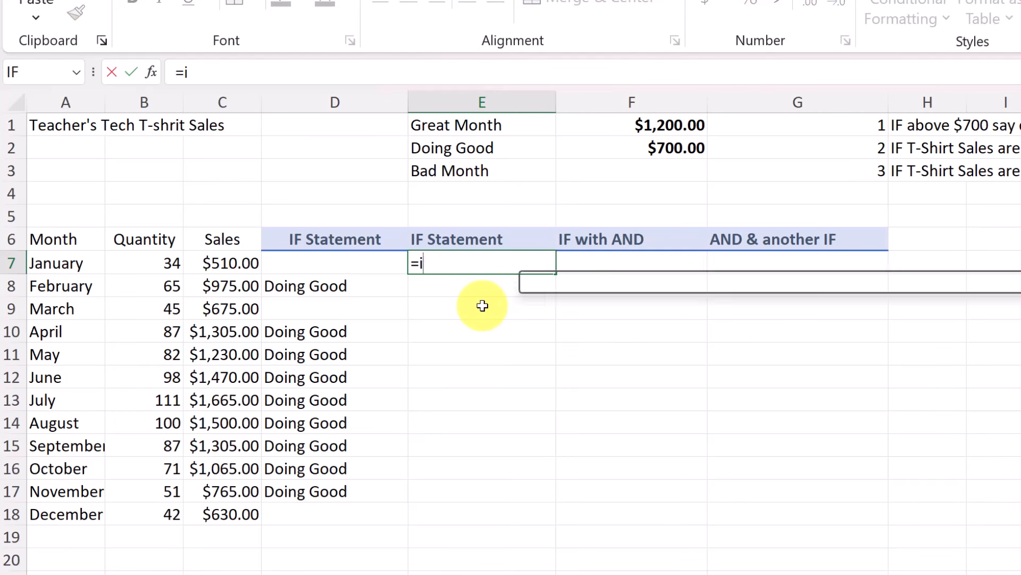
type("f")
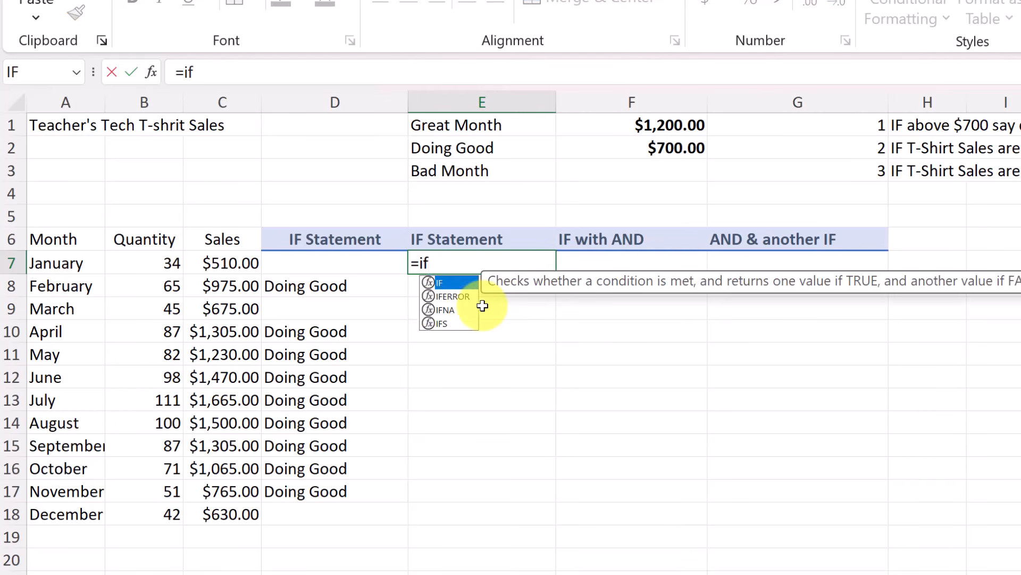
double_click(446, 285)
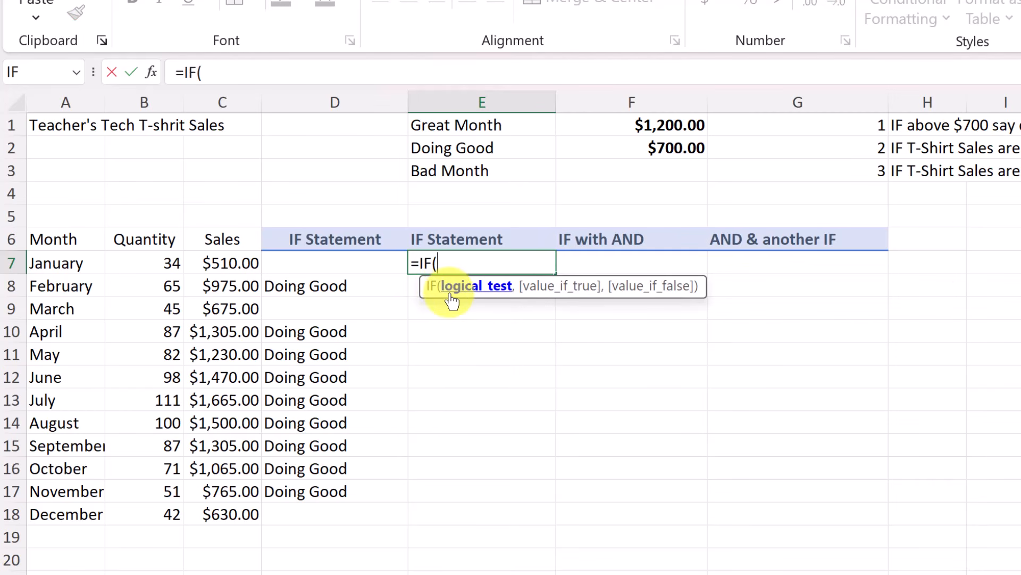
left_click(241, 266)
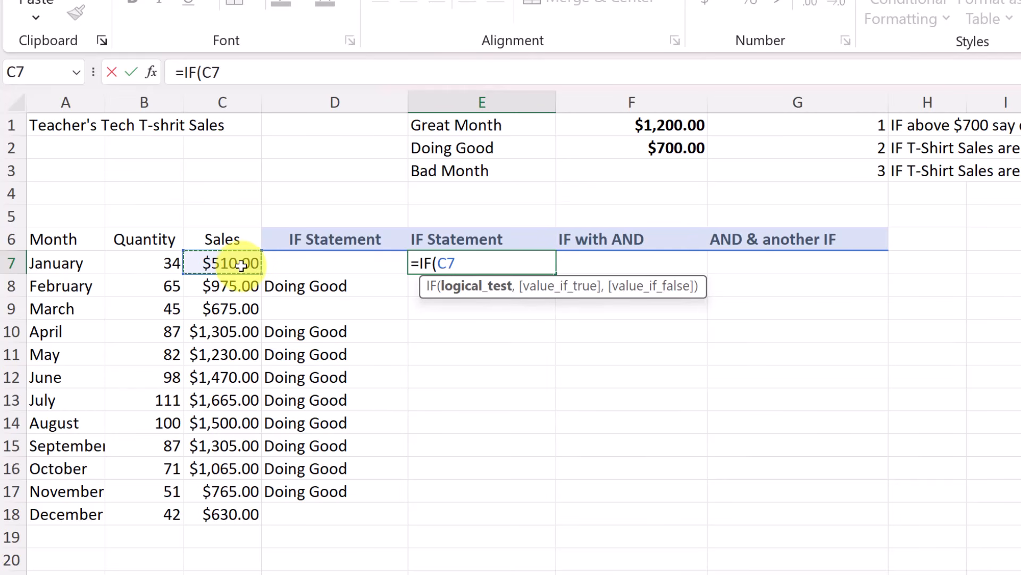
type(">")
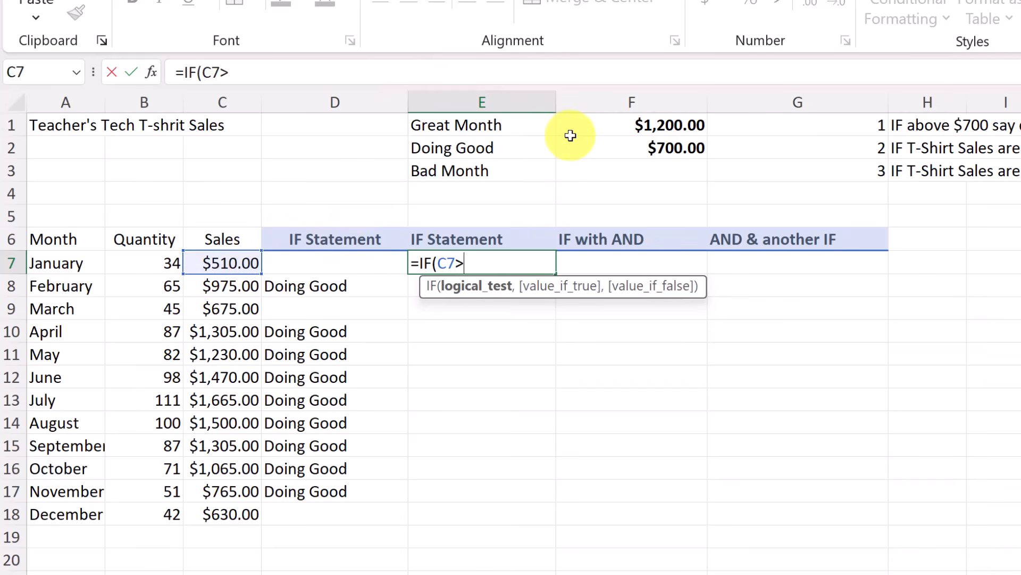
left_click(663, 151)
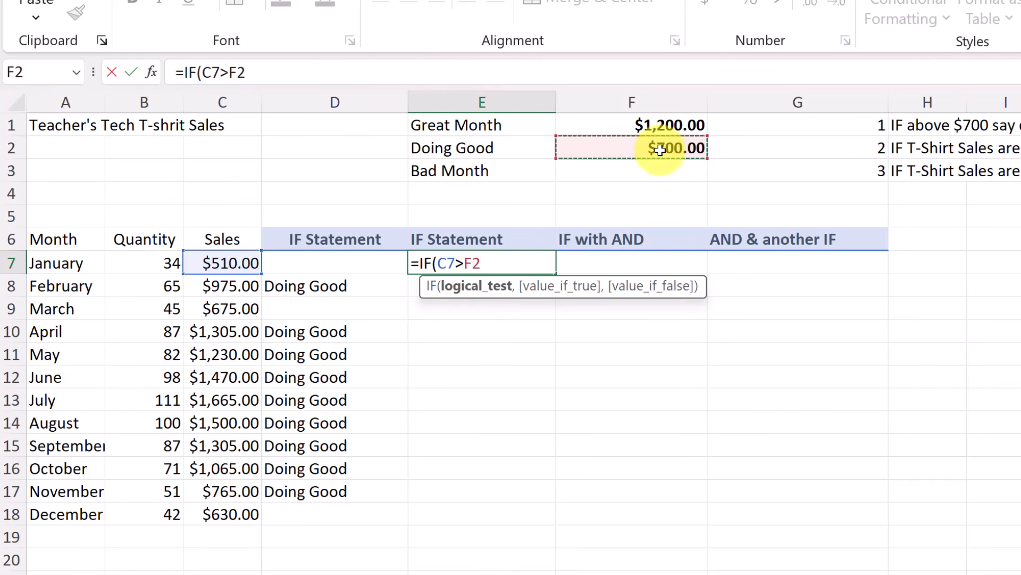
key("F4")
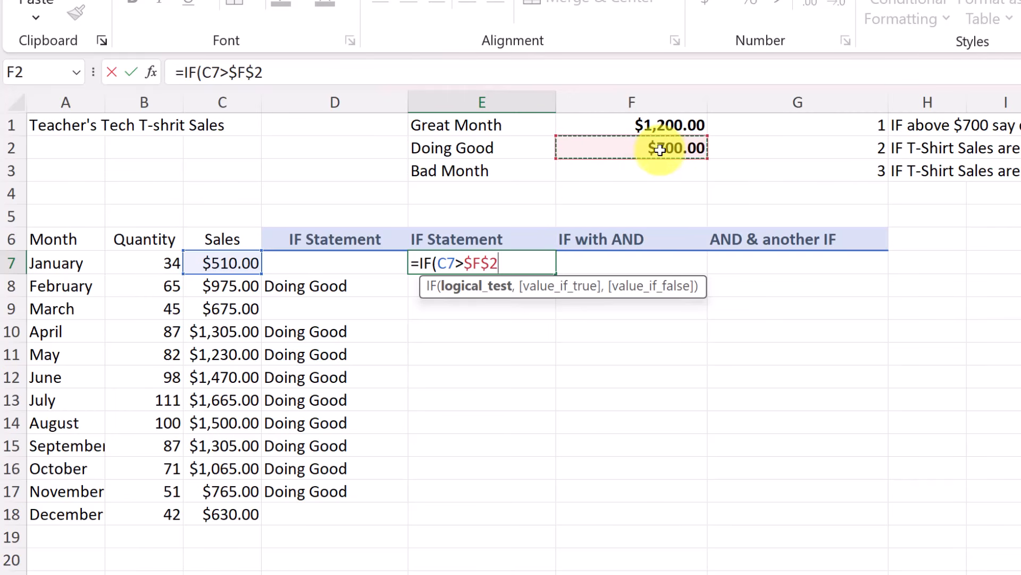
- Finish the IF formula in E7 with $E$2 as the value if true and empty text "" if false
type(",")
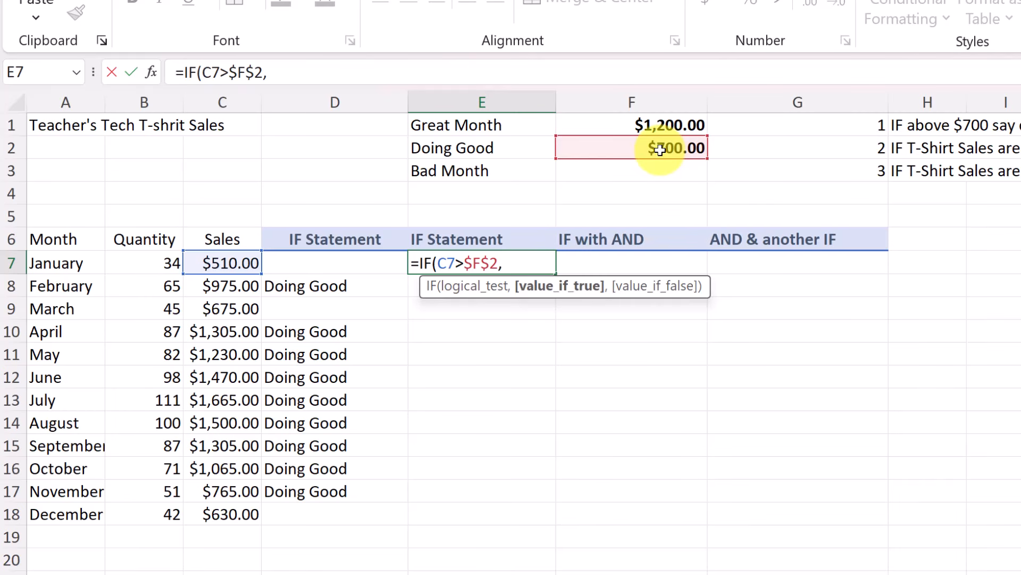
left_click(485, 151)
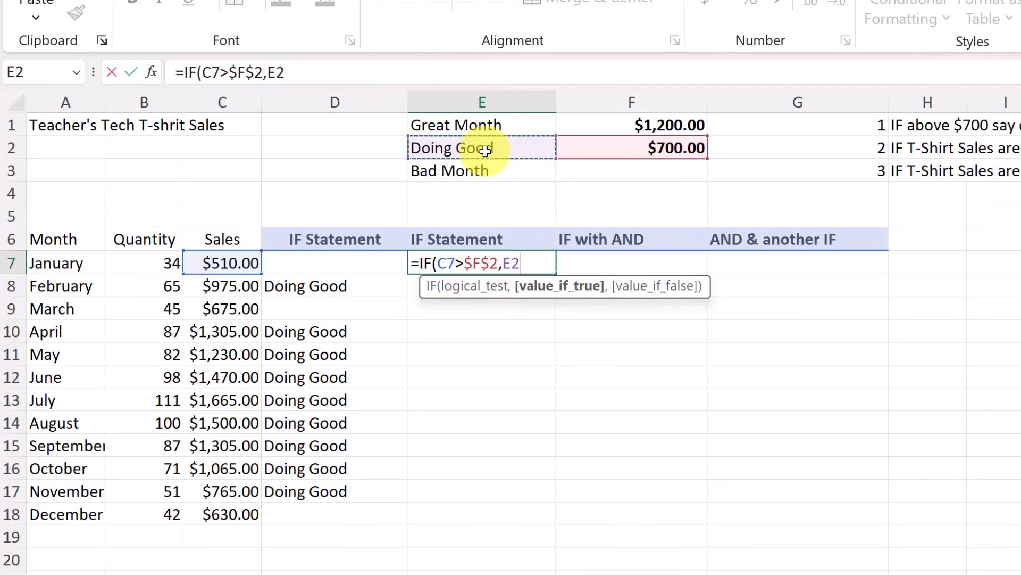
key("F4")
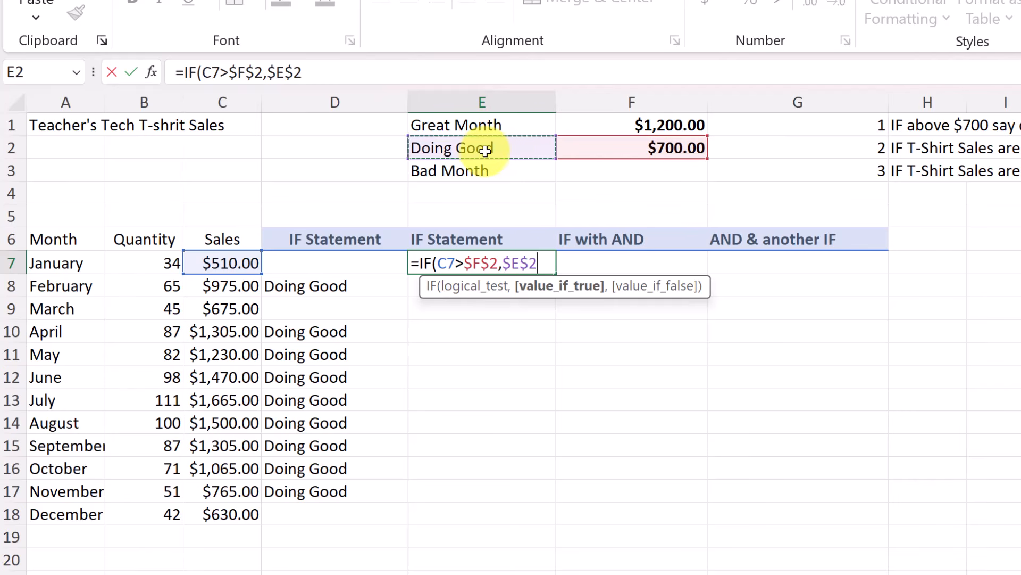
type(",")
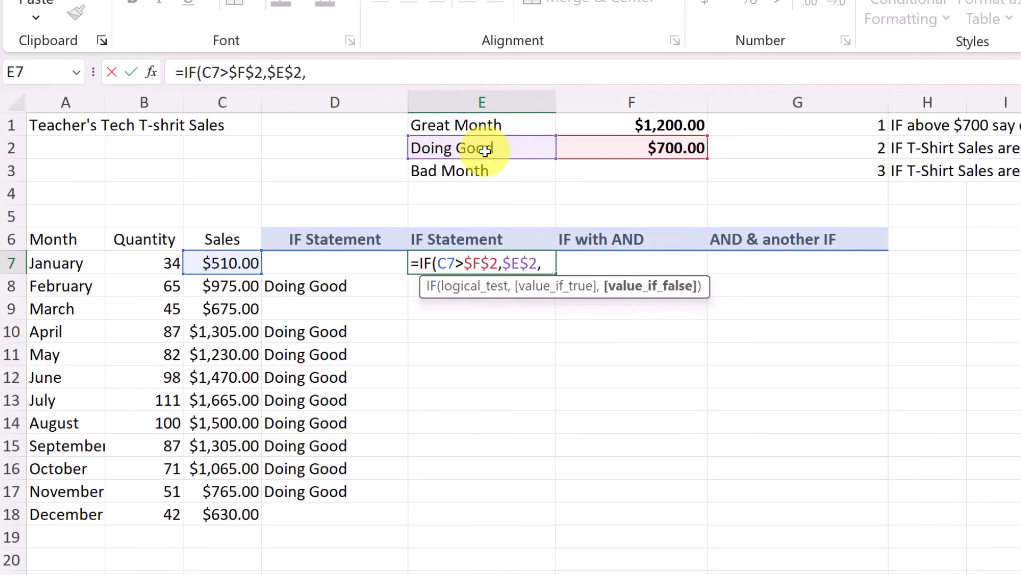
type("\"\")")
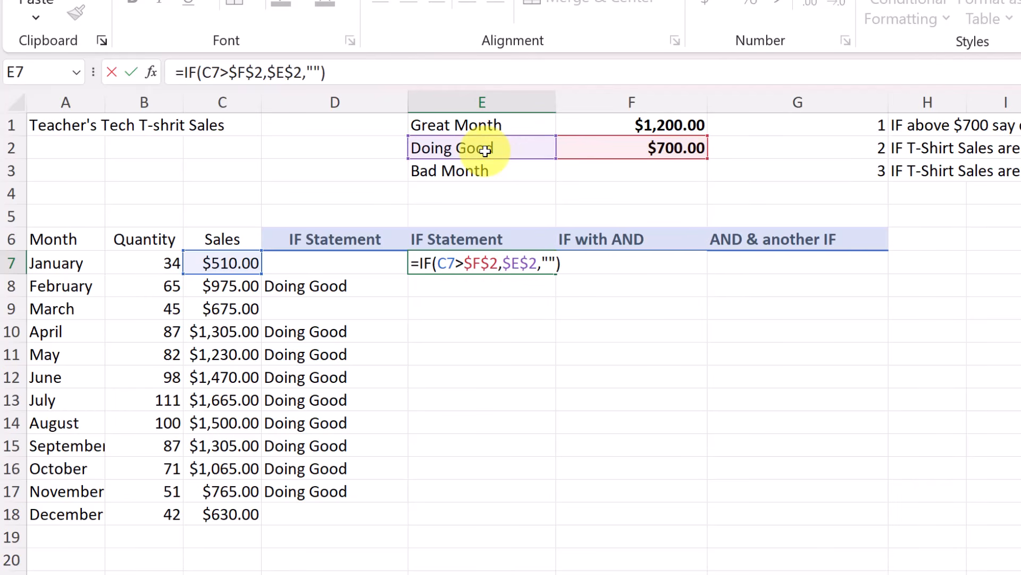
key("Return")
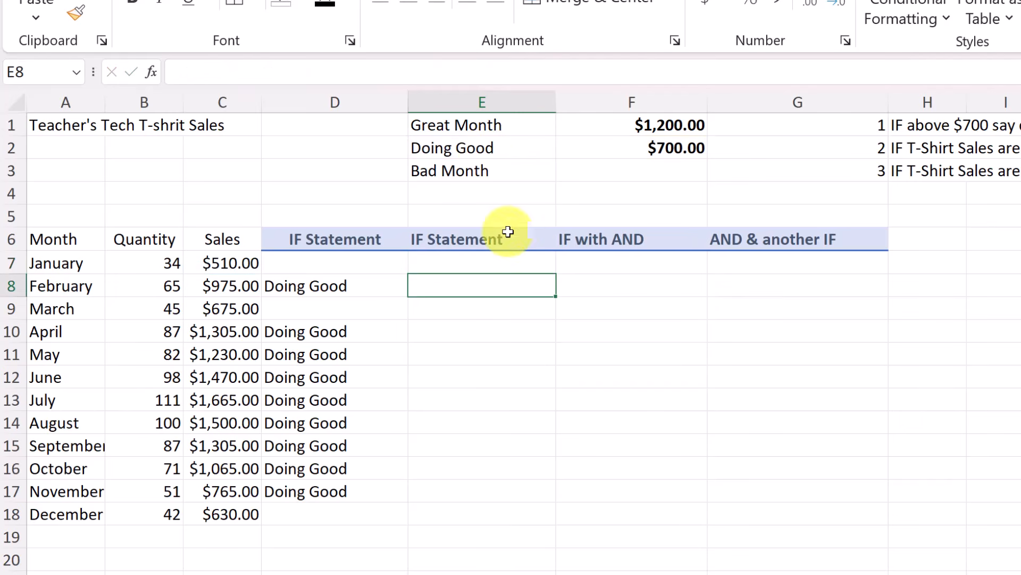
- Fill the E7 formula down through December and check the copied formula for September
left_click(500, 266)
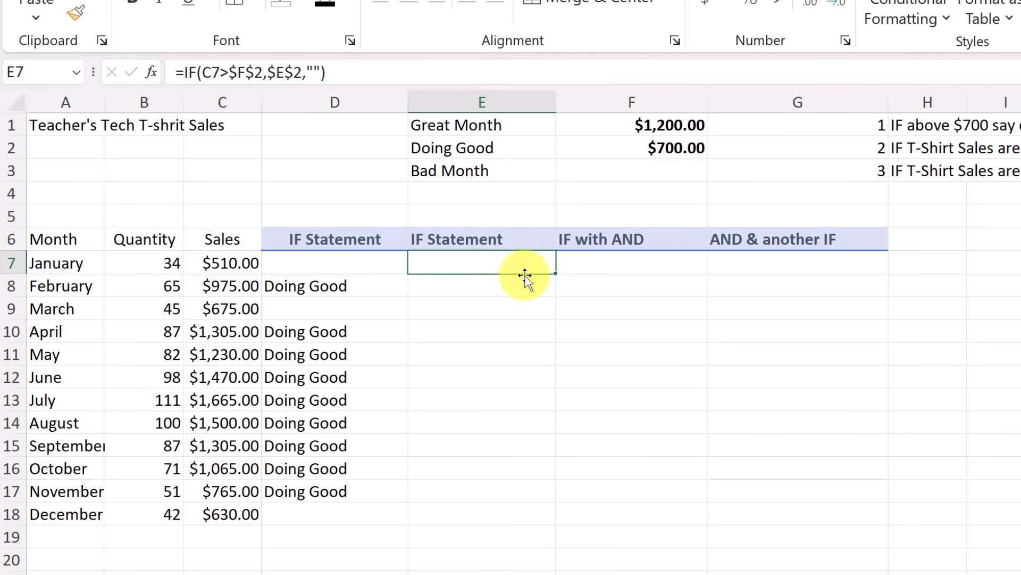
double_click(557, 274)
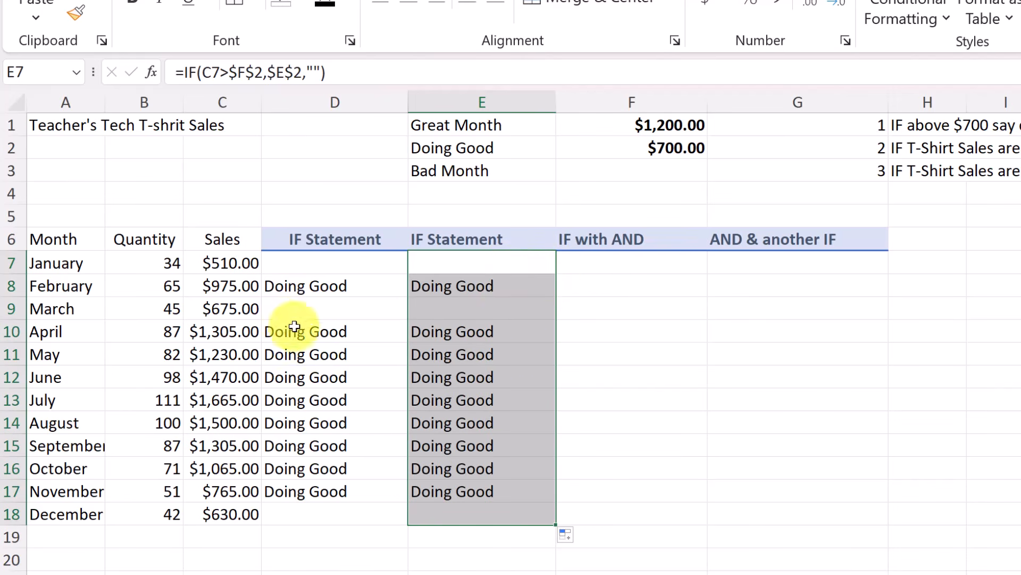
left_click(488, 447)
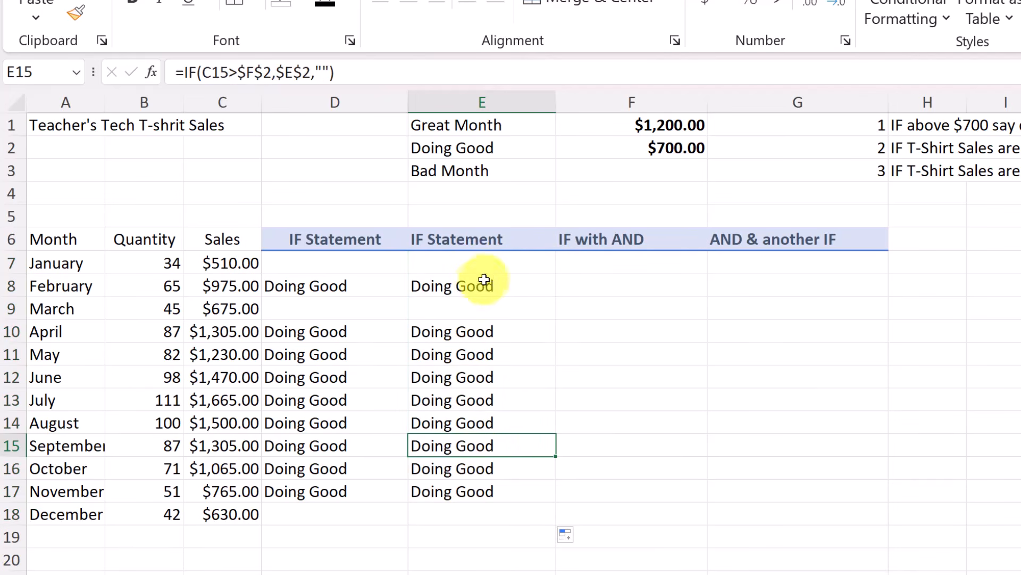
- Set the Doing Good sales threshold in F2 to 400
left_click(666, 151)
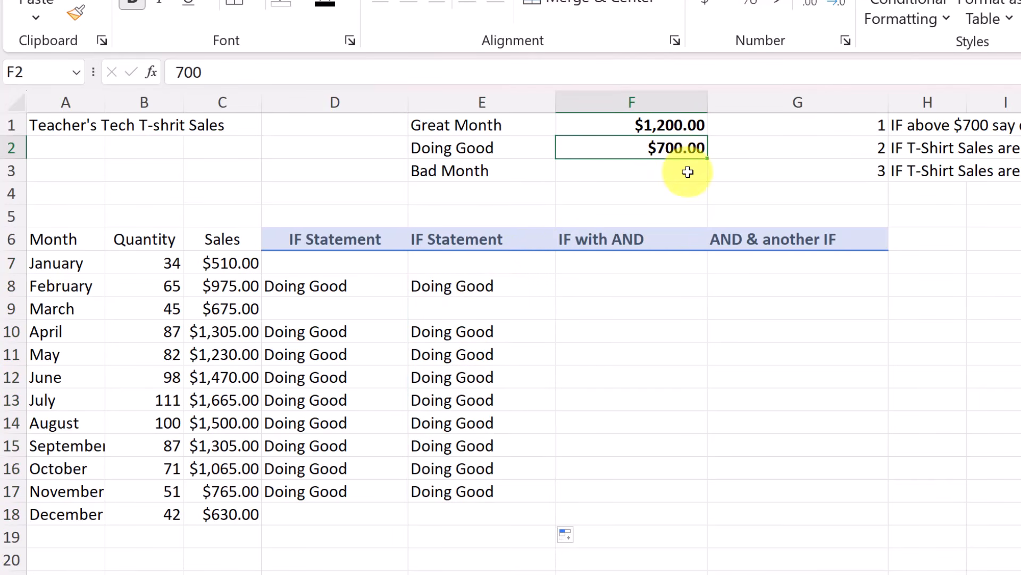
type("400")
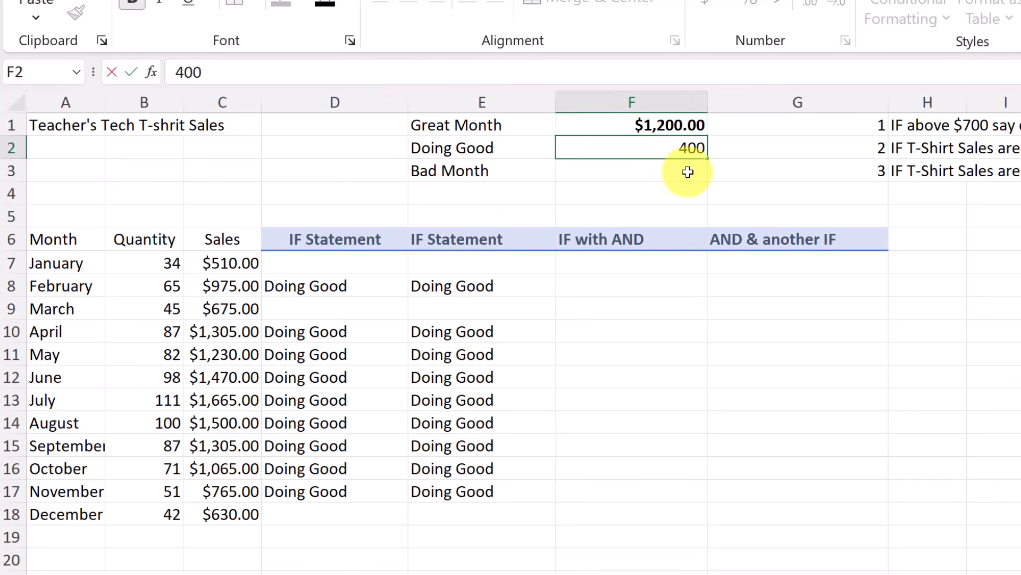
key("Return")
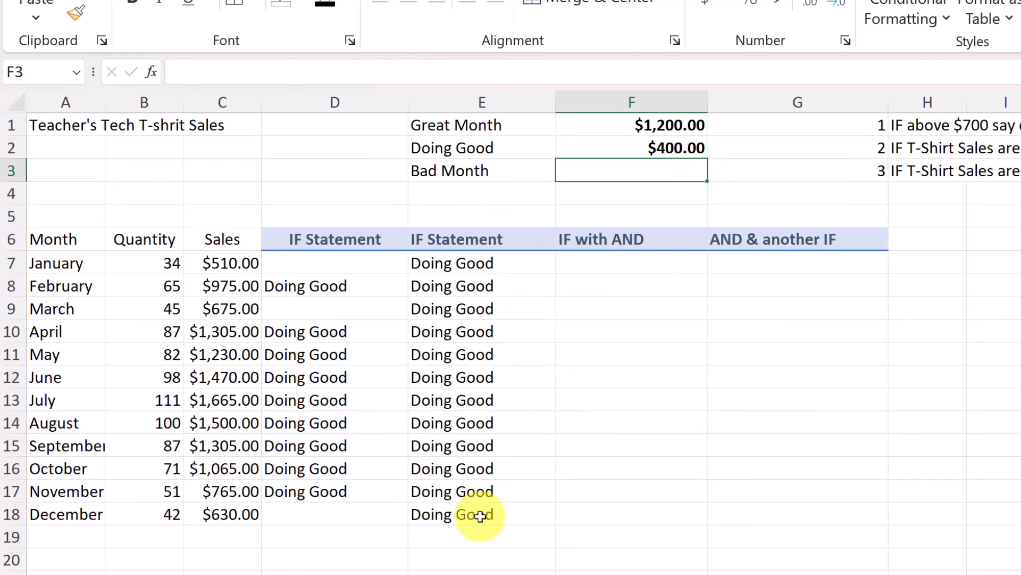
- Set the Doing Good sales threshold in F2 to 900
left_click(674, 147)
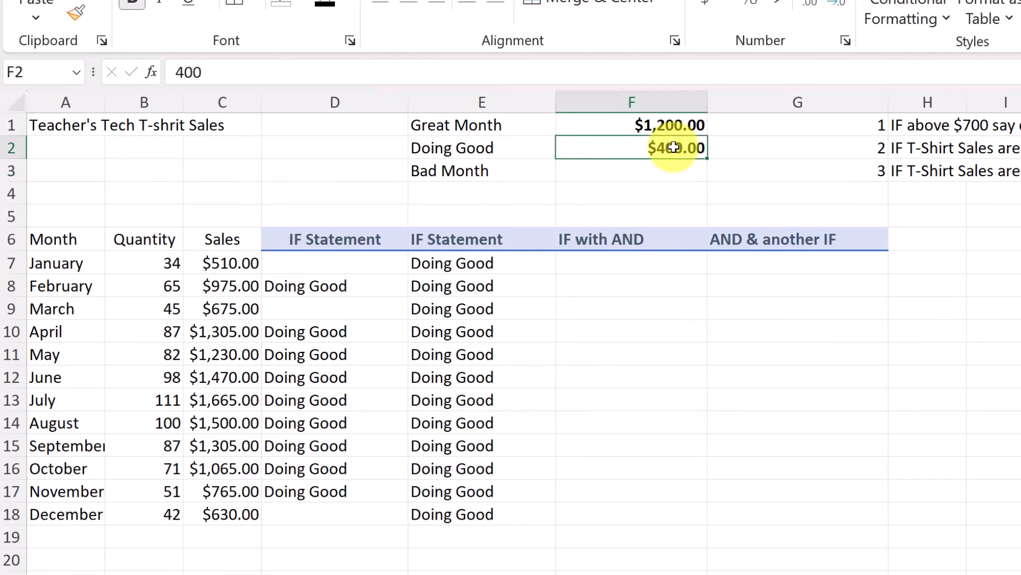
type("900")
key("Return")
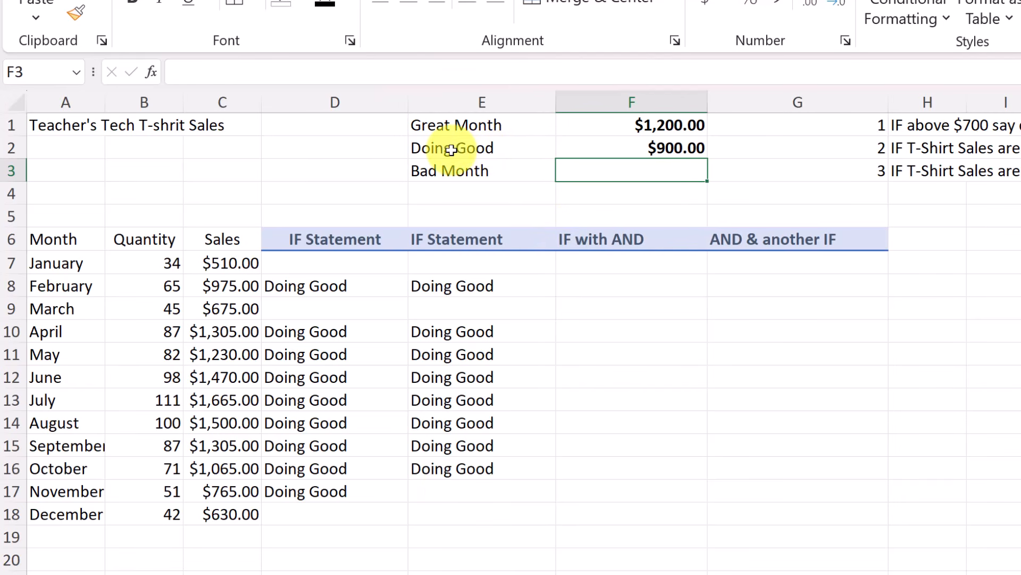
left_click(652, 146)
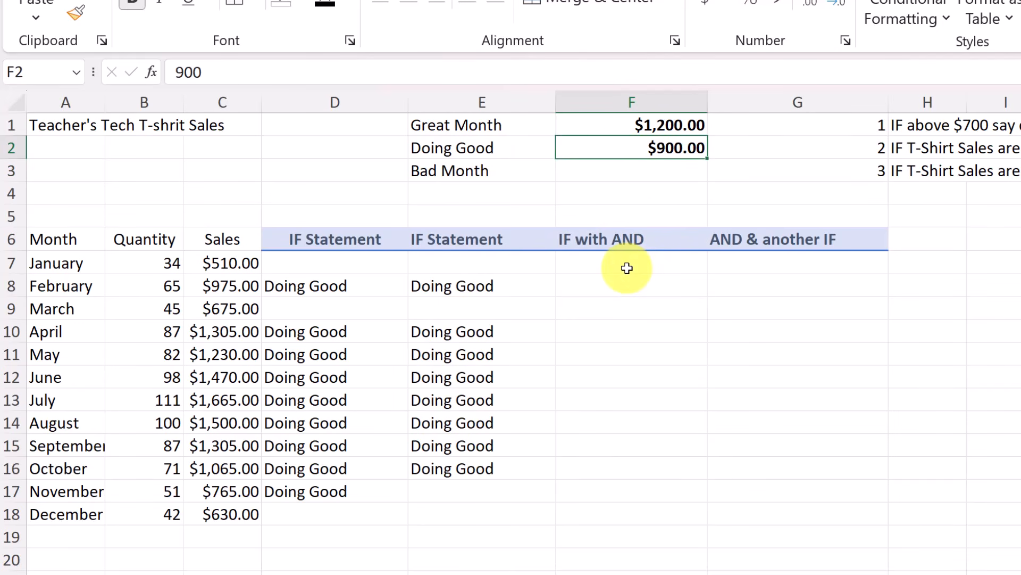
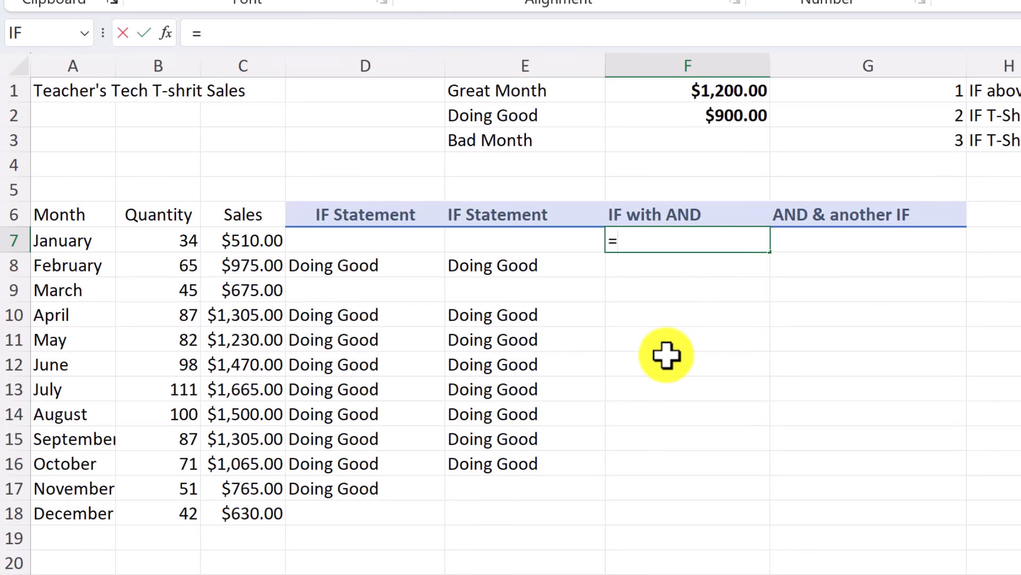
- Start an IF formula with a nested AND in F7, whose first condition tests whether C7 is greater than the absolute reference $F$2
type("if")
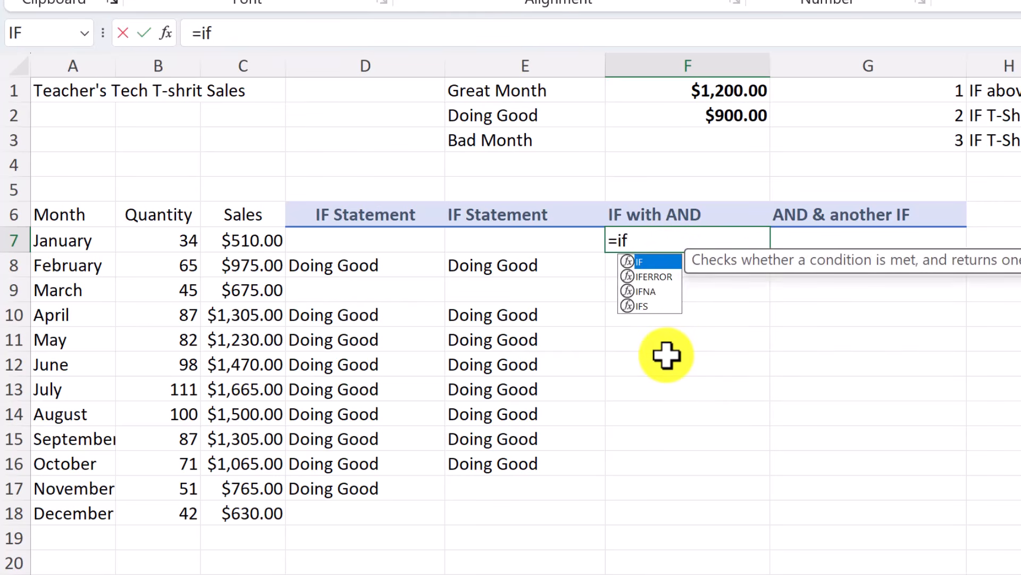
double_click(650, 262)
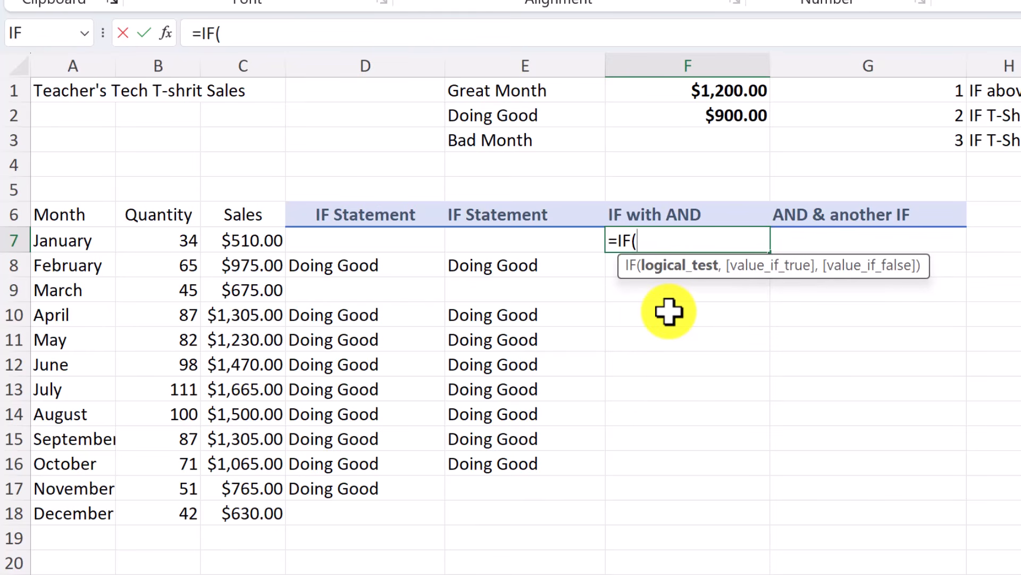
type("and")
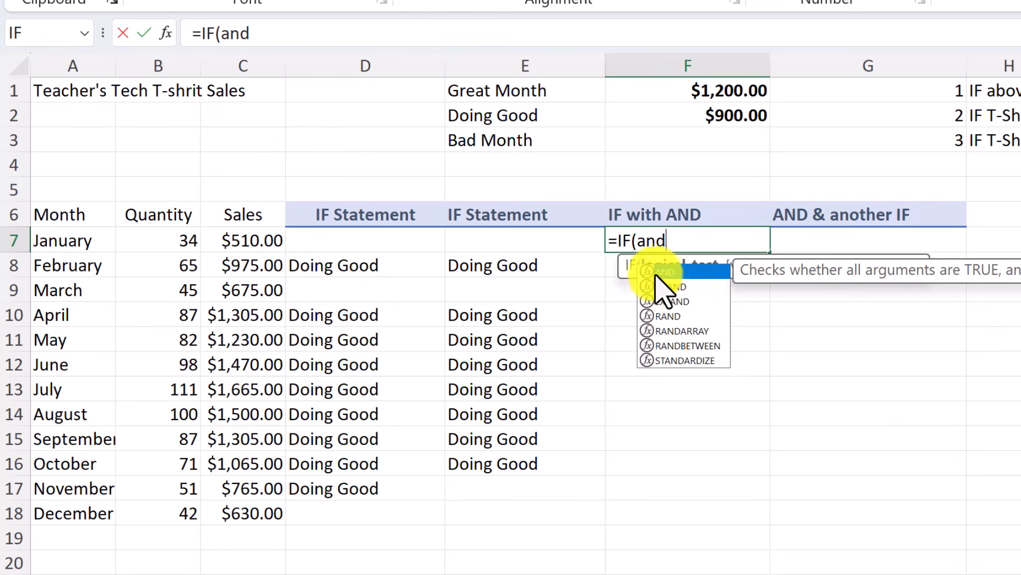
double_click(662, 272)
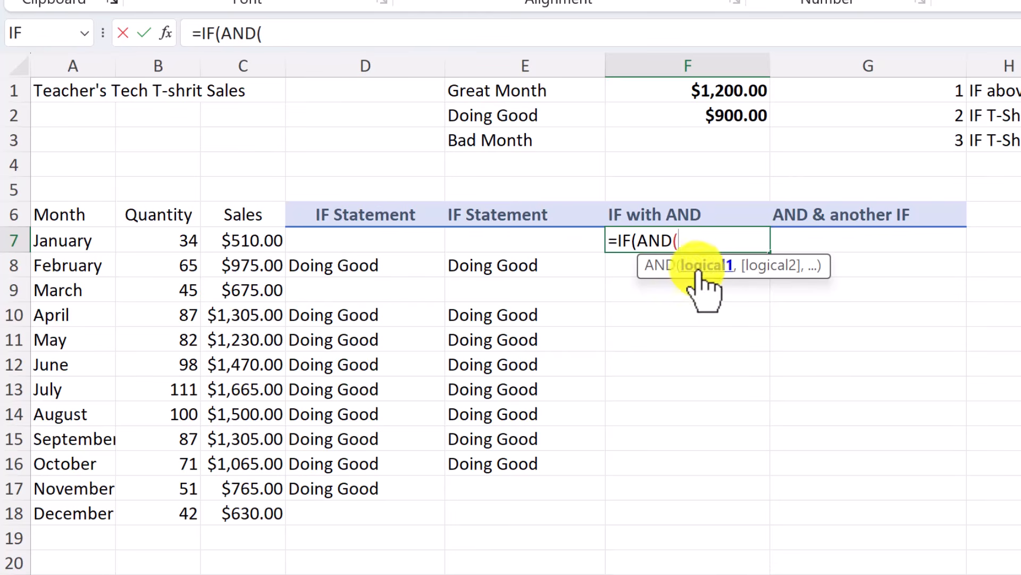
left_click(263, 244)
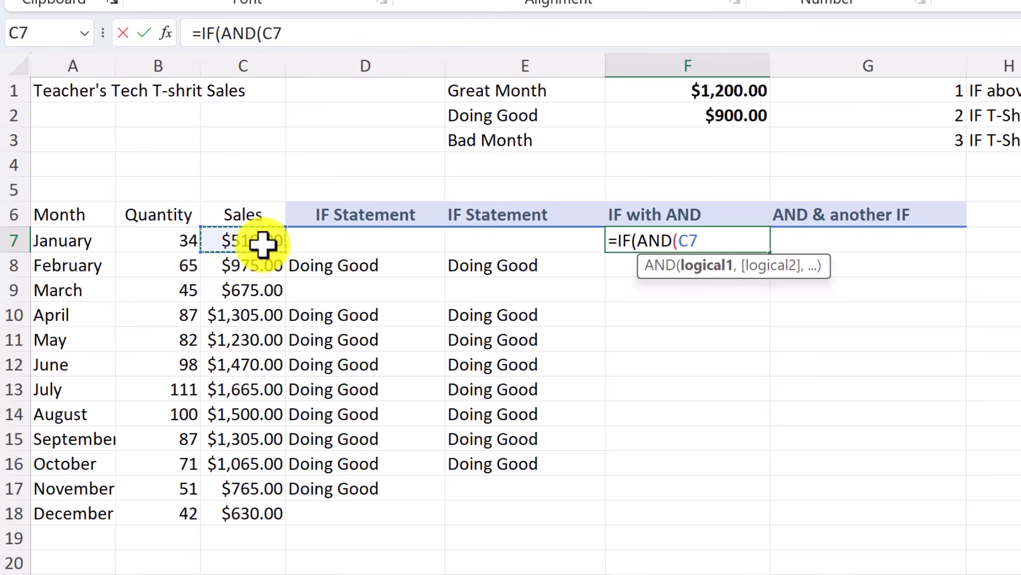
type(">")
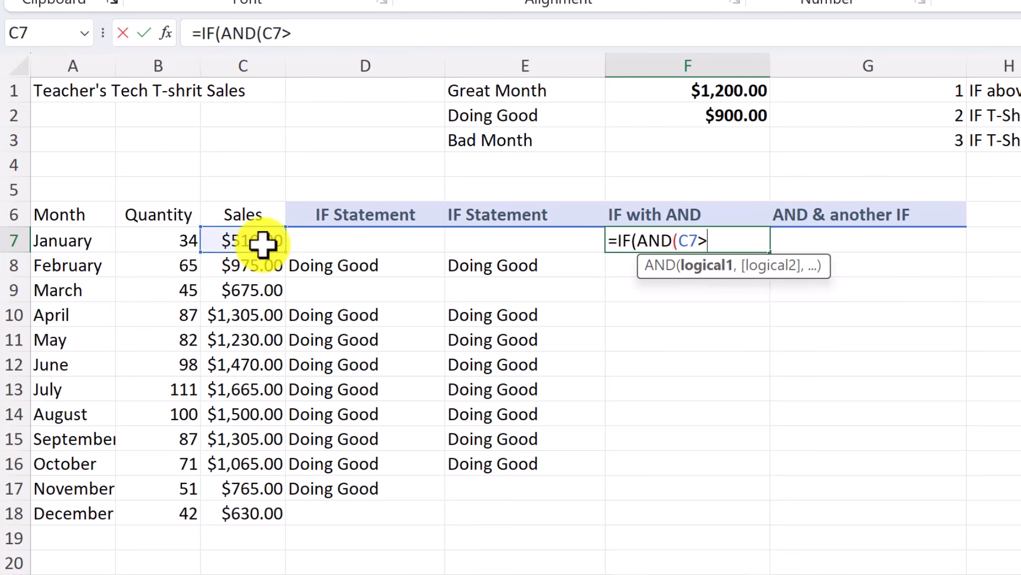
left_click(743, 118)
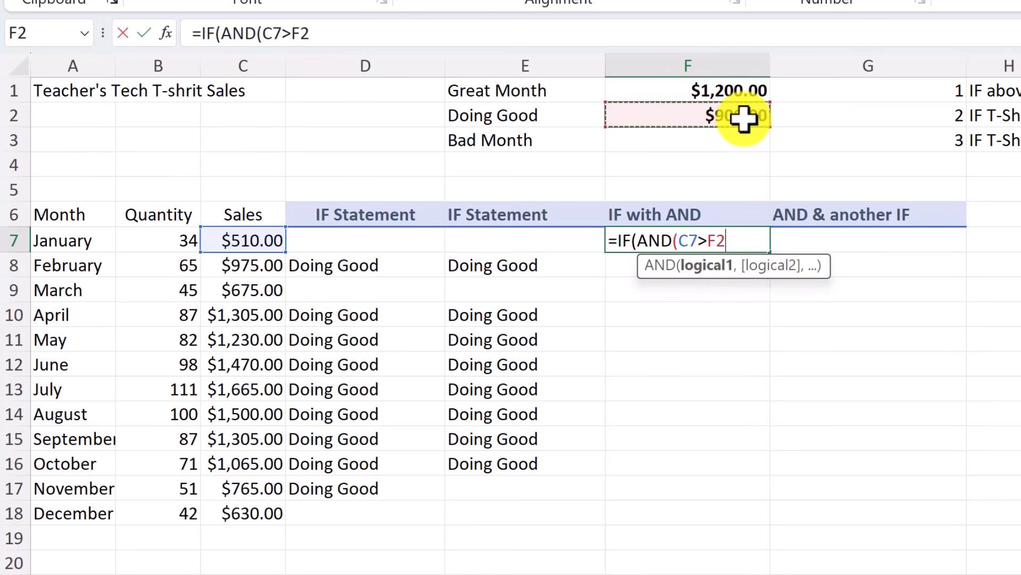
key("F4")
type(",")
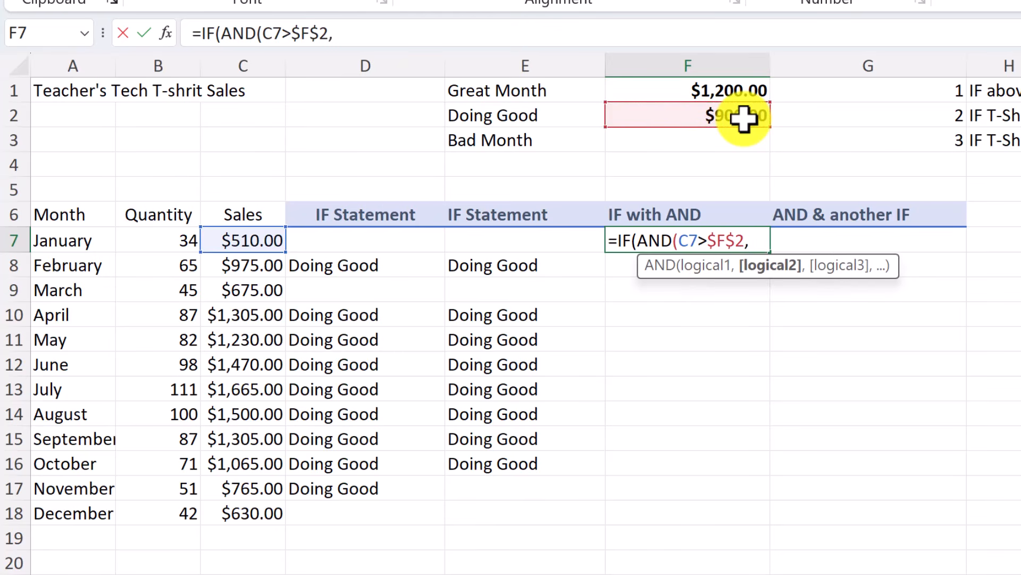
- Add the second AND condition to the F7 formula, C7 less than the absolute reference $F$1, and close the AND test
left_click(258, 247)
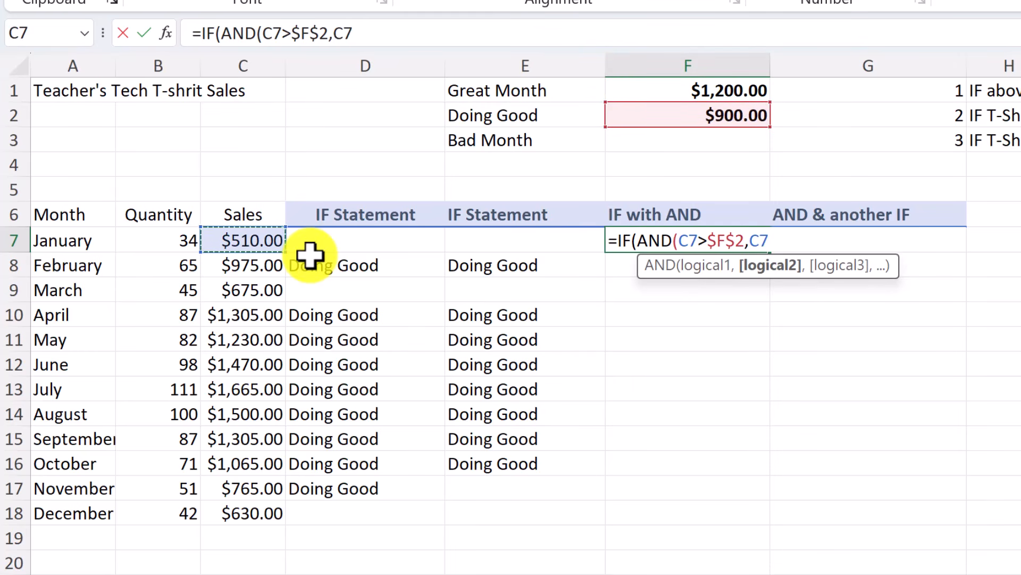
type("<")
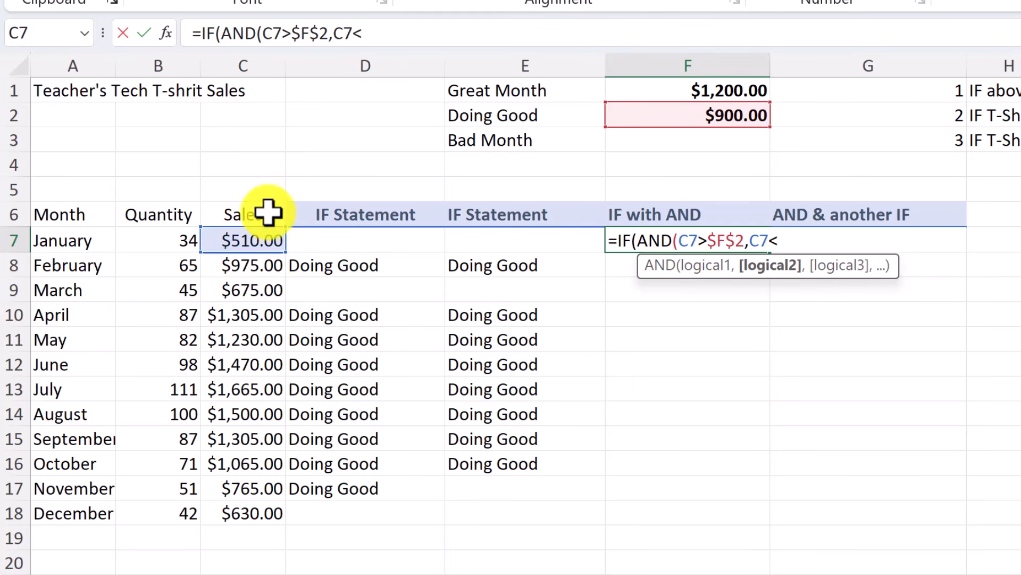
left_click(717, 91)
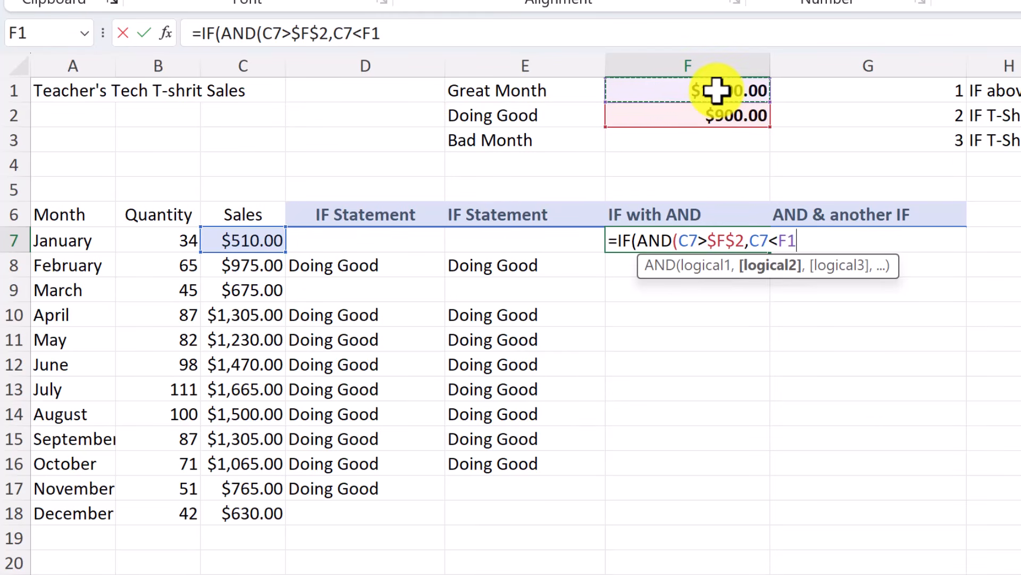
key("F4")
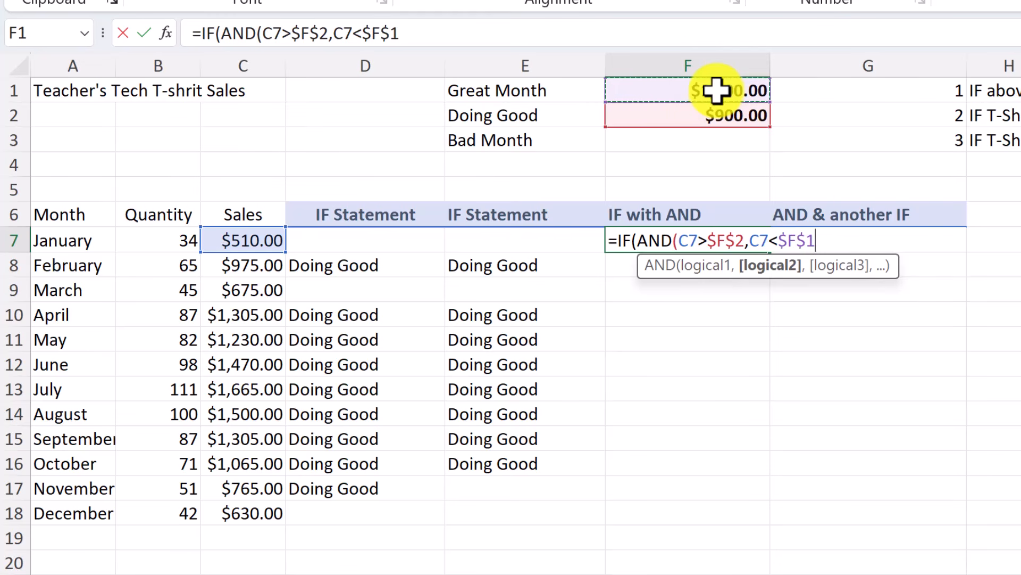
type(")")
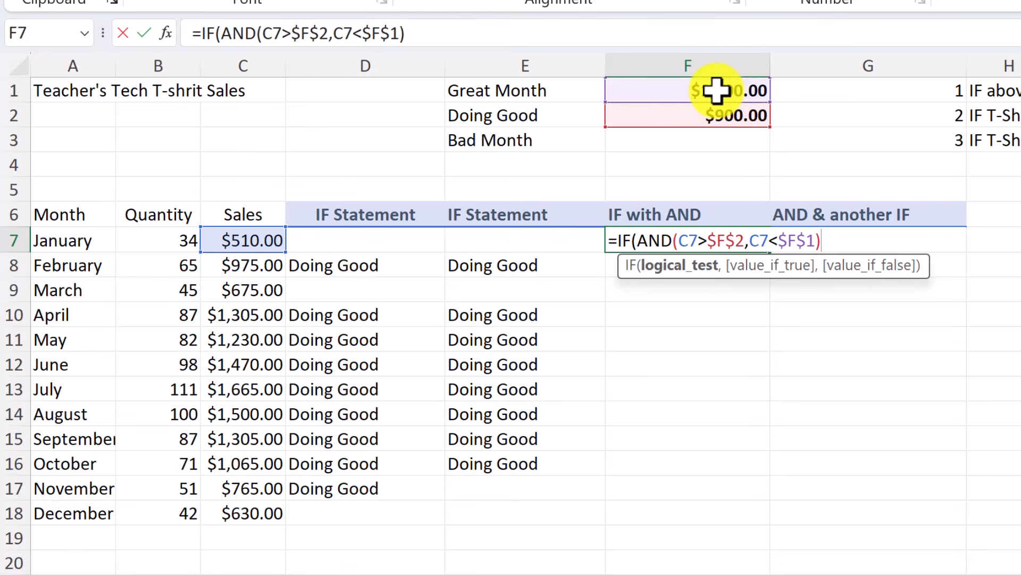
type(",")
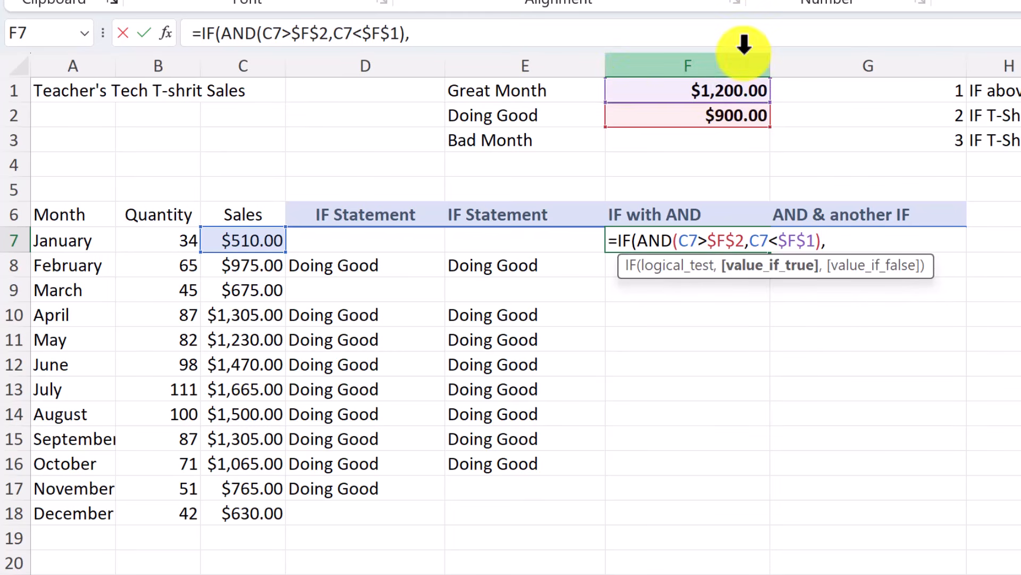
- Finish the F7 formula with $E$2 as the value if true and the text "test" as the value if false
left_click(524, 117)
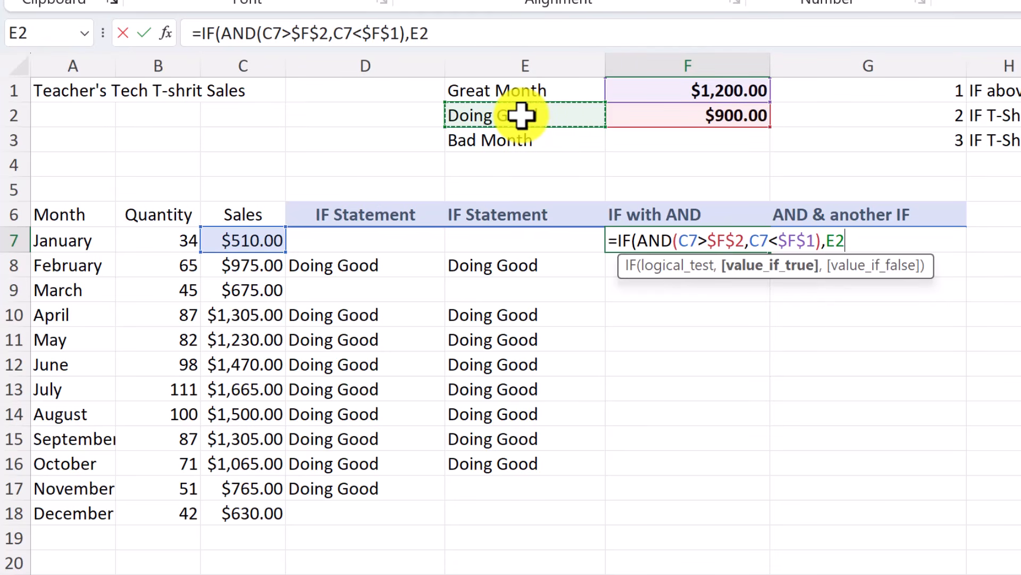
key("F4")
type(",")
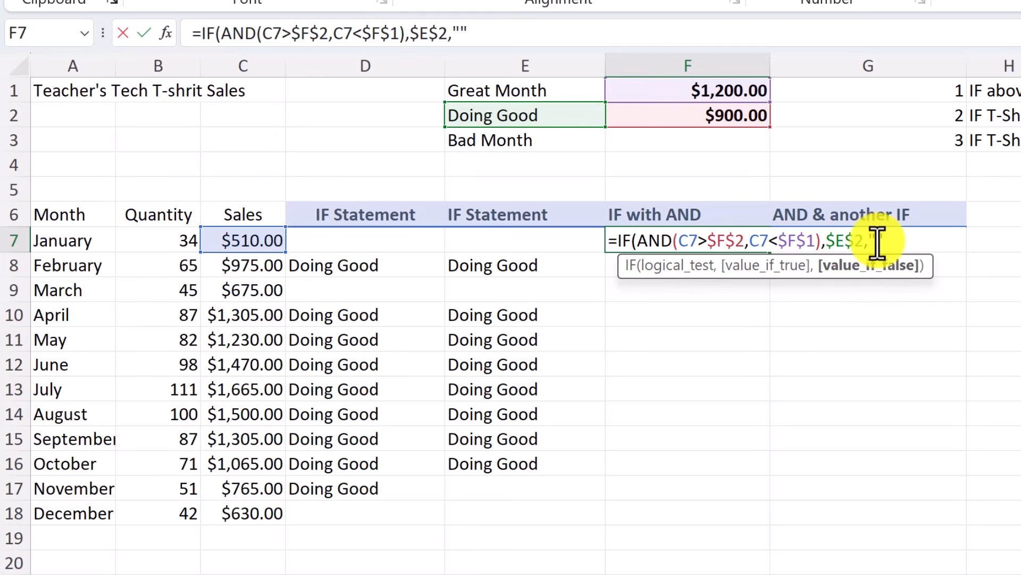
type("test\"")
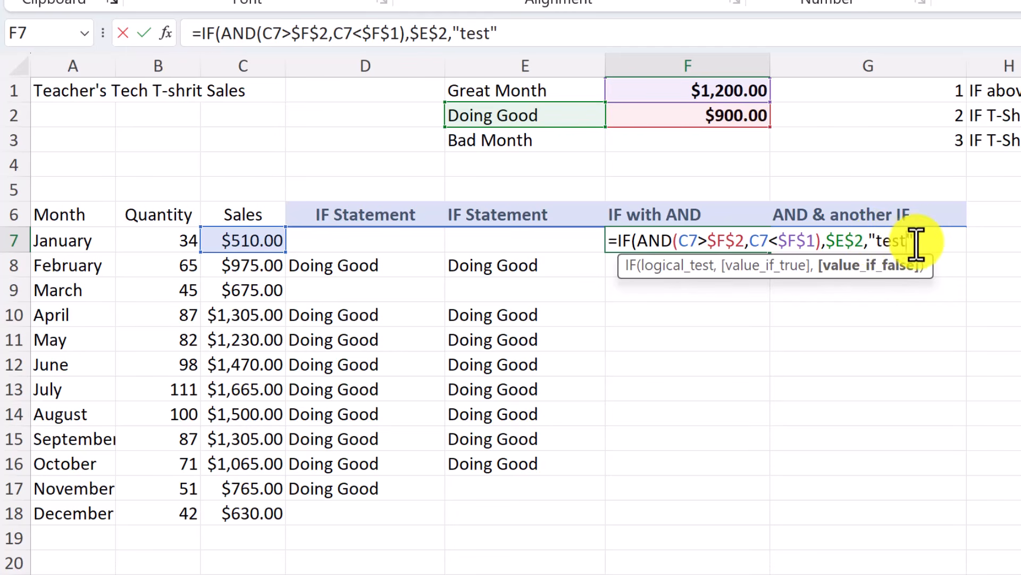
type(")")
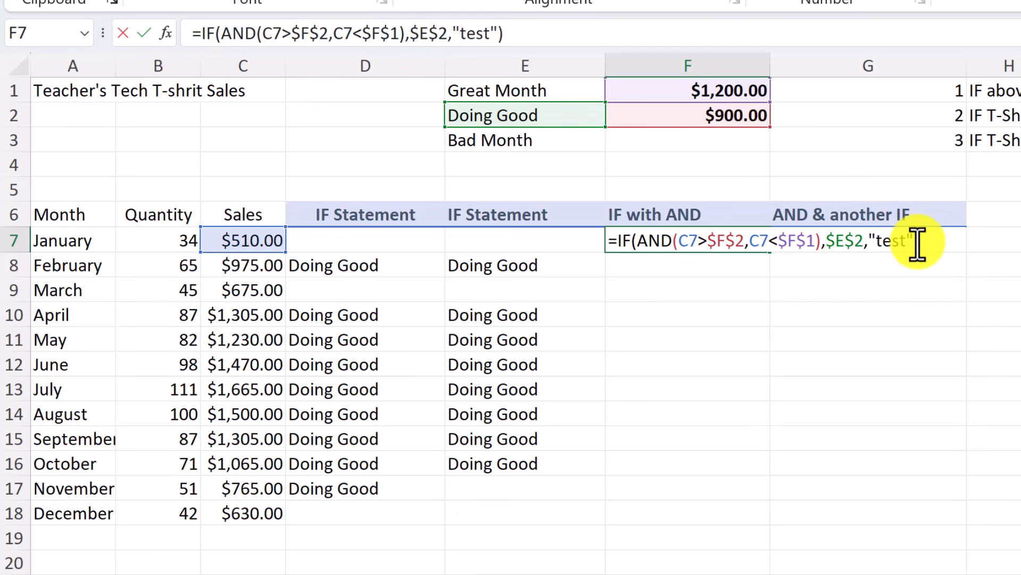
key("Return")
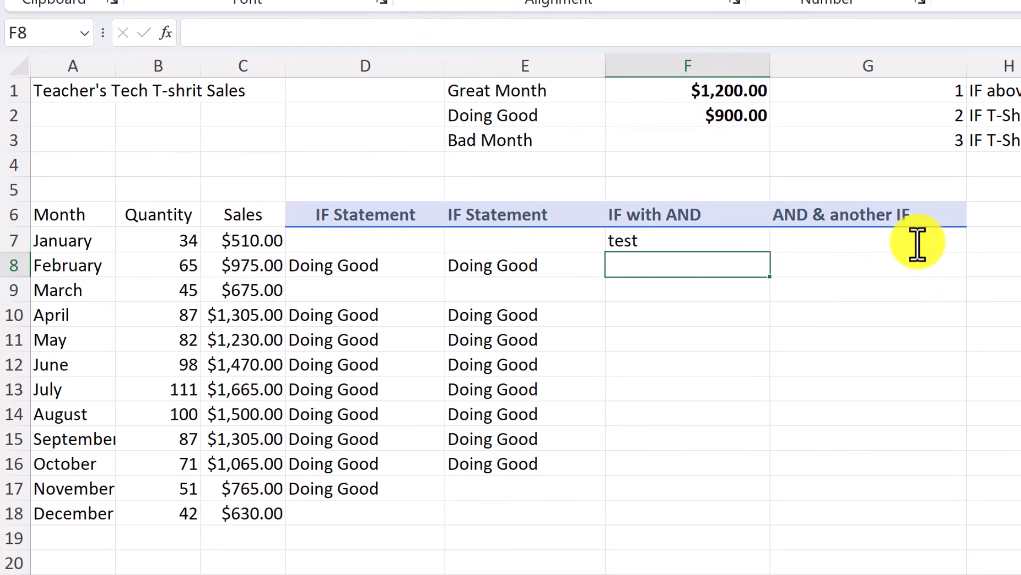
- Fill the F7 formula down through December and check the copied formula for April
left_click(731, 240)
double_click(772, 253)
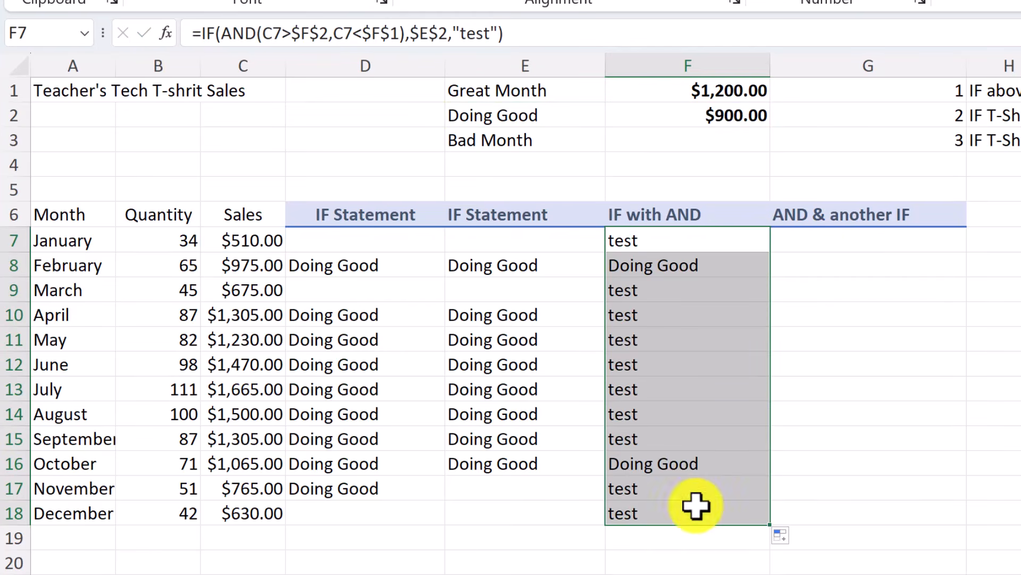
left_click(655, 315)
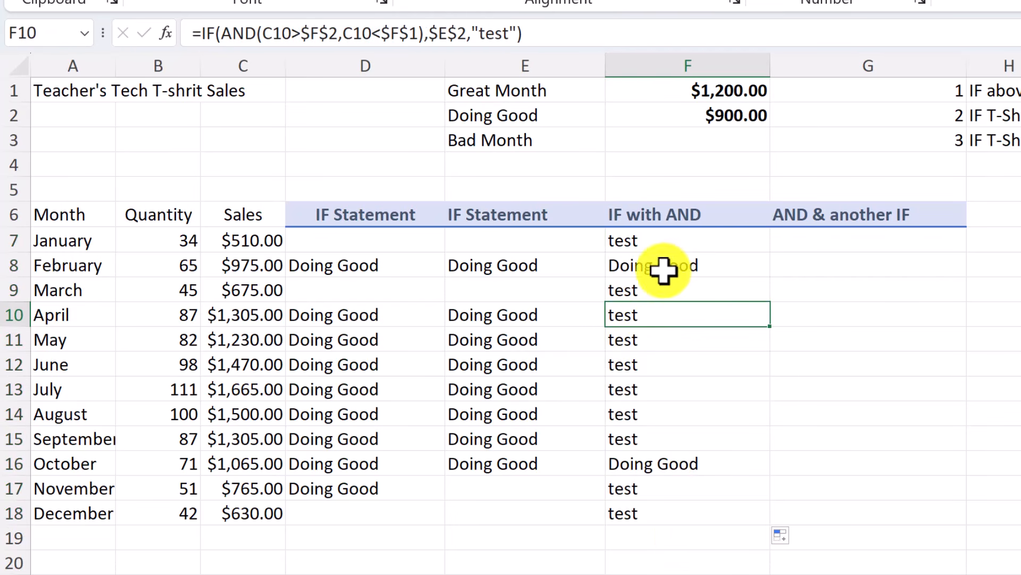
- Change the value if false in the F7 formula to empty text "" and refill the formula down through December
left_click(665, 245)
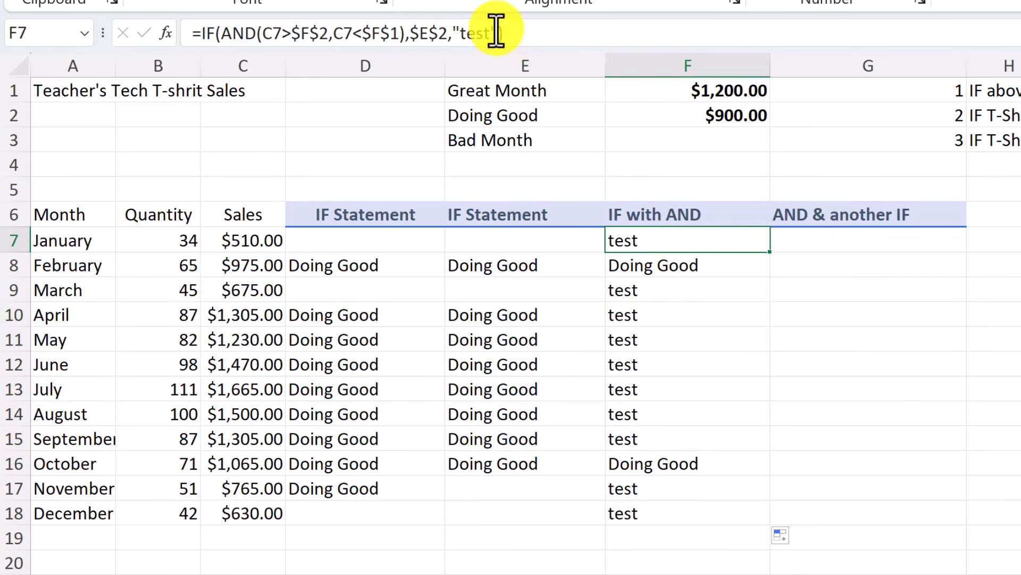
left_click_drag(462, 33, 491, 33)
key("Delete")
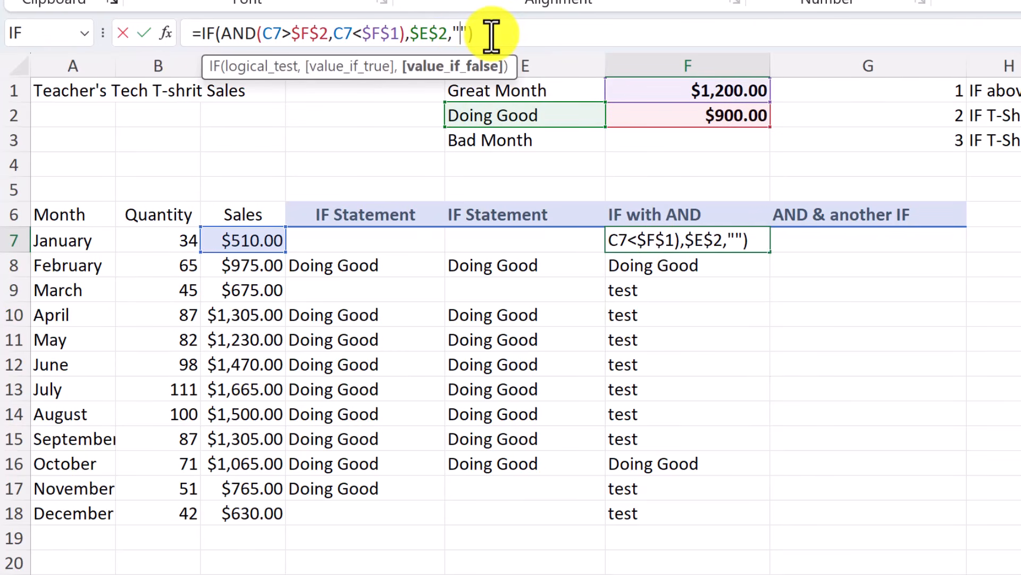
key("Return")
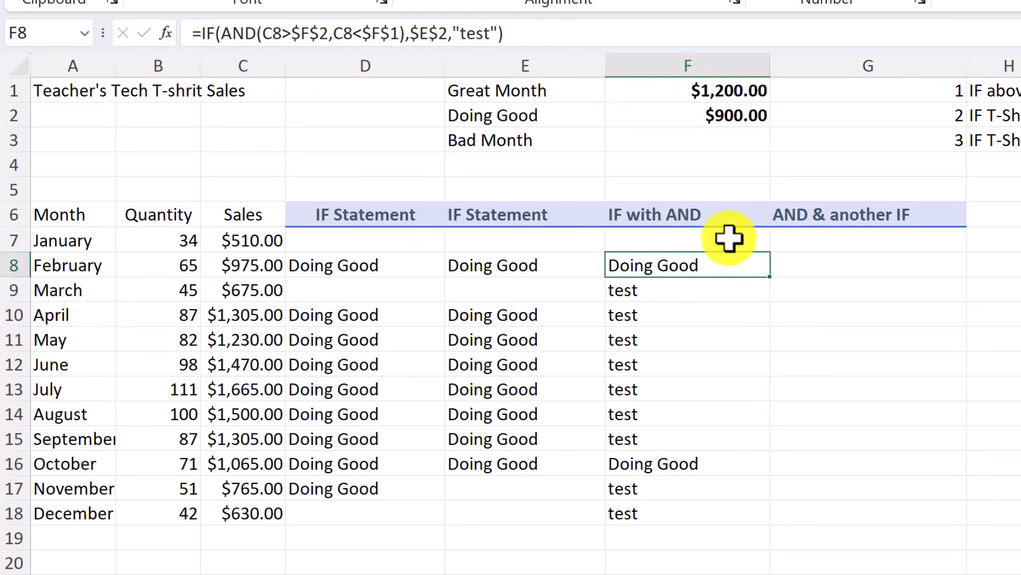
left_click(755, 246)
double_click(773, 258)
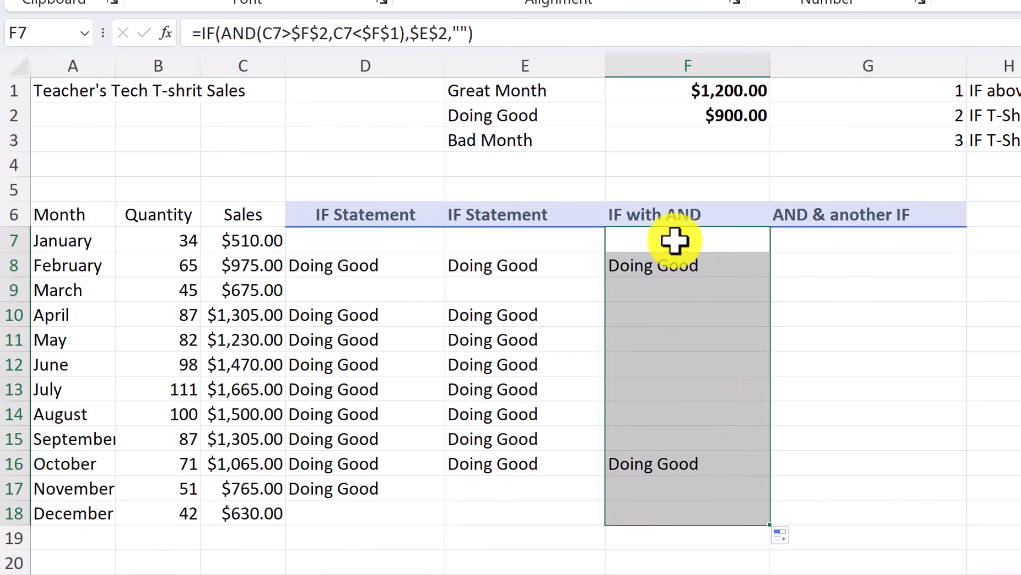
- Inspect February's IF with AND formula in F8 and the cells it references
left_click(679, 268)
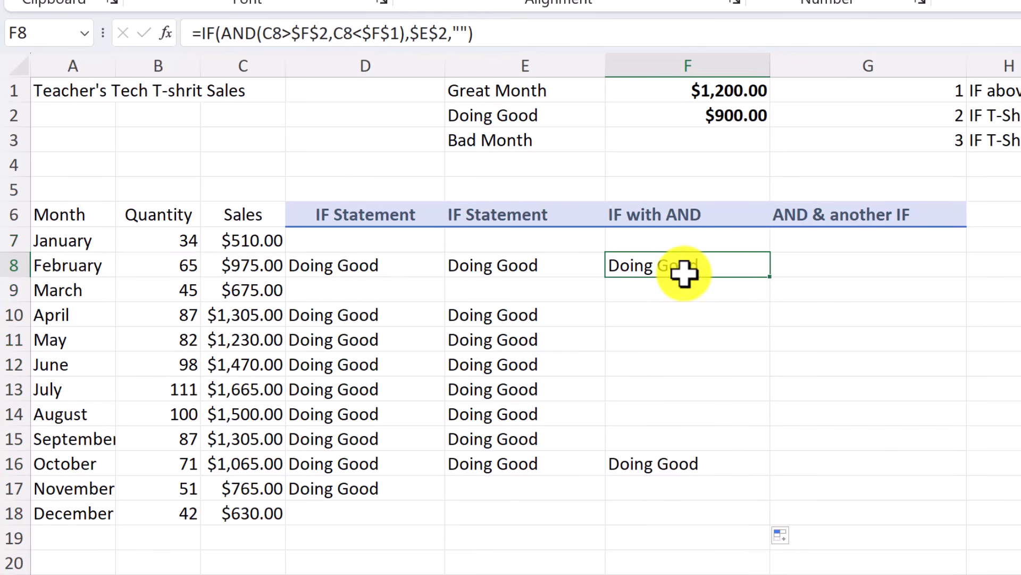
double_click(686, 276)
left_click(691, 263)
double_click(691, 264)
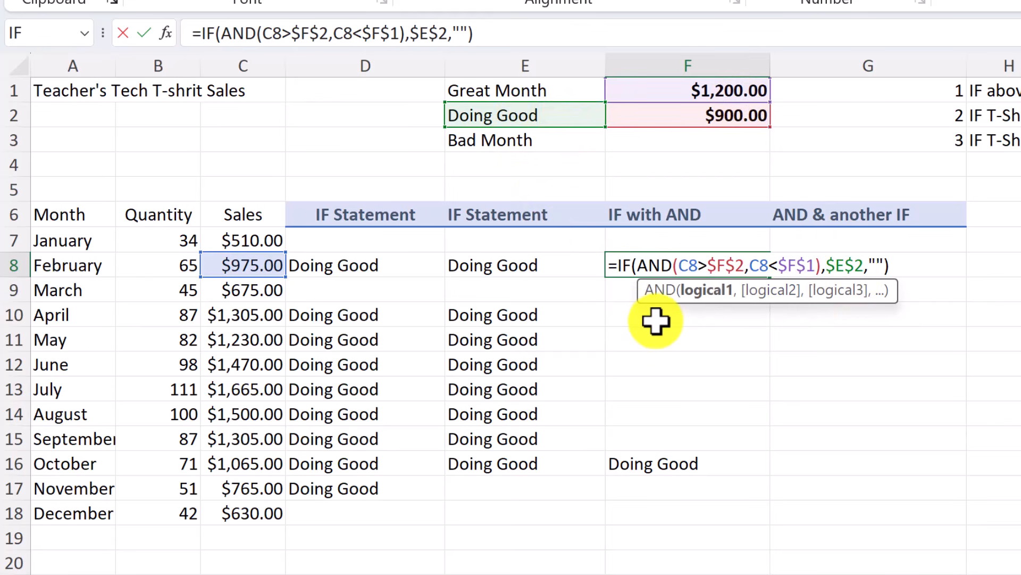
key("Return")
- Lower the Doing Good sales threshold in F2 to 400
left_click(736, 112)
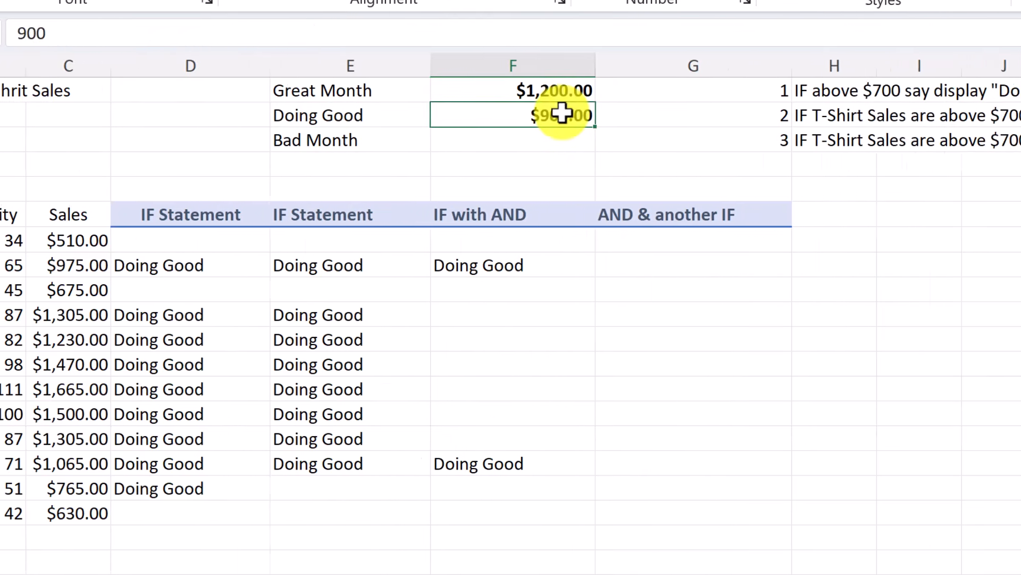
type("400")
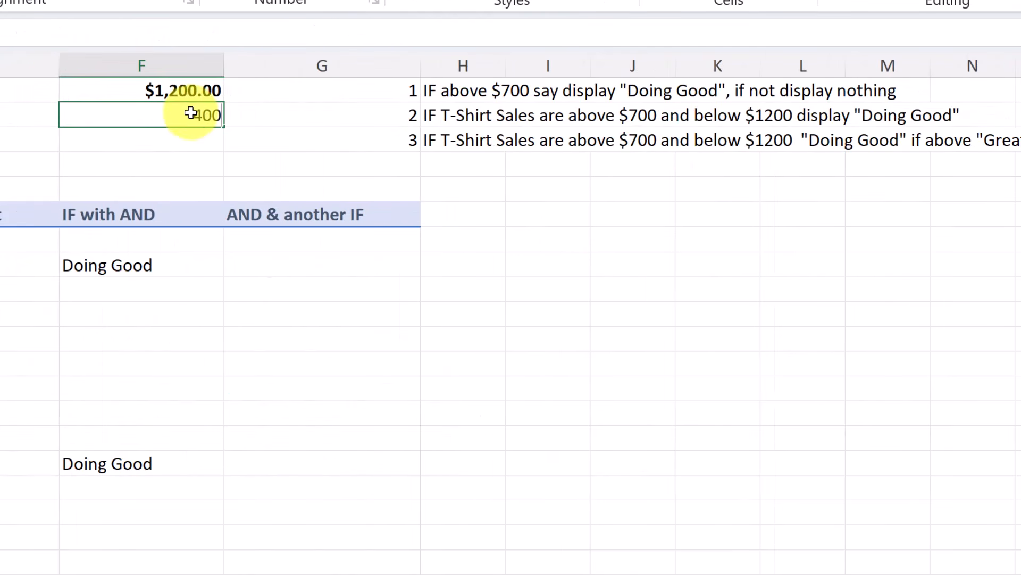
key("Return")
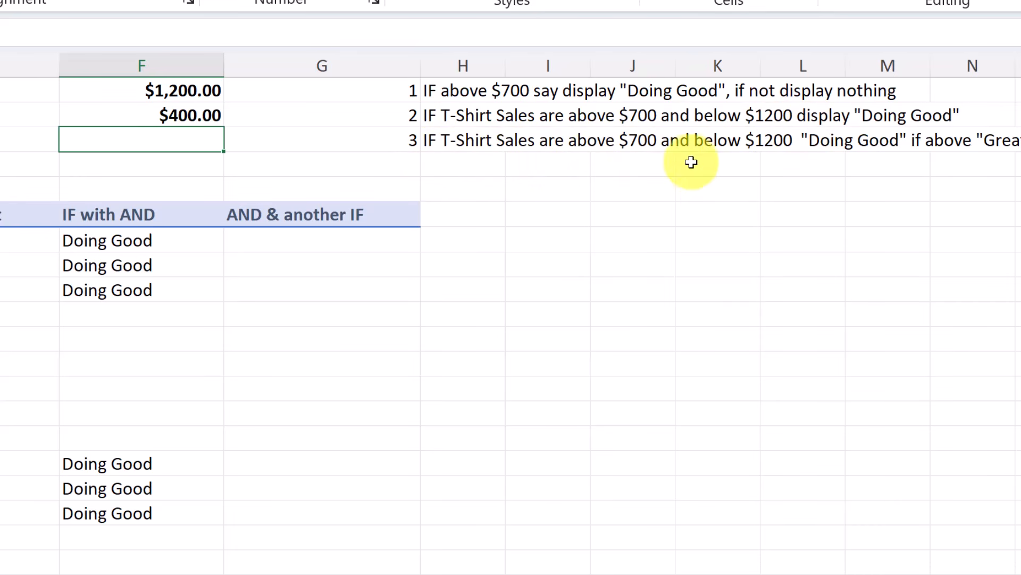
- Set the Doing Good sales threshold in F2 back to 700
left_click(210, 118)
type("70")
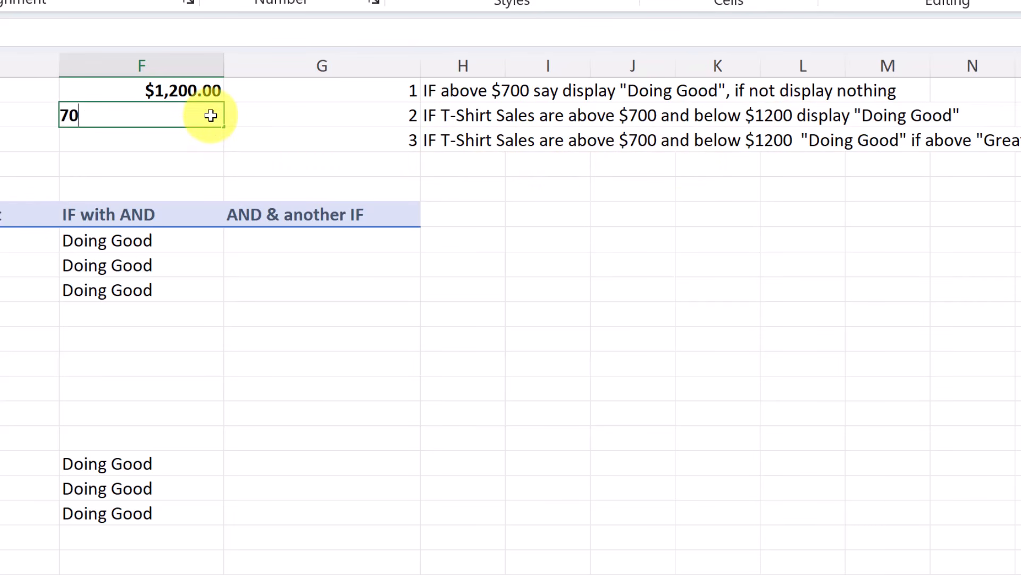
type("0")
key("Return")
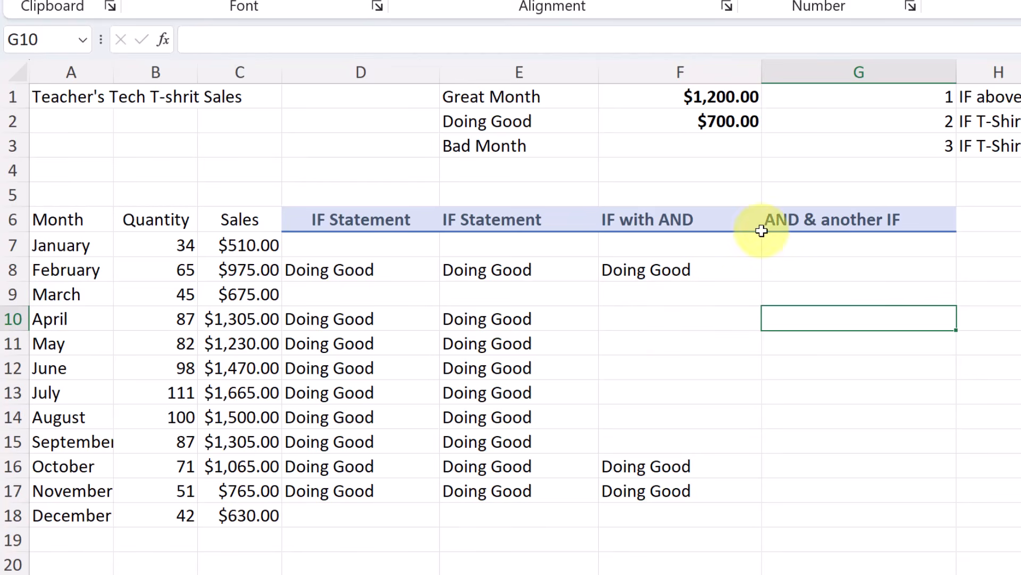
- Copy the formula text of January's IF with AND cell F7 into G7 under AND & another IF, keeping its references unchanged
left_click(804, 247)
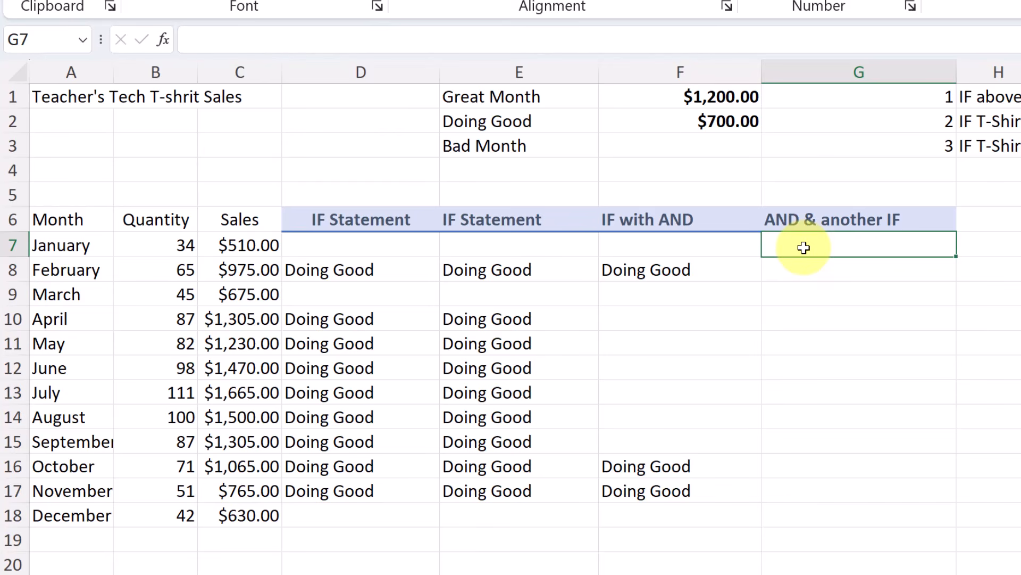
left_click(696, 243)
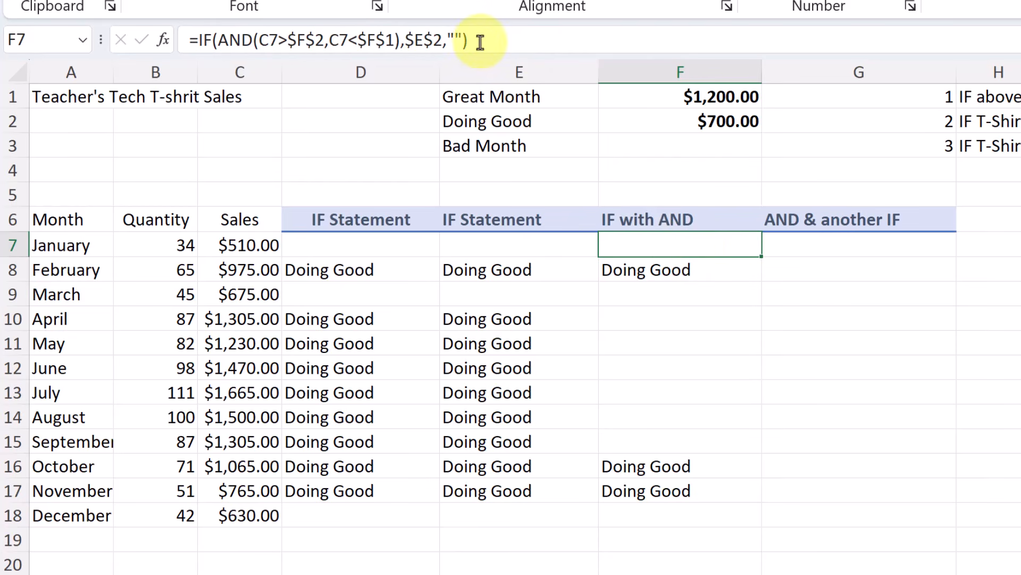
left_click_drag(468, 39, 149, 34)
key("ctrl+c")
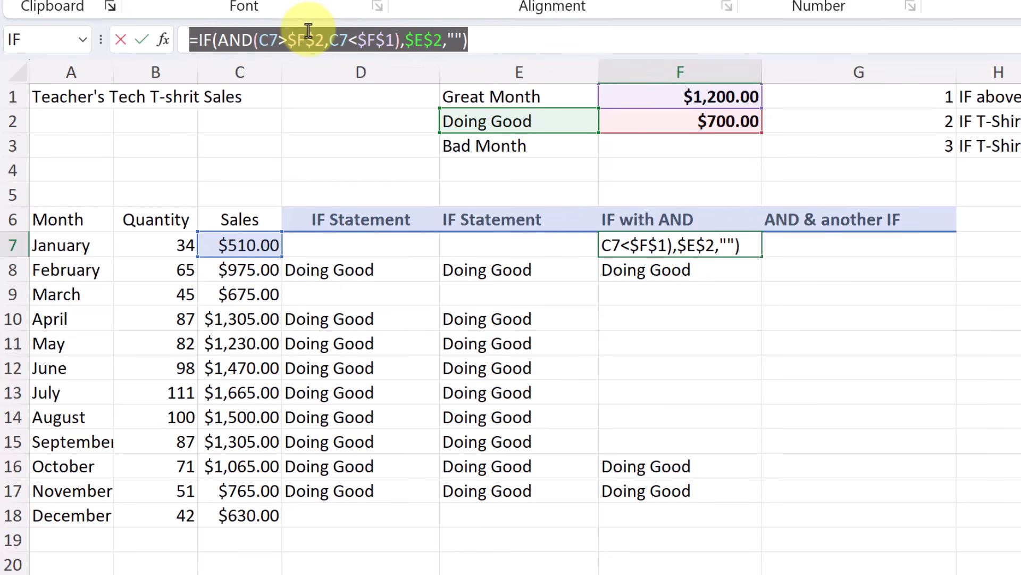
key("Return")
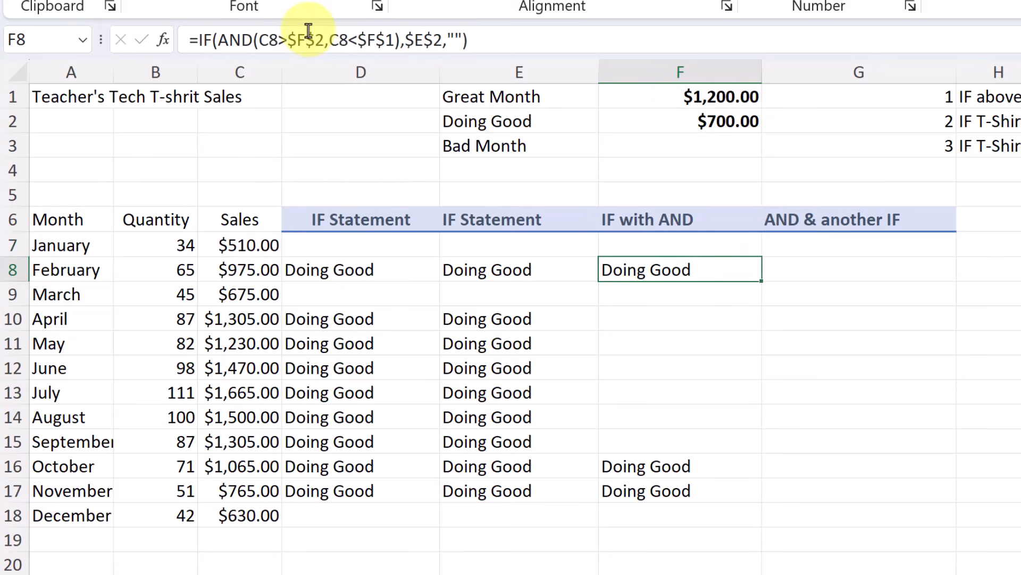
left_click(812, 249)
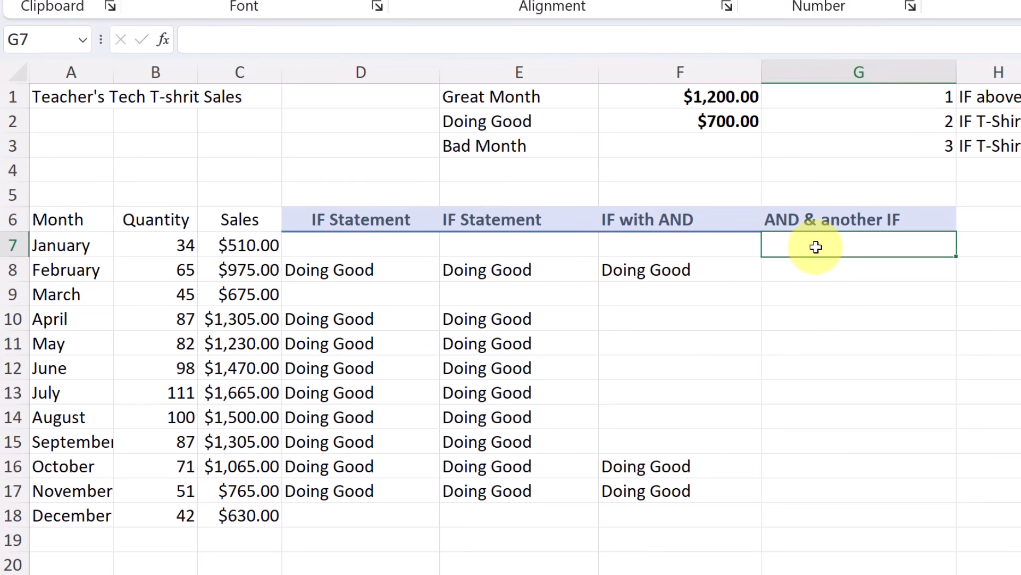
key("ctrl+v")
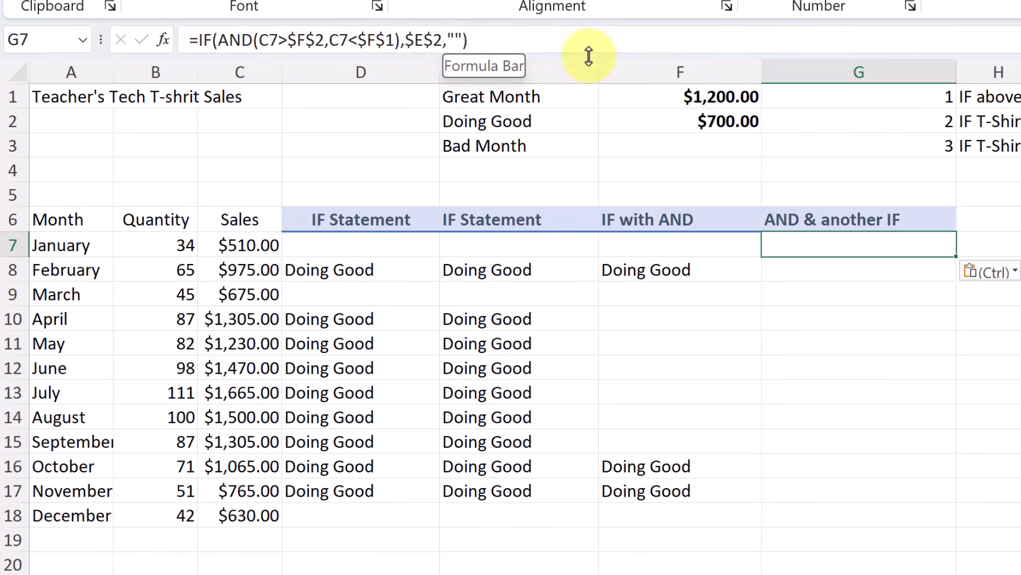
- Replace the empty-text value if false in G7 with a nested IF whose logical test is C7>$F$1
left_click_drag(447, 40, 465, 37)
key("BackSpace")
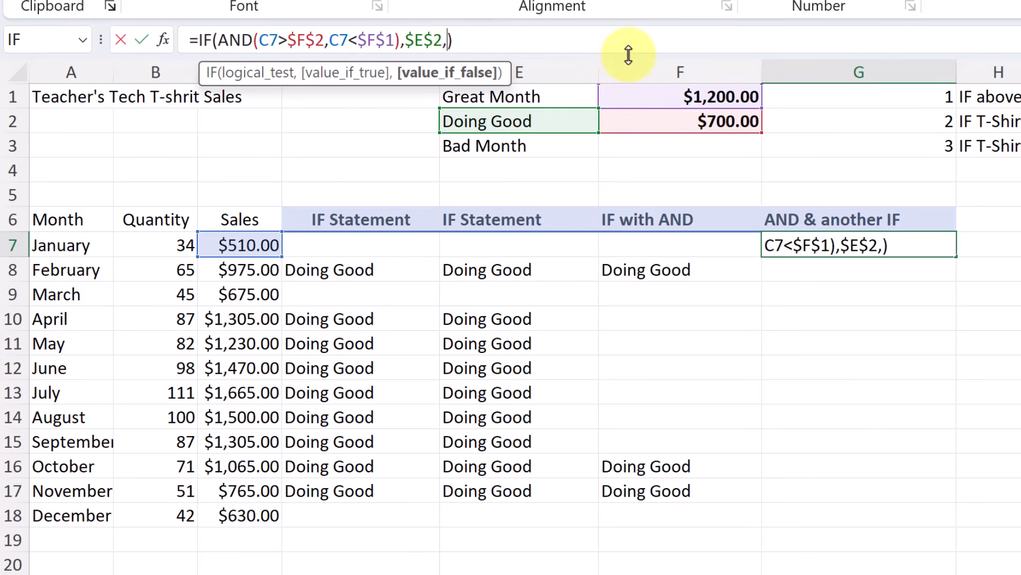
type("IF")
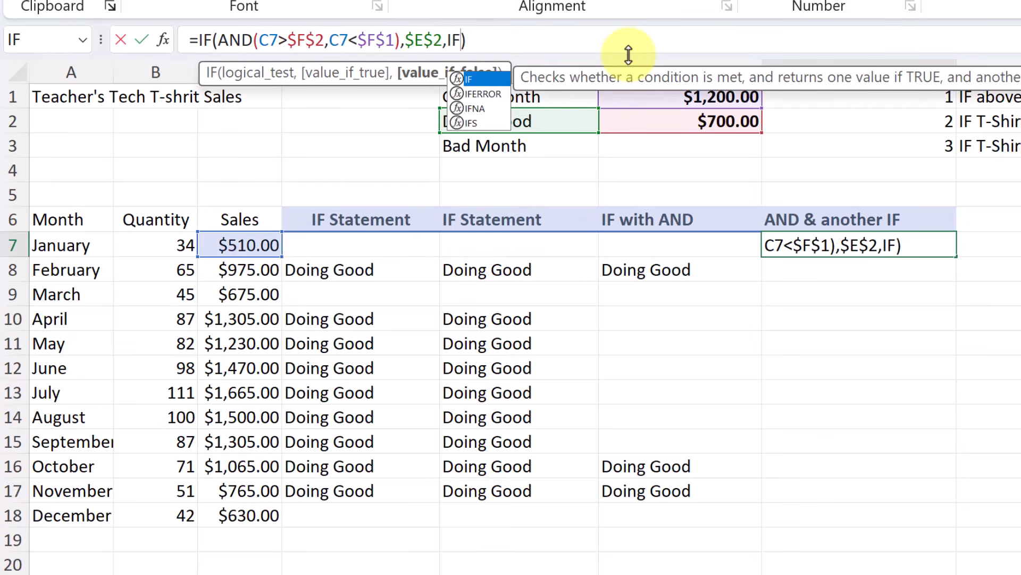
double_click(474, 80)
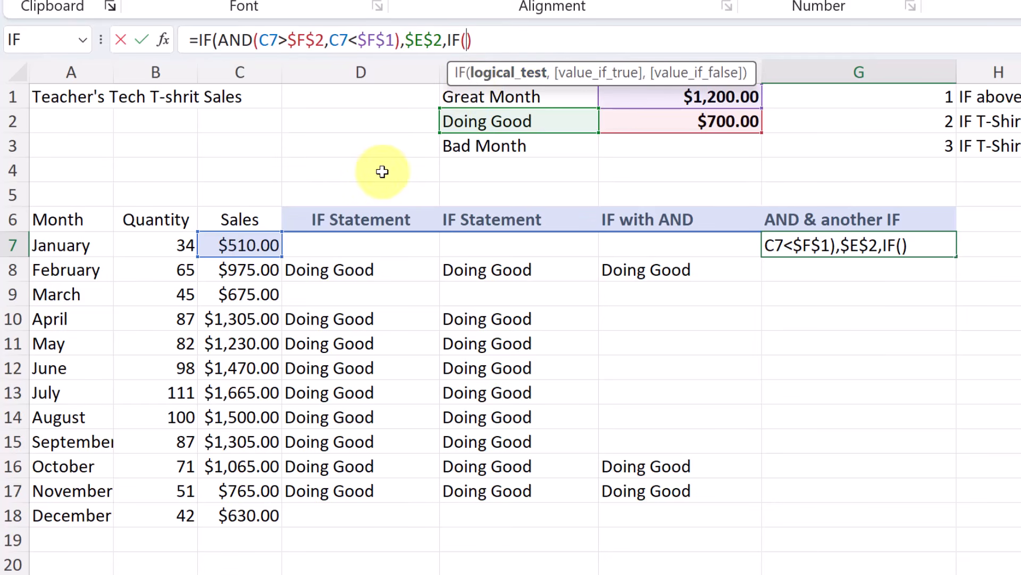
left_click(246, 246)
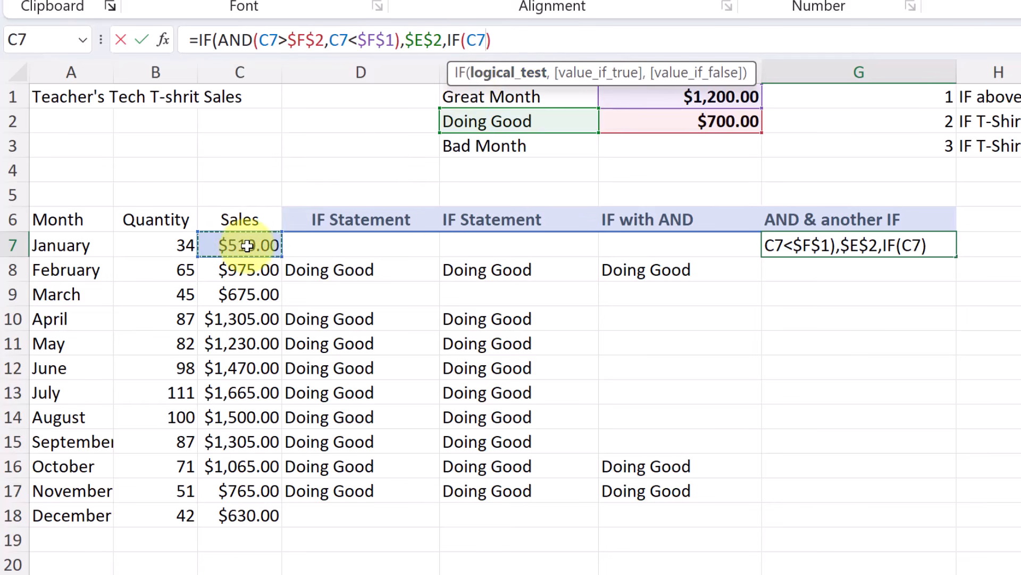
type(">")
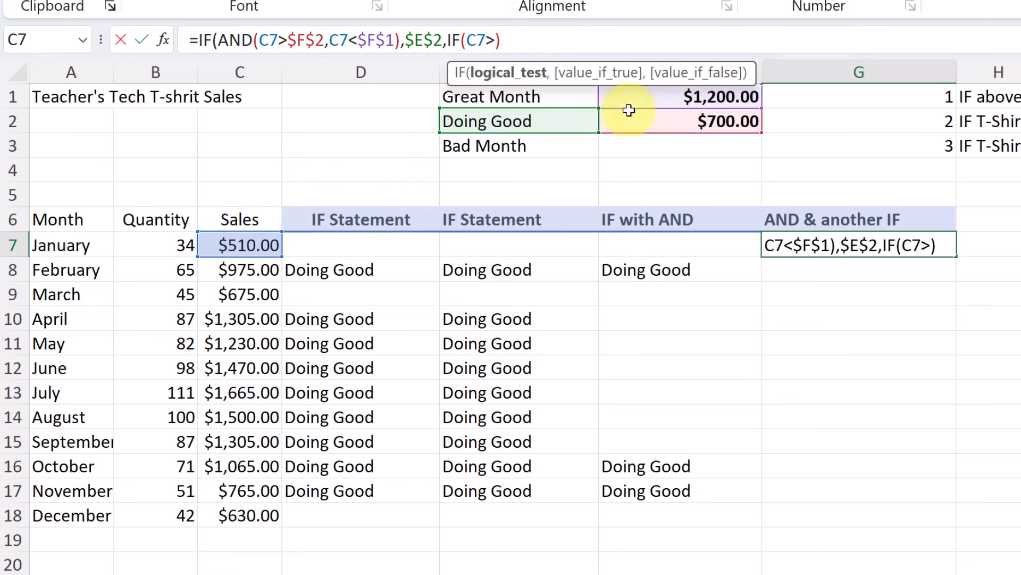
left_click(674, 96)
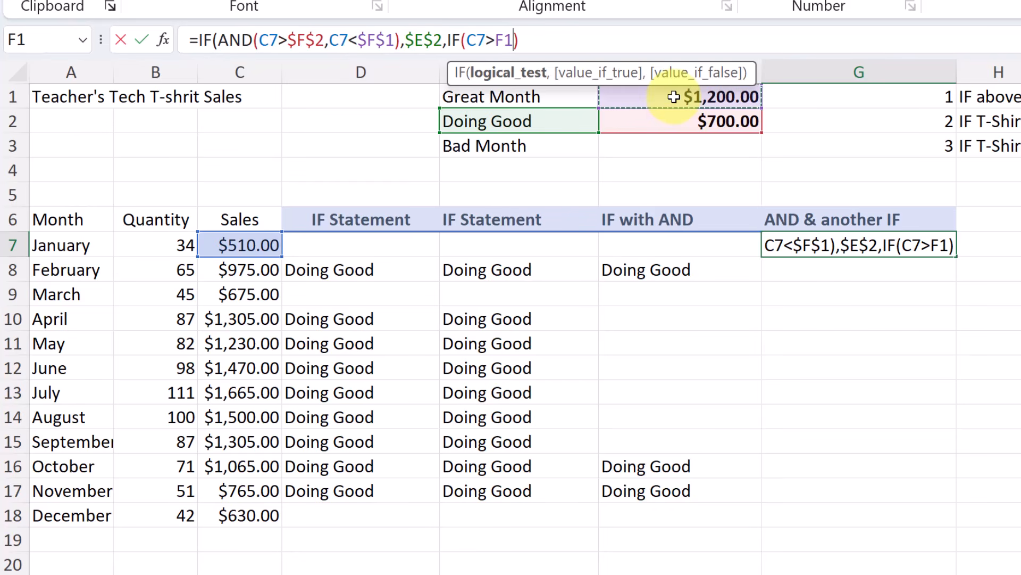
key("F4")
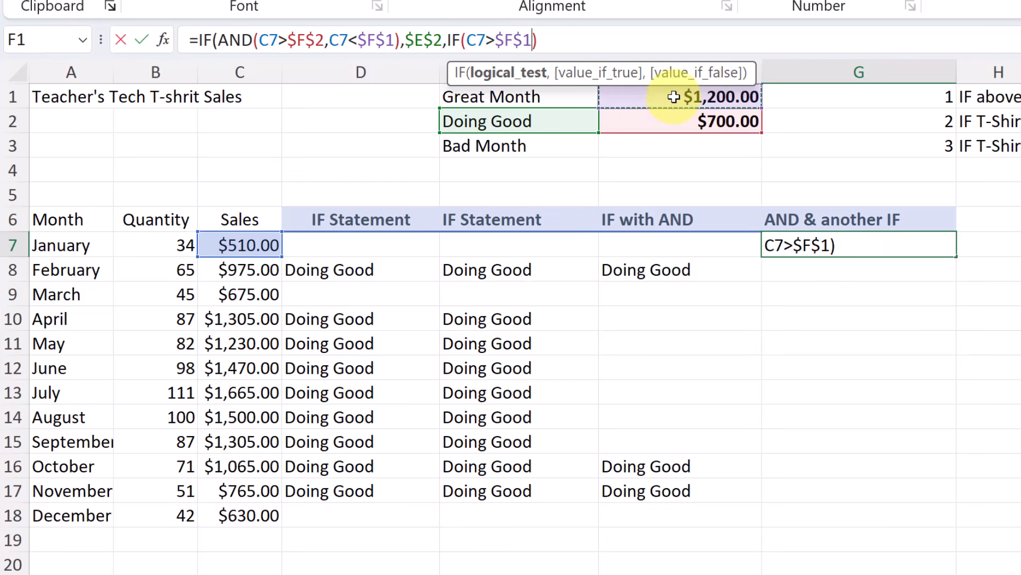
- Complete G7's nested IF with $E$1 as the value if true and $E$3 as the value if false, and enter the formula
type(",")
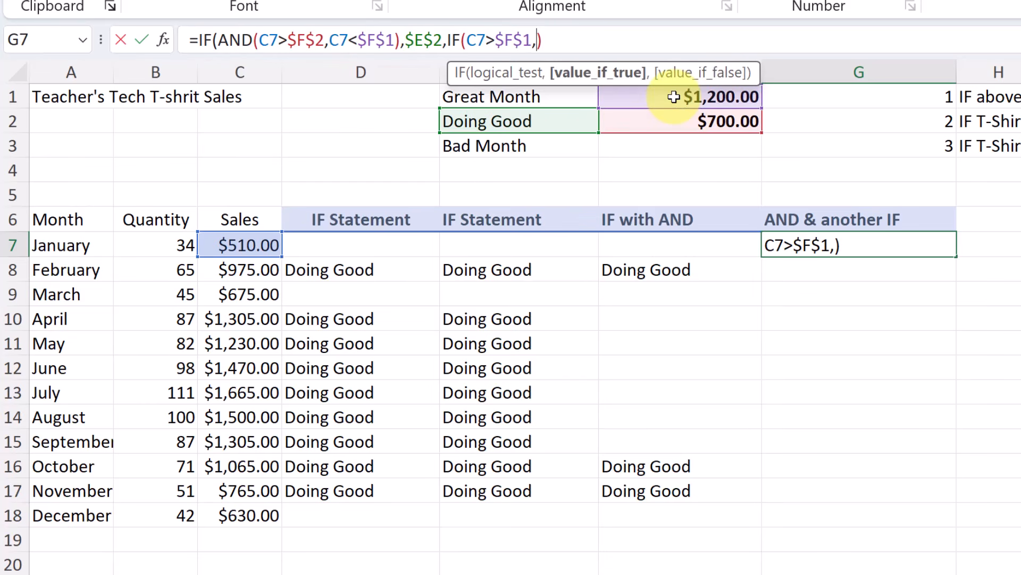
left_click(505, 100)
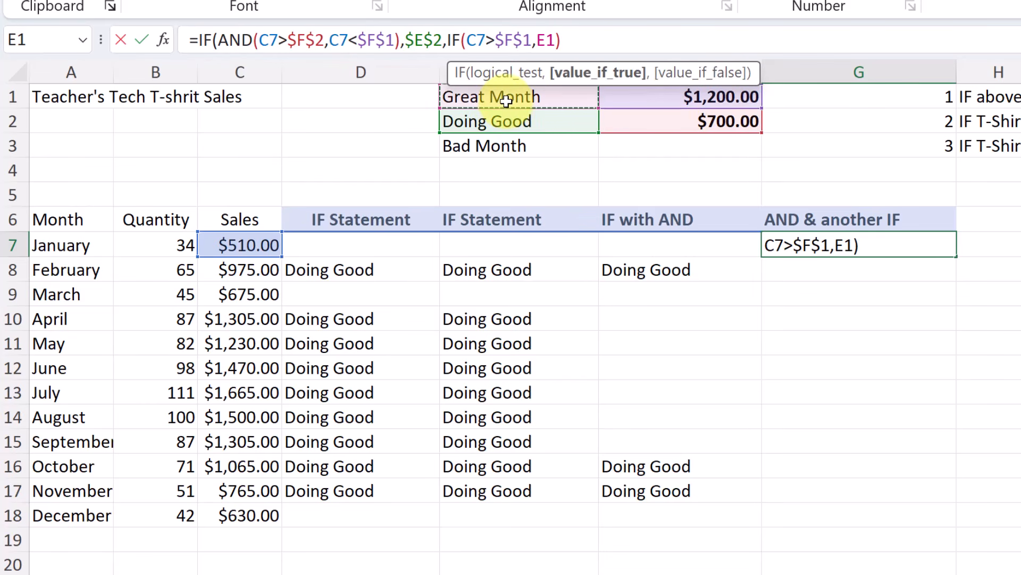
key("F4")
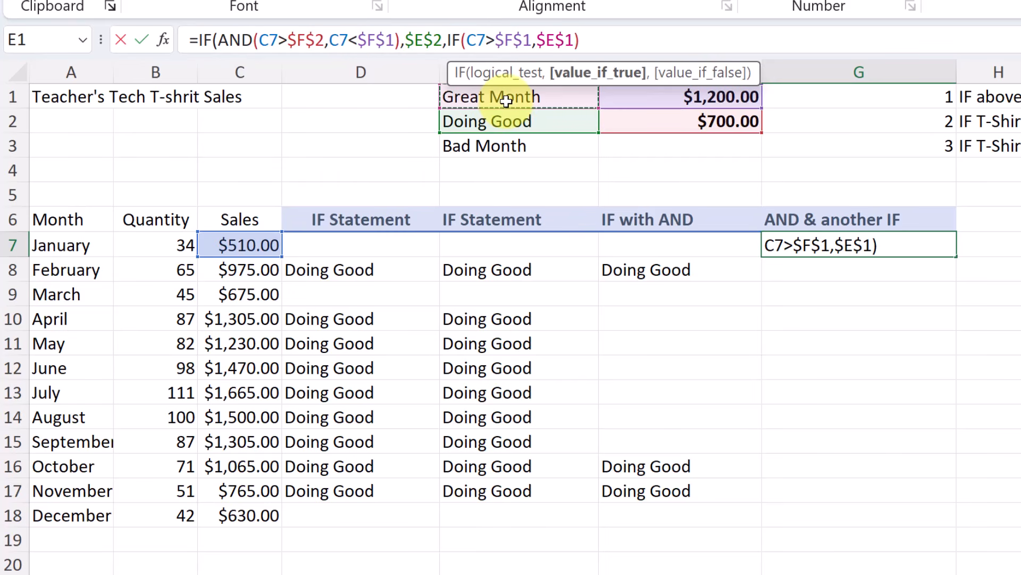
type(",")
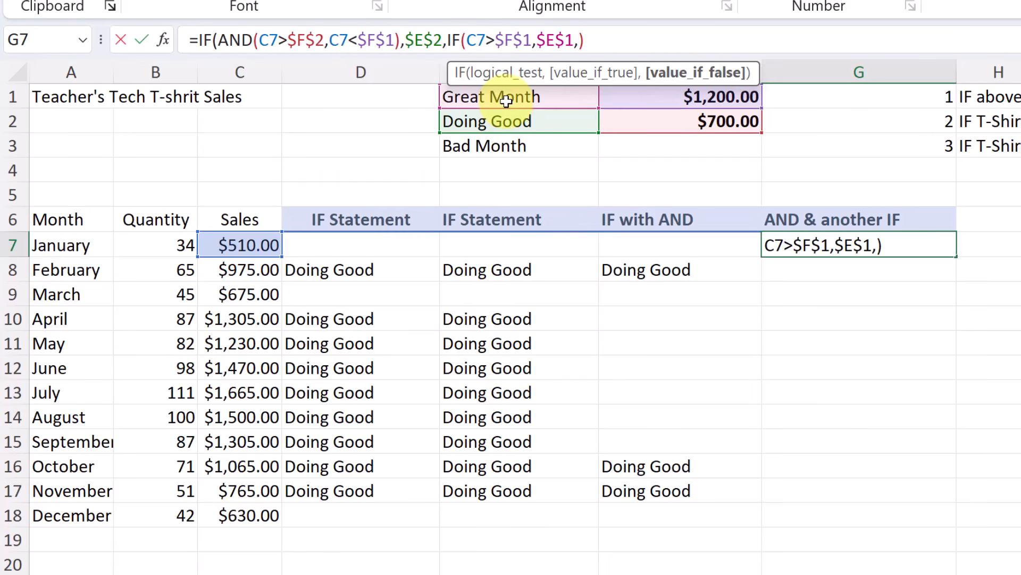
left_click(499, 149)
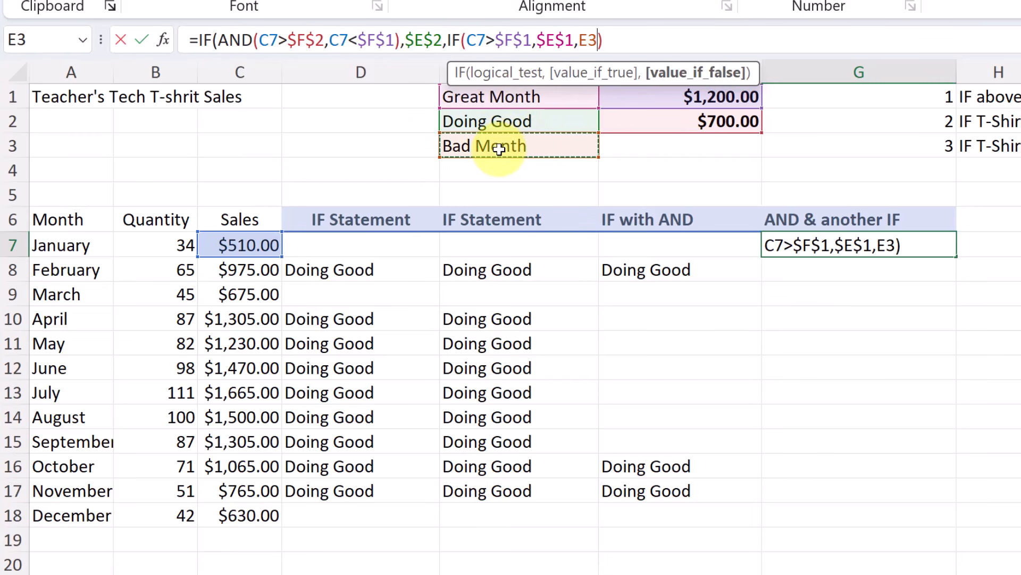
key("F4")
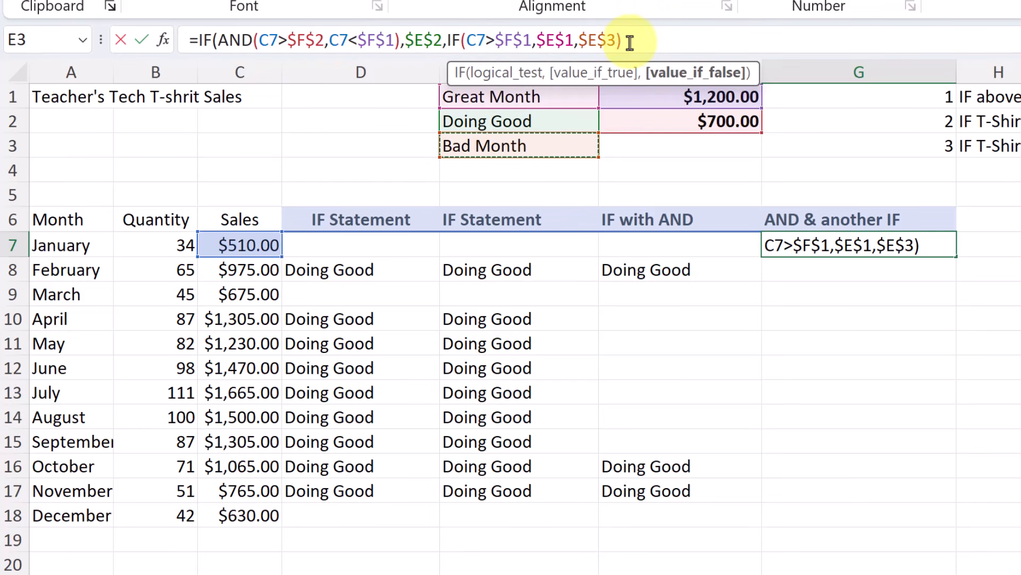
type(")")
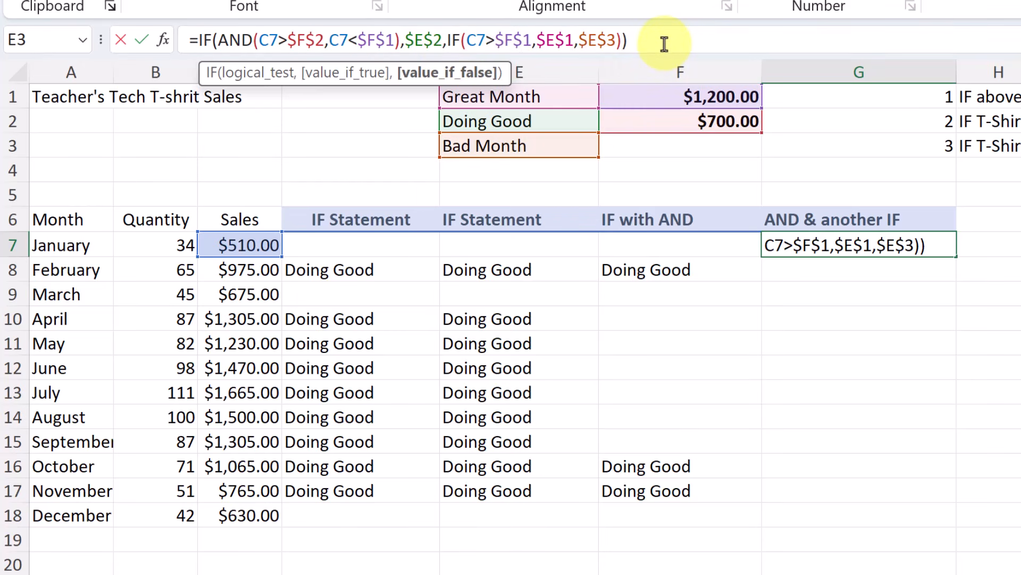
key("Return")
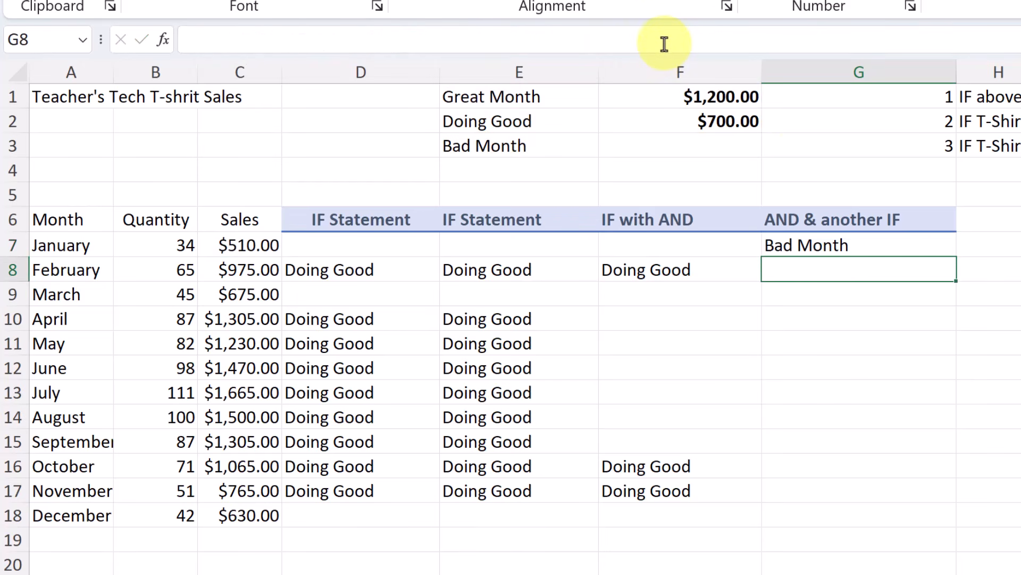
- Fill the G7 formula down through December and check the copied formulas for May and December
left_click(843, 249)
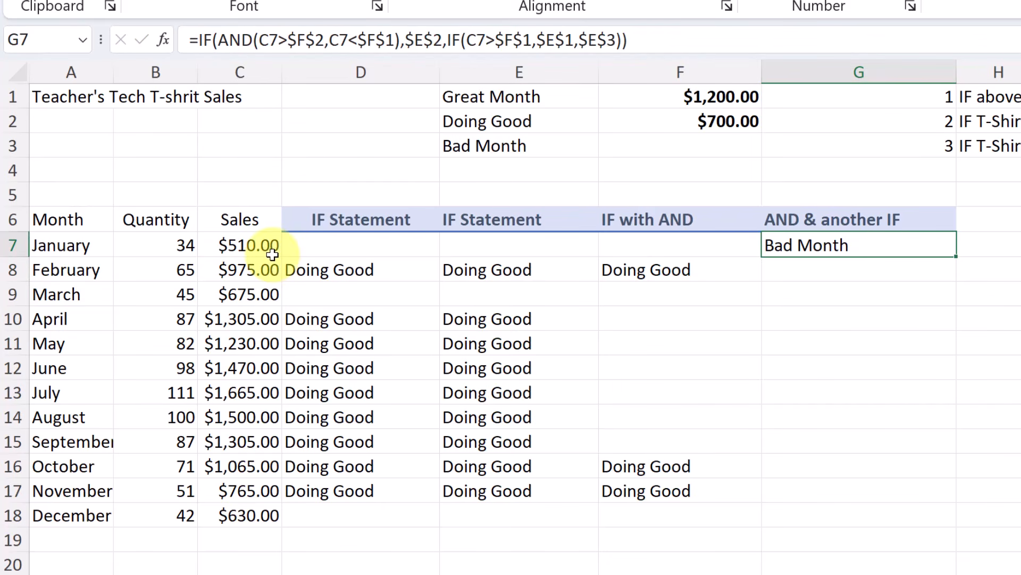
double_click(958, 259)
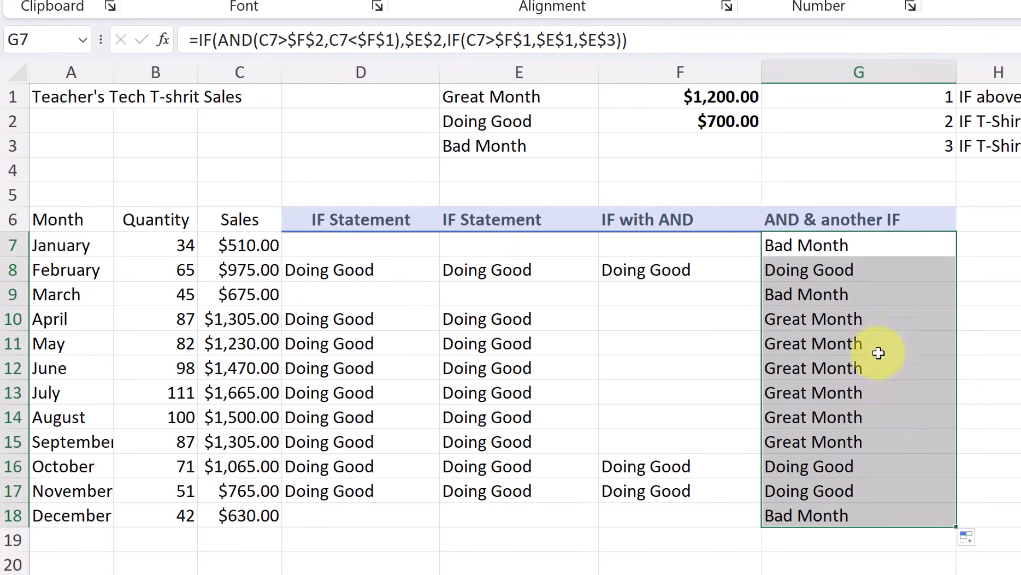
left_click(842, 351)
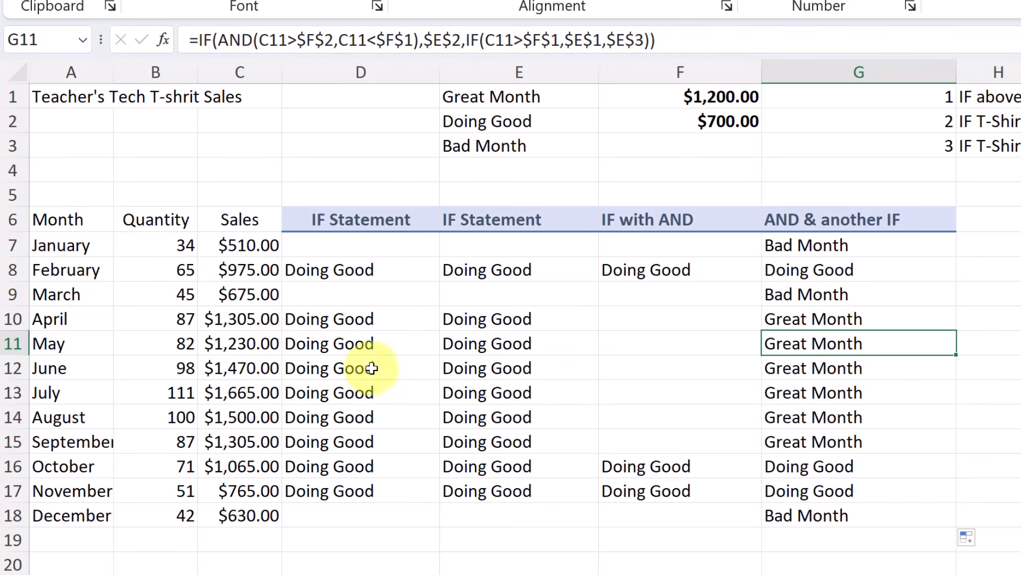
left_click(840, 521)
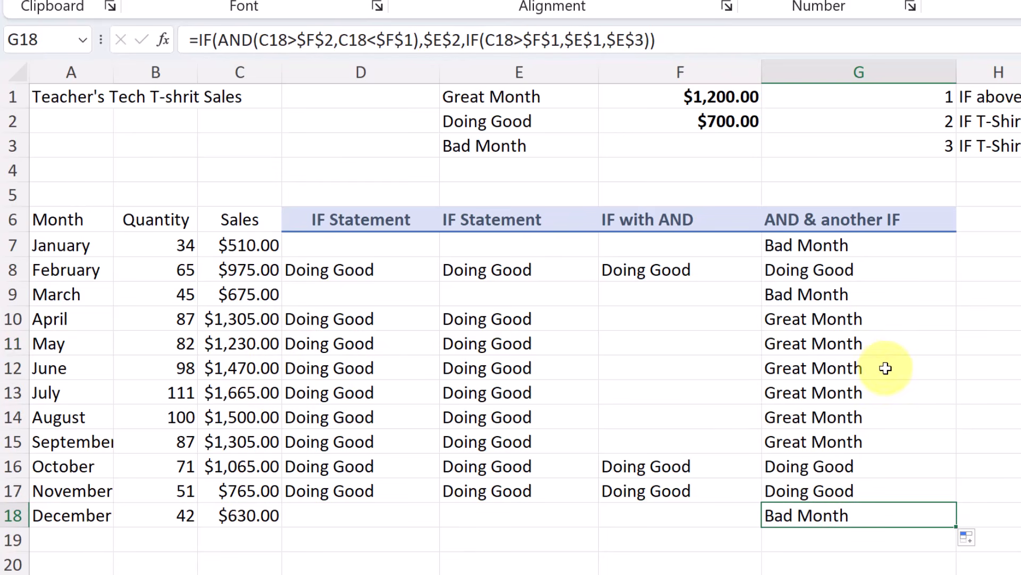
- Lower the Doing Good threshold in F2 to 400 to test the AND & another IF ratings
left_click(739, 126)
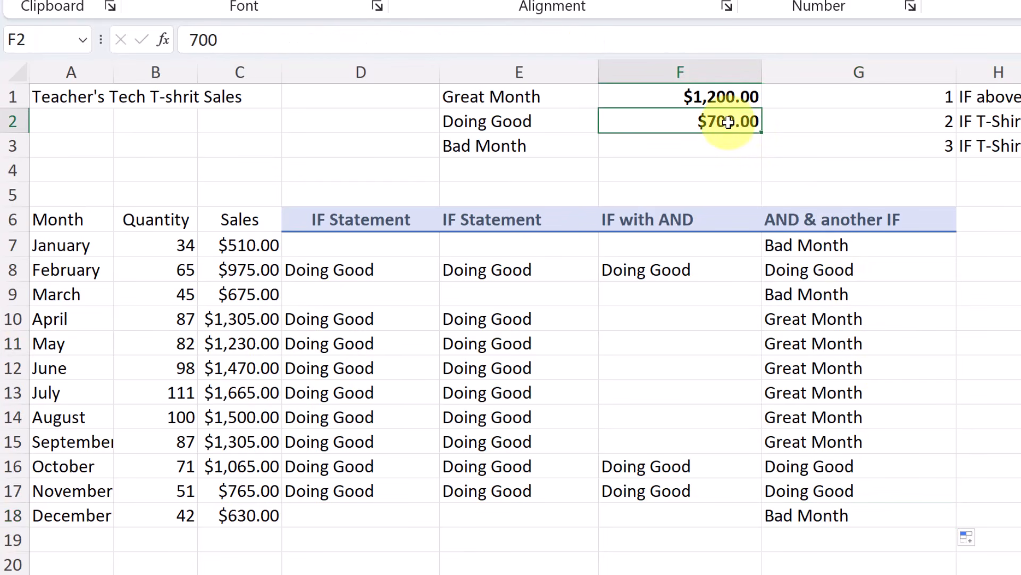
type("400")
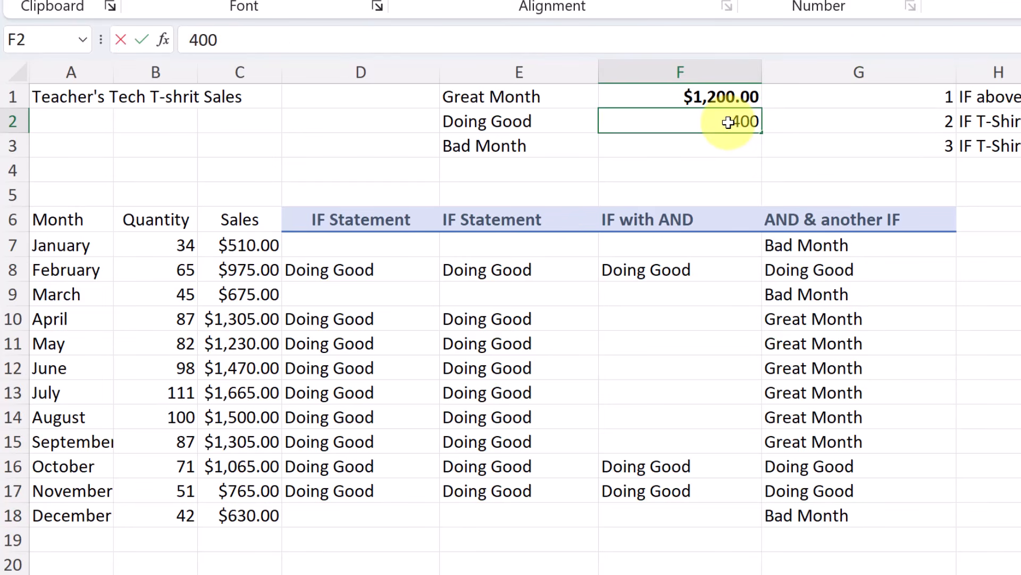
key("Return")
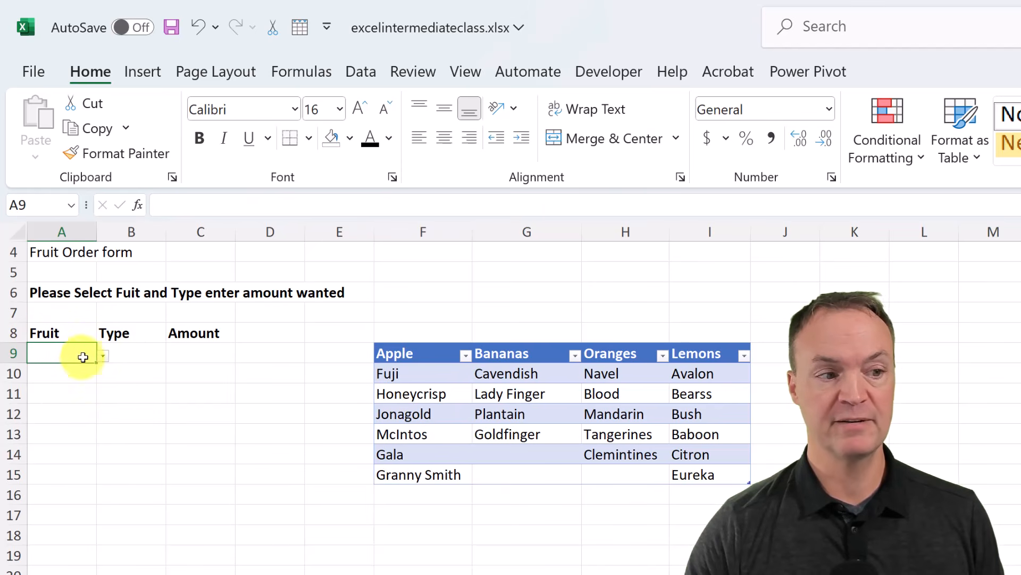
- In the Fruit Order form, choose Bananas as the fruit in A9 and Oranges in A10
left_click(103, 355)
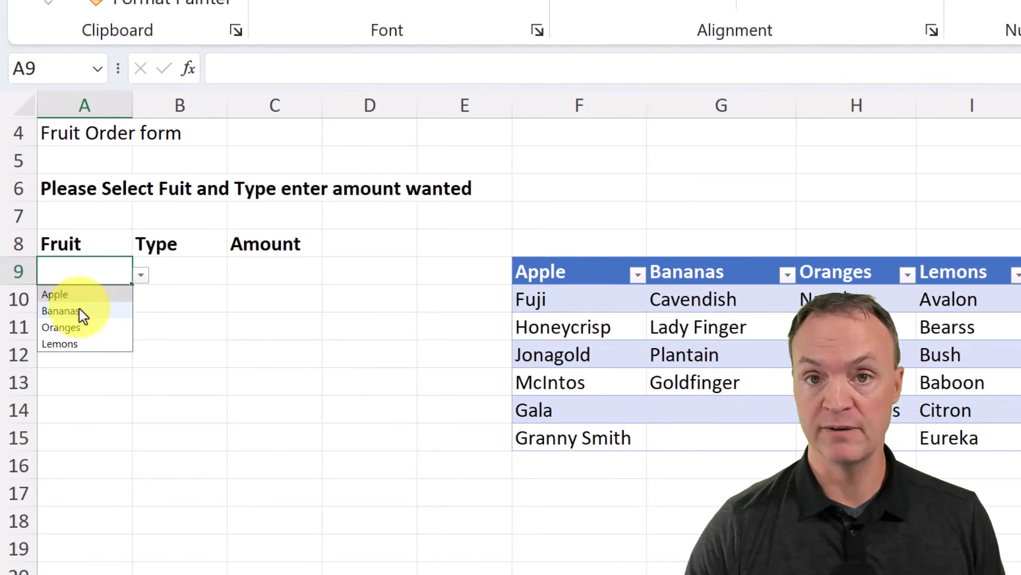
left_click(59, 379)
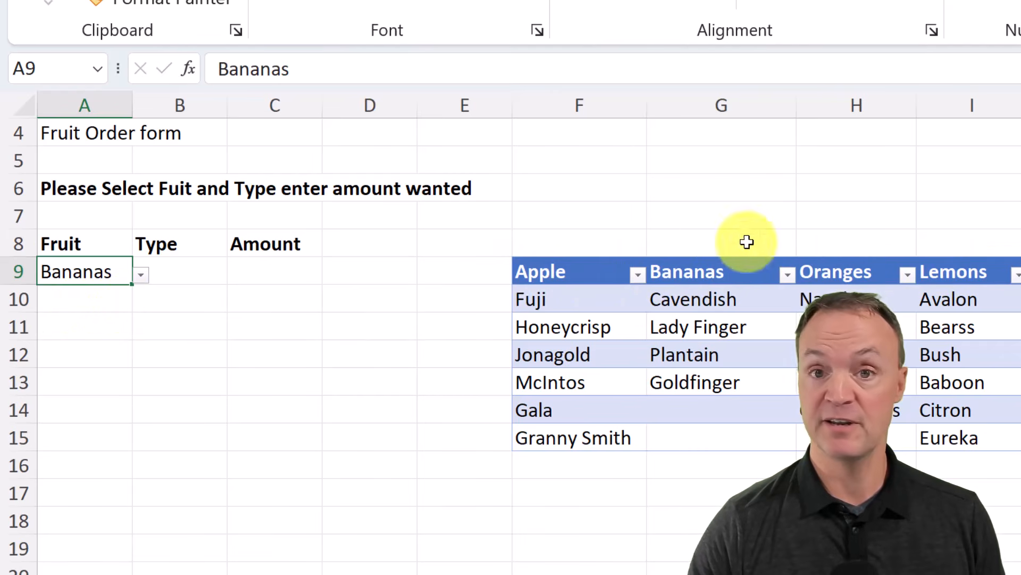
left_click(111, 300)
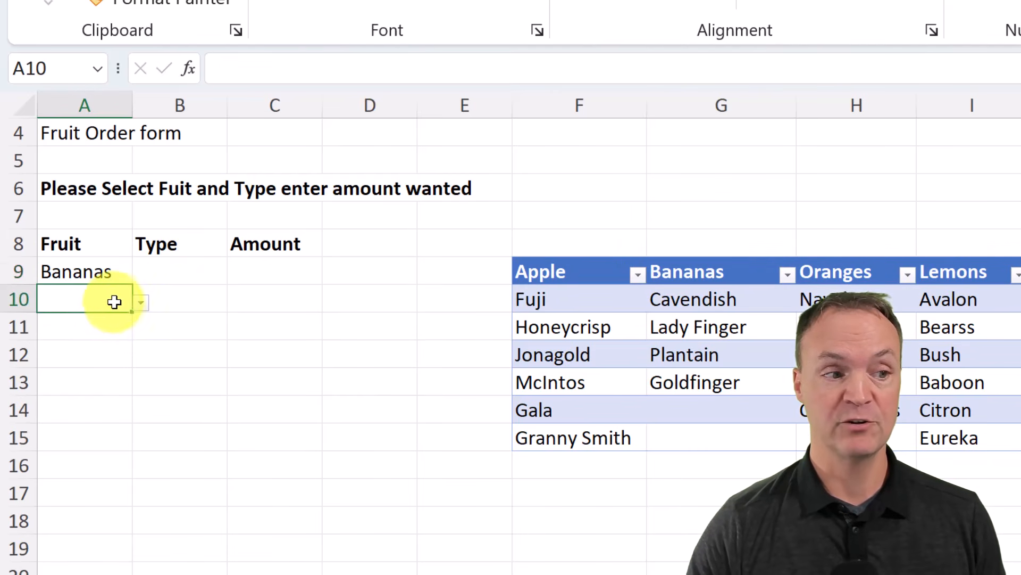
left_click(141, 304)
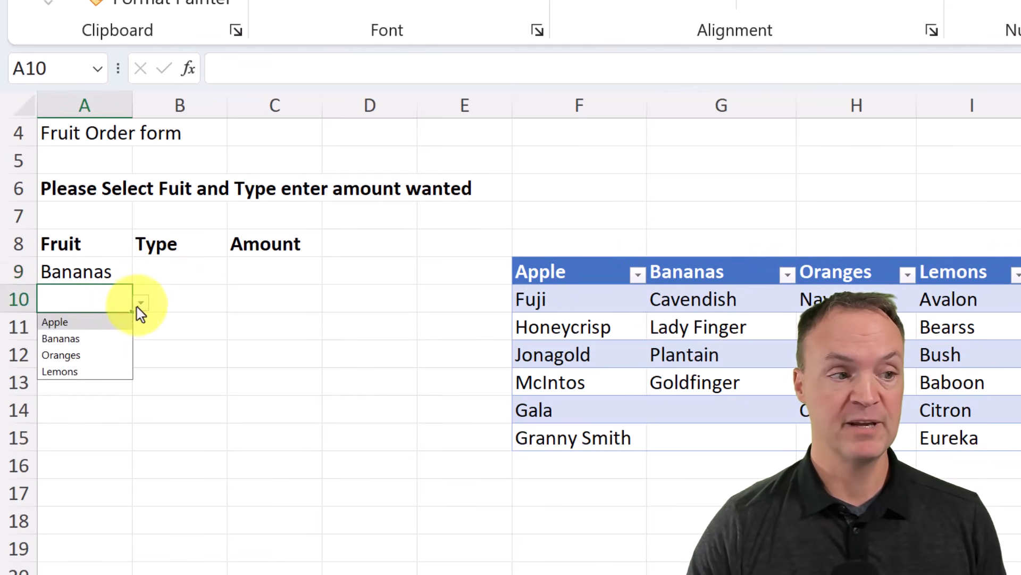
left_click(91, 351)
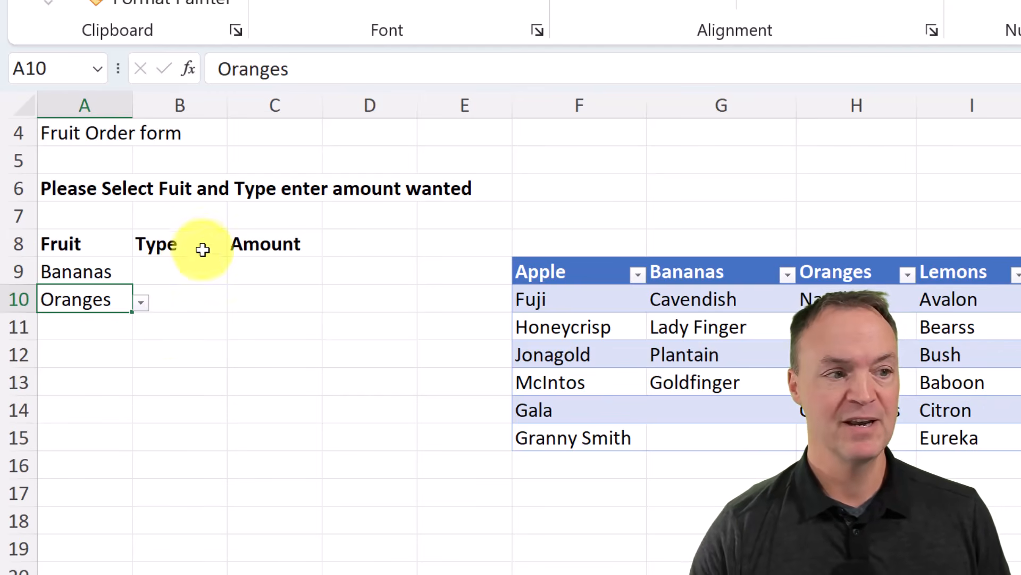
- In the Type column, choose Plantain for the Bananas row in B9 and Mandarin for the Oranges row in B10
left_click(197, 269)
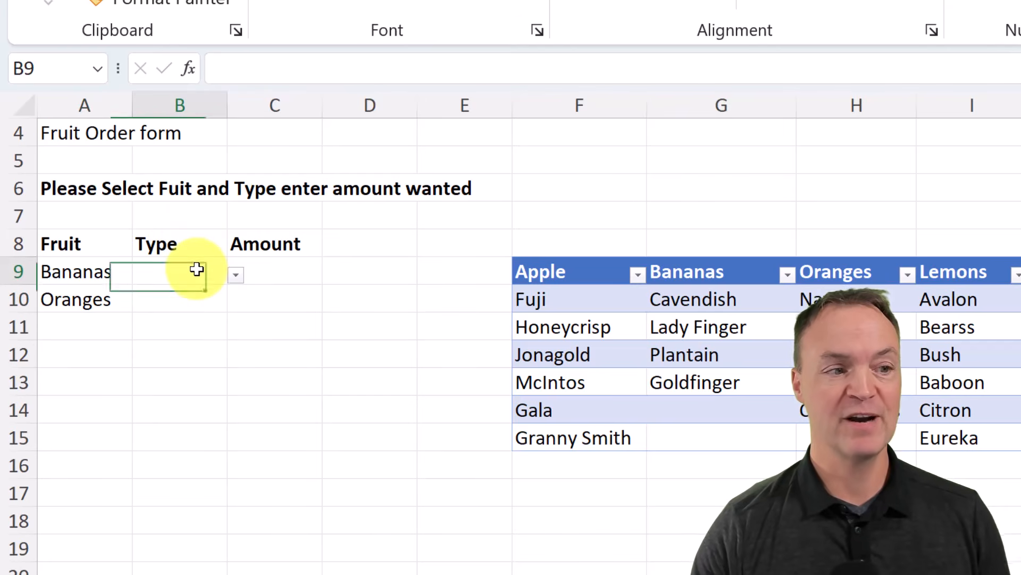
left_click(235, 276)
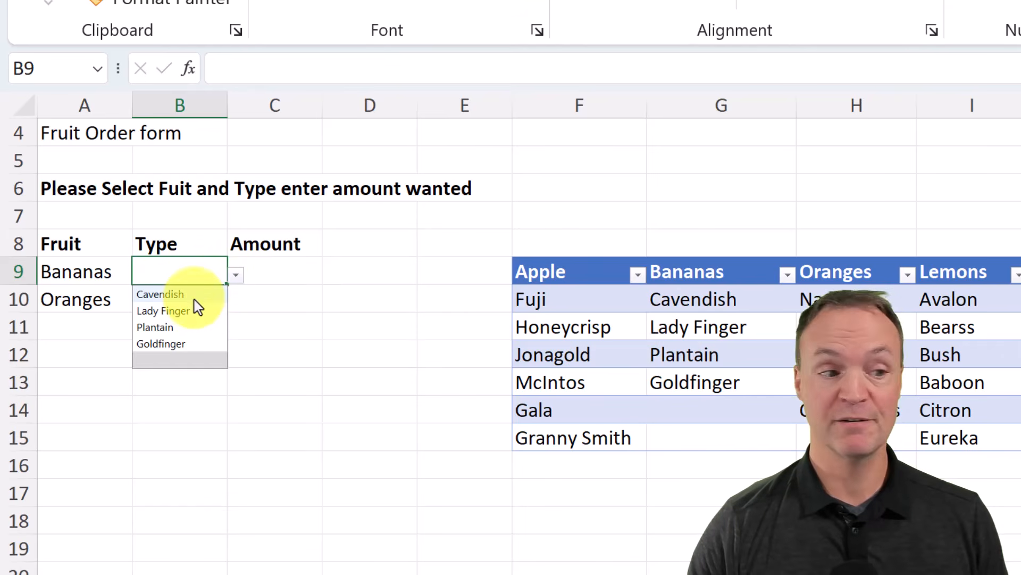
left_click(189, 328)
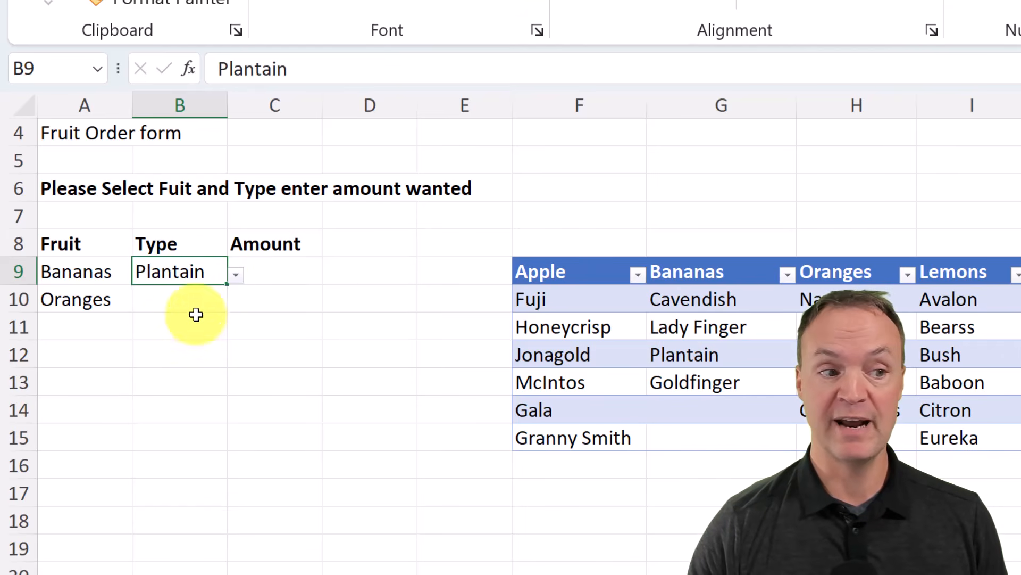
left_click(198, 304)
left_click(236, 304)
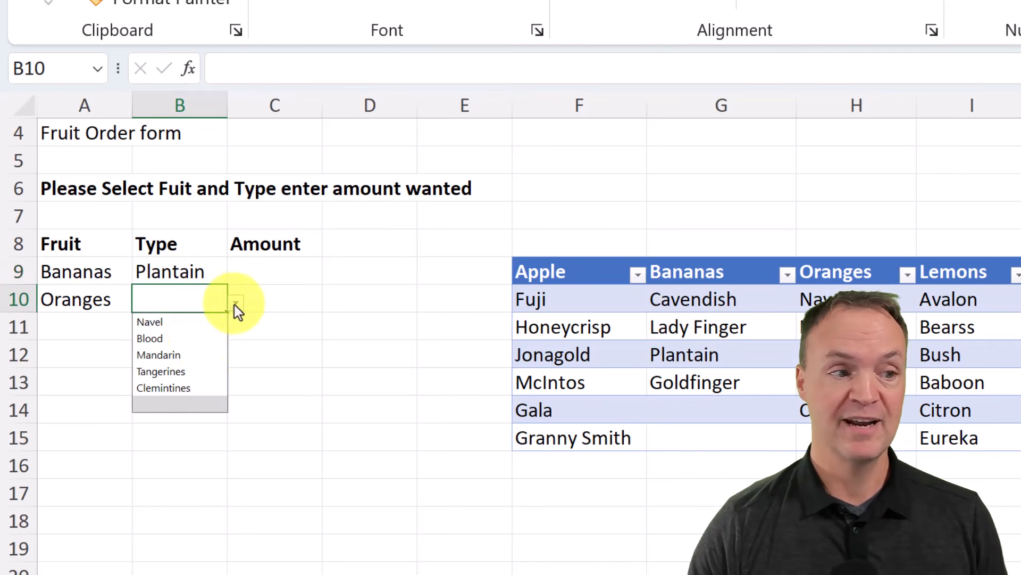
left_click(200, 358)
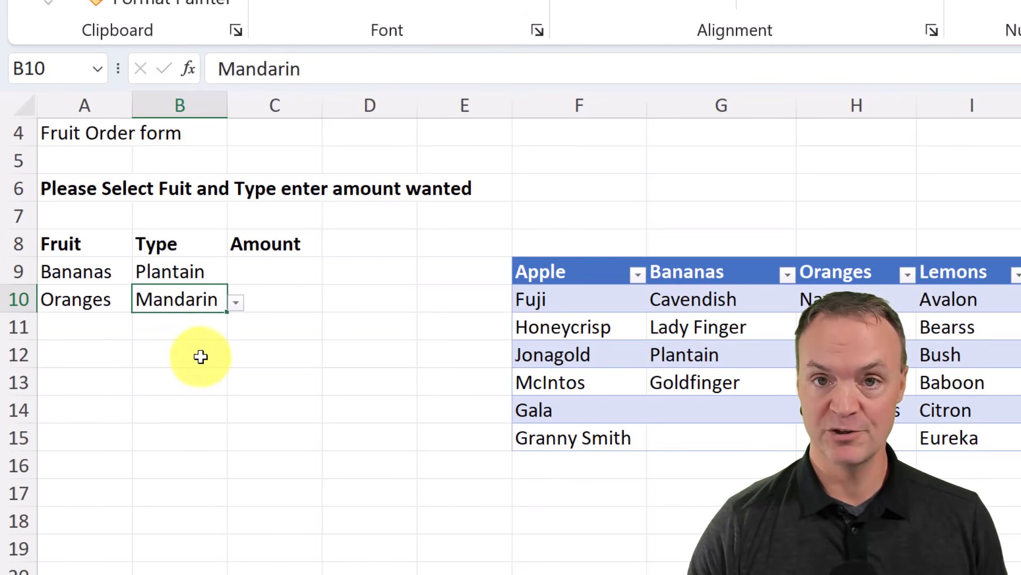
- Fill row 11 of the order form by choosing Apple as the fruit in A11 and Jonagold as its type in B11
left_click(92, 323)
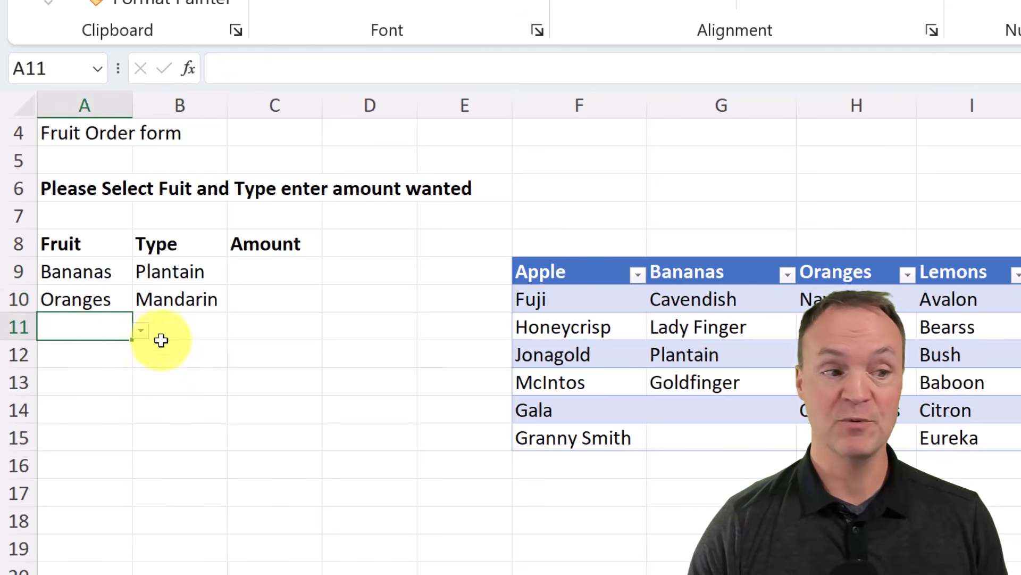
left_click(144, 337)
left_click(119, 351)
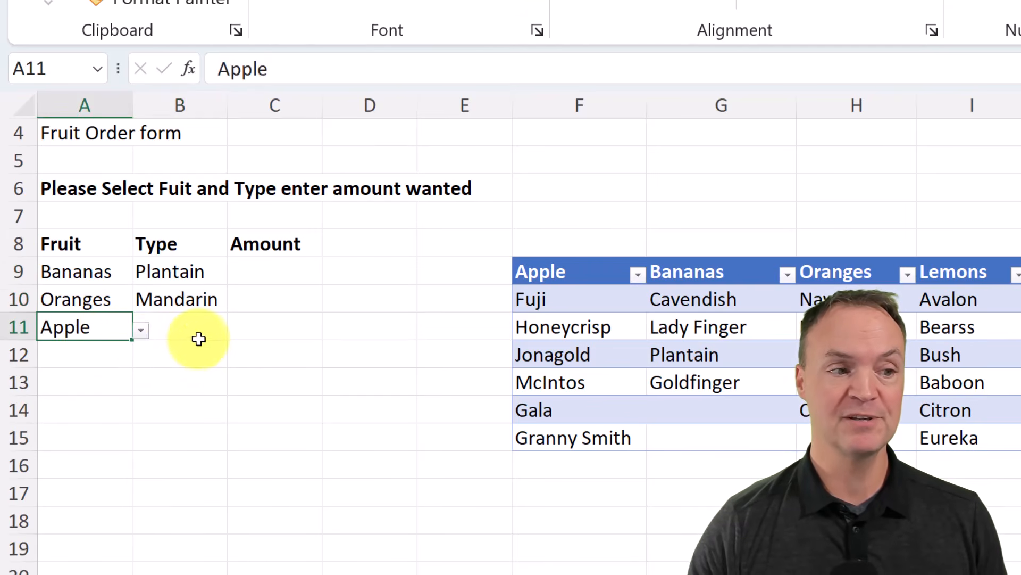
left_click(198, 339)
left_click(234, 334)
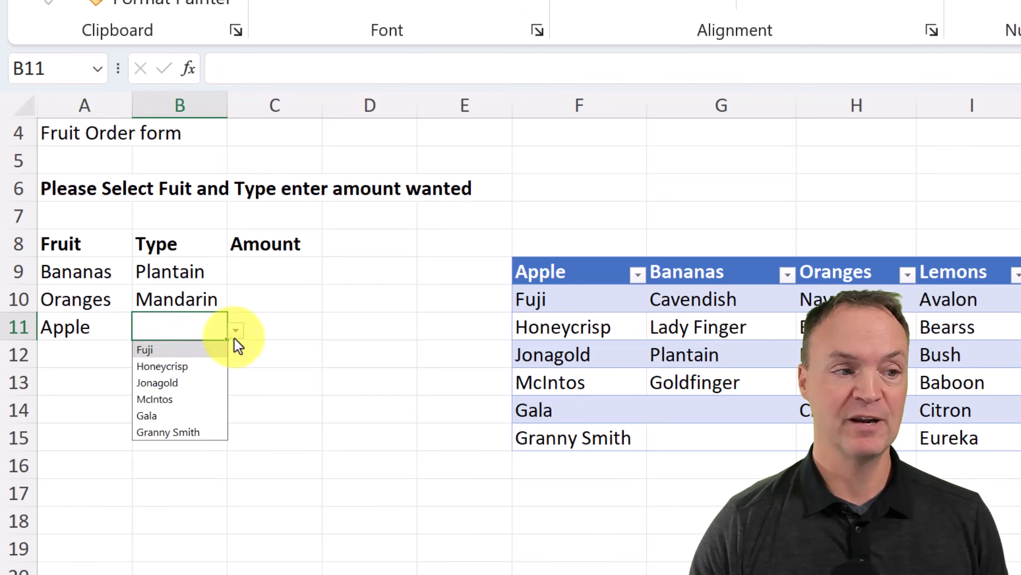
left_click(194, 383)
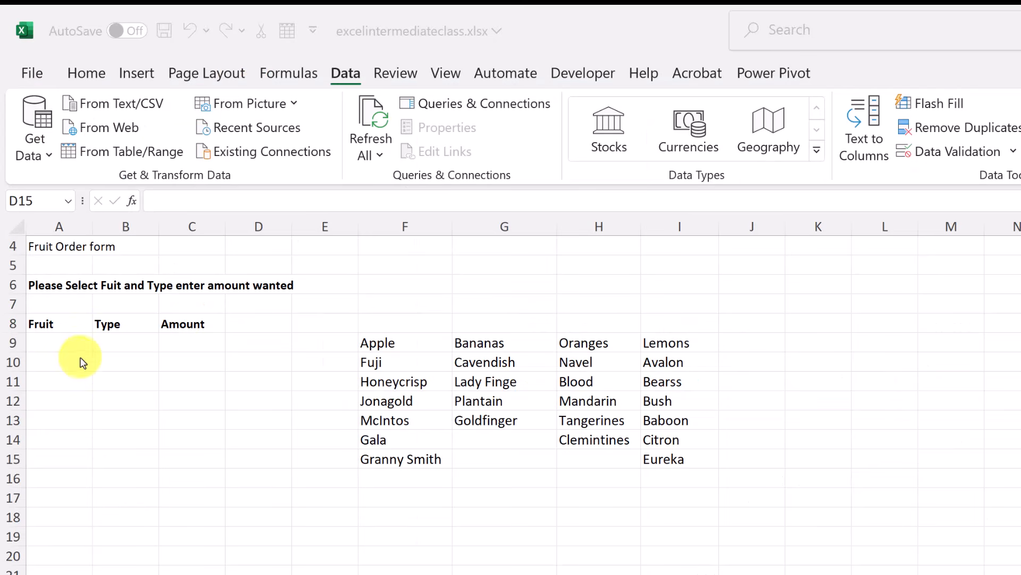
- Add data validation to A9 that allows a List with the manually entered source Apple, Oranges
left_click(67, 345)
left_click(67, 344)
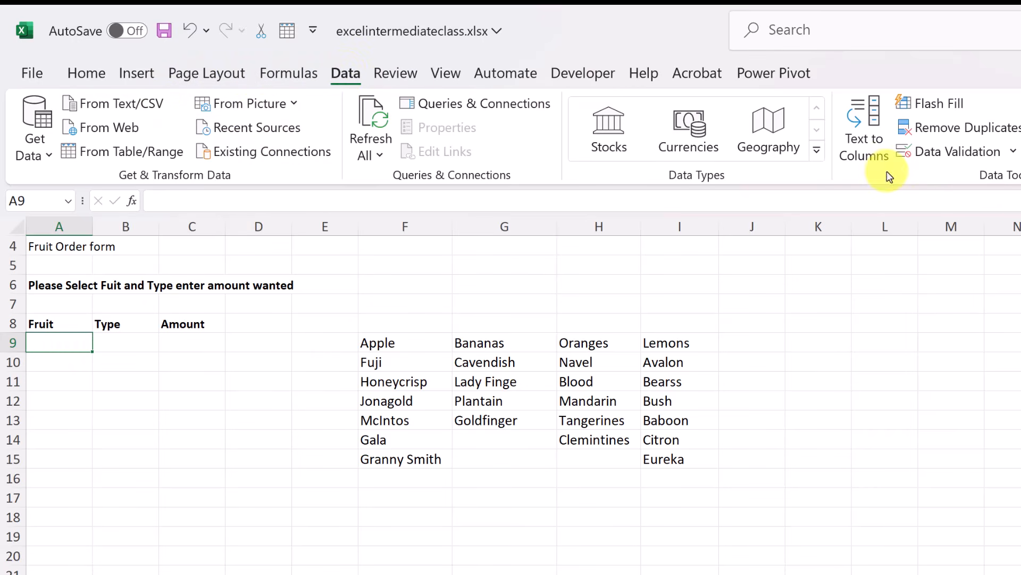
left_click(973, 158)
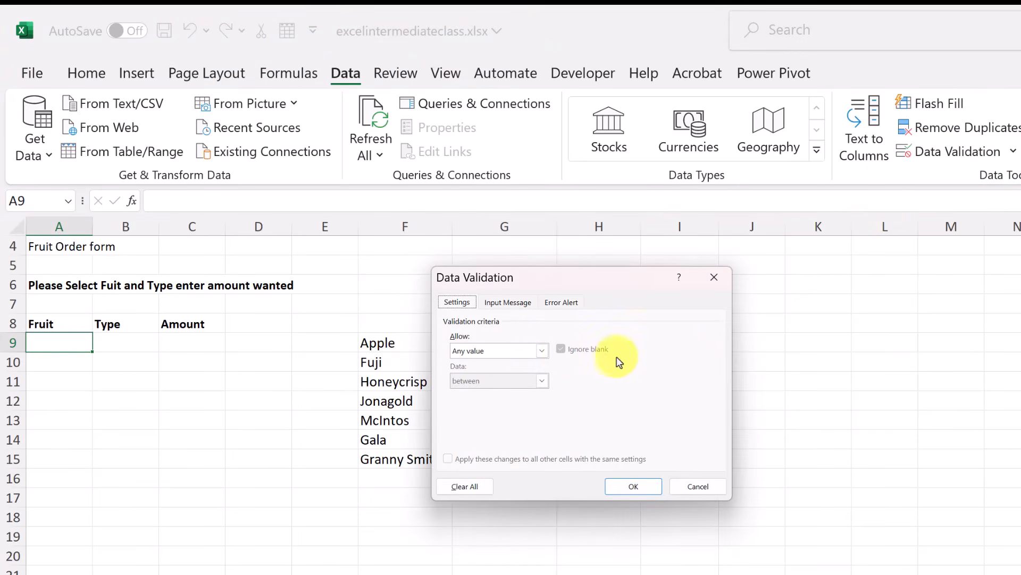
left_click(541, 352)
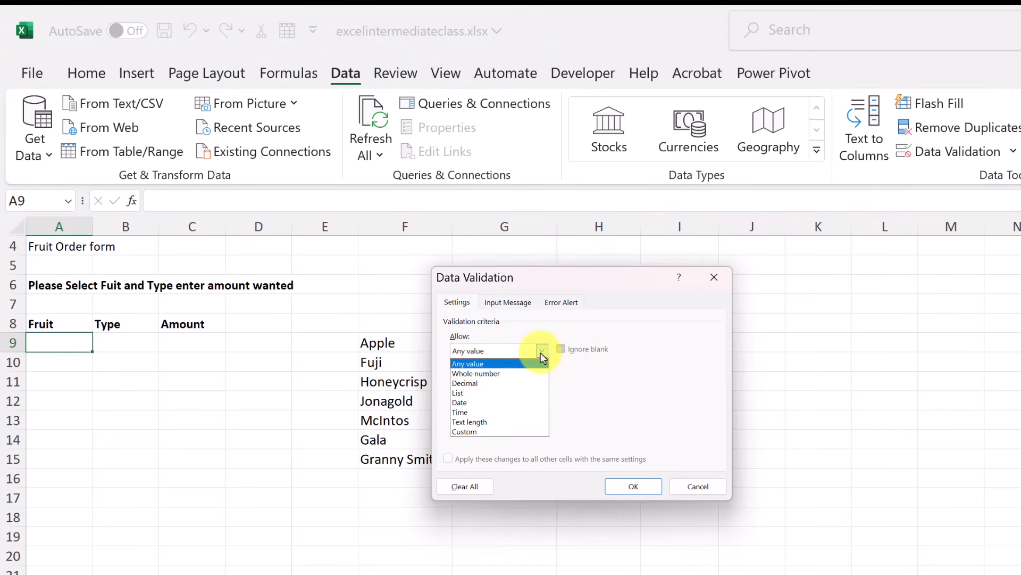
left_click(490, 395)
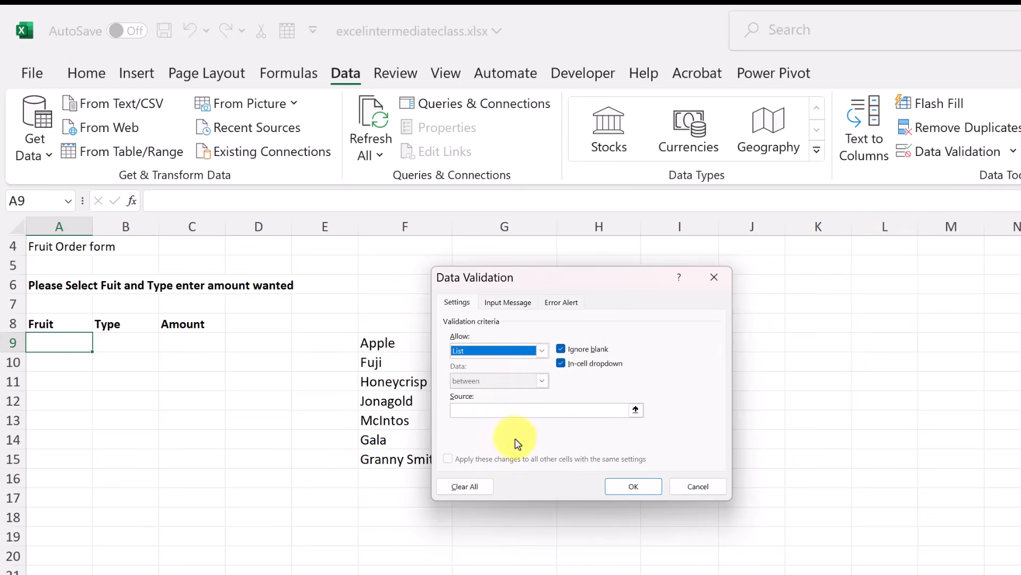
left_click(494, 411)
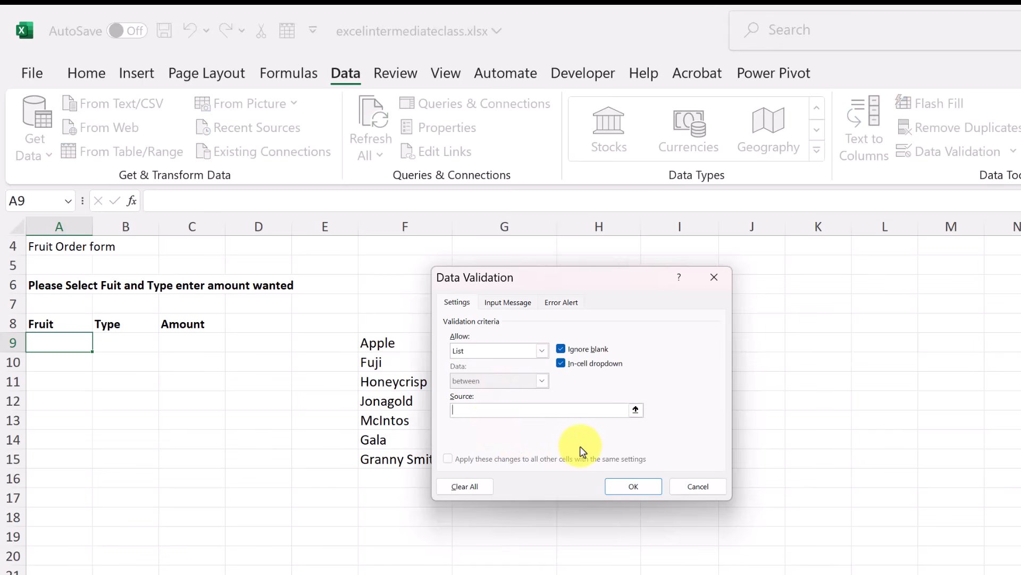
type("Apple, Oranges")
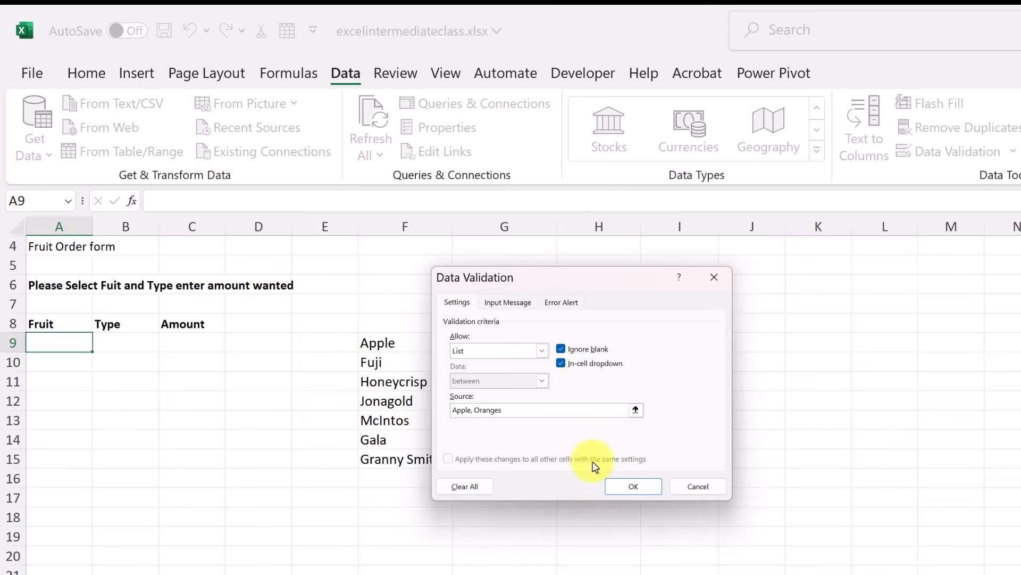
left_click(633, 487)
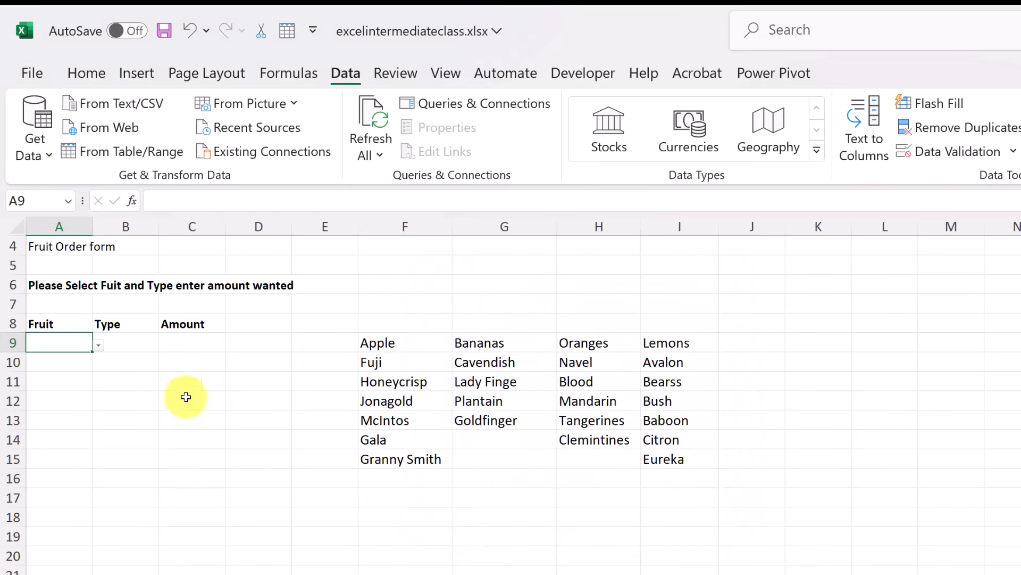
- Test the two-item drop-down in A9 by choosing Oranges and then switching to Apple
left_click(99, 345)
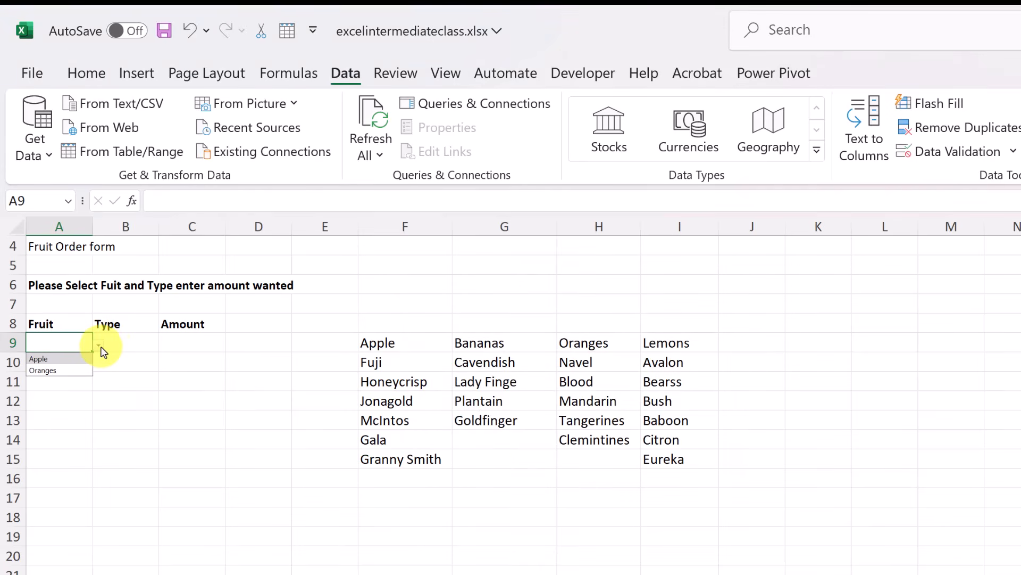
left_click(77, 371)
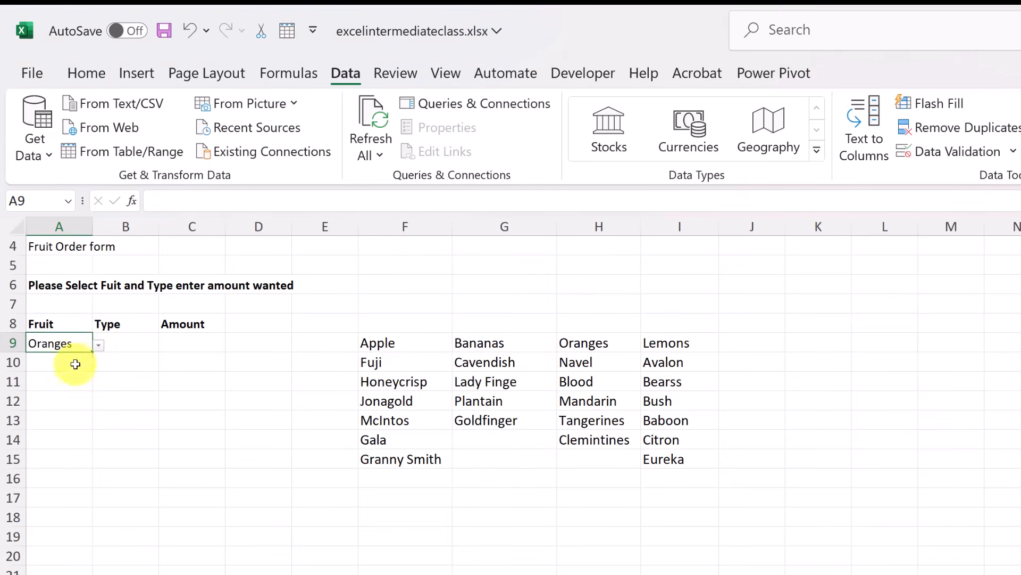
left_click(98, 345)
left_click(75, 359)
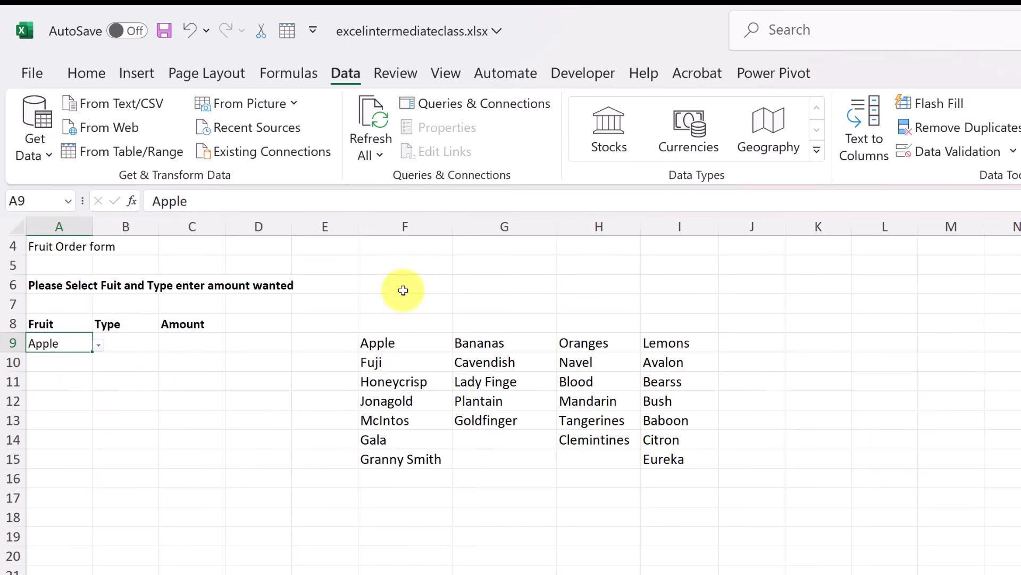
- Clear all data validation settings from A9 and delete the fruit name left in the cell
left_click(956, 158)
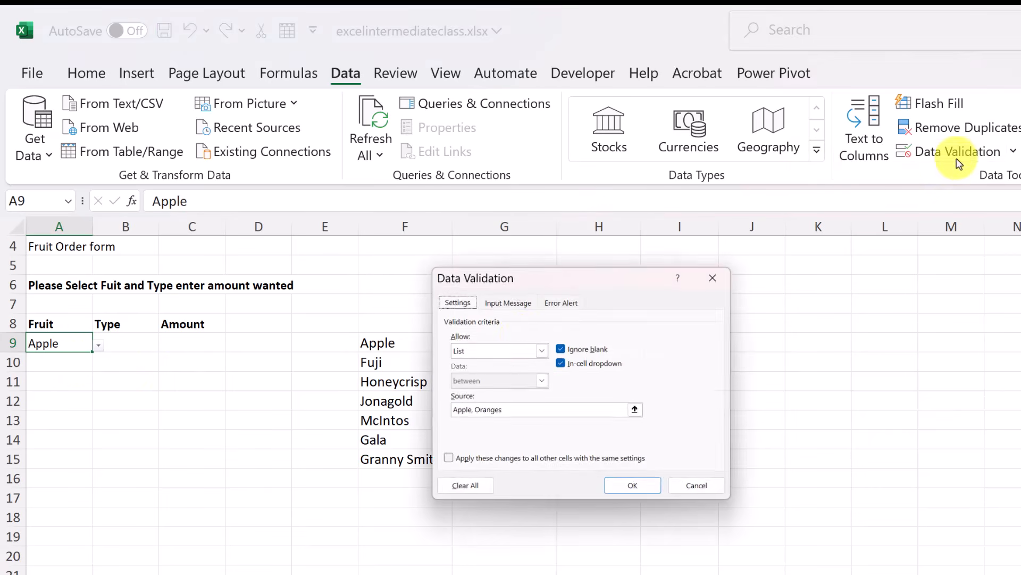
left_click(448, 459)
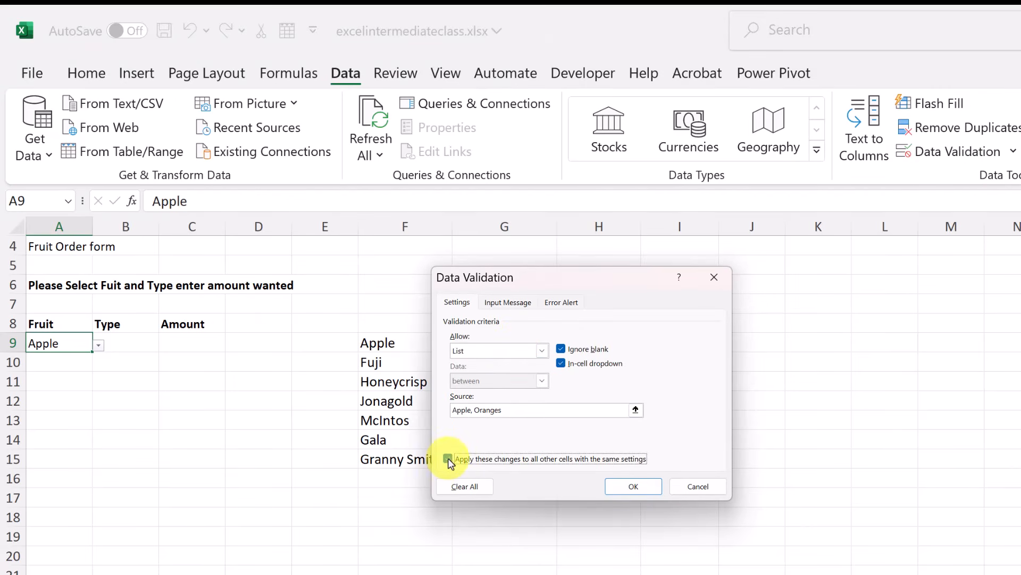
left_click(451, 458)
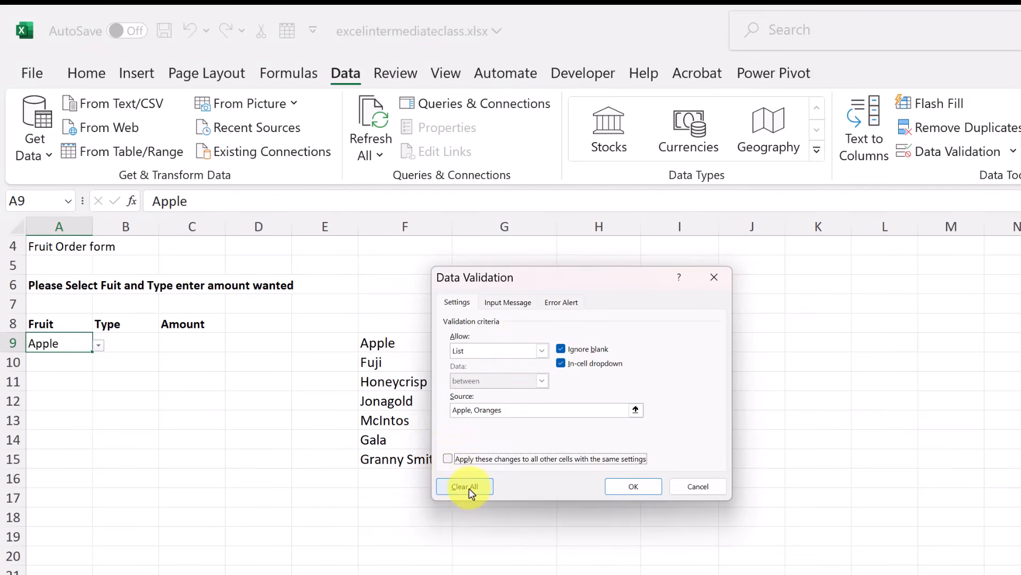
left_click(469, 487)
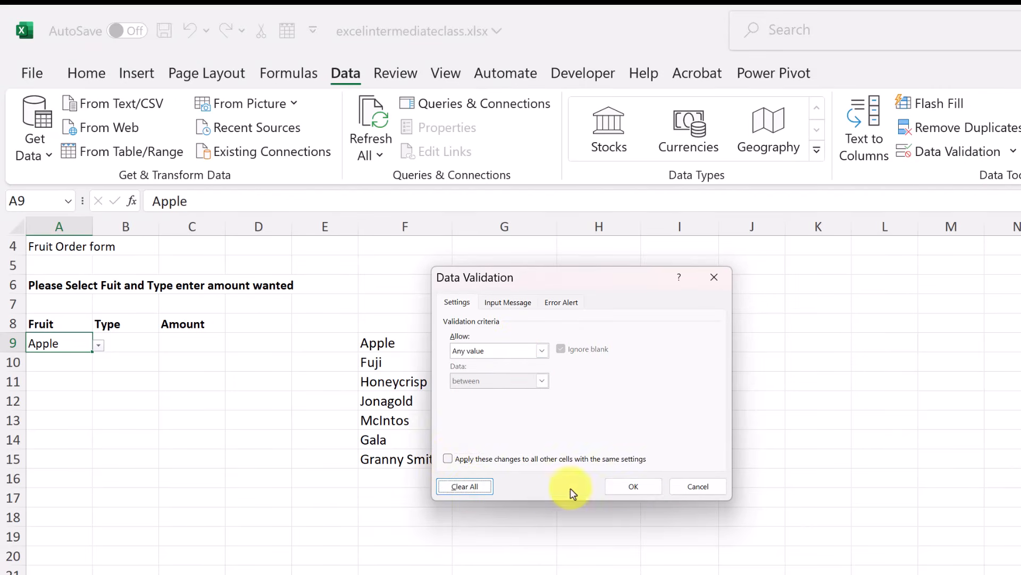
left_click(633, 487)
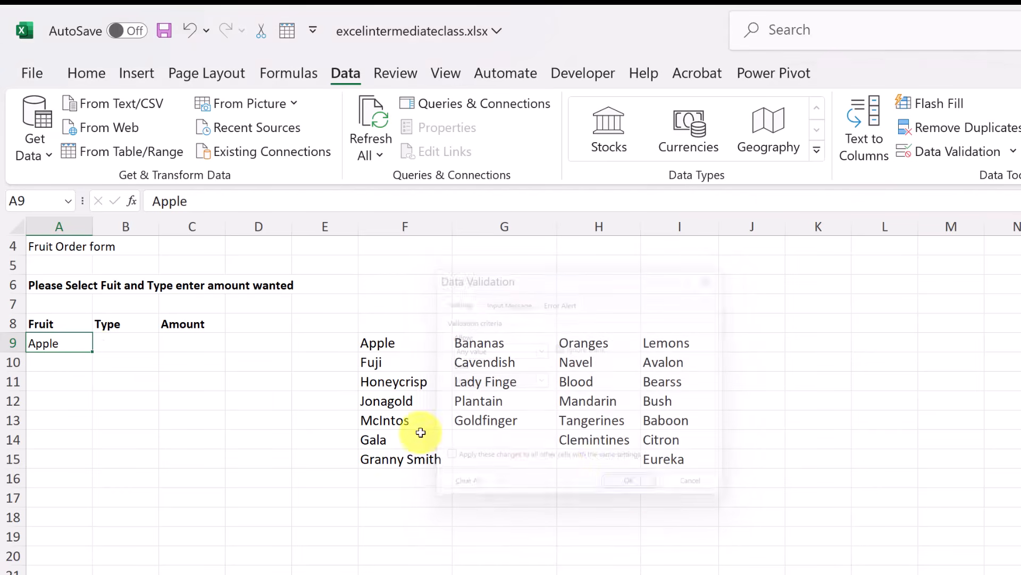
left_click(74, 359)
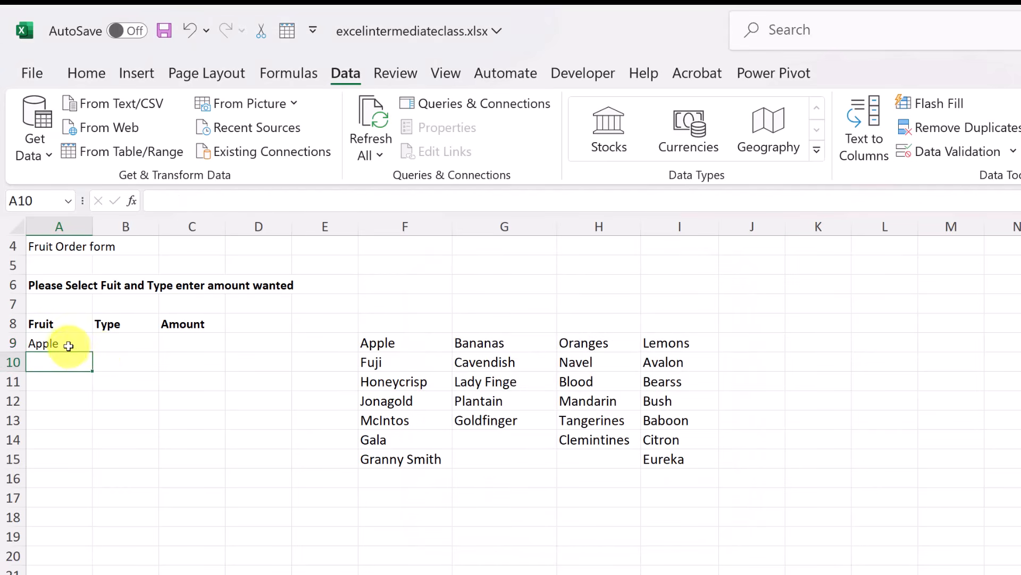
left_click(68, 346)
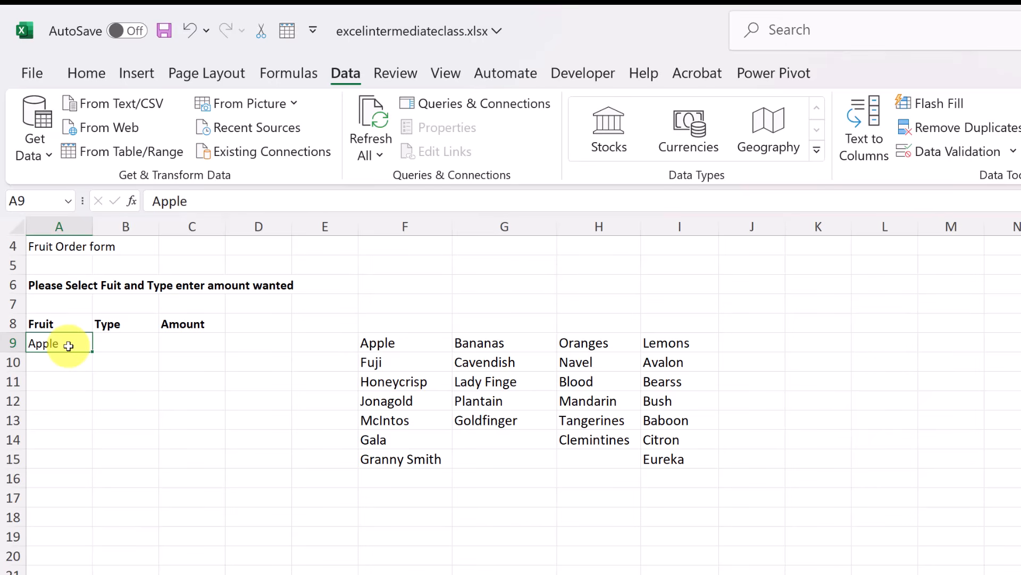
key("Delete")
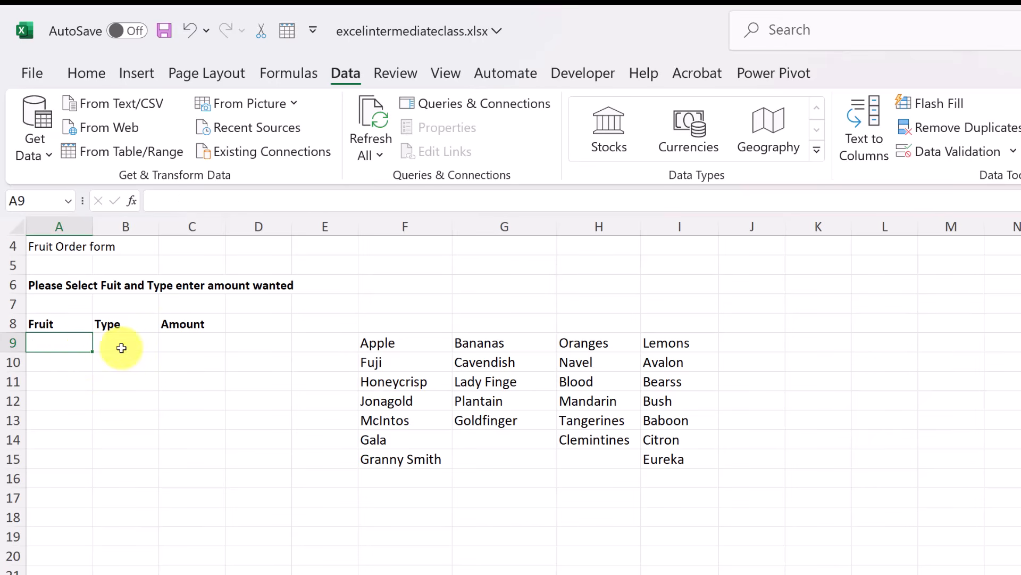
- Add List data validation to A9 using the fruit headings in =$F$9:$I$9 as the source
left_click(946, 153)
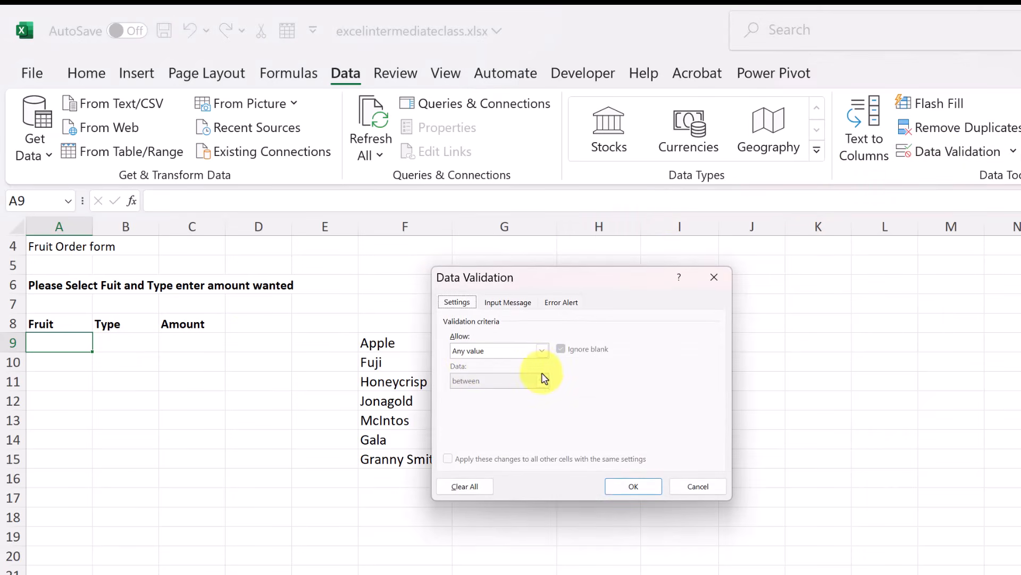
left_click(542, 351)
left_click(497, 392)
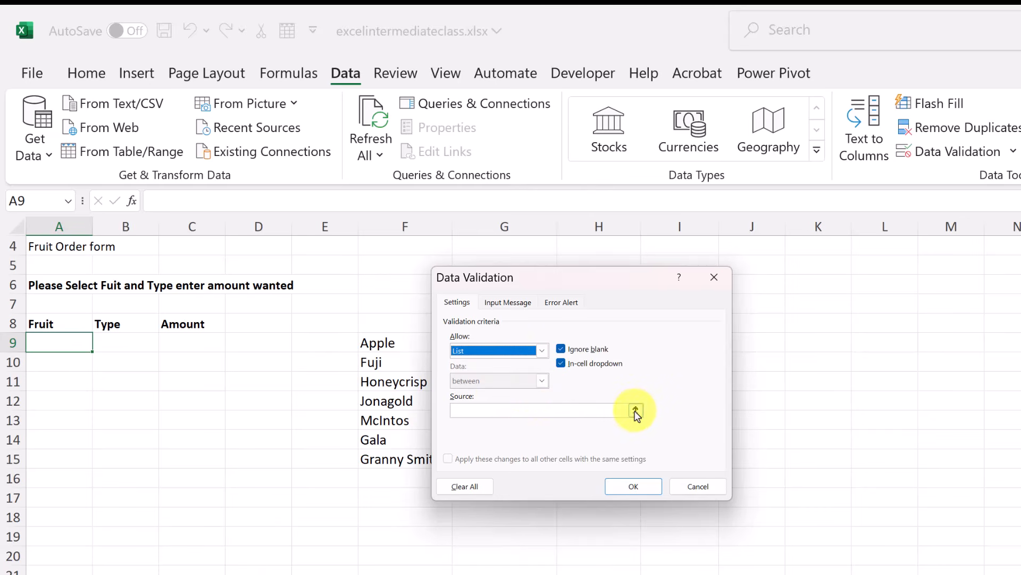
left_click(635, 411)
left_click_drag(372, 342, 671, 345)
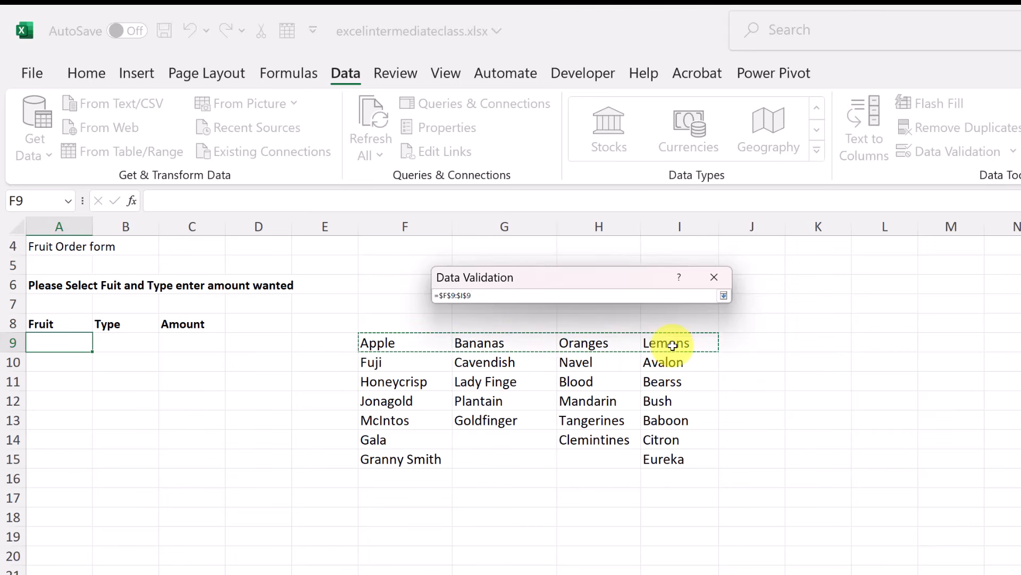
key("Return")
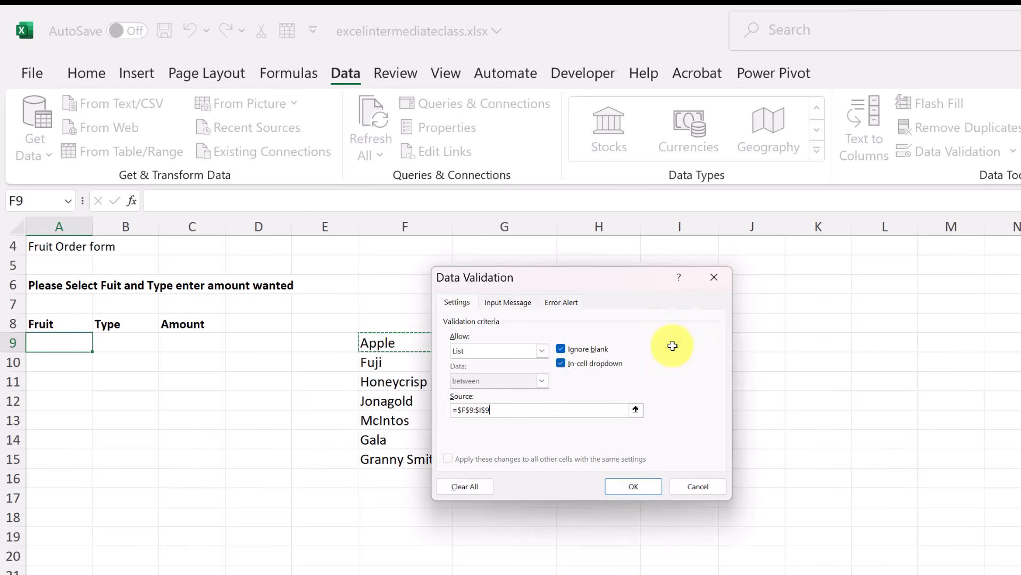
left_click(626, 486)
- Test A9's range-based drop-down by choosing Oranges and then changing the selection to Apple
left_click(98, 347)
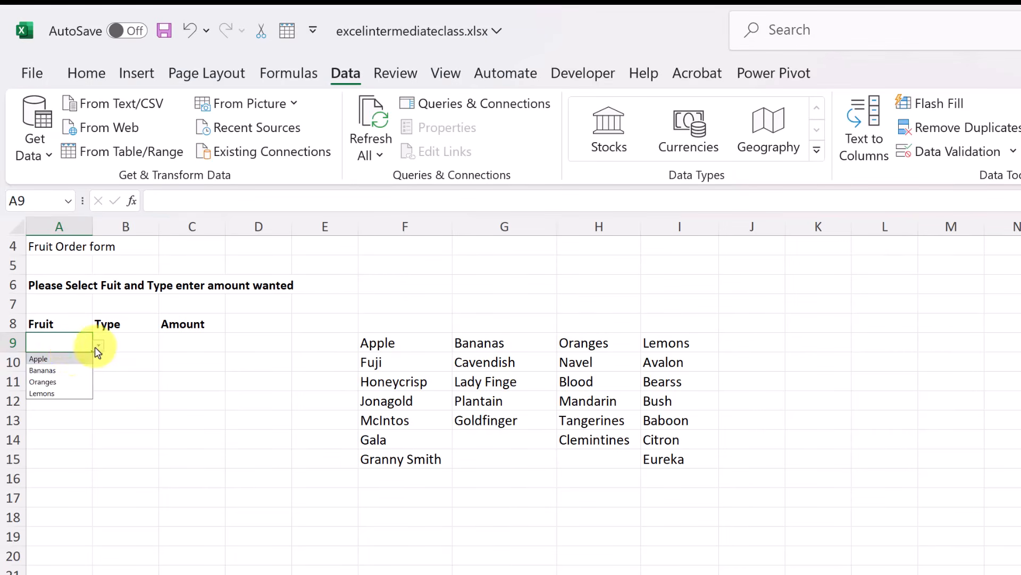
left_click(60, 382)
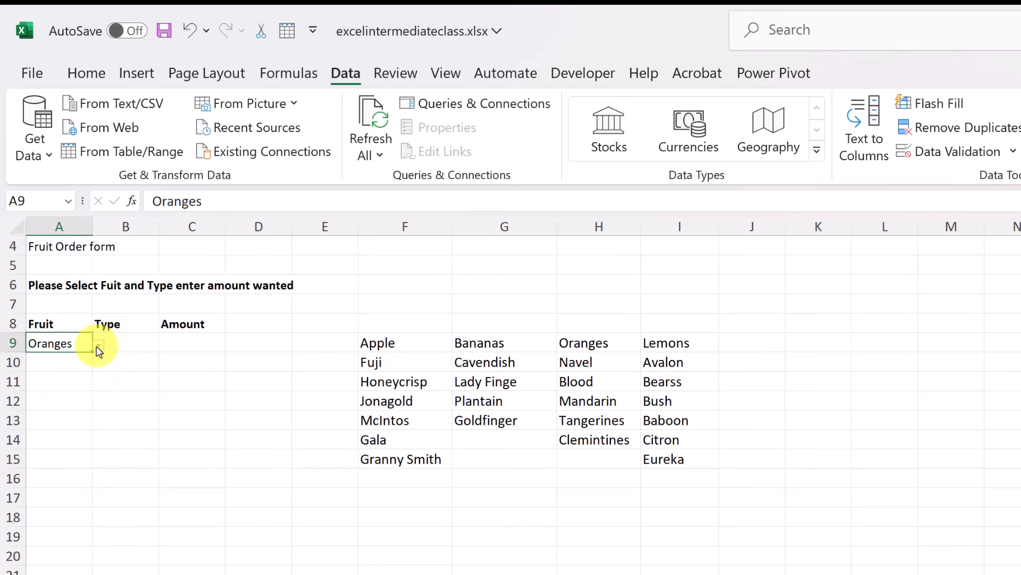
left_click(98, 347)
left_click(38, 357)
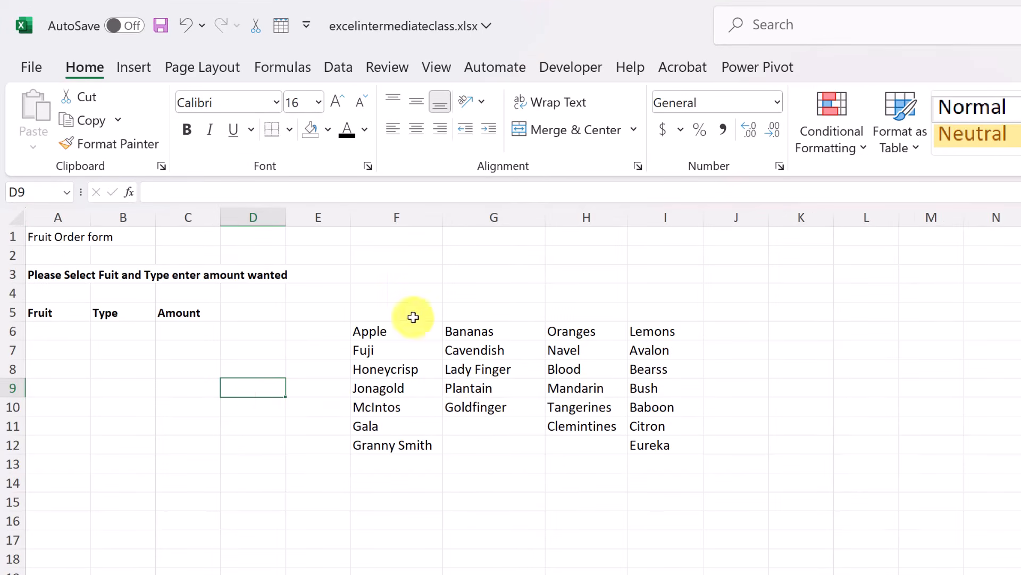
- Convert the fruit type lists in F6:I12 into a table, using the fruit names as headers
left_click(491, 429)
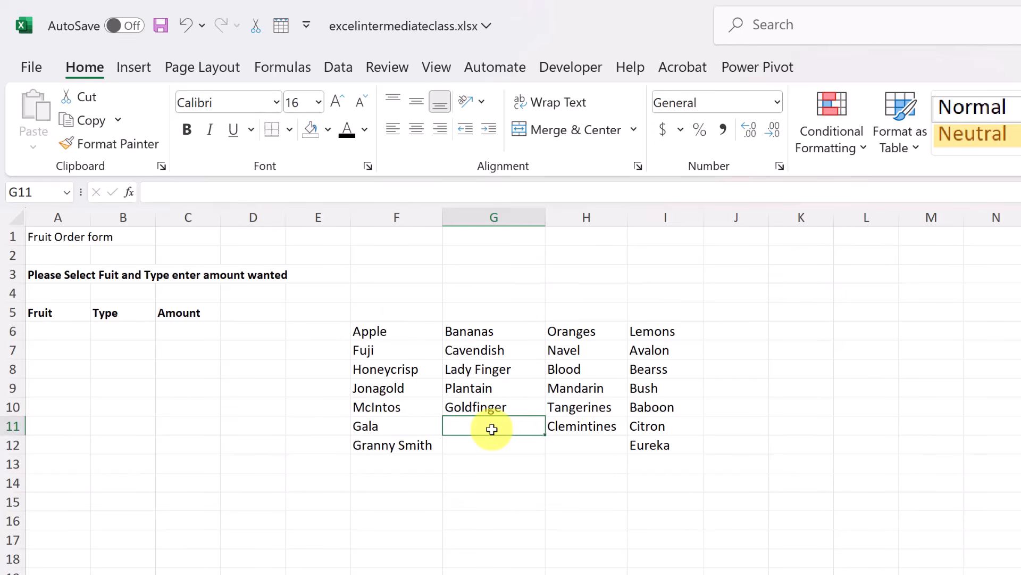
left_click(133, 69)
left_click(170, 103)
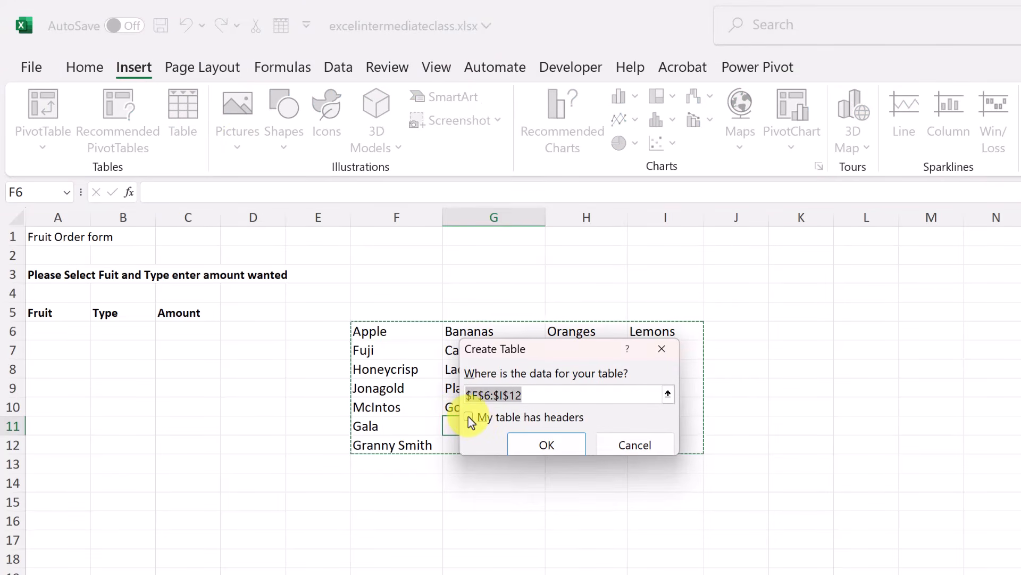
left_click(469, 416)
left_click(546, 444)
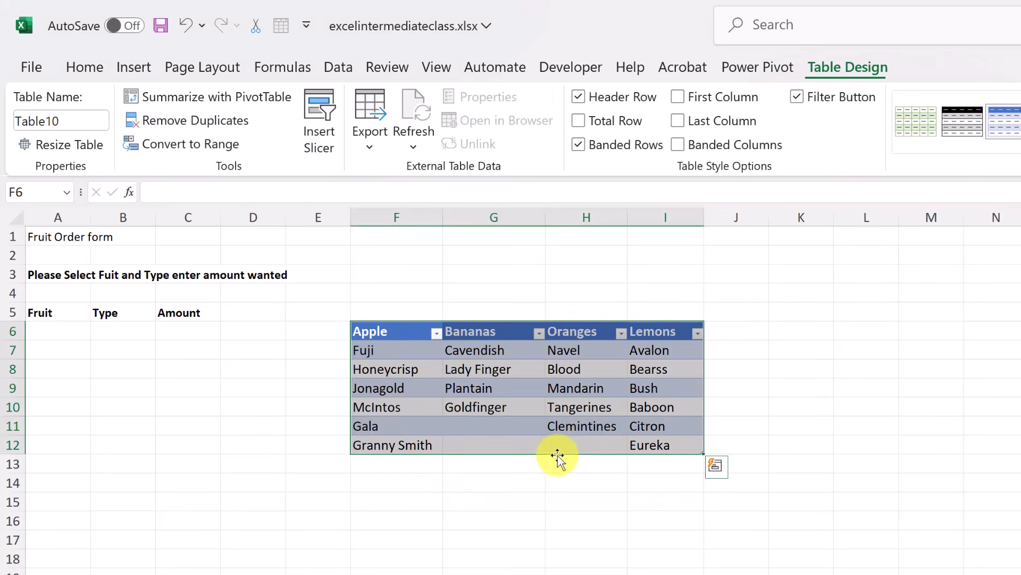
left_click(505, 429)
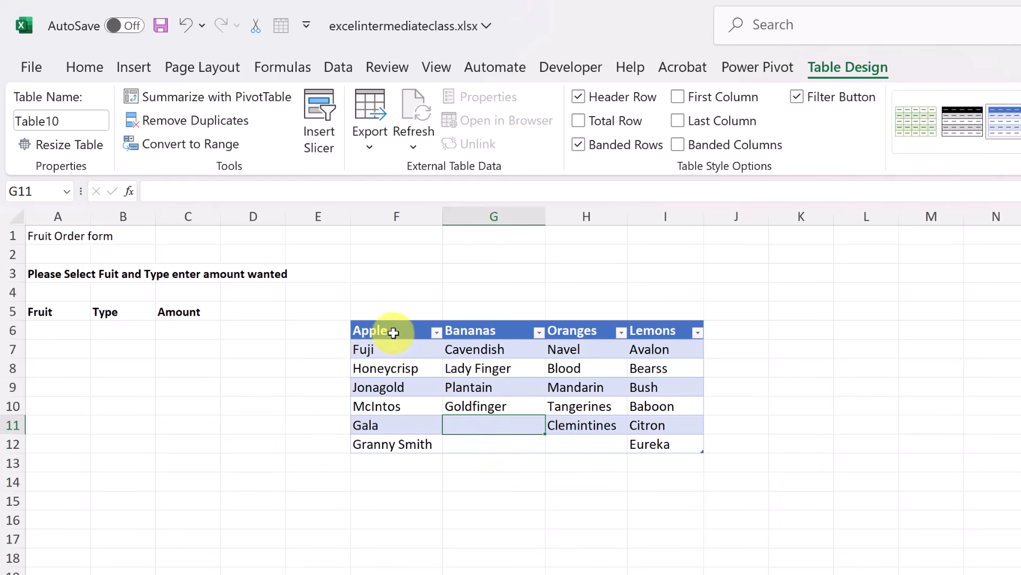
- Examine each fruit column of the table in turn, from its header down to its last type
left_click_drag(398, 336, 398, 444)
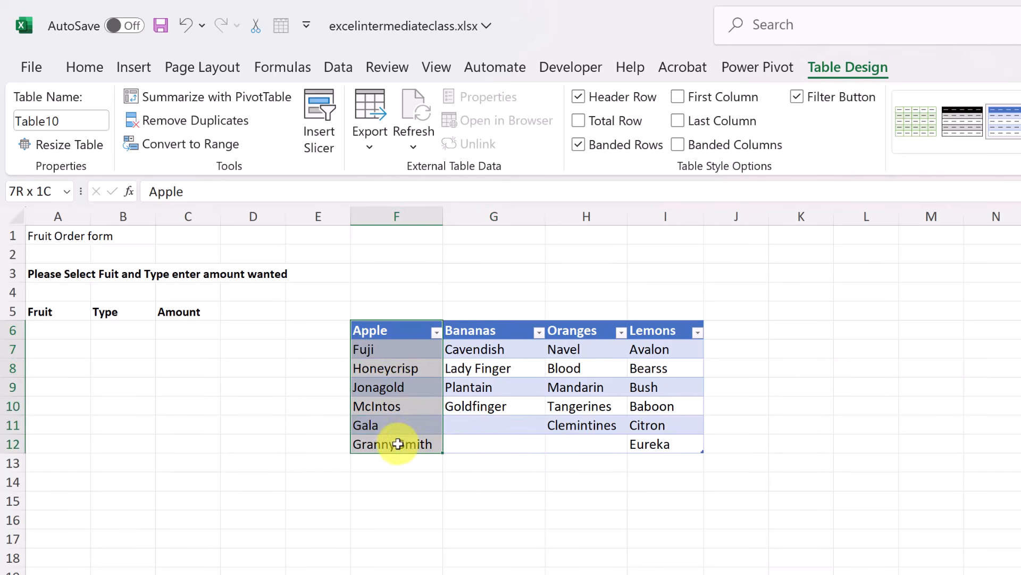
left_click(495, 330)
left_click_drag(495, 357, 494, 440)
left_click_drag(577, 330, 577, 440)
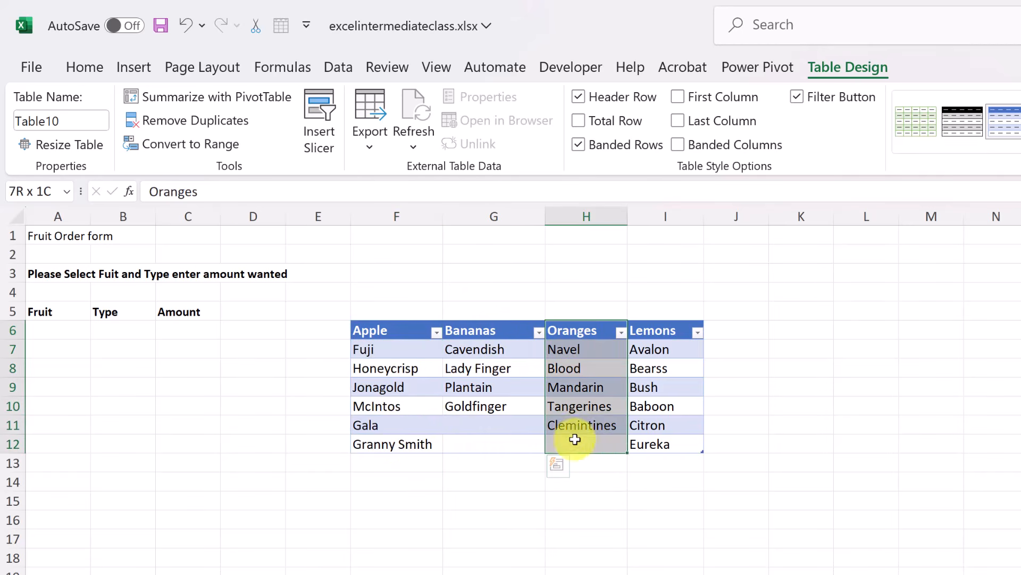
left_click_drag(664, 331, 660, 444)
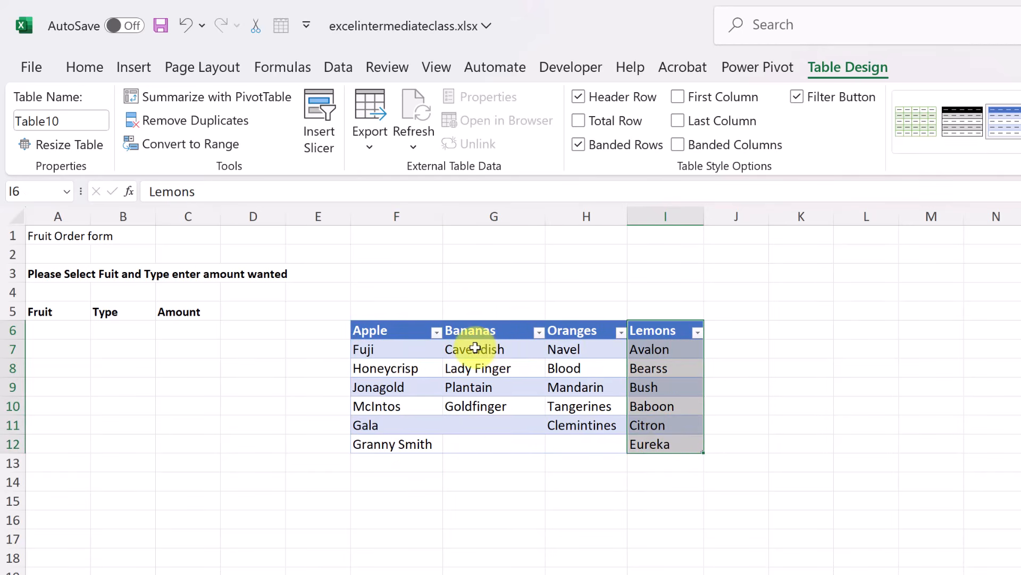
left_click(404, 332)
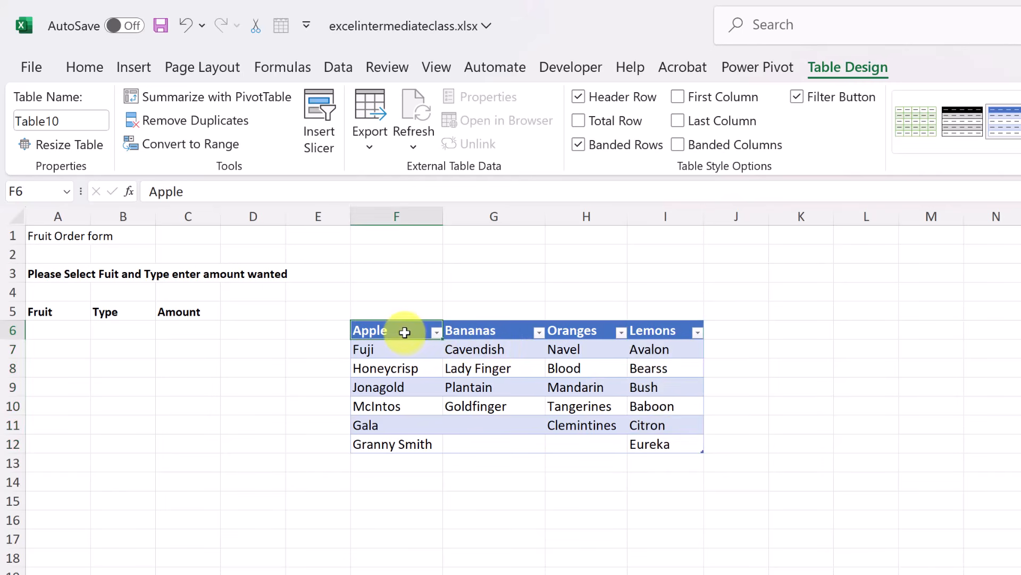
left_click(488, 382)
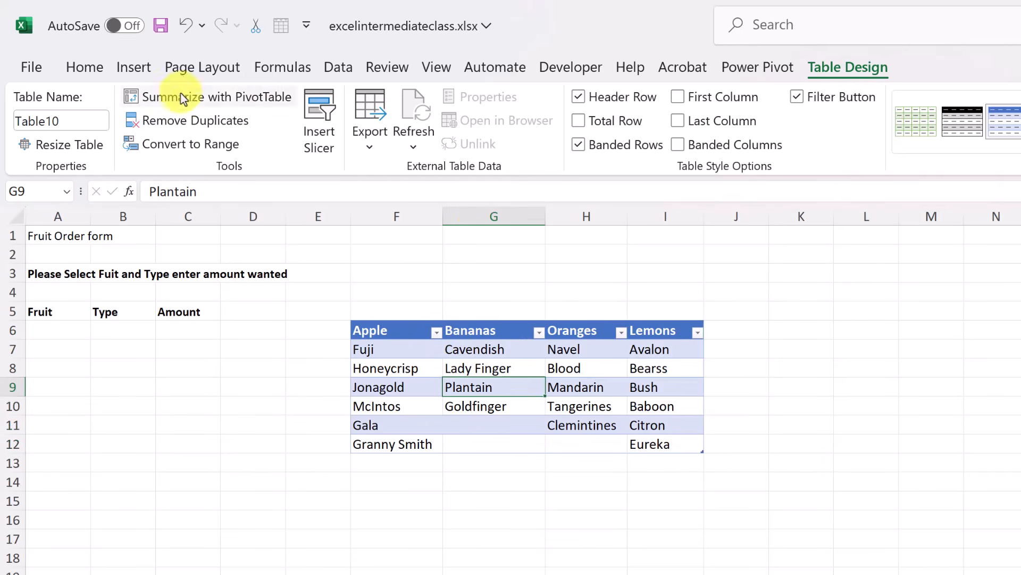
- Create named ranges from the selection F6:I12, using only the top row for the names
left_click(282, 69)
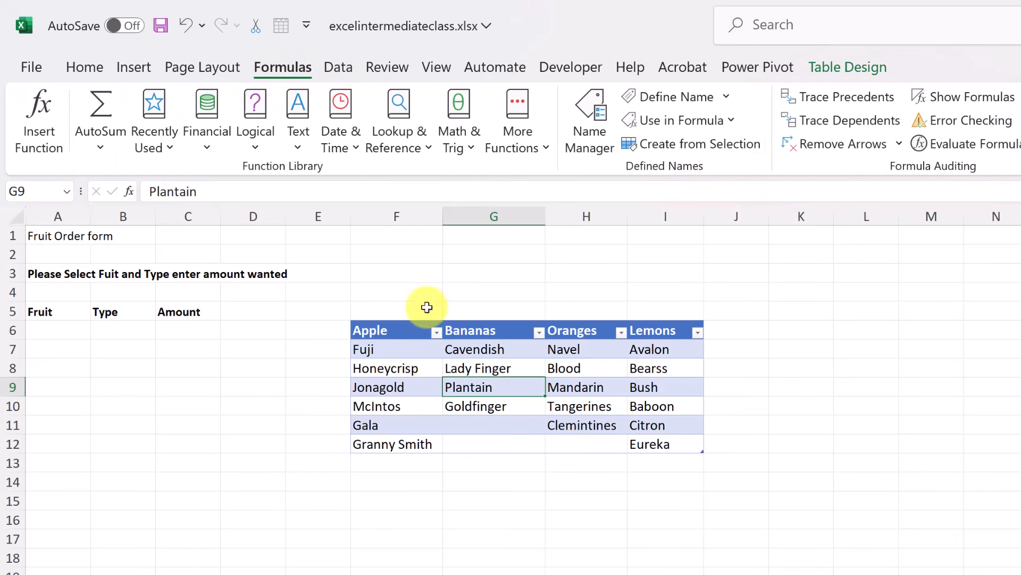
left_click_drag(390, 329, 662, 442)
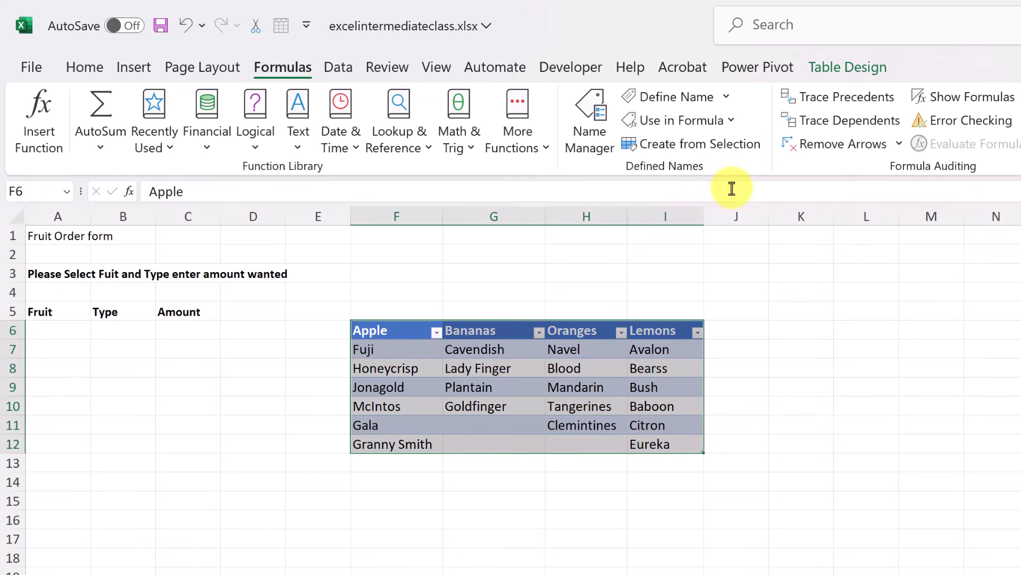
left_click(677, 141)
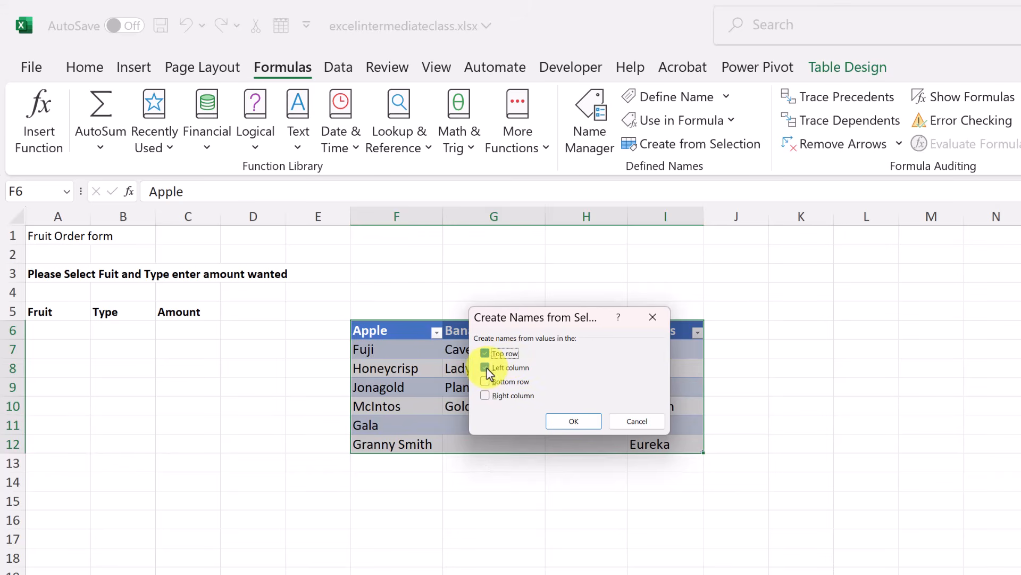
left_click(487, 369)
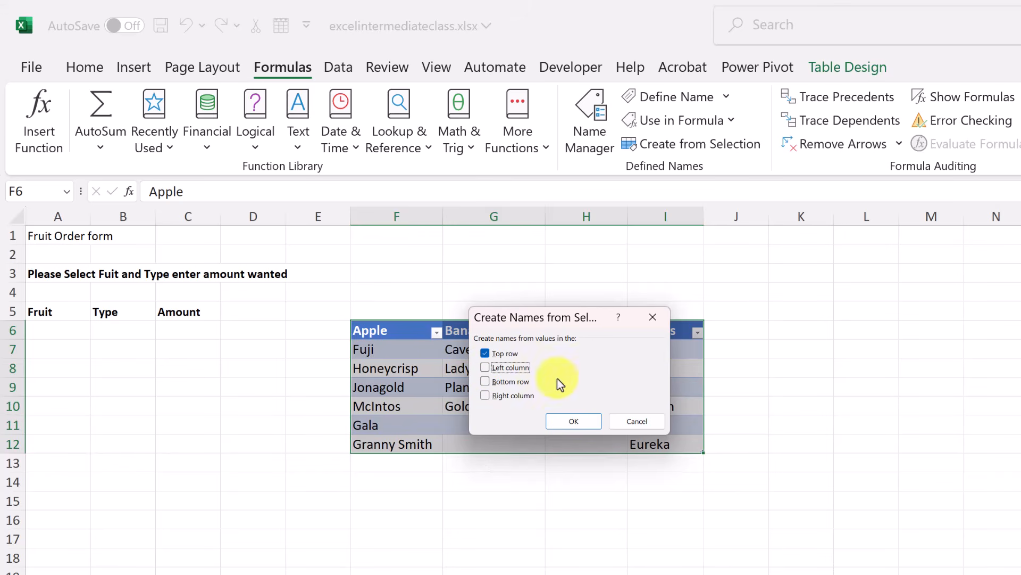
left_click(588, 421)
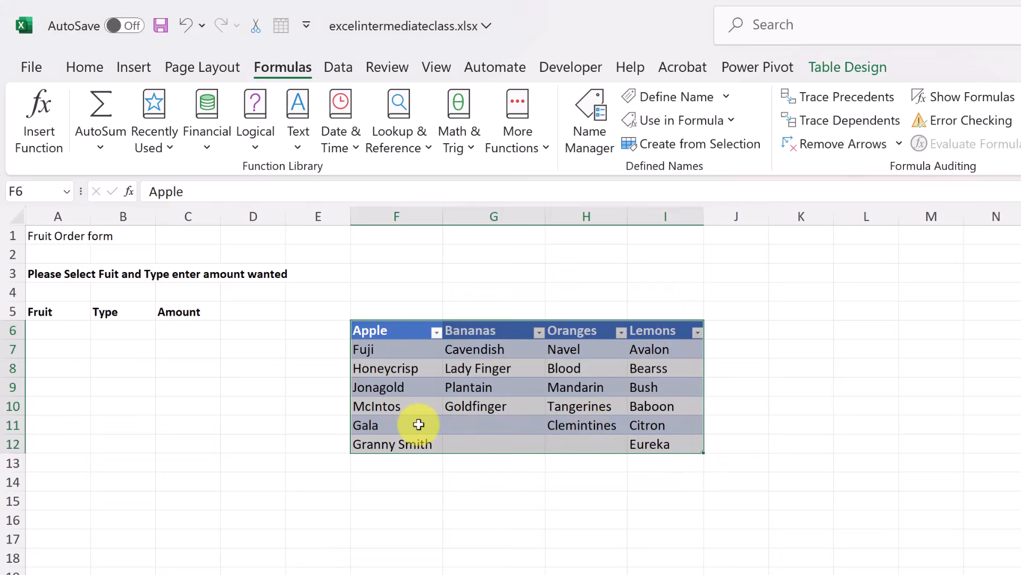
left_click(307, 384)
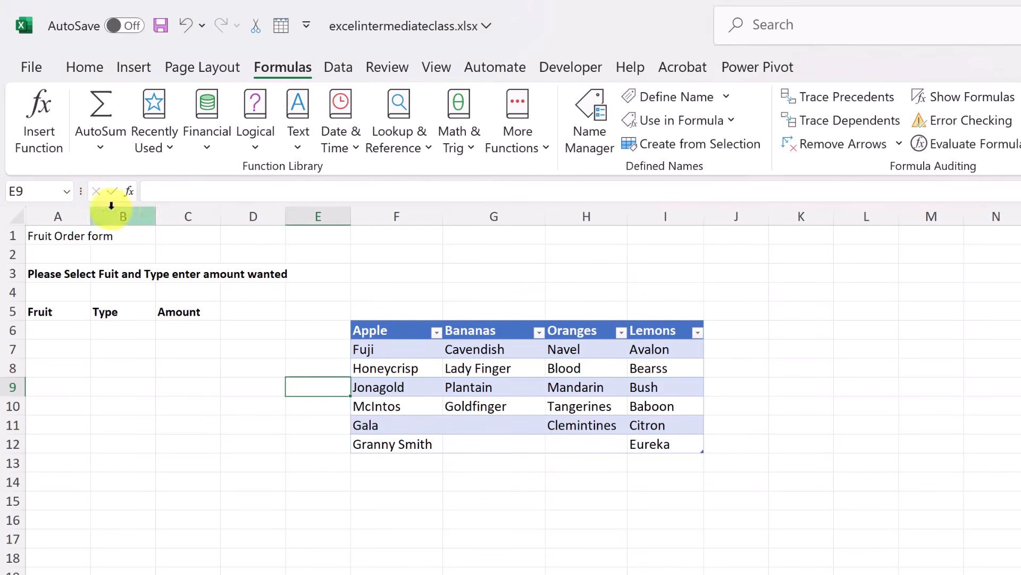
- Check which cells the Oranges, Bananas and Table10 names cover by jumping to each of them
left_click(65, 192)
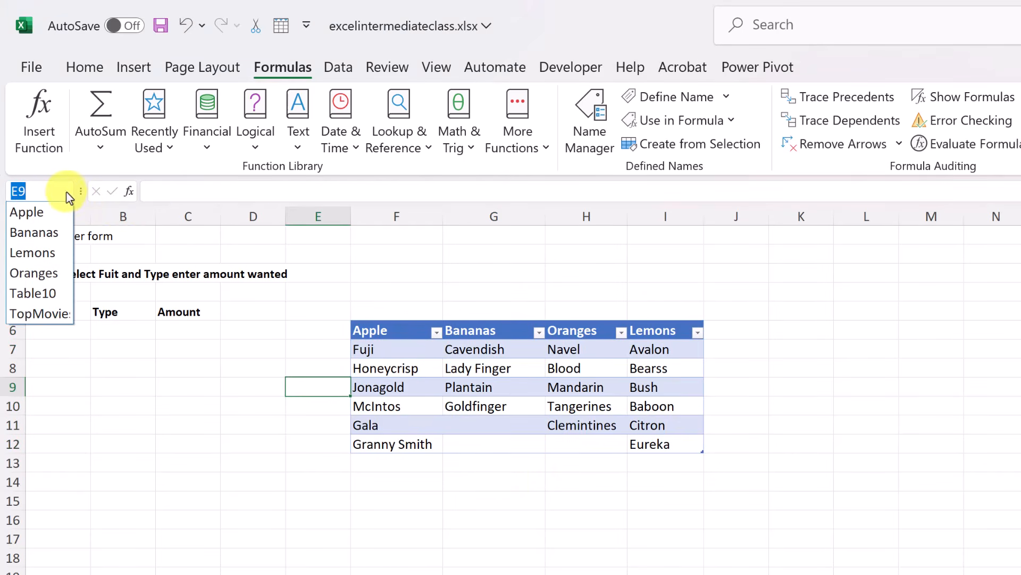
left_click(46, 274)
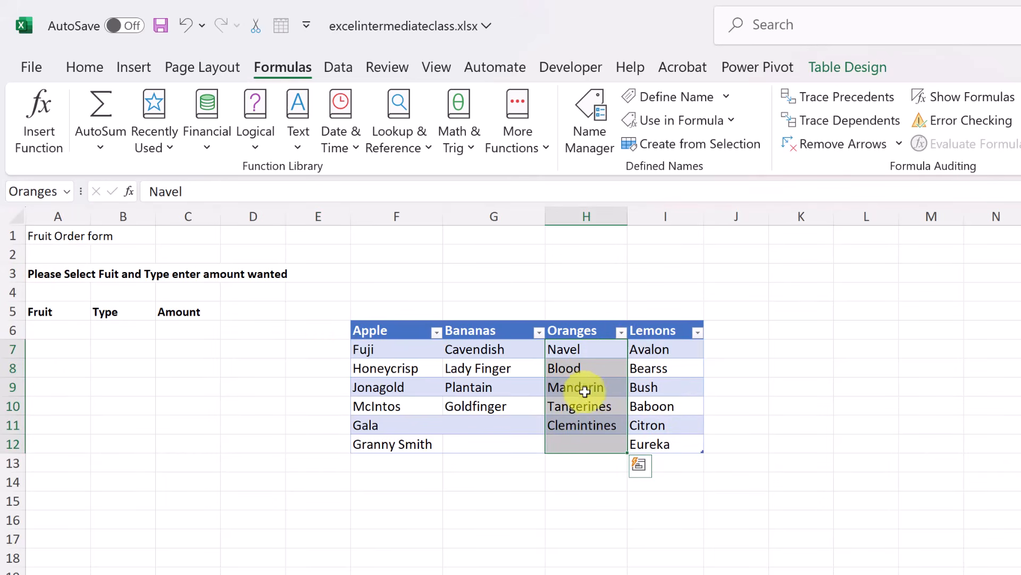
left_click(68, 192)
left_click(46, 236)
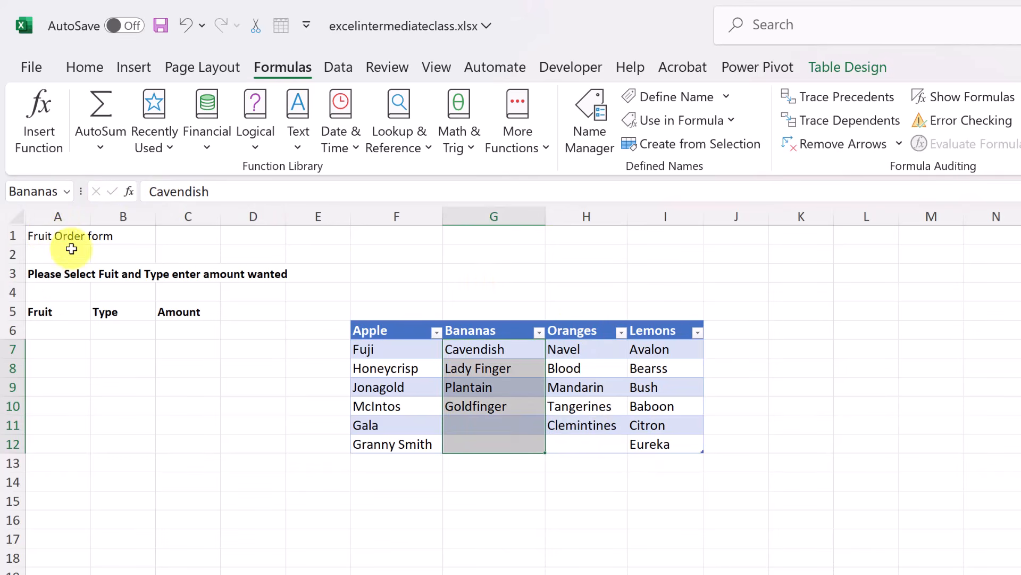
left_click(67, 192)
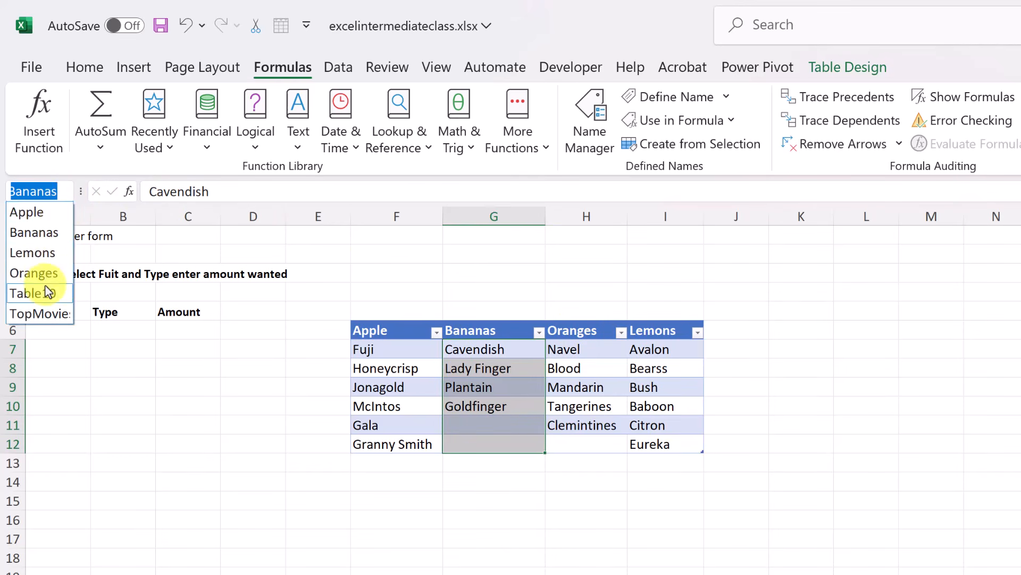
left_click(46, 292)
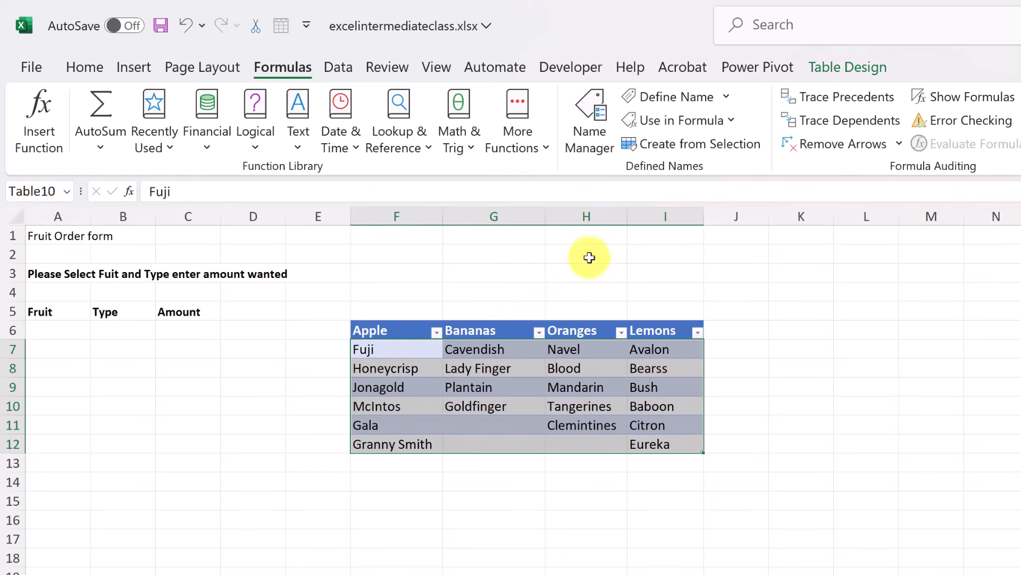
- Review the workbook's defined names and their references in the Name Manager, and close it
left_click(594, 116)
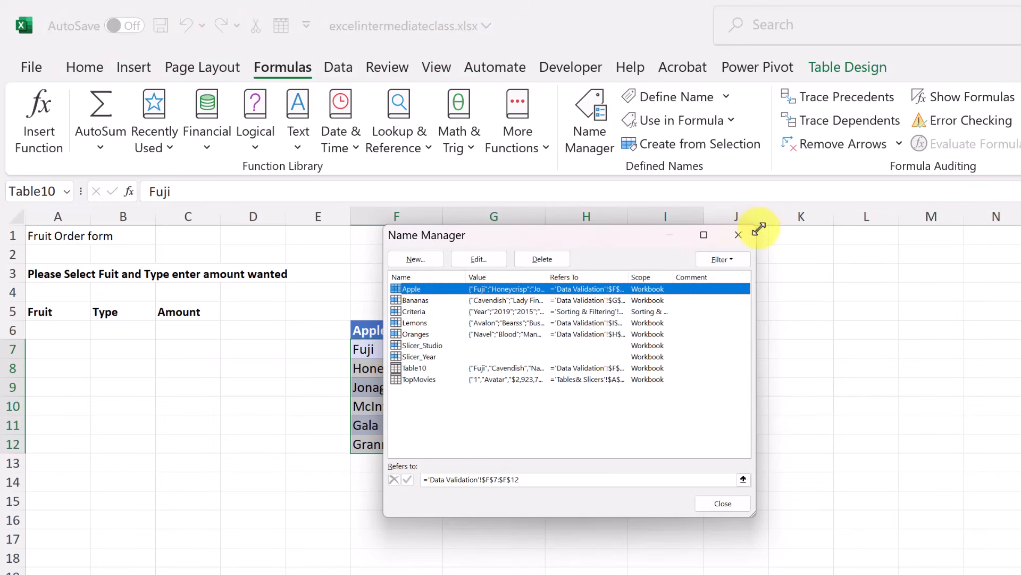
left_click(738, 235)
left_click(503, 467)
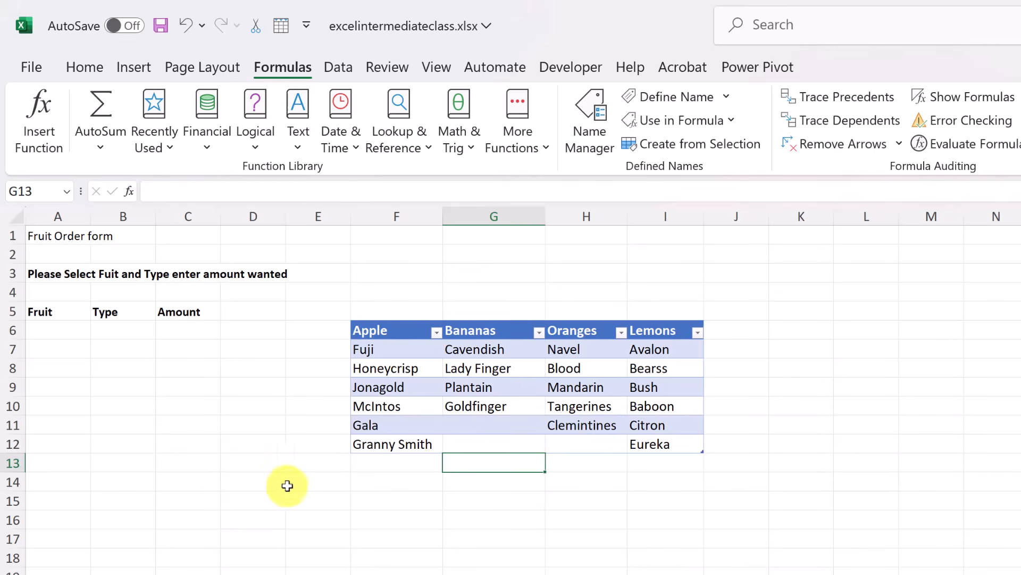
- Enter the text A1 in cell C14 as a sample cell reference
left_click(184, 483)
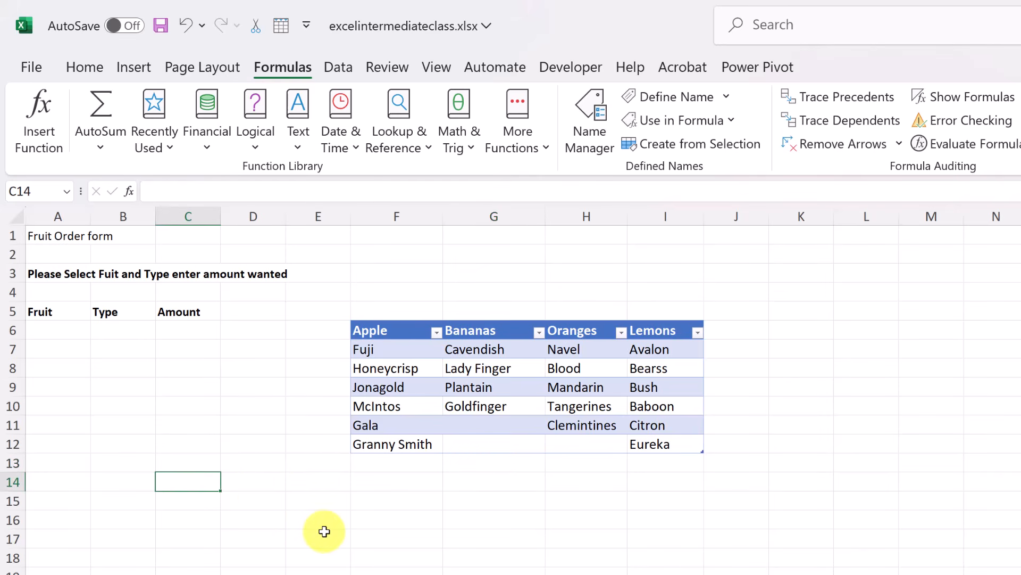
type("A1")
left_click(328, 530)
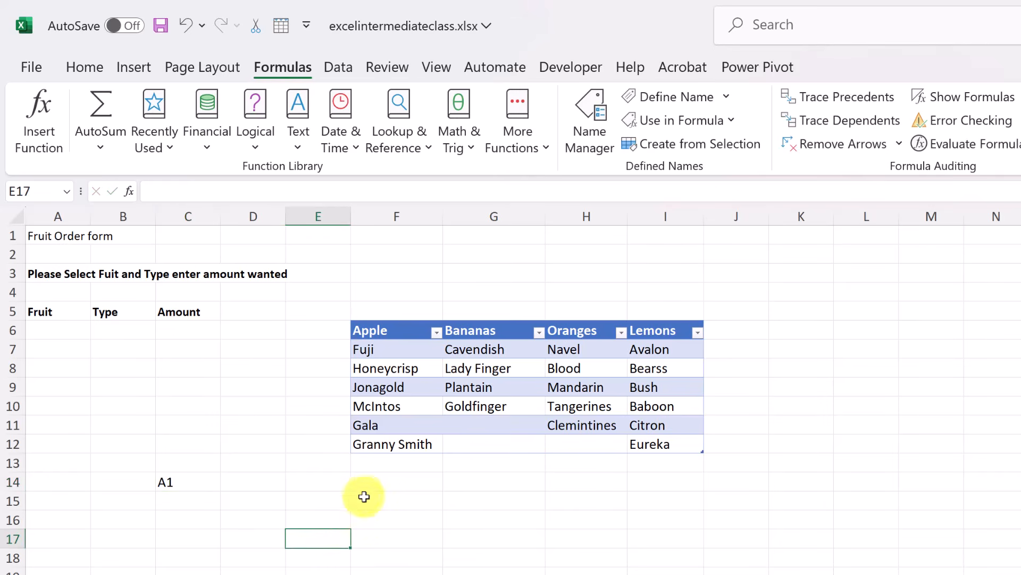
- Enter the formula =INDIRECT(C14) in cell E14
left_click(306, 484)
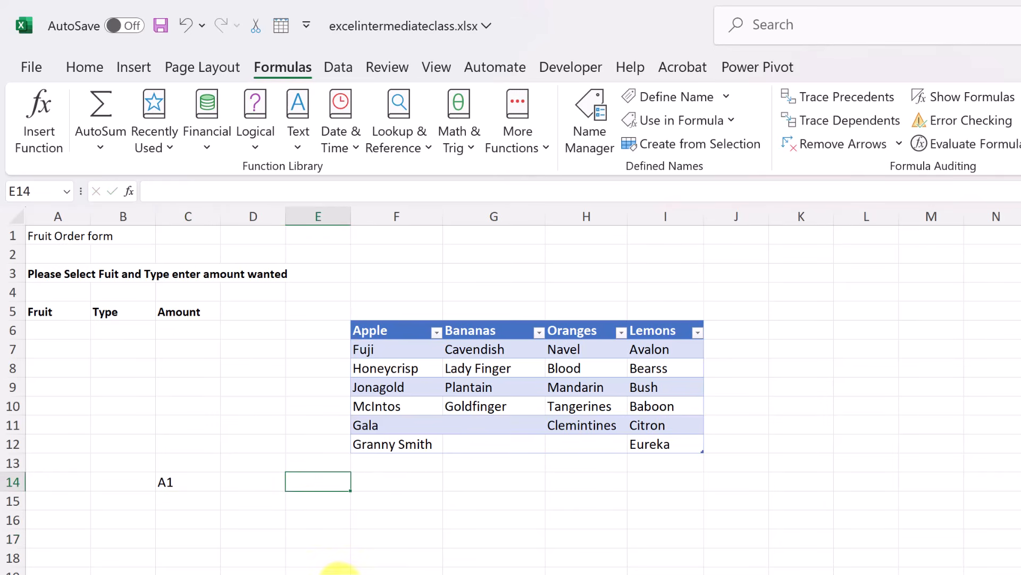
type("=")
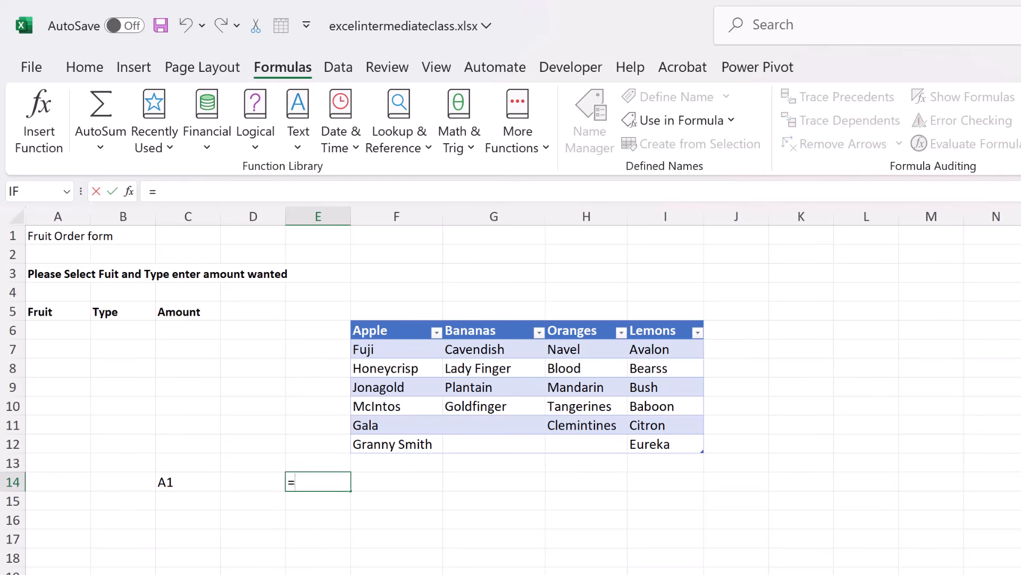
type("in")
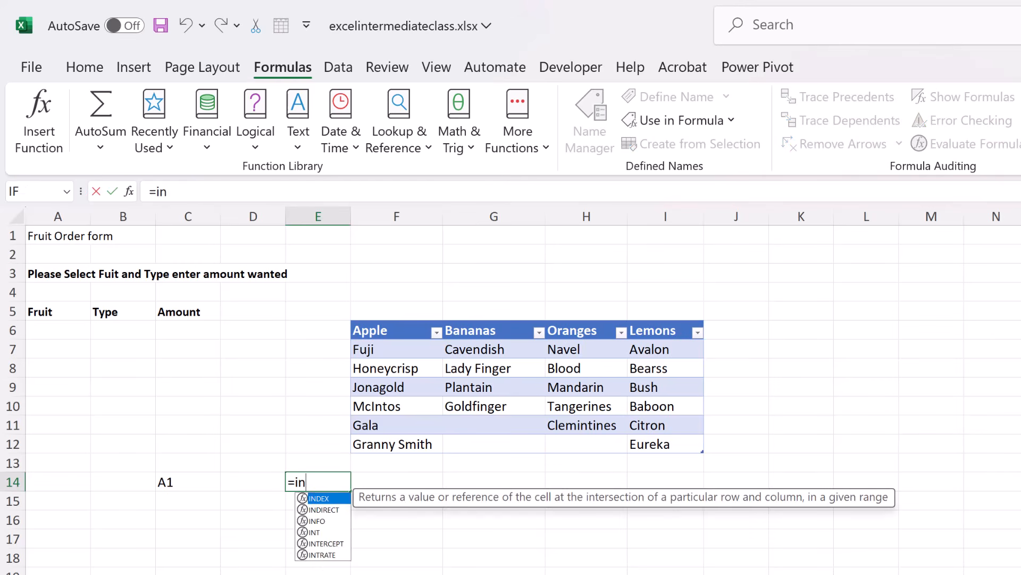
double_click(326, 511)
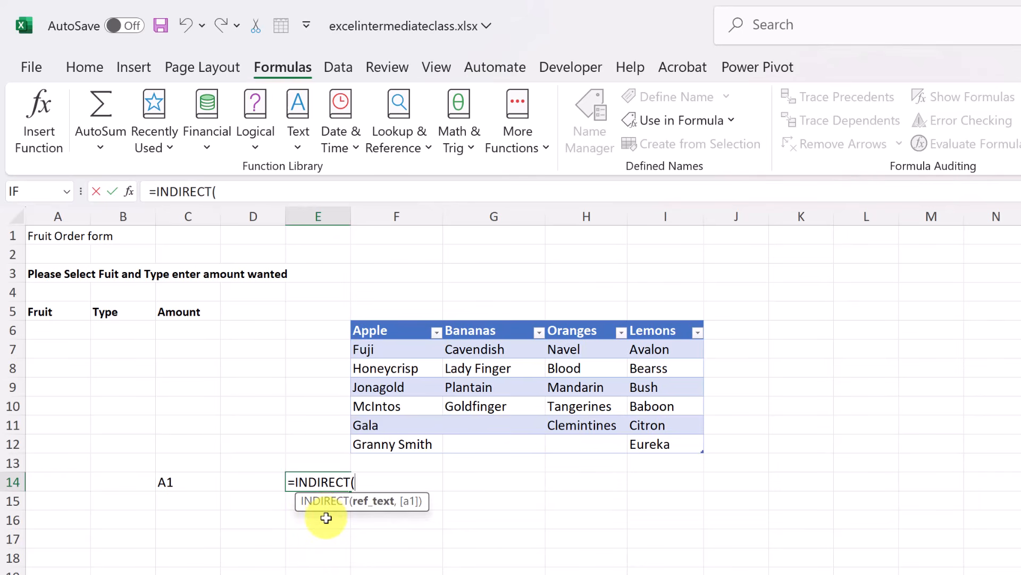
left_click(188, 485)
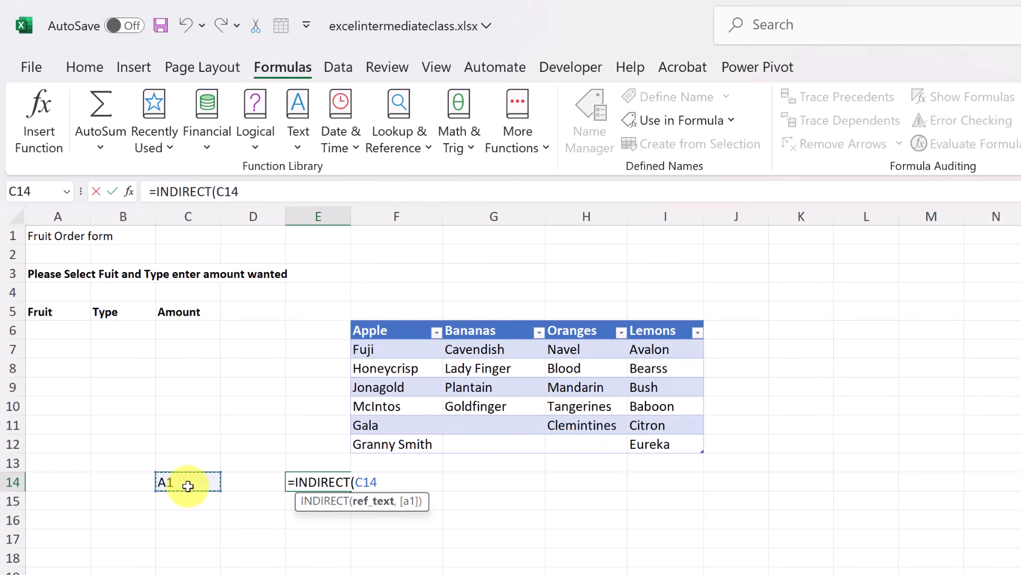
type(")")
key("Return")
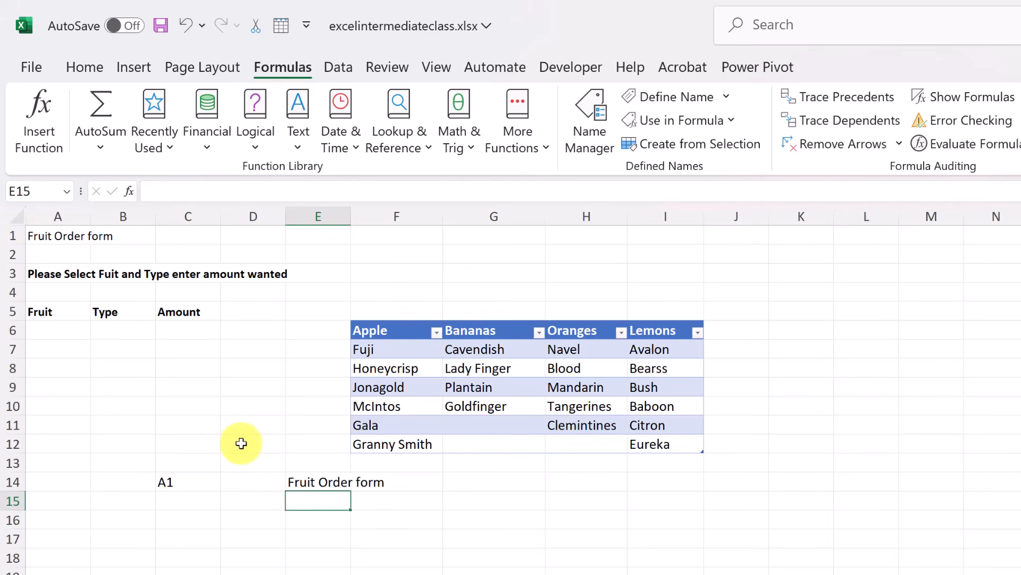
- Add list data validation to cell A6, using the table headers =$F$6:$I$6 as the source
left_click(70, 332)
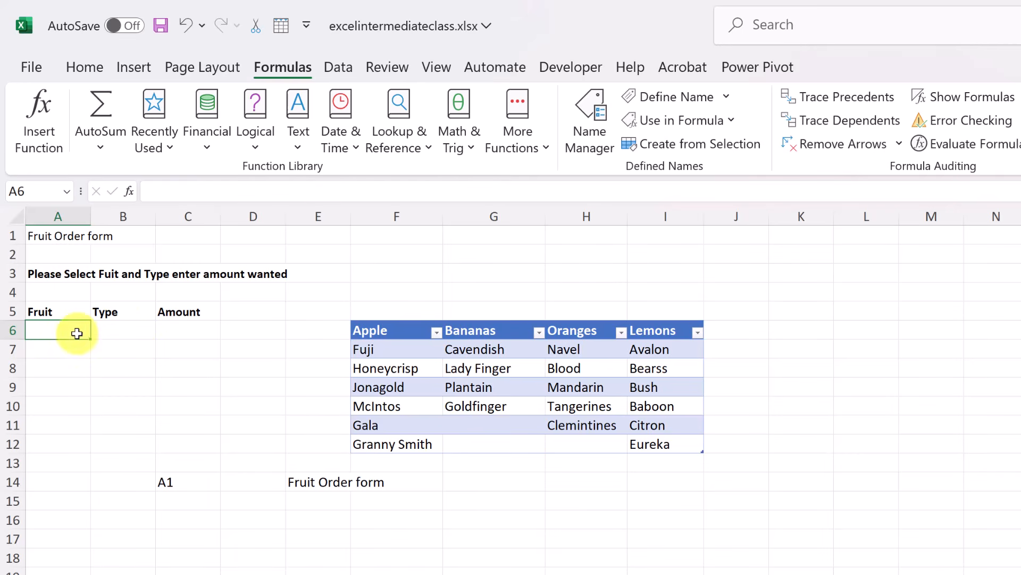
left_click(329, 65)
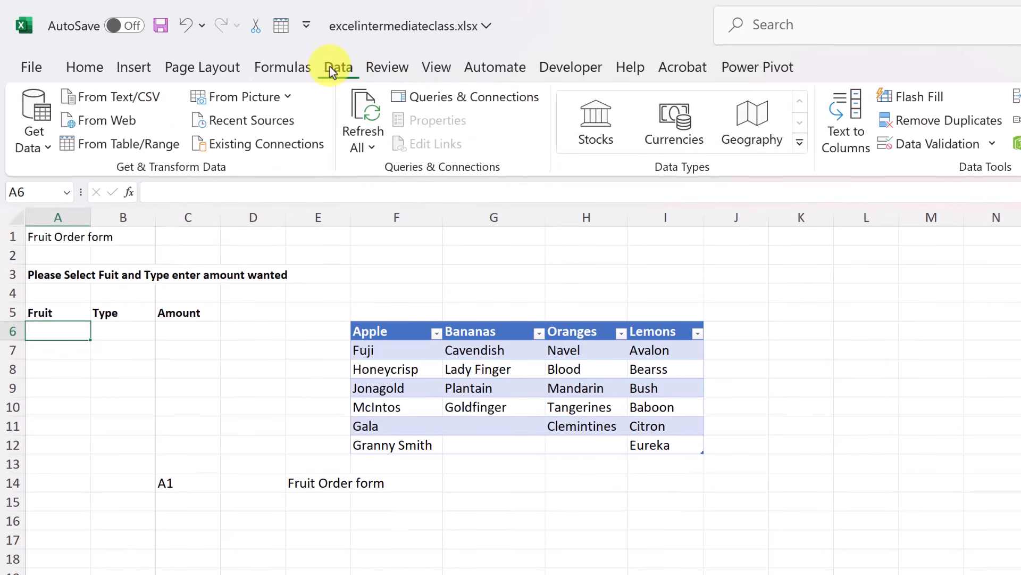
left_click(927, 144)
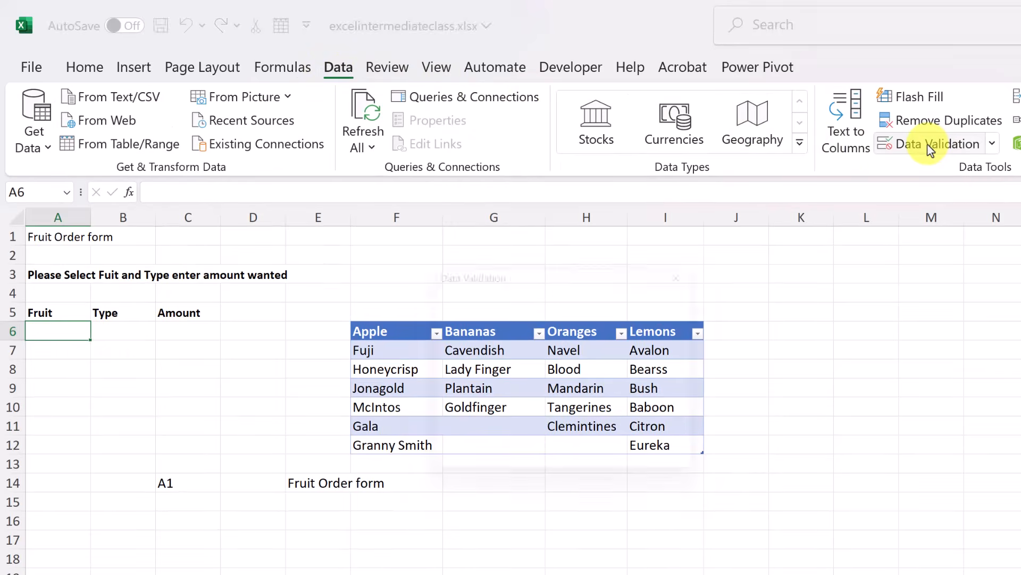
left_click(532, 339)
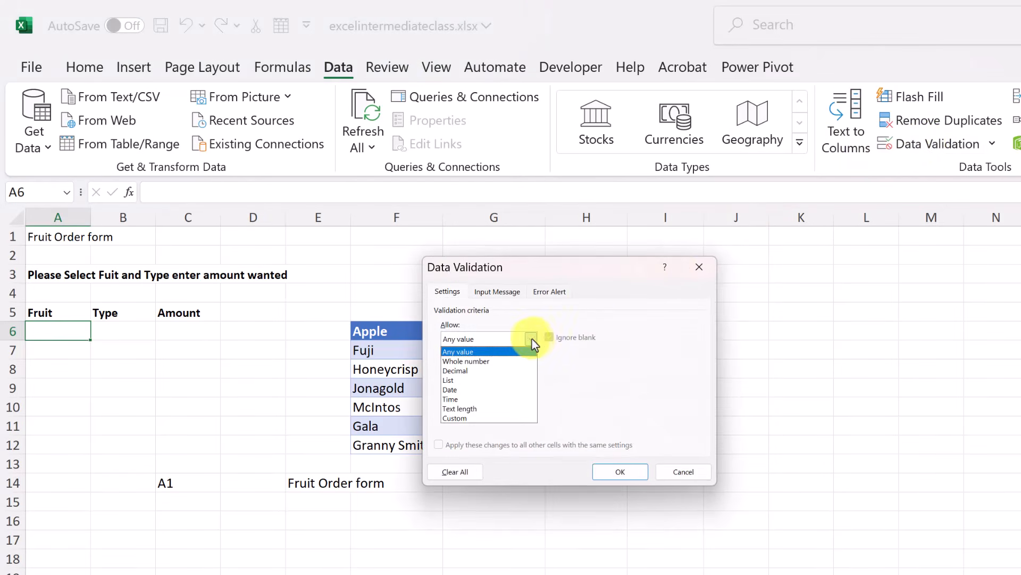
left_click(481, 388)
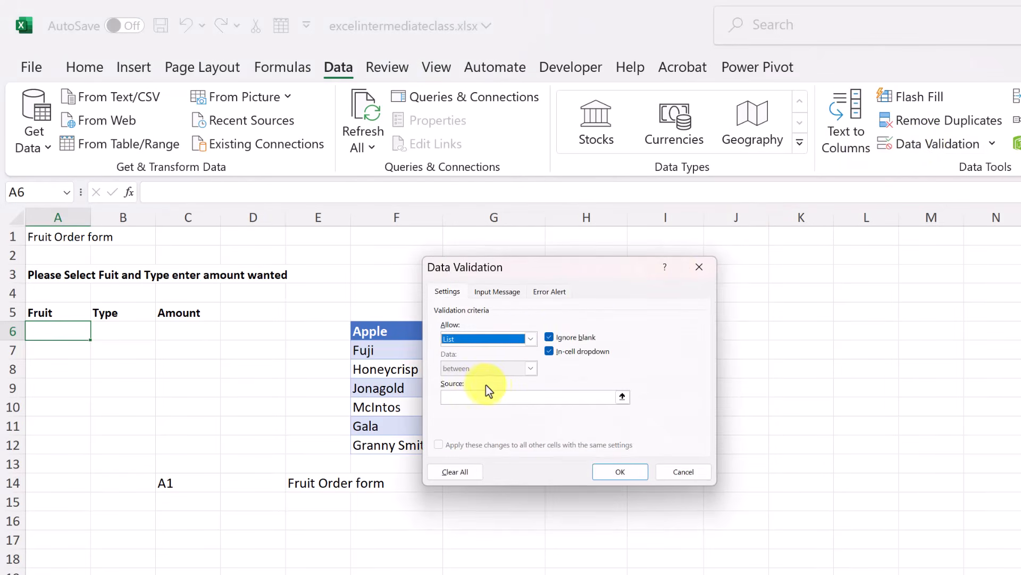
left_click(623, 397)
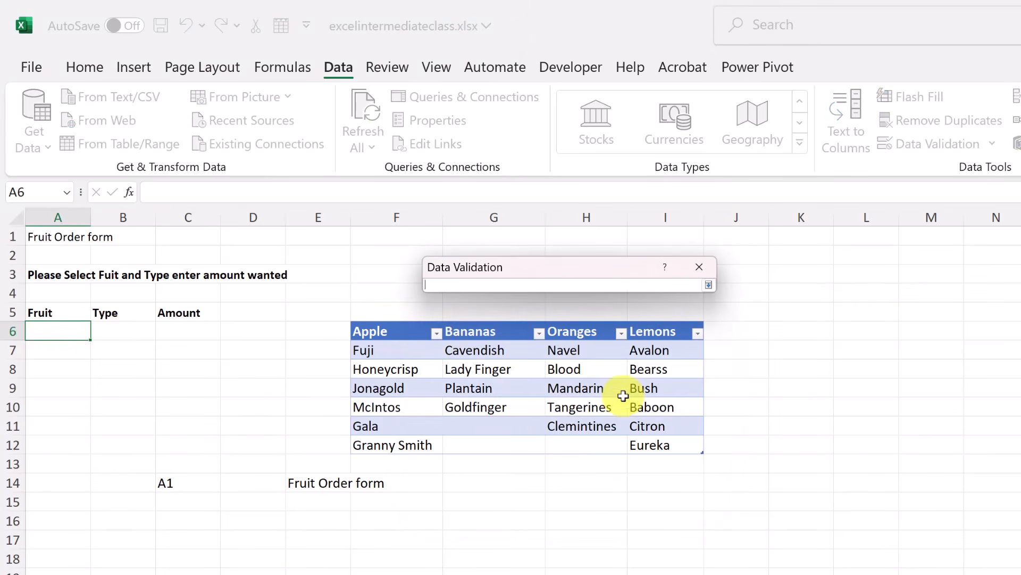
left_click_drag(388, 328, 652, 331)
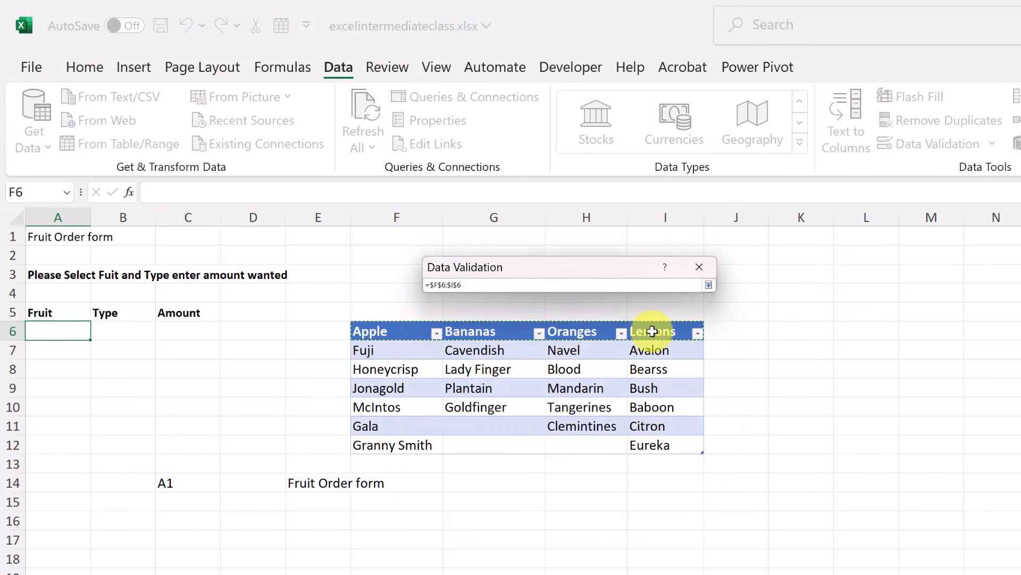
key("Return")
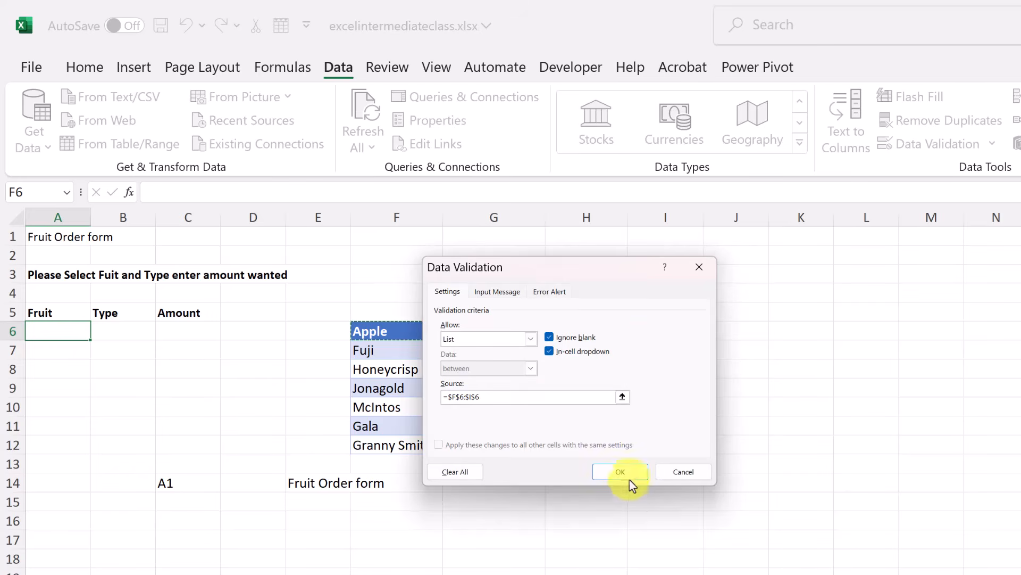
left_click(623, 473)
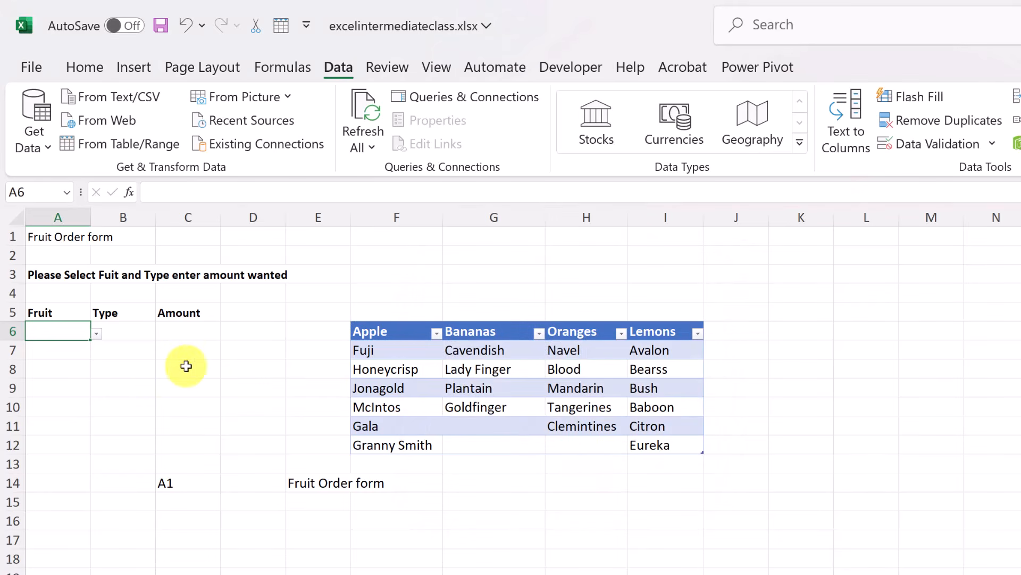
- Try the Fruit drop-down in cell A6 by choosing Bananas, and finish with Apple selected
left_click(97, 335)
left_click(62, 361)
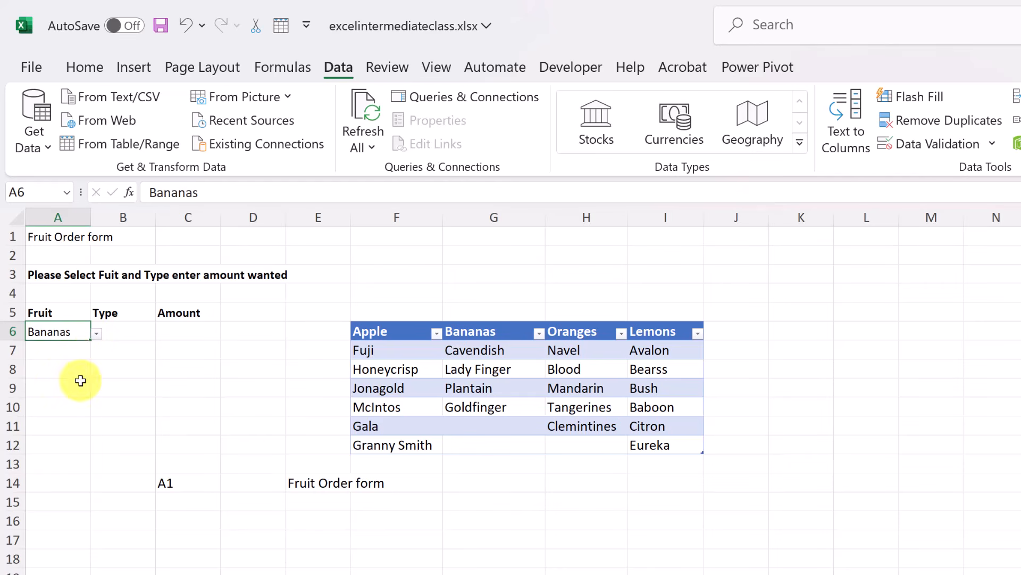
left_click(97, 334)
left_click(62, 347)
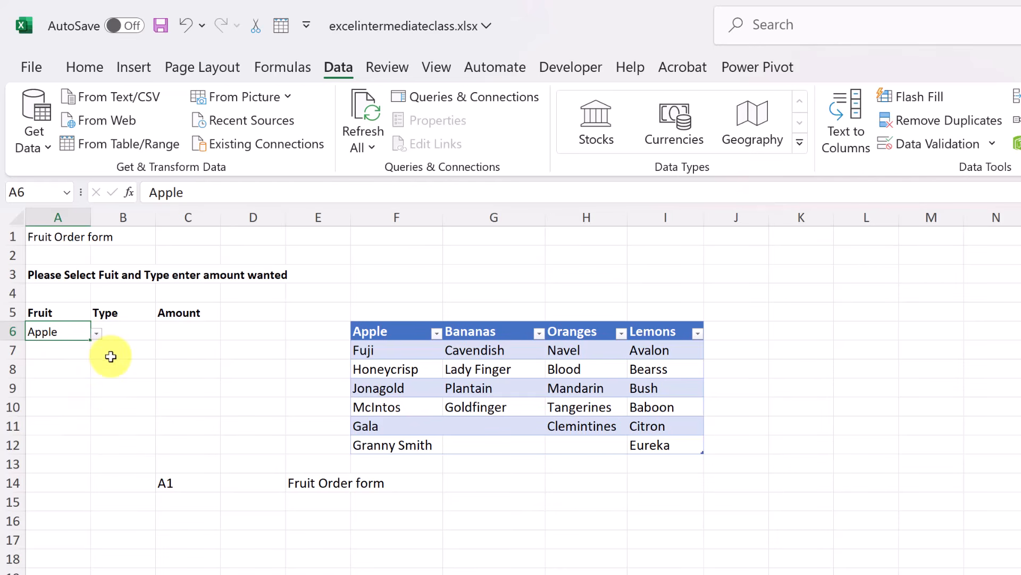
- Add list data validation to the Type cell B6 with the source =indirect(A6)
left_click(131, 337)
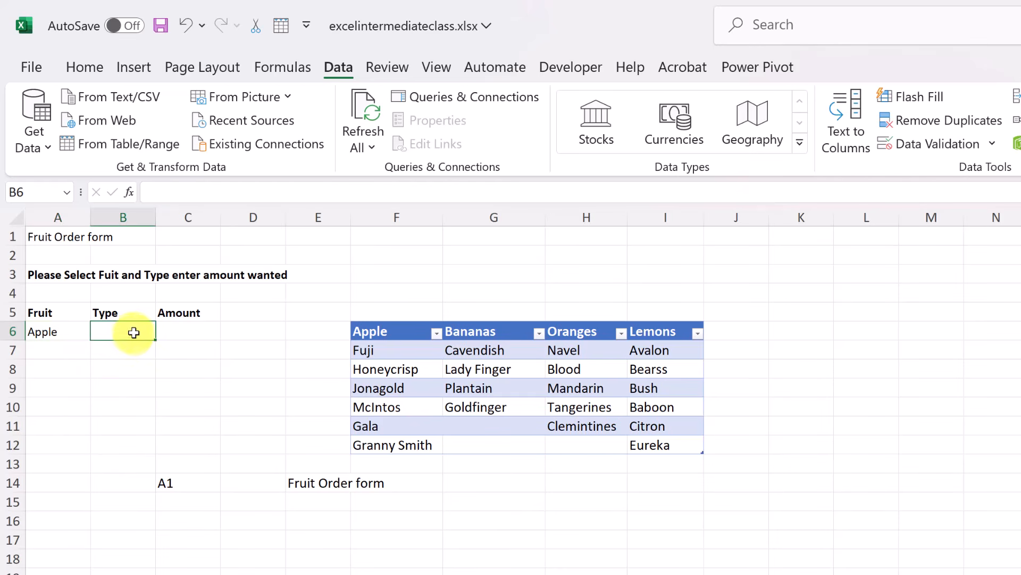
left_click(54, 335)
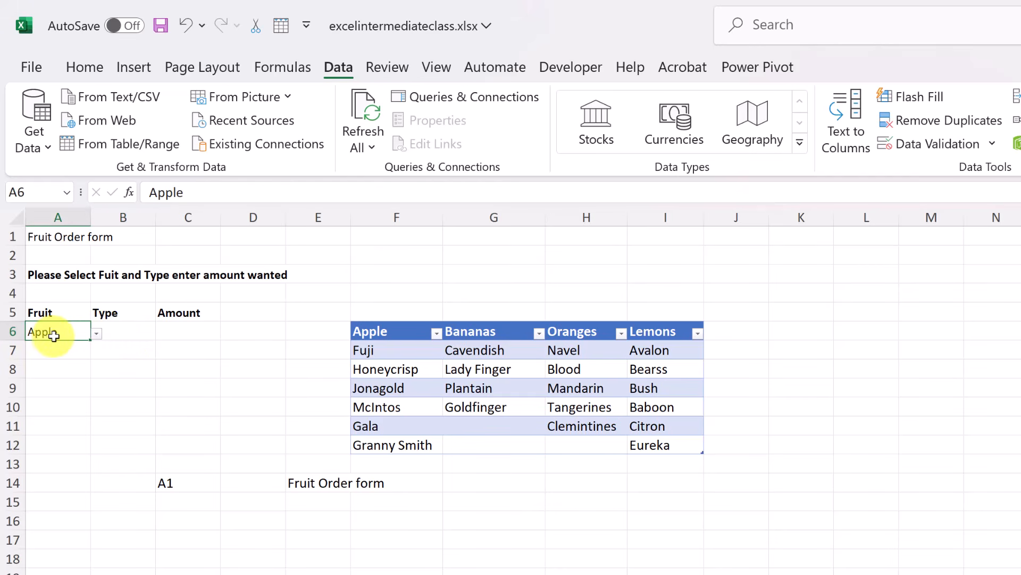
left_click(126, 335)
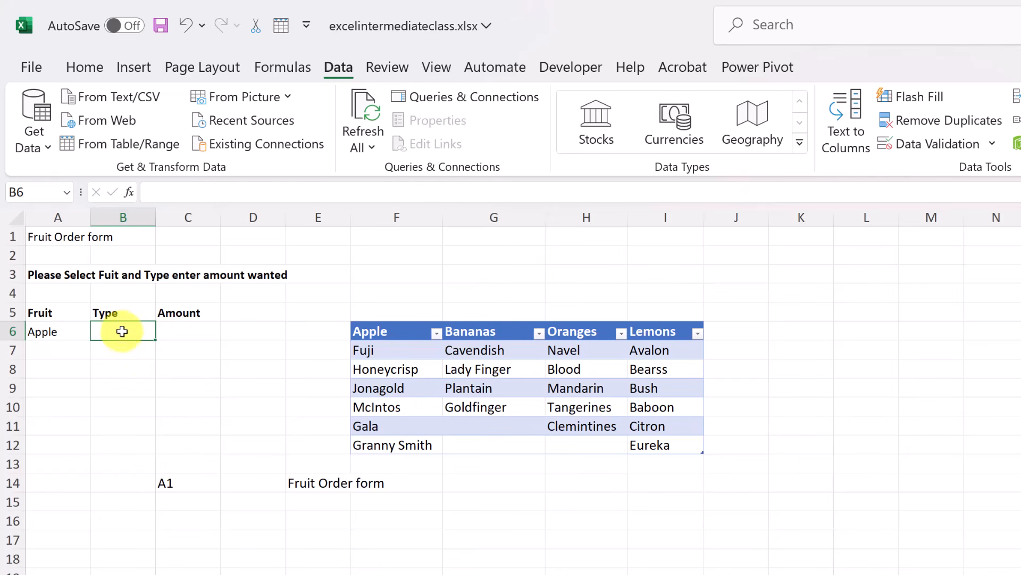
left_click(931, 149)
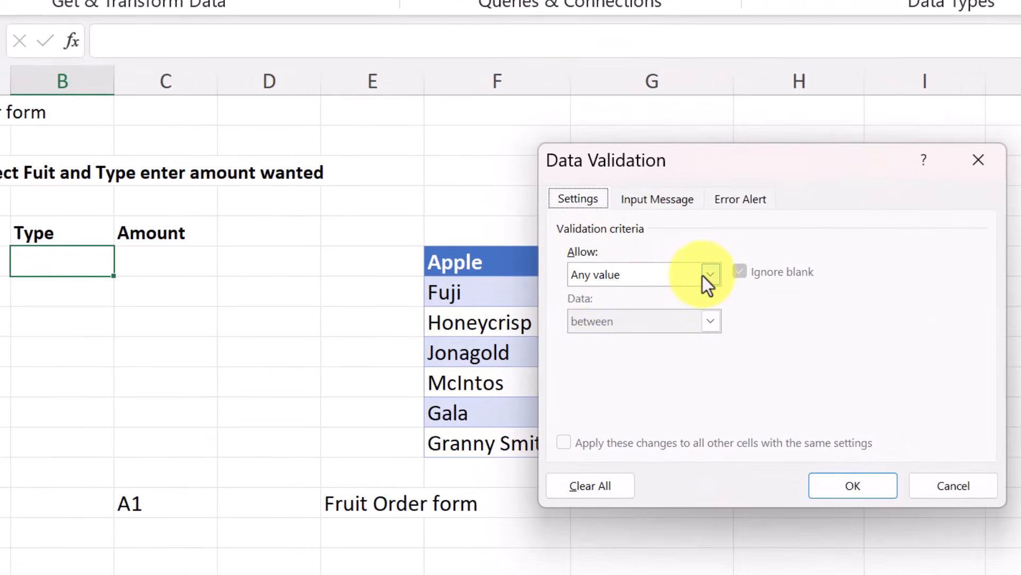
left_click(711, 273)
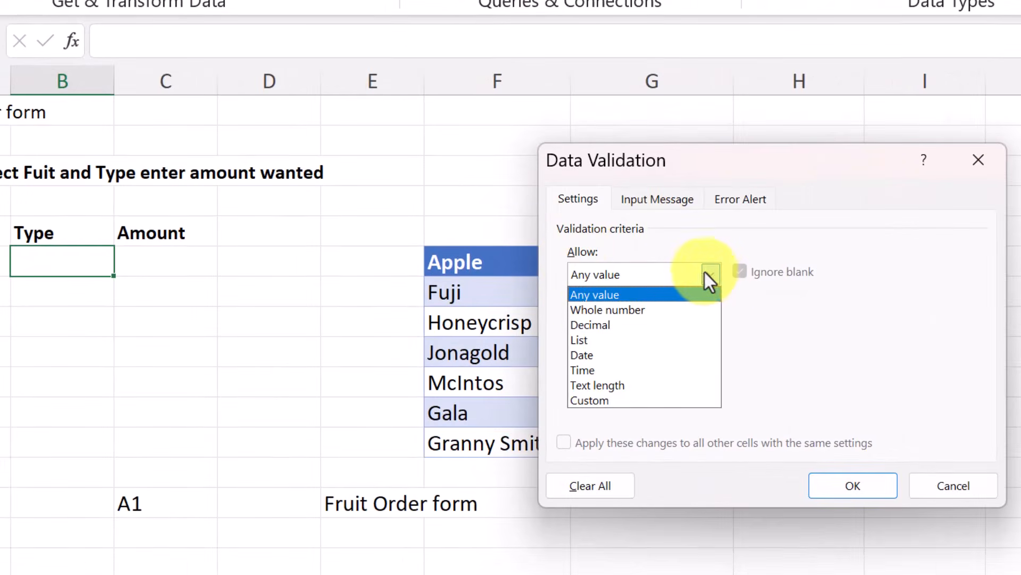
left_click(659, 340)
left_click(633, 367)
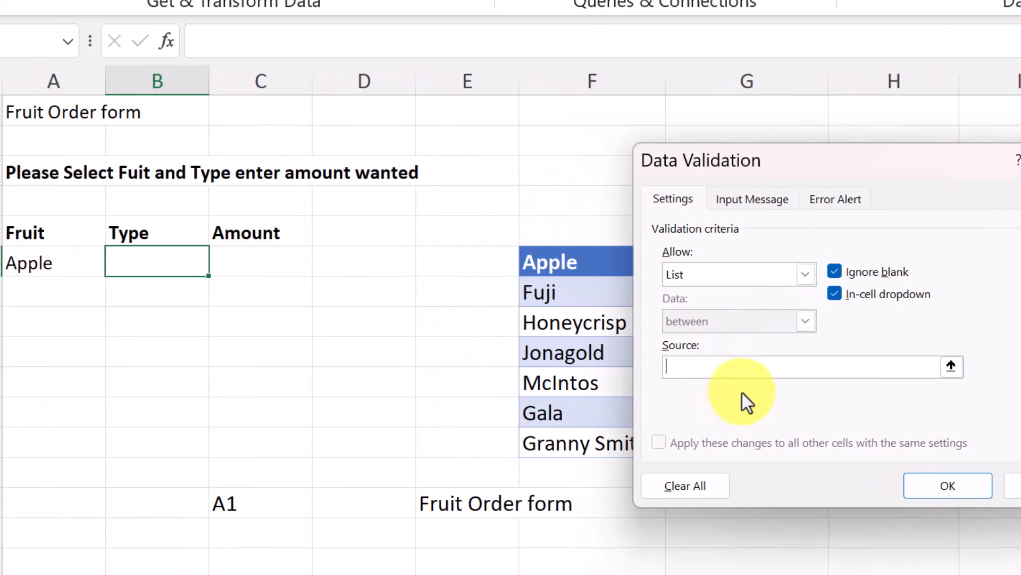
type("=indirect")
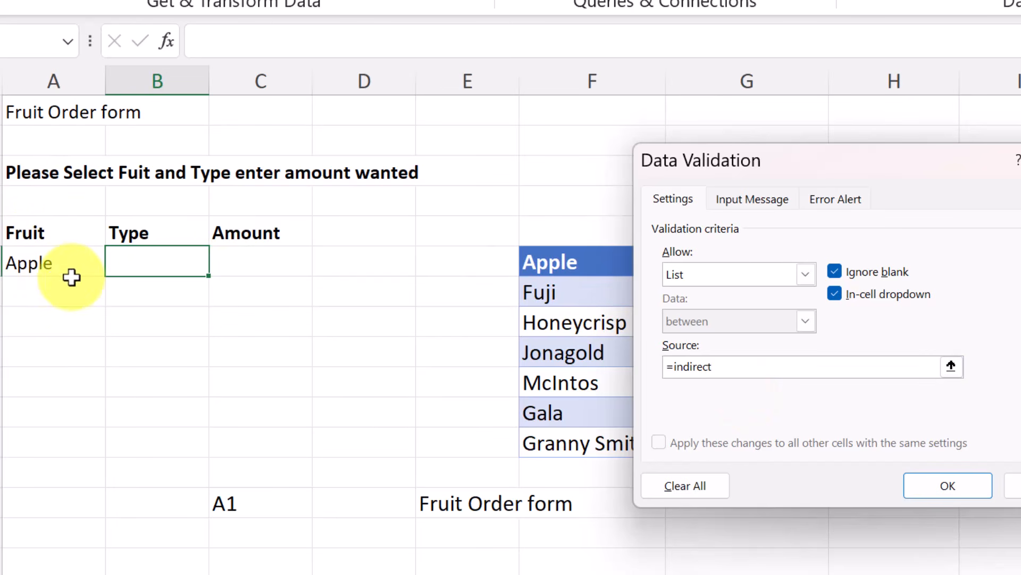
type("(A")
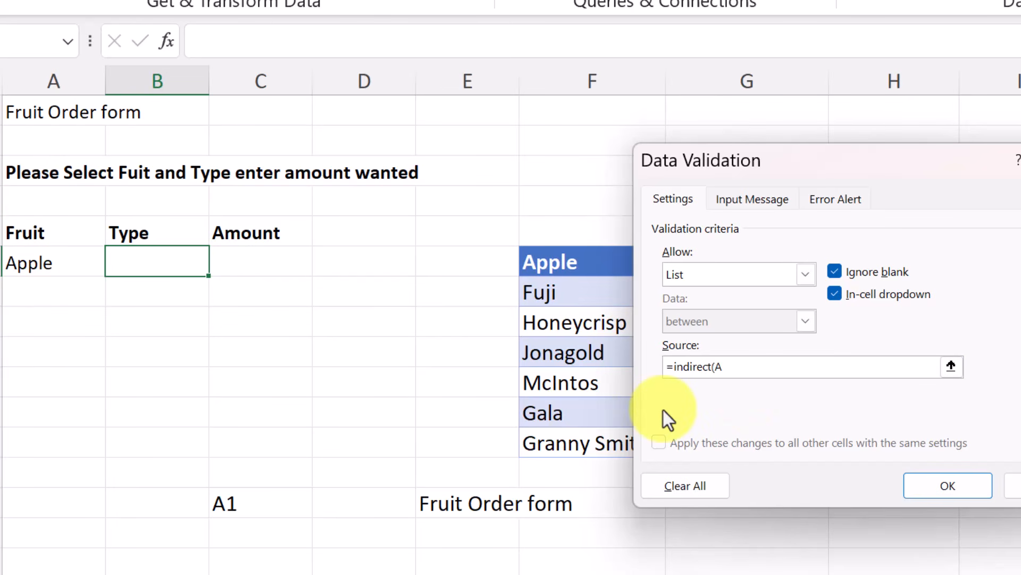
type("6)")
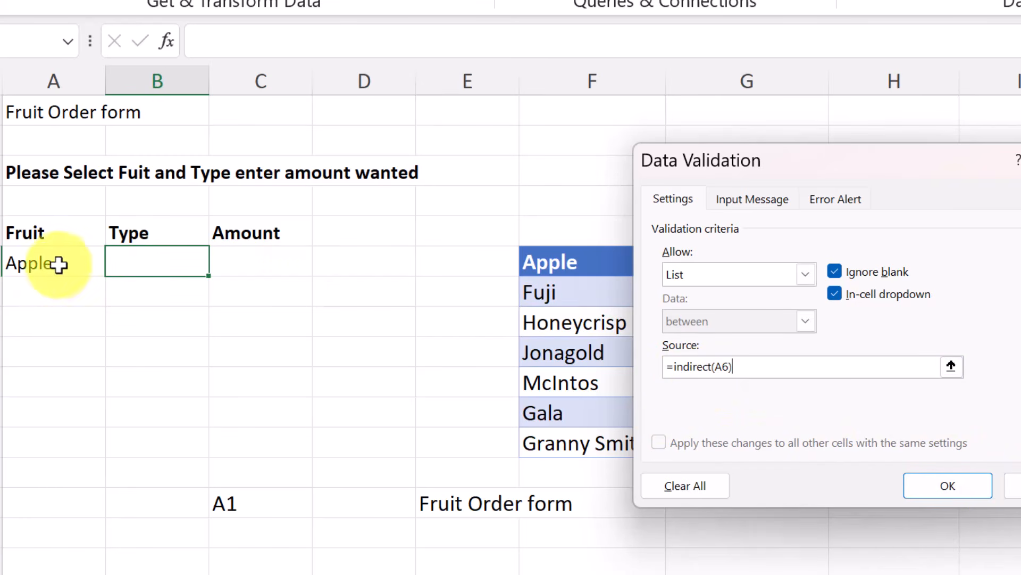
left_click(948, 485)
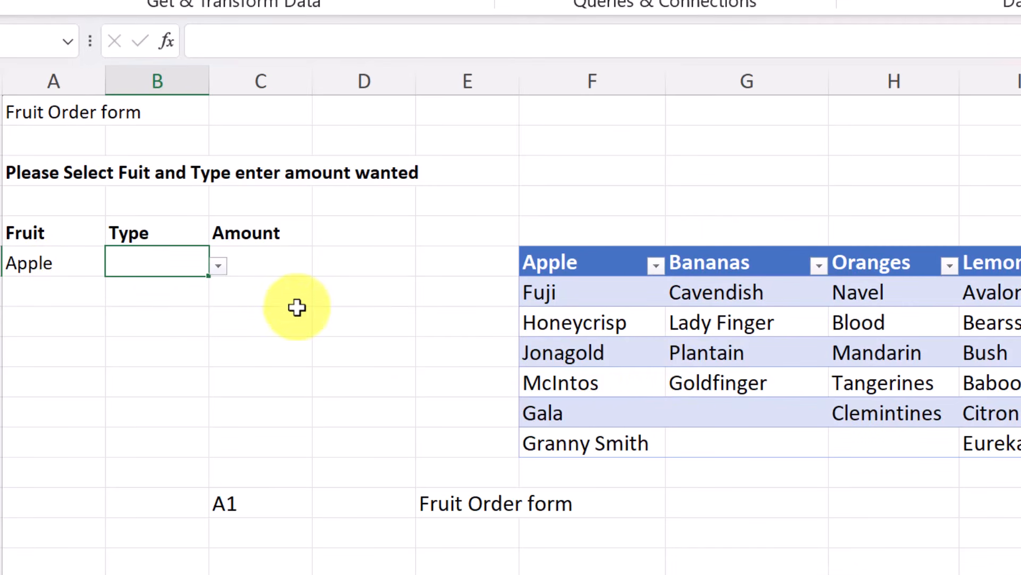
- Choose Honeycrisp as the type in B6 and fill A6:B6 down through row 11
left_click(216, 267)
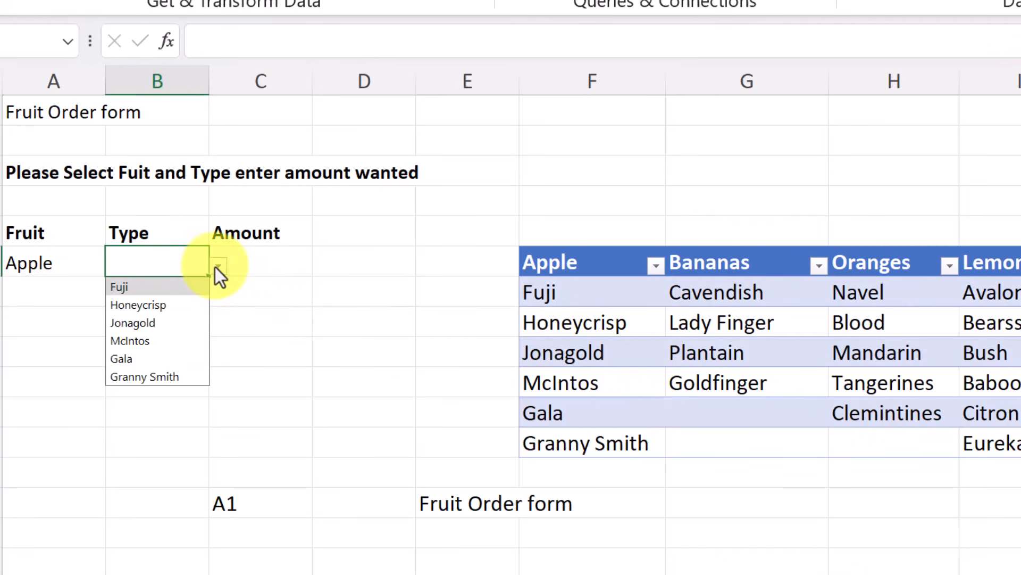
left_click(160, 308)
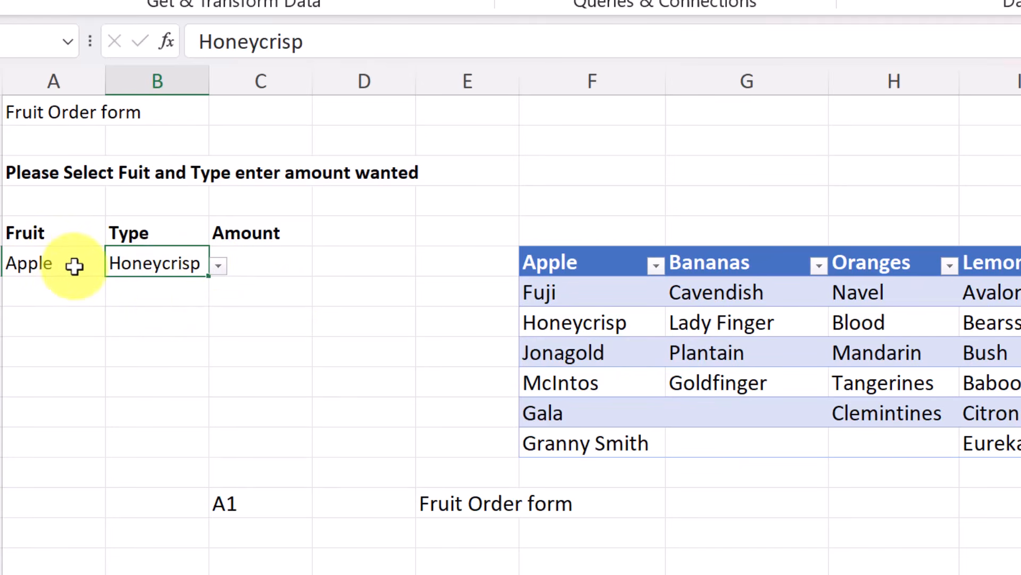
left_click(93, 291)
left_click_drag(94, 266, 206, 425)
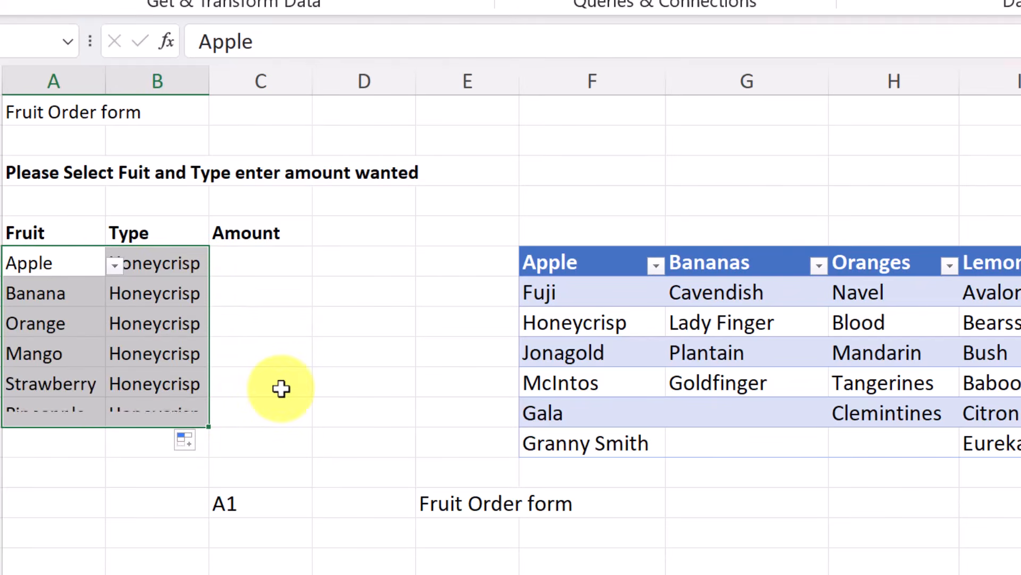
left_click(281, 389)
- Set the fruit in A7 to Oranges and its type in B7 to Blood
left_click(61, 297)
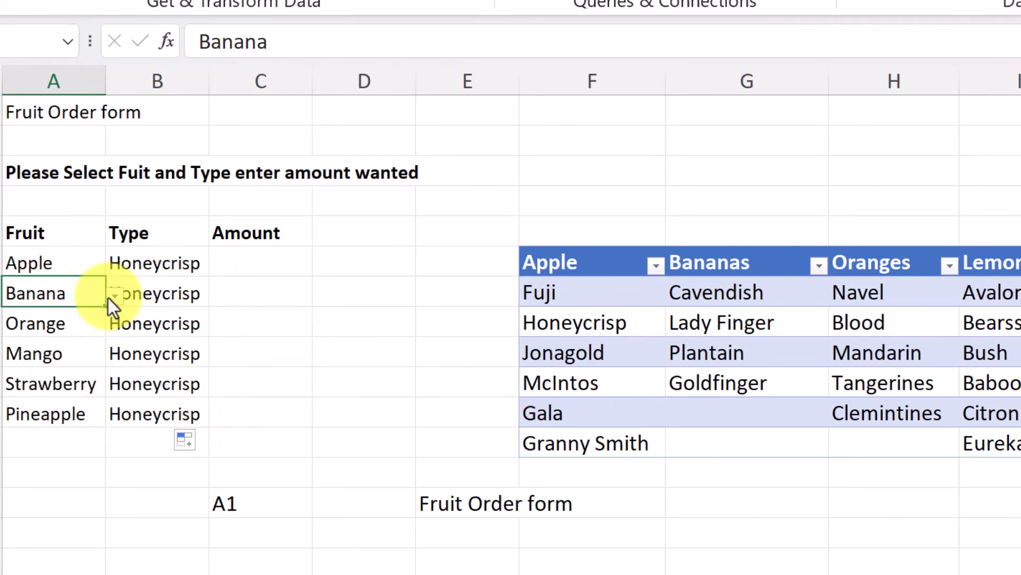
left_click(110, 296)
left_click(61, 352)
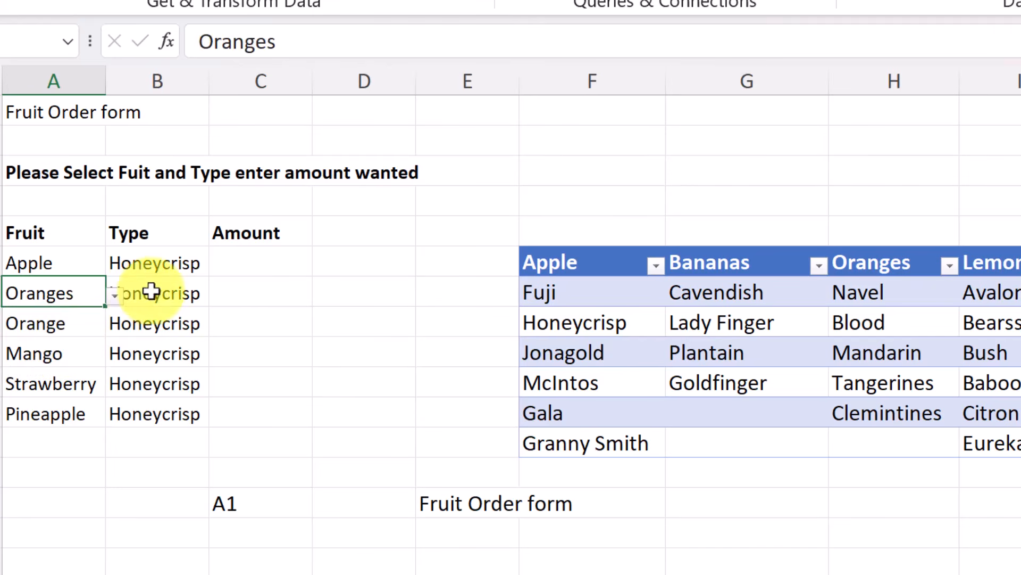
left_click(167, 293)
left_click(218, 296)
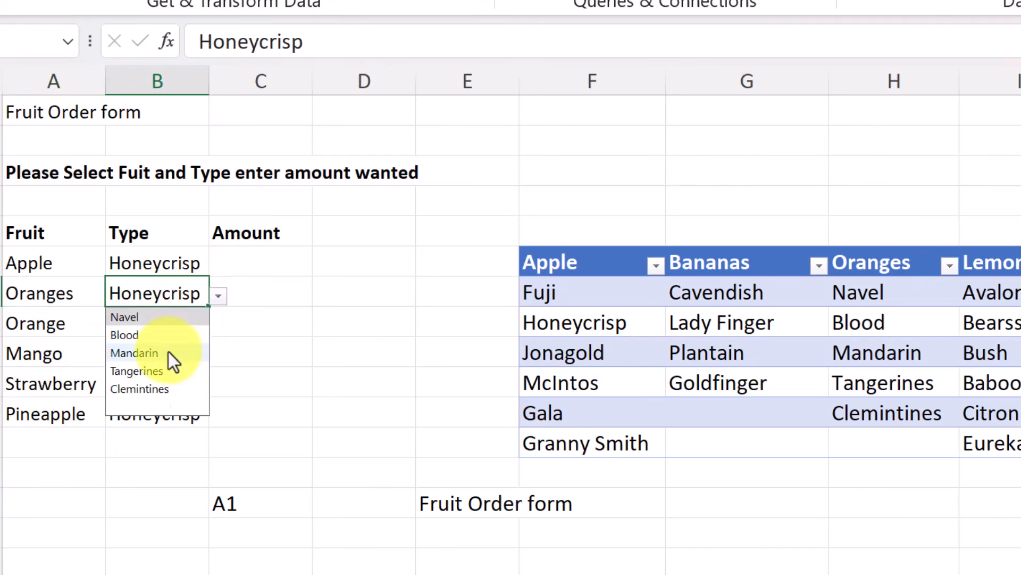
left_click(168, 335)
- Set the fruit in A8 to Apple and its type in B8 to Jonagold
left_click(53, 323)
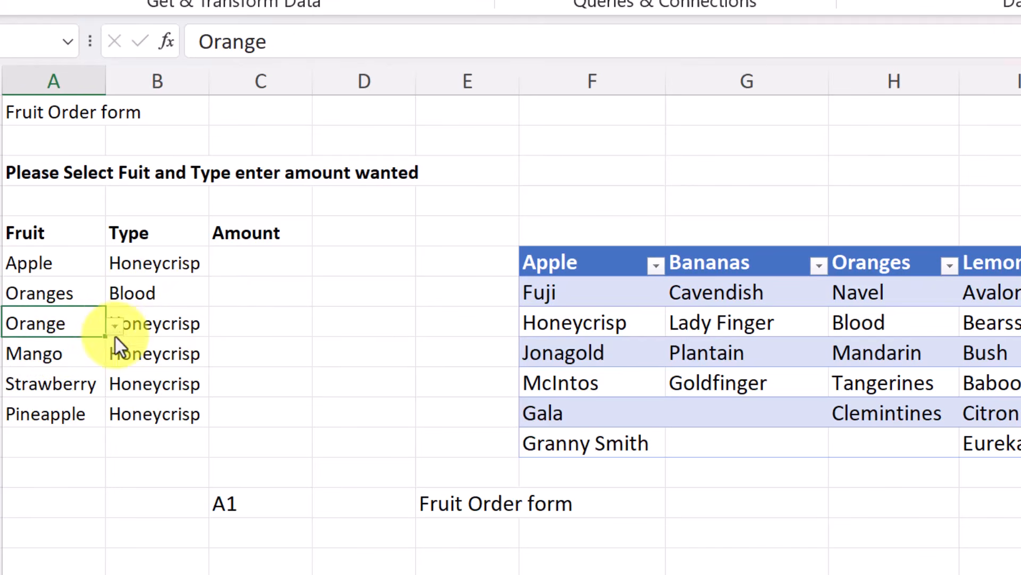
left_click(113, 326)
left_click(70, 348)
left_click(201, 322)
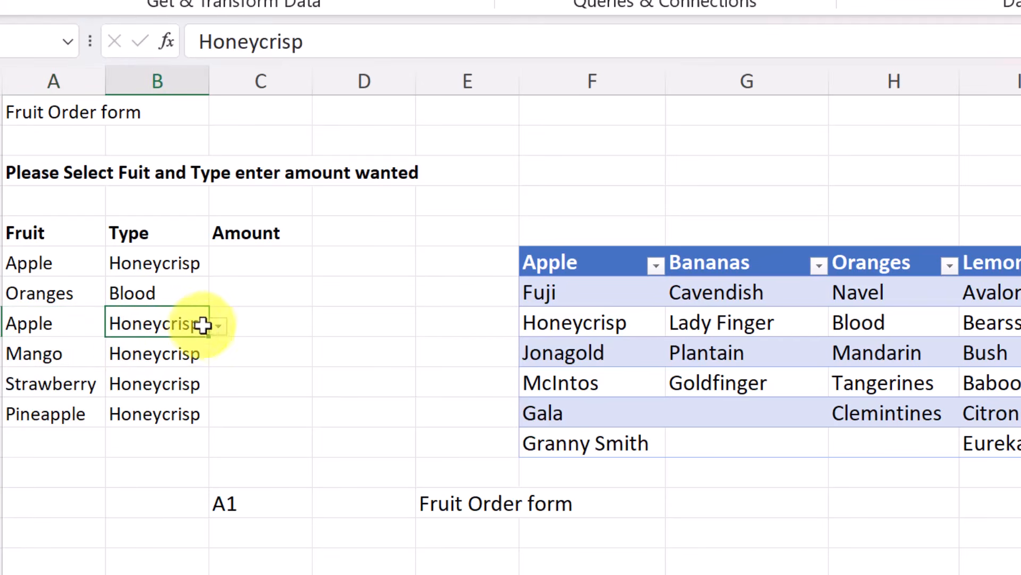
left_click(217, 326)
left_click(169, 383)
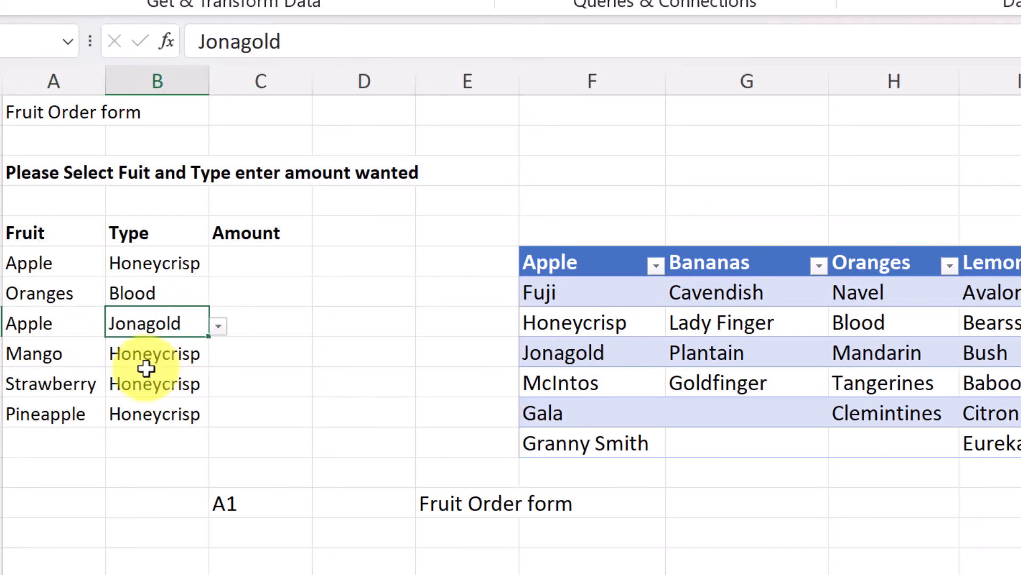
- Set the fruit in A9 to Apple and its type in B9 to McIntos
left_click(74, 355)
left_click(113, 358)
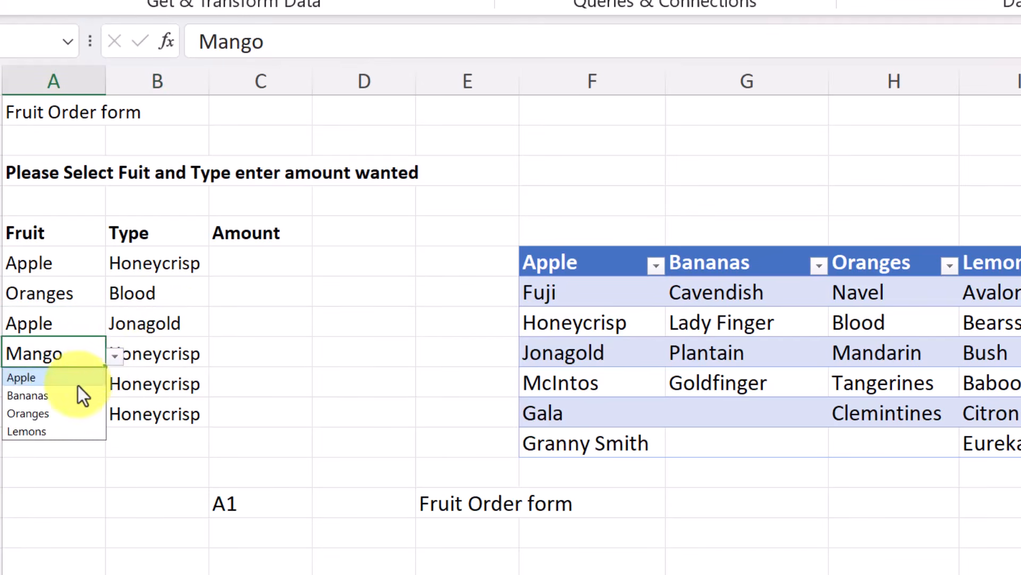
left_click(82, 383)
left_click(166, 355)
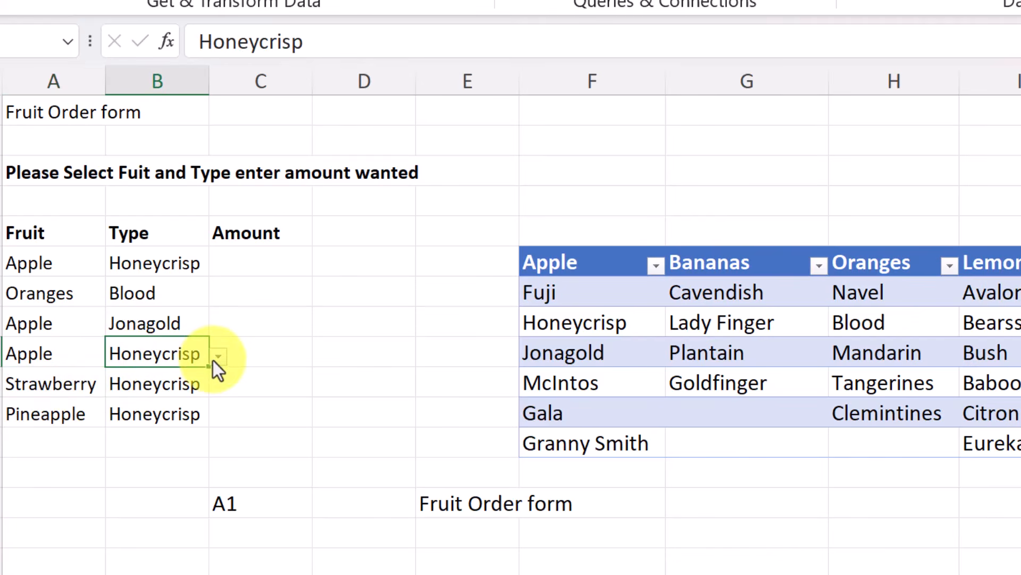
left_click(217, 358)
left_click(193, 431)
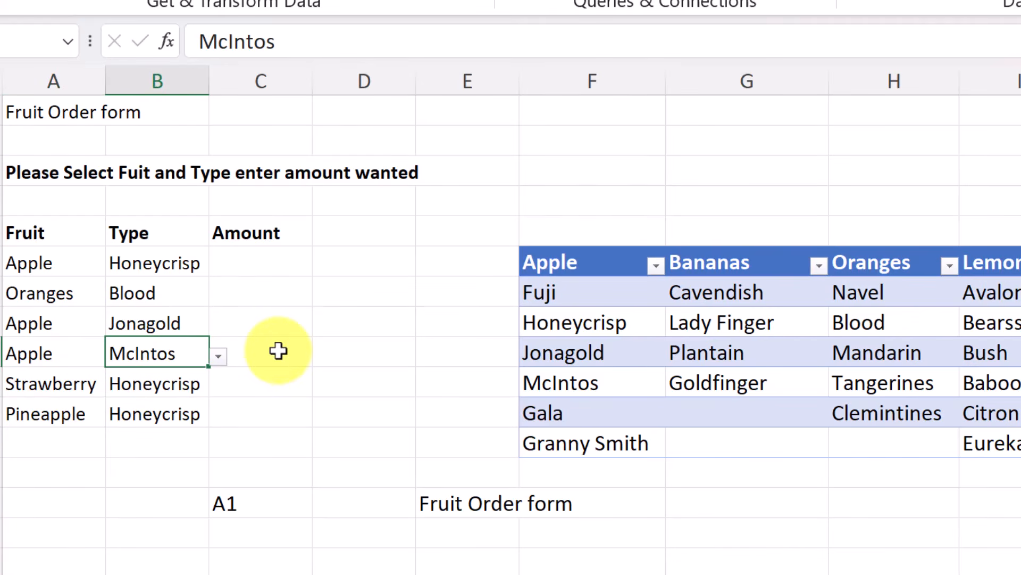
- Enter an amount of 50 in C6 for the Honeycrisp apples in the first order row
left_click(265, 263)
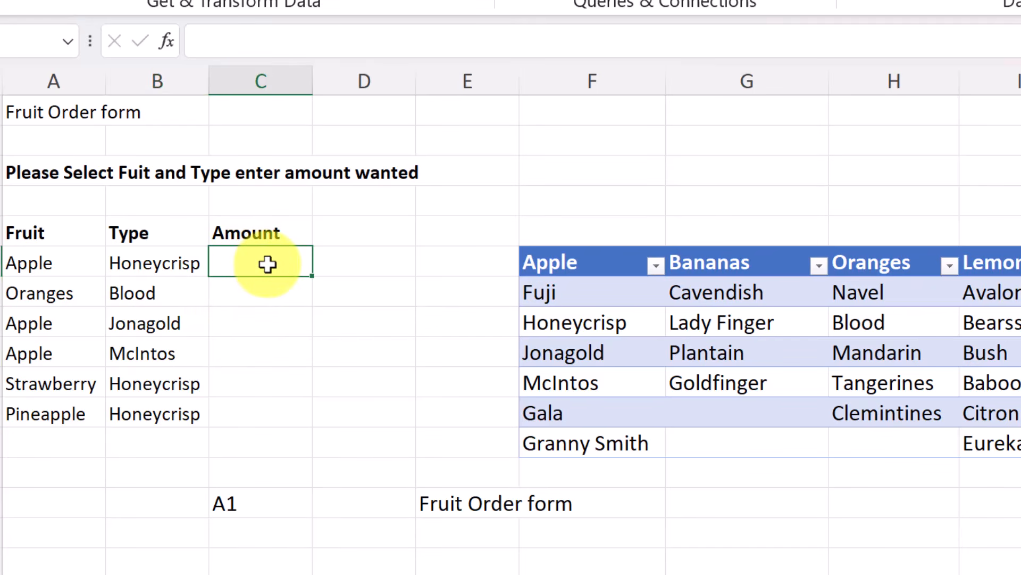
type("50")
left_click(272, 300)
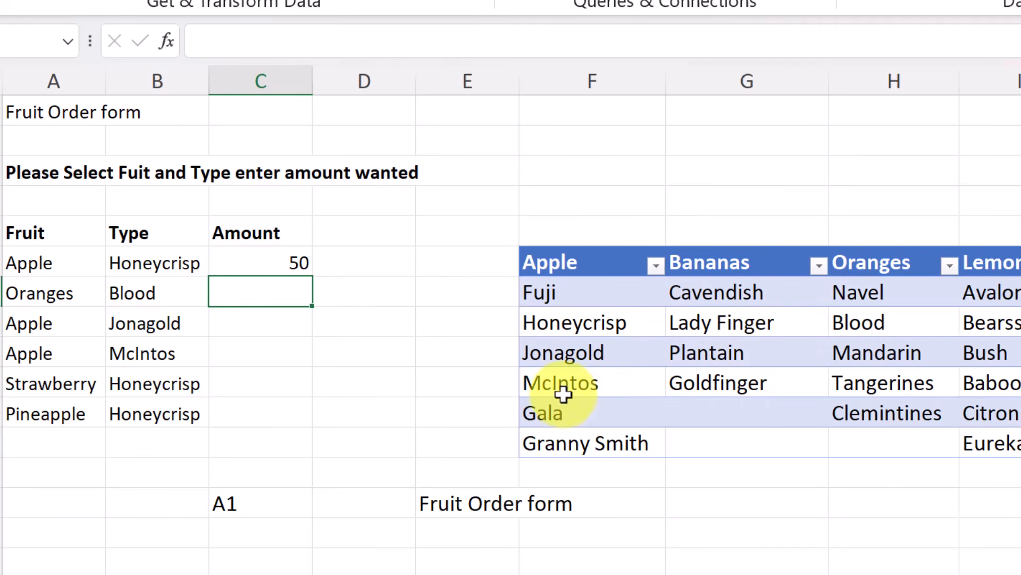
- Correct the apple type McIntos to McIntosh in cell F10 of the fruit table
double_click(626, 384)
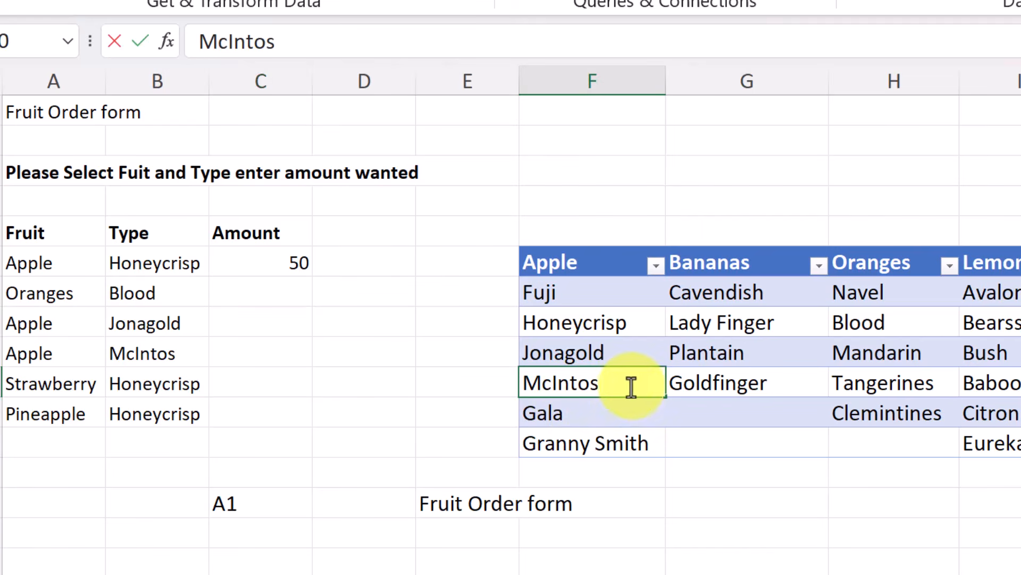
type("h")
left_click(732, 435)
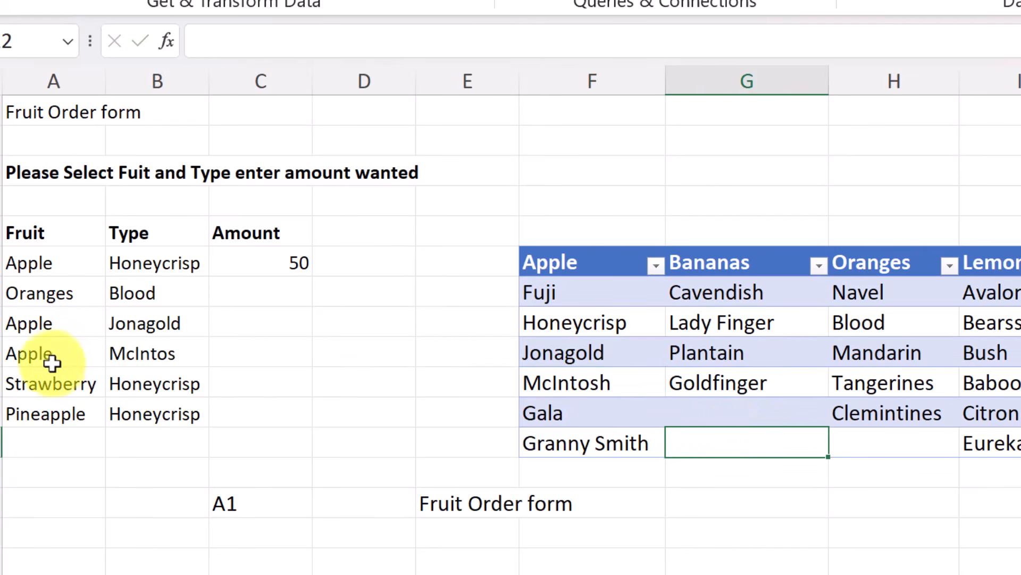
- Choose the corrected type McIntosh for the apple order in B9
left_click(144, 355)
left_click(216, 355)
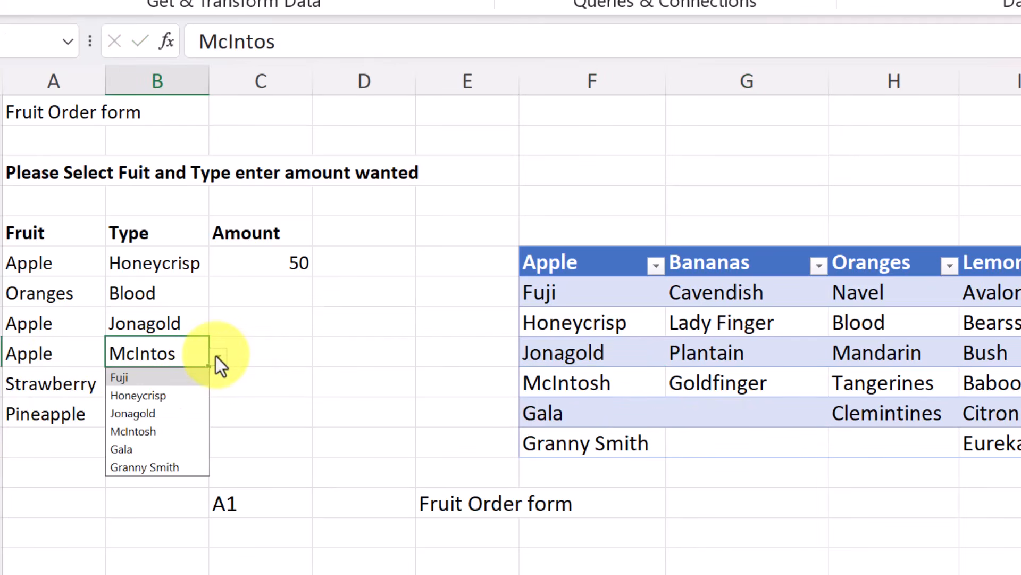
left_click(160, 432)
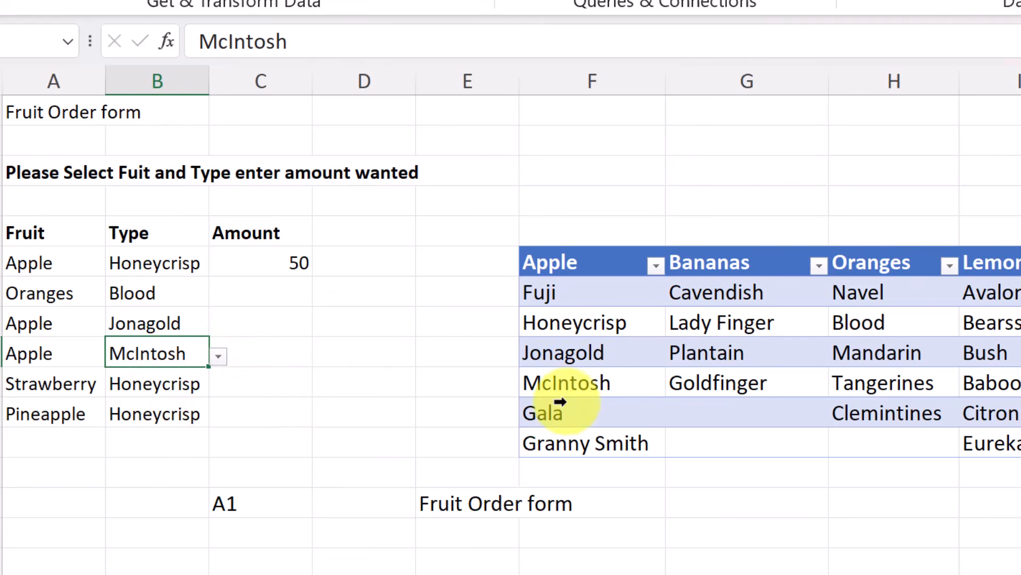
- Add the placeholder type "example" to the Bananas column in G11, below Goldfinger
left_click(721, 416)
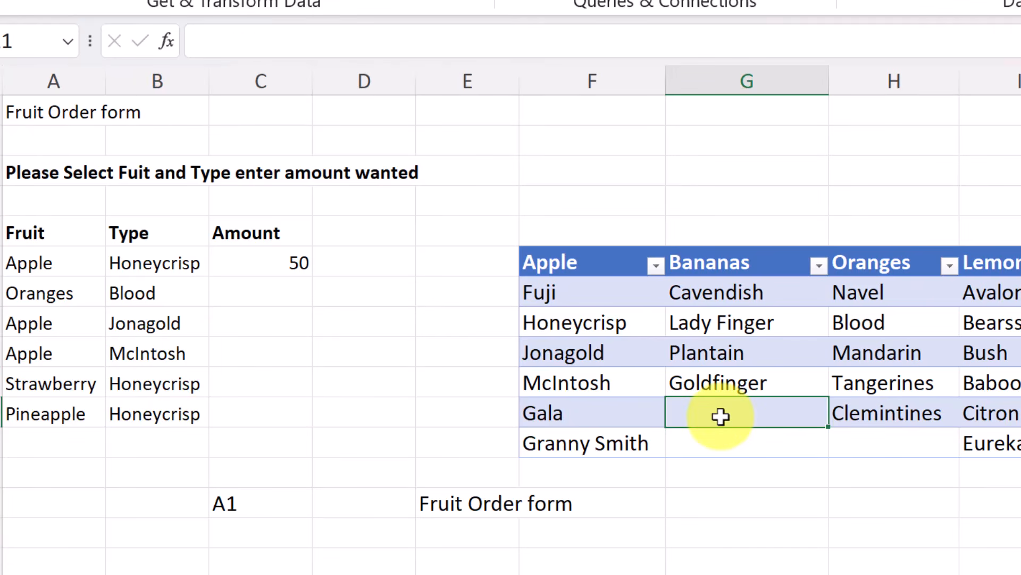
type("exampole")
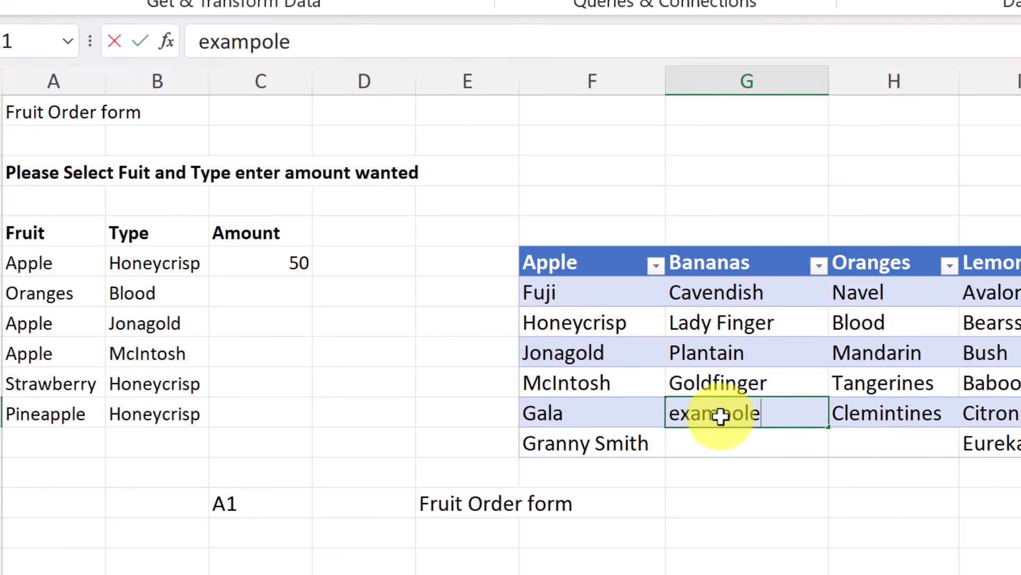
key("BackSpace")
key("BackSpace")
key("BackSpace")
type("le")
left_click(716, 497)
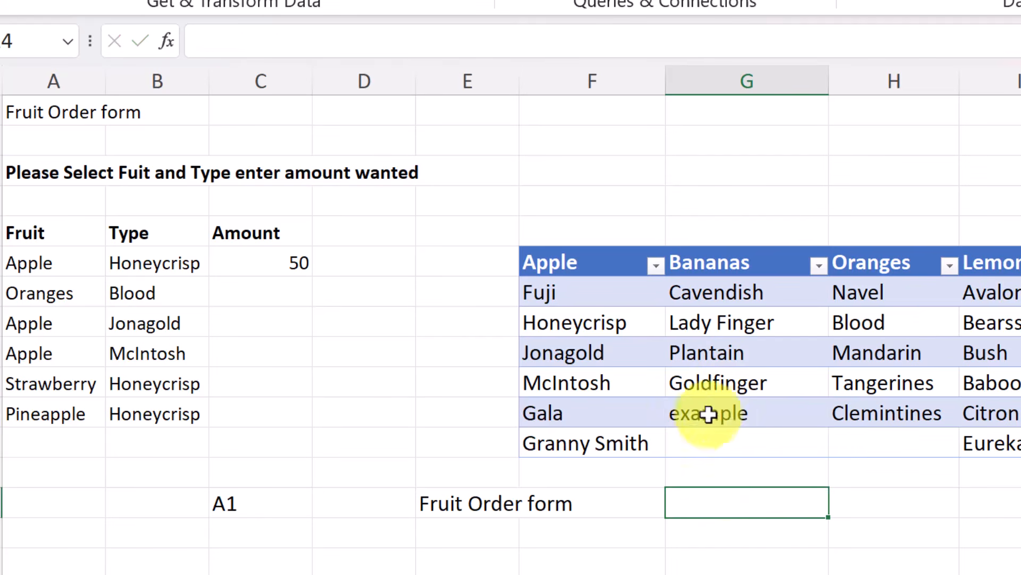
- Set the fruit in A9 to Bananas and its type in B9 to example
left_click(65, 358)
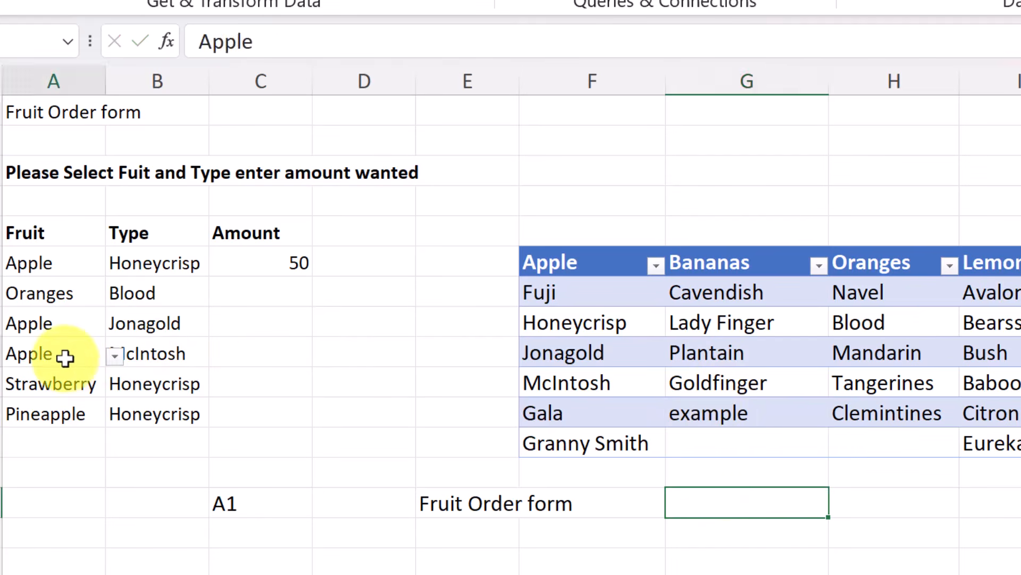
left_click(114, 356)
left_click(74, 394)
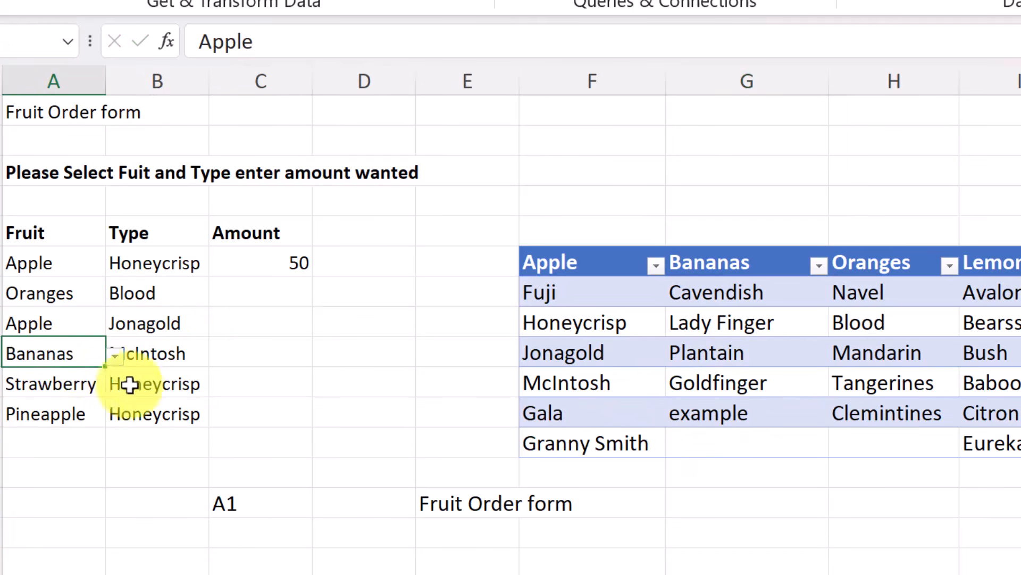
left_click(170, 352)
left_click(219, 357)
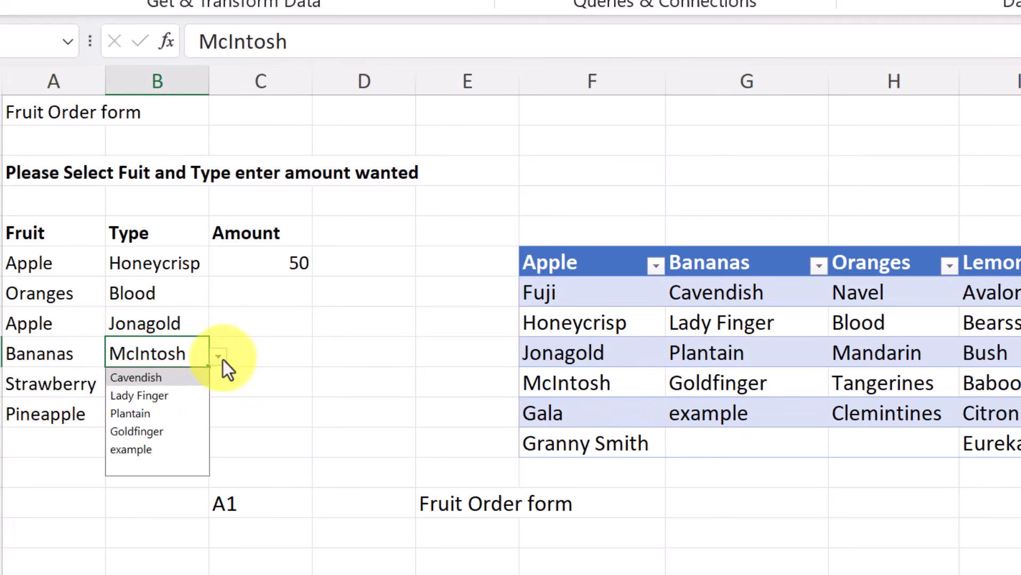
left_click(174, 449)
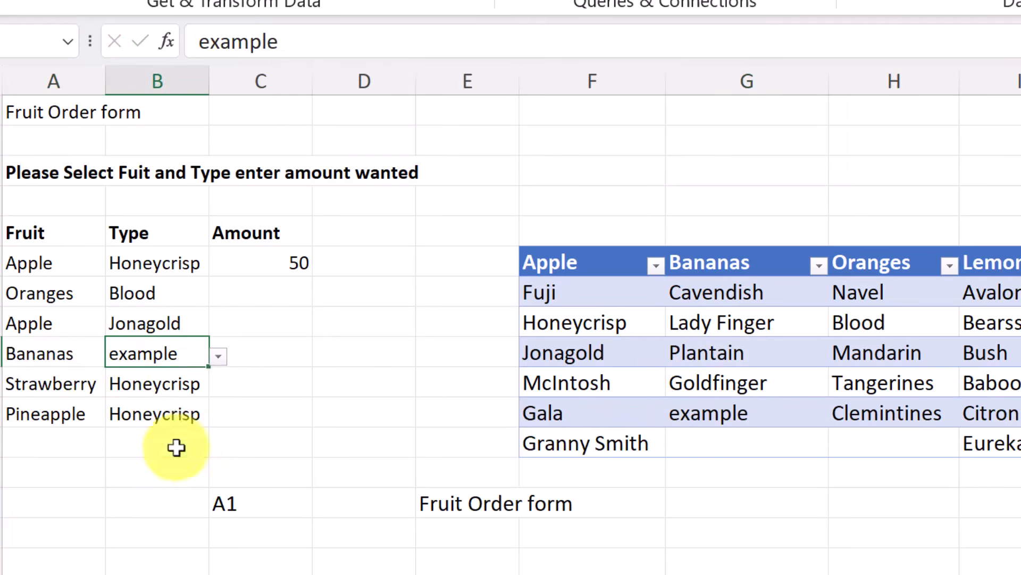
- Clear the placeholder type "example" from G11 in the Bananas column
left_click(743, 423)
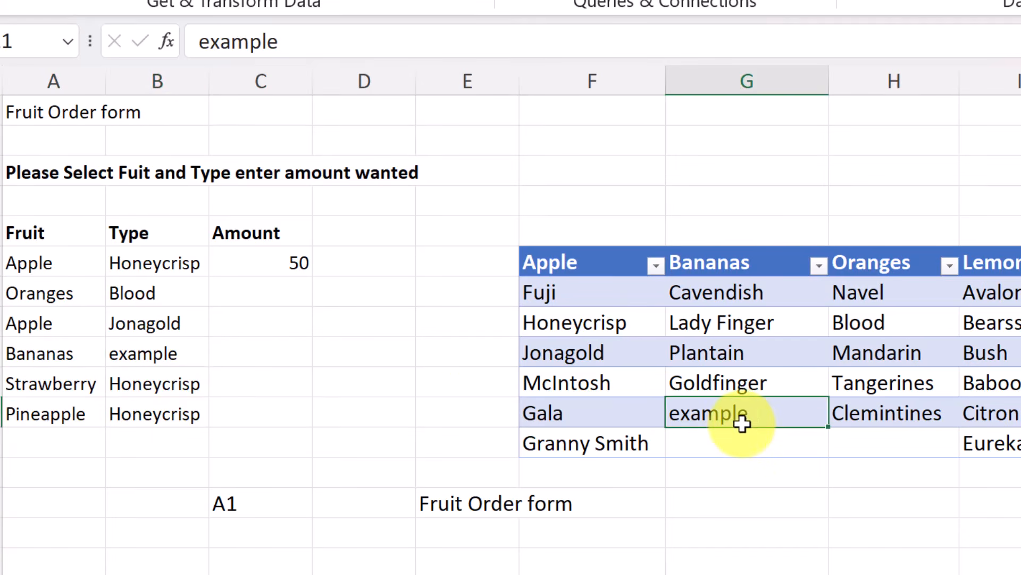
key("Delete")
left_click(754, 454)
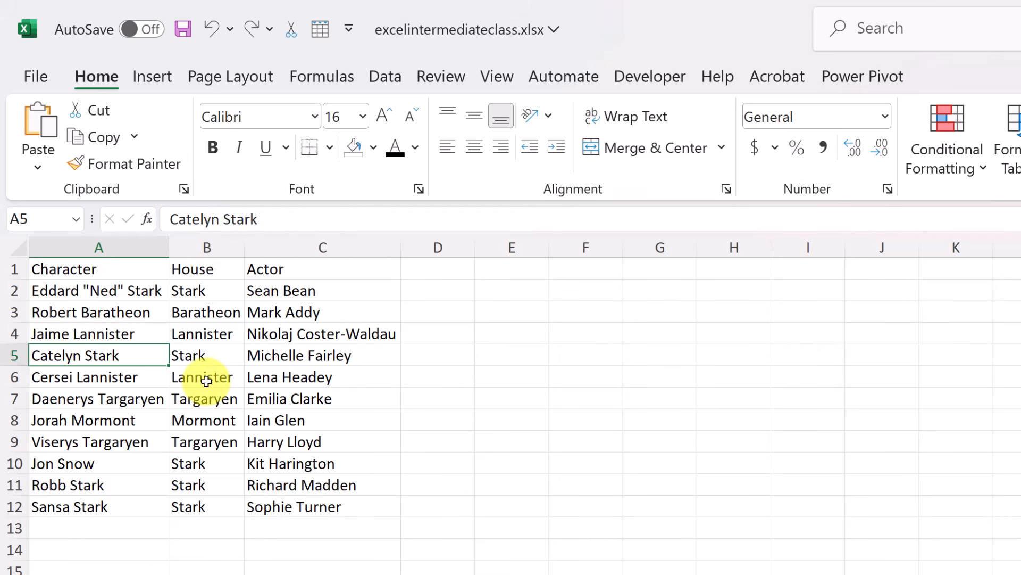
- Convert the character list in A1:C12 into a table with a header row
key("ctrl+t")
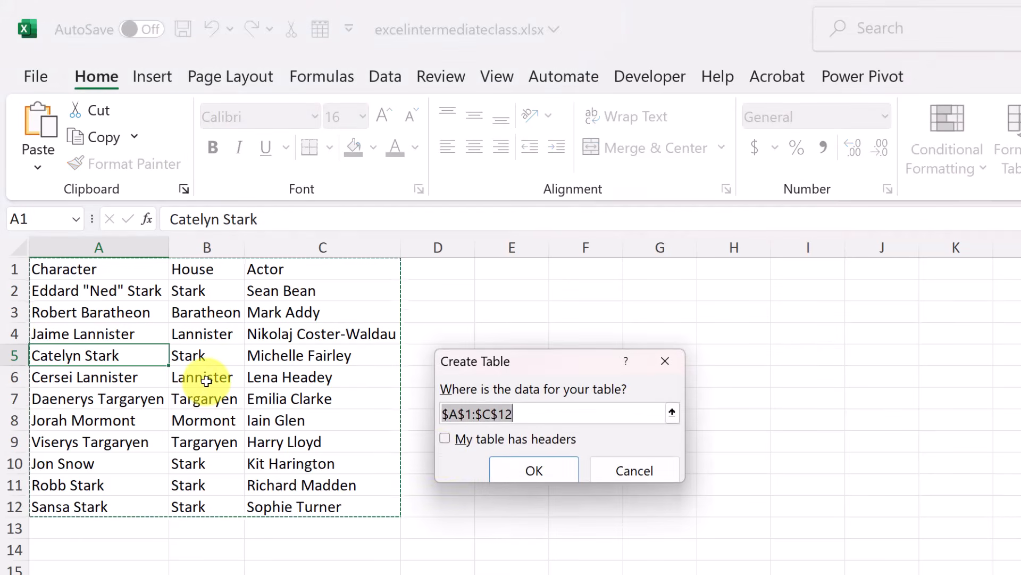
left_click(444, 440)
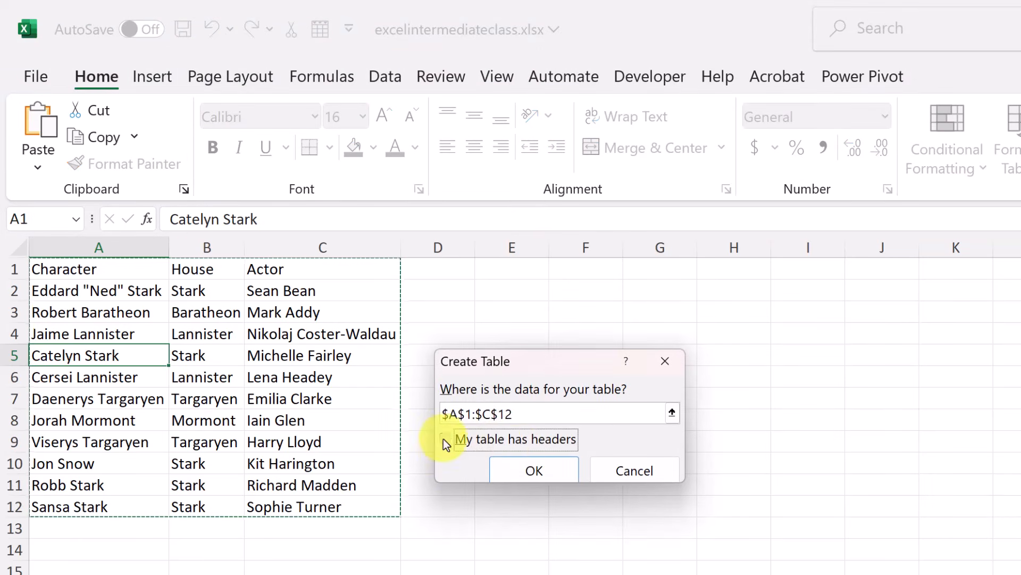
left_click(553, 468)
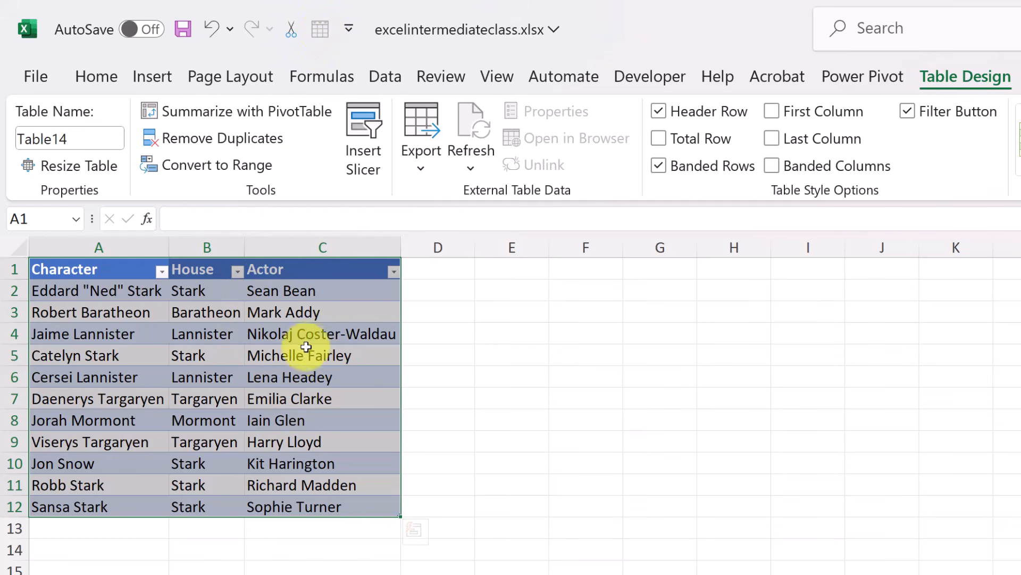
- Find the Form command and open the data entry form for the character table
left_click(872, 27)
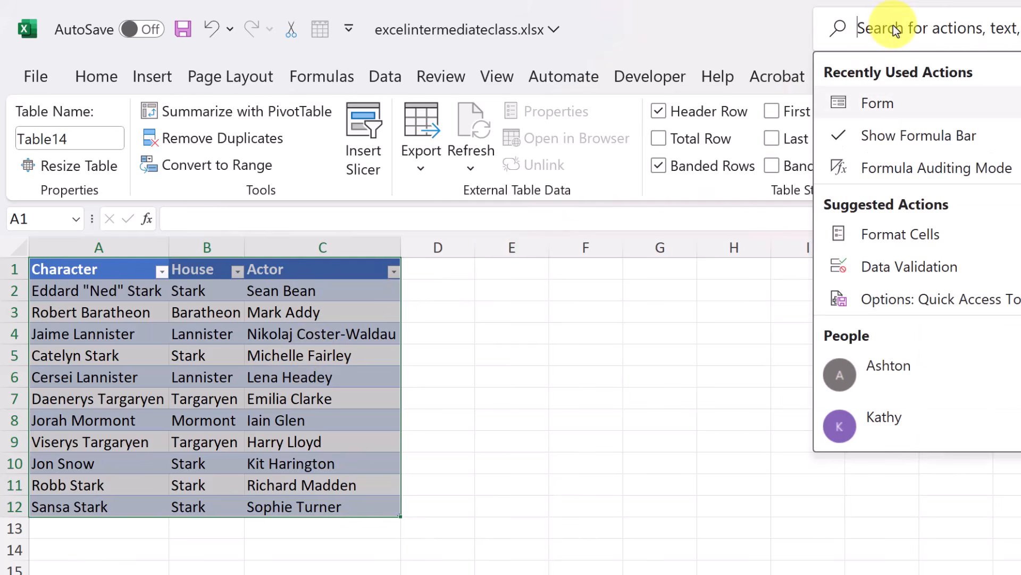
type("for")
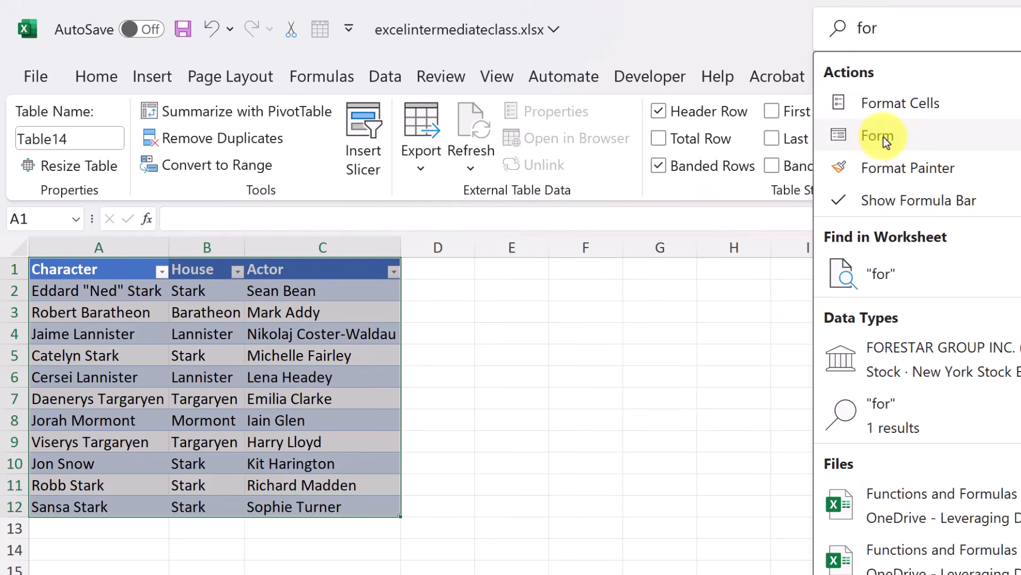
left_click(886, 136)
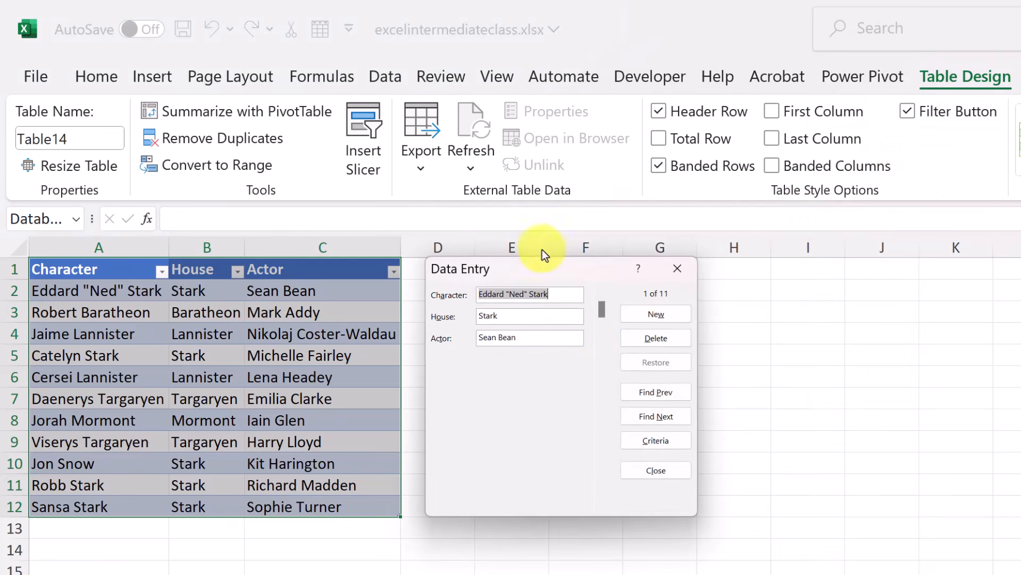
left_click_drag(535, 263, 528, 260)
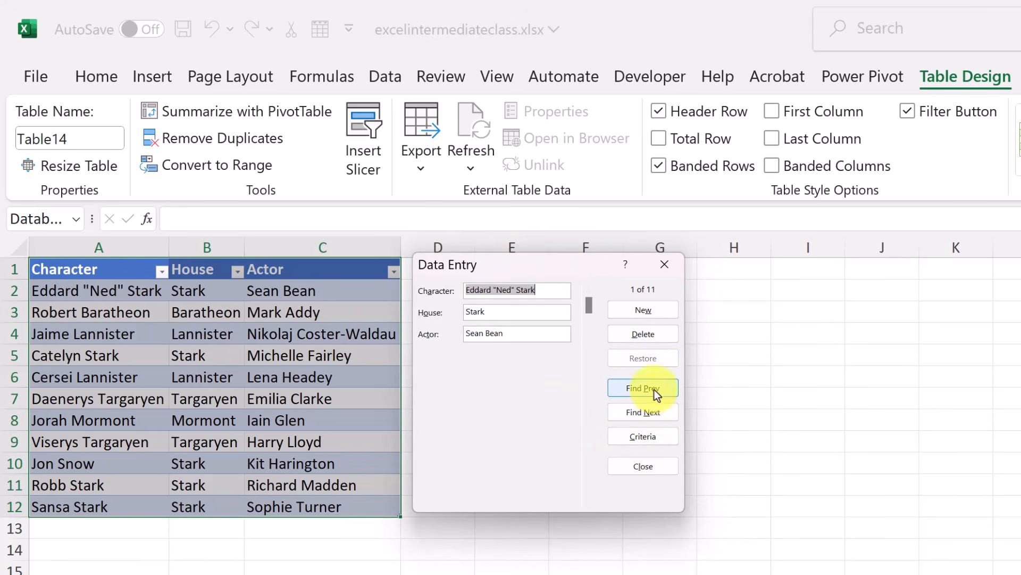
- Browse the table records forward in the data entry form and return to the first one
left_click(652, 410)
left_click(653, 410)
left_click(653, 410)
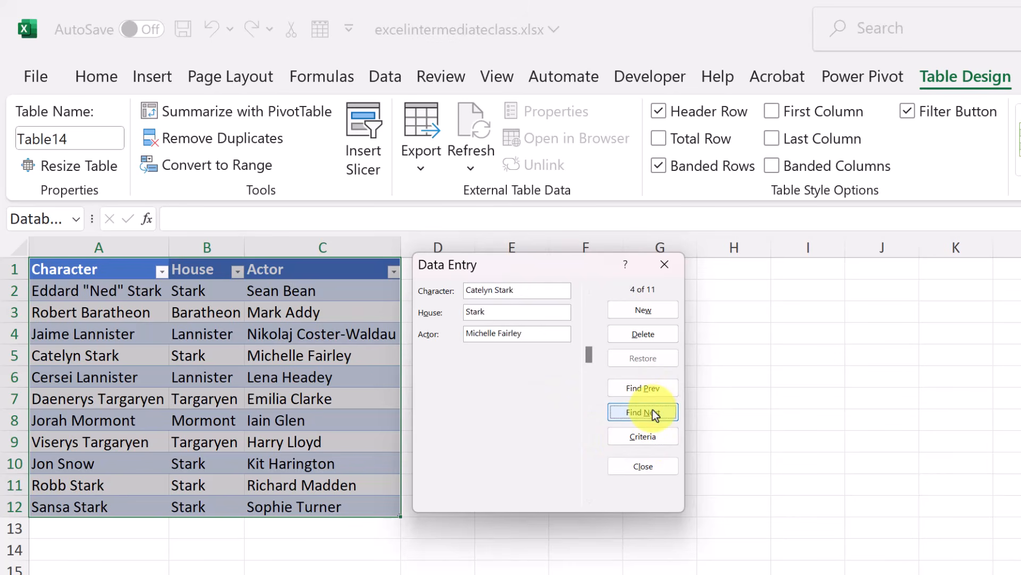
left_click(653, 410)
left_click(654, 394)
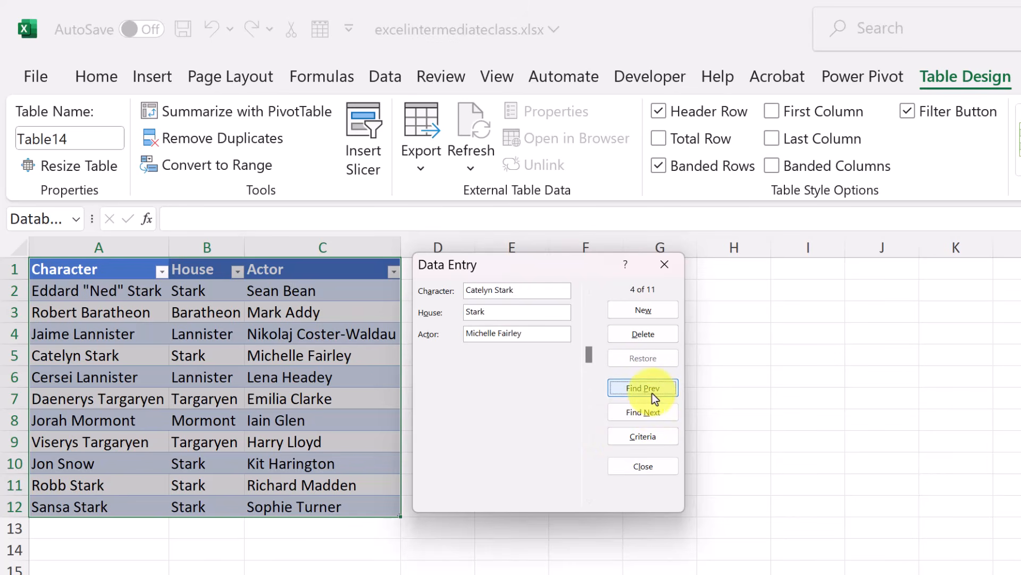
left_click(652, 393)
left_click(653, 392)
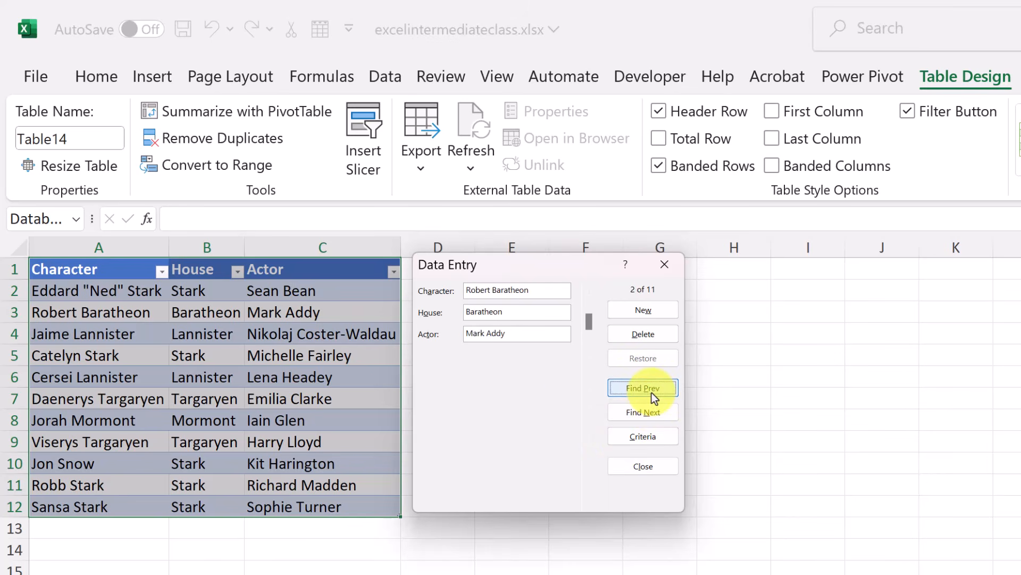
left_click(633, 390)
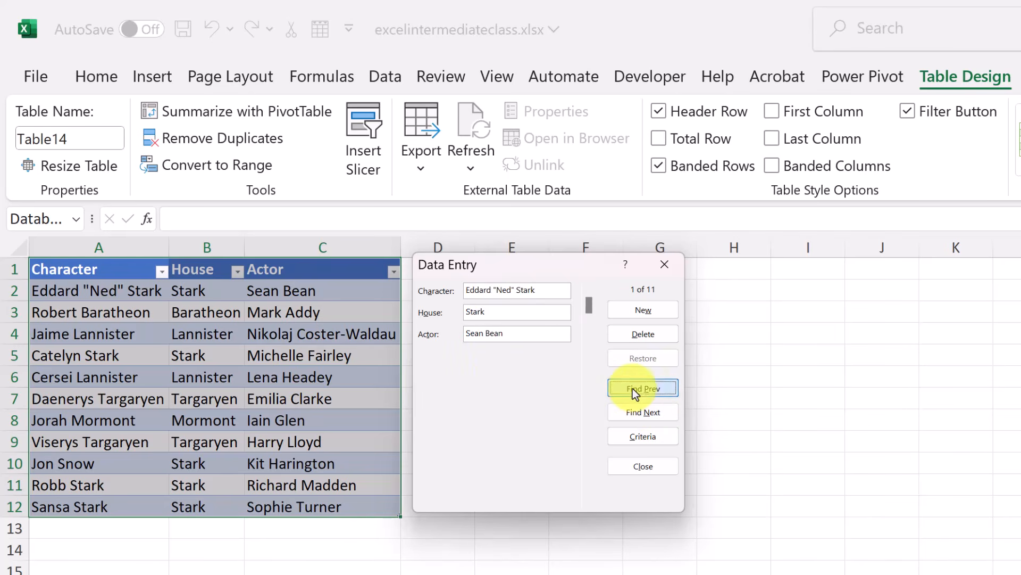
- Remove the quoted nickname "Ned" from the character name in the first record, leaving Eddard Stark
left_click_drag(513, 290, 496, 291)
key("BackSpace")
key("BackSpace")
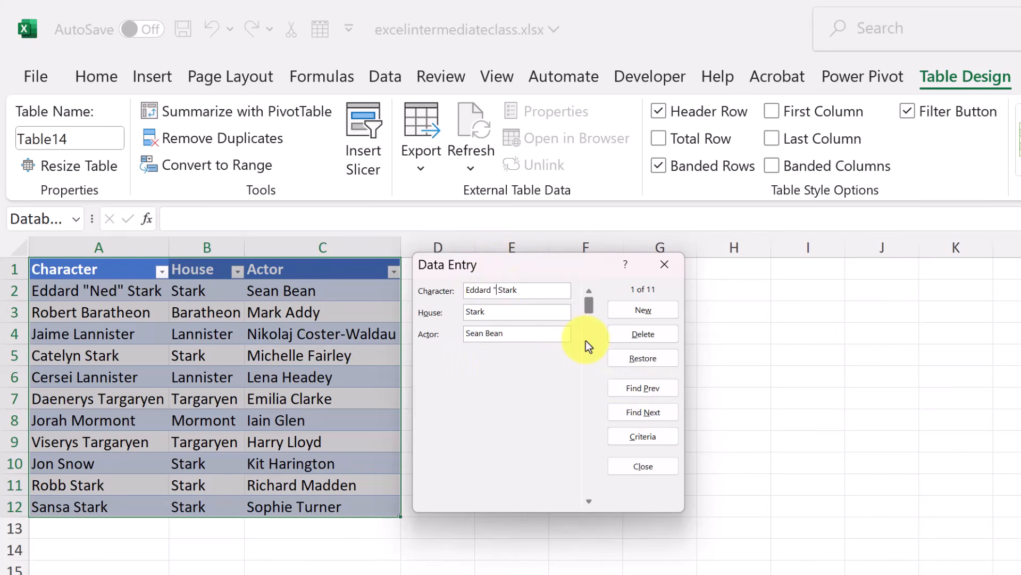
key("Return")
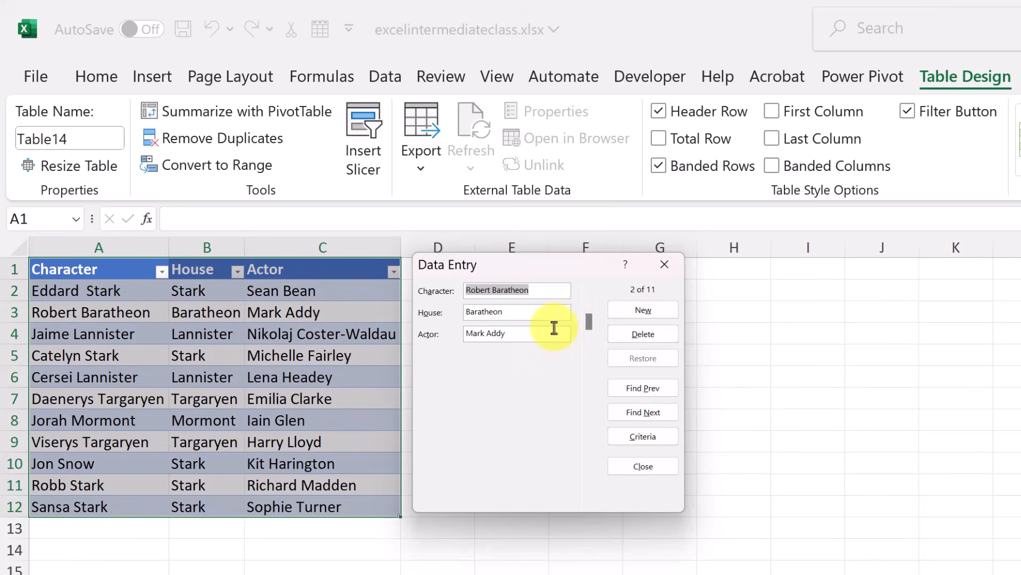
- Delete the Robert Baratheon record through the data entry form
left_click(654, 334)
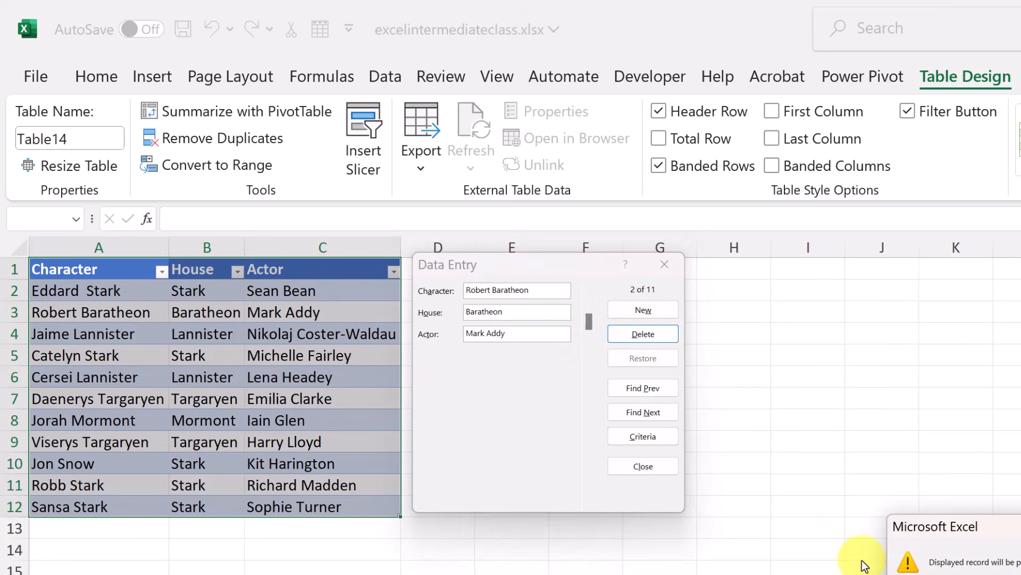
left_click_drag(969, 527, 702, 450)
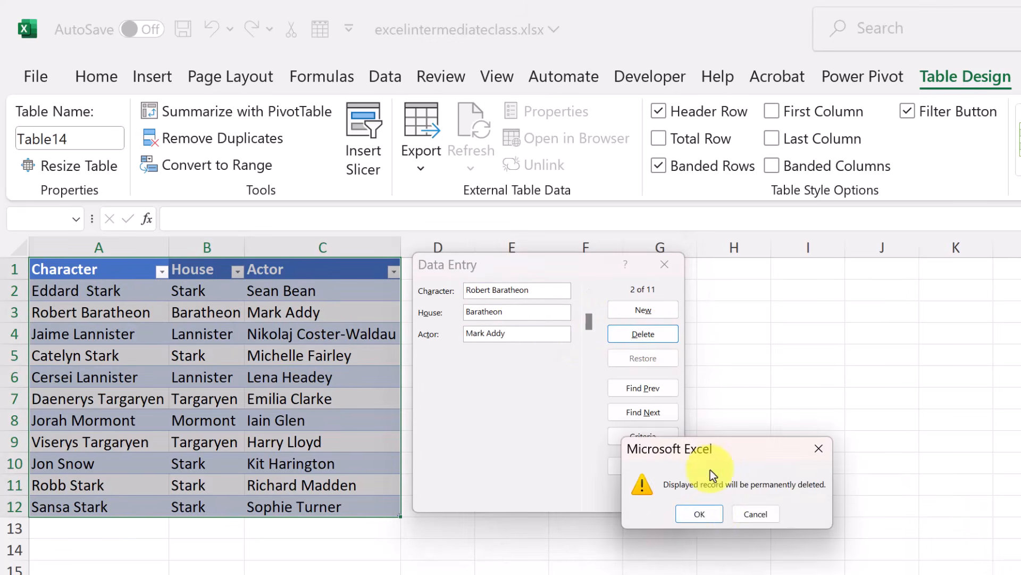
left_click(711, 517)
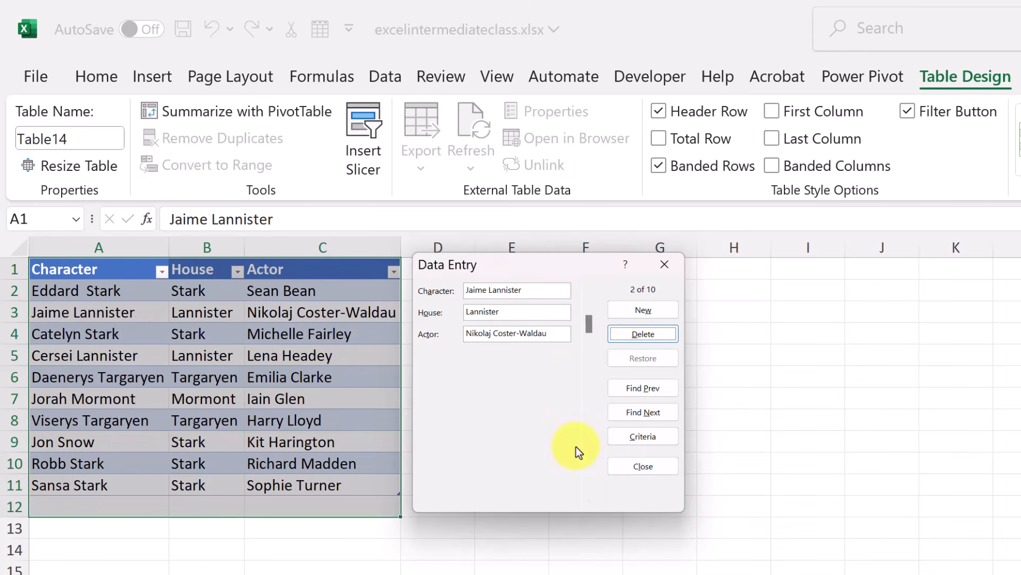
- Search the records with the House criterion Stark and browse the matches forward and back to the first
left_click(645, 440)
left_click(499, 316)
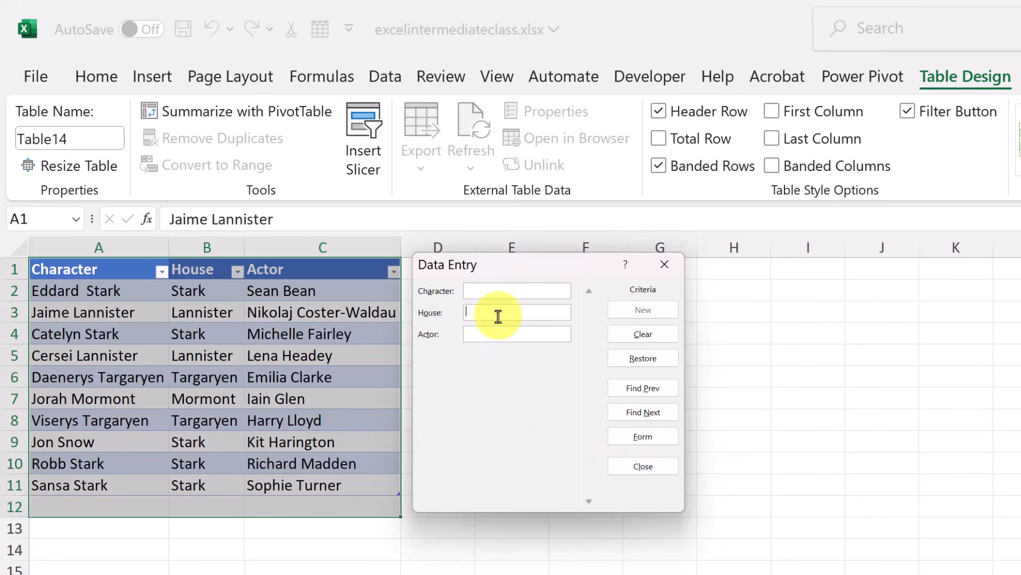
type("Stark")
key("Return")
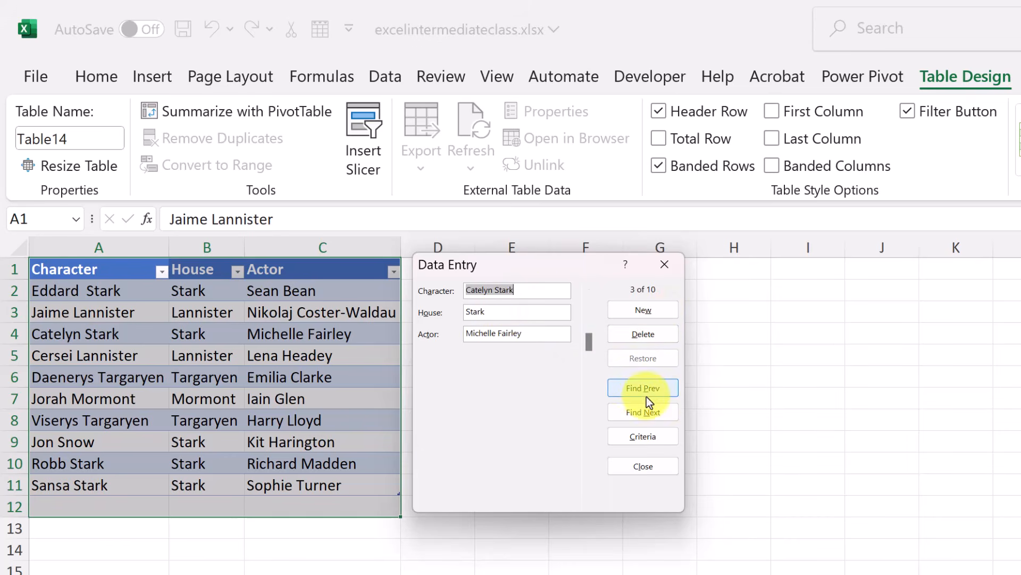
left_click(646, 410)
left_click(646, 409)
left_click(646, 410)
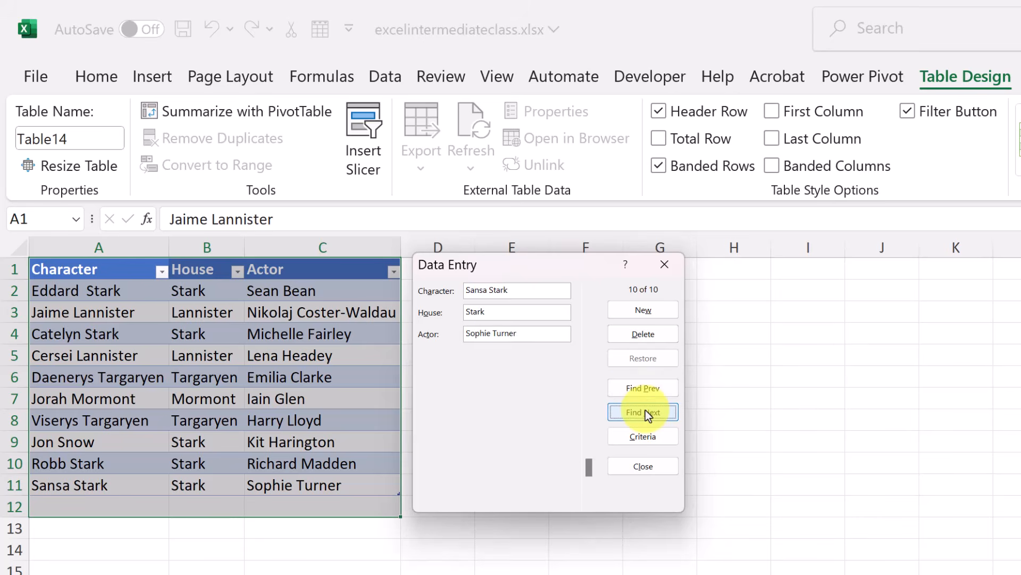
left_click(647, 392)
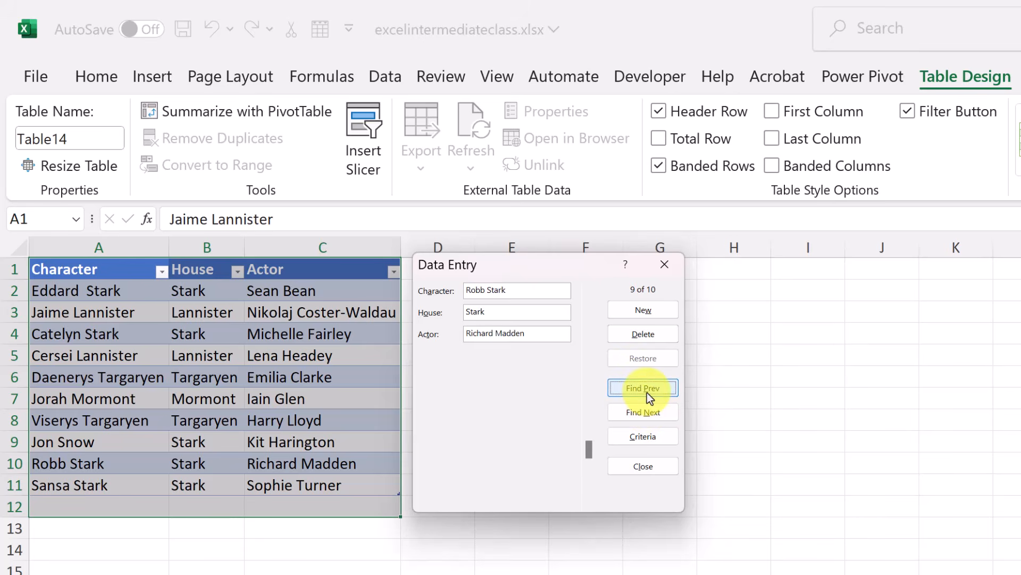
left_click(647, 392)
left_click(646, 392)
left_click(647, 392)
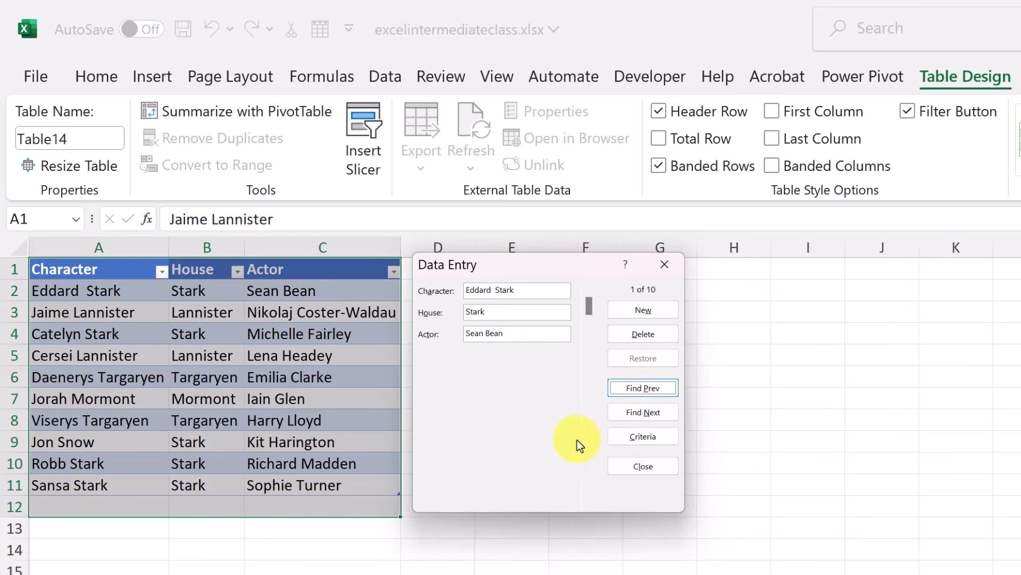
- Add a new record with character Arya Stark, house Stark and actor Maissie through the data entry form, and close the form
left_click(649, 310)
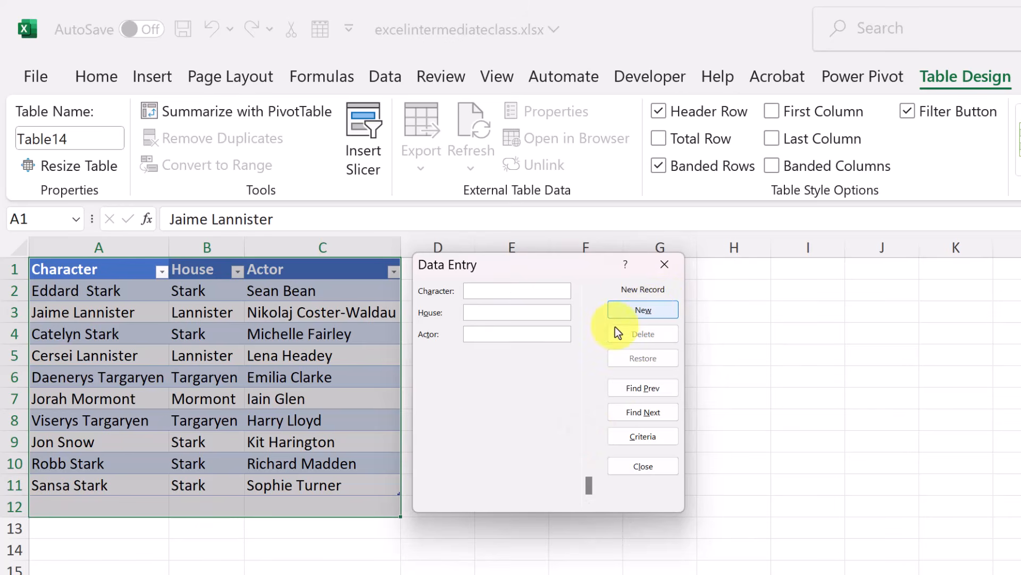
type("Arya Stark")
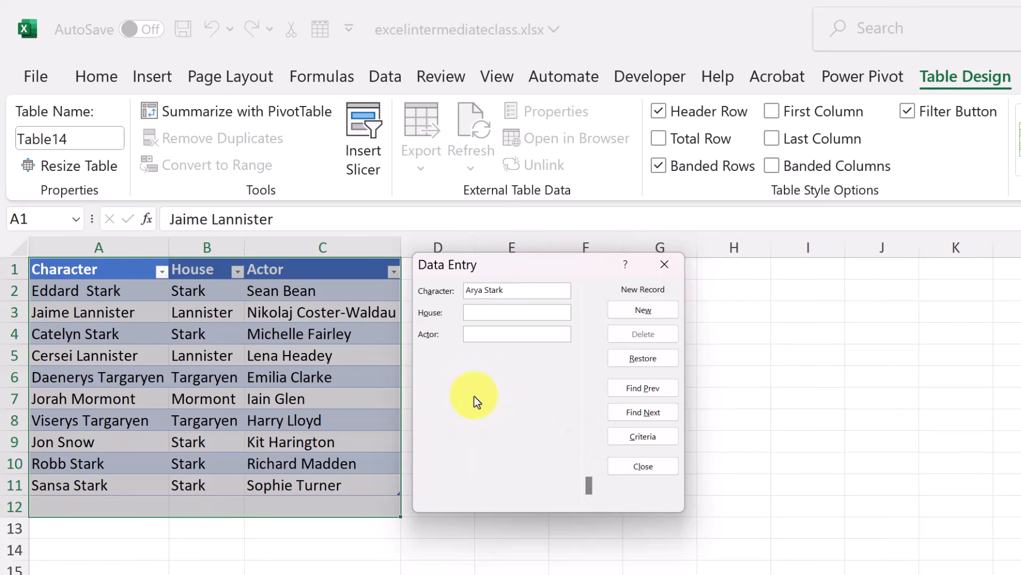
left_click(498, 313)
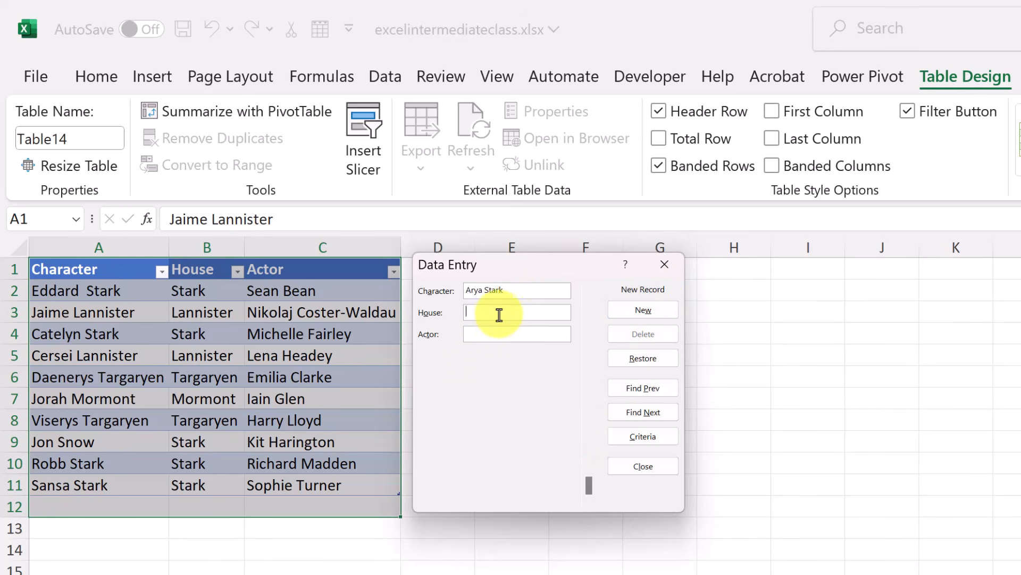
type("Stark")
left_click(492, 332)
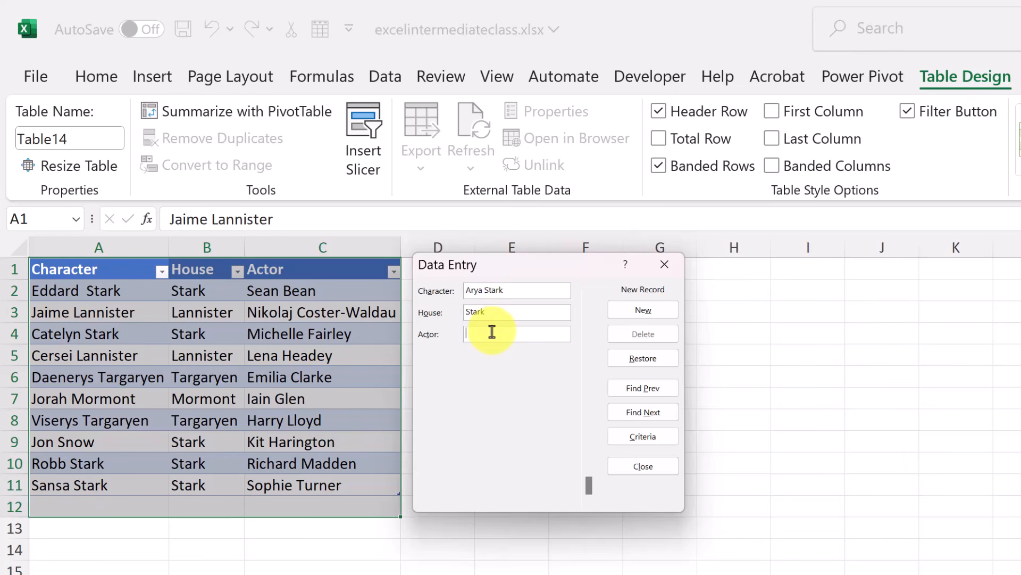
type("Maissie")
key("Return")
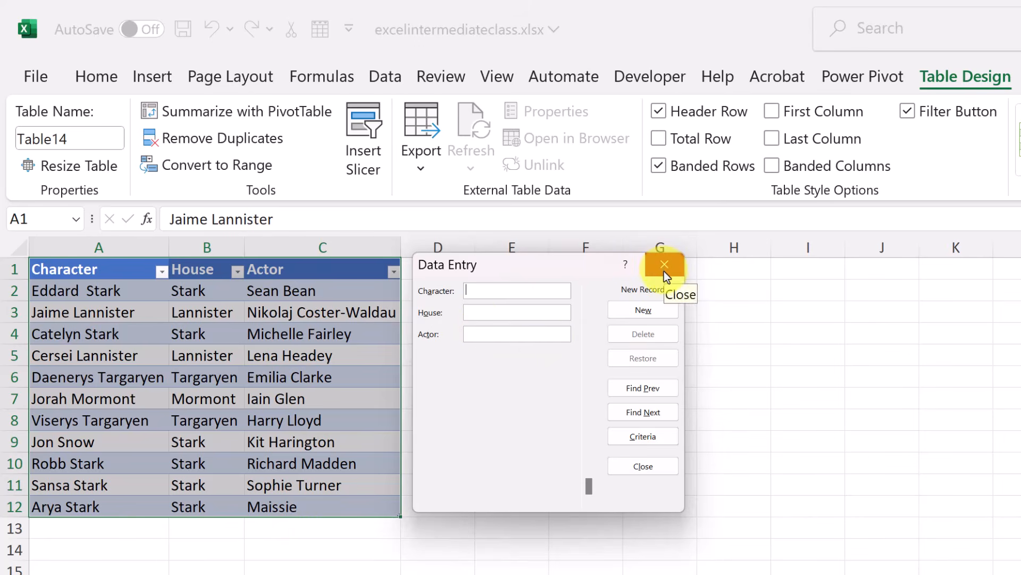
left_click(652, 472)
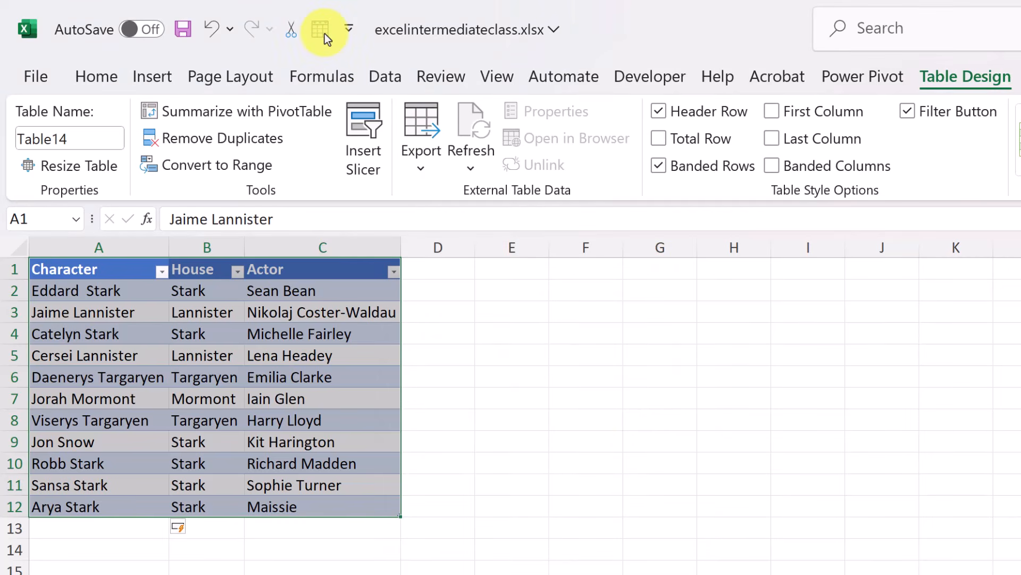
- Open the Quick Access Toolbar customization options, widen the dialog and list the commands not in the ribbon
right_click(237, 54)
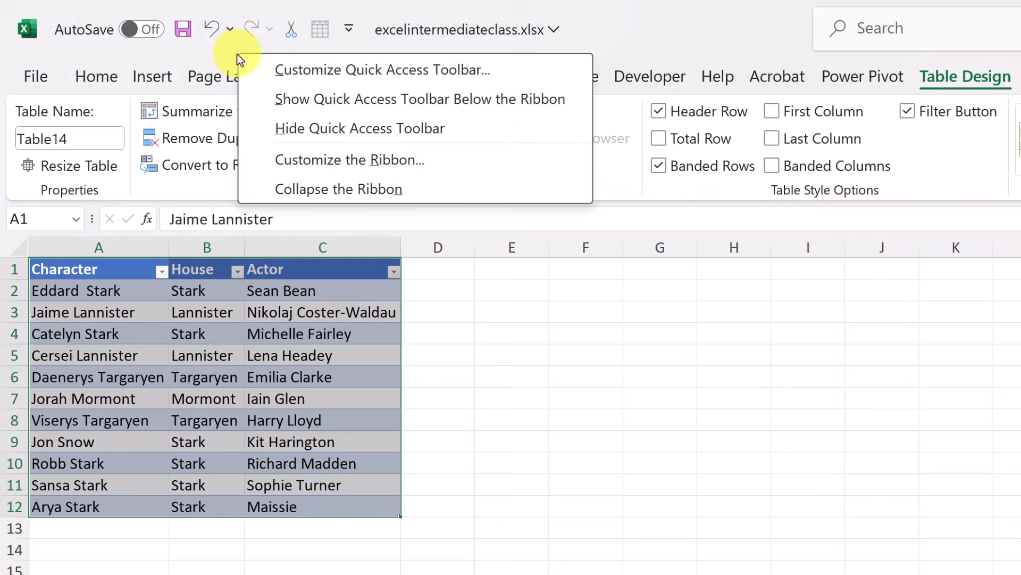
left_click(369, 160)
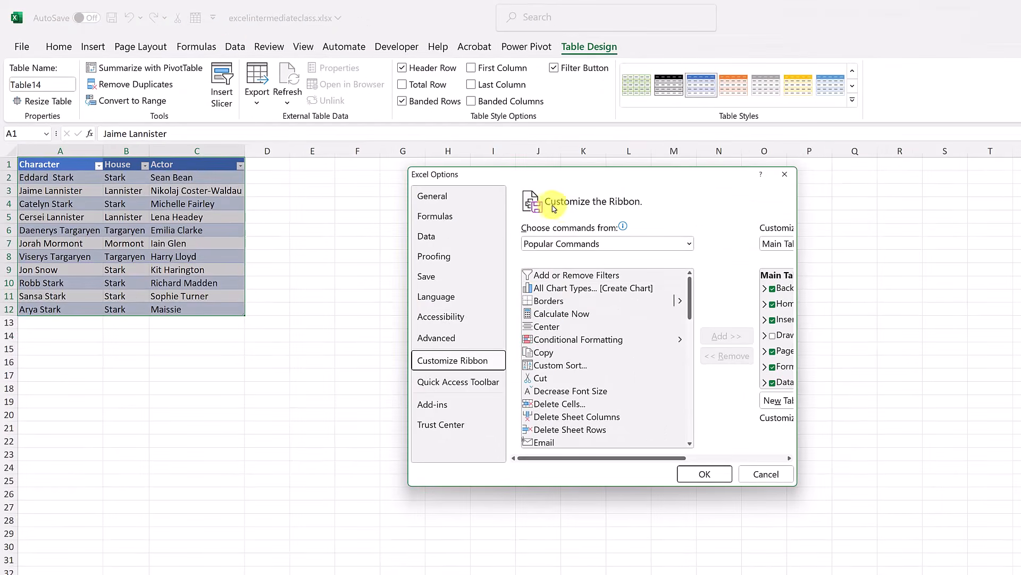
left_click_drag(489, 175, 347, 147)
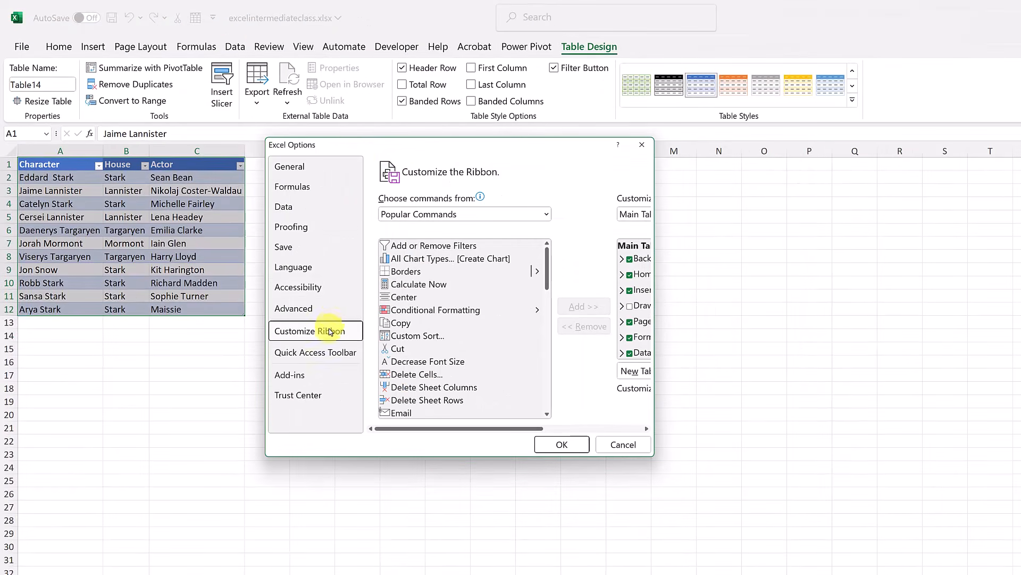
left_click(326, 358)
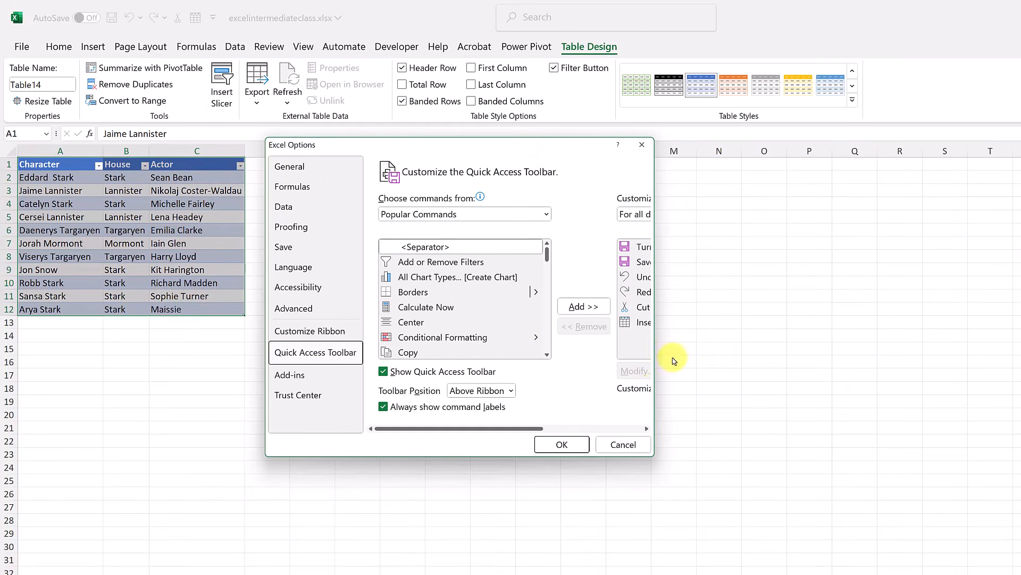
left_click_drag(653, 358, 889, 344)
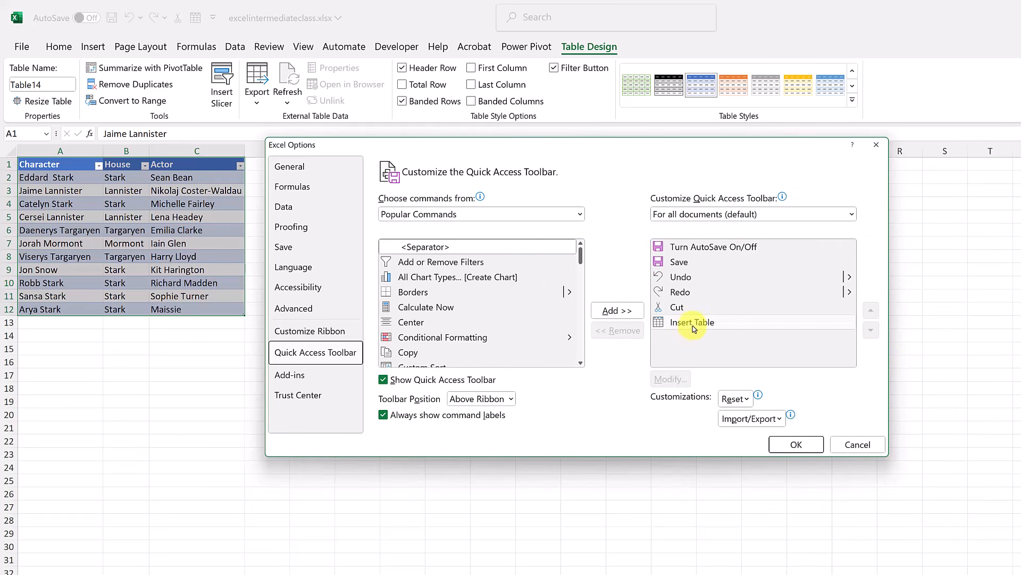
left_click(489, 220)
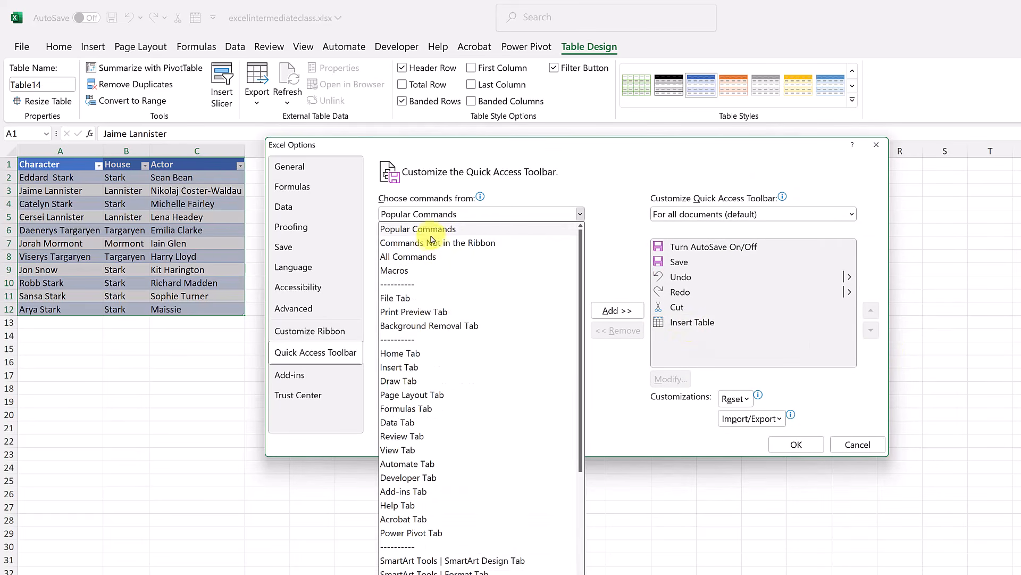
left_click(432, 247)
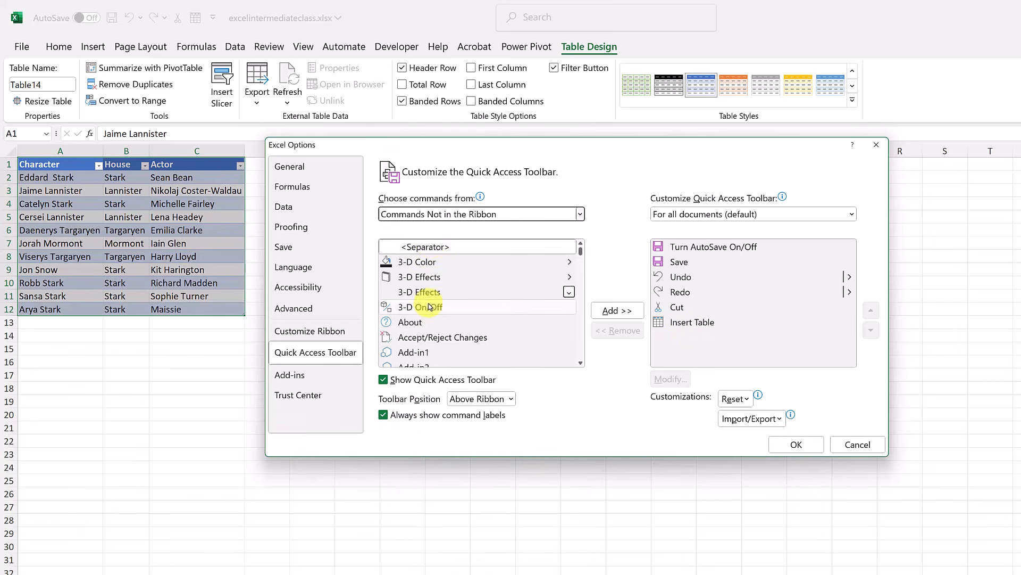
- Add the Form command to the Quick Access Toolbar and use it to open the character table's data entry form
scroll(432, 306, "down", 8)
scroll(432, 306, "down", 15)
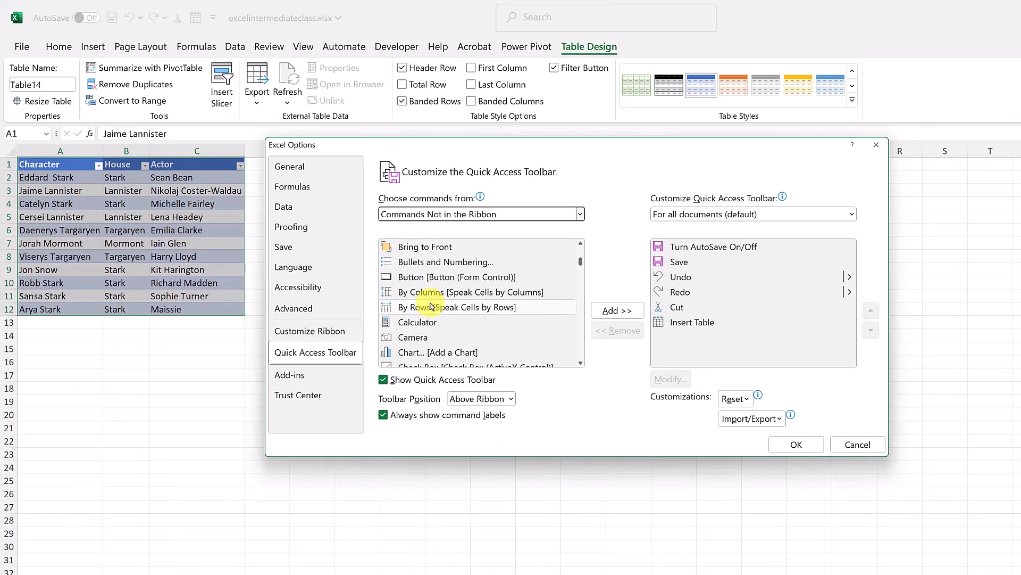
scroll(432, 306, "down", 10)
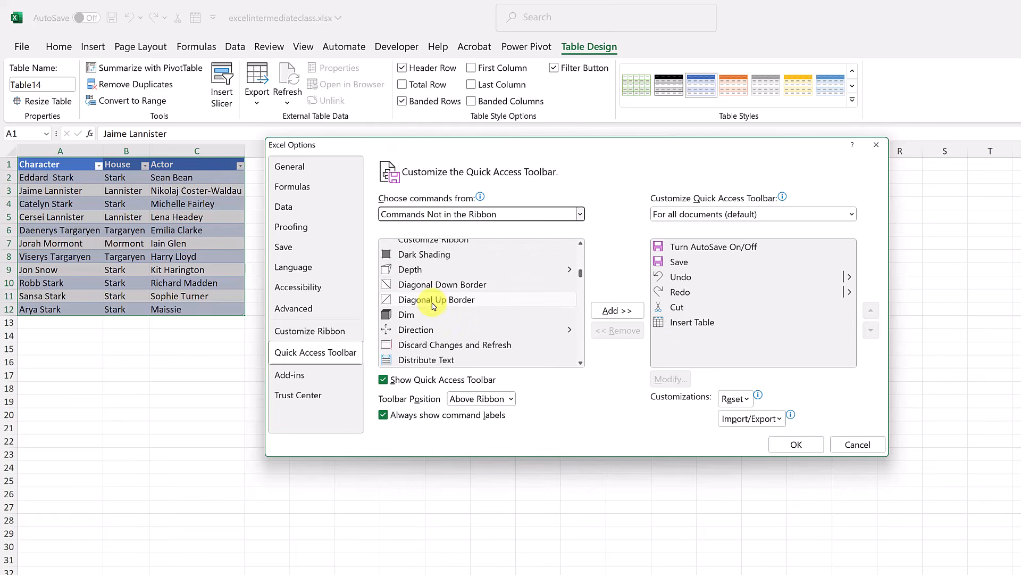
scroll(432, 306, "down", 3)
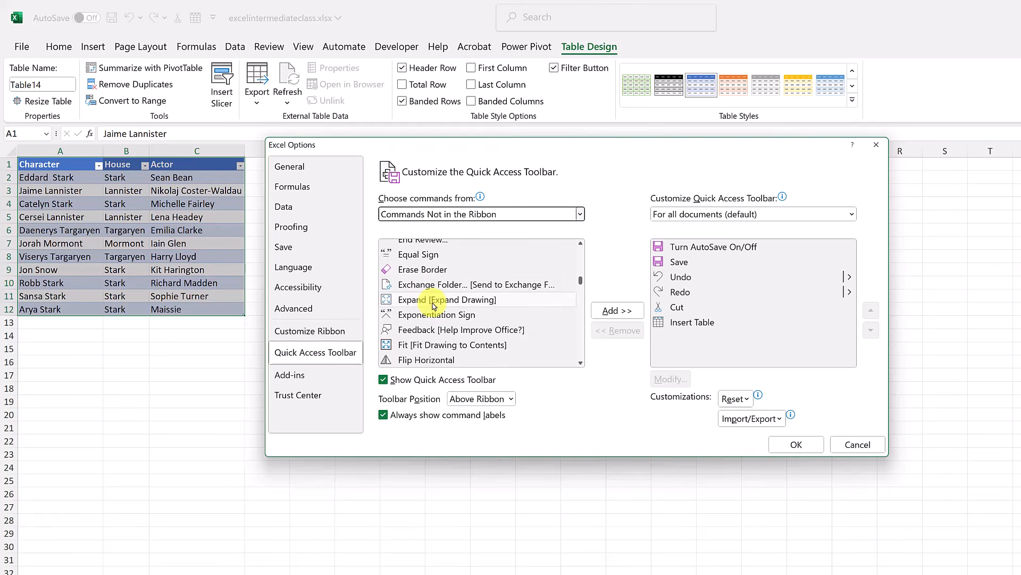
left_click(425, 322)
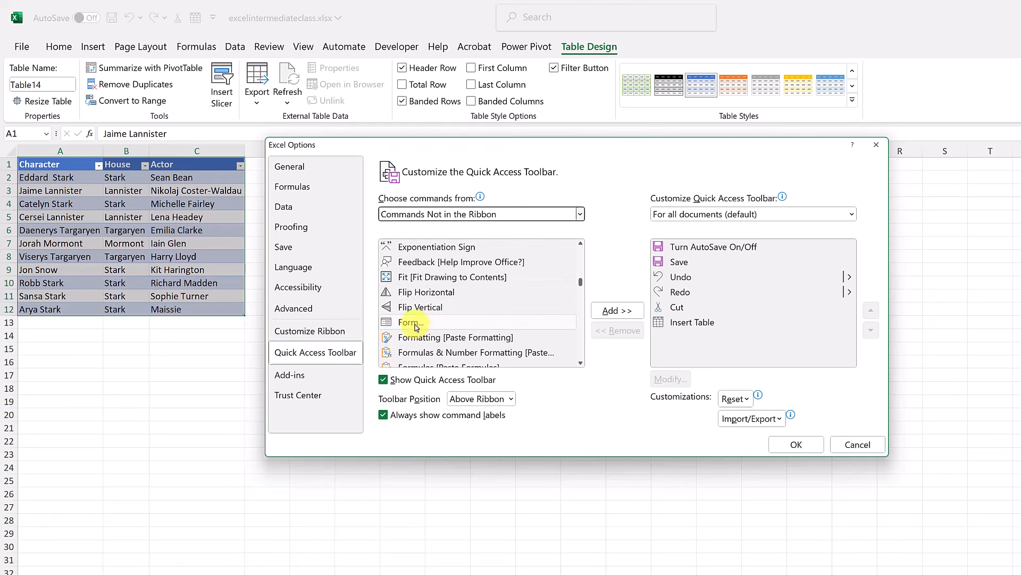
left_click(611, 315)
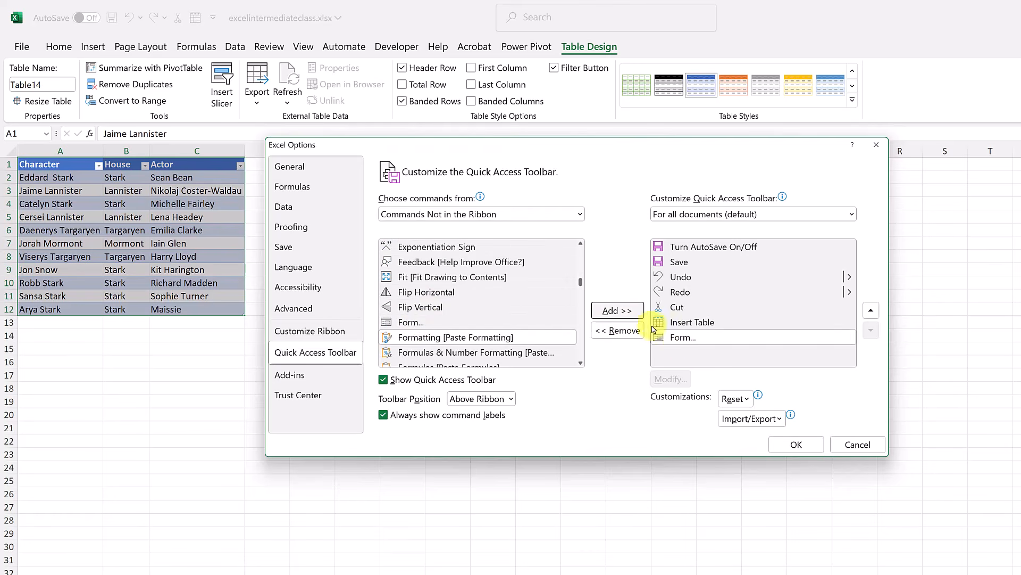
left_click(796, 444)
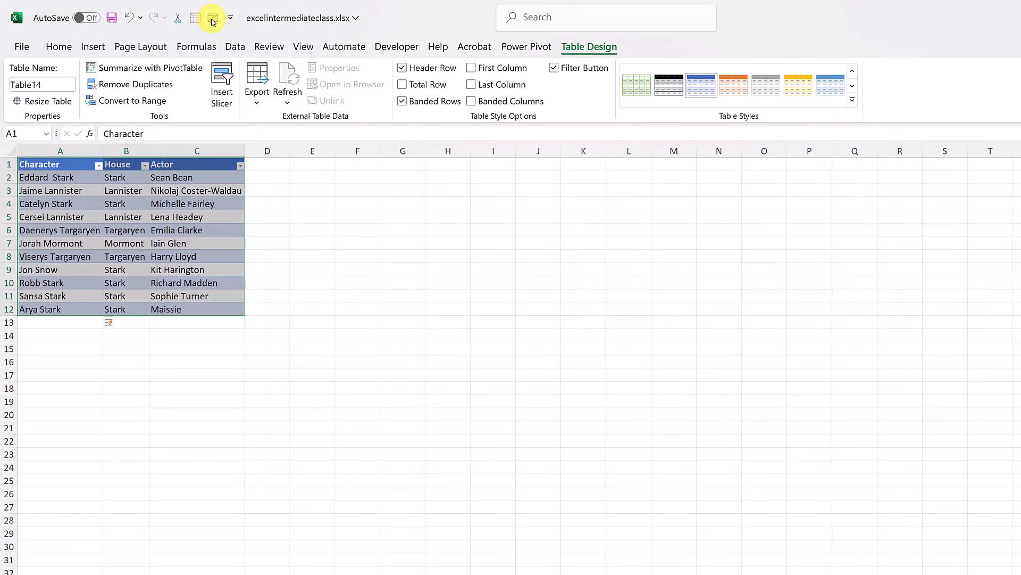
left_click(214, 19)
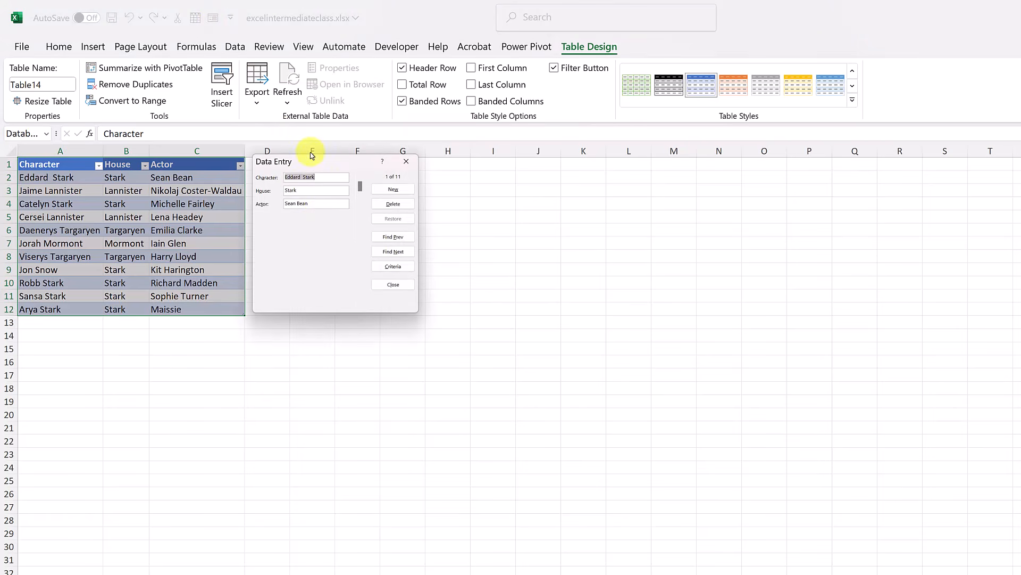
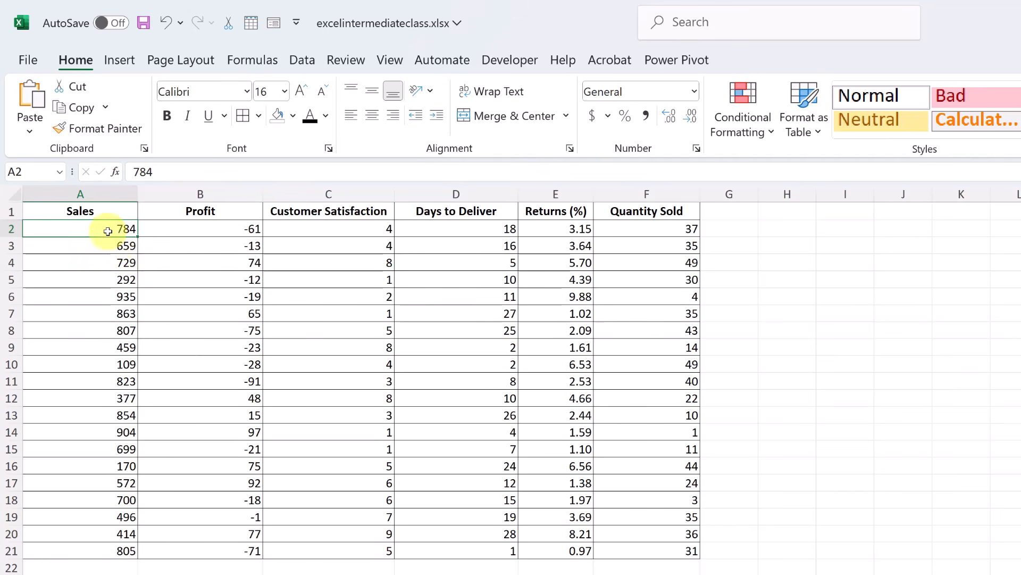
- Select the Sales values, extend the selection across all data columns to F21, and return to cell A2
mouse_move(110, 229)
left_mouse_down()
mouse_move(88, 555)
mouse_move(100, 228)
left_mouse_up()
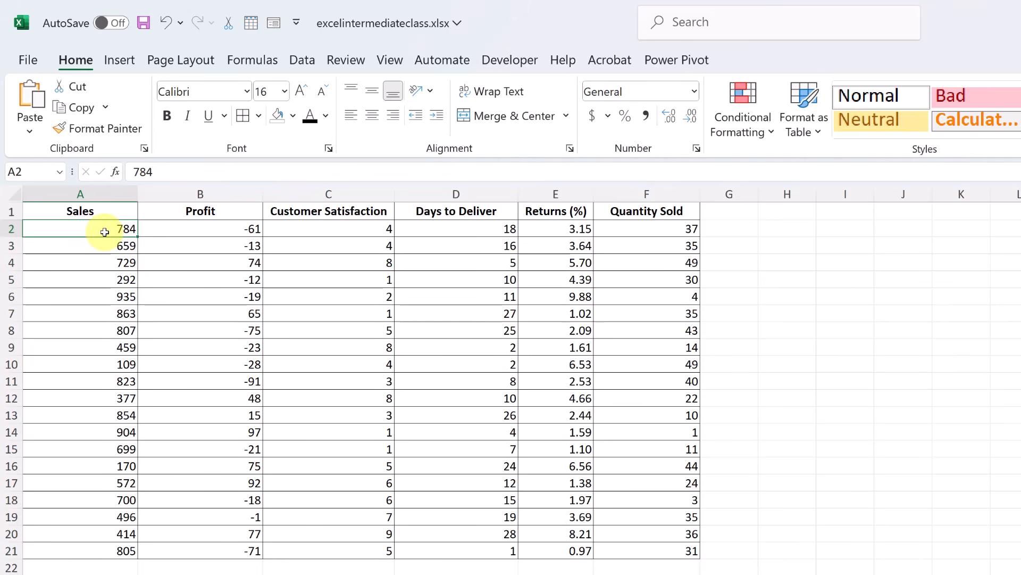
key("ctrl+shift+Down")
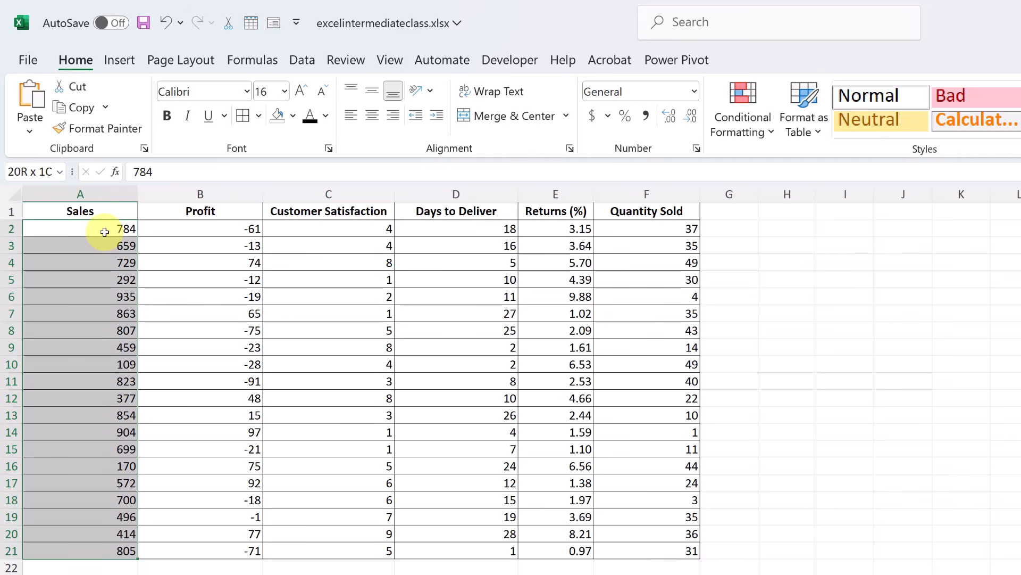
key("ctrl+shift+Right")
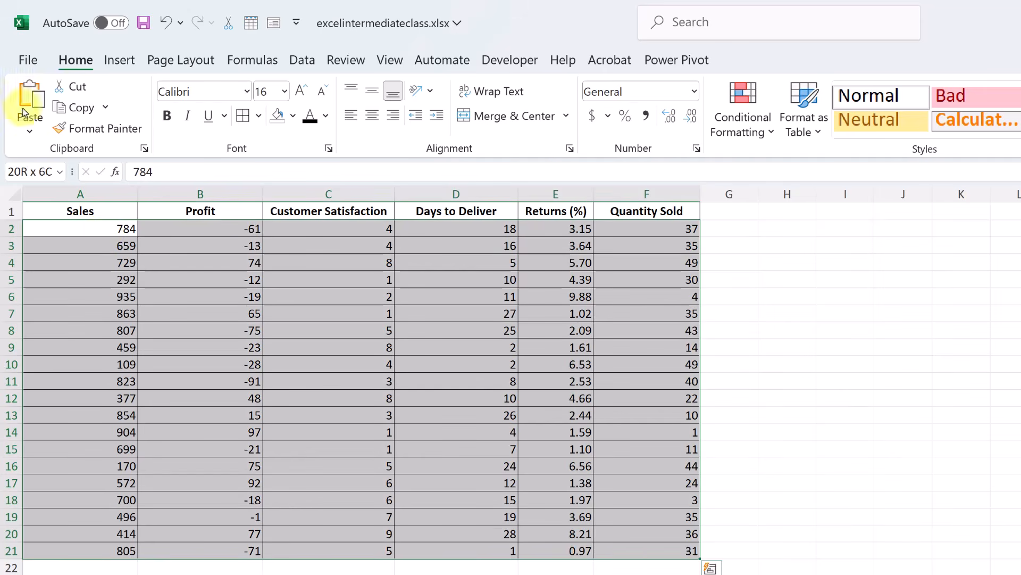
left_click(88, 230)
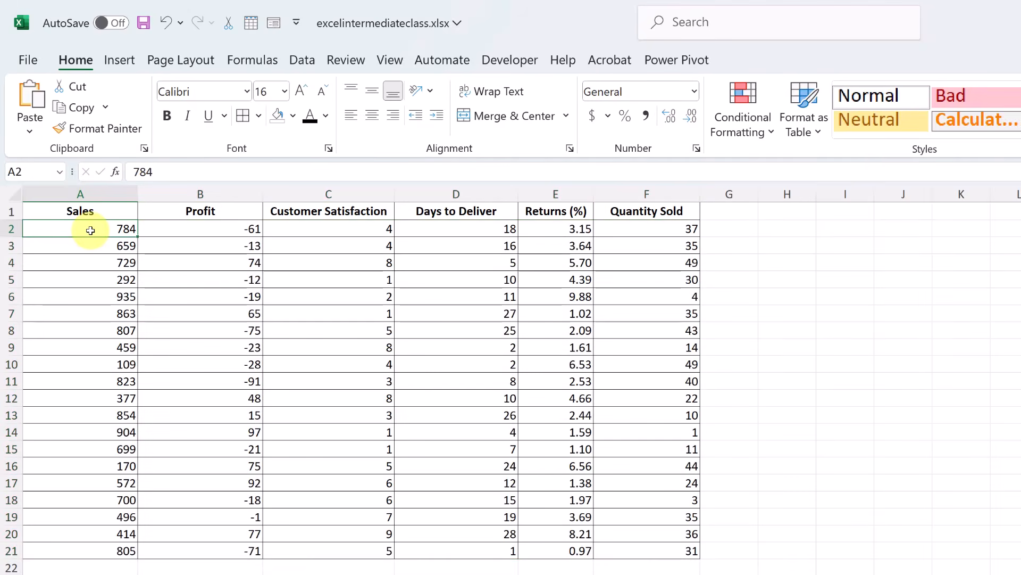
- Select the Sales values A2:A21 and examine the custom data bar rule settings, without creating a rule
key("ctrl+shift+Down")
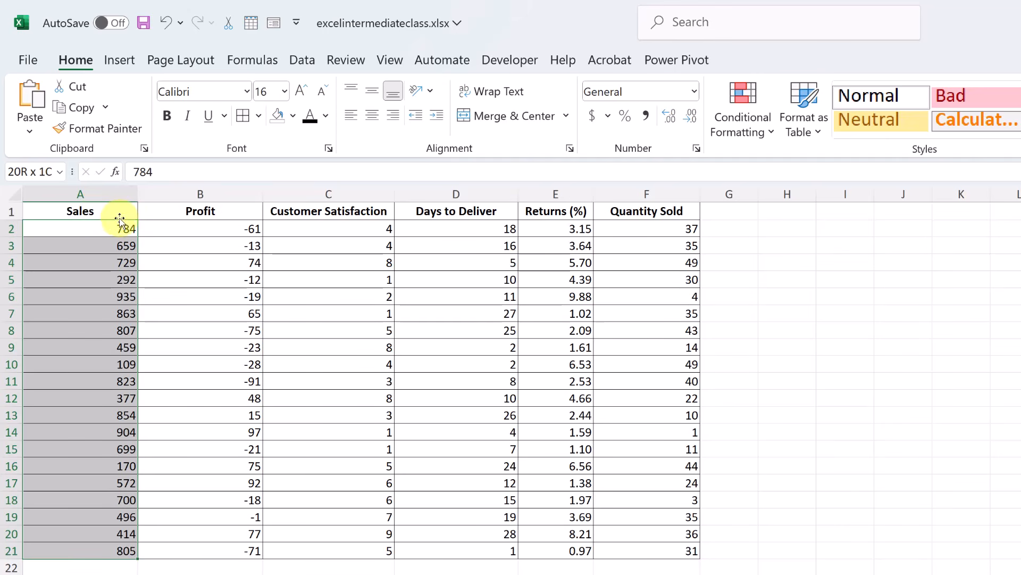
left_click(770, 138)
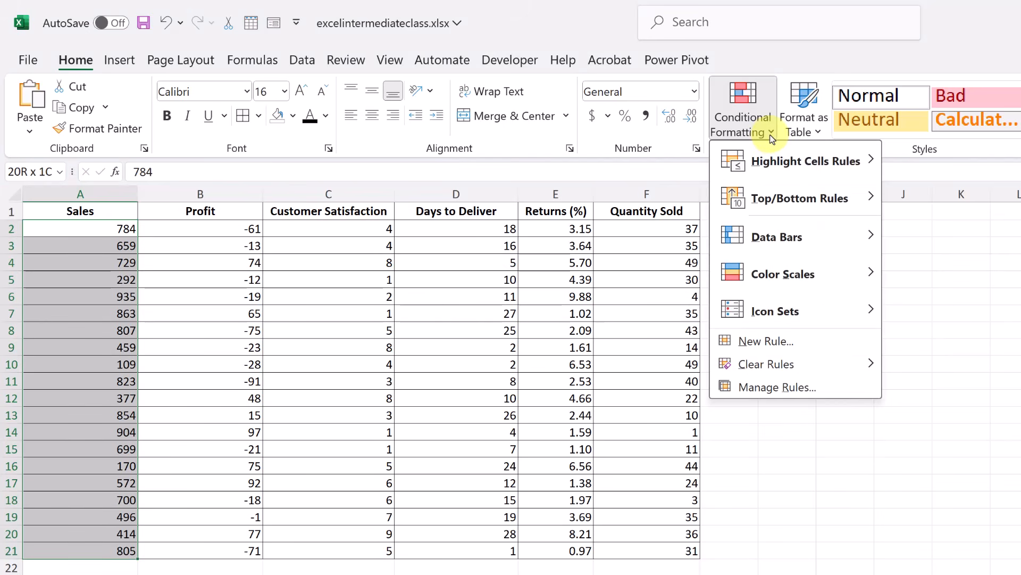
mouse_move(802, 247)
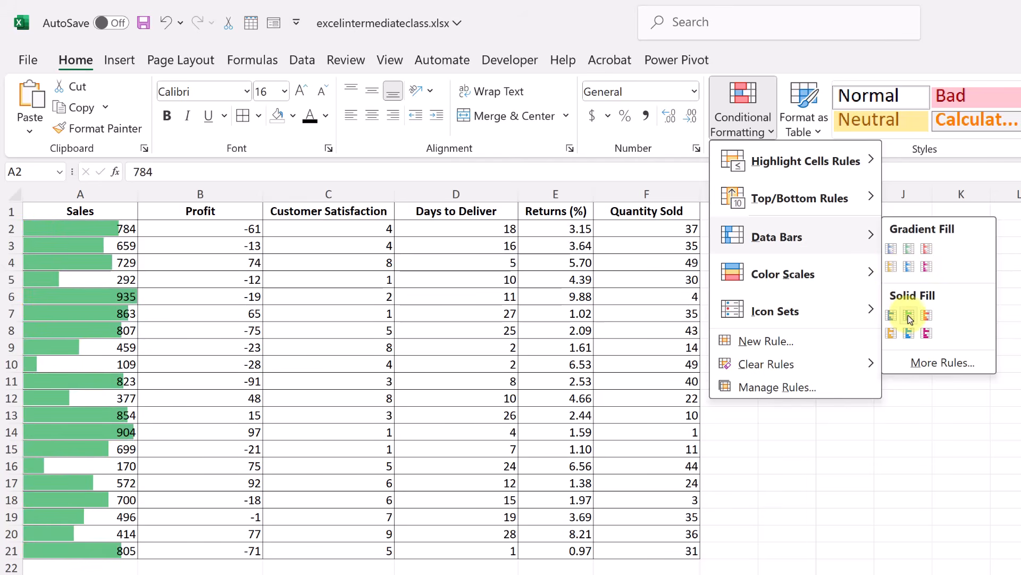
left_click(948, 364)
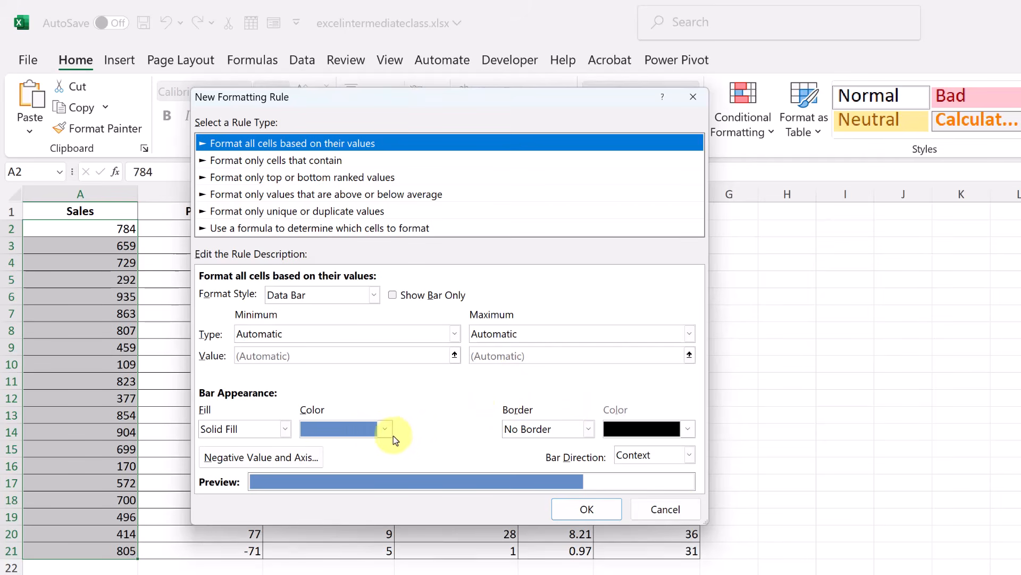
left_click(679, 509)
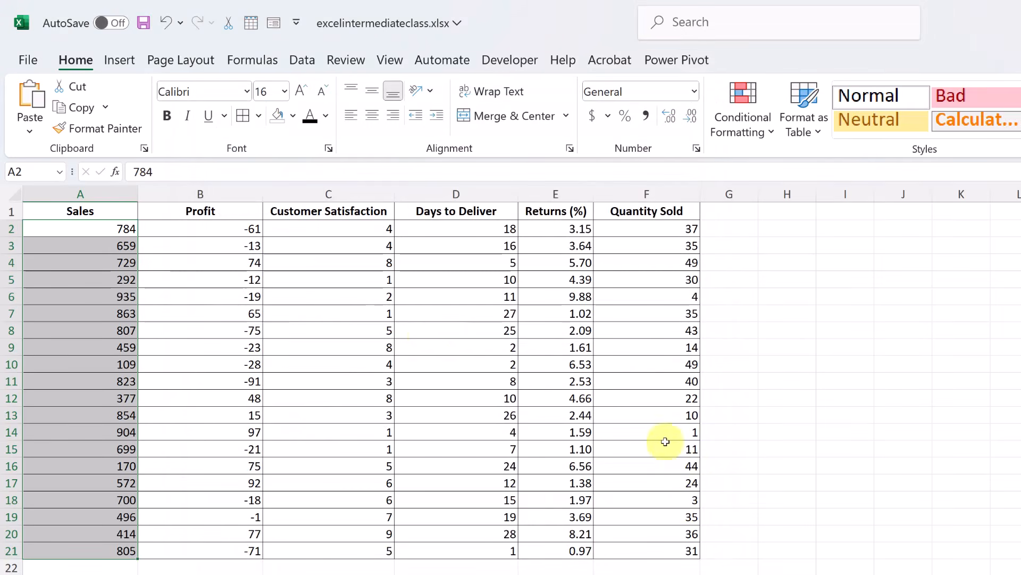
- Apply light blue gradient-fill data bars to the selected Sales values and deselect the range
left_click(770, 132)
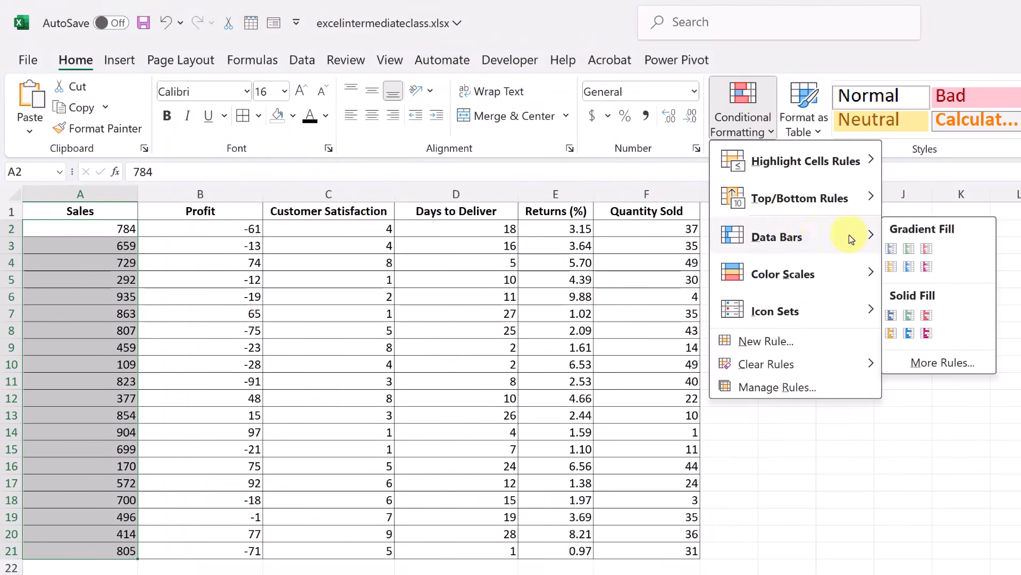
left_click(911, 267)
left_click(209, 326)
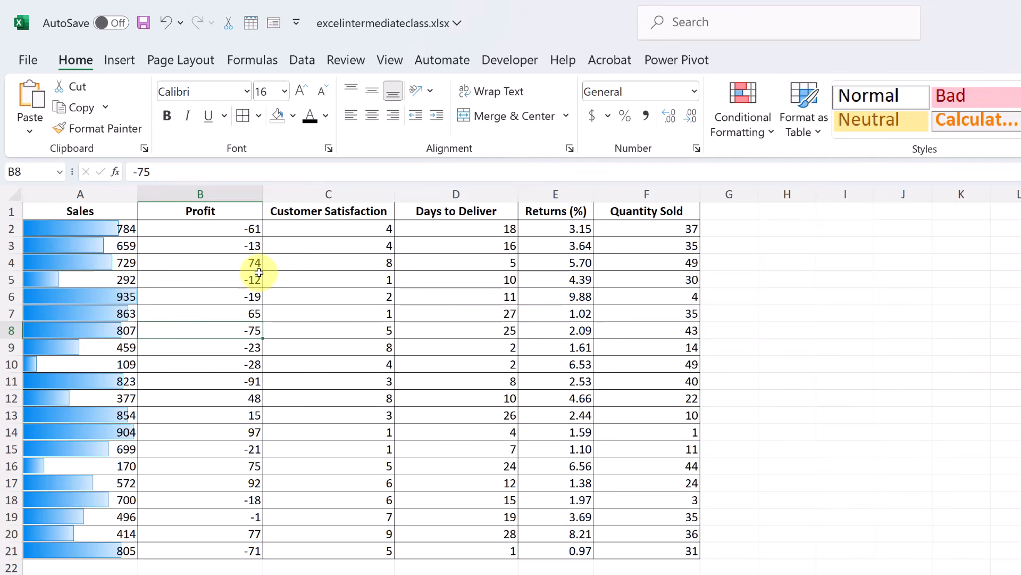
- Apply a color scale to the Profit values B2:B21, shading high values red, middle values white and low values green
left_click(208, 230)
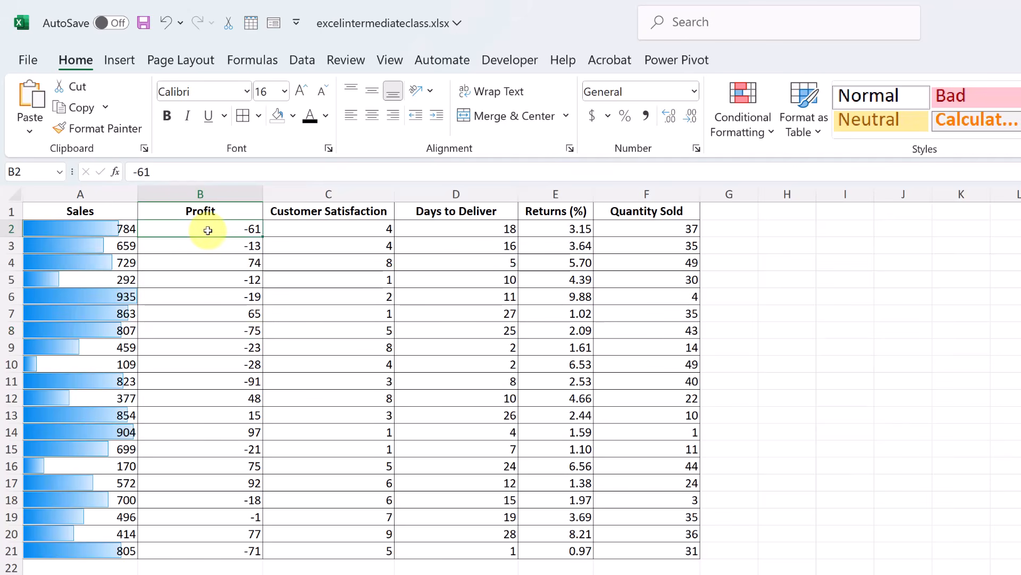
key("ctrl+shift+Down")
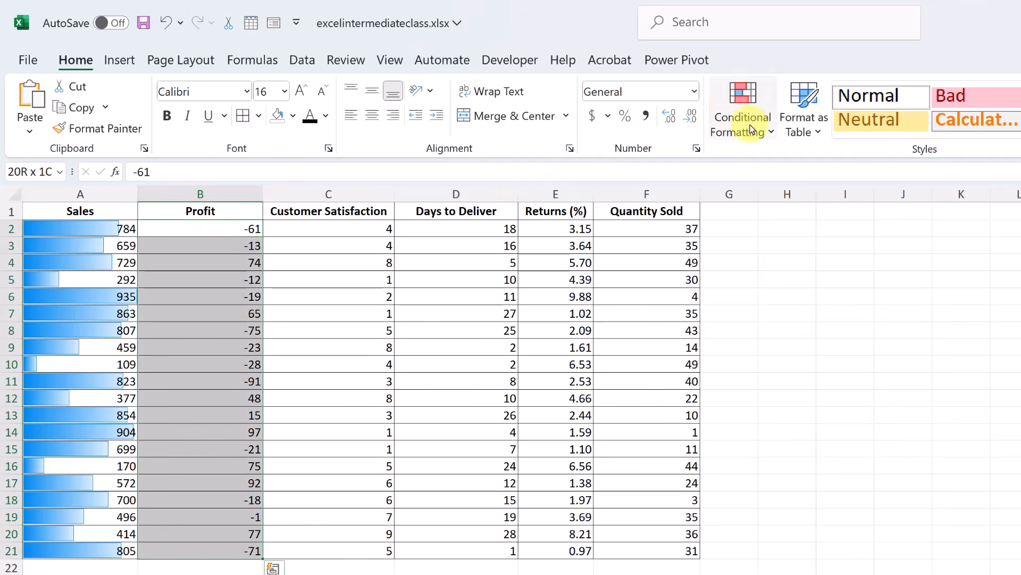
left_click(752, 131)
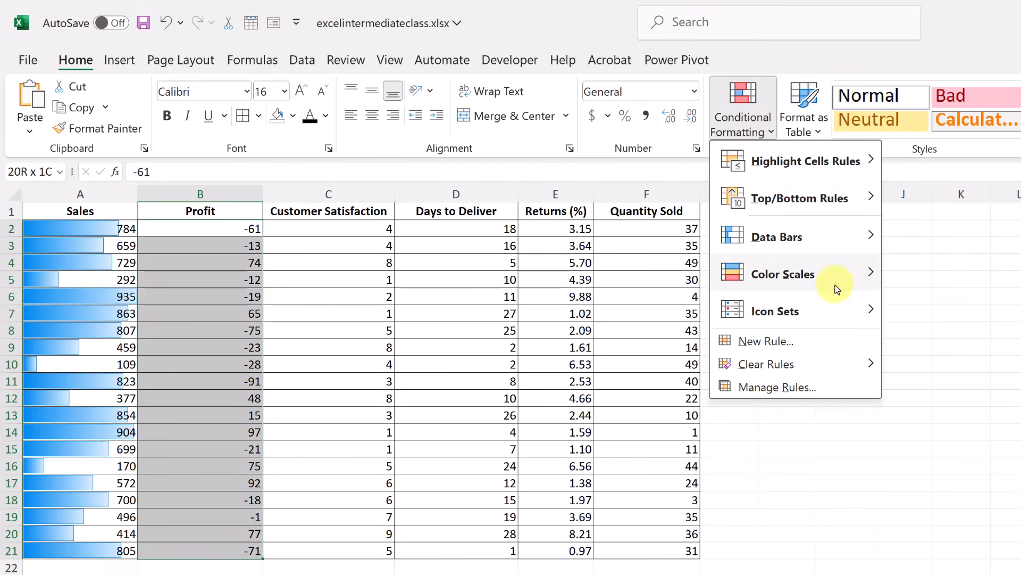
mouse_move(838, 288)
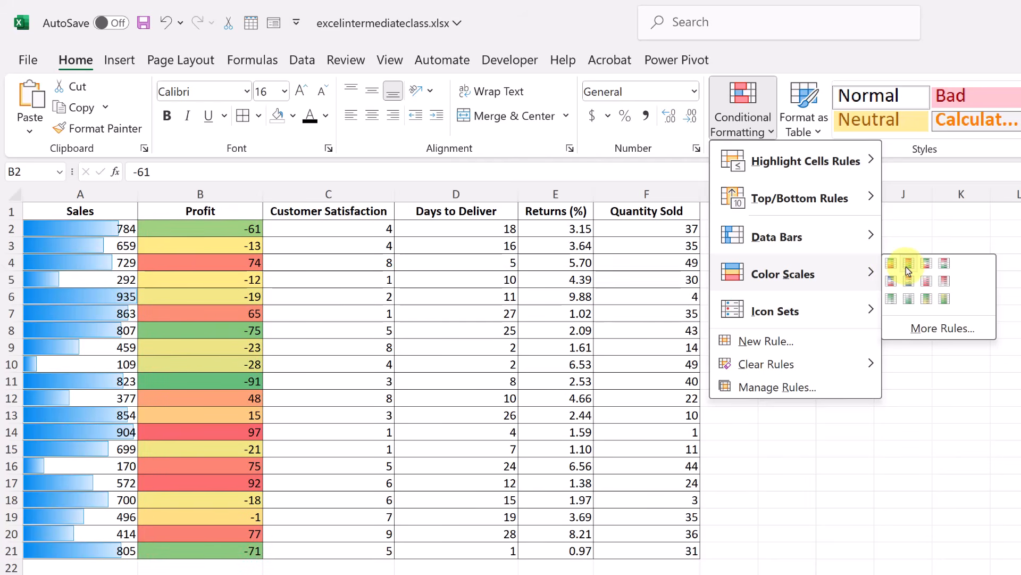
left_click(947, 265)
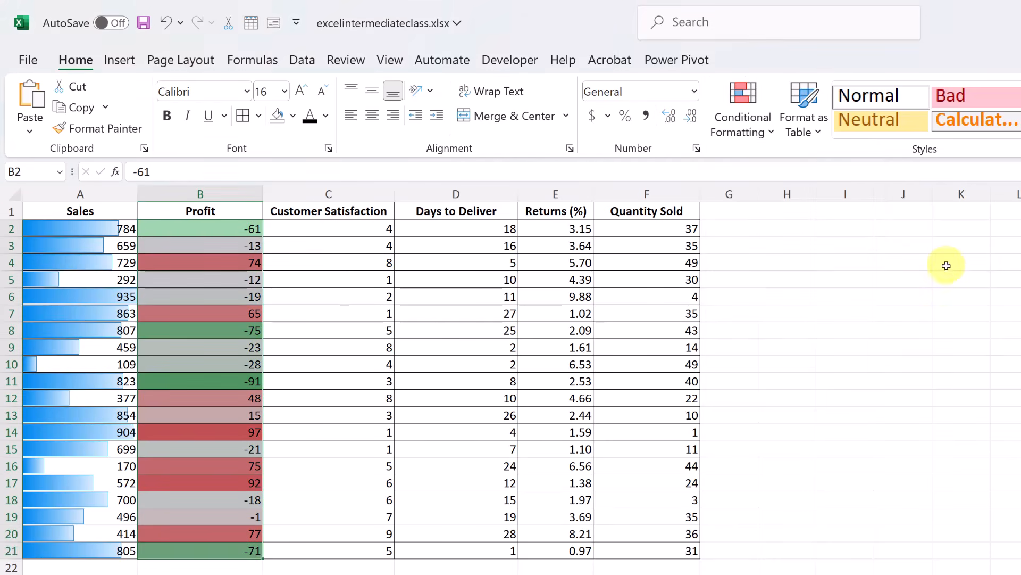
left_click(406, 352)
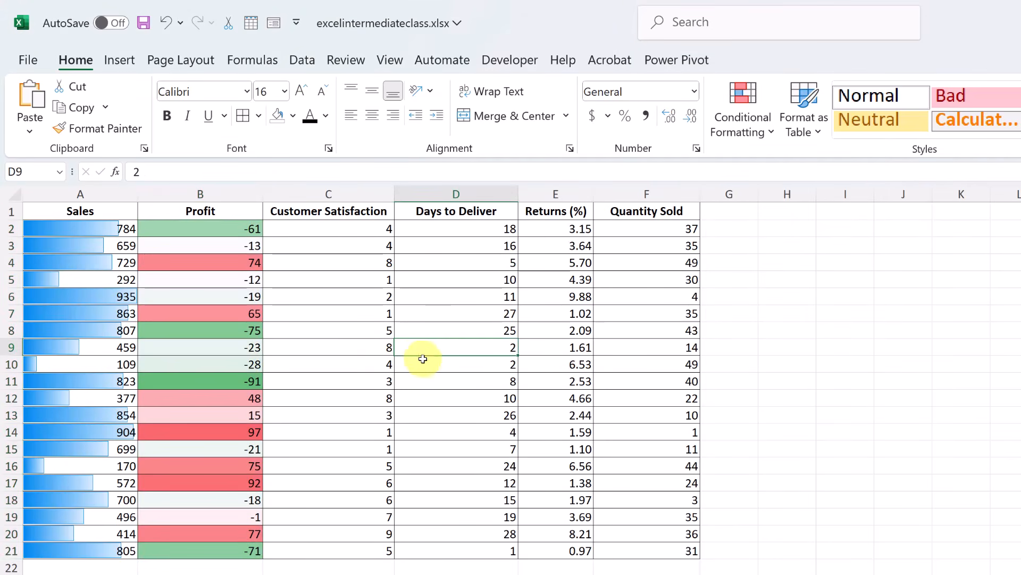
- Apply the three-star rating icon set to the Customer Satisfaction values C2:C21 and deselect the range
left_click(342, 228)
key("ctrl+shift+Down")
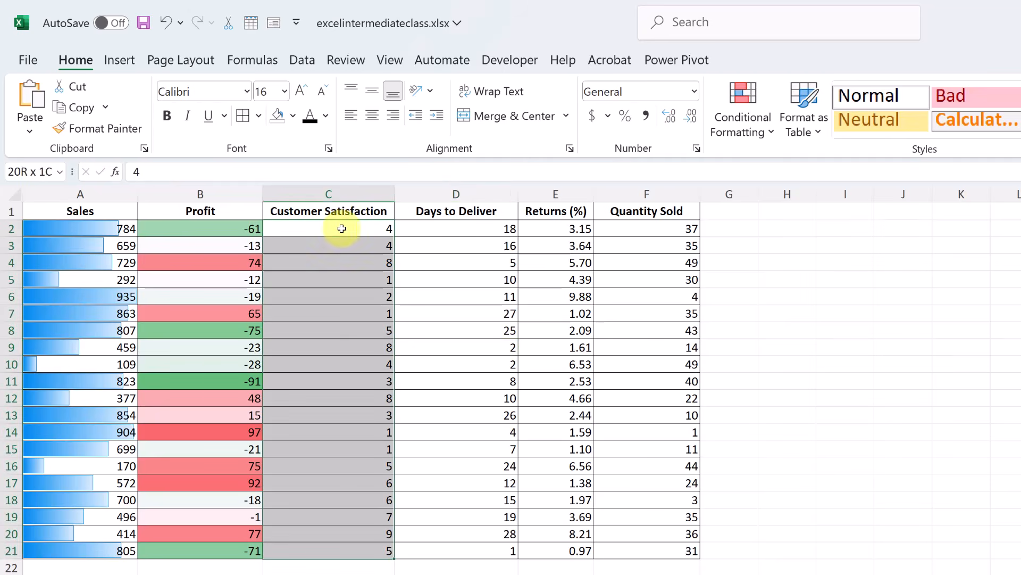
left_click(774, 132)
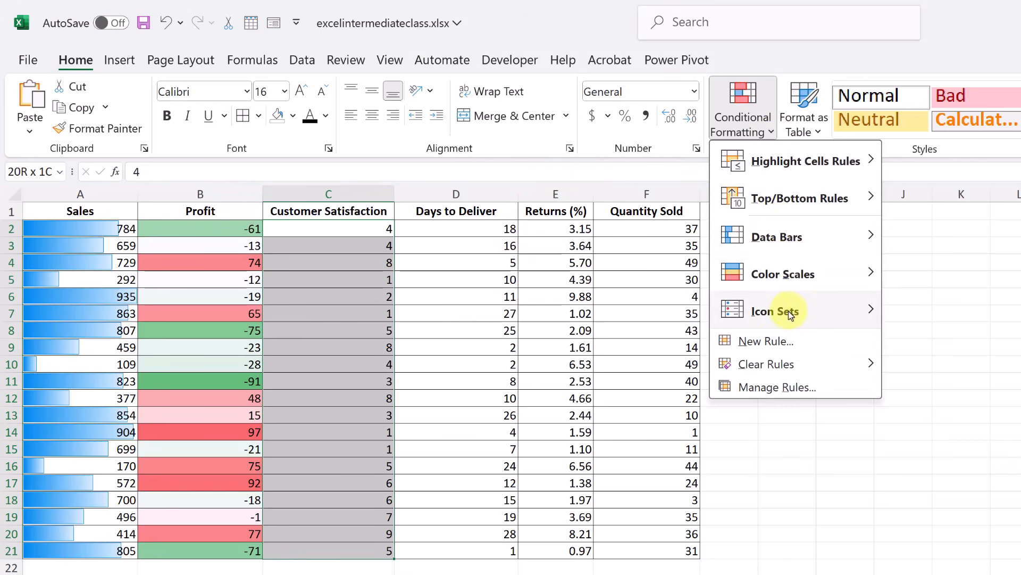
mouse_move(789, 309)
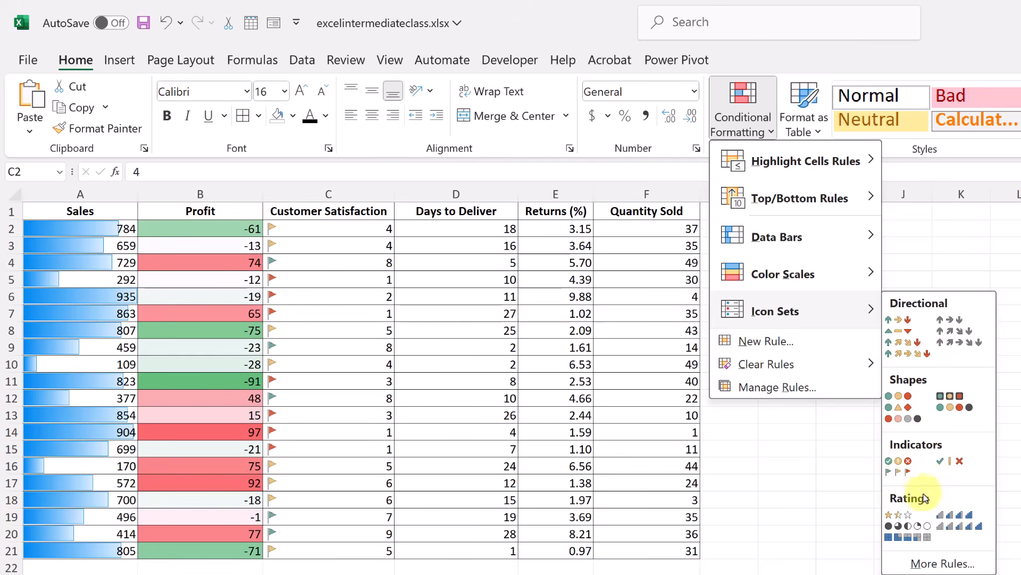
left_click(902, 515)
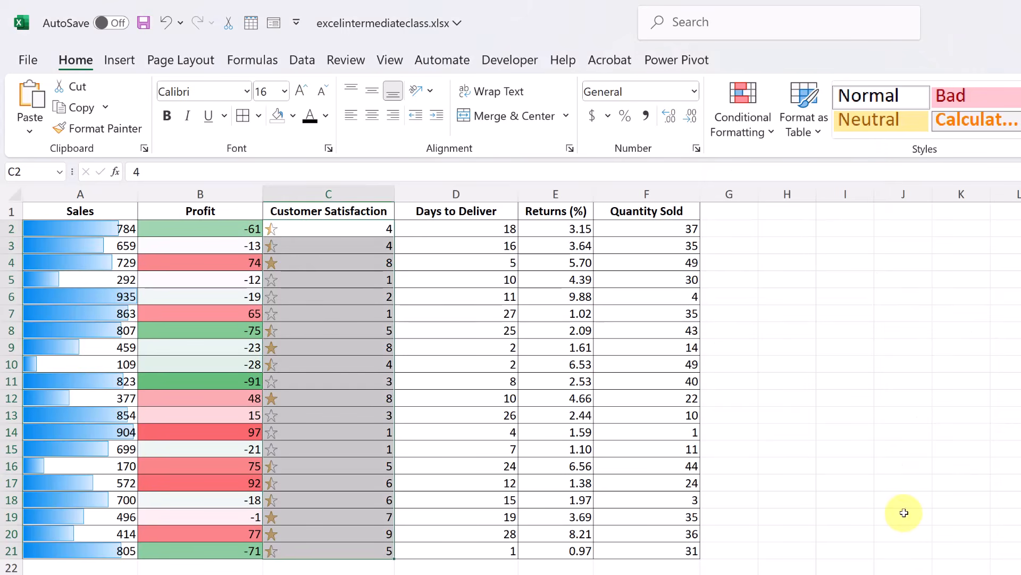
left_click(322, 397)
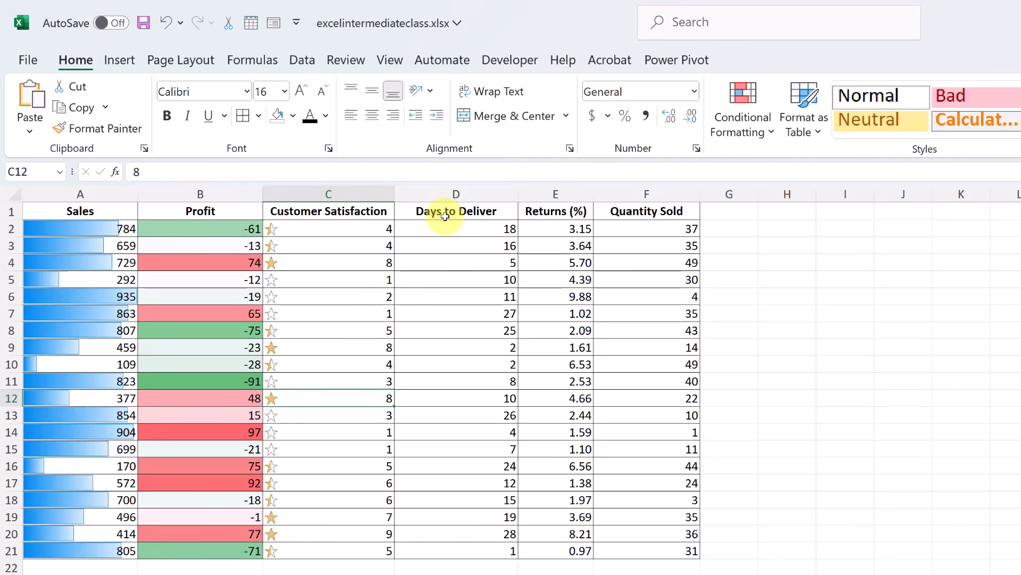
- Highlight Days to Deliver values D2:D21 greater than 15 with Light Red Fill with Dark Red Text, leaving the range deselected
left_click(468, 227)
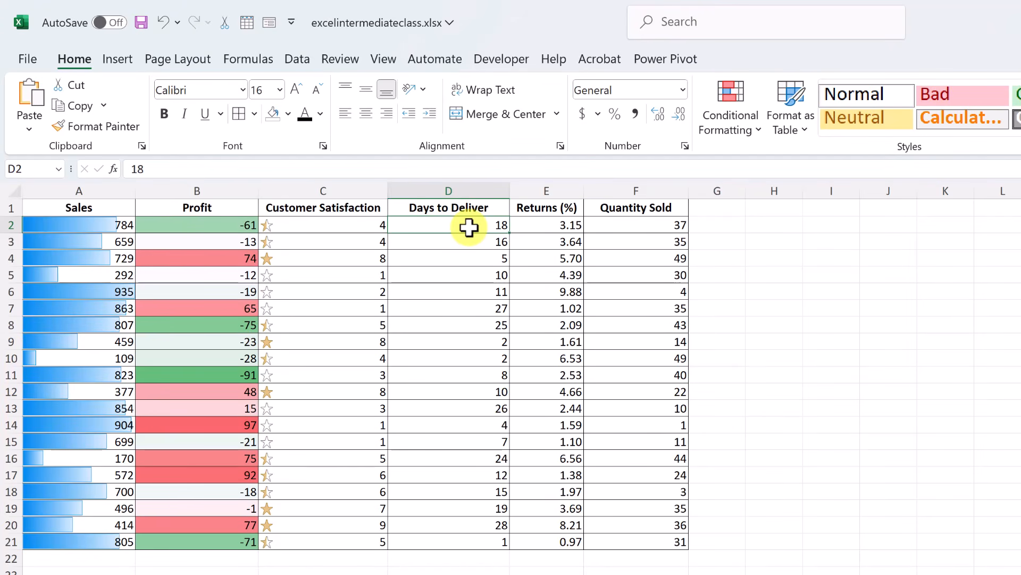
left_click_drag(472, 219, 475, 538)
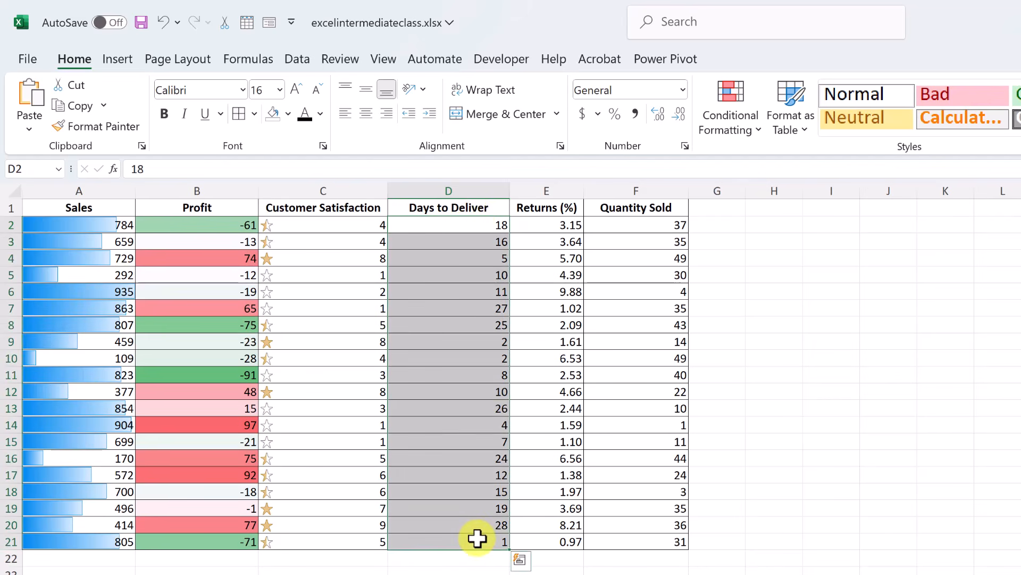
left_click(749, 128)
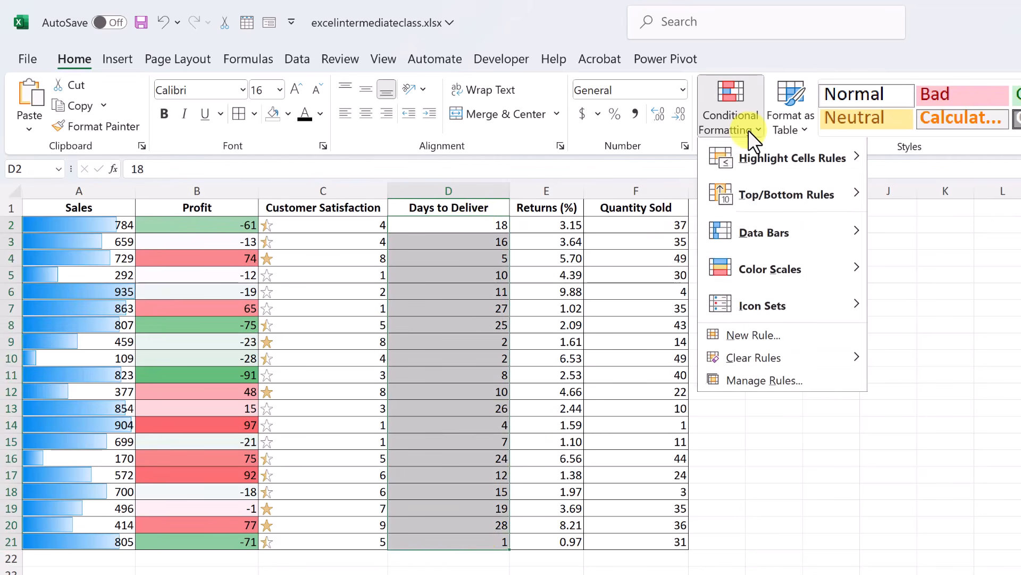
mouse_move(763, 170)
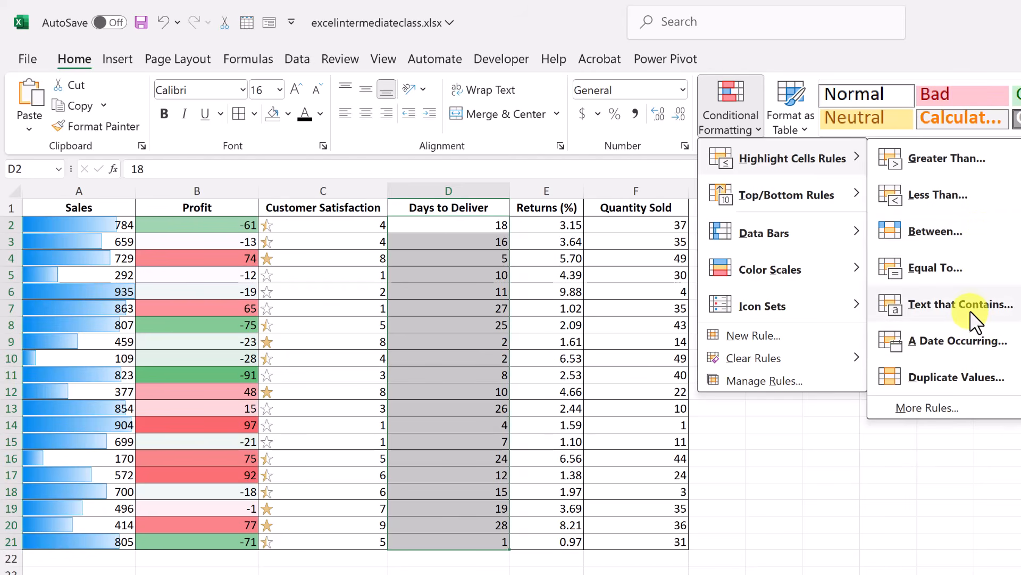
left_click(943, 162)
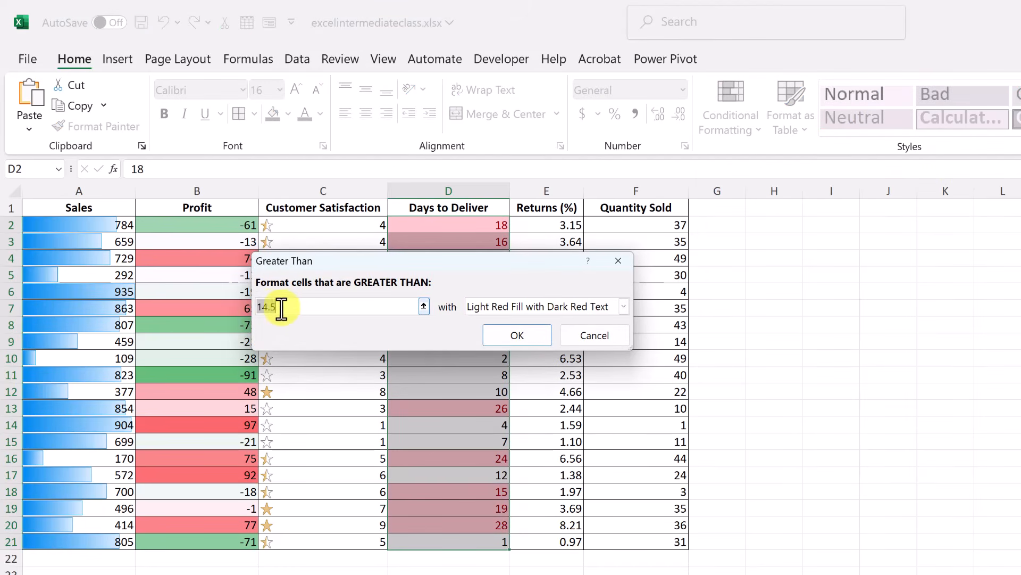
type("15")
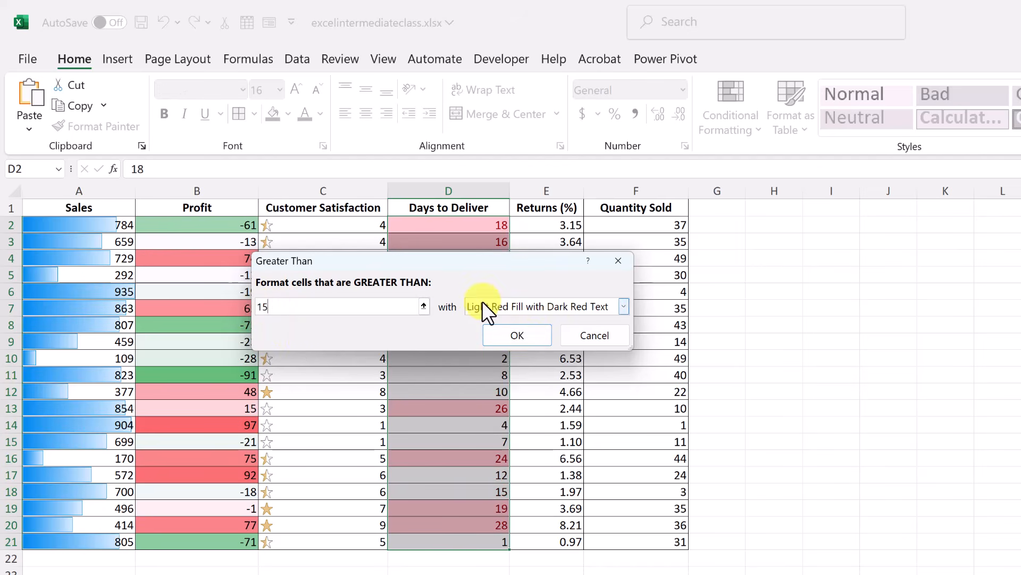
left_click(623, 307)
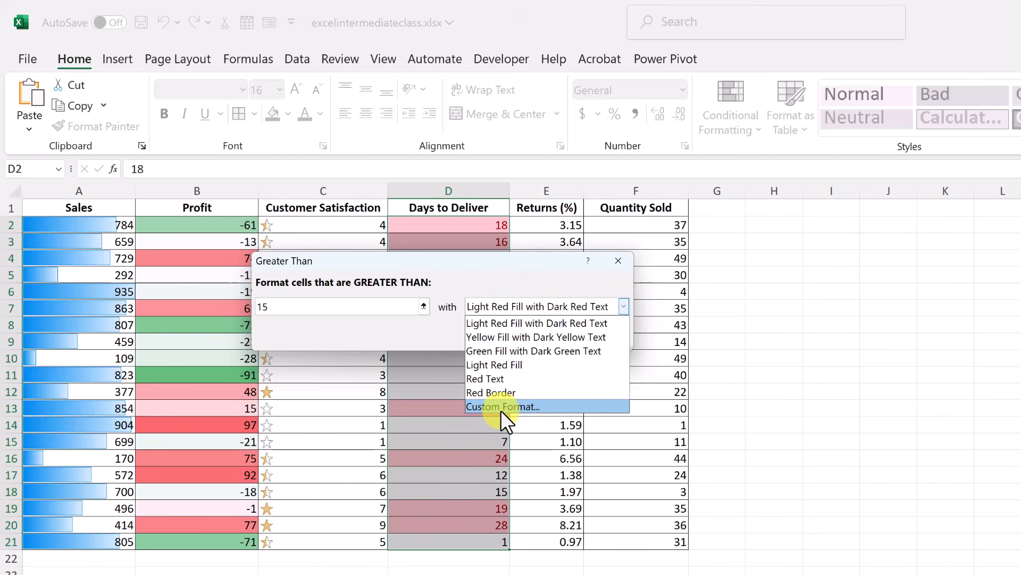
left_click(525, 324)
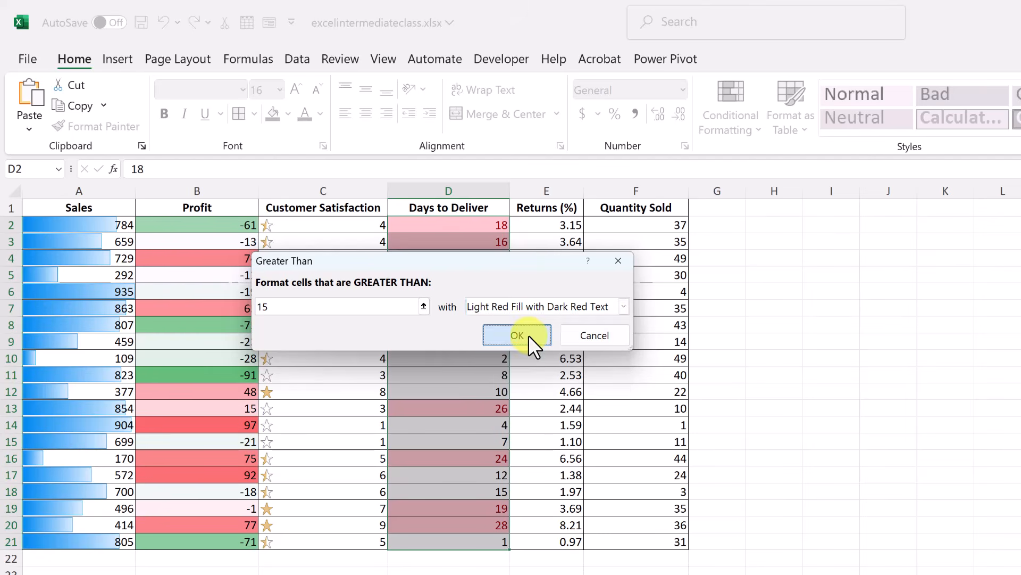
left_click(529, 336)
left_click(478, 362)
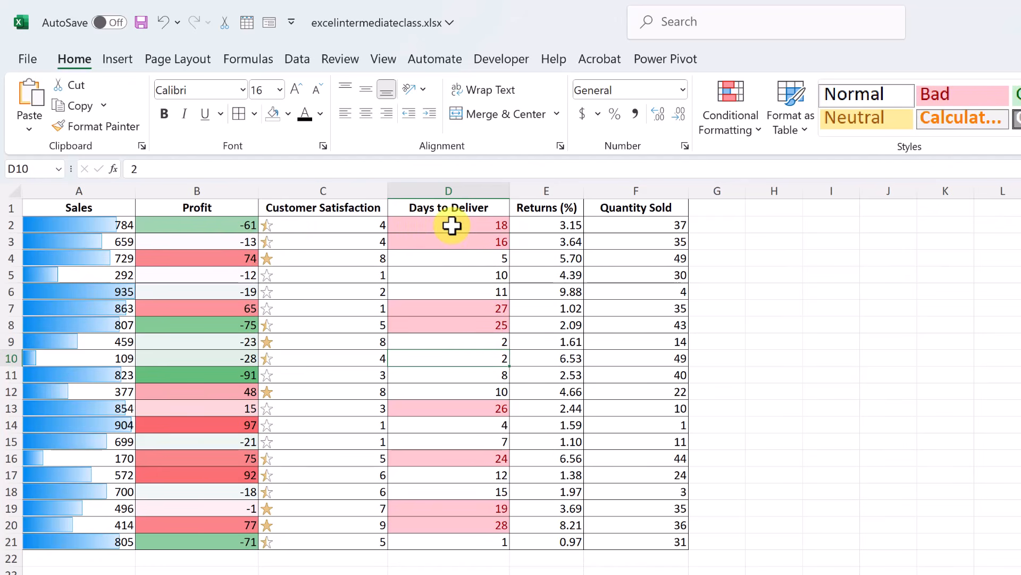
- Select the Days to Deliver values D2:D21 and examine the options for creating, clearing and managing conditional formatting rules
left_click_drag(451, 225, 463, 539)
left_click(751, 123)
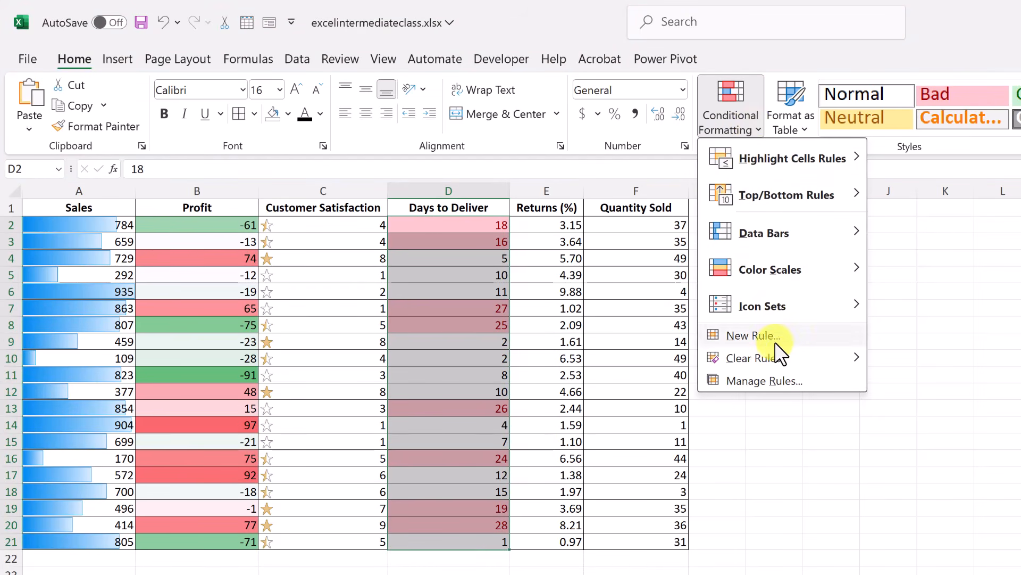
mouse_move(783, 356)
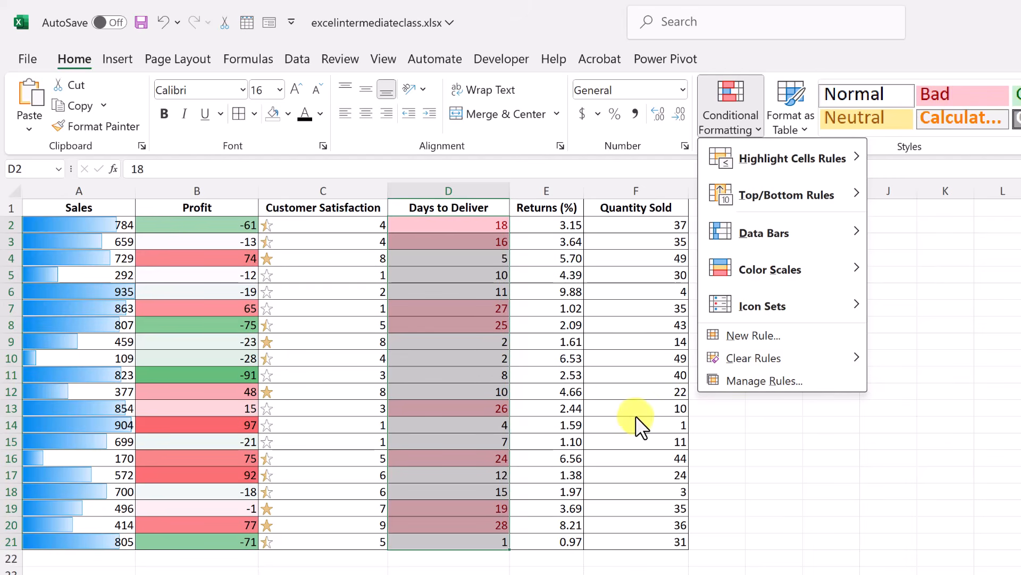
left_click(558, 289)
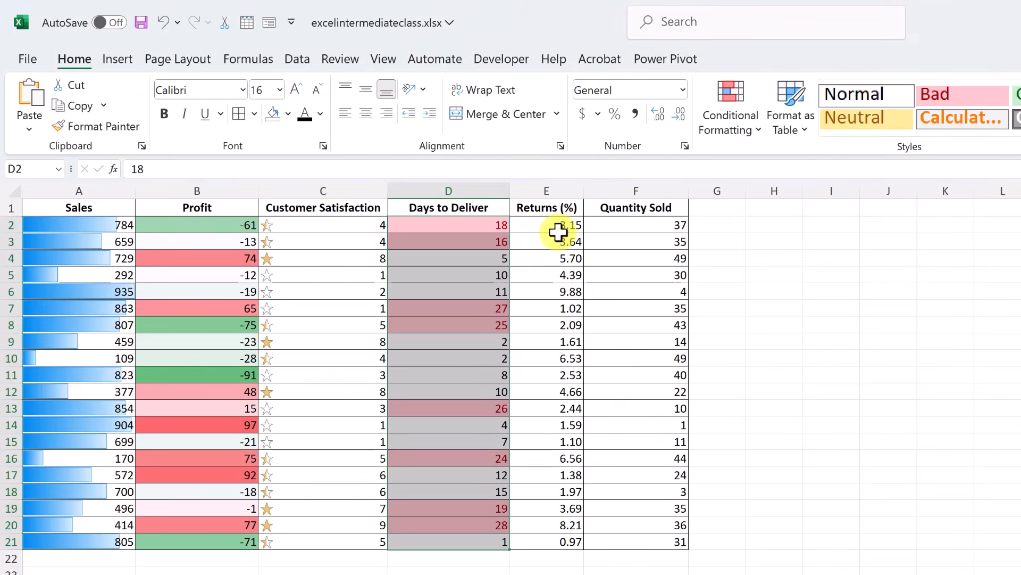
- Highlight the top 10% of the Returns (%) values E2:E21 using Yellow Fill with Dark Yellow Text, and deselect the range
left_click(551, 225)
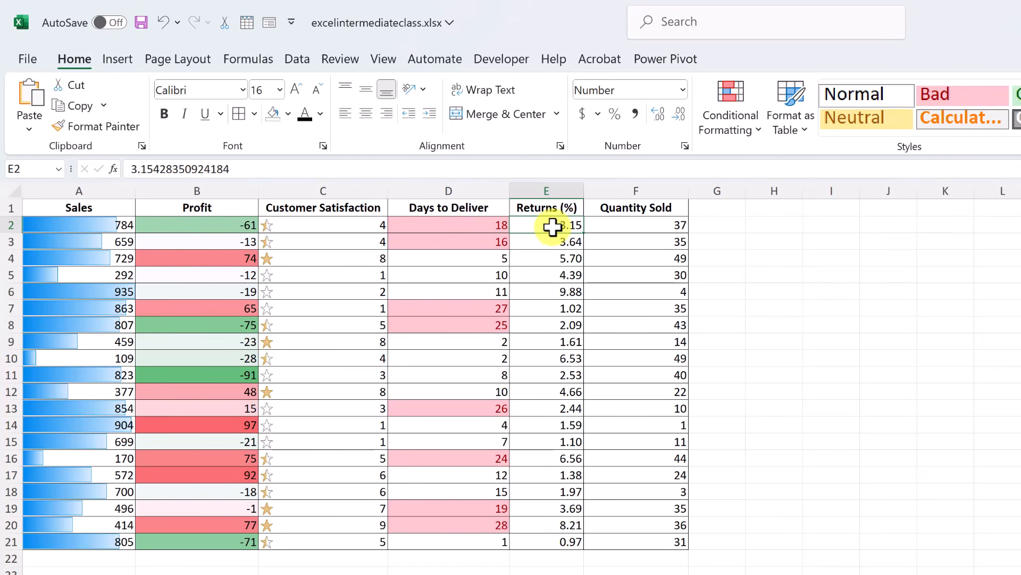
key("ctrl+shift+Down")
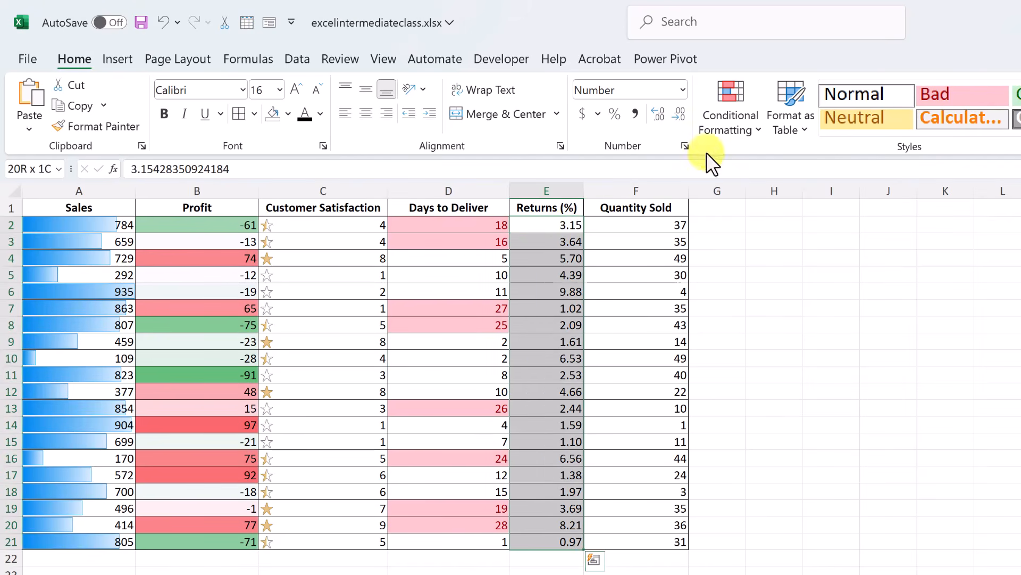
left_click(758, 131)
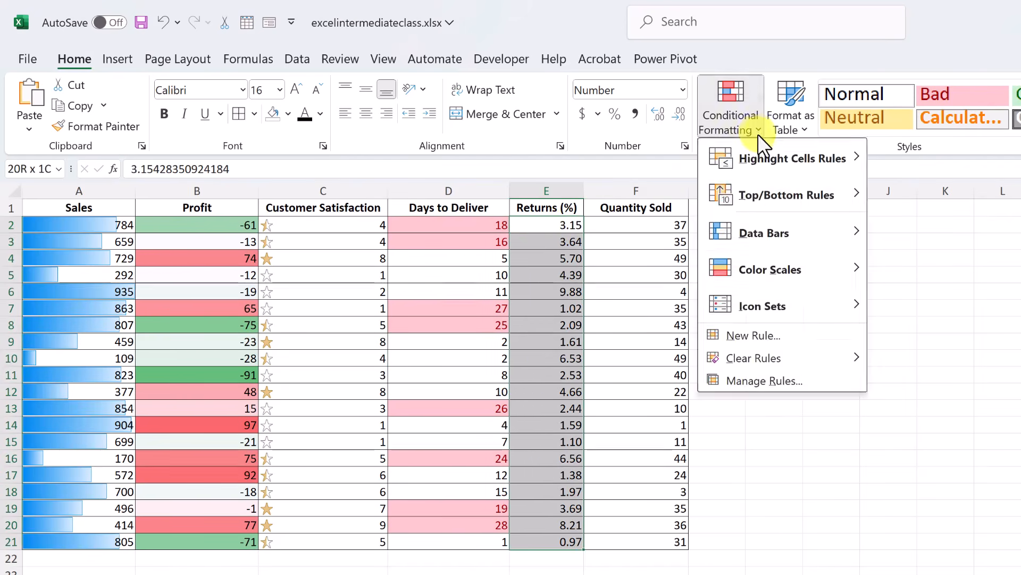
mouse_move(794, 203)
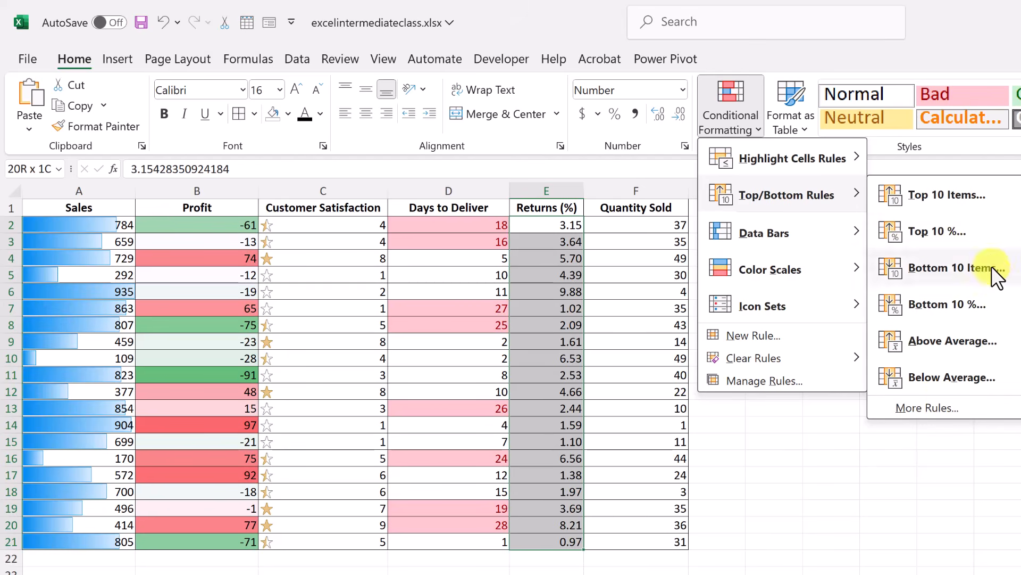
left_click(950, 237)
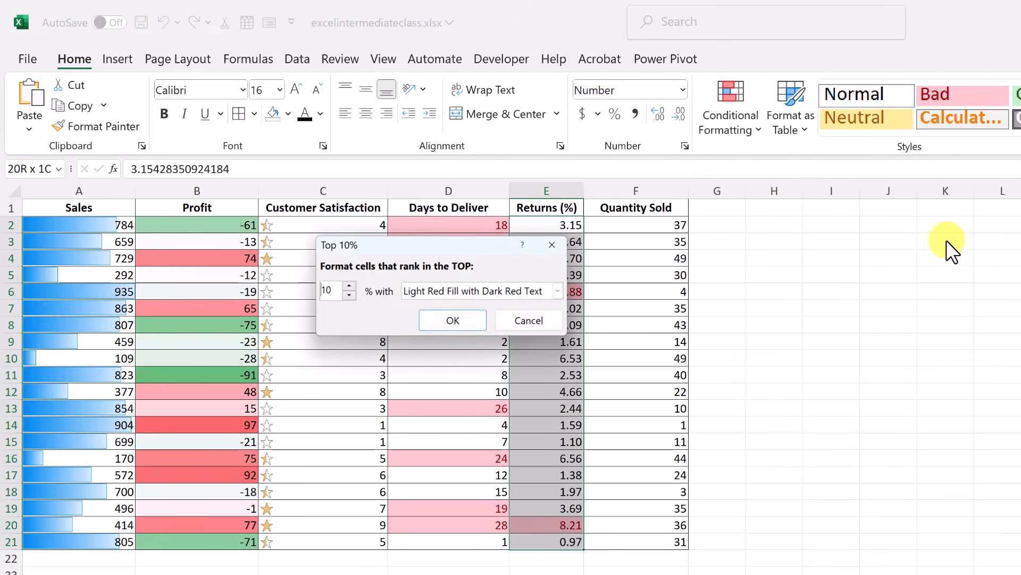
left_click(559, 291)
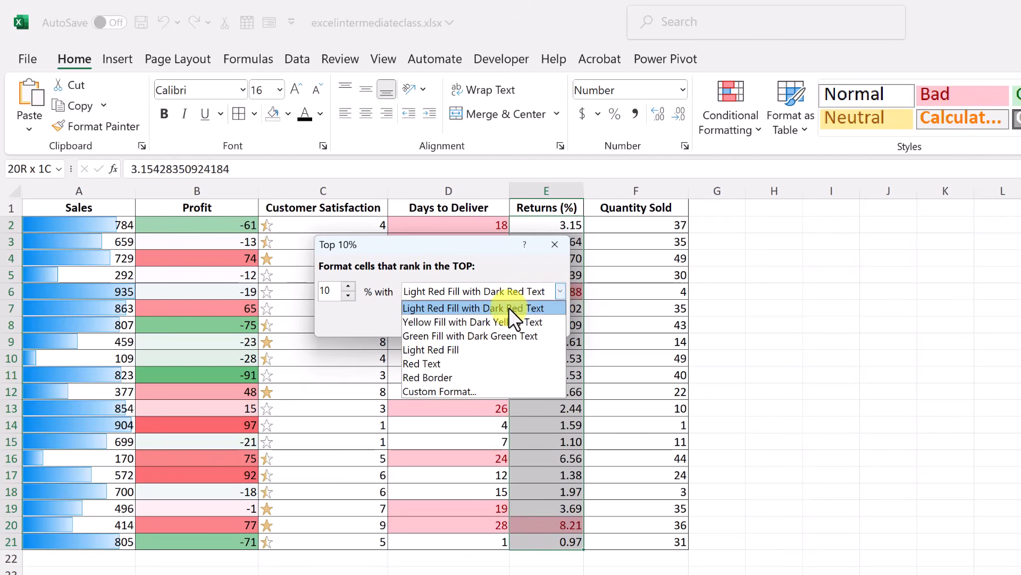
left_click(493, 321)
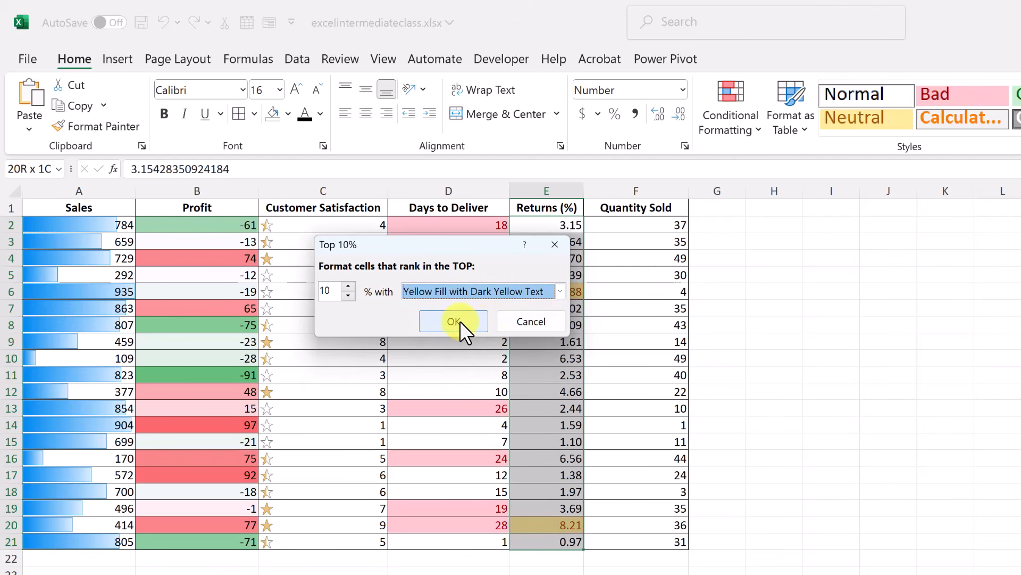
left_click(461, 322)
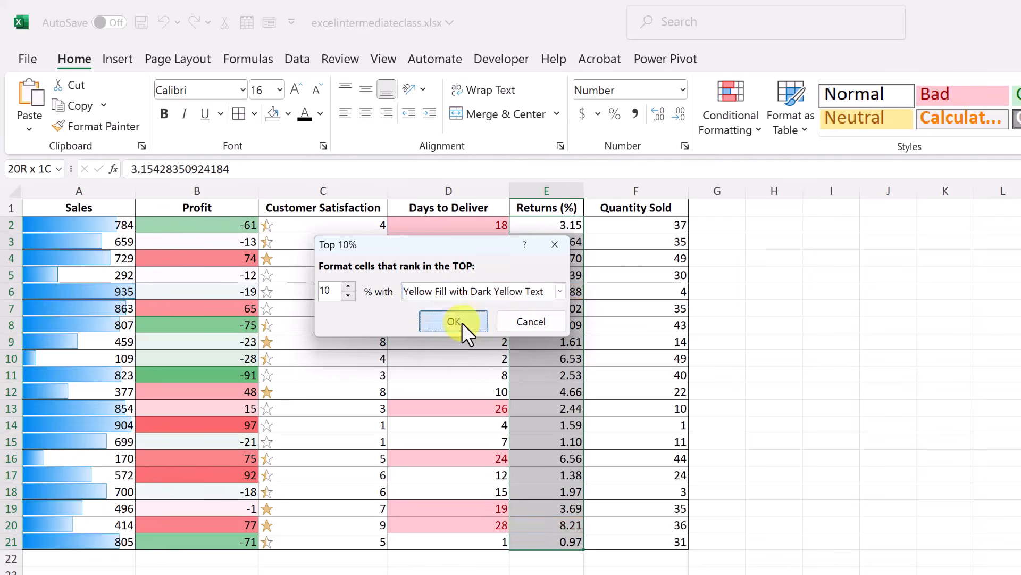
left_click(615, 345)
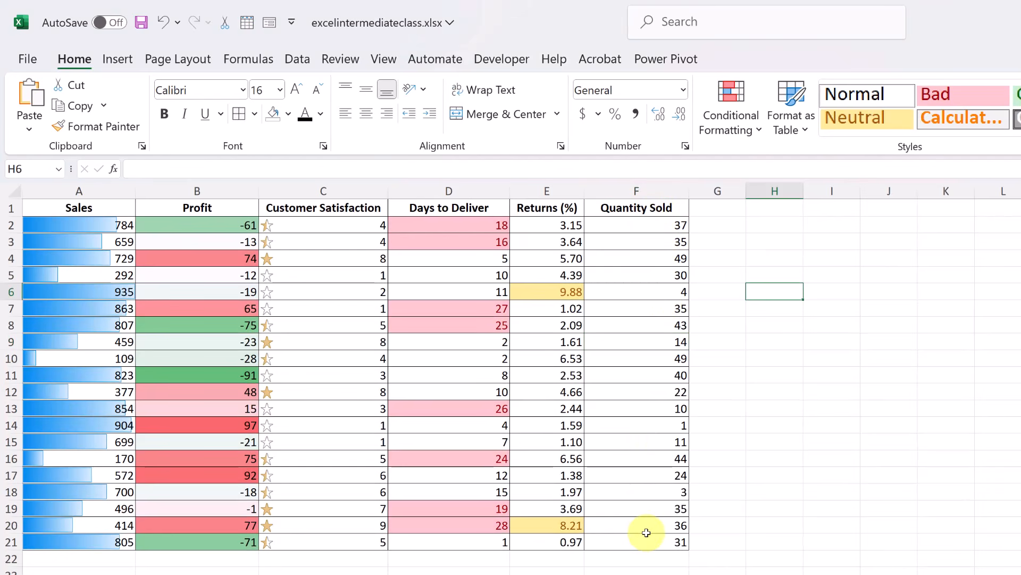
- Enter the value 40 in cell H2 and move to cell H5
left_click(759, 228)
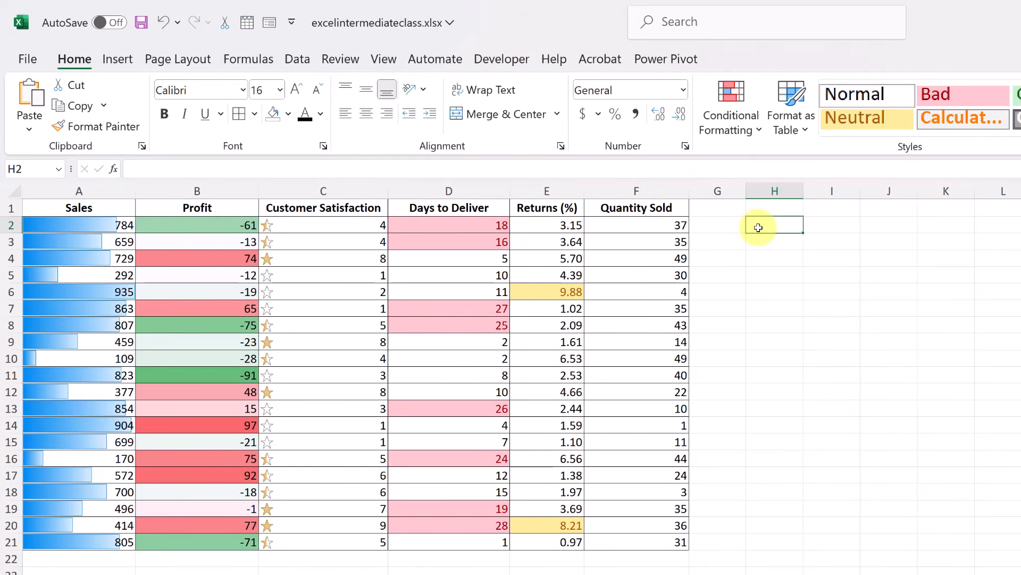
type("40")
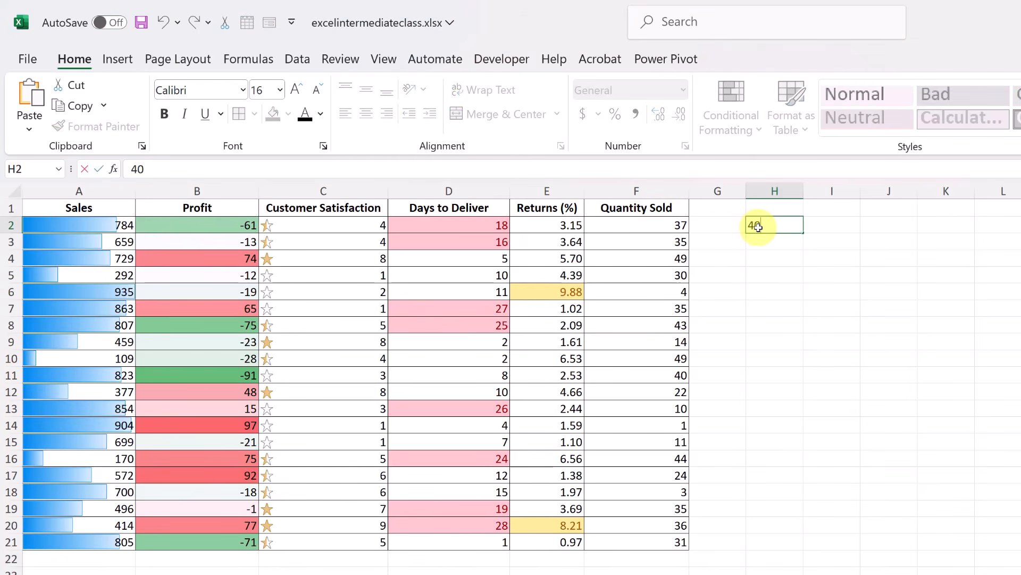
left_click(761, 271)
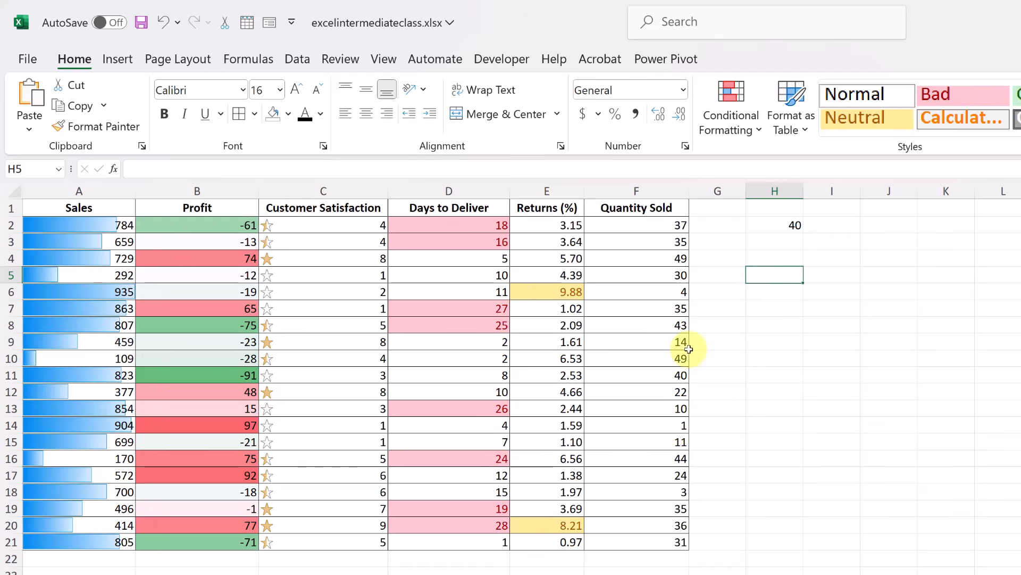
- Start a new formula-based conditional formatting rule for the Quantity Sold values F2:F21
left_click(664, 227)
key("ctrl+shift+Down")
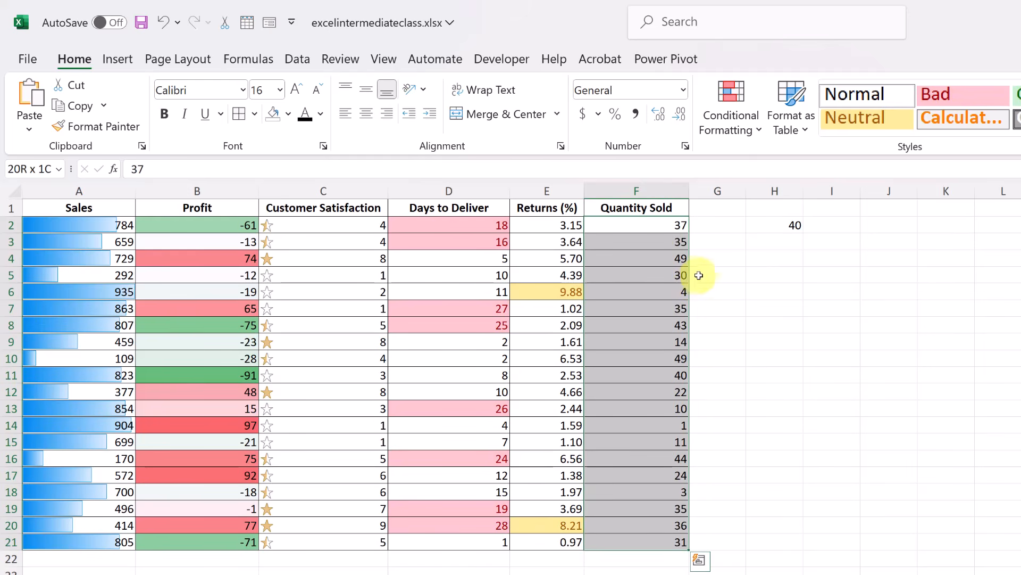
left_click(759, 133)
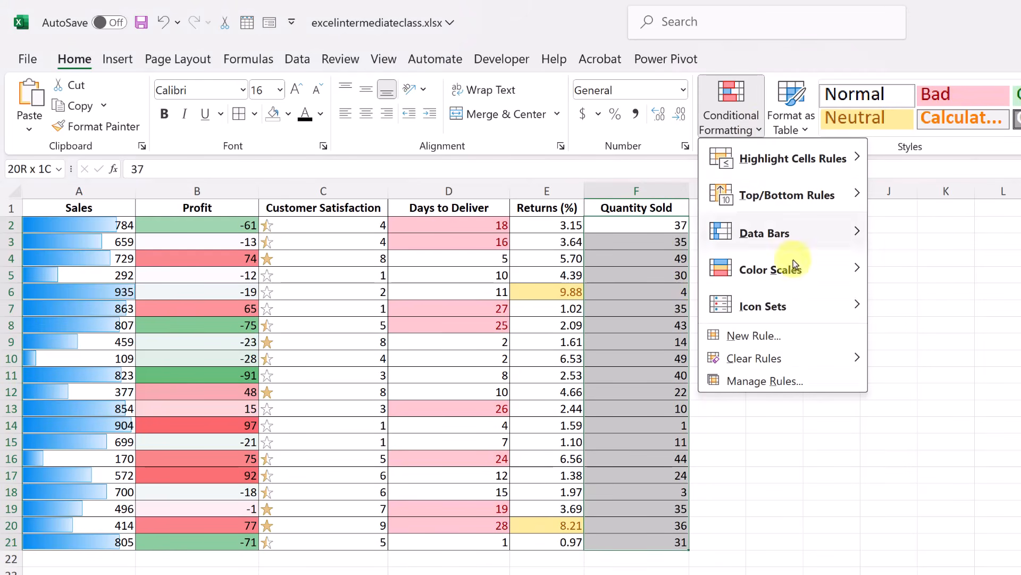
left_click(777, 336)
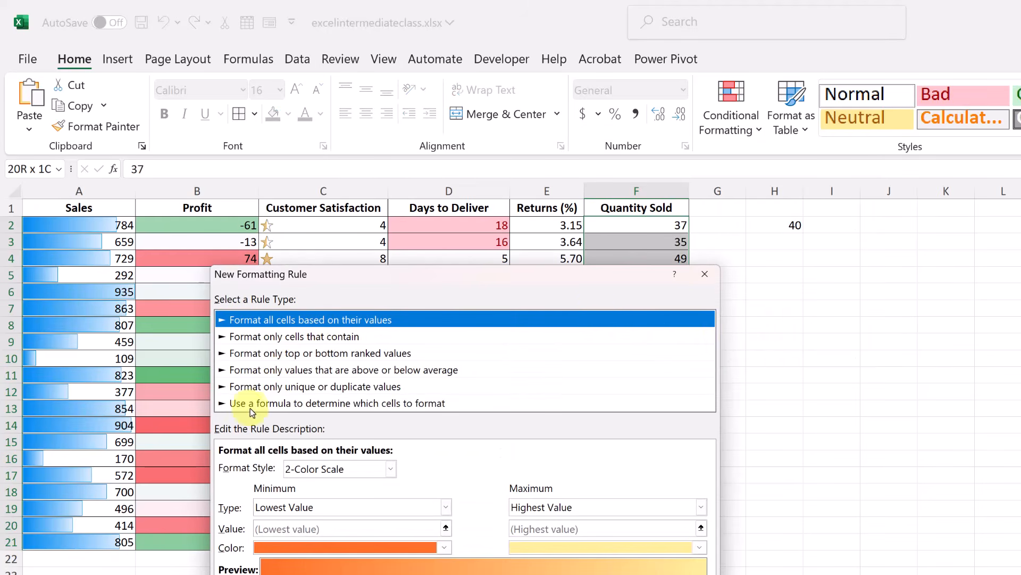
left_click(365, 404)
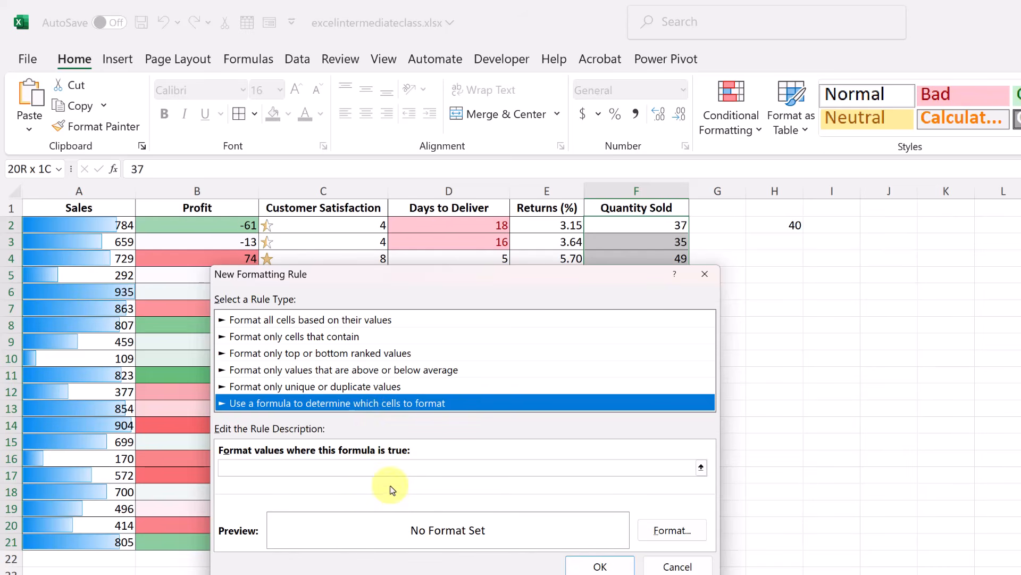
- Begin the rule's formula with a fully relative reference to cell F2, reading =F2
left_click(393, 469)
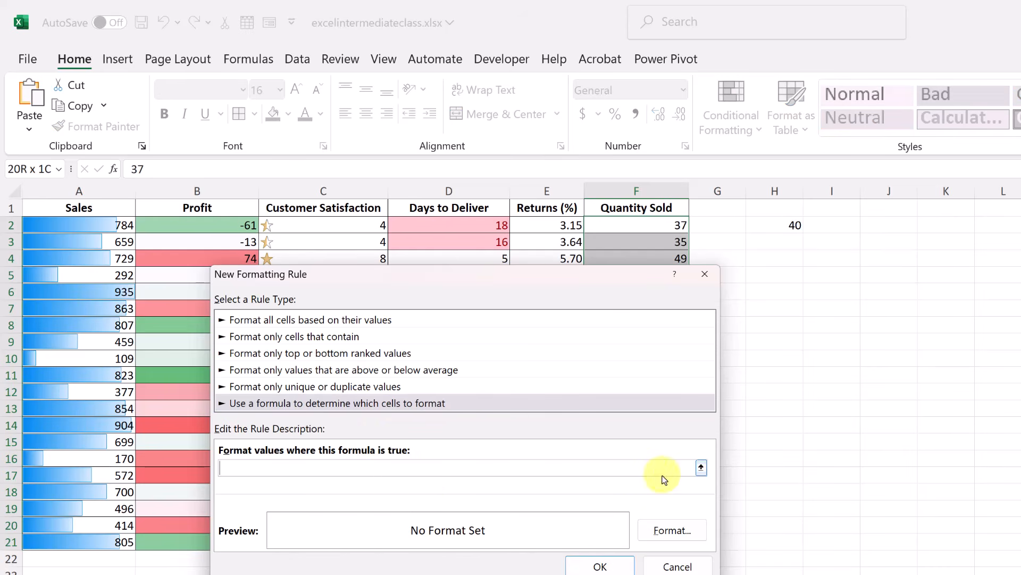
left_click(702, 468)
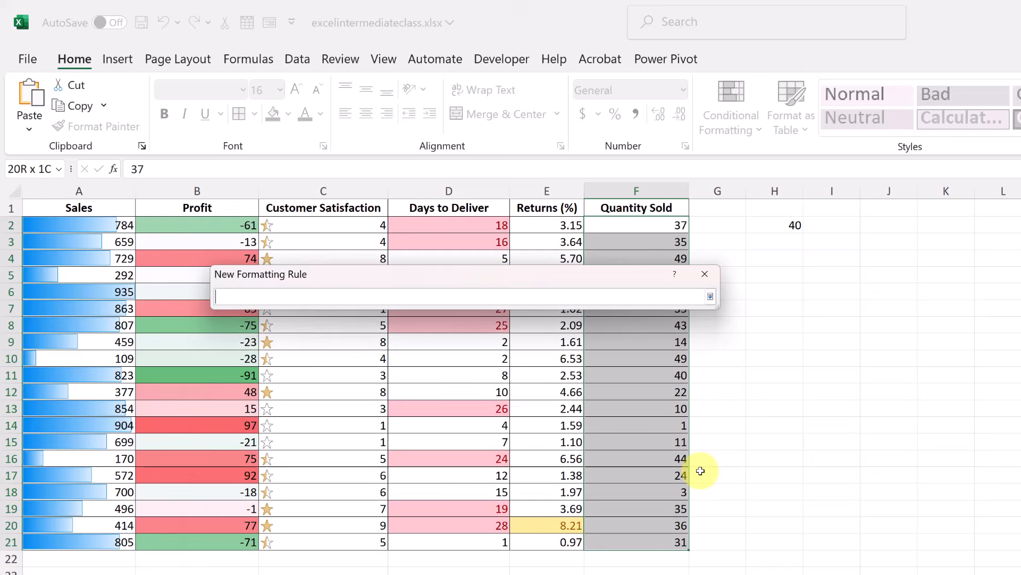
left_click(666, 227)
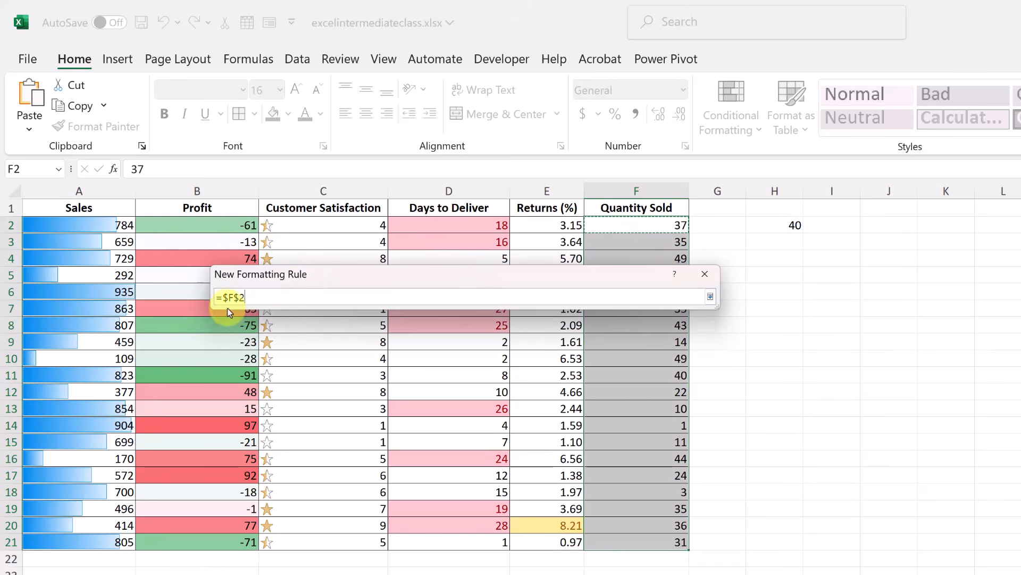
left_click(240, 298)
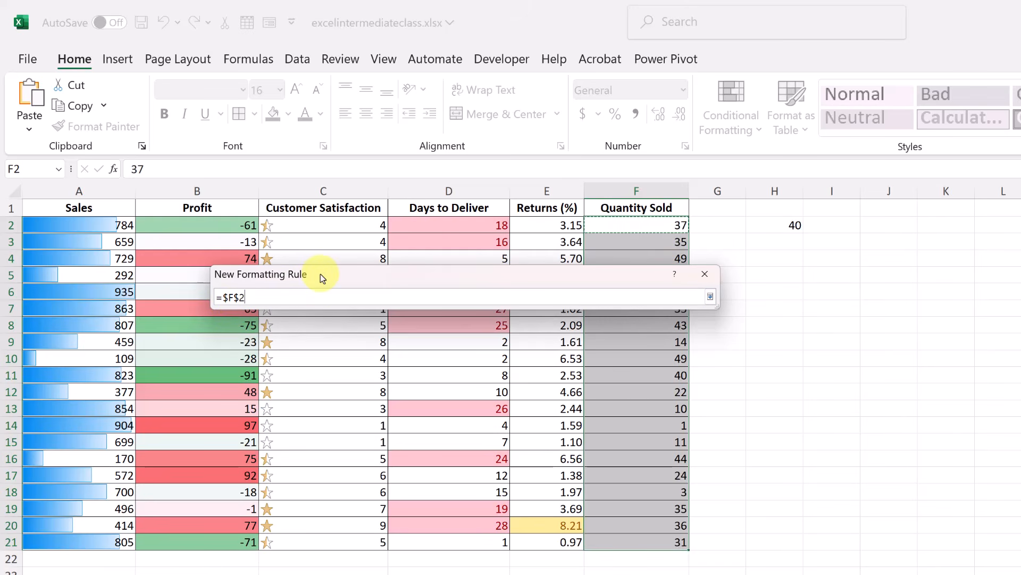
key("F4")
key("F4")
key("F4")
left_click(710, 299)
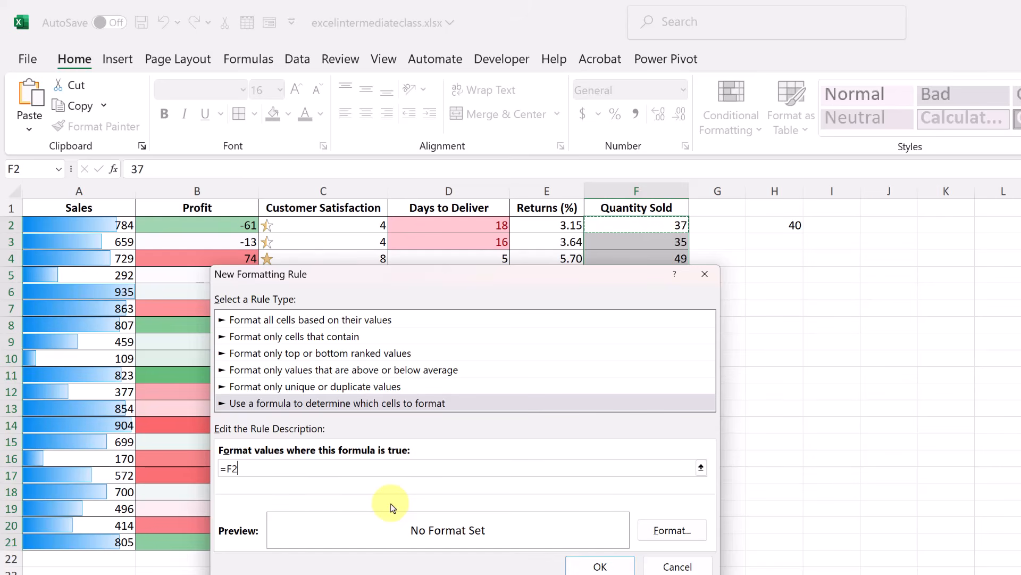
- Complete the rule's formula as =F2>=$H$2, with an absolute reference to the threshold cell
type(">=")
left_click(701, 467)
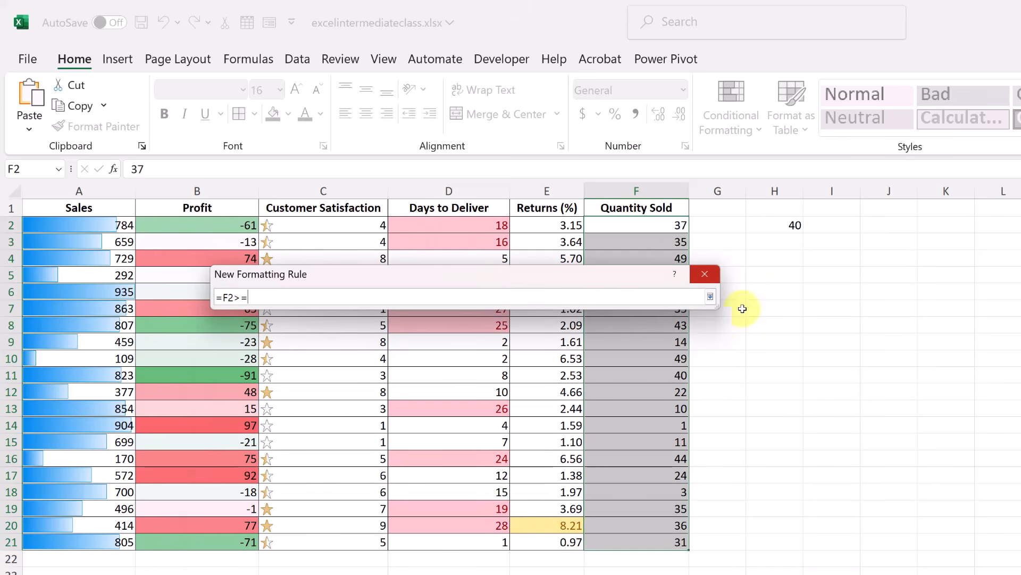
left_click(793, 227)
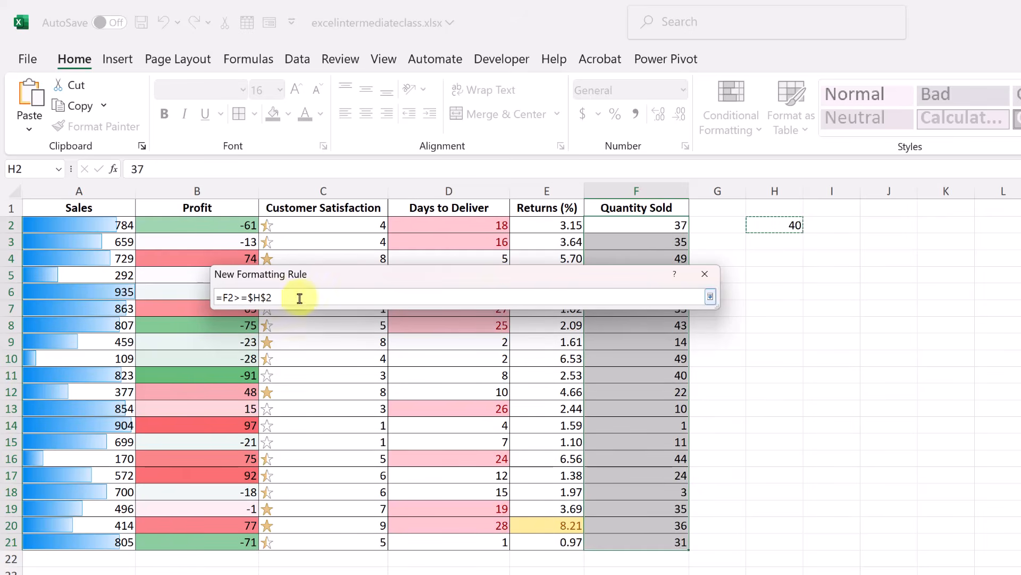
left_click(710, 297)
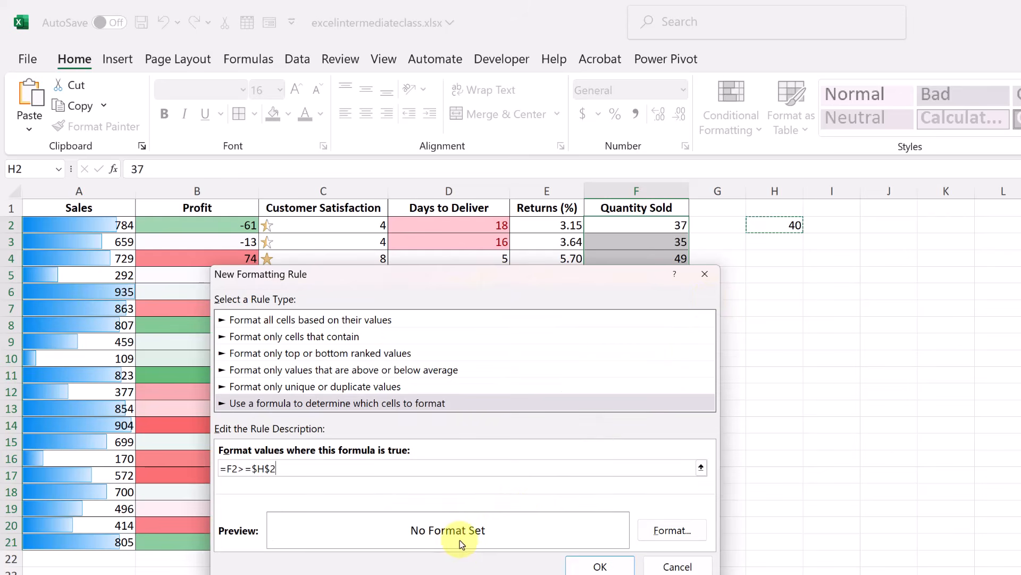
- Give the formula rule a purple fill, apply it to the Quantity Sold values and deselect the range
left_click(673, 530)
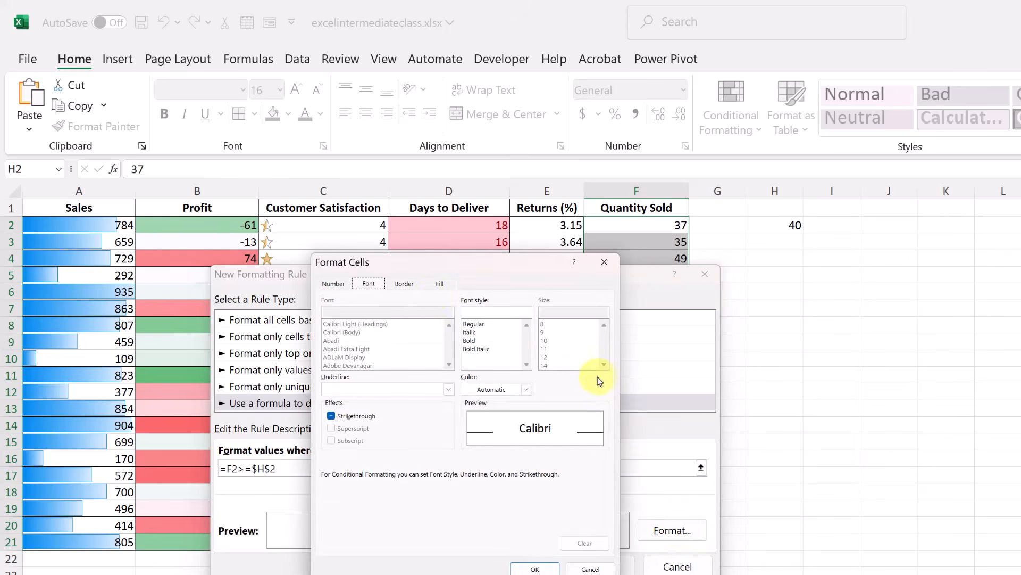
left_click(341, 288)
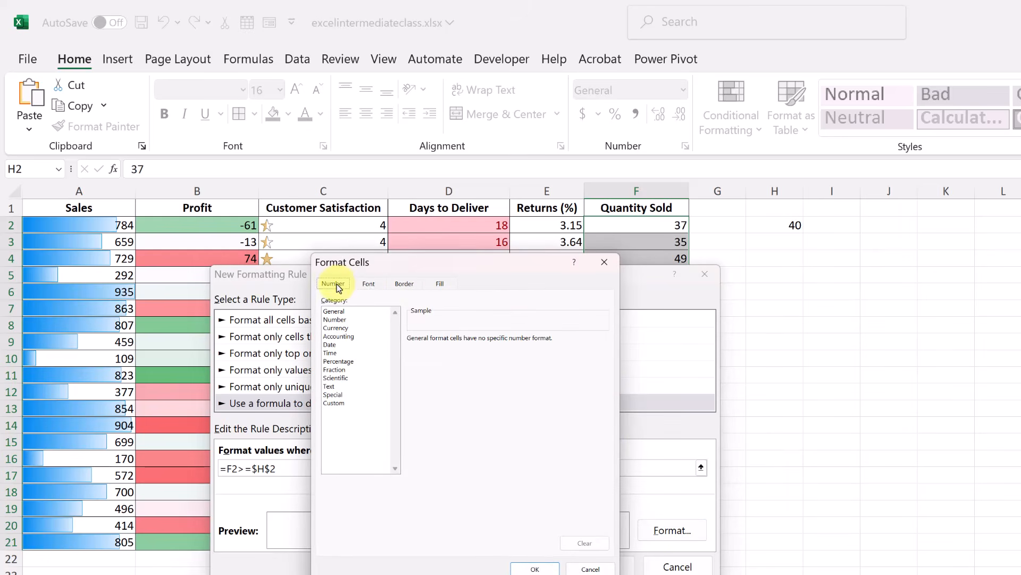
left_click(368, 287)
left_click(402, 285)
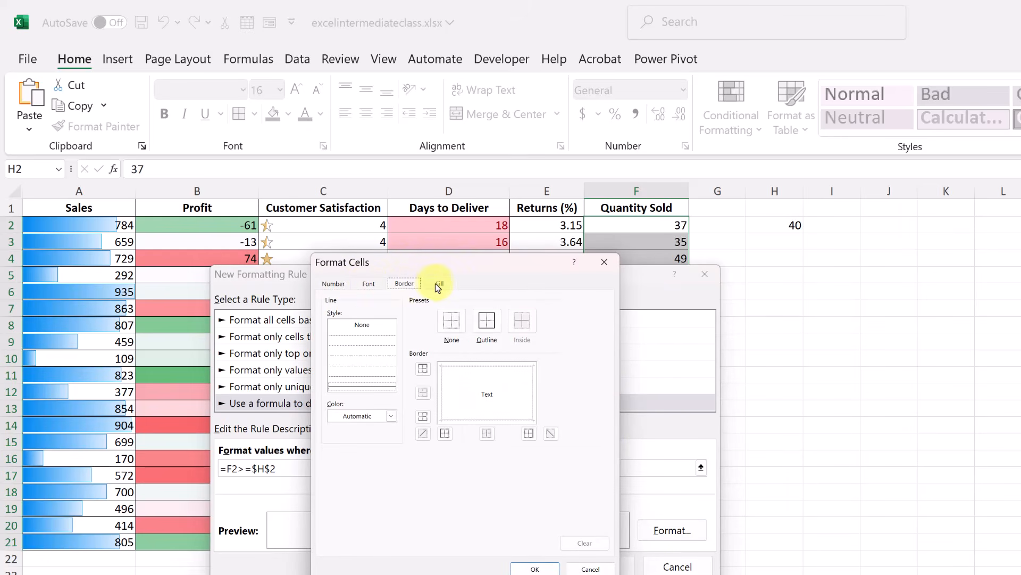
left_click(439, 286)
left_click(429, 394)
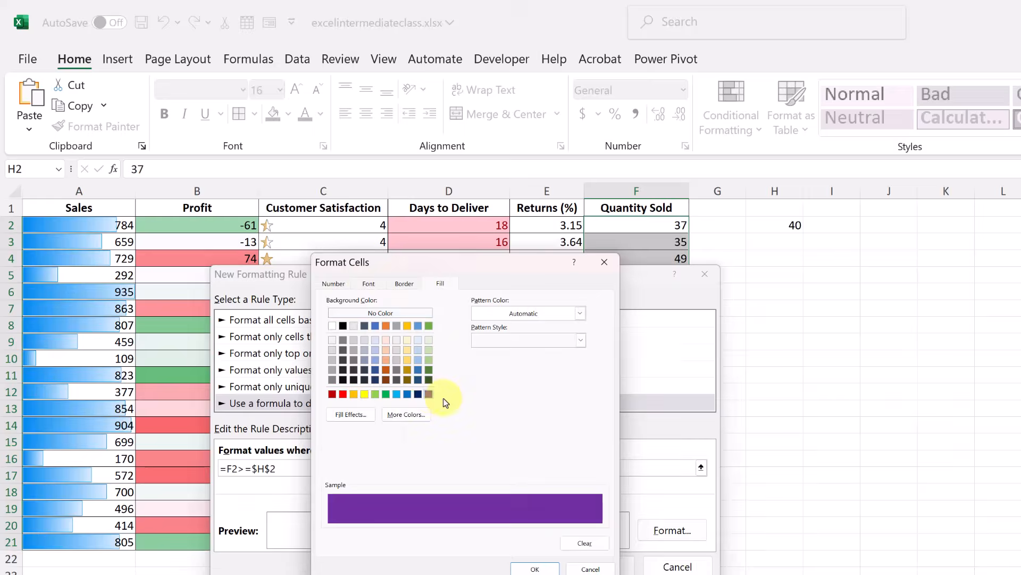
left_click(534, 568)
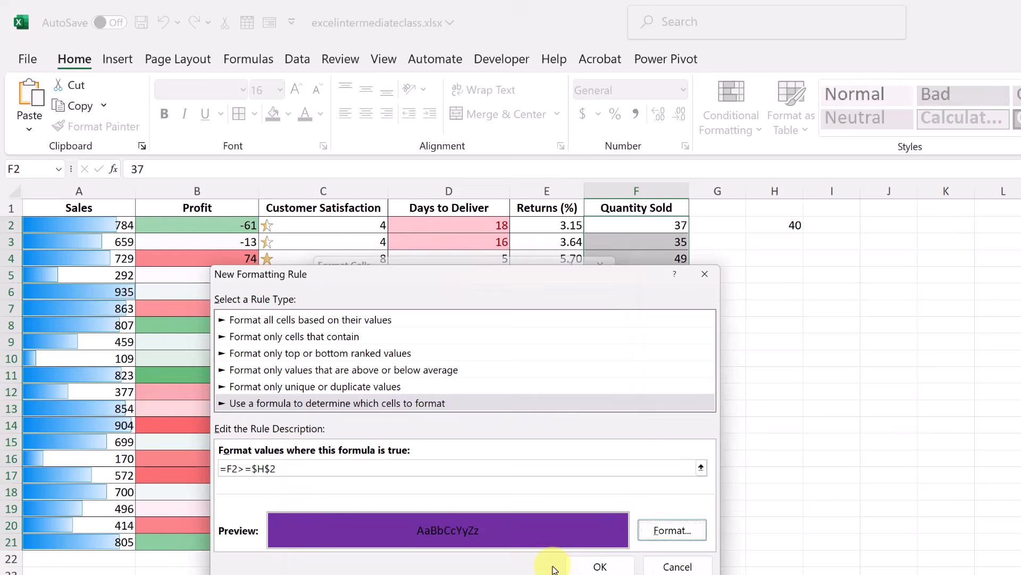
left_click(623, 567)
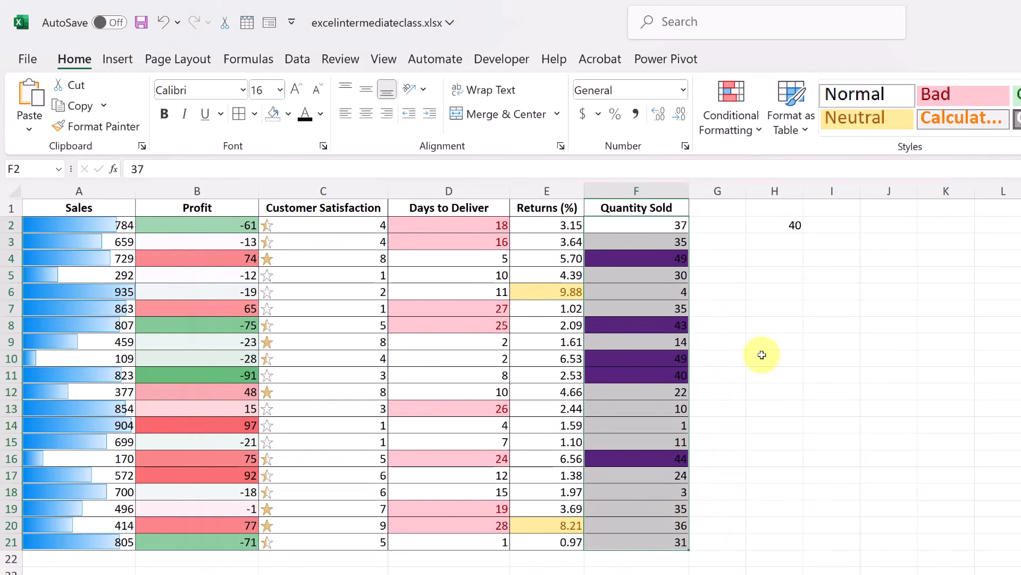
left_click(785, 340)
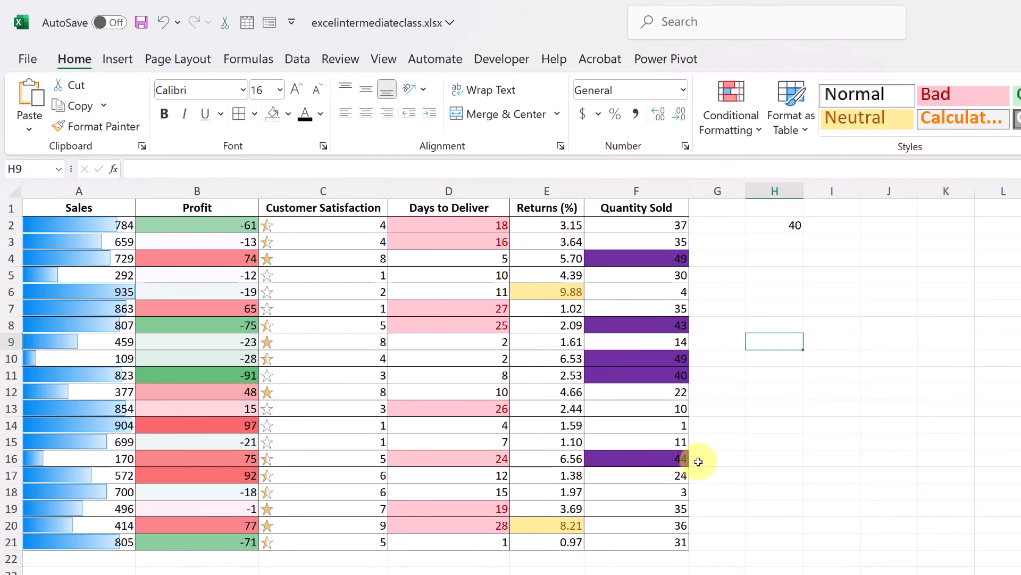
- Edit the existing formula rule on the Quantity Sold values F2:F21 to use a white font color, apply it and deselect the range
left_click_drag(655, 222, 658, 541)
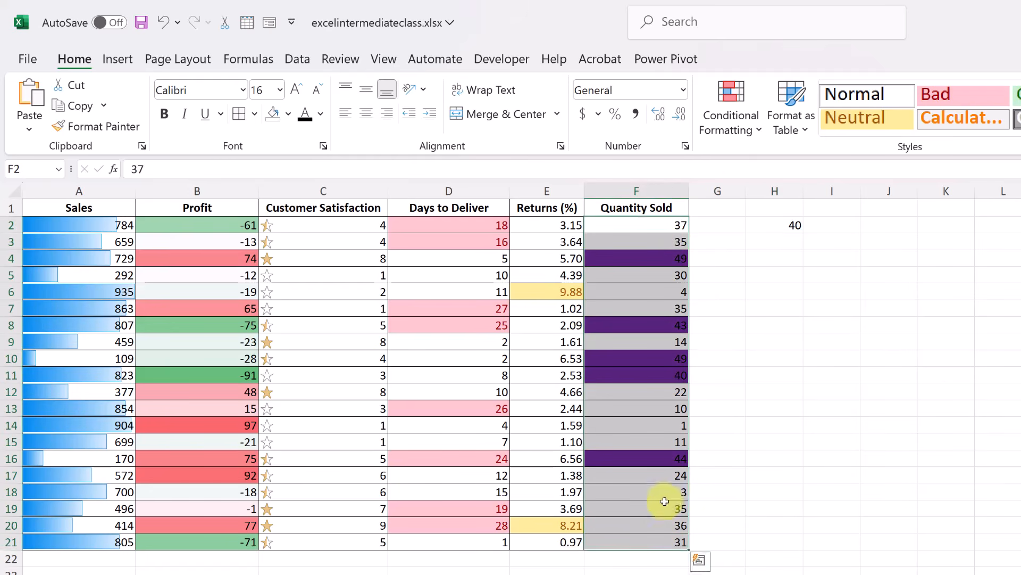
left_click(758, 128)
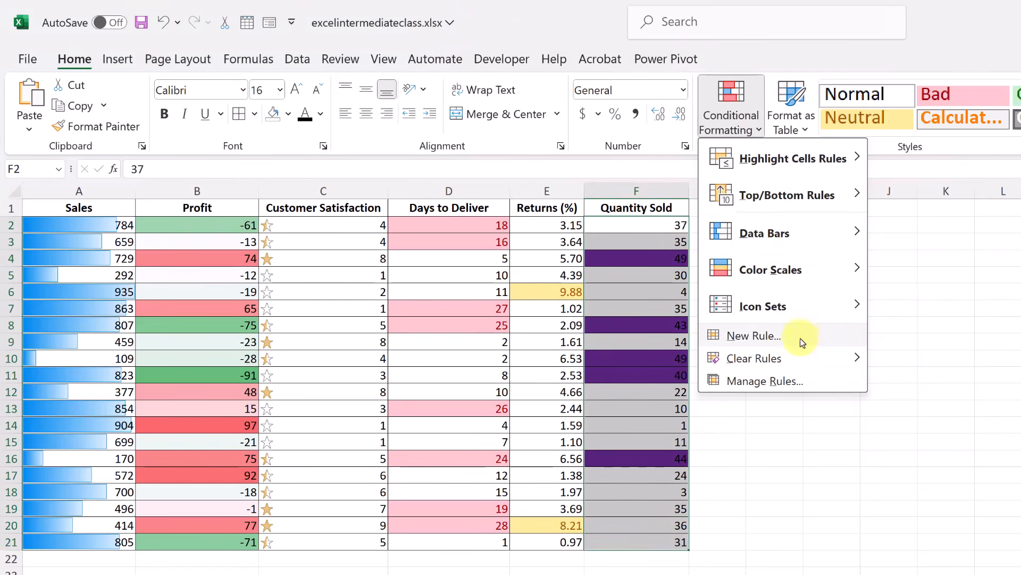
left_click(789, 382)
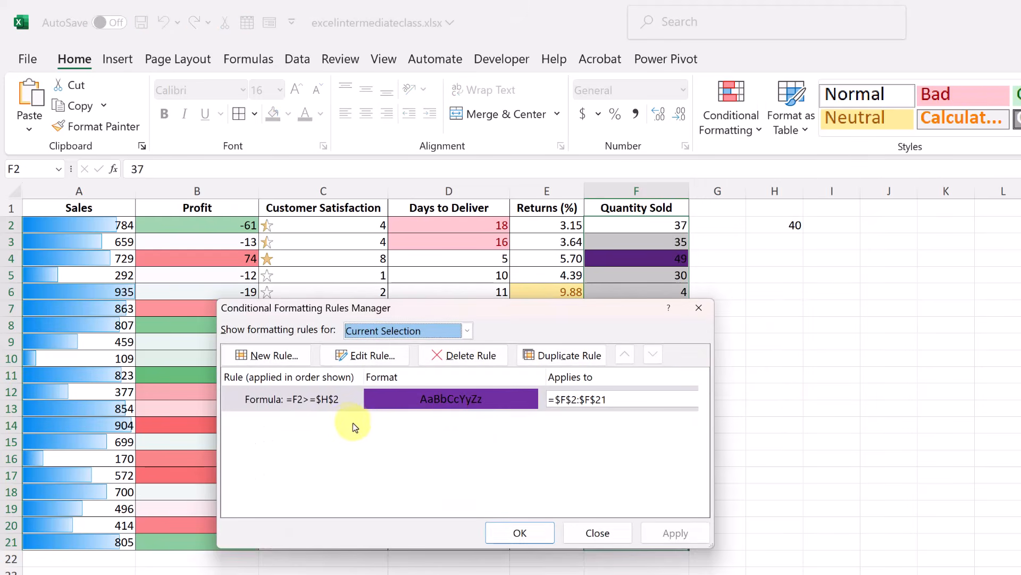
left_click(404, 403)
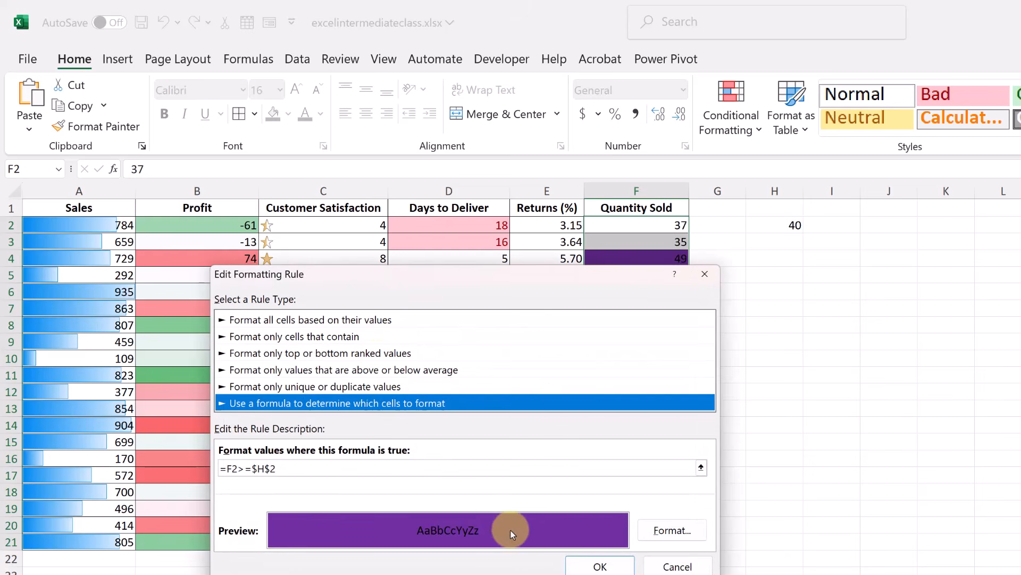
left_click(672, 531)
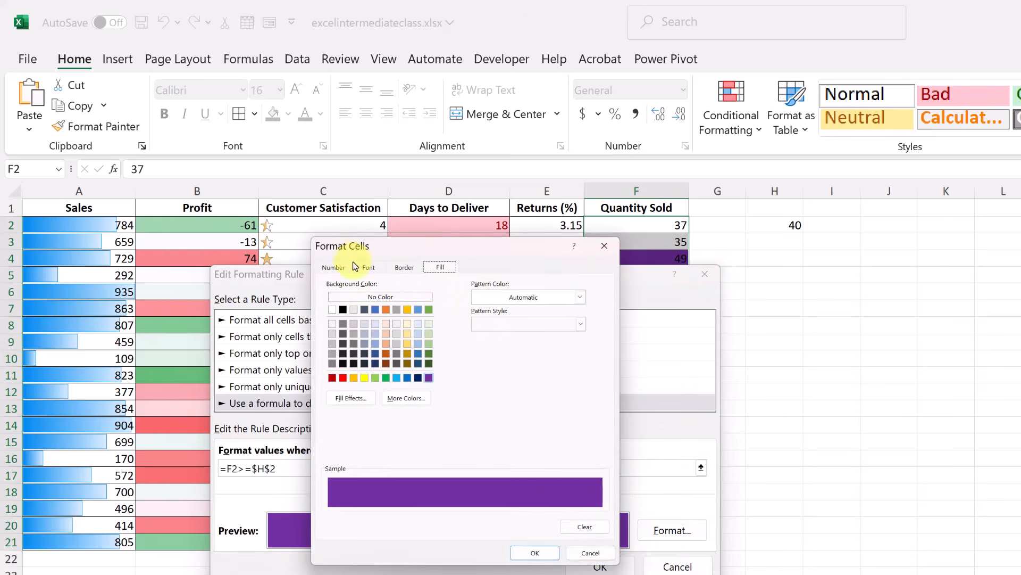
left_click(368, 267)
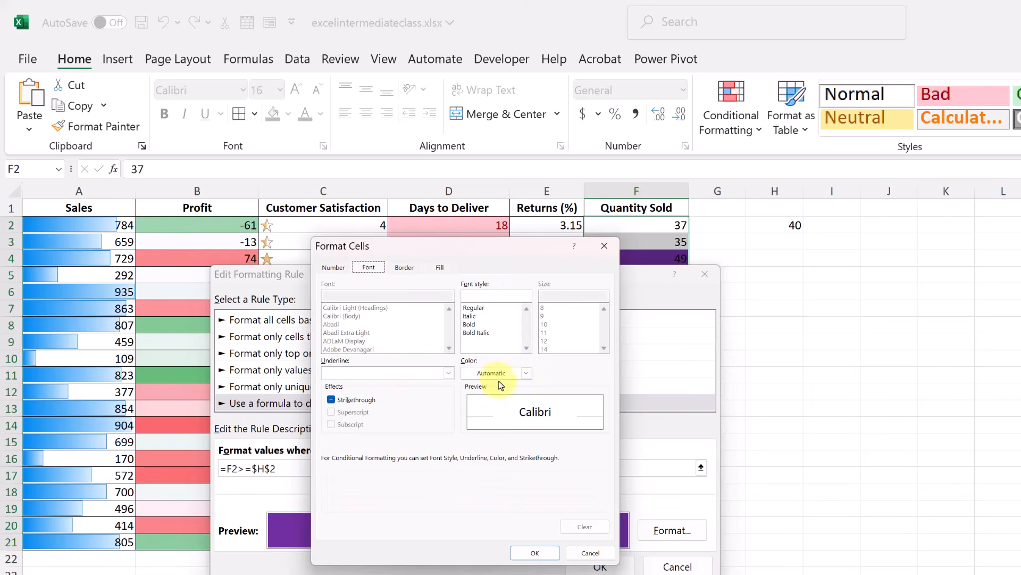
left_click(515, 374)
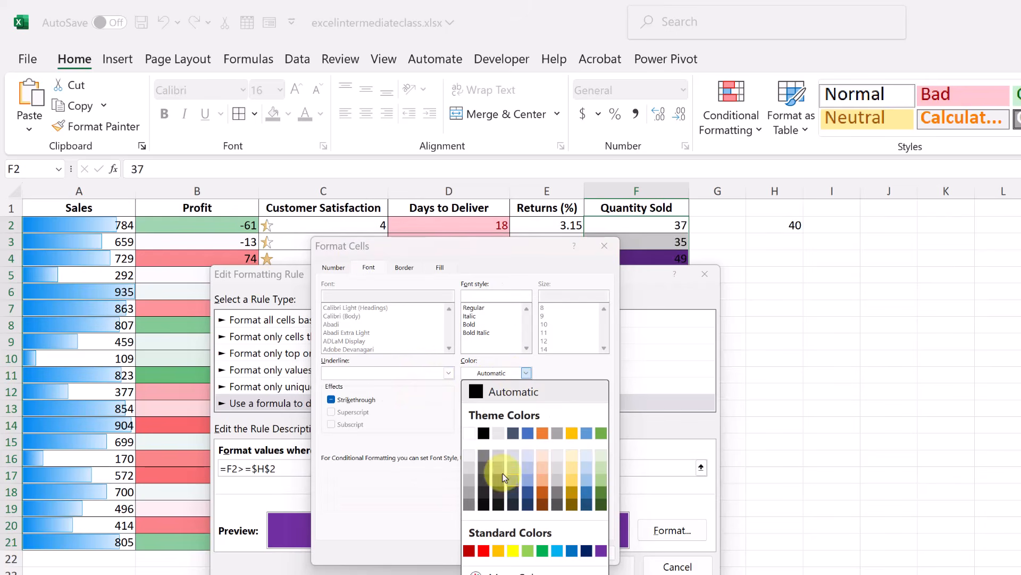
left_click(469, 433)
left_click(535, 552)
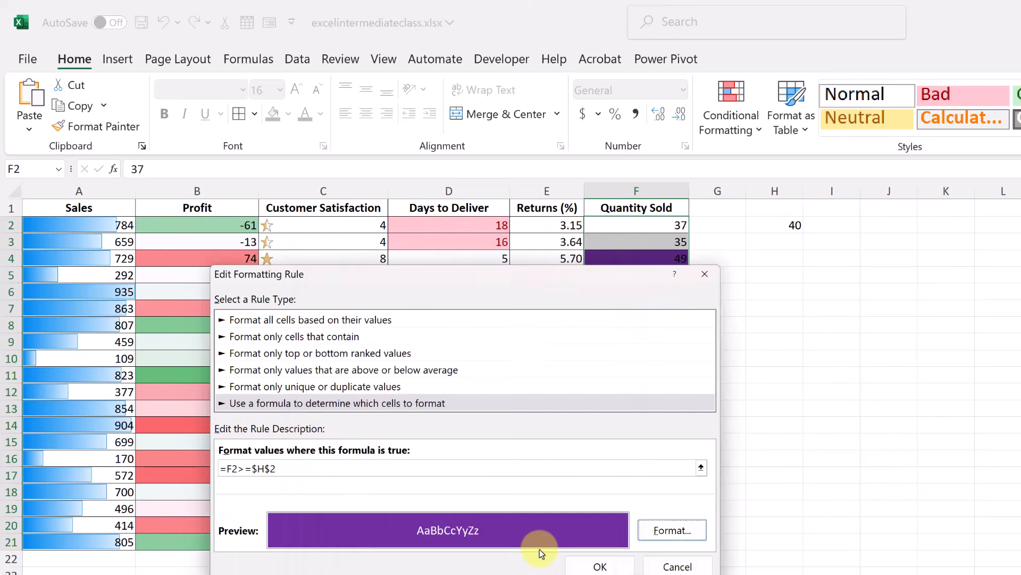
left_click(614, 568)
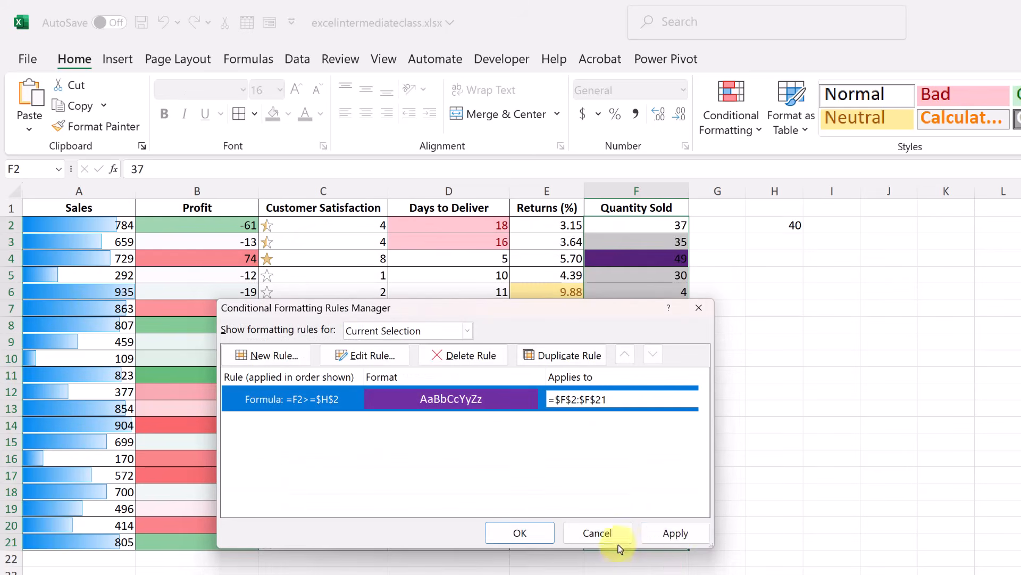
left_click(672, 531)
left_click(520, 533)
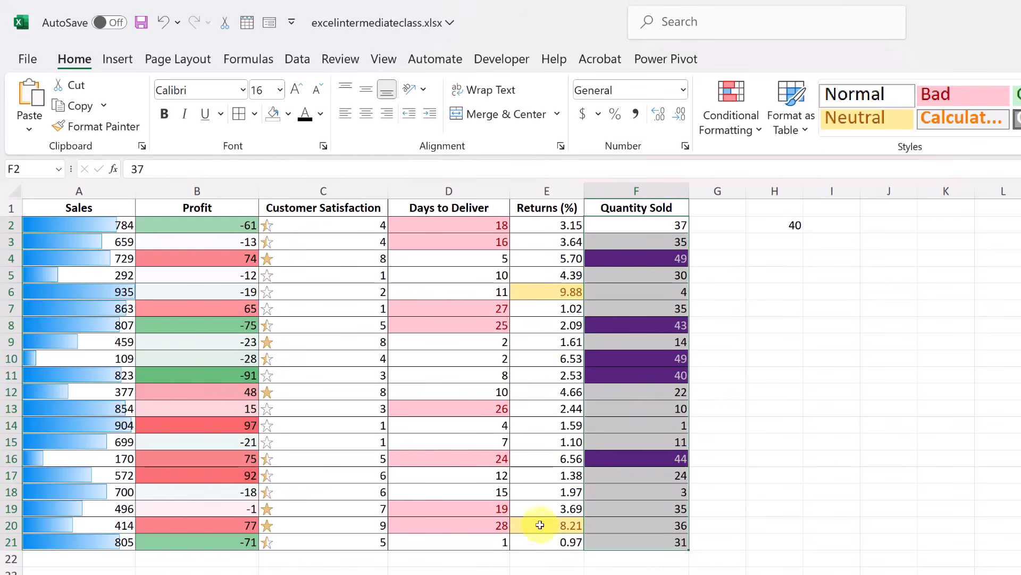
left_click(717, 407)
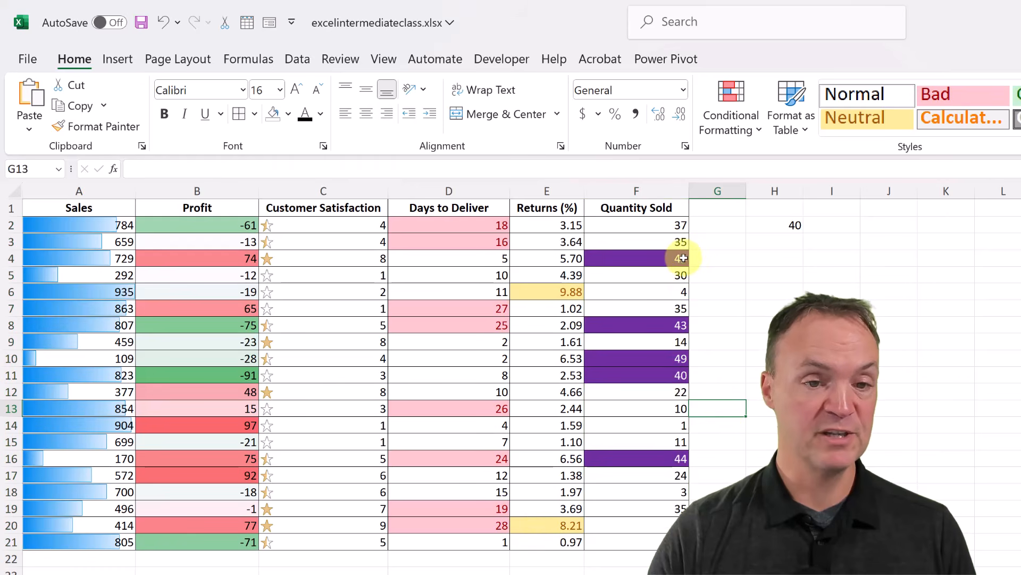